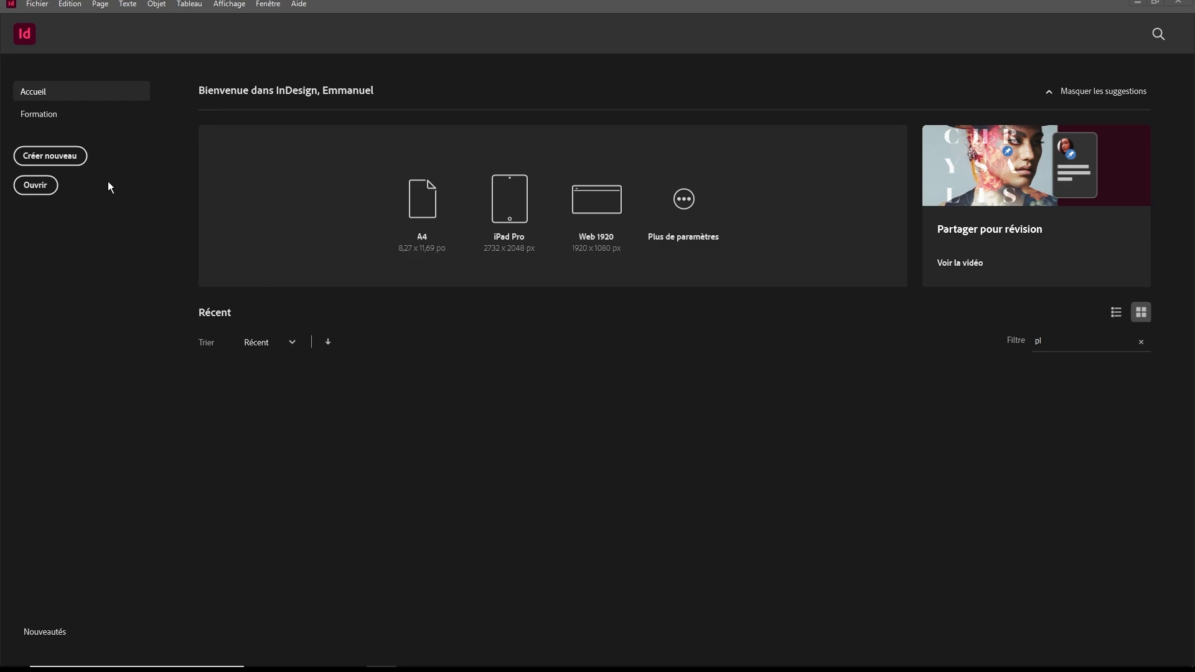
# Step: Start a new print document from the A4 preset and turn on its preview
pyautogui.click(72, 157)
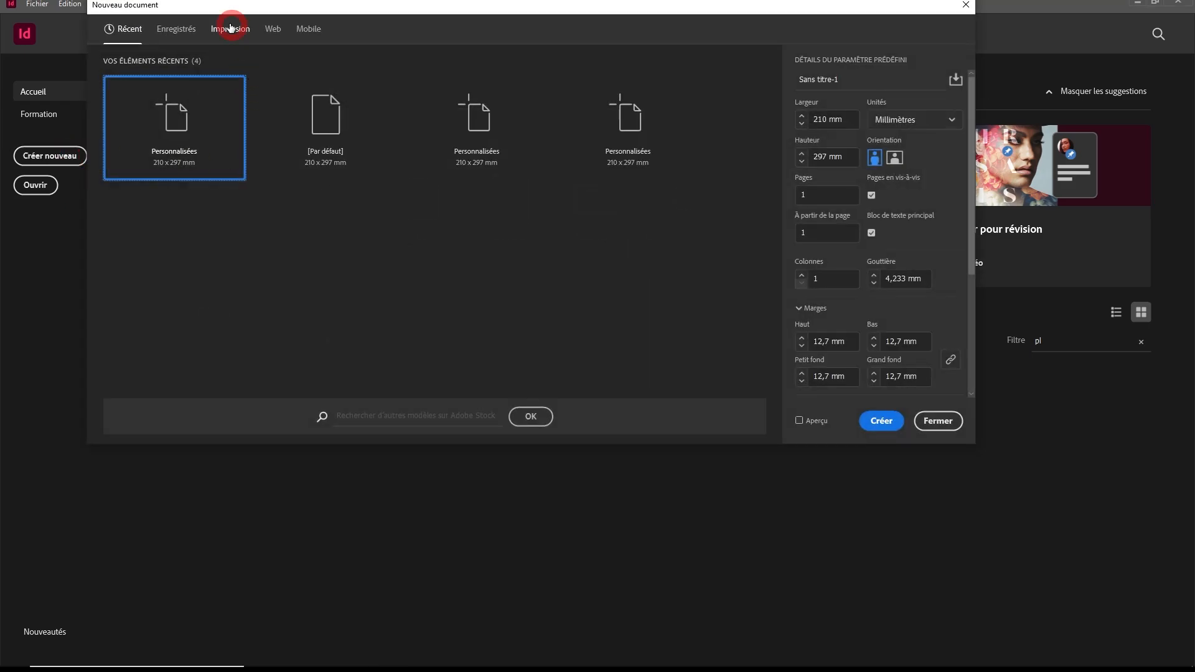
pyautogui.click(230, 28)
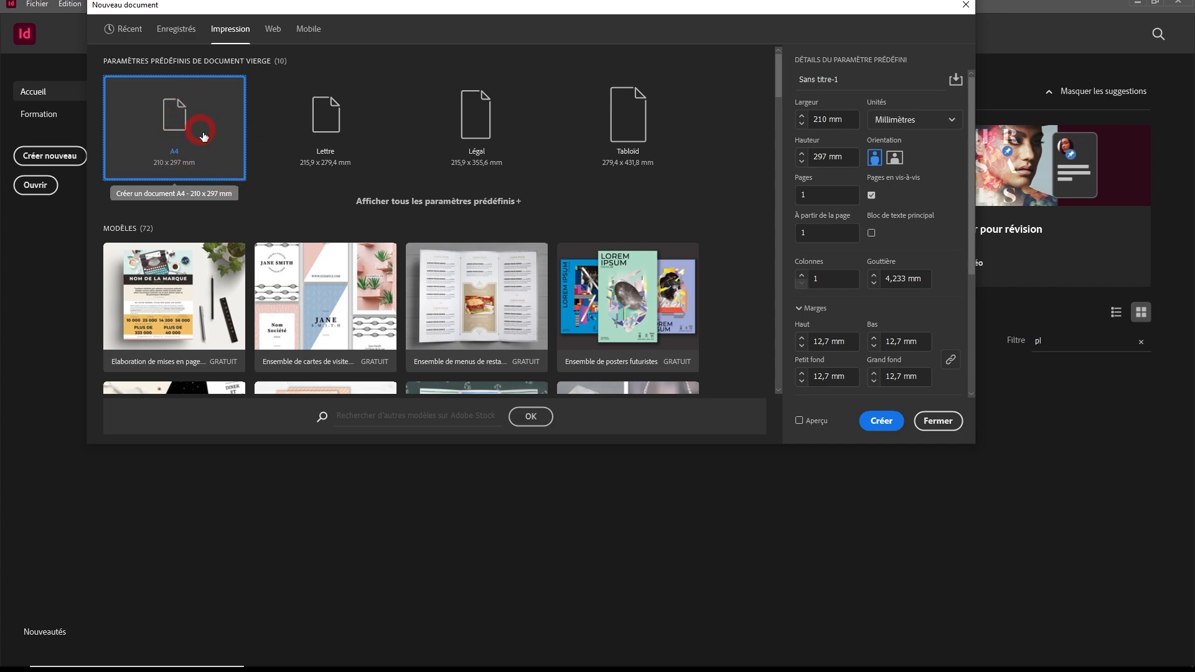
pyautogui.click(404, 201)
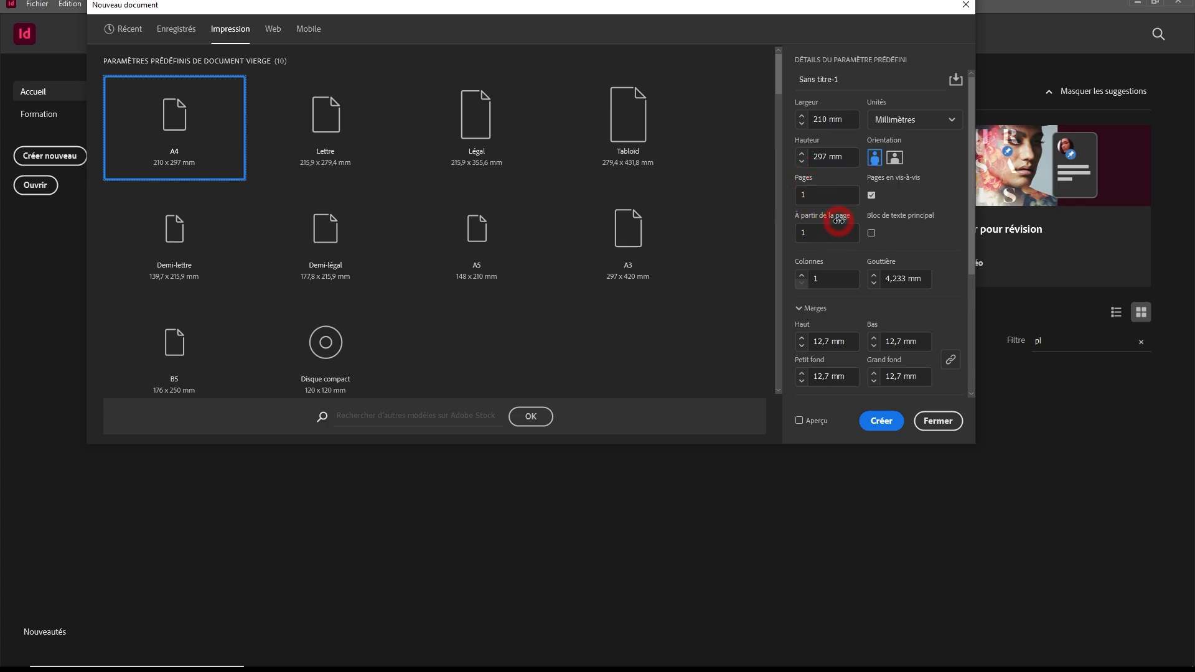
pyautogui.scroll(-1, 859, 280)
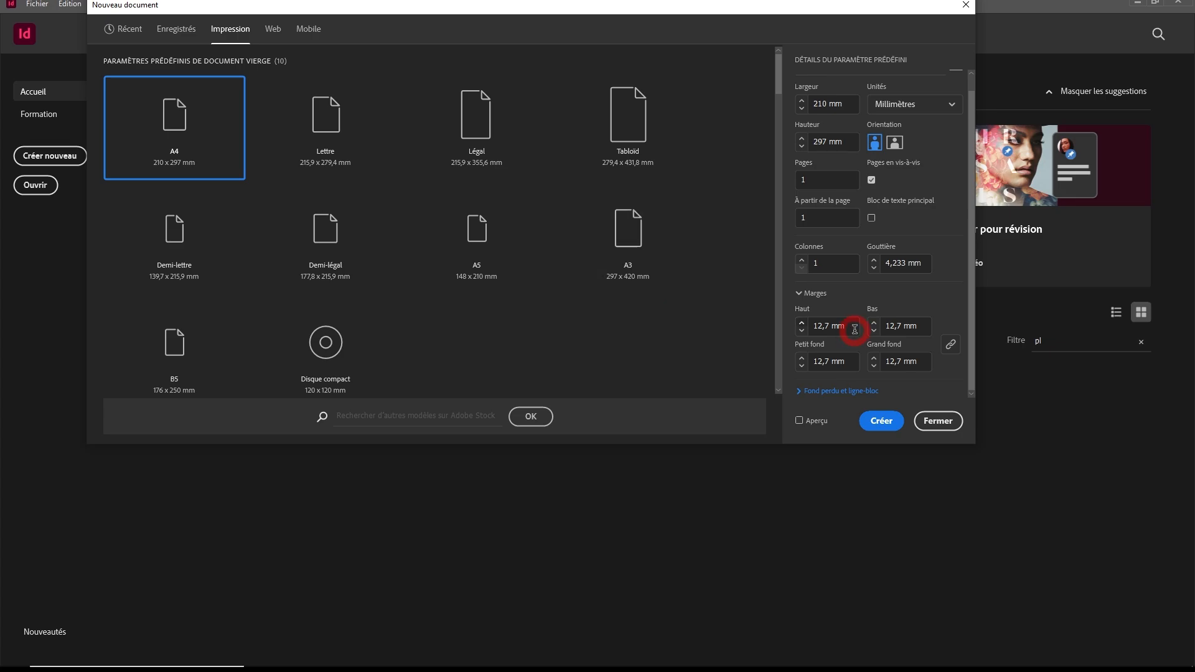
pyautogui.click(800, 422)
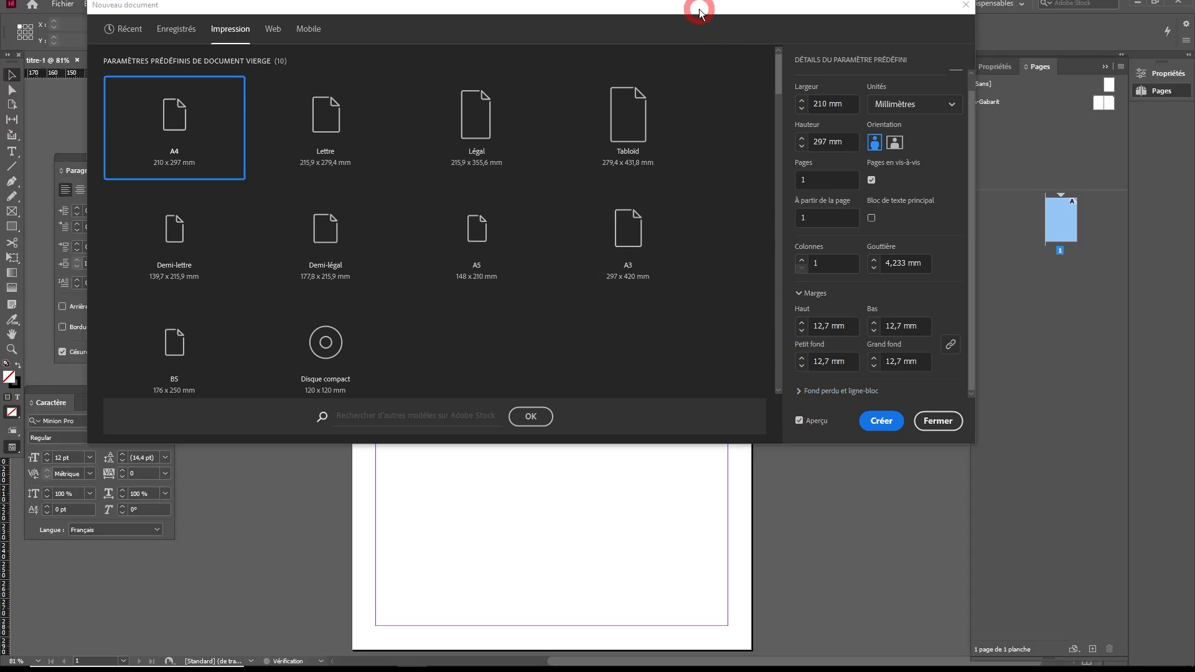
pyautogui.moveTo(699, 5); pyautogui.dragTo(815, 61)
# Step: Unlink the margins, set top 20 mm, bottom 50 mm, inside 20 mm and outside 20 mm, and create the document
pyautogui.click(1072, 401)
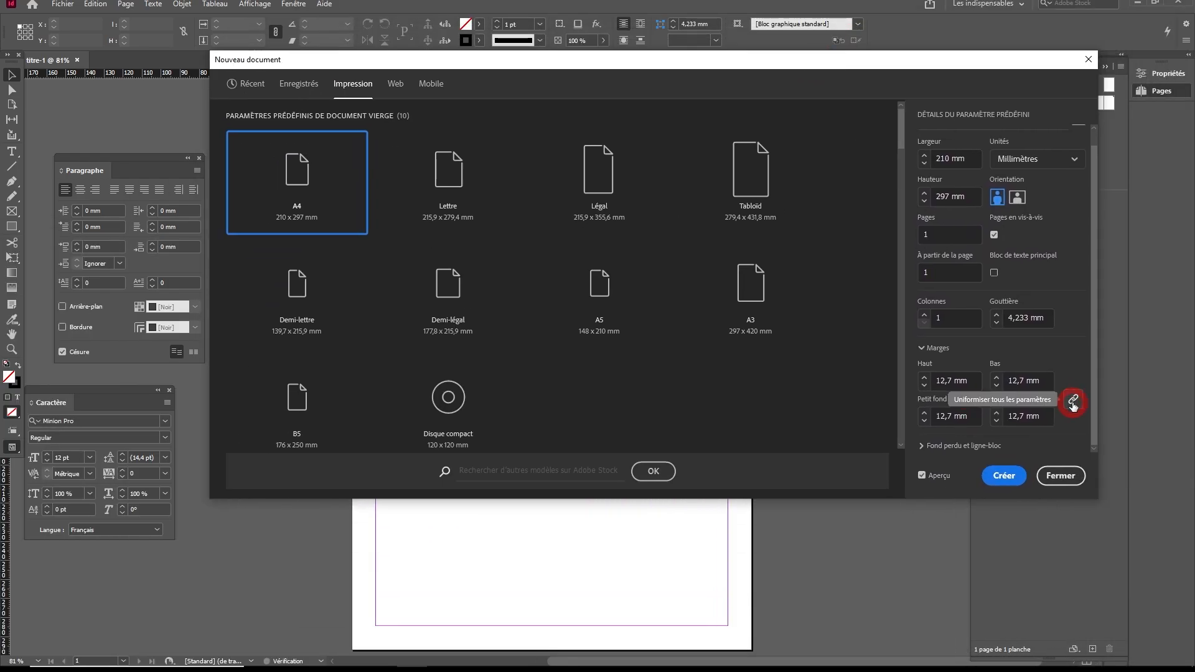
pyautogui.click(1072, 404)
pyautogui.click(969, 382)
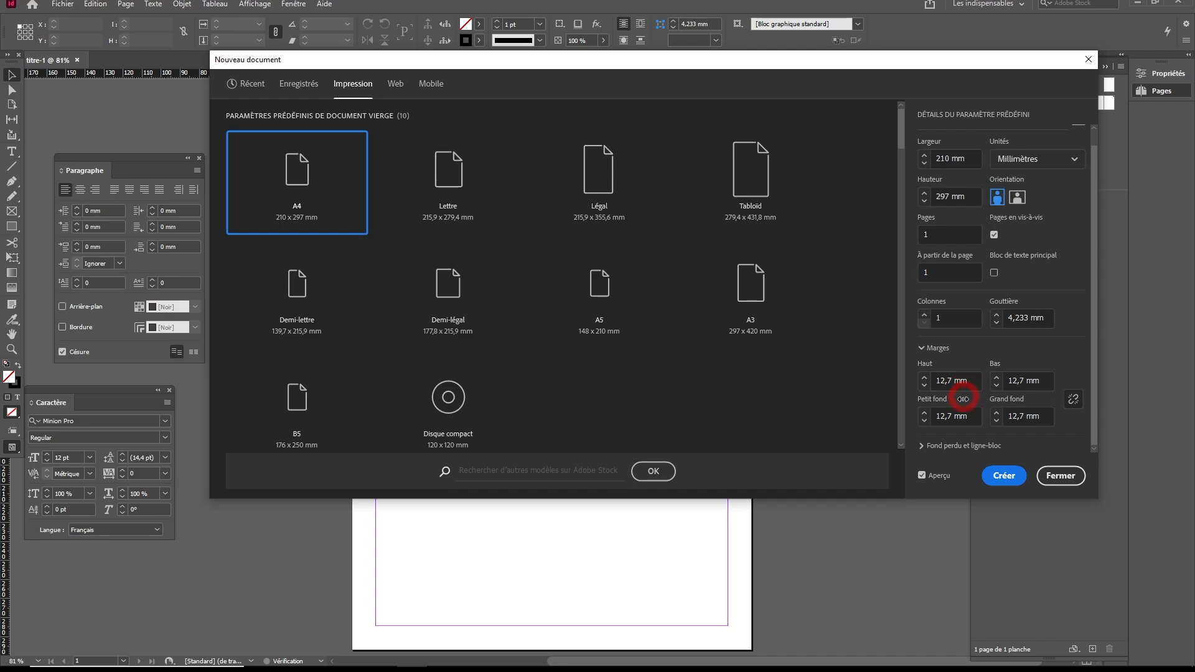
pyautogui.doubleClick(1020, 380)
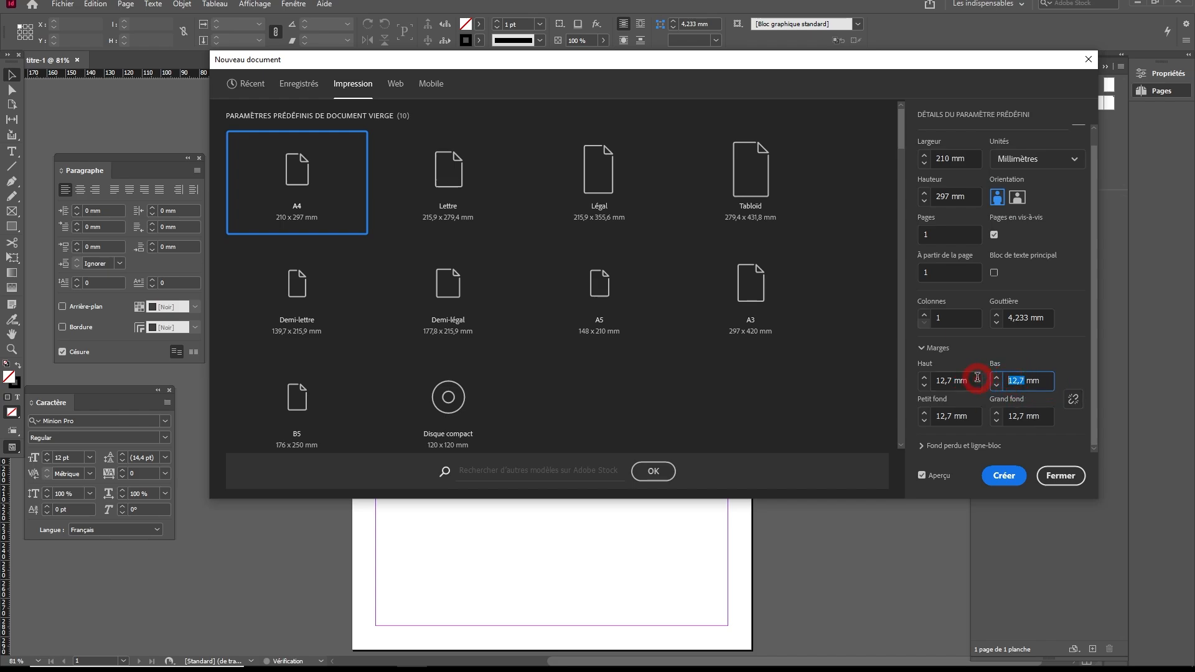
pyautogui.doubleClick(953, 381)
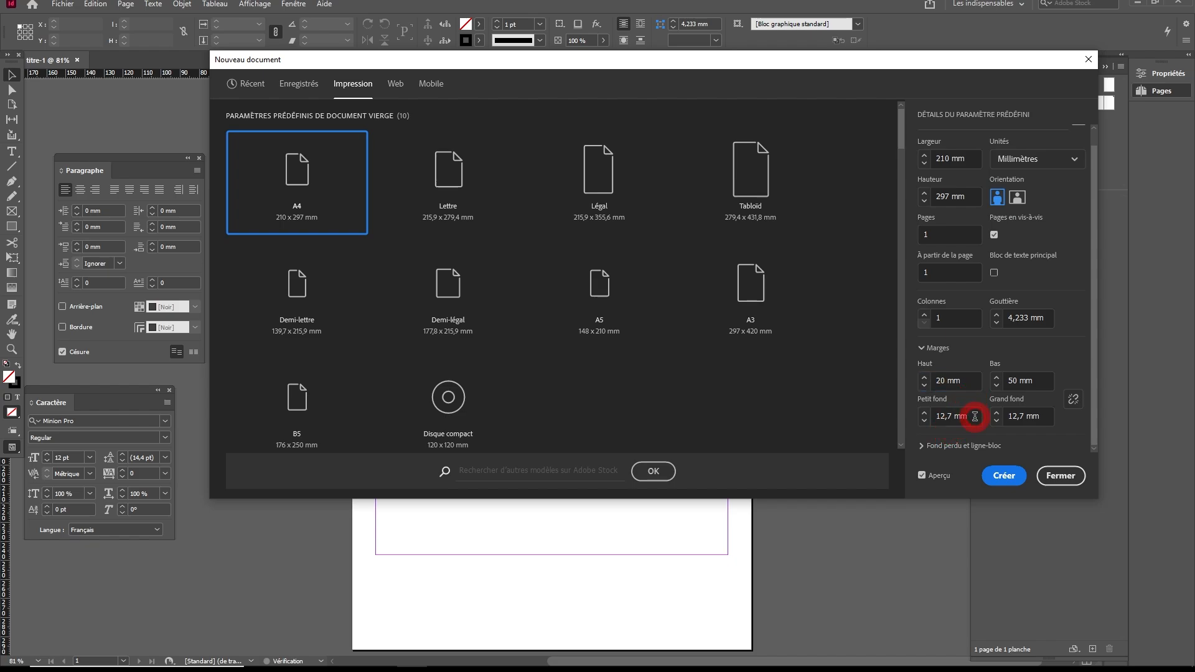
pyautogui.doubleClick(923, 417)
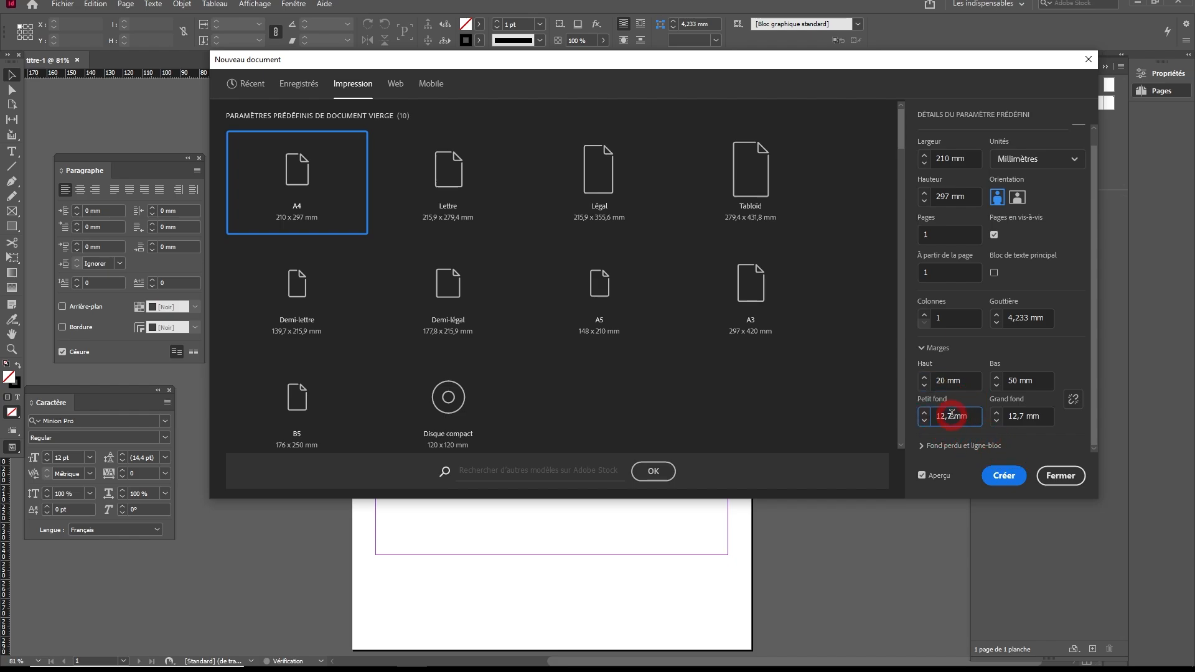
pyautogui.doubleClick(1018, 416)
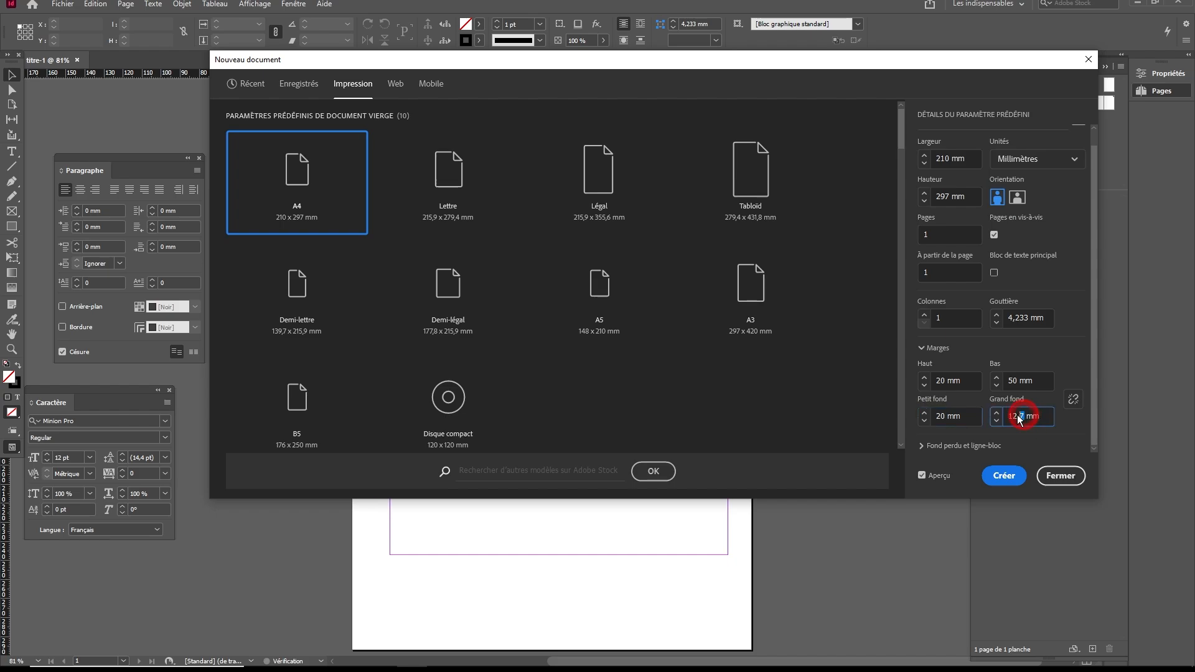
pyautogui.write('20')
pyautogui.click(1041, 398)
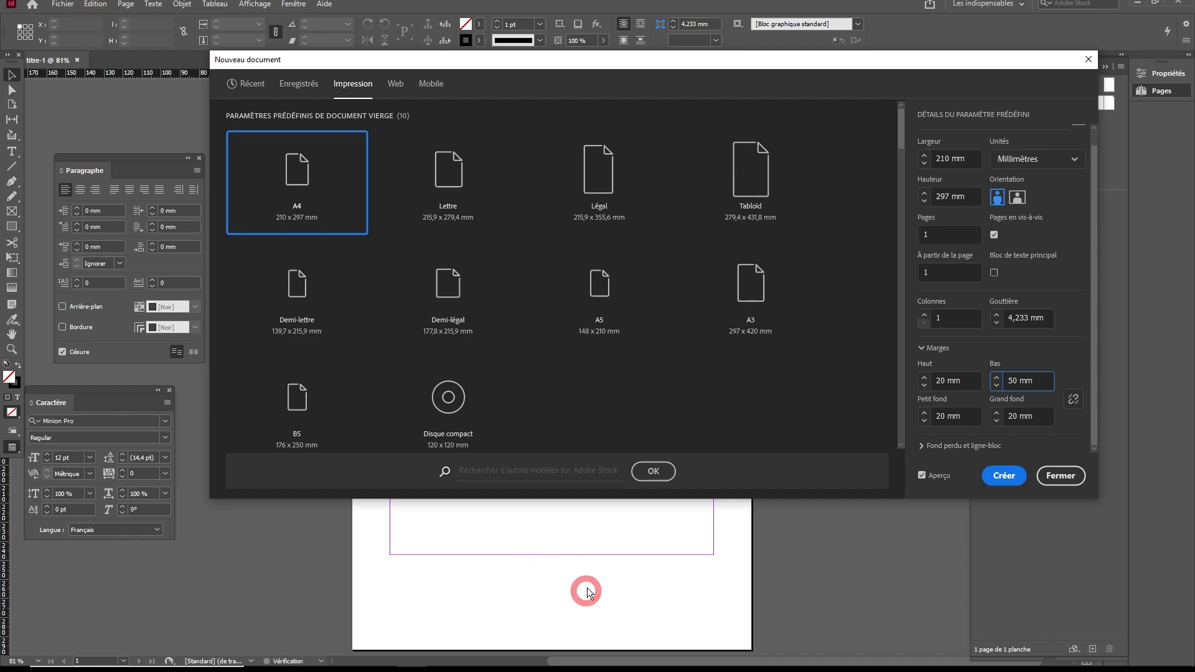
pyautogui.click(998, 476)
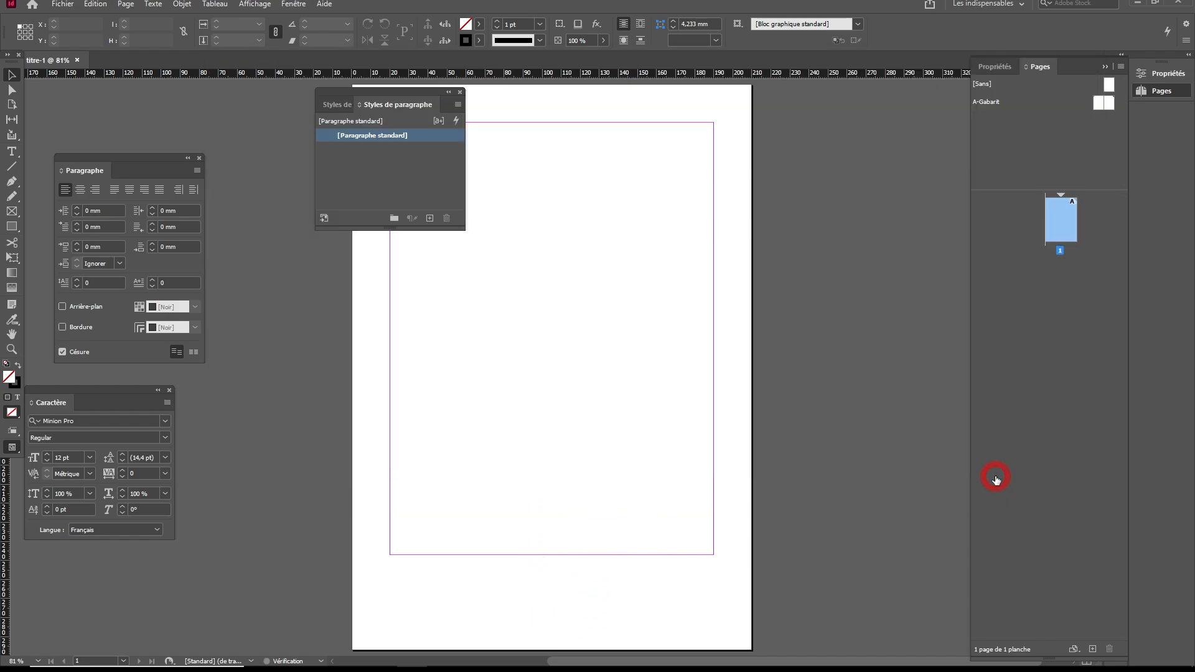
# Step: Review the margins and columns settings and the document setup's bleed and slug options, leaving everything as it is
pyautogui.moveTo(385, 96); pyautogui.dragTo(234, 94)
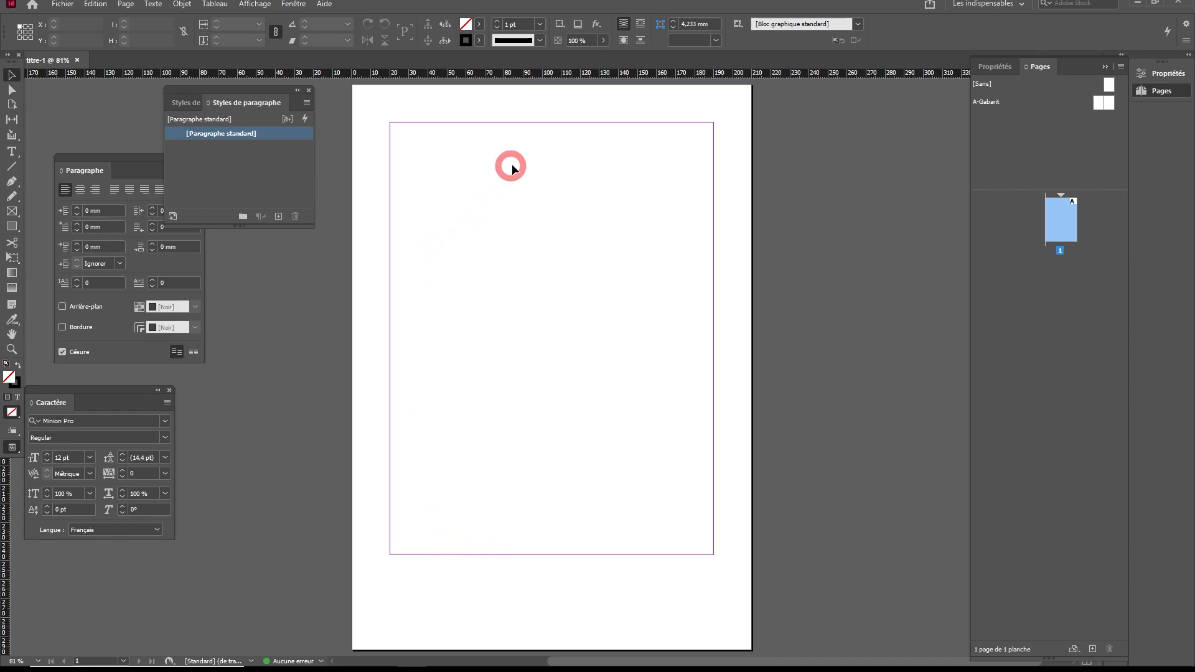
pyautogui.click(125, 5)
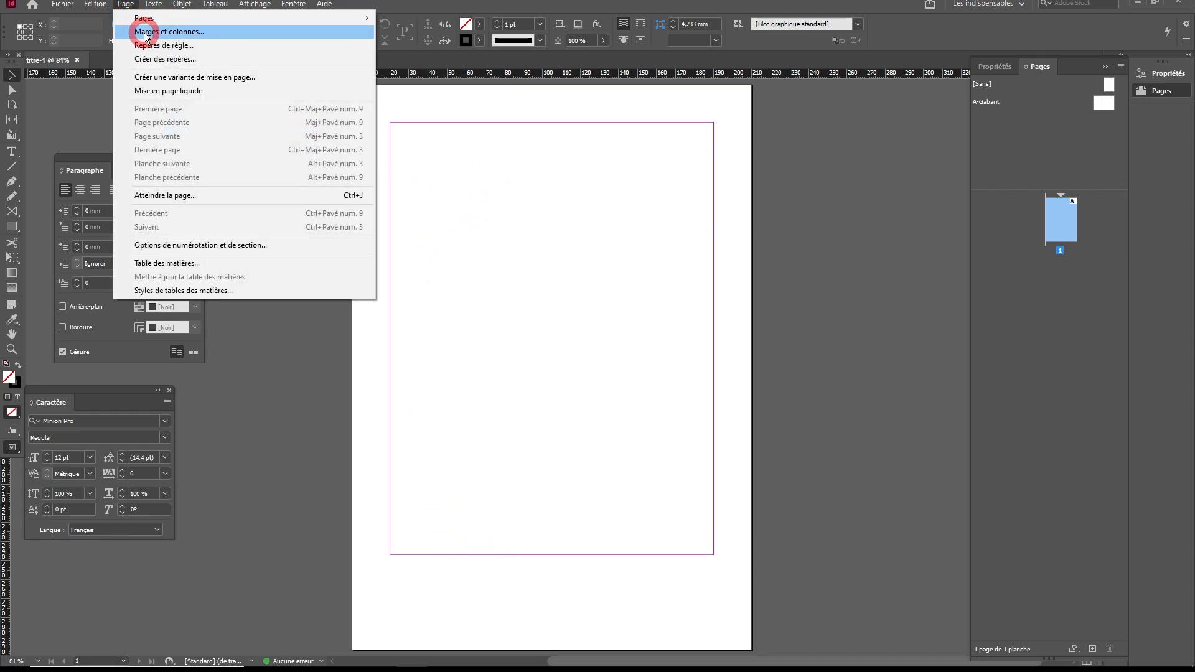
pyautogui.click(207, 38)
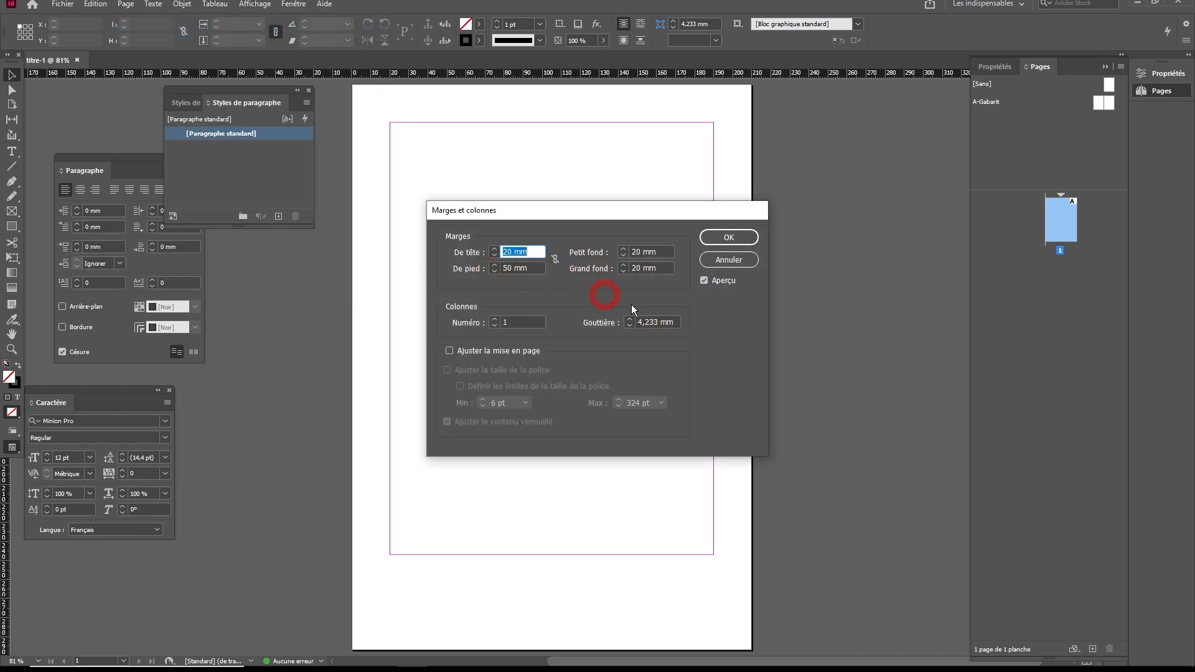
pyautogui.click(730, 262)
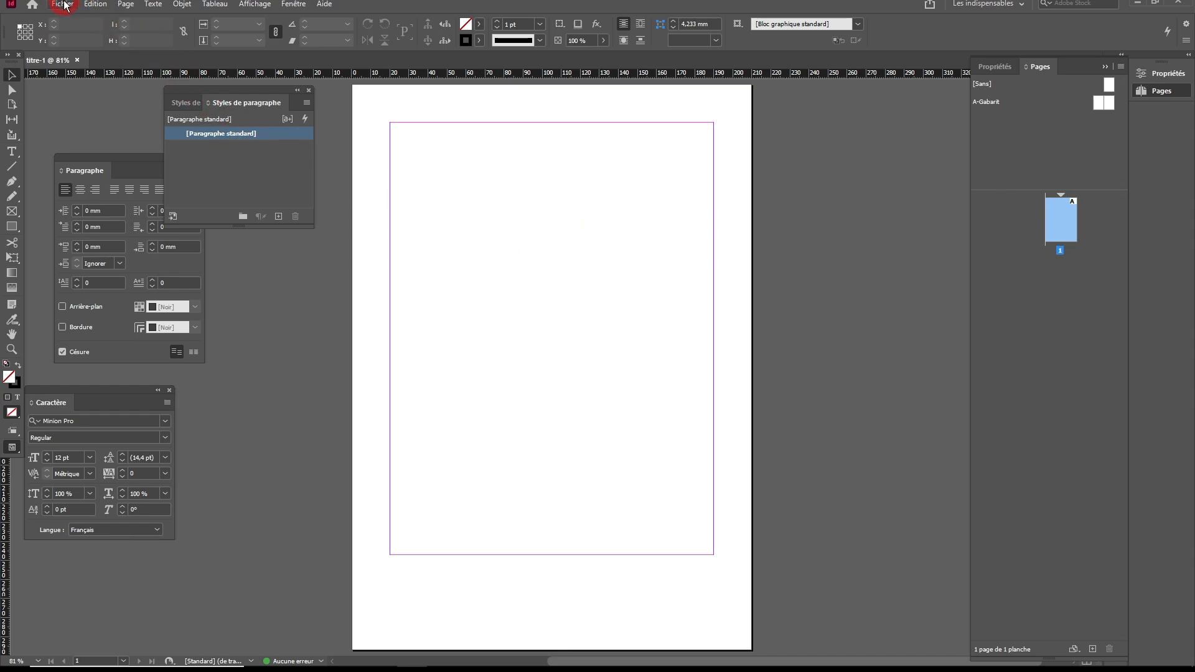
pyautogui.click(63, 4)
pyautogui.click(115, 328)
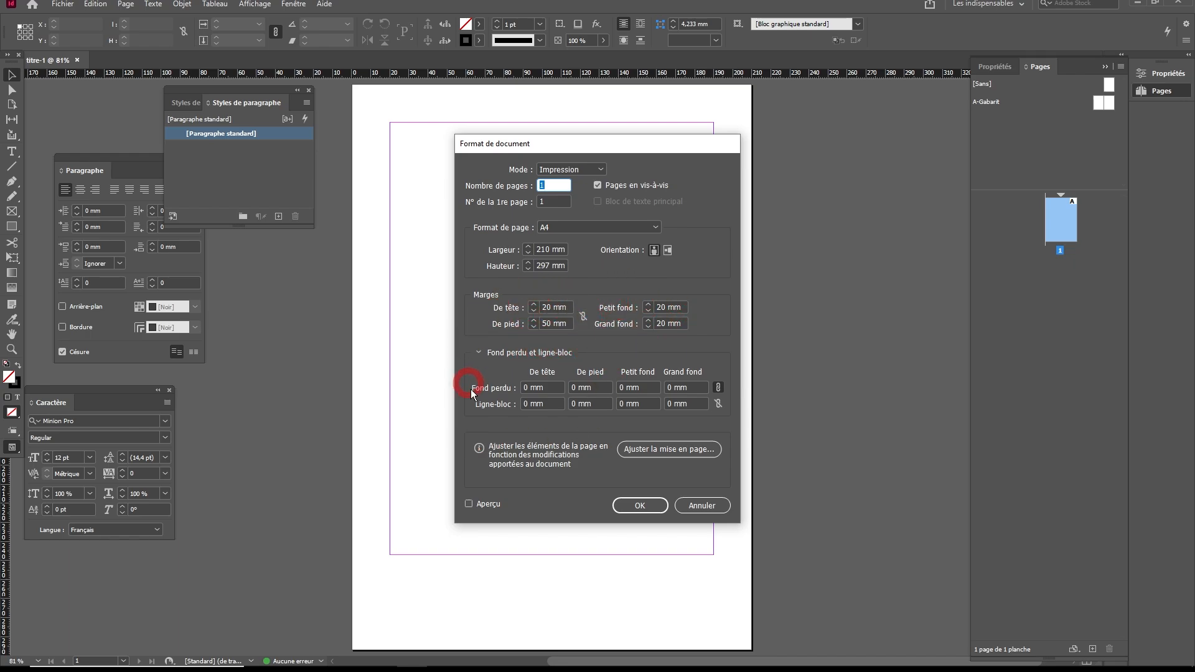
pyautogui.click(478, 353)
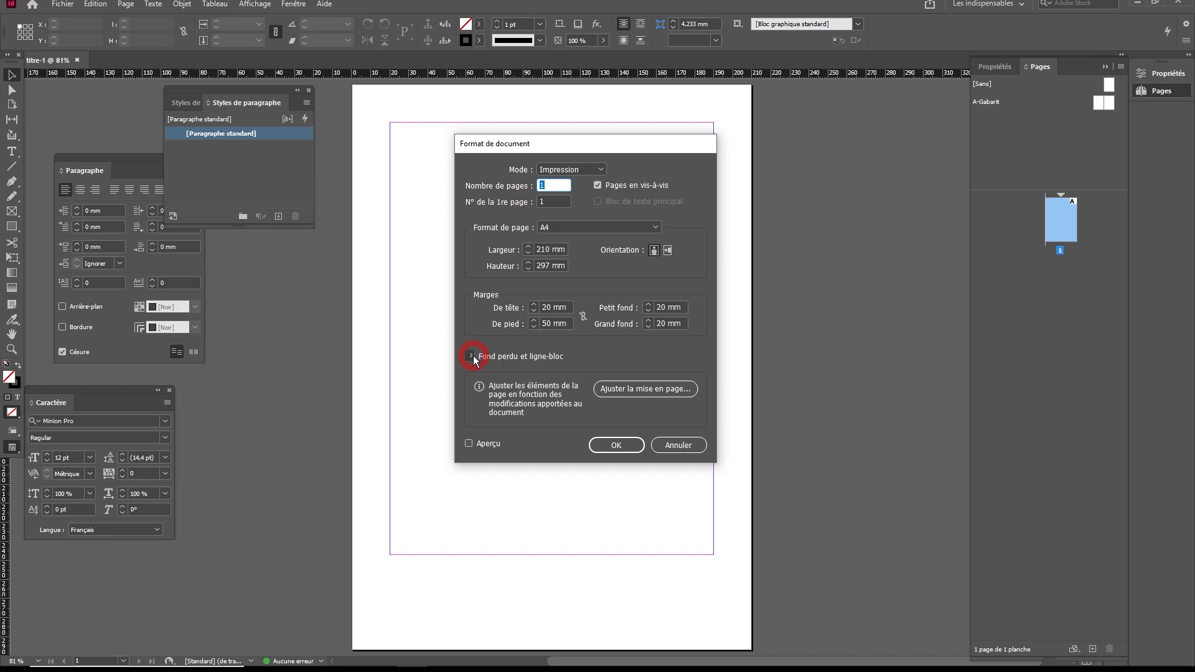
pyautogui.click(473, 356)
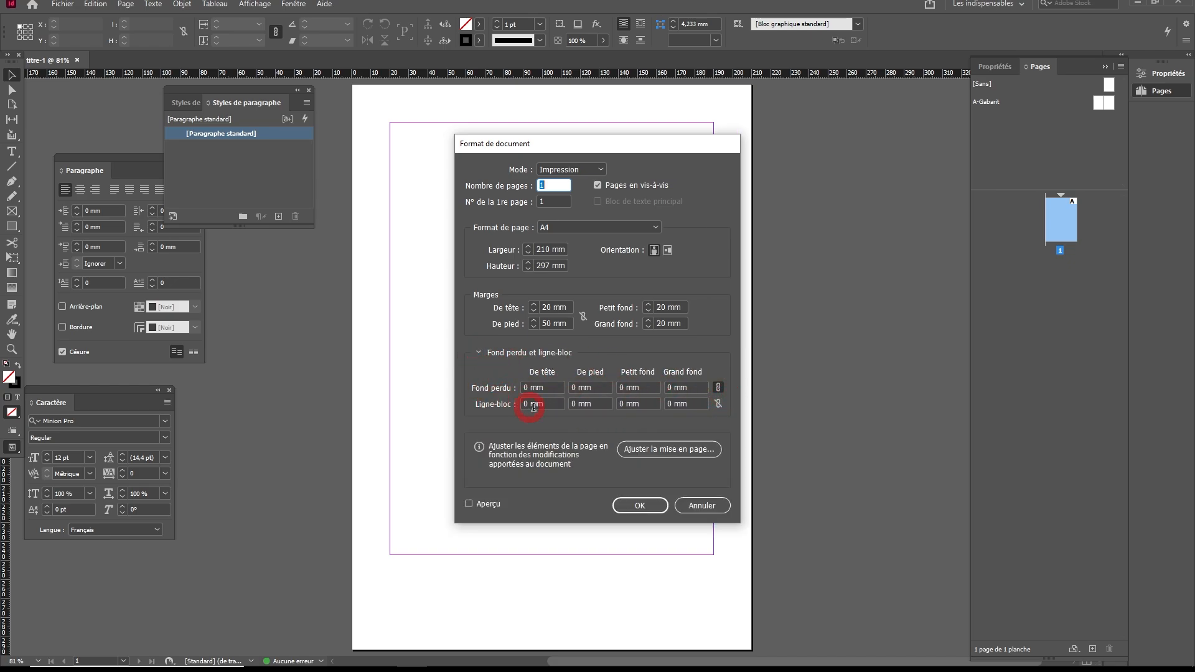
pyautogui.click(703, 505)
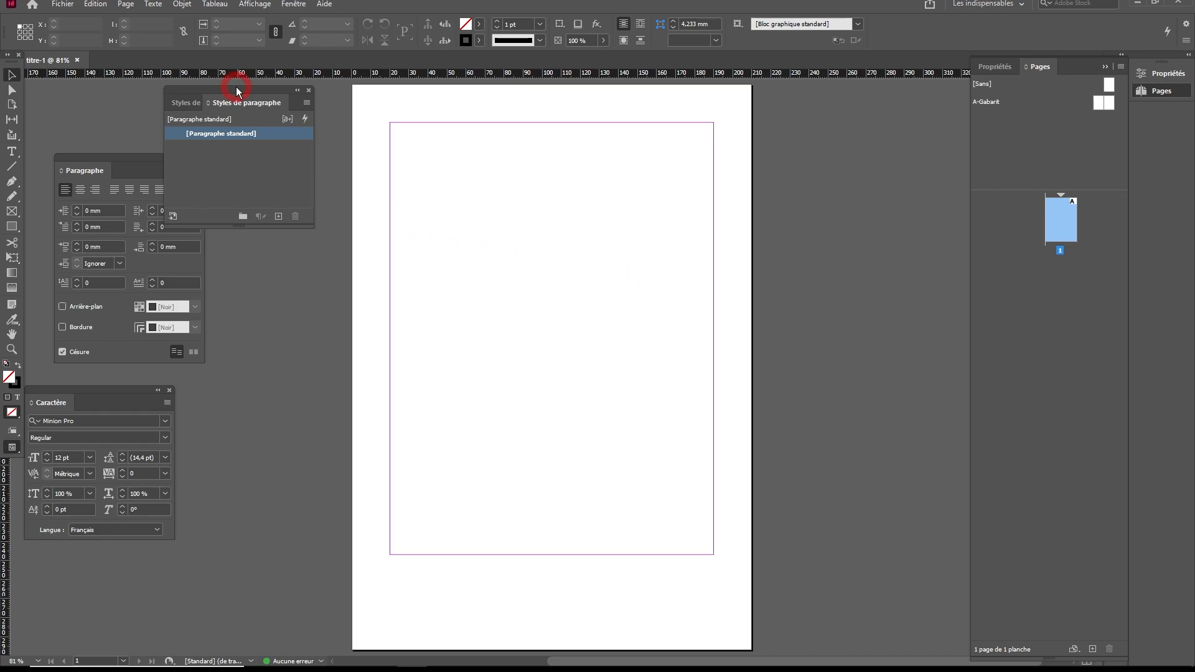
# Step: Arrange the floating Paragraph, Paragraph Styles and Character panels side by side, clear of the page
pyautogui.moveTo(237, 90); pyautogui.dragTo(209, 115)
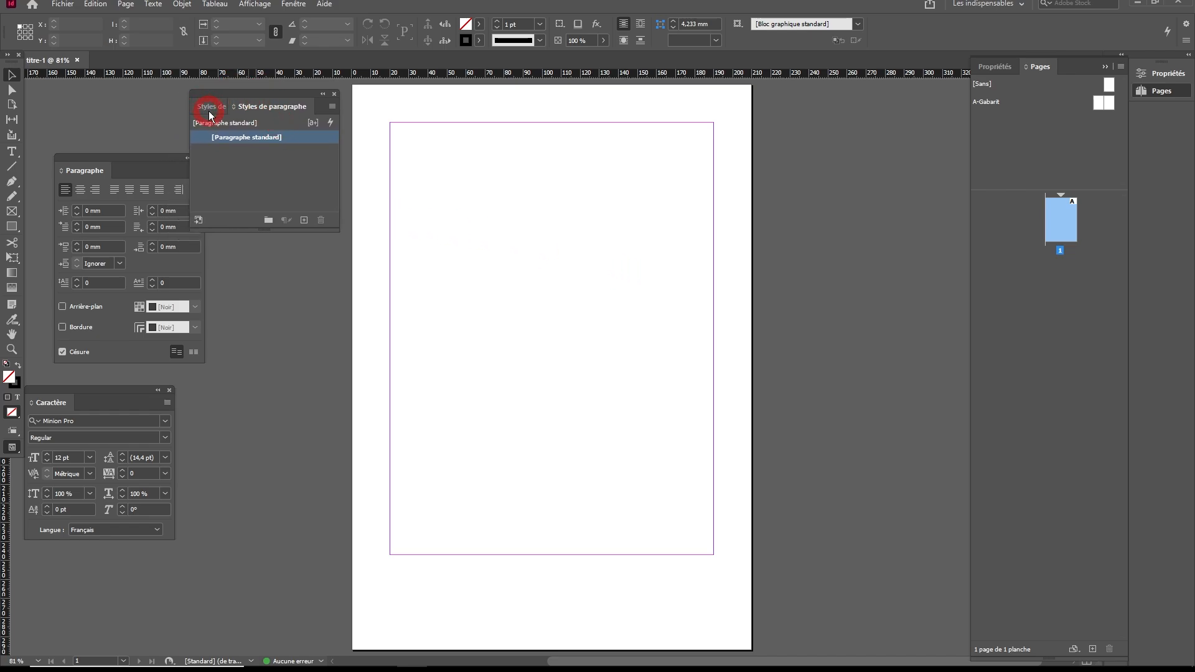
pyautogui.moveTo(137, 159); pyautogui.dragTo(120, 99)
pyautogui.click(109, 353)
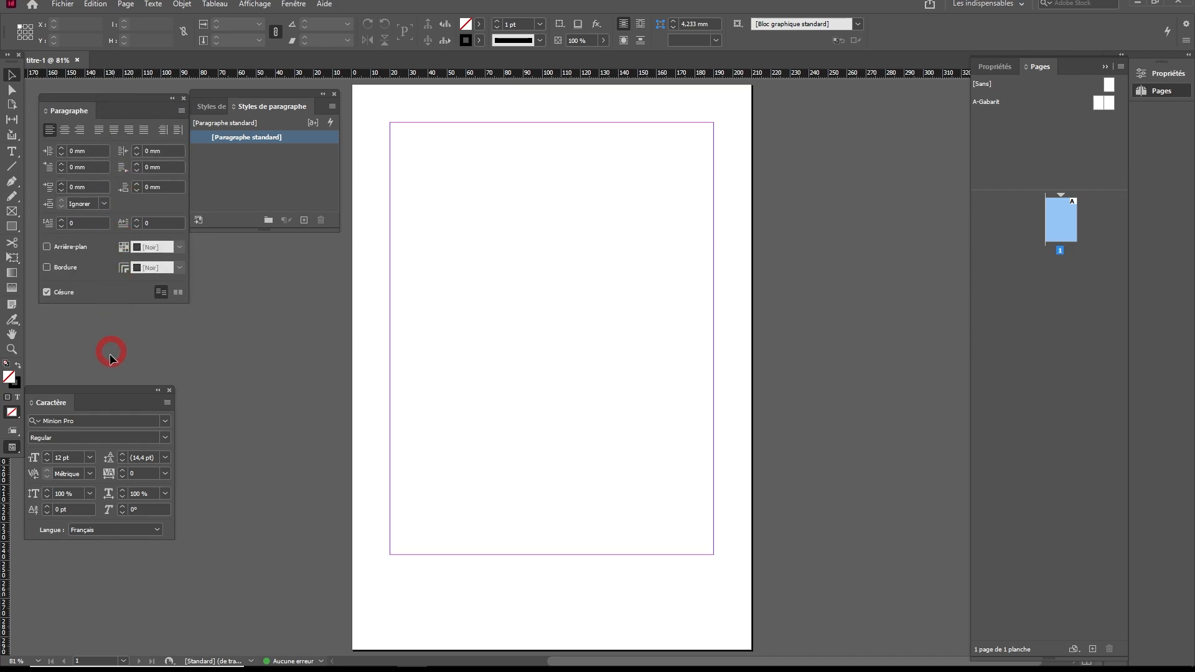
pyautogui.moveTo(104, 390); pyautogui.dragTo(118, 313)
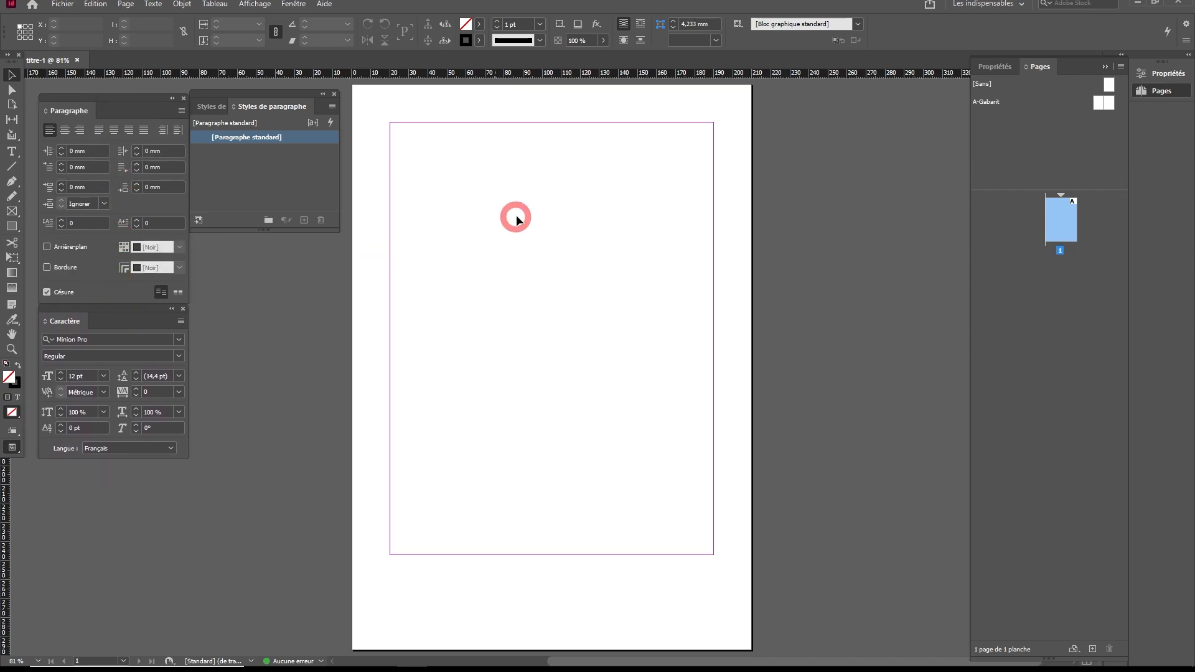
# Step: Open the A-Gabarit master spread for editing and collapse the floating text panels off the page area
pyautogui.click(983, 102)
pyautogui.doubleClick(983, 103)
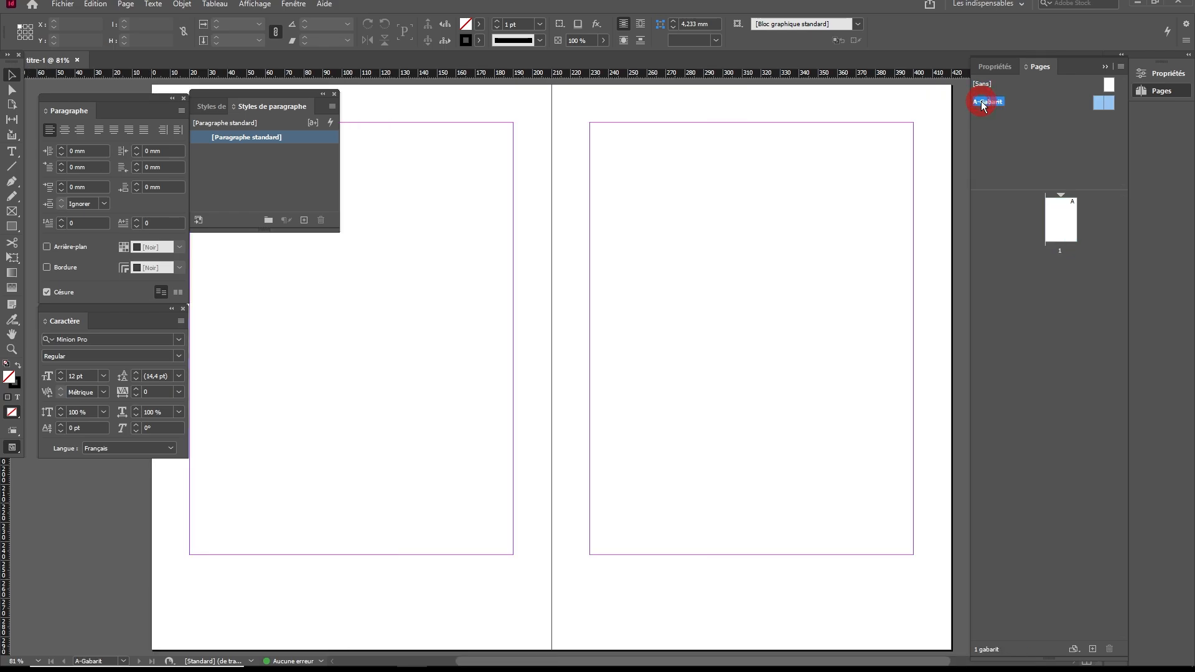
pyautogui.click(324, 96)
pyautogui.click(172, 98)
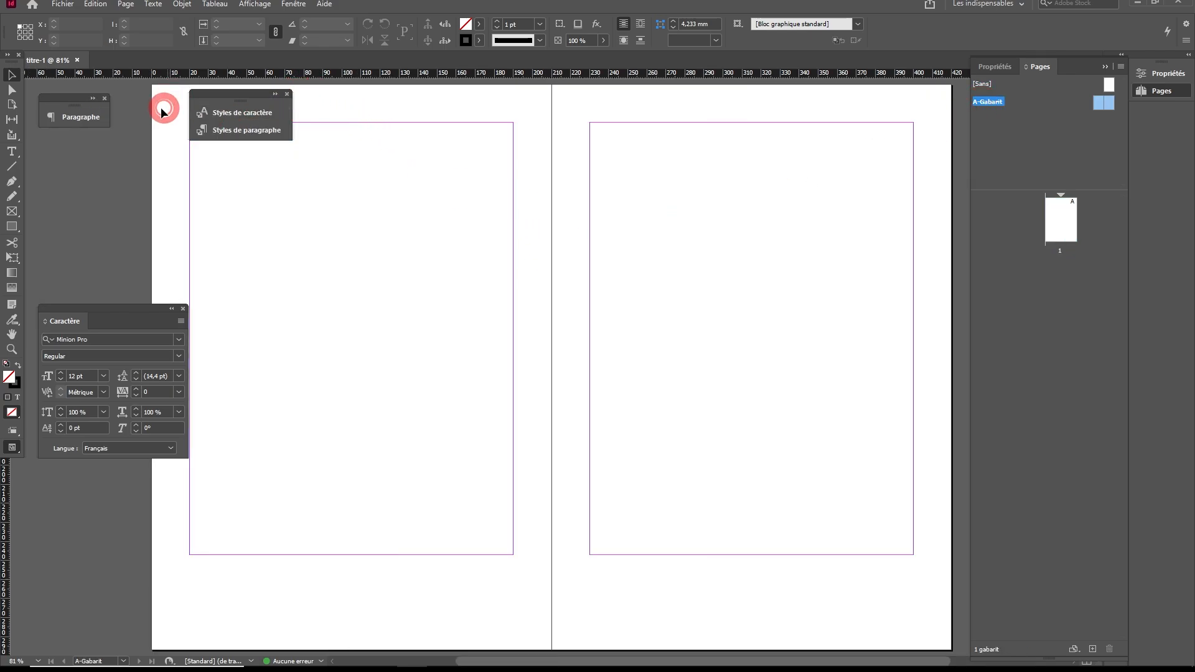
pyautogui.click(171, 308)
pyautogui.moveTo(240, 97); pyautogui.dragTo(103, 173)
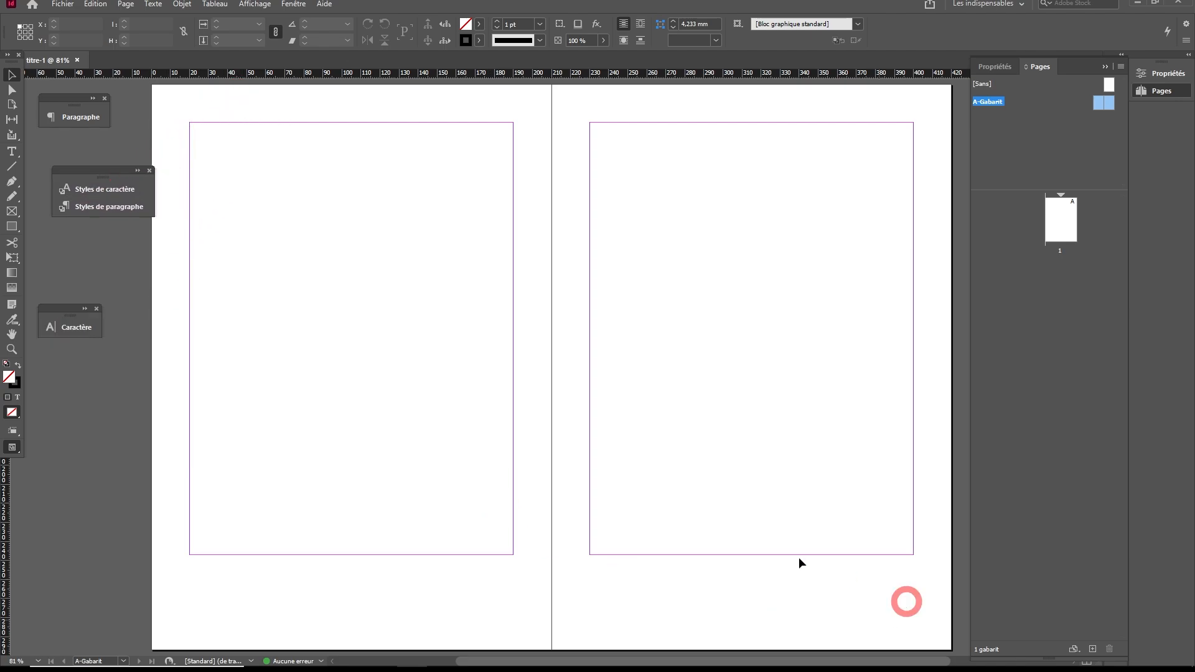
# Step: Draw a text frame about 31 by 20 mm below the right master page's bottom margin and insert the current page number marker
pyautogui.click(12, 152)
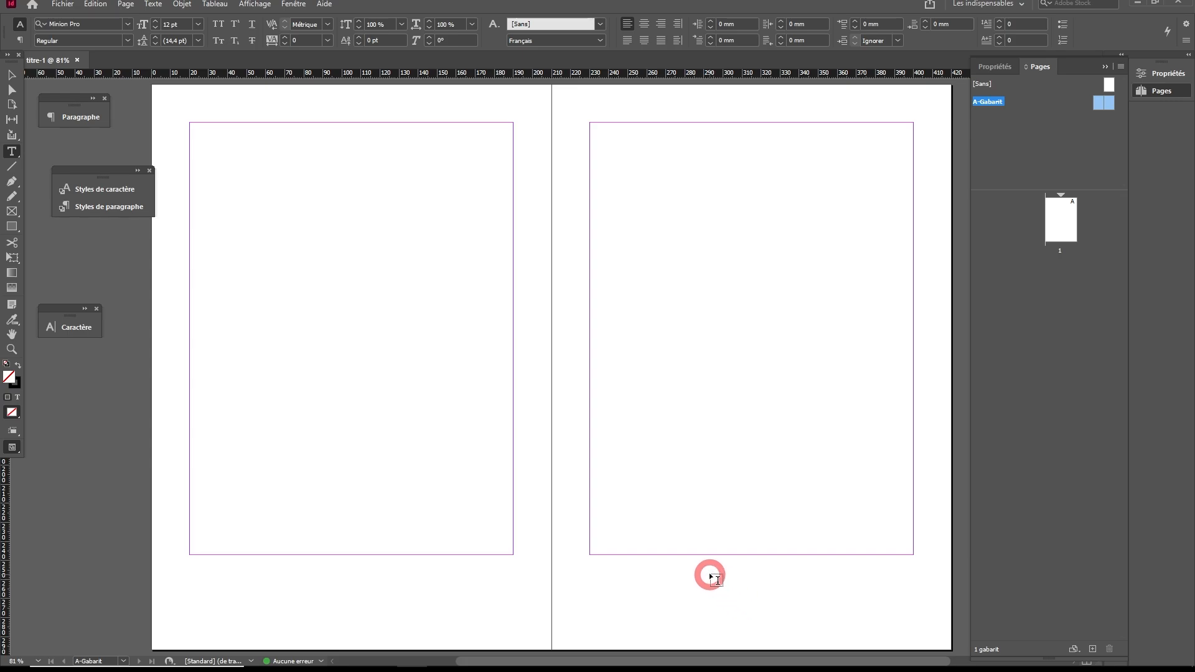
pyautogui.moveTo(714, 571); pyautogui.dragTo(772, 608)
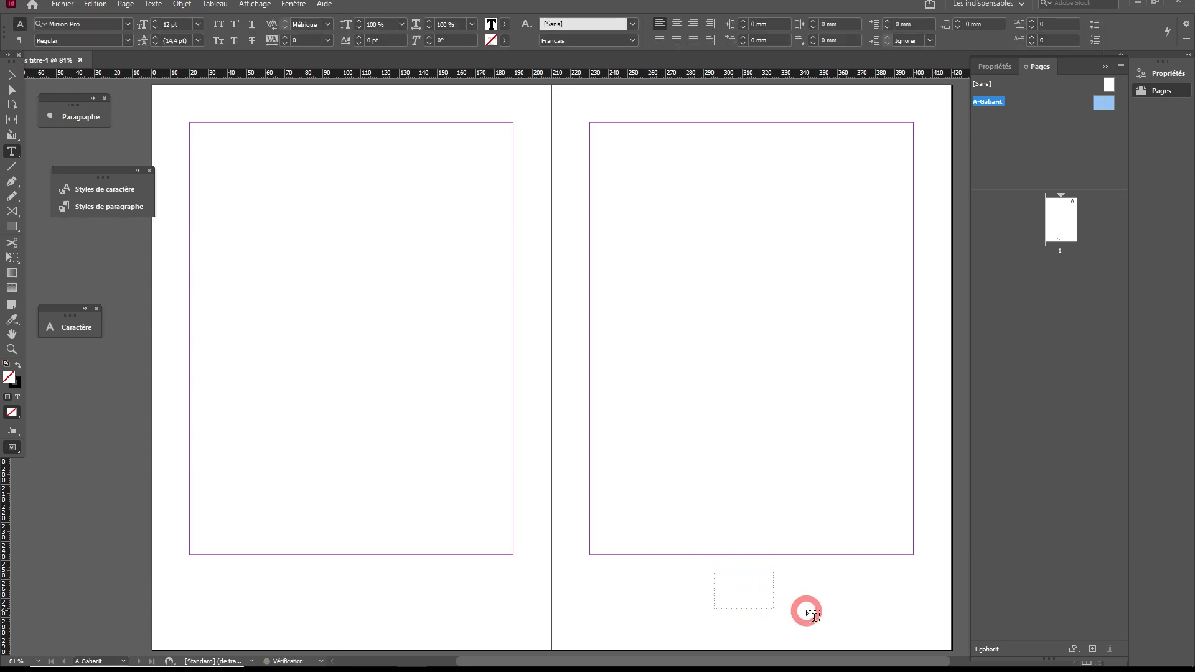
pyautogui.rightClick(729, 584)
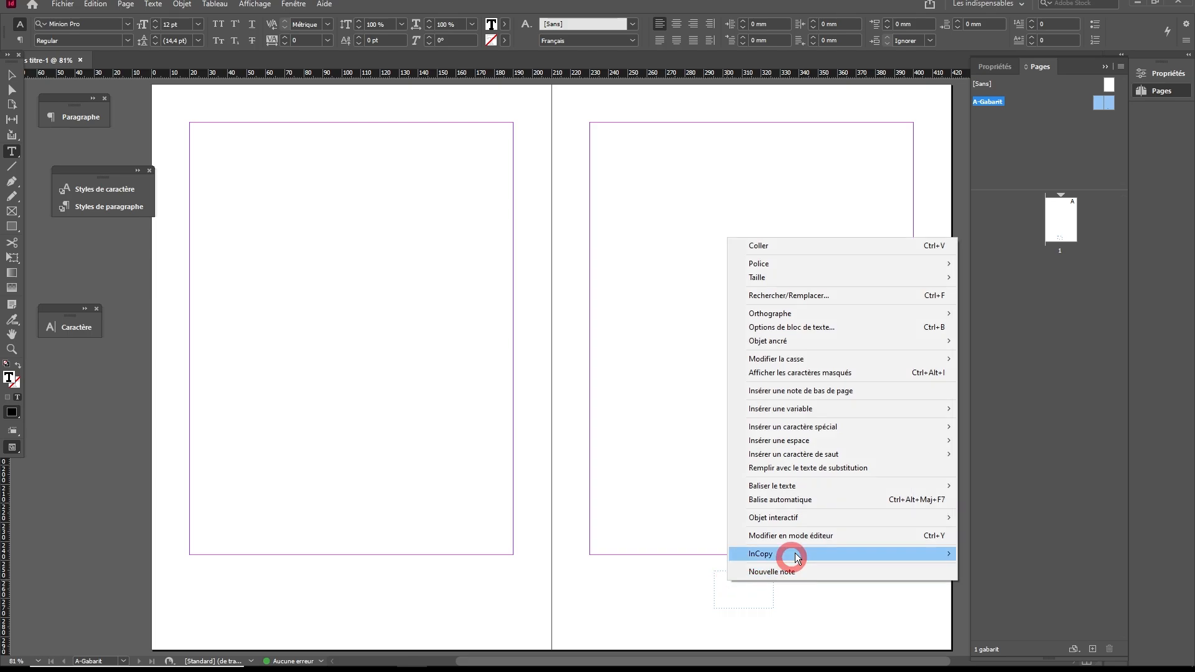
pyautogui.moveTo(817, 429)
pyautogui.moveTo(1010, 440)
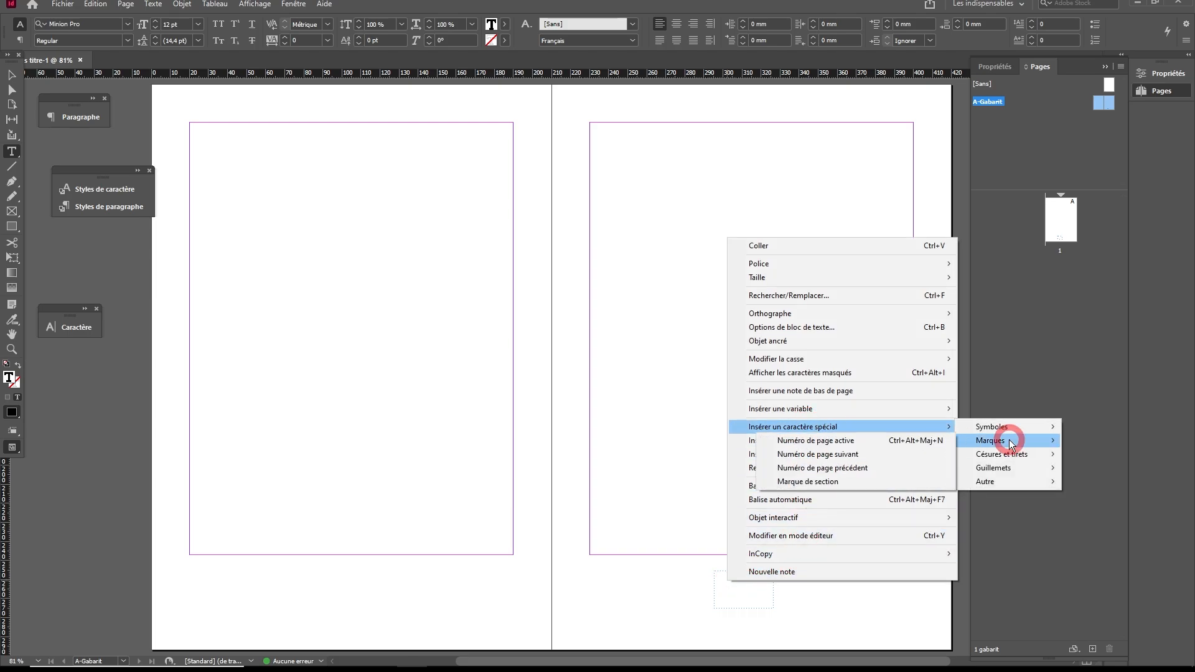
pyautogui.click(890, 441)
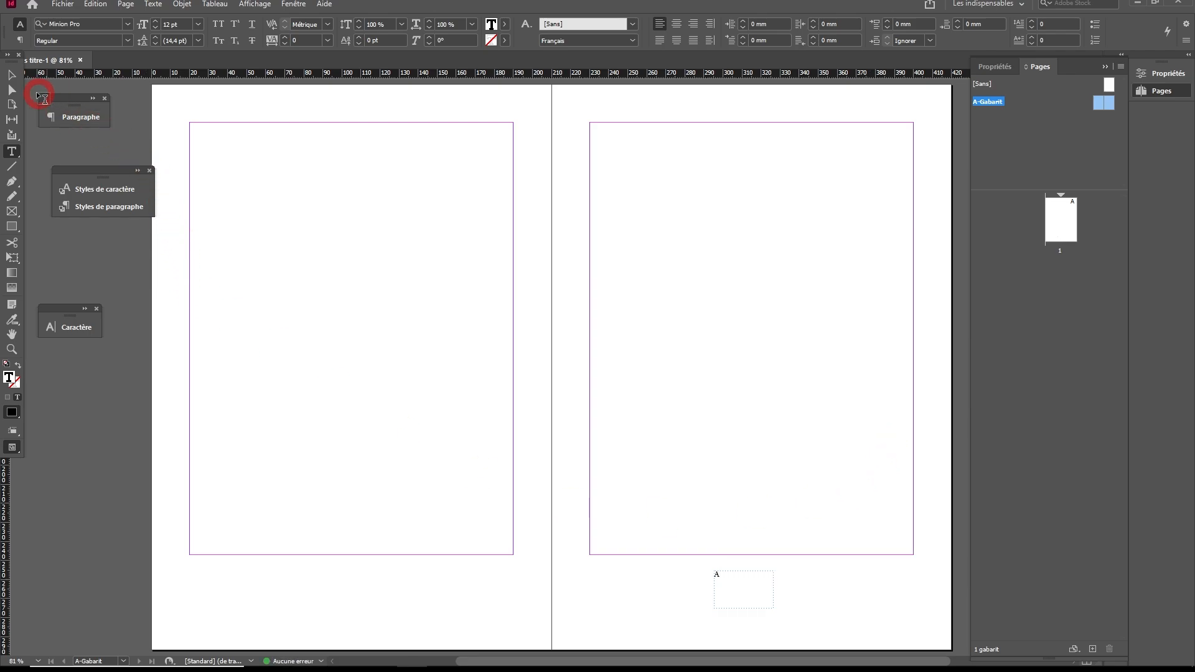
# Step: Centre the page number marker horizontally within its text frame
pyautogui.click(12, 75)
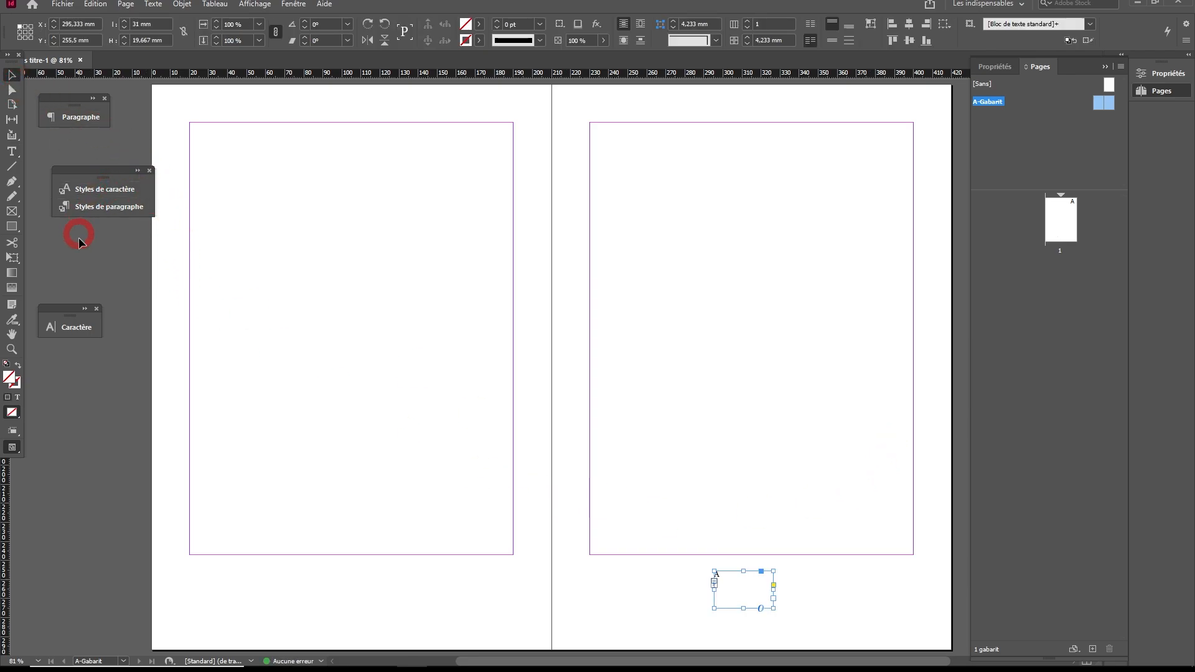
pyautogui.click(92, 118)
pyautogui.click(138, 131)
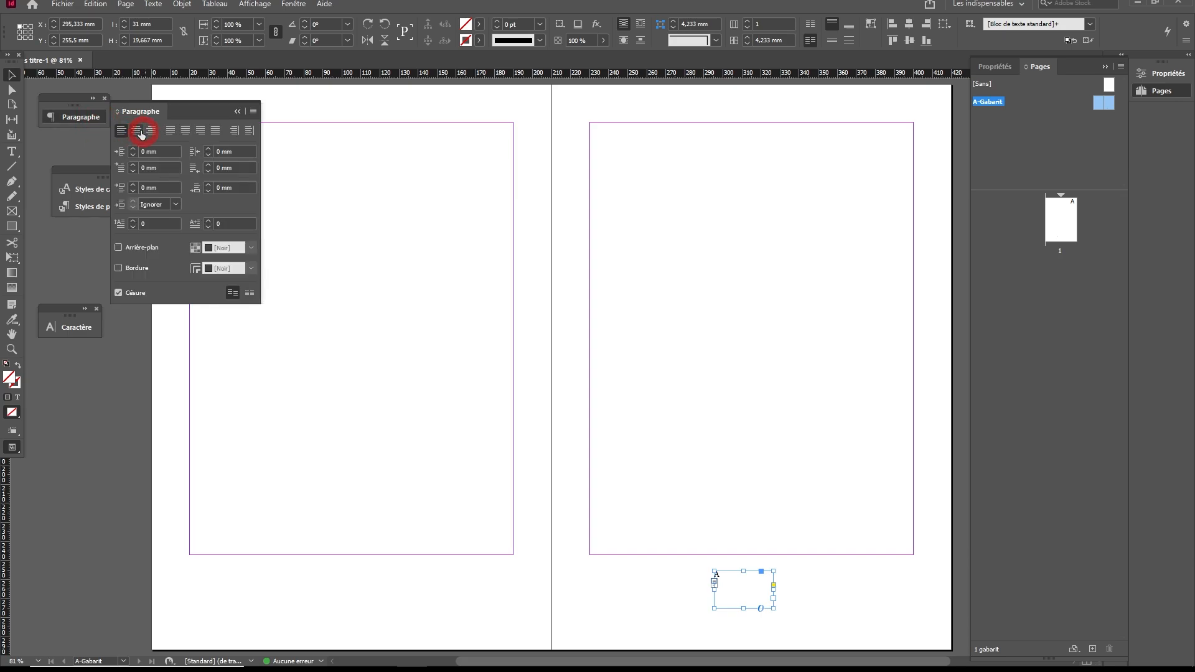
pyautogui.click(139, 131)
# Step: Centre the page number marker vertically in its text frame through the text frame options
pyautogui.click(753, 594)
pyautogui.rightClick(746, 585)
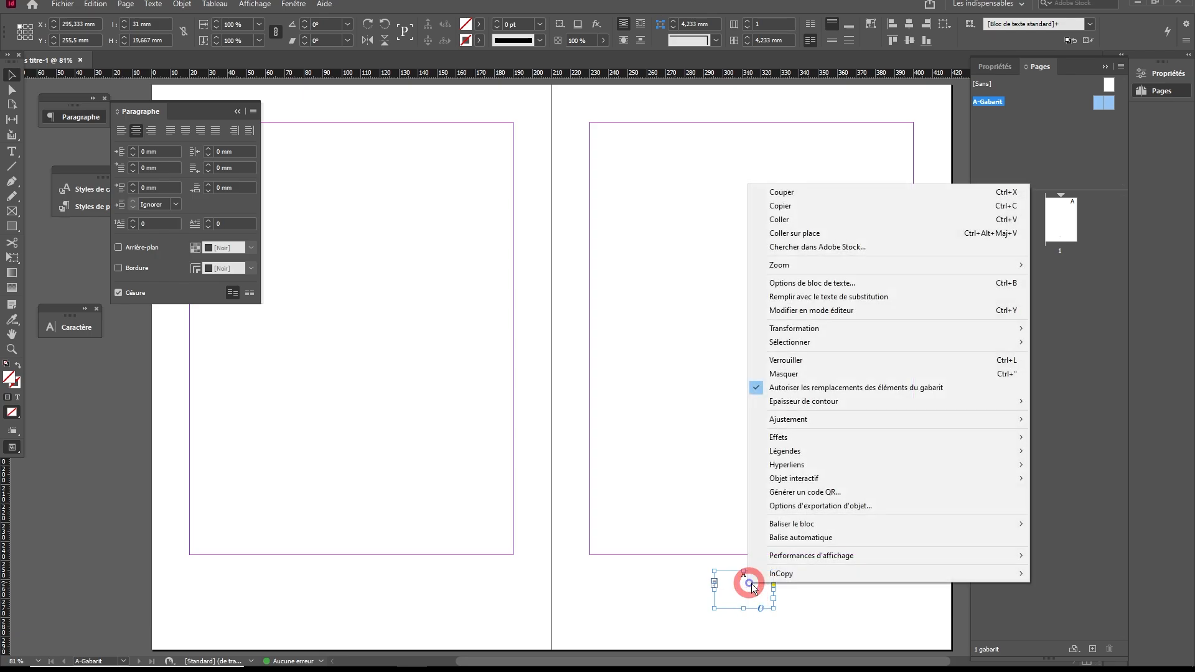
pyautogui.click(802, 286)
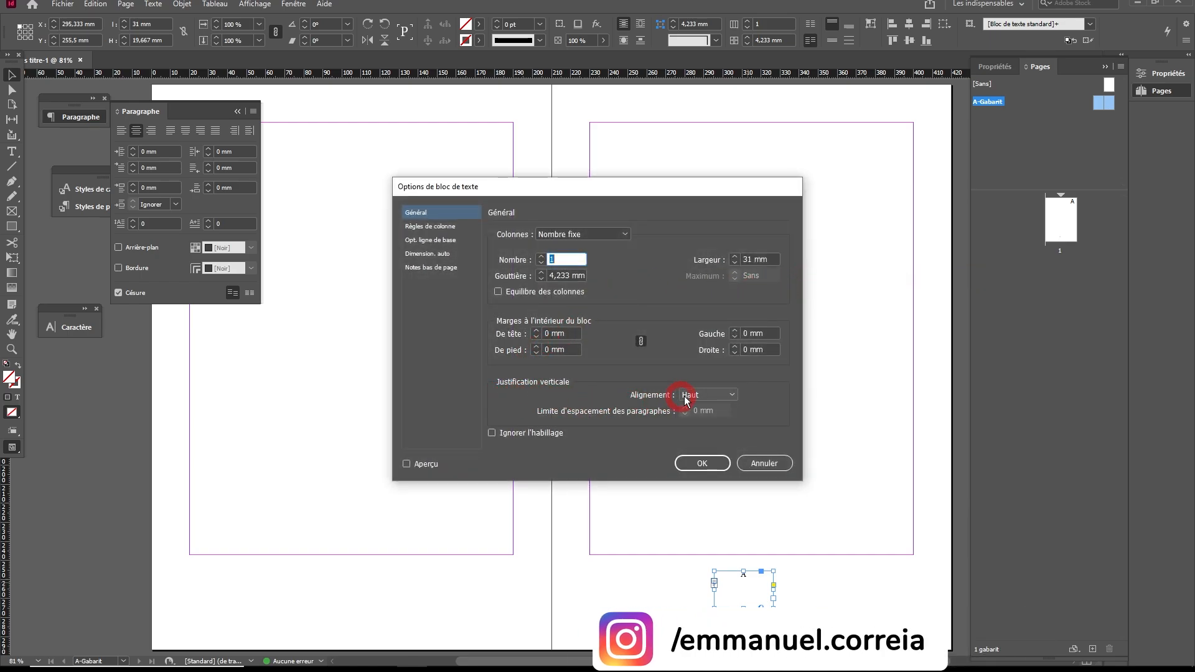
pyautogui.click(711, 394)
pyautogui.moveTo(711, 394); pyautogui.dragTo(718, 427)
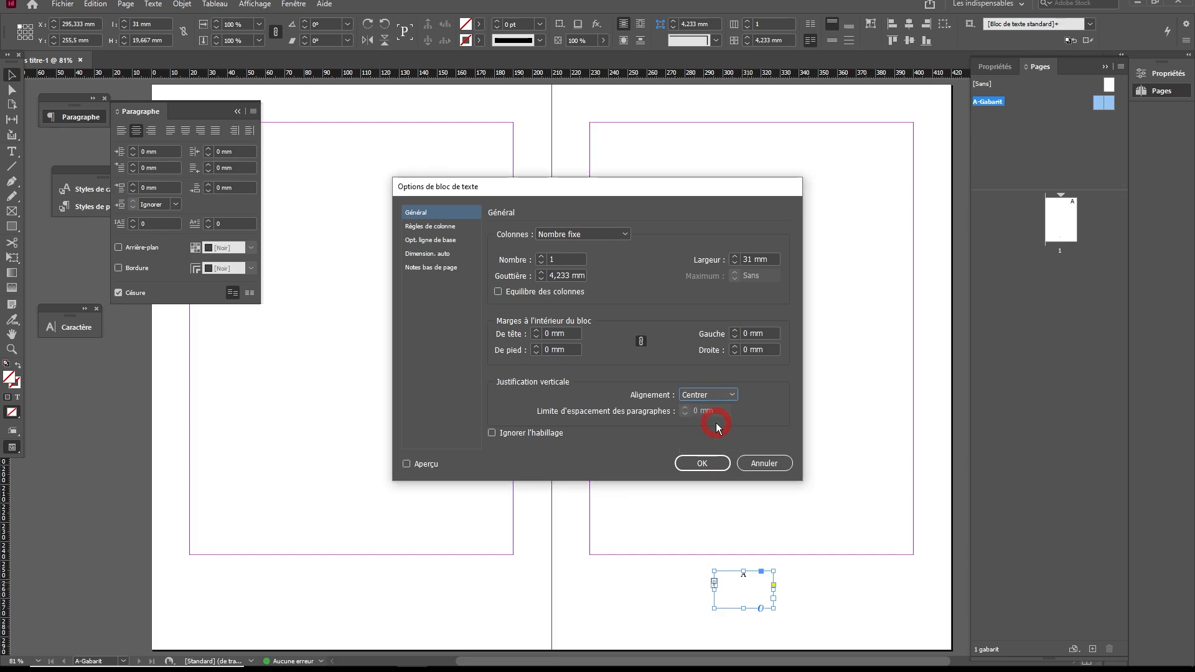
pyautogui.click(705, 463)
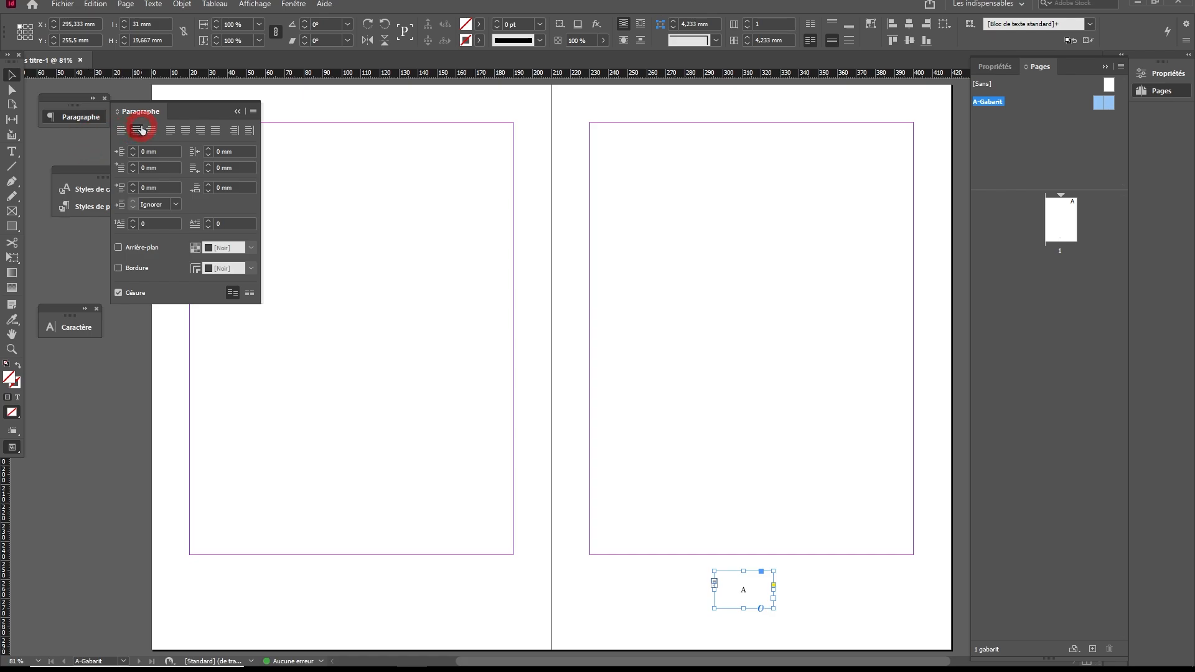
# Step: Set the page number marker's font to Fira Sans Bold using the Character settings
pyautogui.click(59, 327)
pyautogui.moveTo(128, 316); pyautogui.dragTo(717, 224)
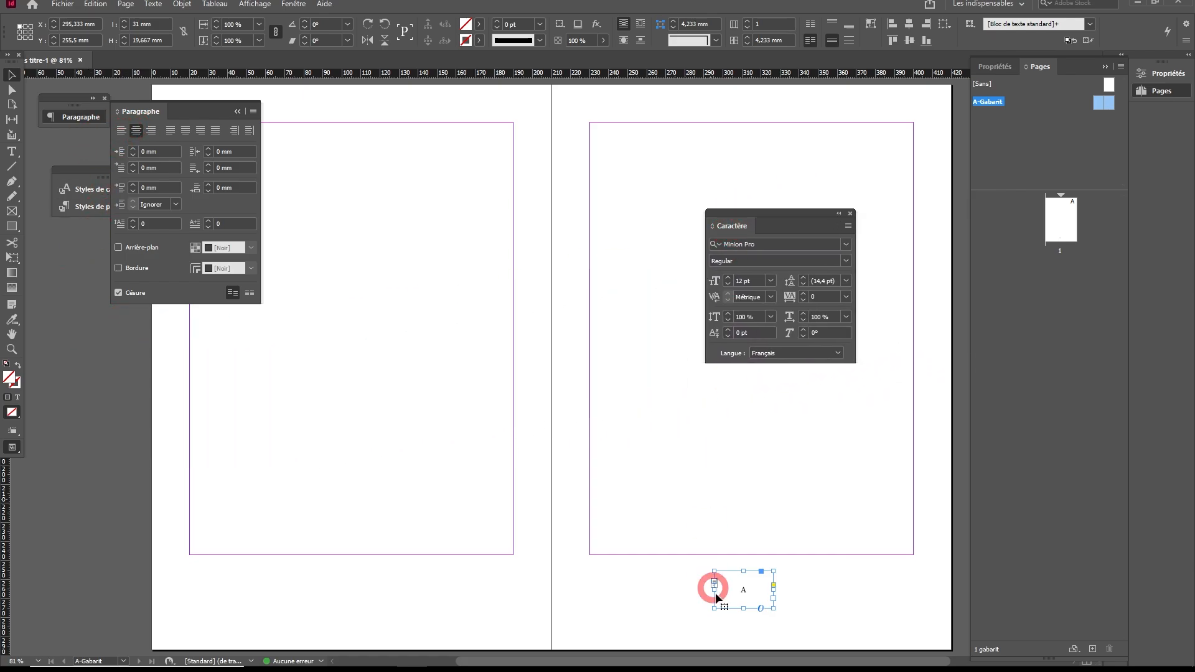
pyautogui.doubleClick(752, 592)
pyautogui.doubleClick(751, 592)
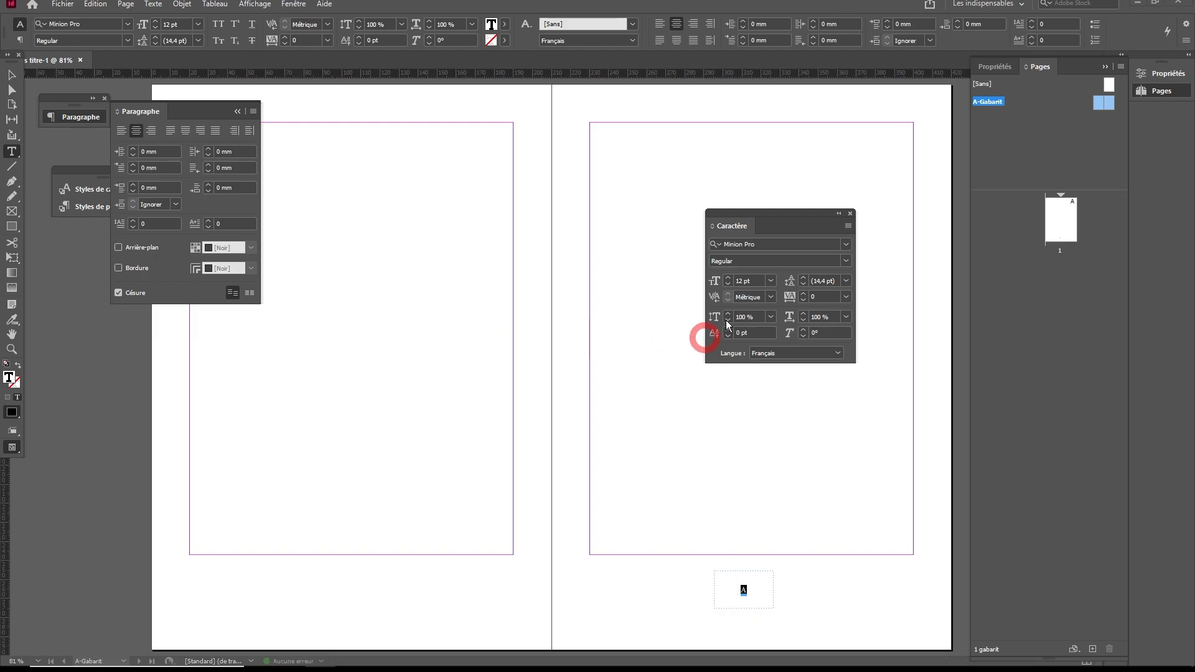
pyautogui.click(765, 244)
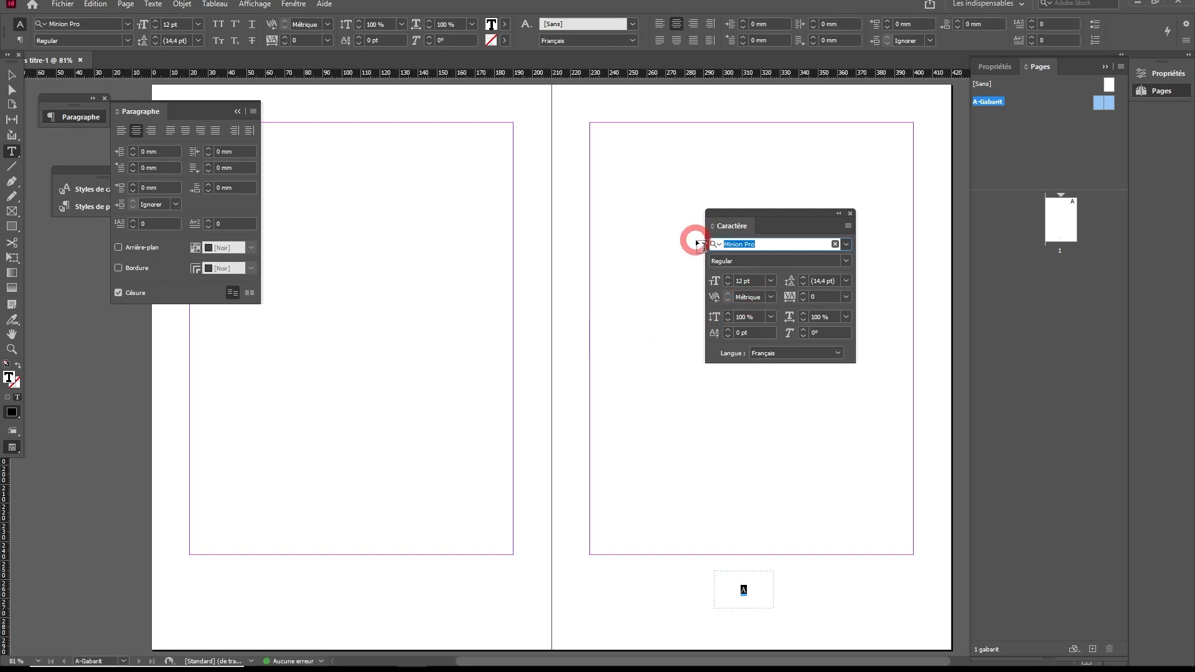
pyautogui.write('fira')
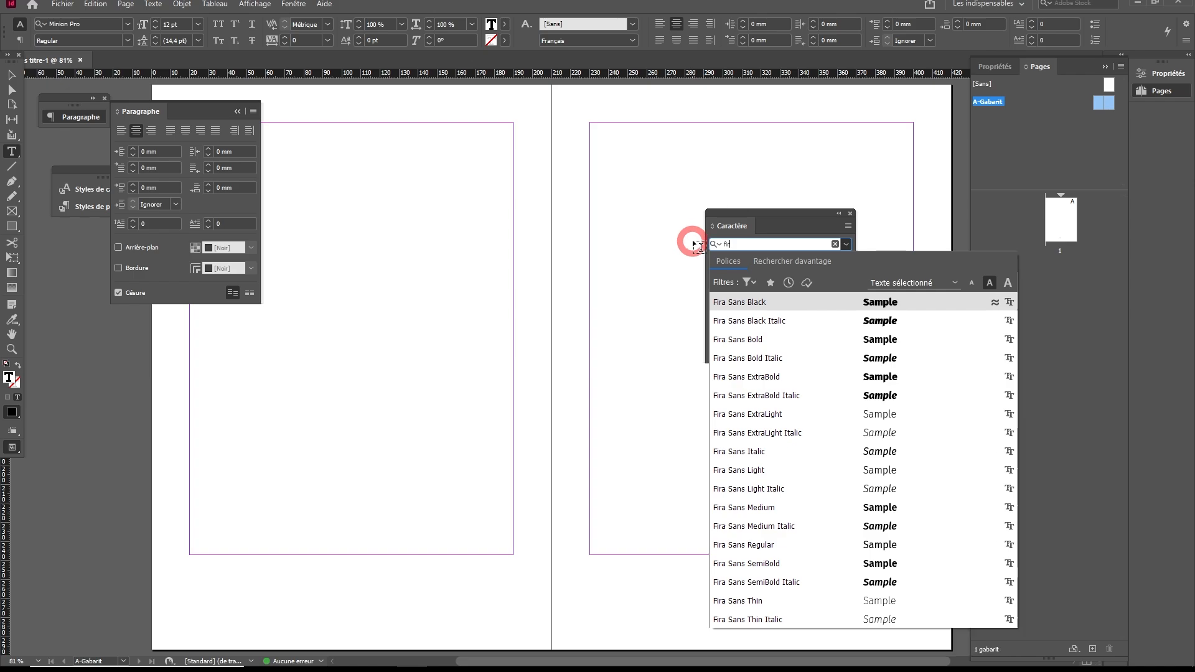
pyautogui.click(756, 343)
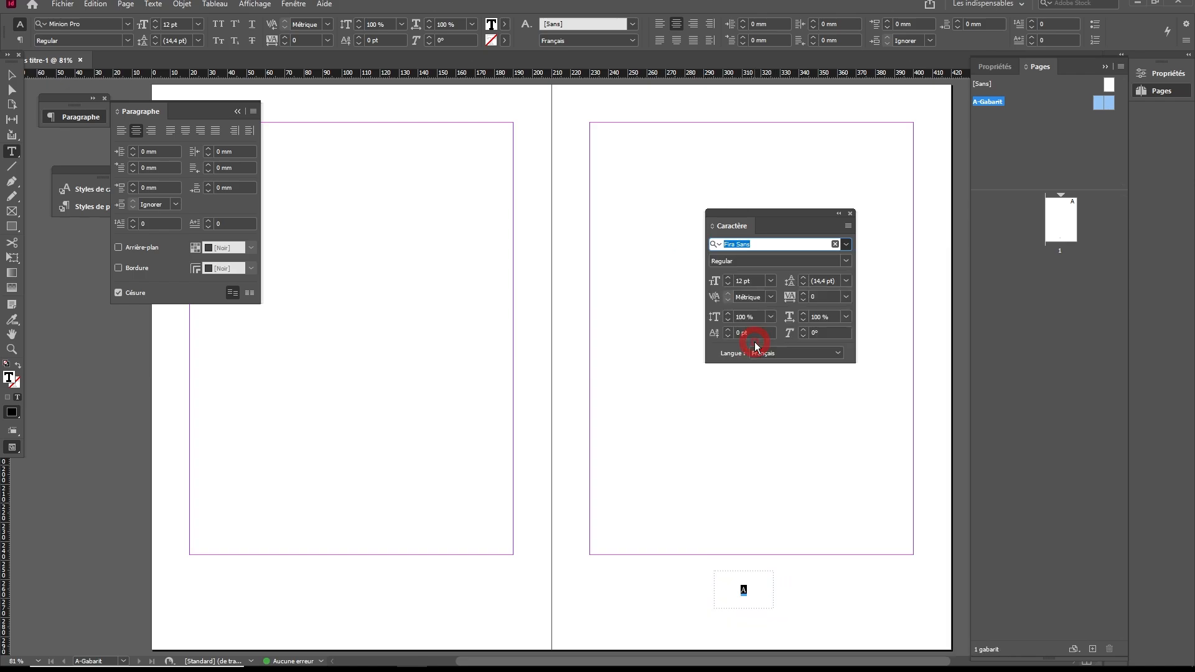
# Step: Set the page number marker's font size to 24 pt and collapse the Character panel
pyautogui.click(741, 280)
pyautogui.moveTo(740, 280); pyautogui.dragTo(707, 280)
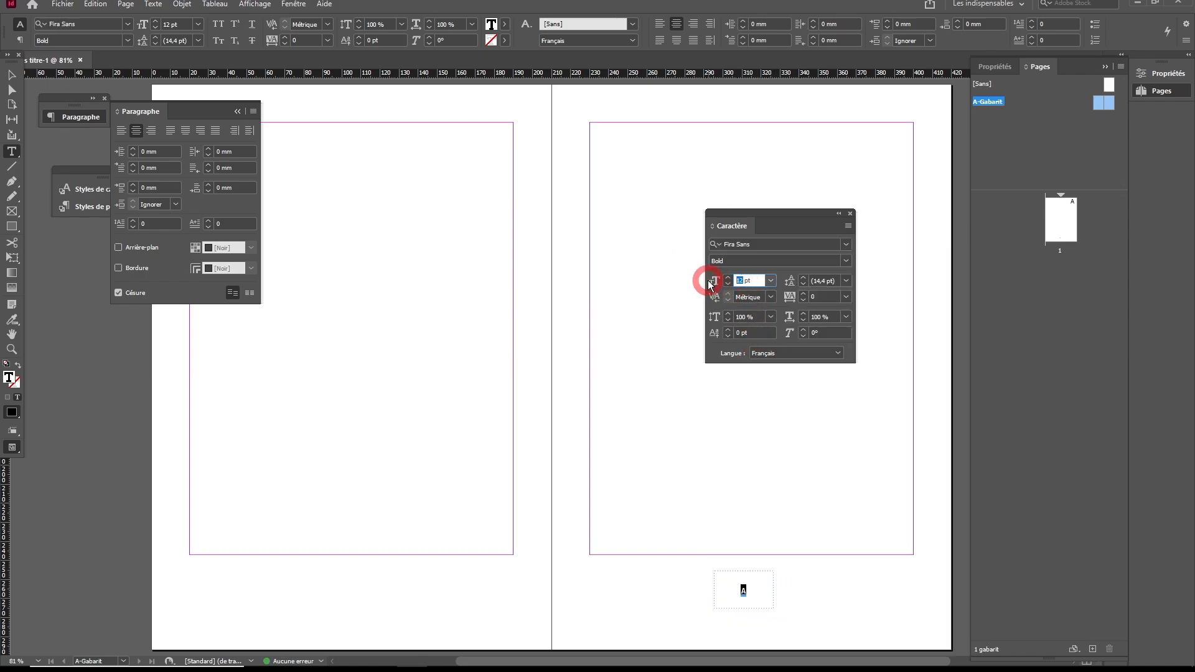
pyautogui.write('24')
pyautogui.press('Tab')
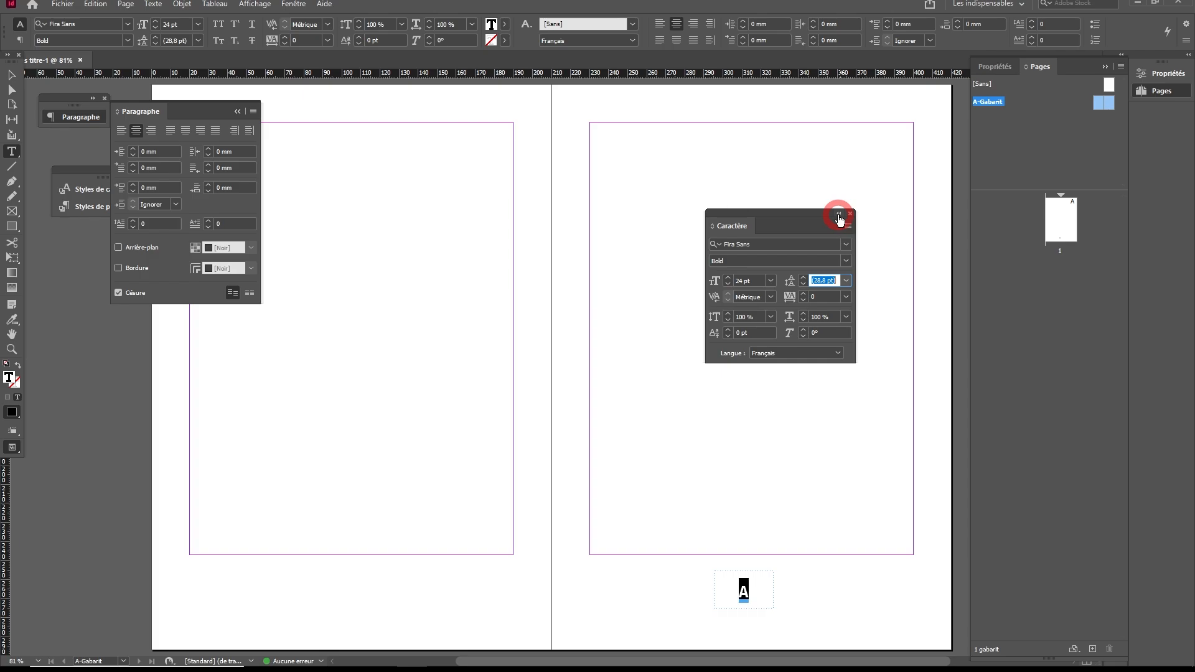
pyautogui.click(838, 215)
# Step: Move the page number frame up against the right page's bottom margin and shrink it to fit its content
pyautogui.click(11, 75)
pyautogui.click(797, 598)
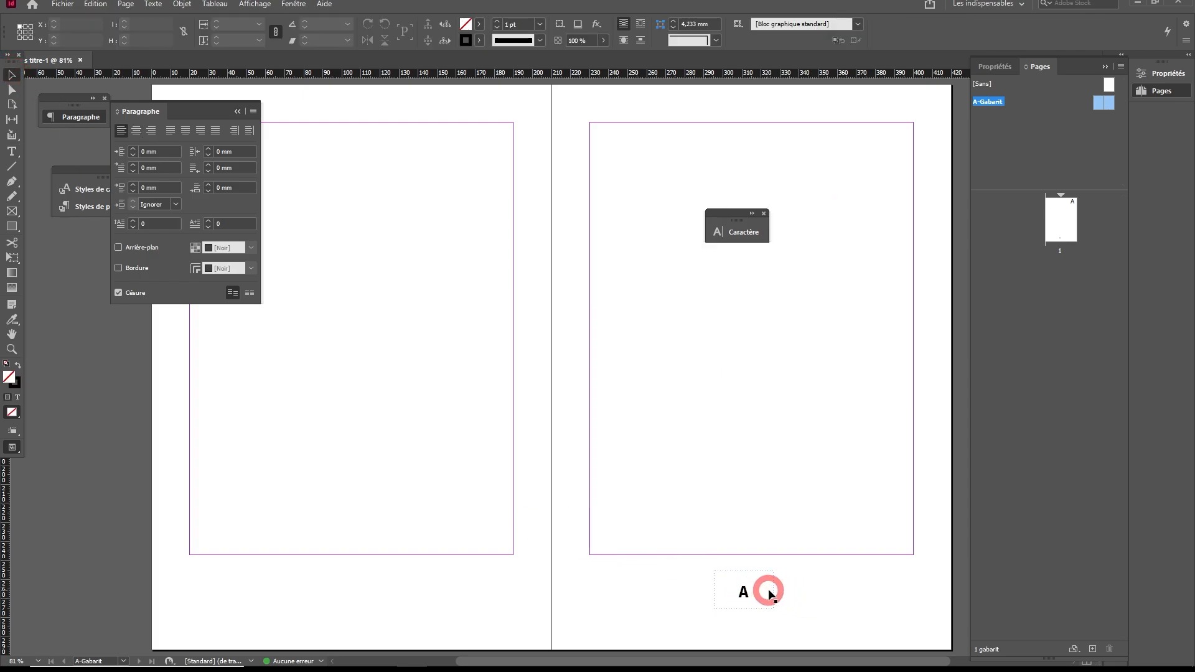
pyautogui.moveTo(773, 587); pyautogui.dragTo(775, 577)
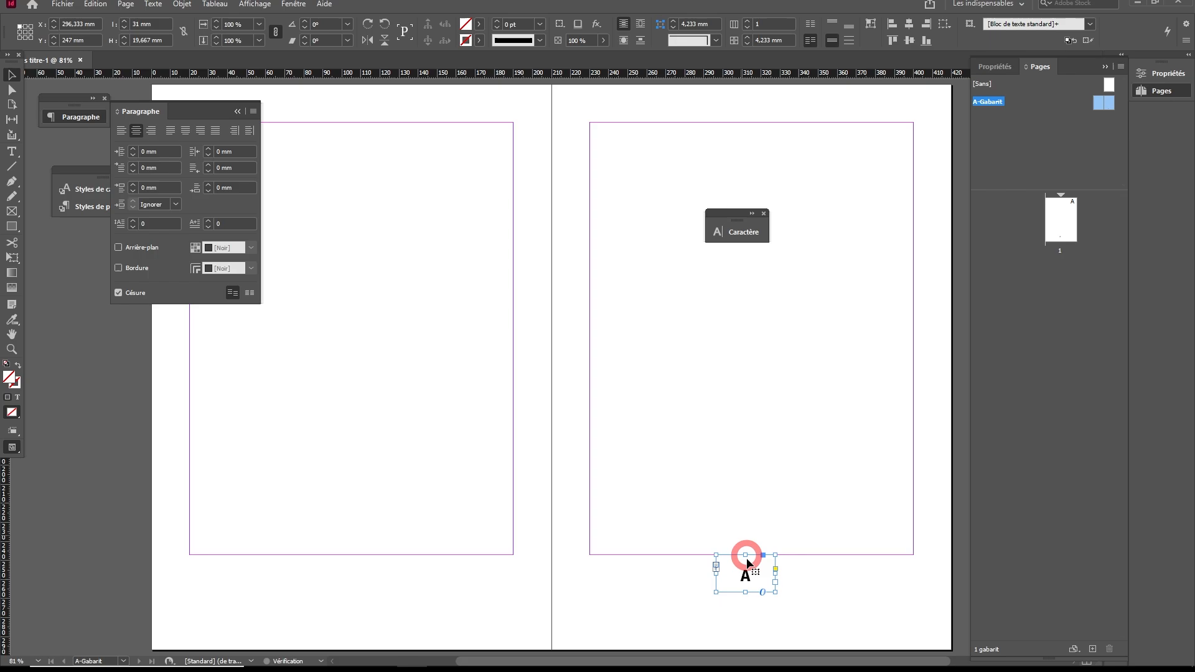
pyautogui.doubleClick(776, 593)
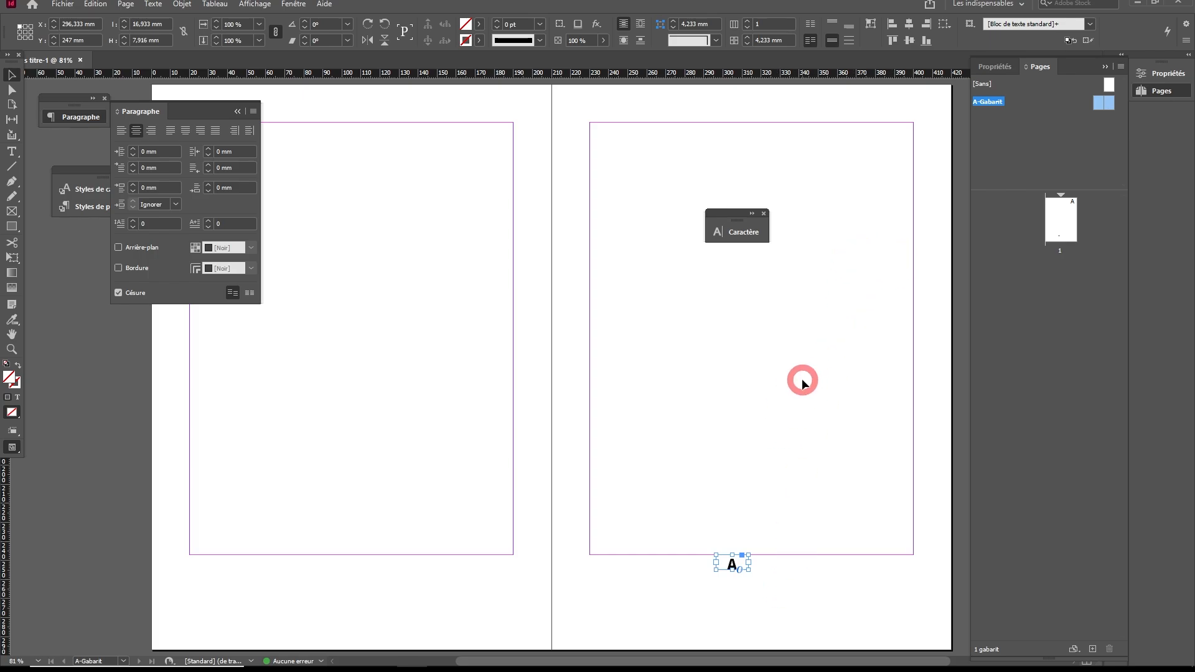
# Step: Centre the page number frame under the right page's margin area and duplicate it to the matching position on the left page
pyautogui.moveTo(717, 564); pyautogui.dragTo(354, 564)
pyautogui.click(379, 581)
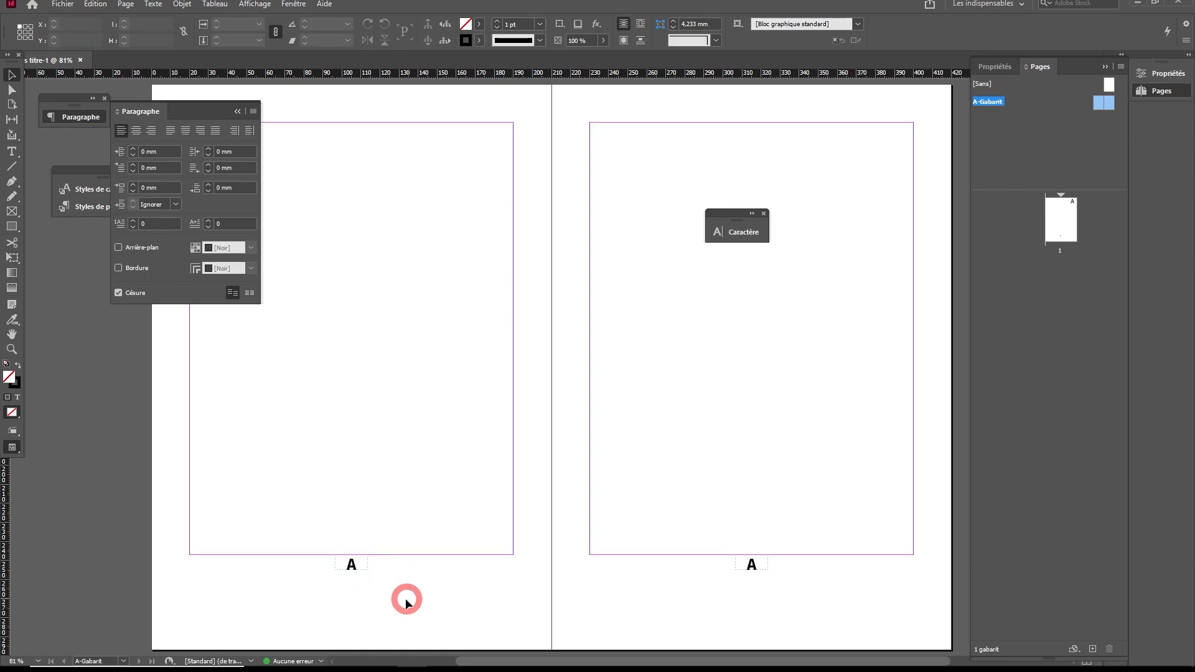
# Step: Create a paragraph style named "Numerotation des pages" from the left page's number marker and apply it to that marker
pyautogui.doubleClick(353, 564)
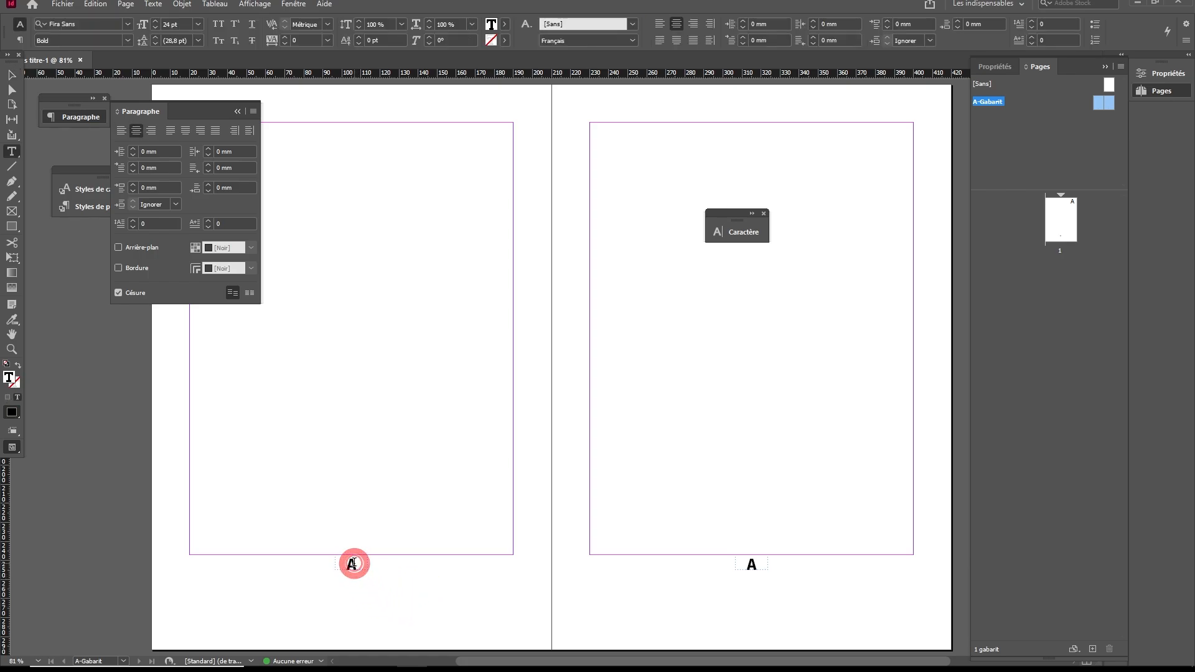
pyautogui.click(358, 565)
pyautogui.moveTo(357, 565); pyautogui.dragTo(341, 563)
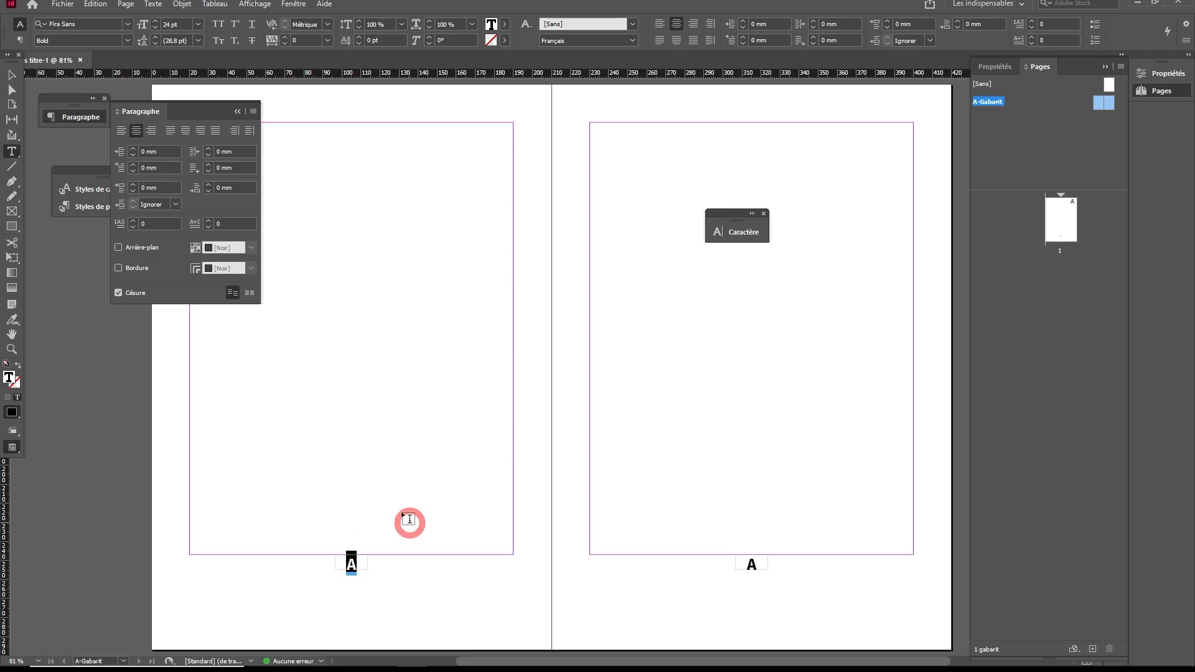
pyautogui.click(93, 206)
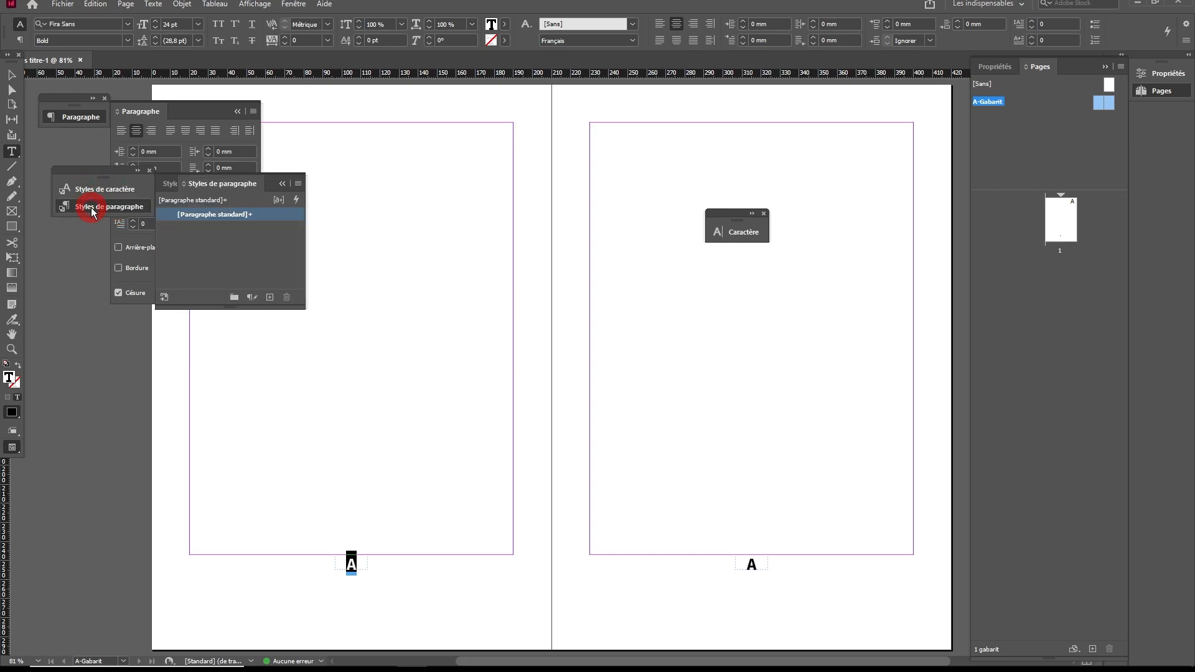
pyautogui.keyDown('alt'); pyautogui.click(269, 298); pyautogui.keyUp('alt')
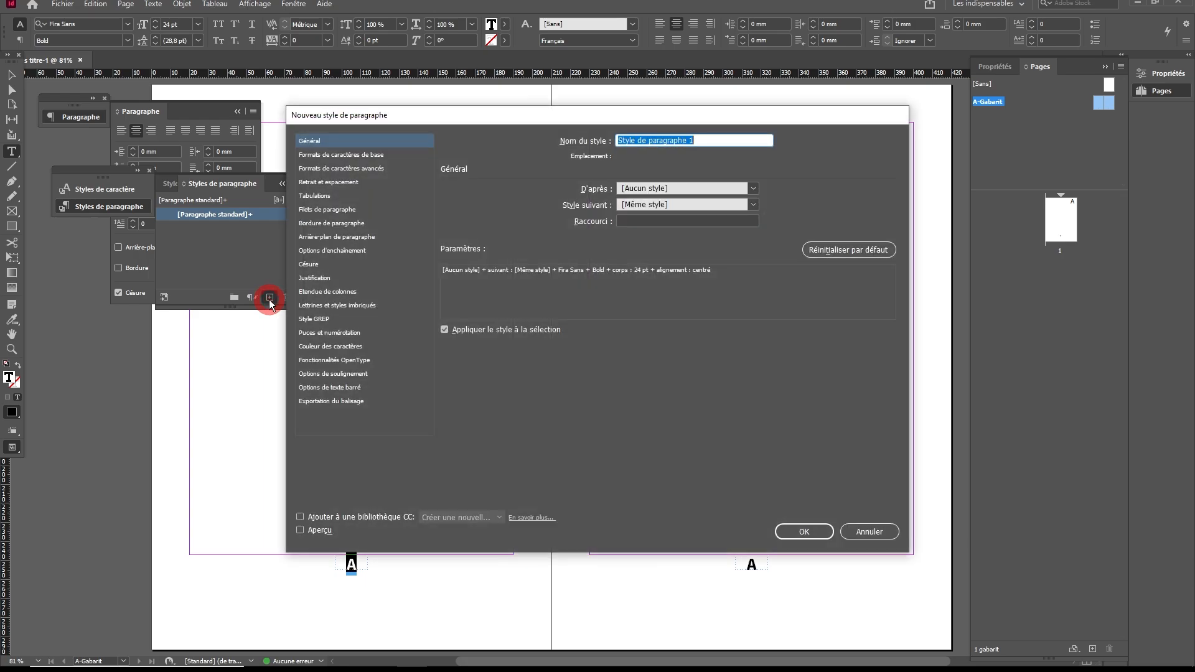
pyautogui.write('Nu')
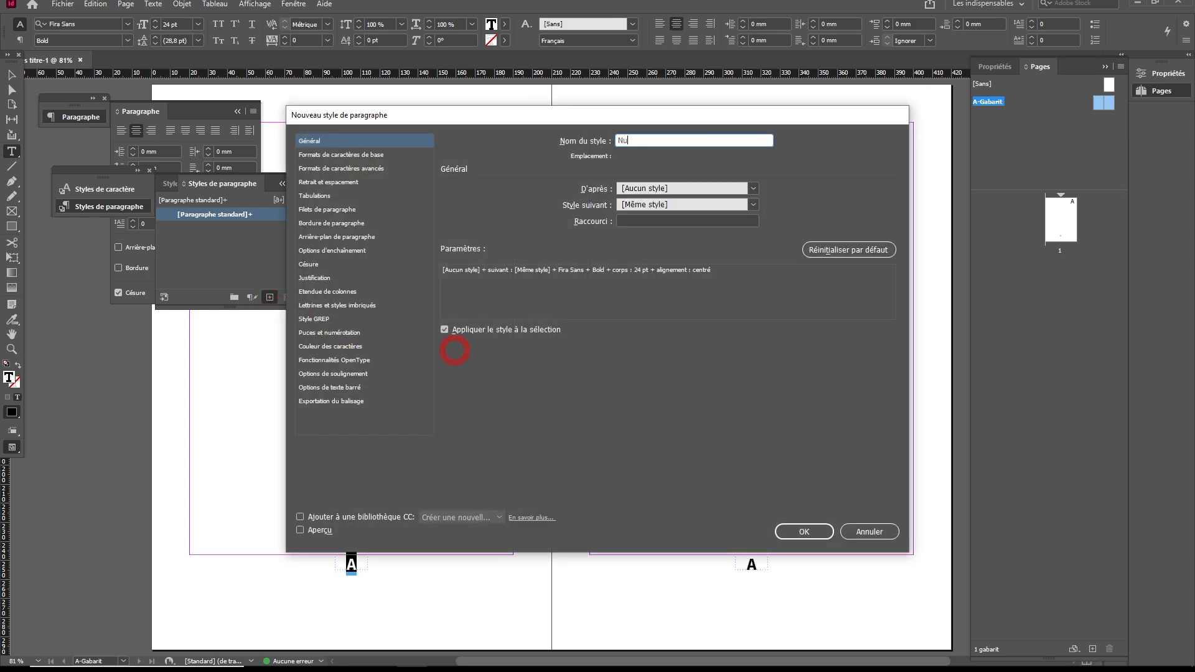
pyautogui.write('merotation des pages')
pyautogui.click(804, 532)
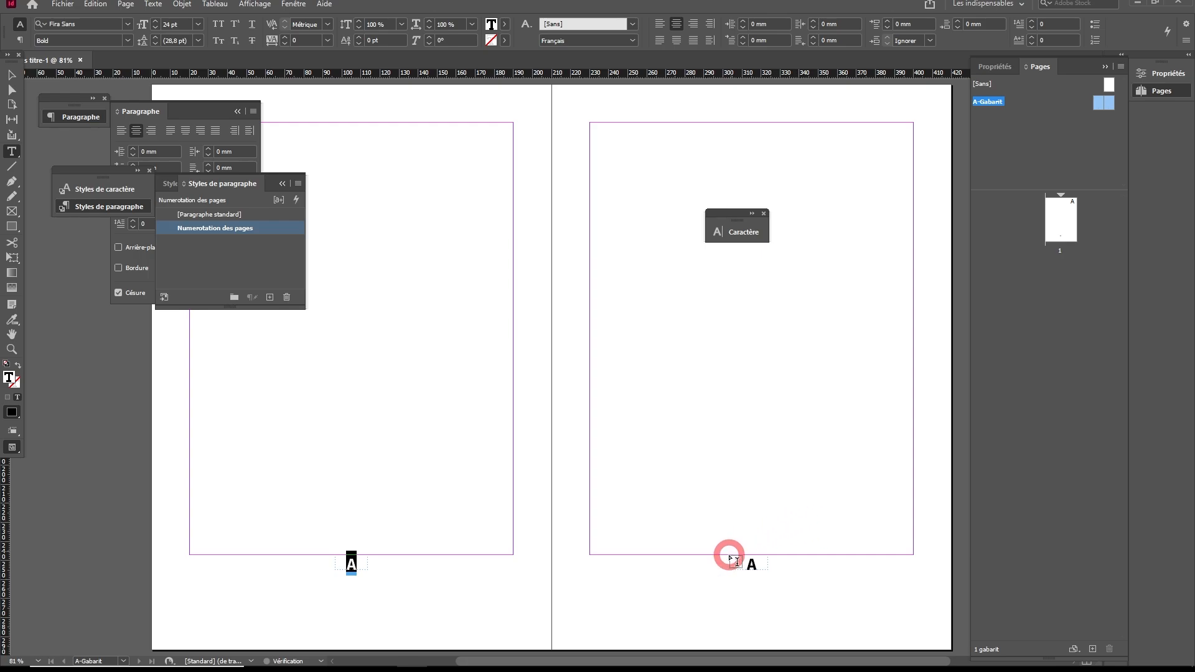
# Step: Apply the "Numerotation des pages" paragraph style to the right page's number marker
pyautogui.moveTo(755, 564); pyautogui.dragTo(744, 563)
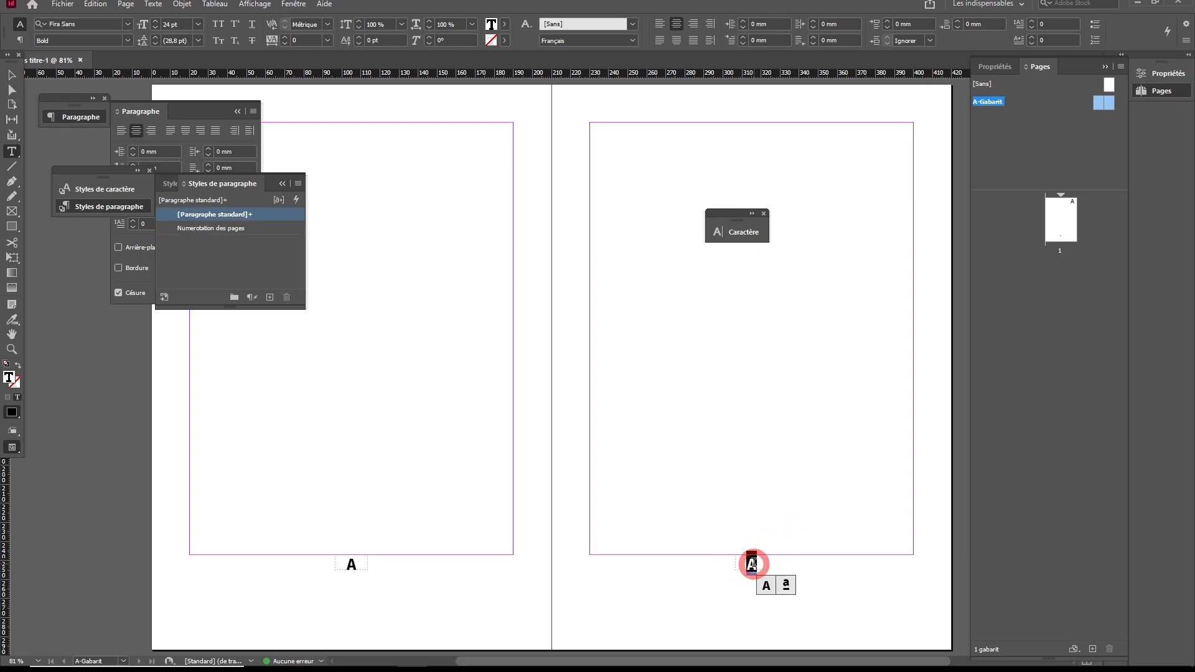
pyautogui.click(242, 231)
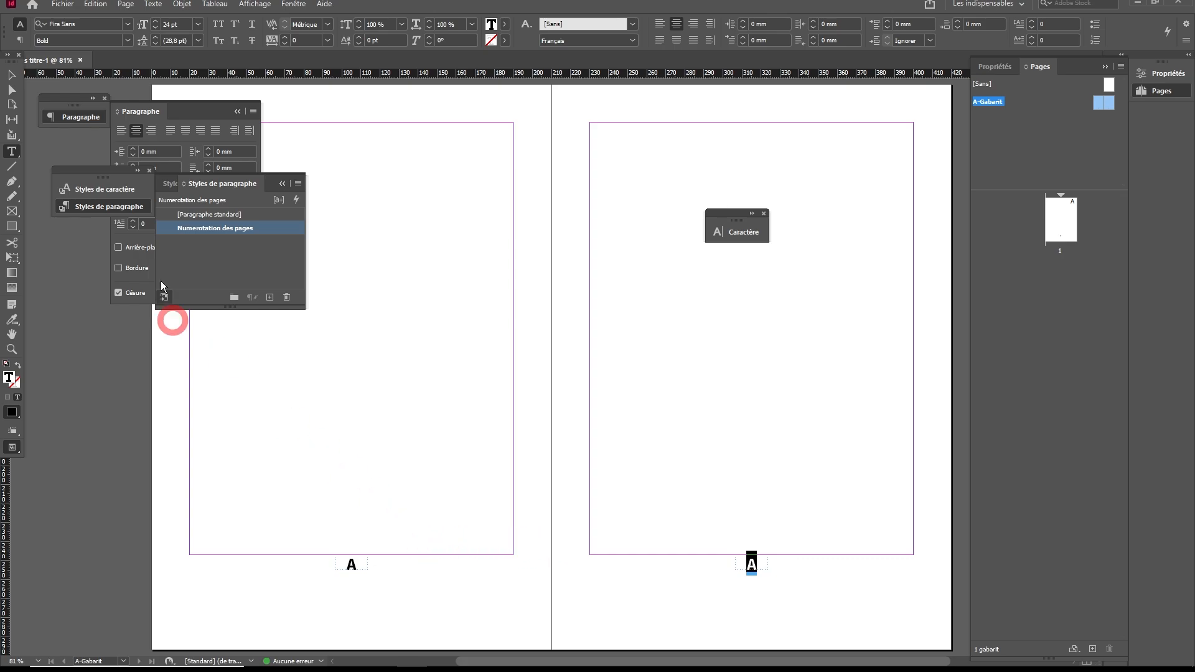
pyautogui.click(12, 76)
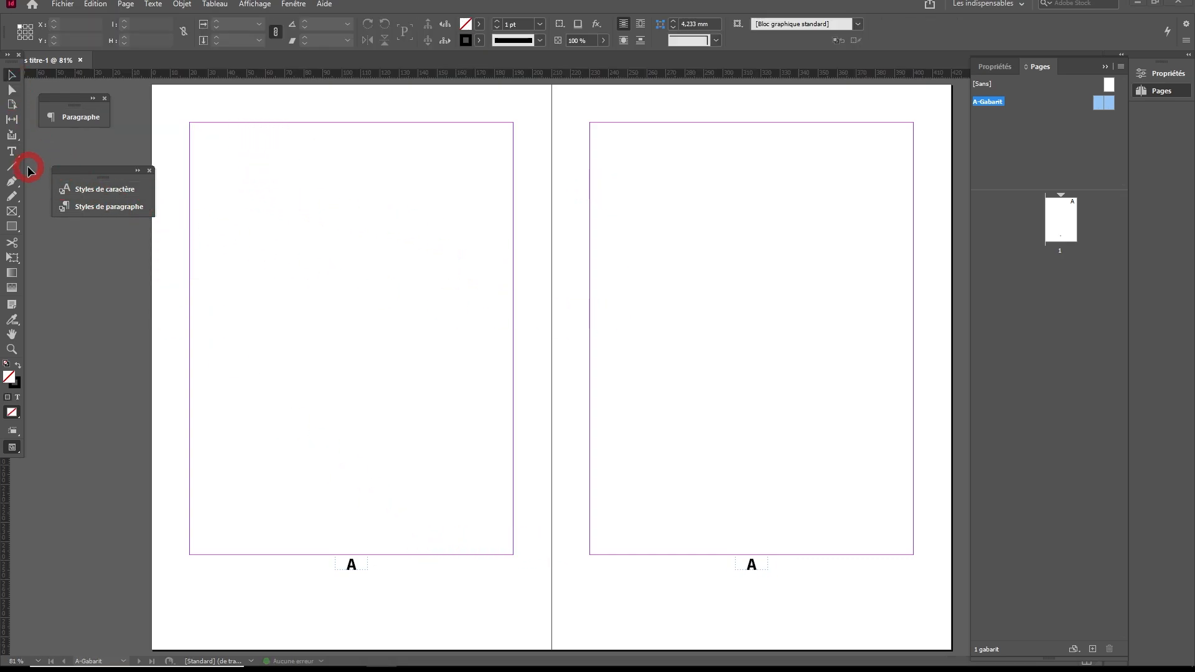
# Step: Draw a 170 by 227 mm text frame filling the margin area on each page of the master spread
pyautogui.click(6, 148)
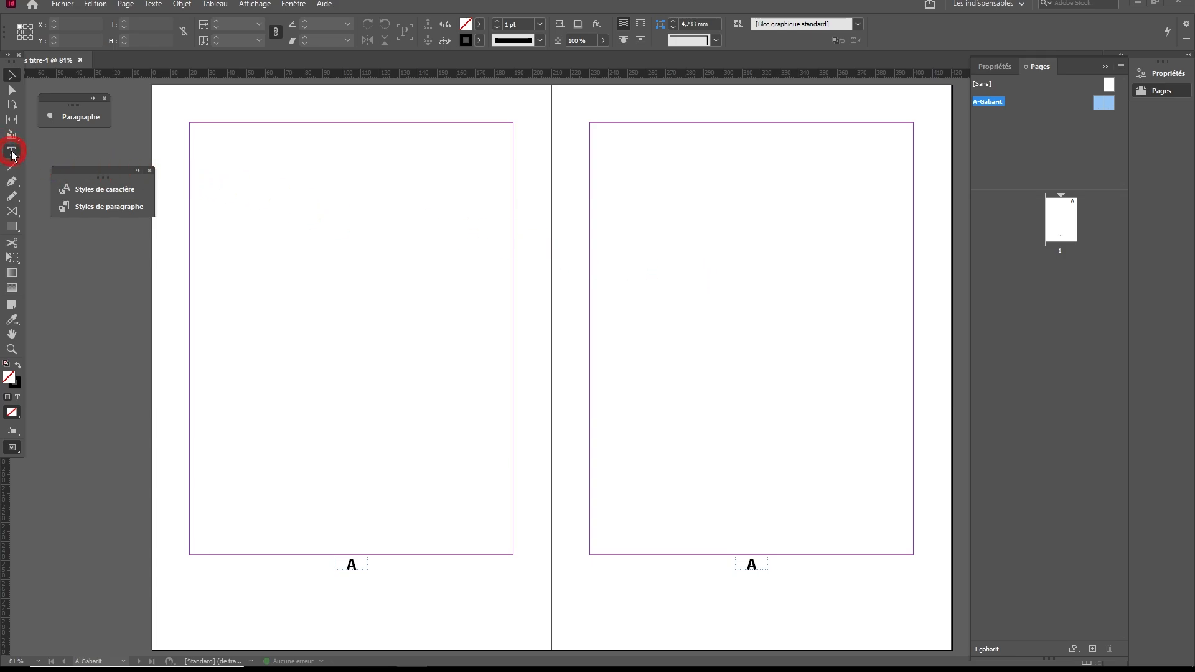
pyautogui.moveTo(192, 128); pyautogui.dragTo(514, 556)
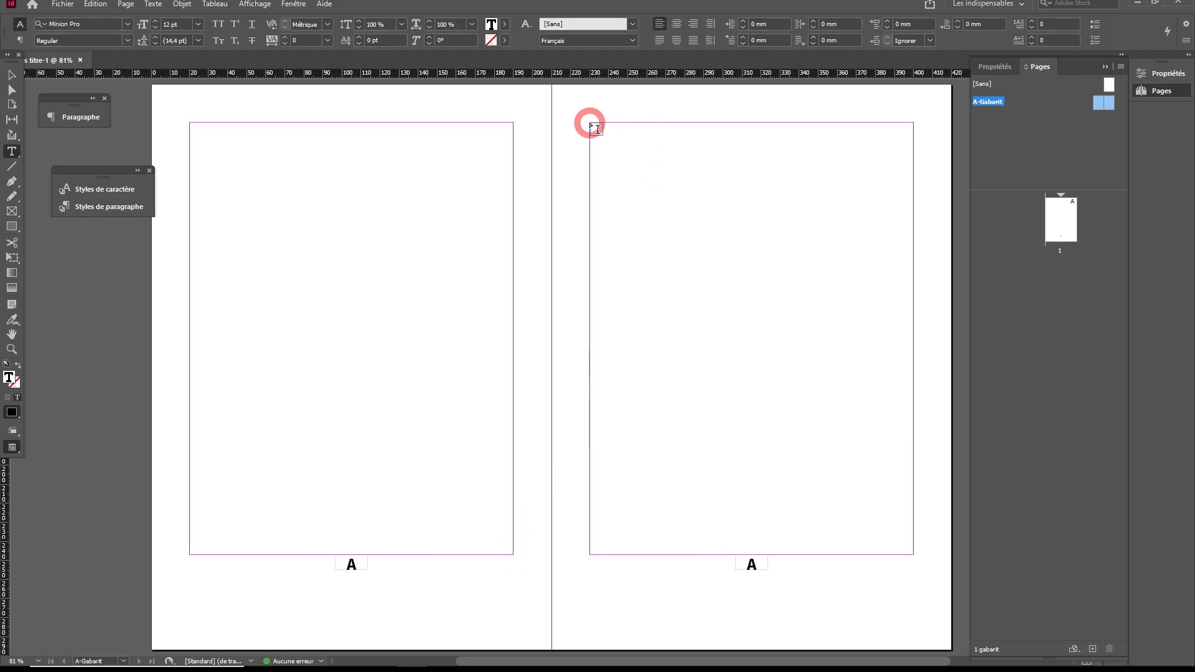
pyautogui.moveTo(592, 125); pyautogui.dragTo(911, 553)
pyautogui.click(13, 75)
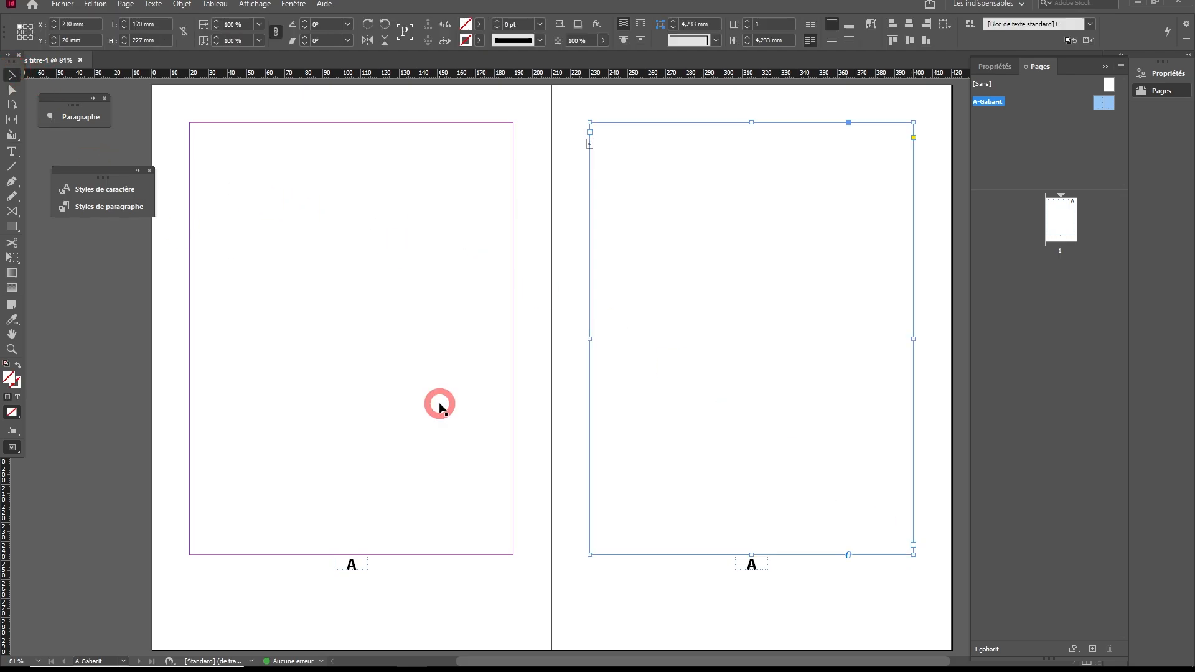
# Step: Thread the left page's main text frame into the right page's main text frame
pyautogui.click(440, 405)
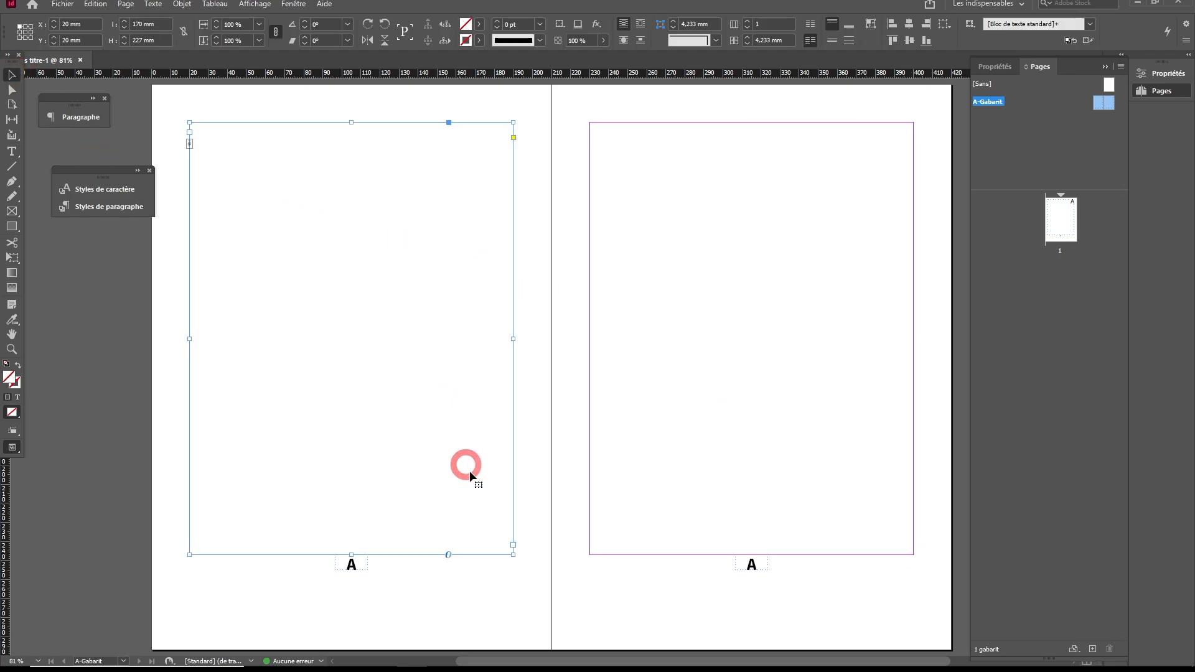
pyautogui.click(513, 545)
pyautogui.click(692, 347)
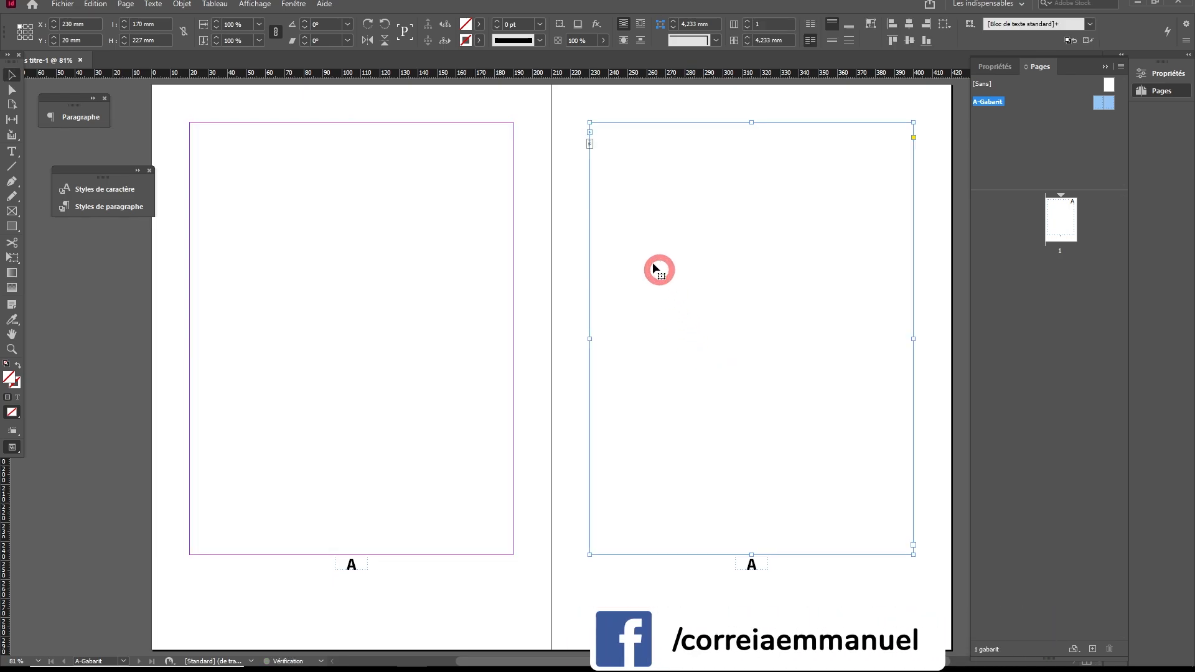
pyautogui.click(650, 403)
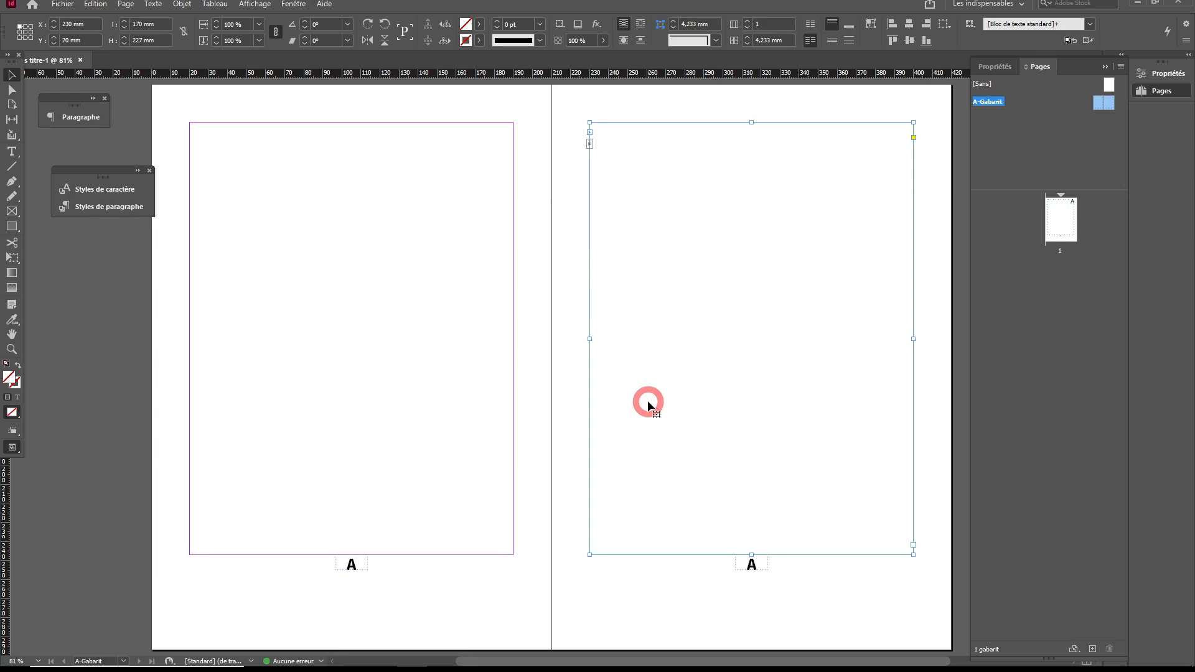
# Step: Turn on the display of text threads
pyautogui.click(292, 5)
pyautogui.click(255, 5)
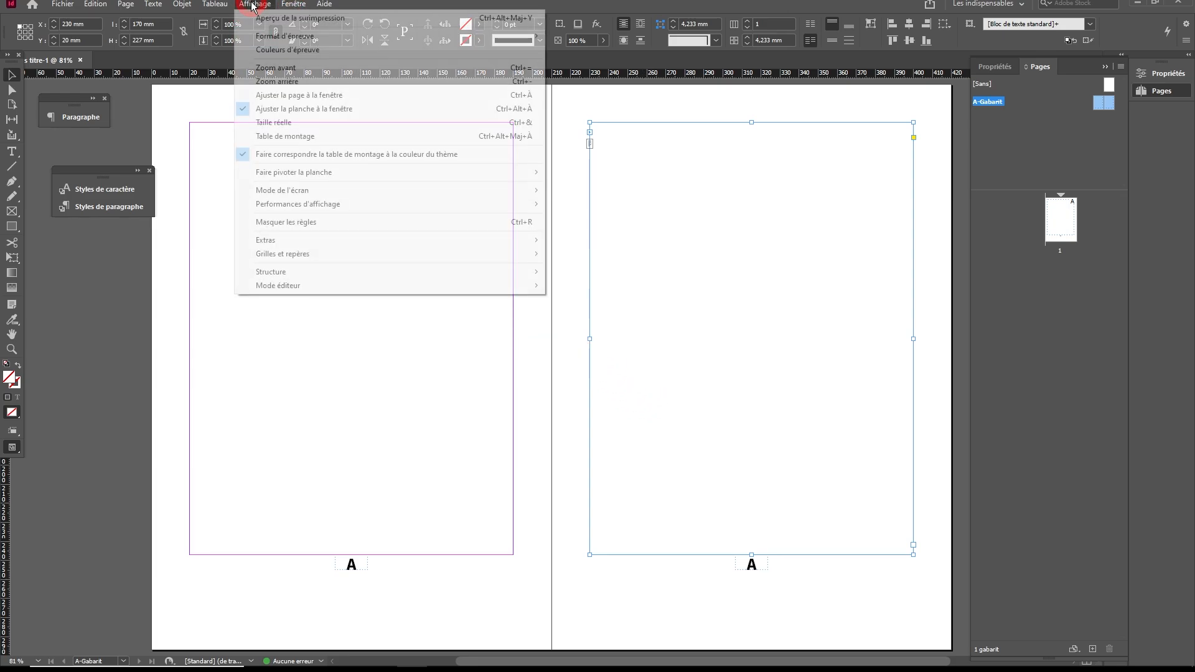
pyautogui.moveTo(287, 244)
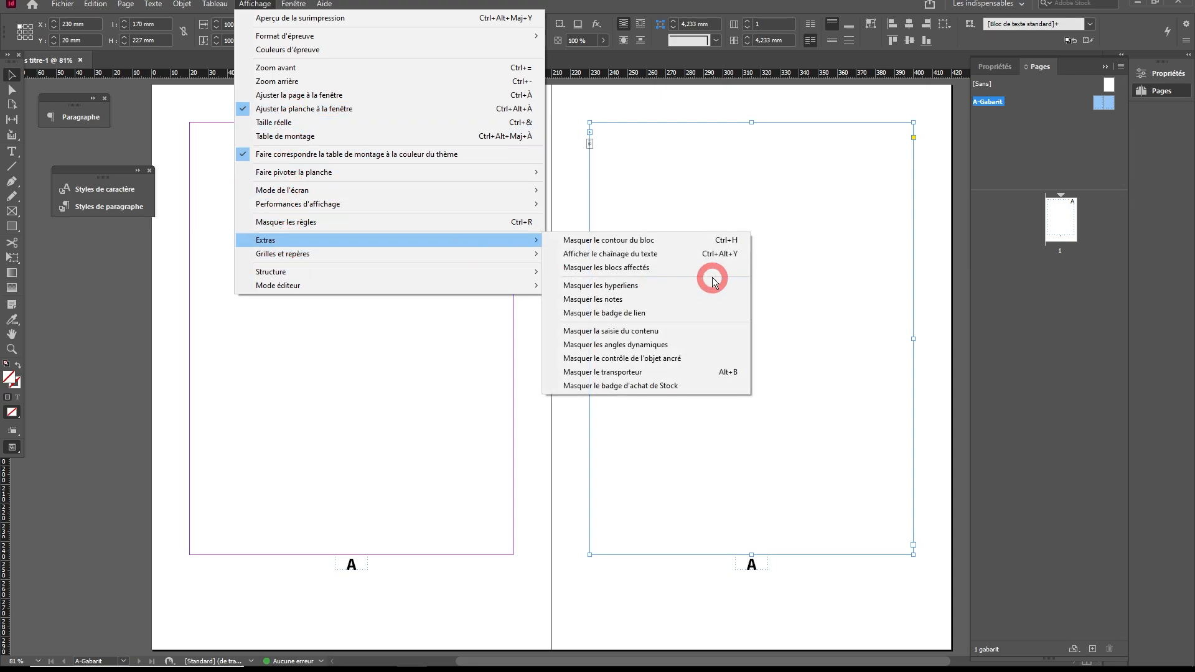
pyautogui.click(677, 255)
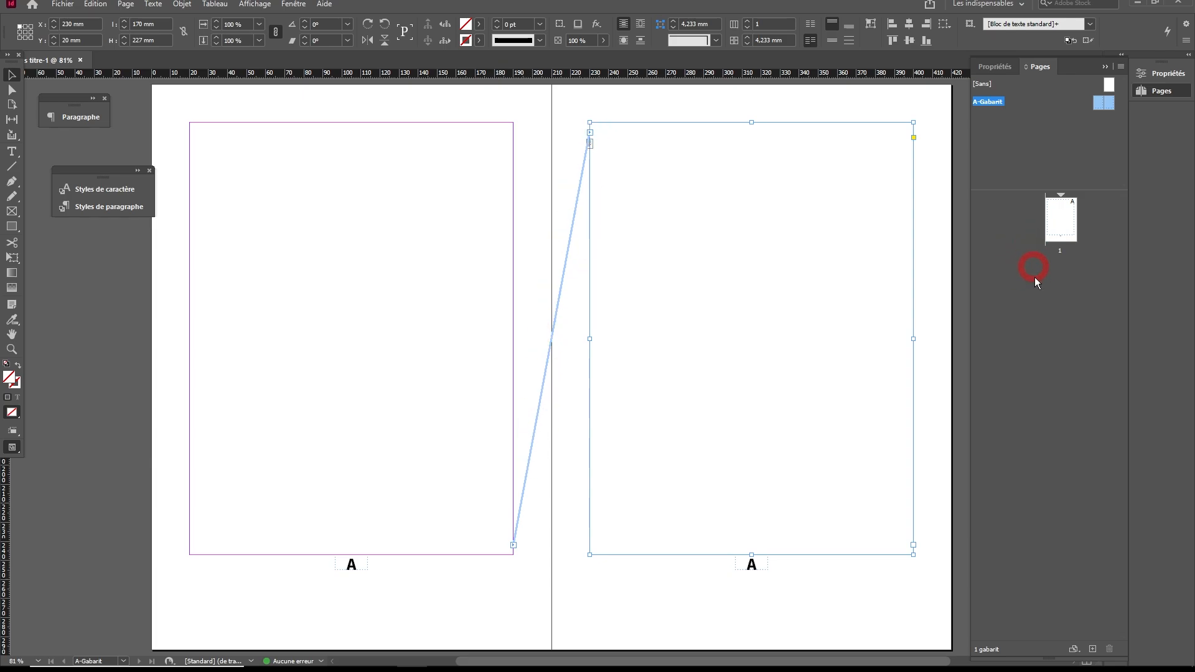
# Step: Go to document page 1 and add three pages after it
pyautogui.doubleClick(1060, 221)
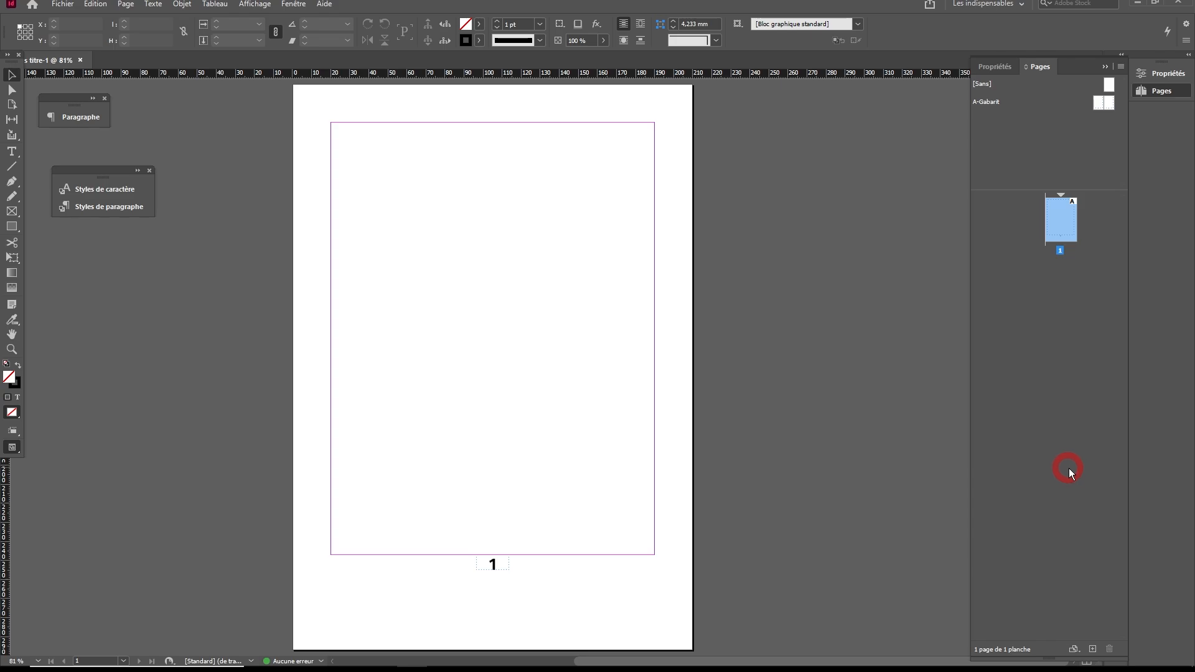
pyautogui.click(1092, 649)
pyautogui.click(1092, 649)
pyautogui.click(1092, 649)
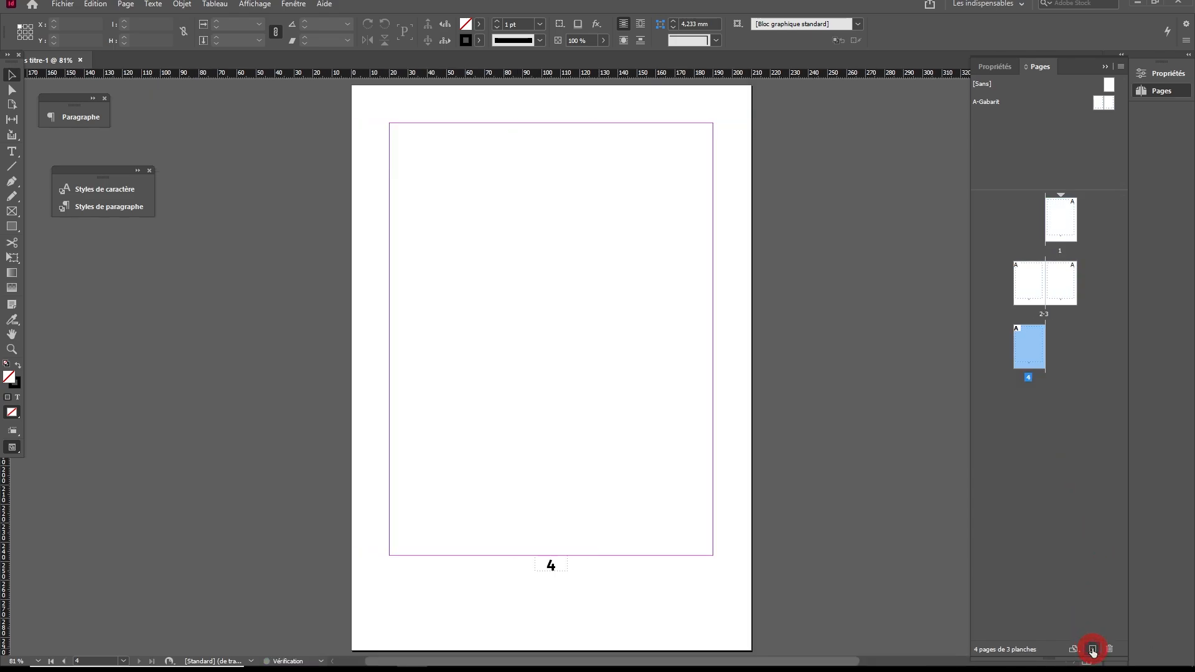
# Step: Add a fifth page to the document and apply the [Sans] master to pages 1, 2 and 3
pyautogui.click(1092, 649)
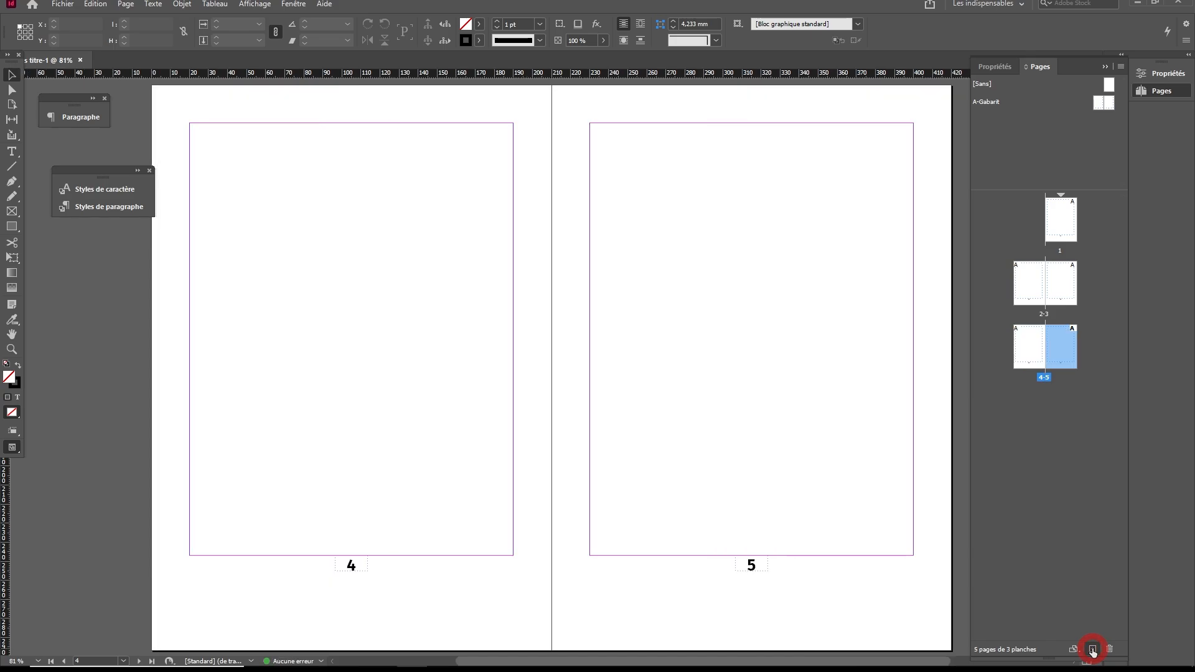
pyautogui.click(1099, 299)
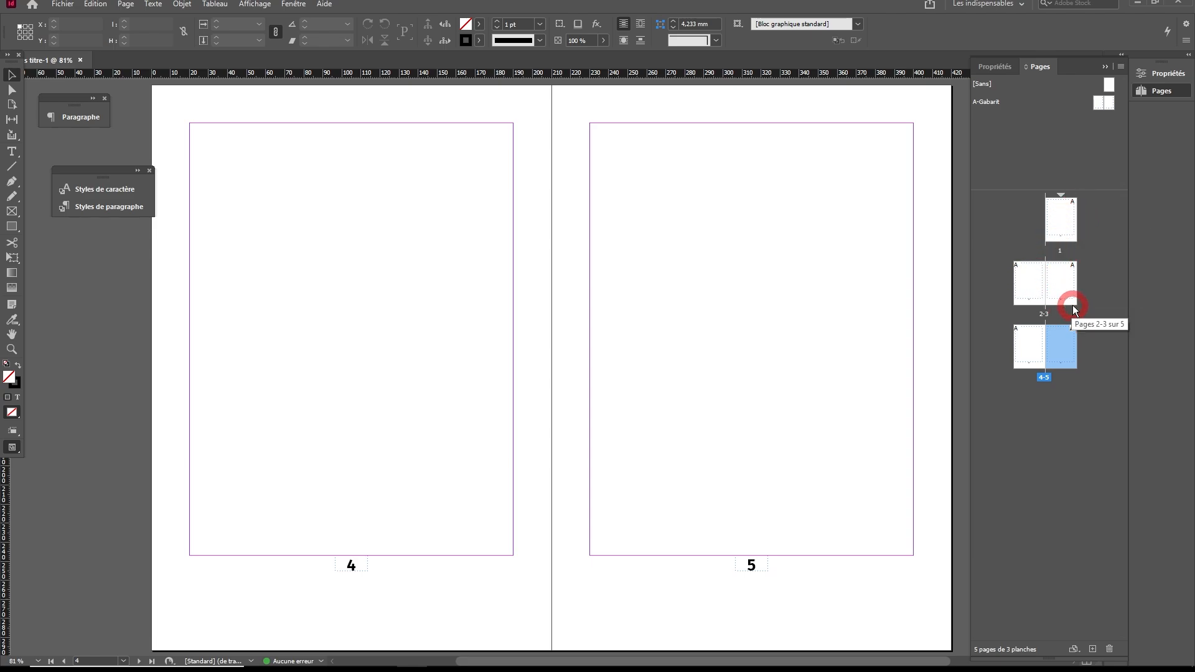
pyautogui.moveTo(1110, 81)
pyautogui.mouseDown()
pyautogui.moveTo(1061, 179)
pyautogui.moveTo(1067, 223)
pyautogui.mouseUp()
pyautogui.moveTo(1108, 86); pyautogui.dragTo(1029, 277)
pyautogui.moveTo(1110, 87)
pyautogui.mouseDown()
pyautogui.moveTo(1053, 254)
pyautogui.moveTo(1071, 288)
pyautogui.mouseUp()
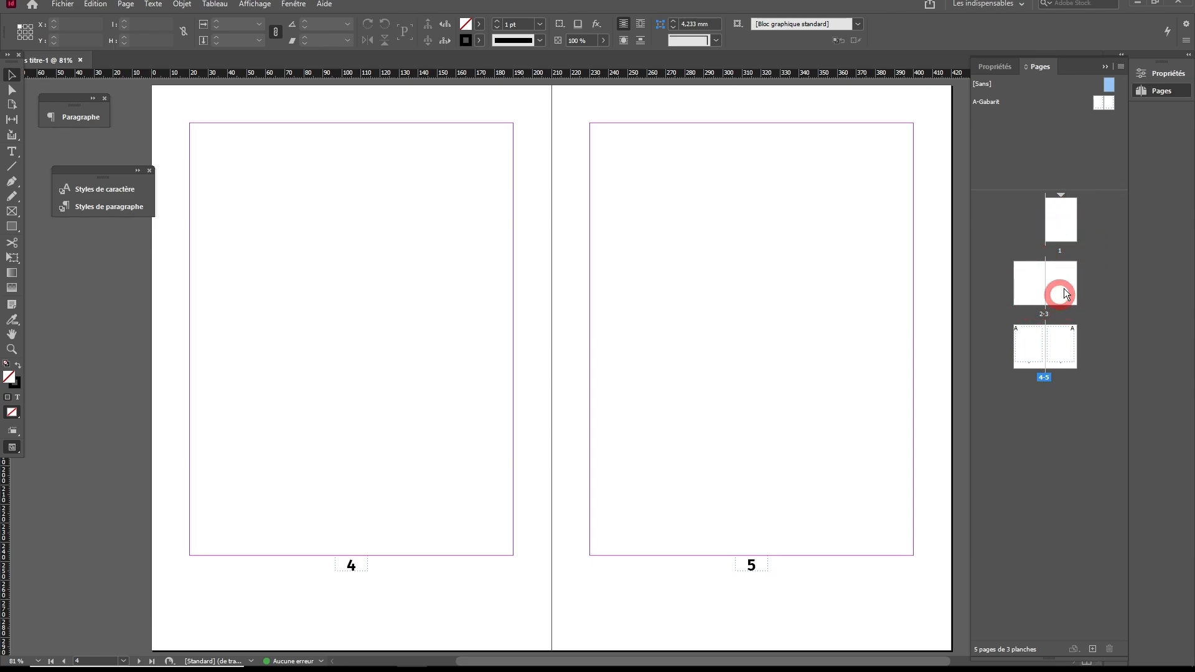
# Step: Go to page 4 and override its master text frame so that it can be edited
pyautogui.click(1060, 347)
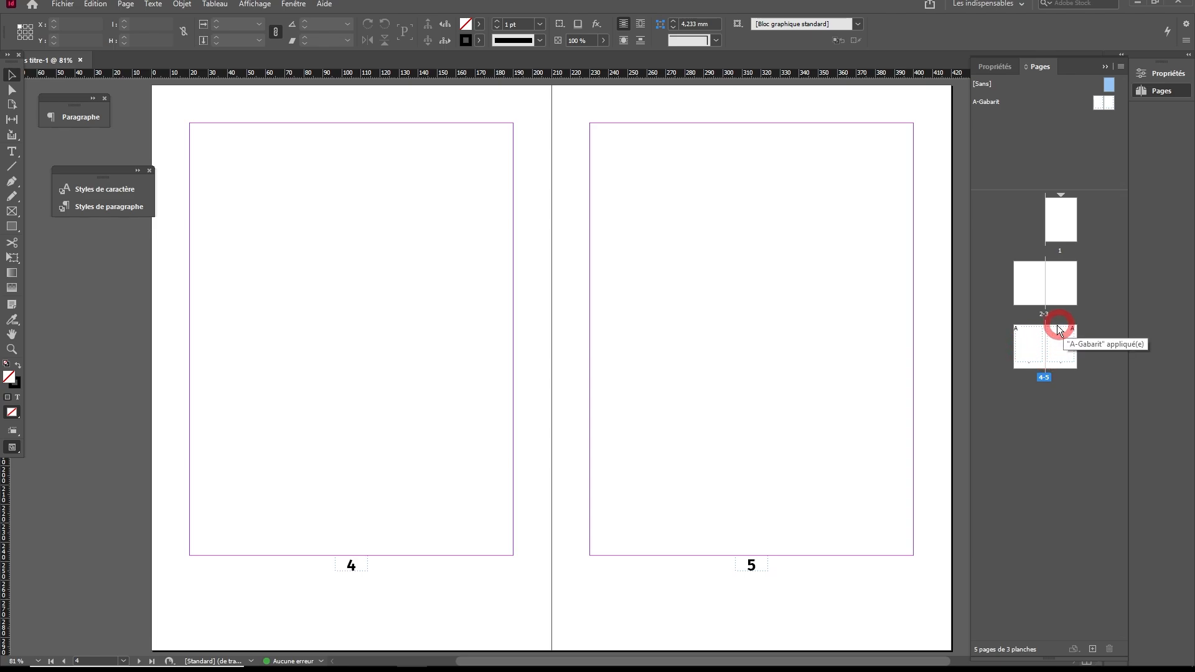
pyautogui.click(1028, 344)
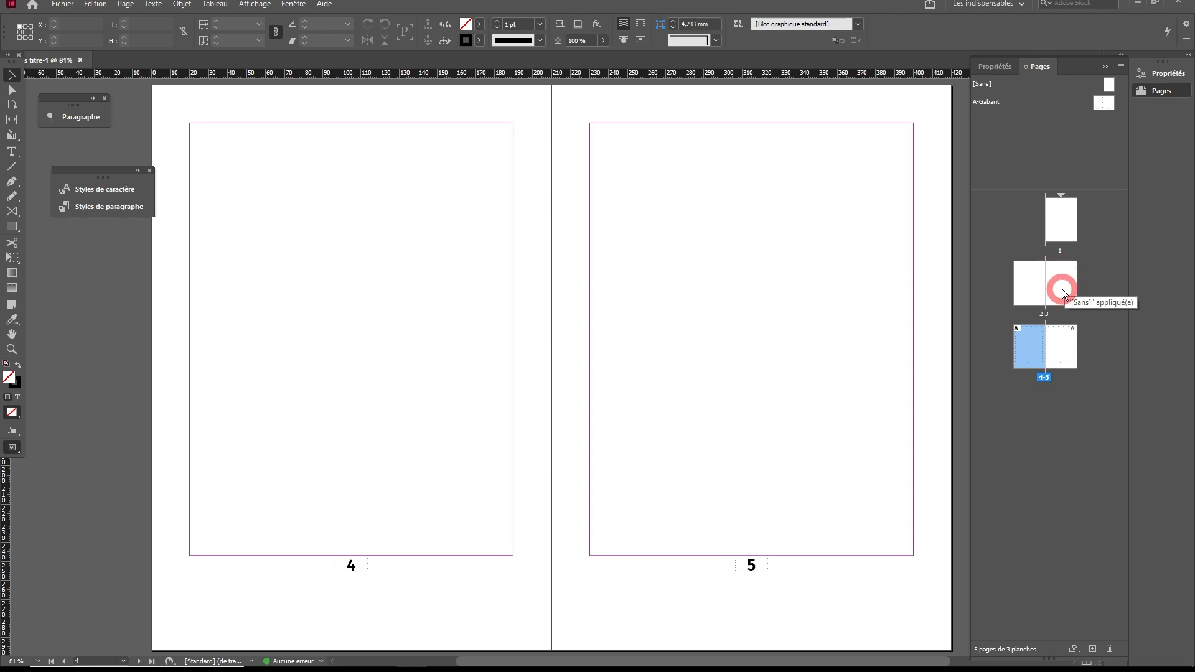
pyautogui.doubleClick(1025, 347)
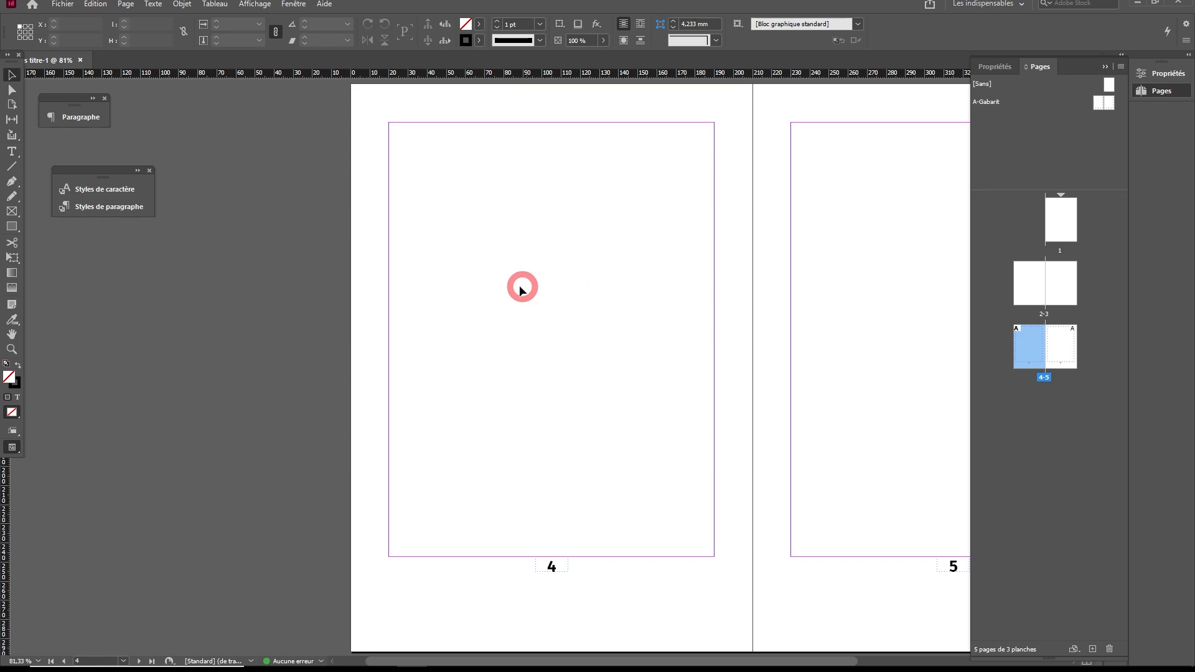
pyautogui.keyDown('shift'); pyautogui.click(468, 241); pyautogui.keyUp('shift')
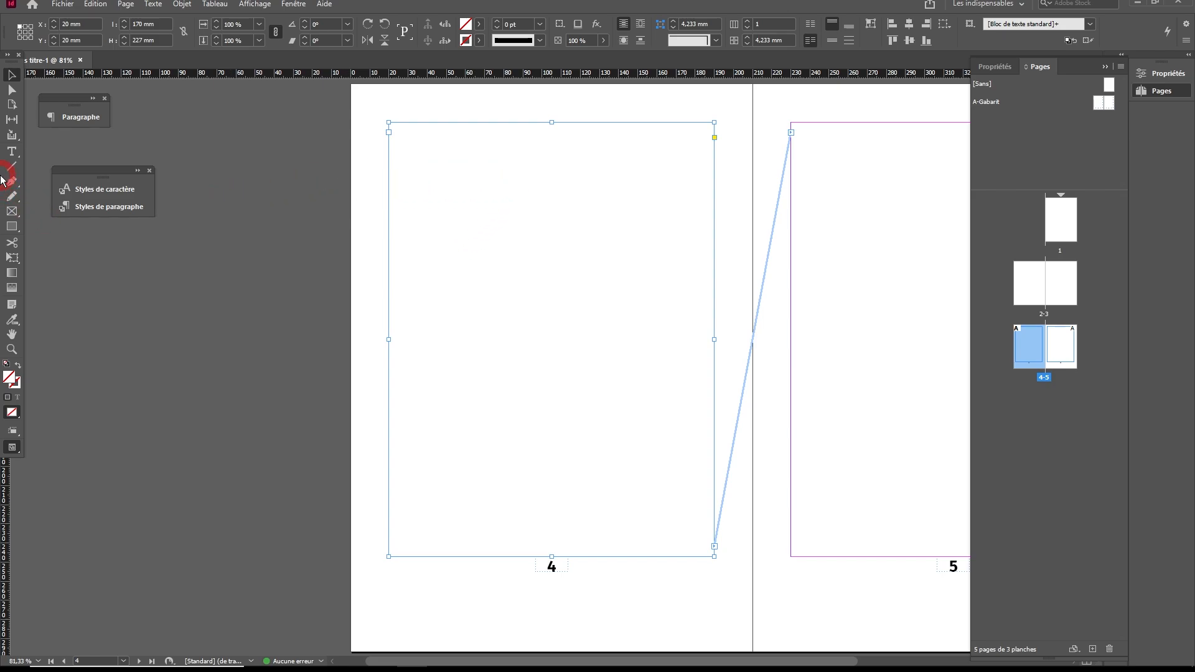
# Step: Place the text cursor in page 4's main frame and fill the threaded frames with placeholder text
pyautogui.click(12, 152)
pyautogui.click(401, 131)
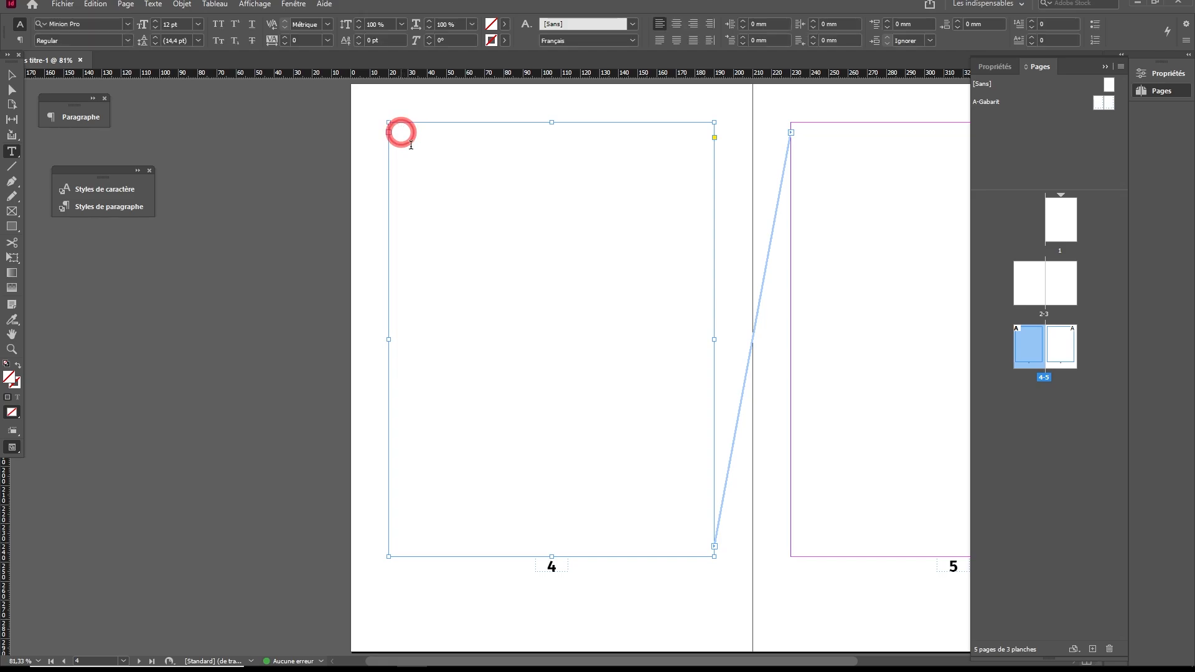
pyautogui.click(155, 8)
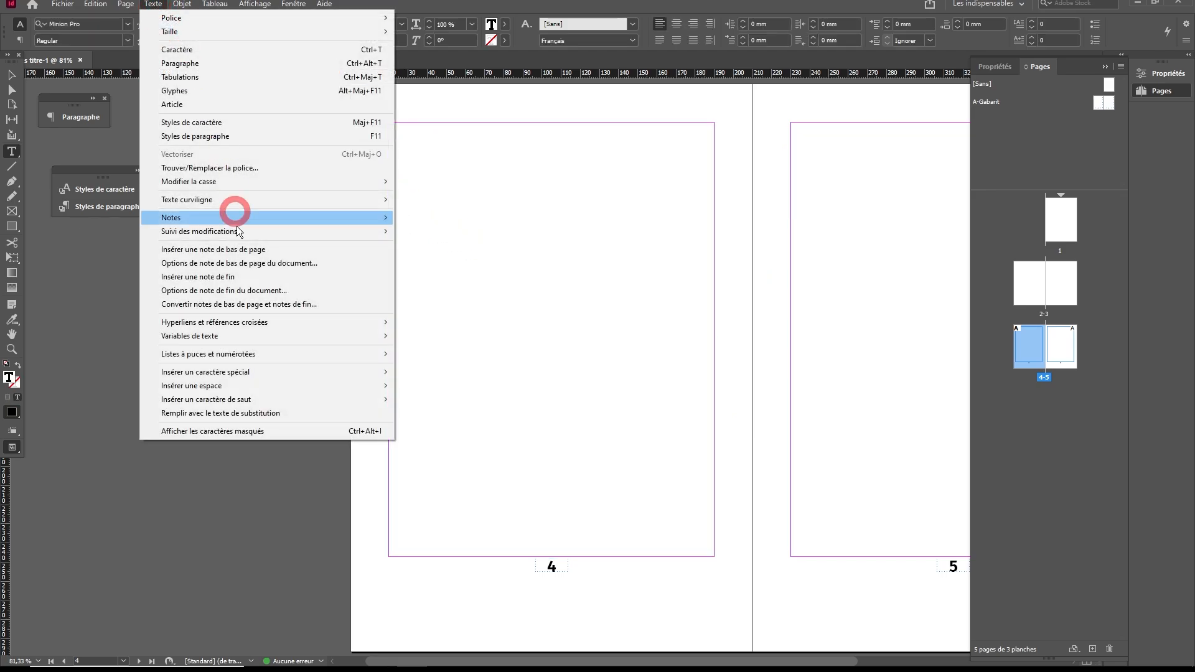
pyautogui.click(242, 413)
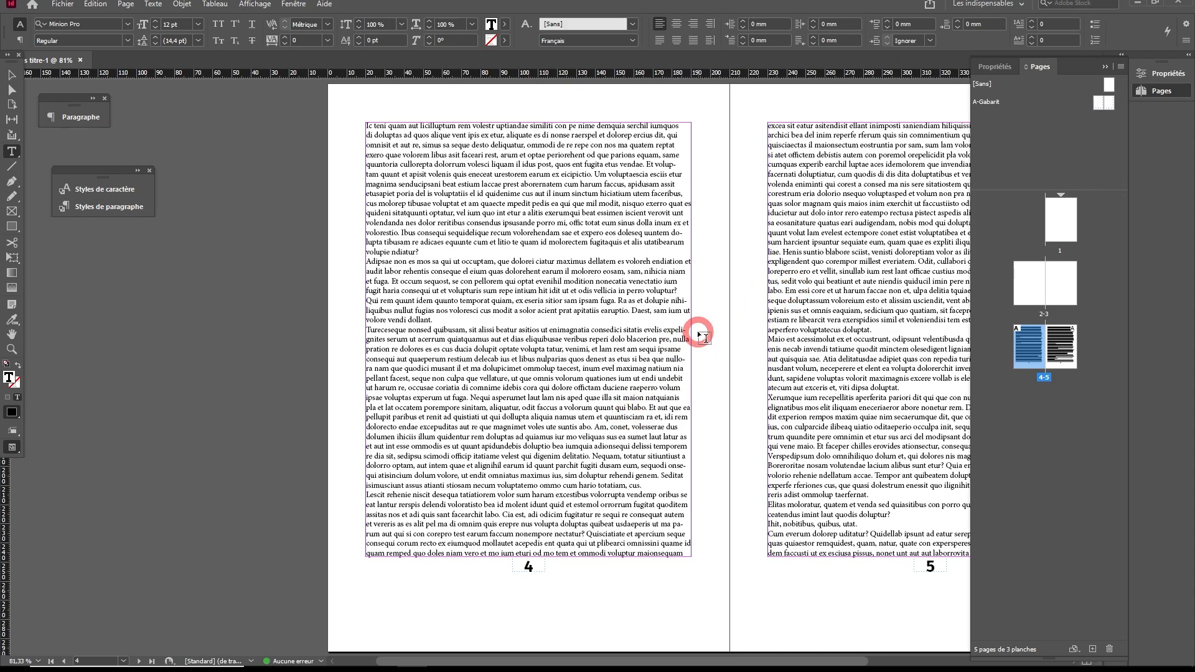
# Step: Review the smart text reflow options in the text preferences
pyautogui.click(314, 182)
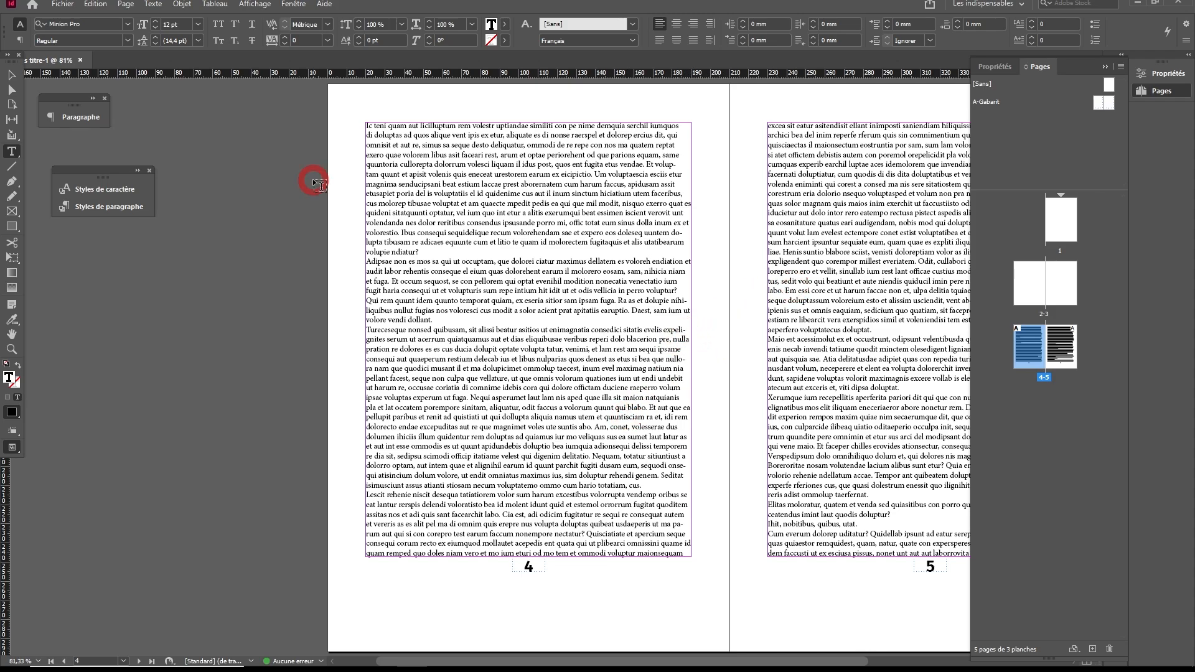
pyautogui.click(95, 4)
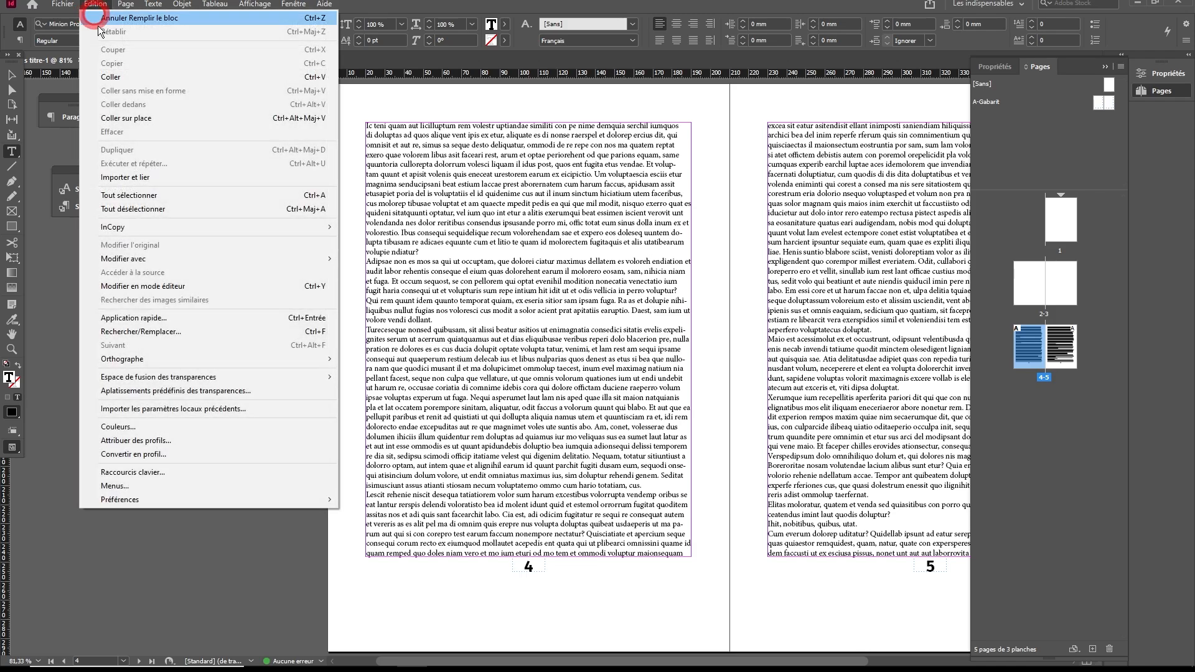
pyautogui.moveTo(126, 502)
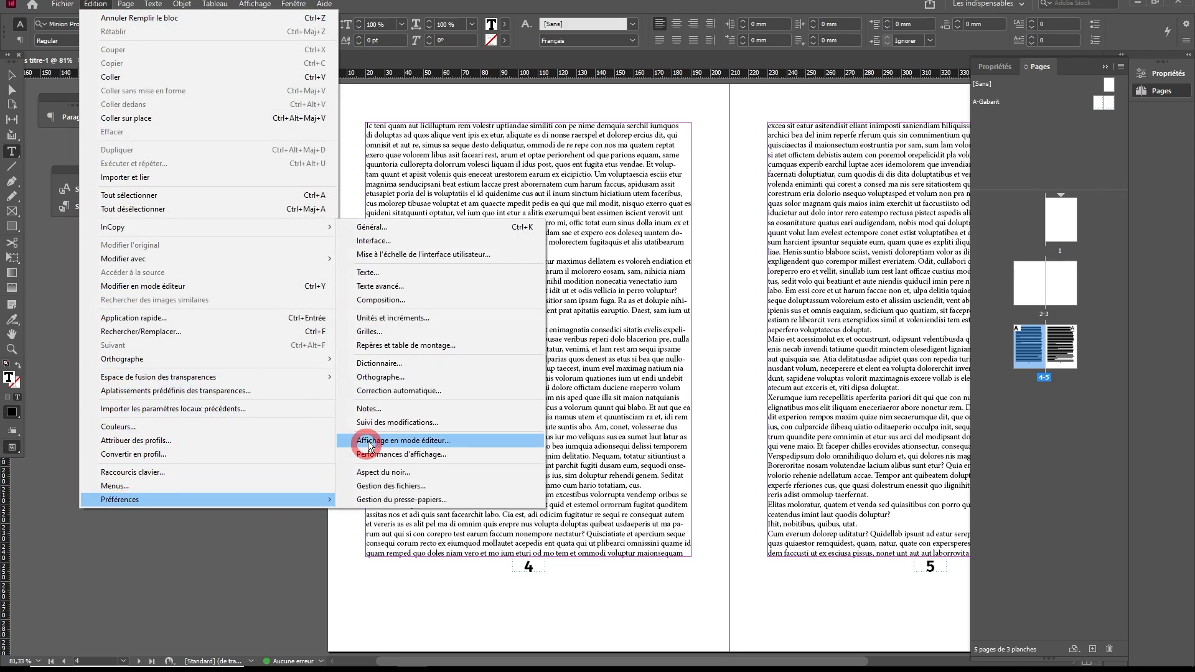
pyautogui.click(399, 278)
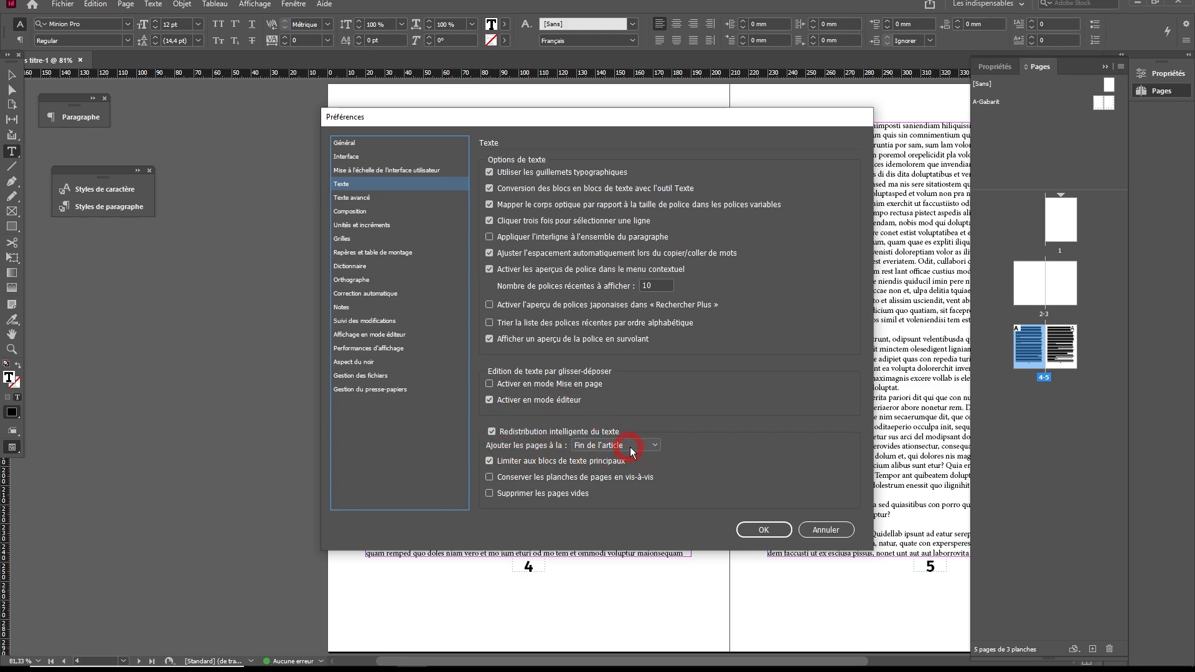
pyautogui.click(760, 531)
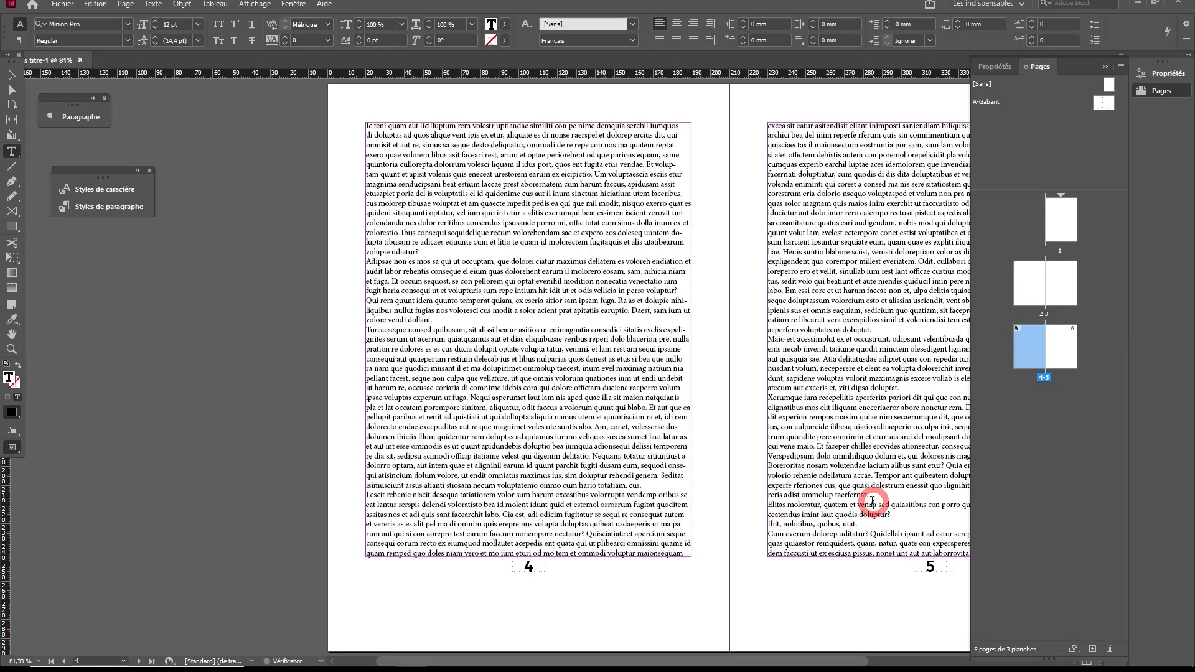
# Step: Select the text running from the end of page 4 into page 5 to check its continuity
pyautogui.moveTo(873, 505); pyautogui.dragTo(644, 465)
pyautogui.press('Delete')
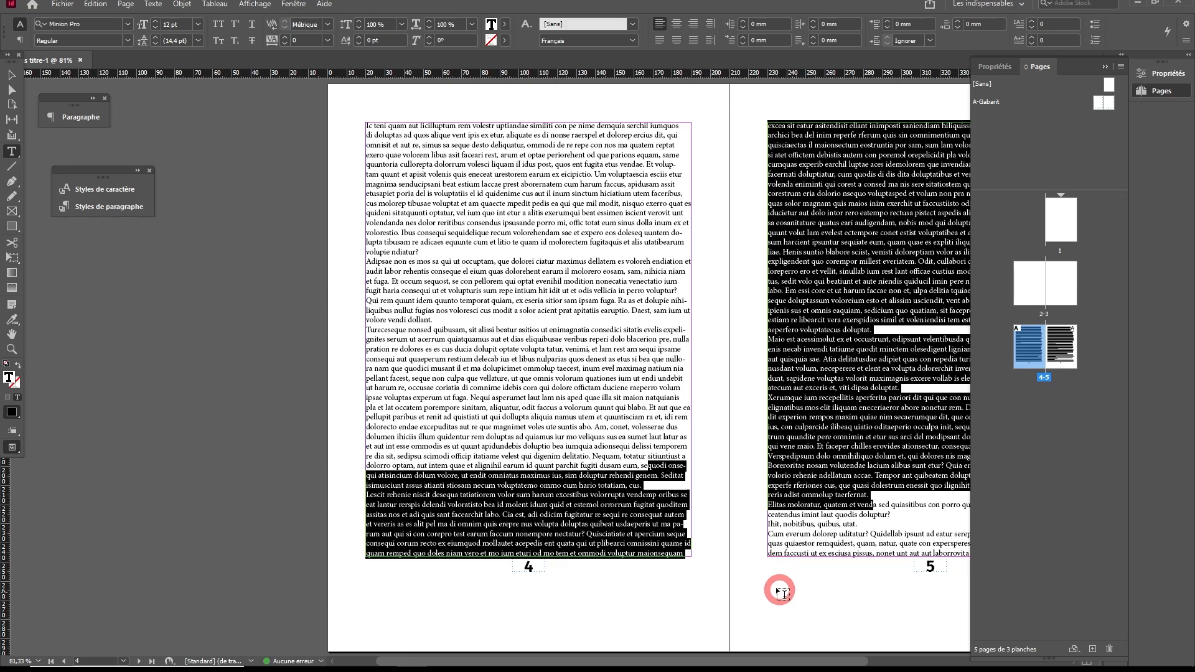
pyautogui.click(756, 599)
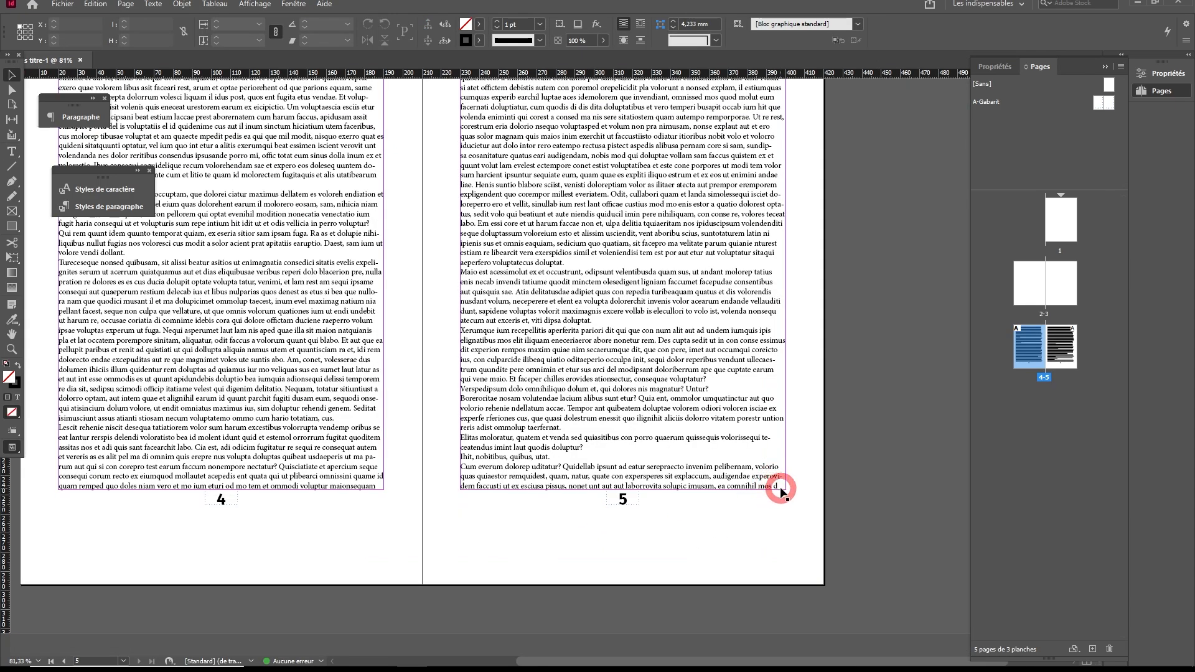
# Step: Add "sdf" at the end of the text on page 5 so that it flows onto a new page
pyautogui.doubleClick(777, 485)
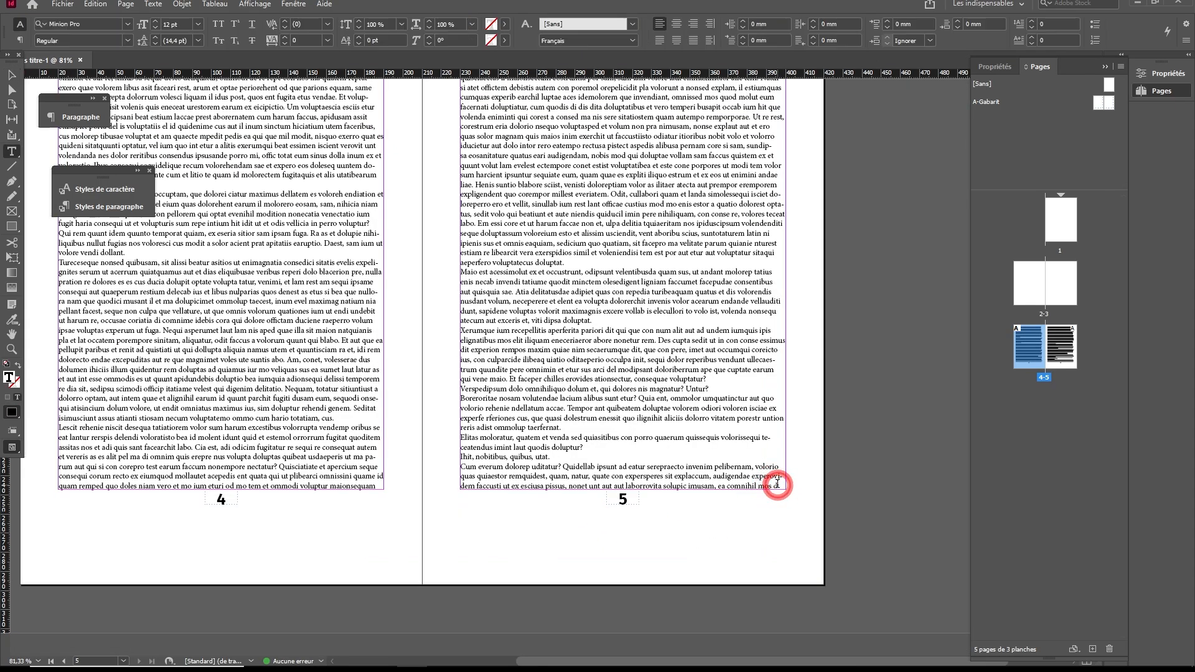
pyautogui.click(803, 507)
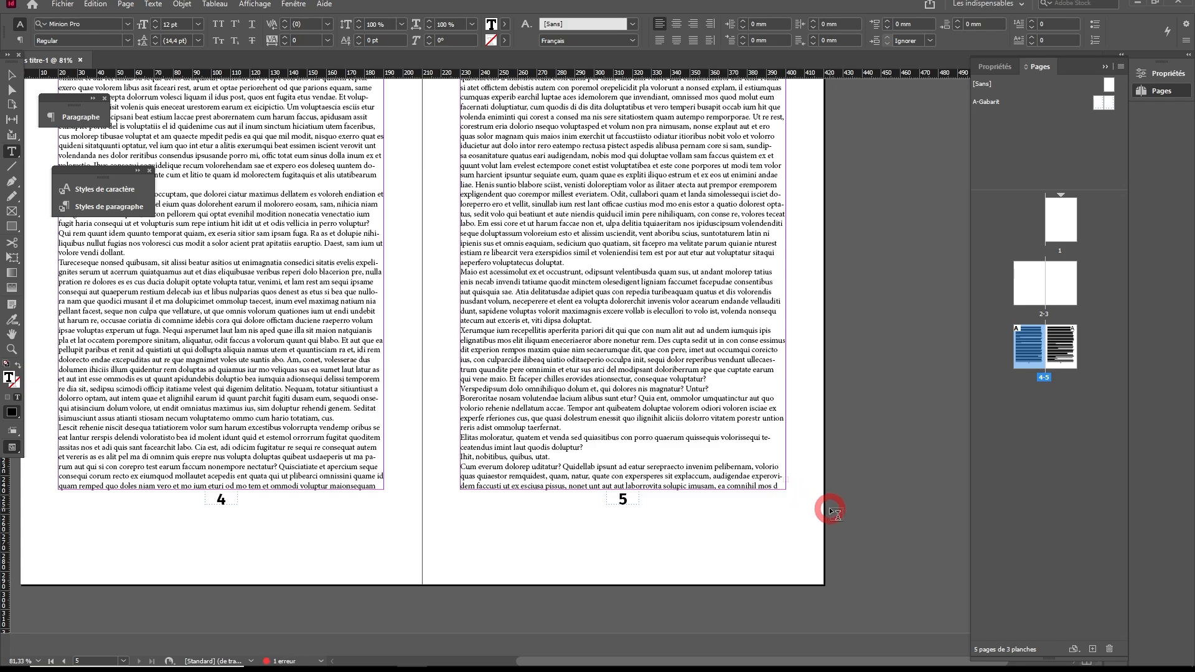
pyautogui.write('sdf')
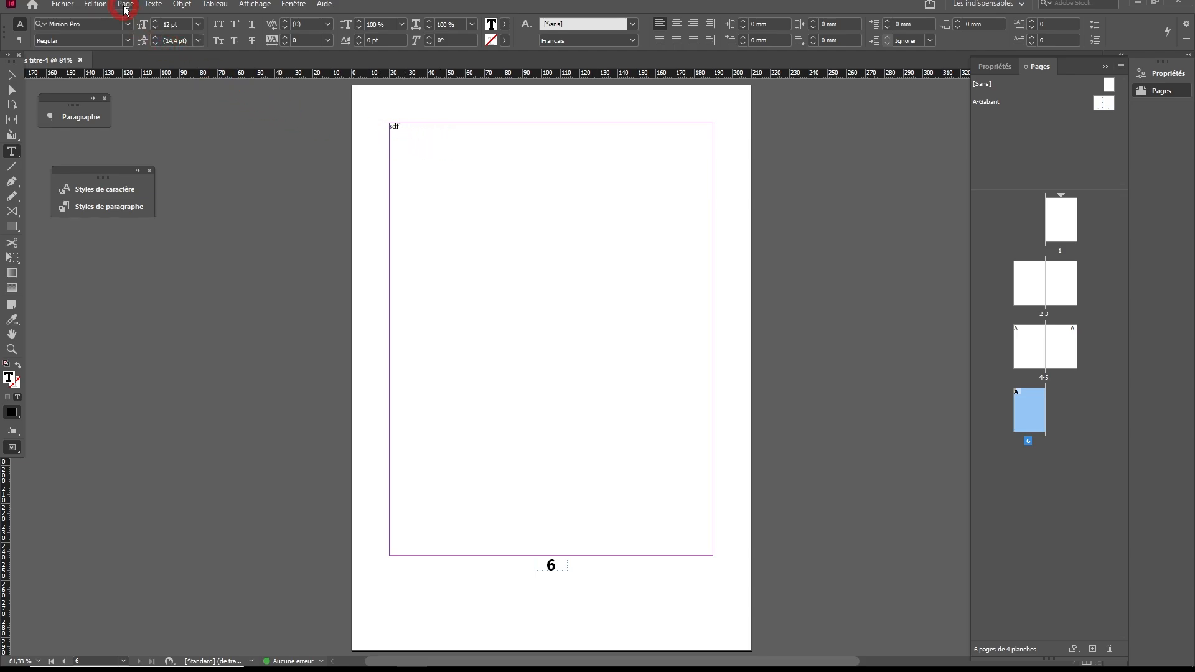
# Step: Continue the story with placeholder text in the main frames of pages 6 and 7
pyautogui.click(151, 5)
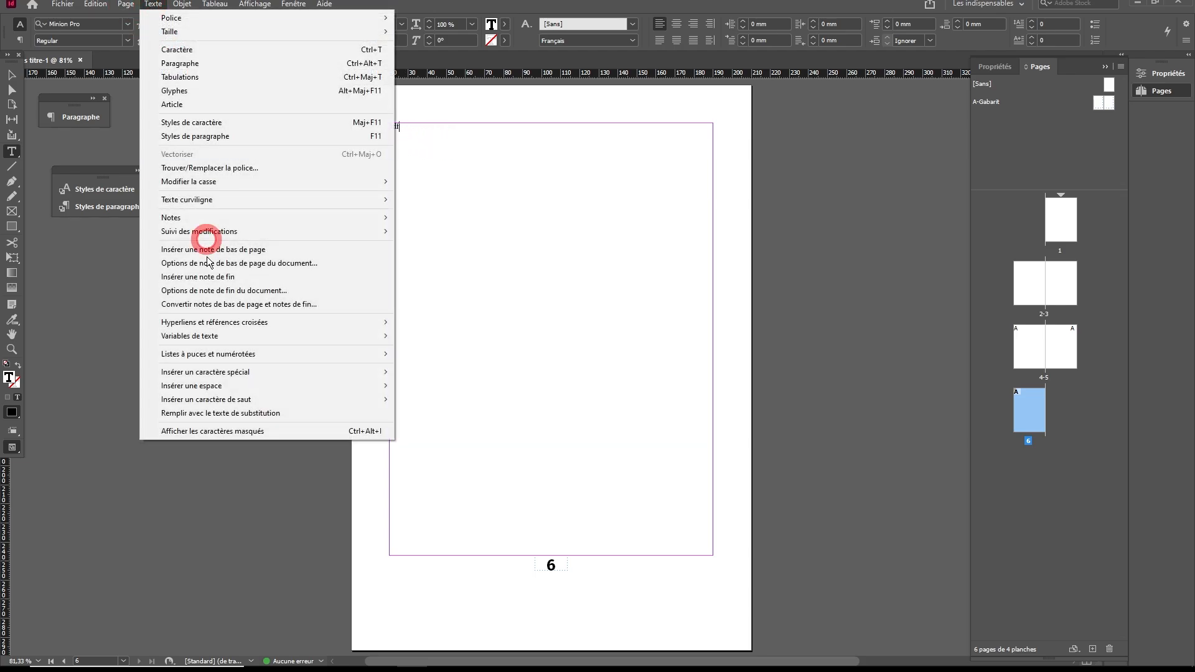
pyautogui.click(219, 414)
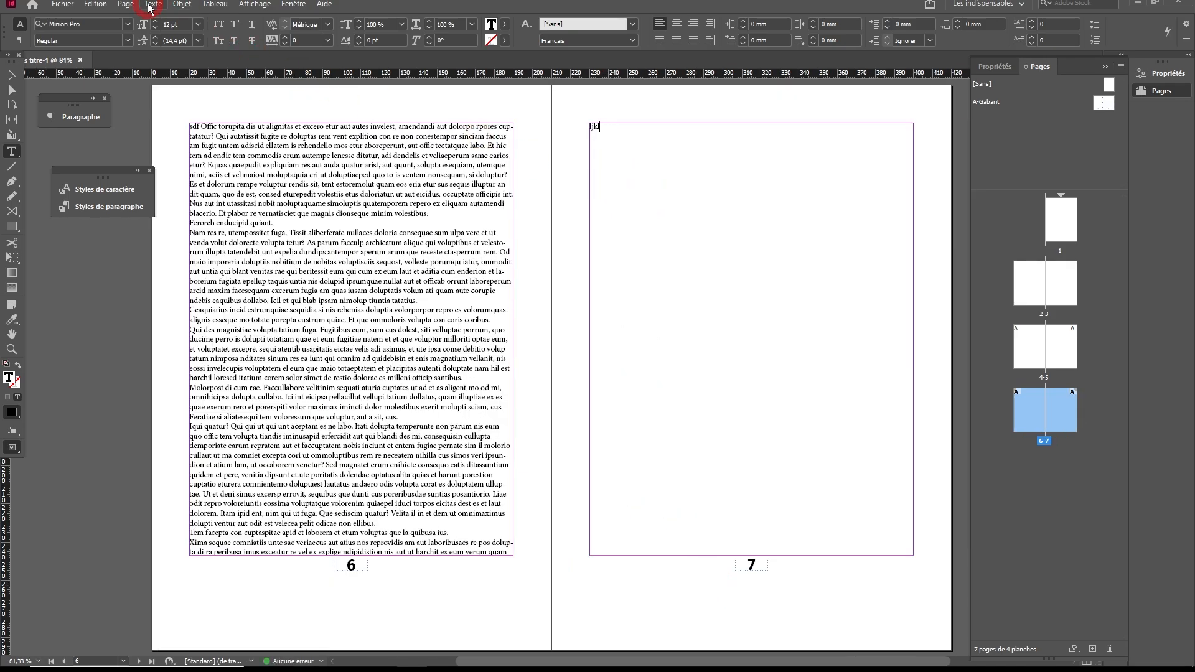
pyautogui.click(149, 5)
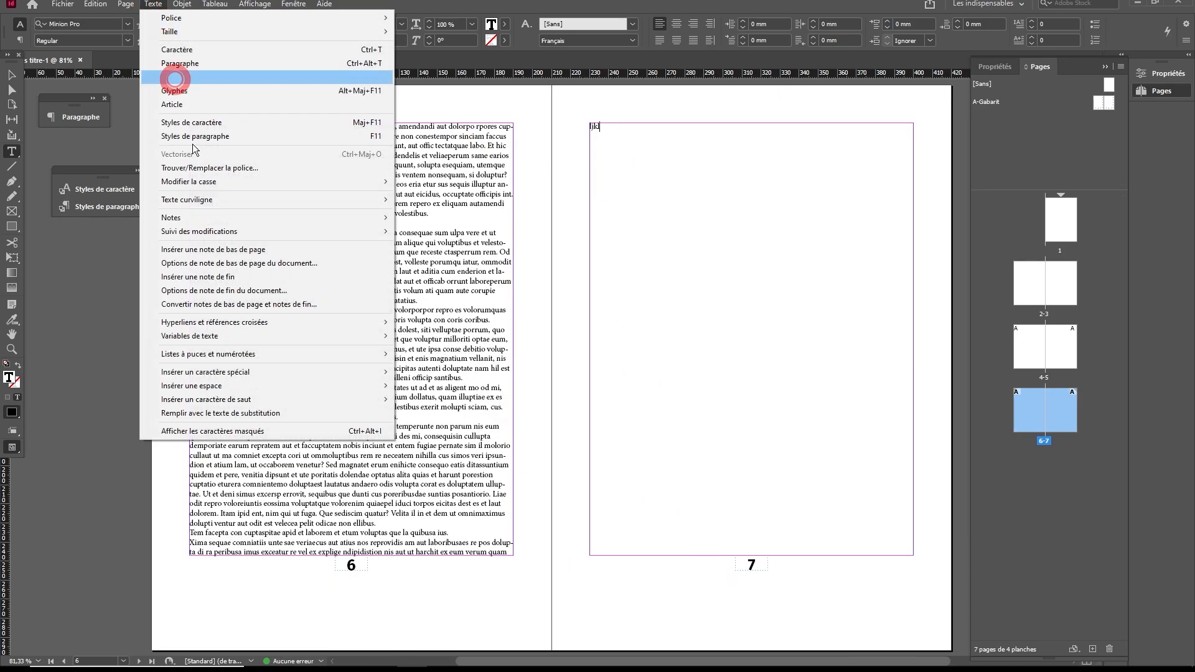
pyautogui.click(231, 414)
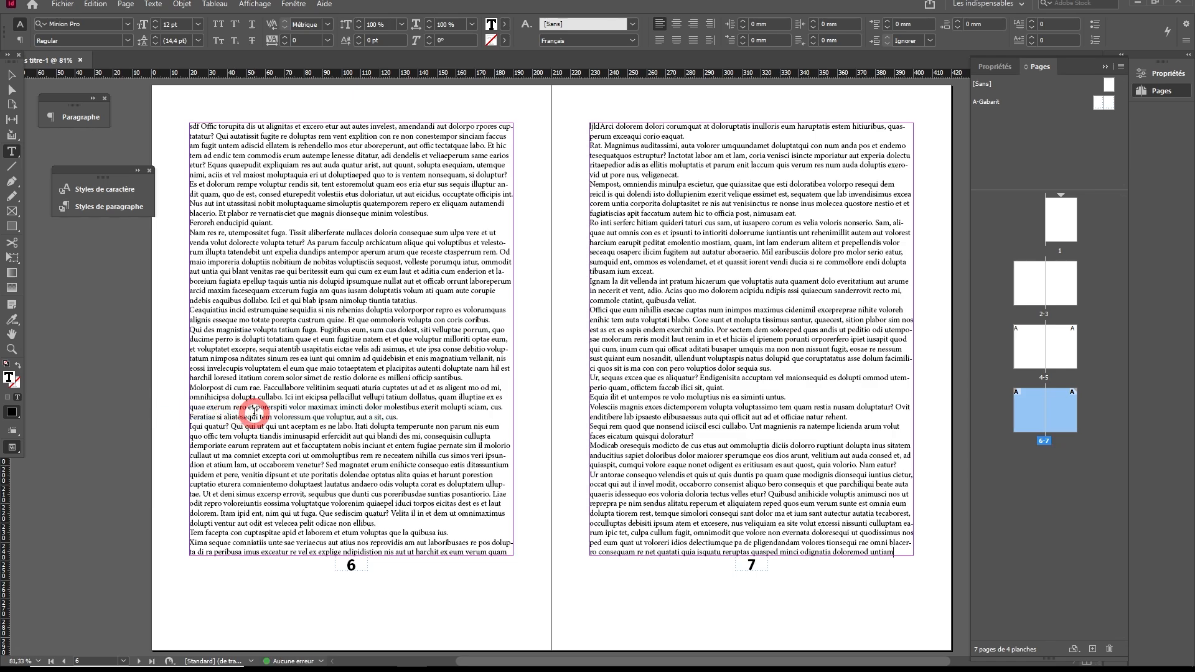
pyautogui.click(721, 497)
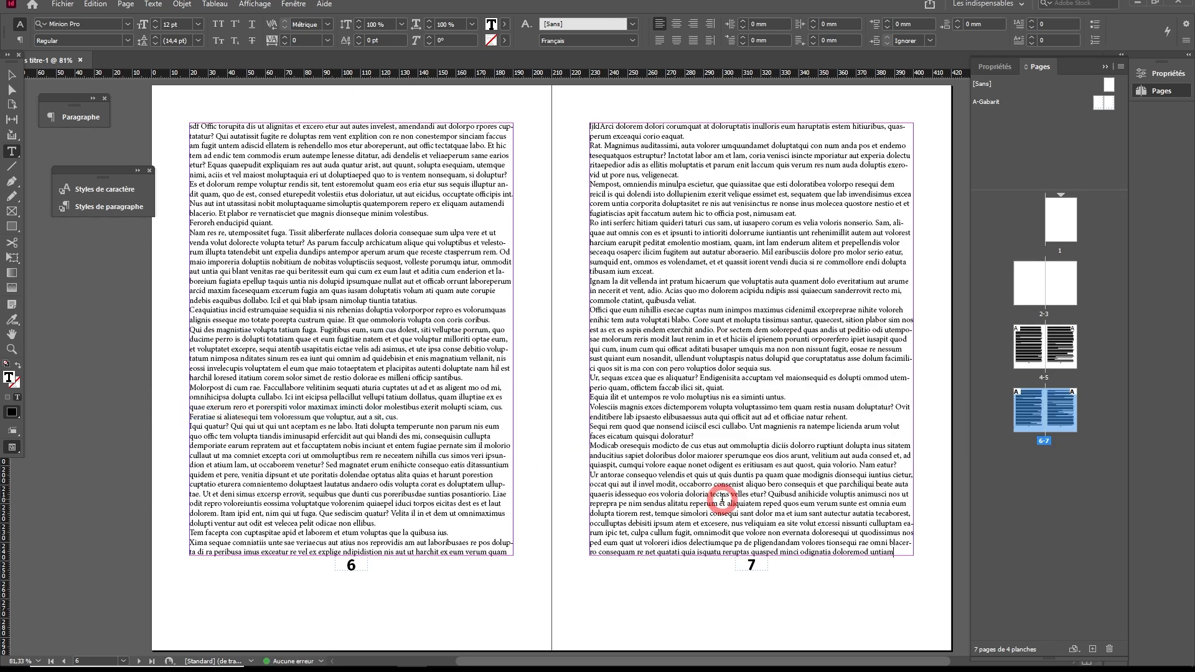
# Step: Extend the text past the end of page 7 with "kh" and fill pages 8 and 9 with placeholder text
pyautogui.click(914, 552)
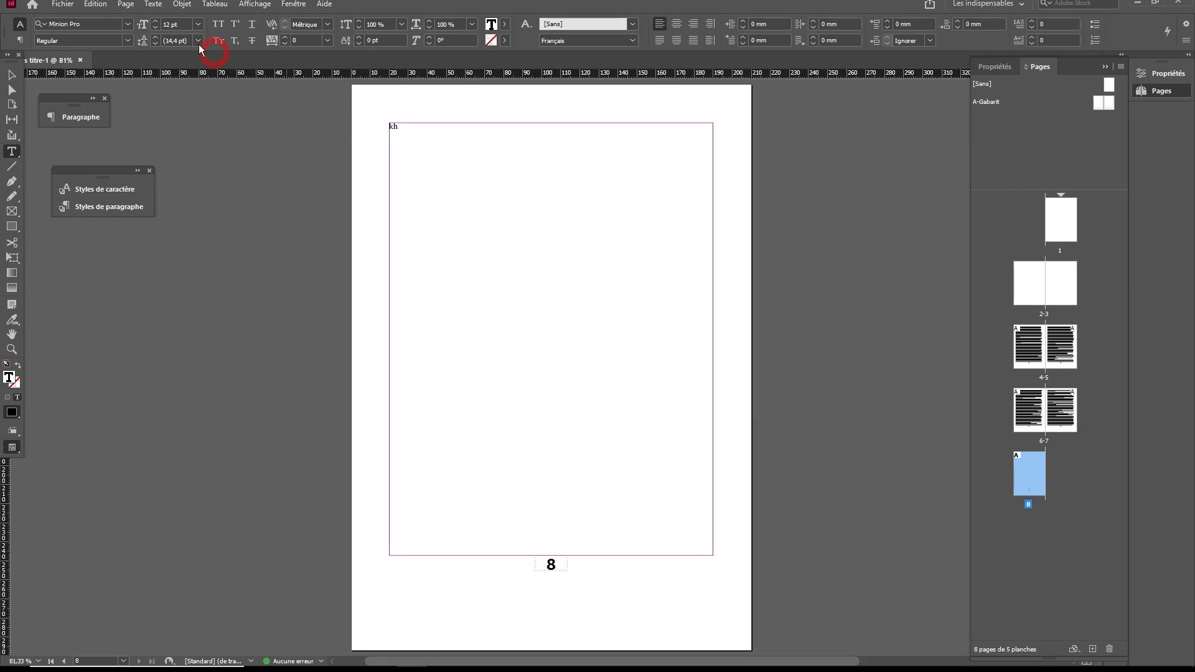
pyautogui.click(152, 4)
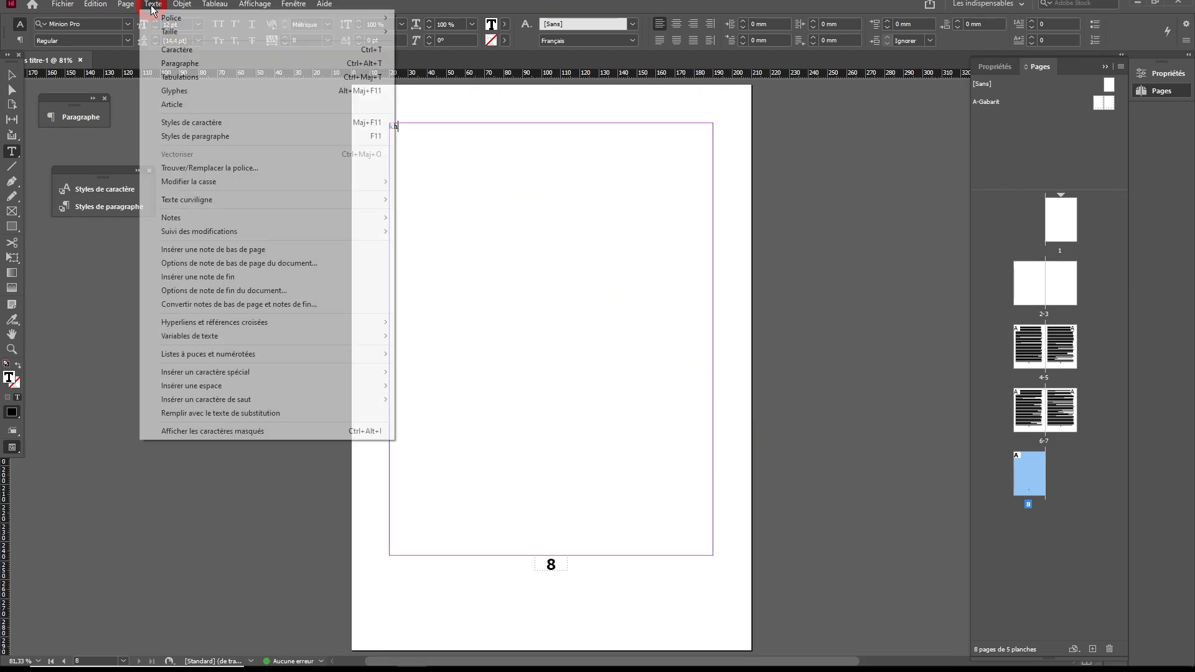
pyautogui.click(227, 414)
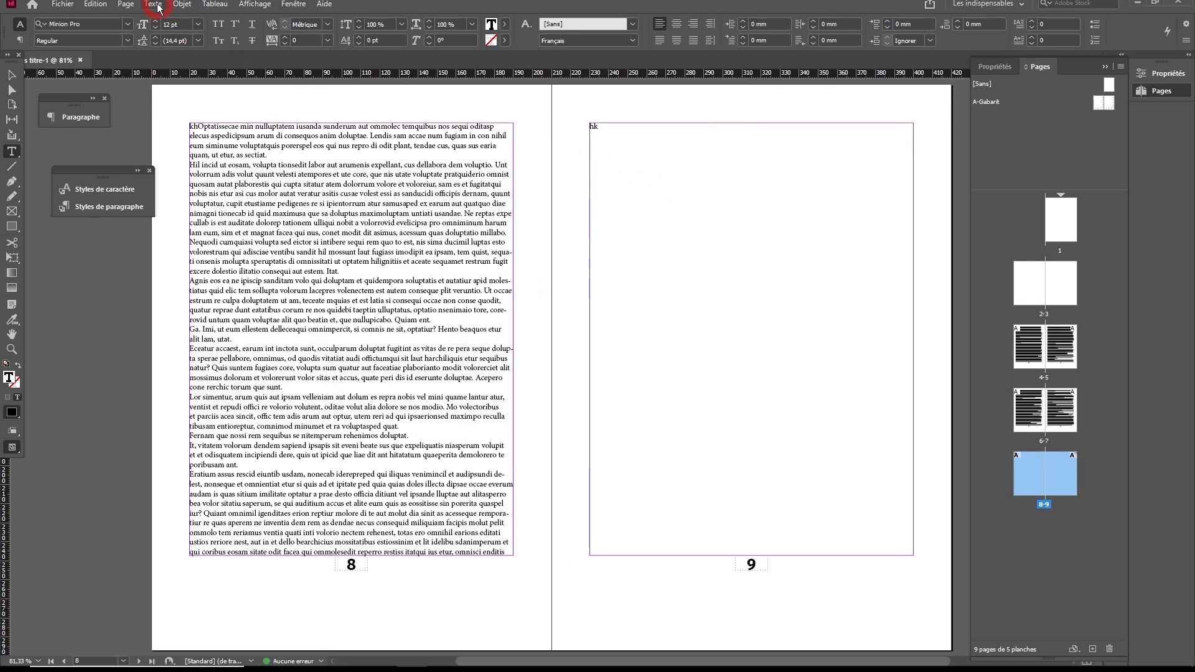
pyautogui.click(157, 6)
pyautogui.click(216, 410)
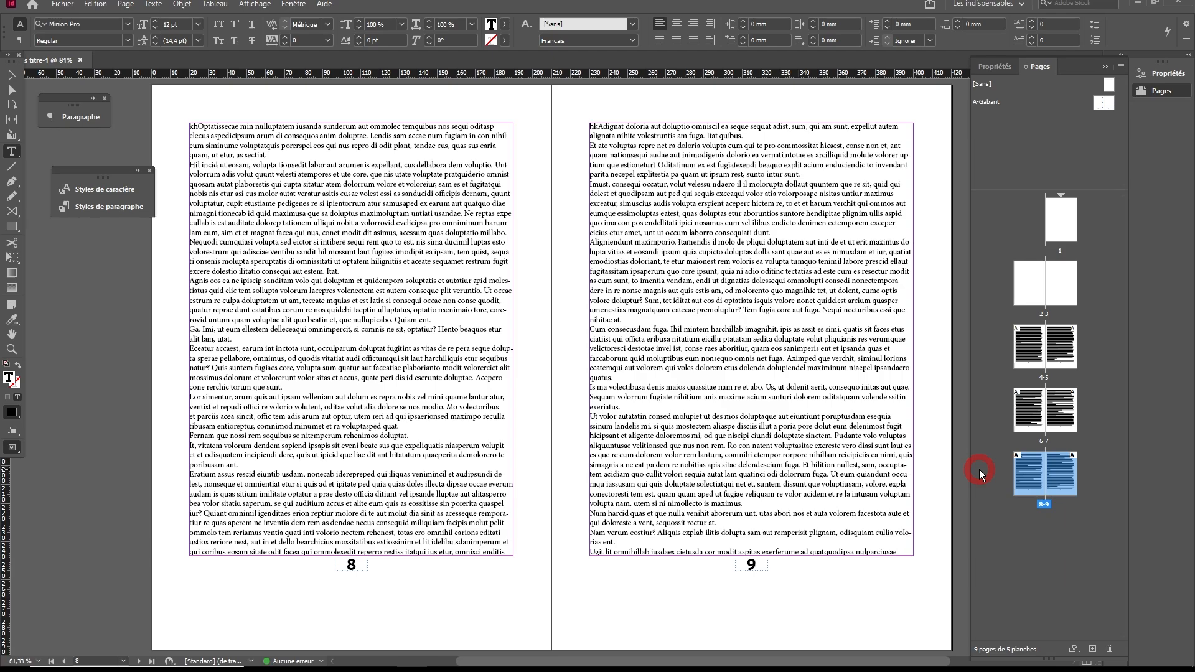
# Step: Add three pages based on the A-Gabarit master after page 9
pyautogui.click(1093, 649)
pyautogui.click(1092, 649)
pyautogui.click(1093, 648)
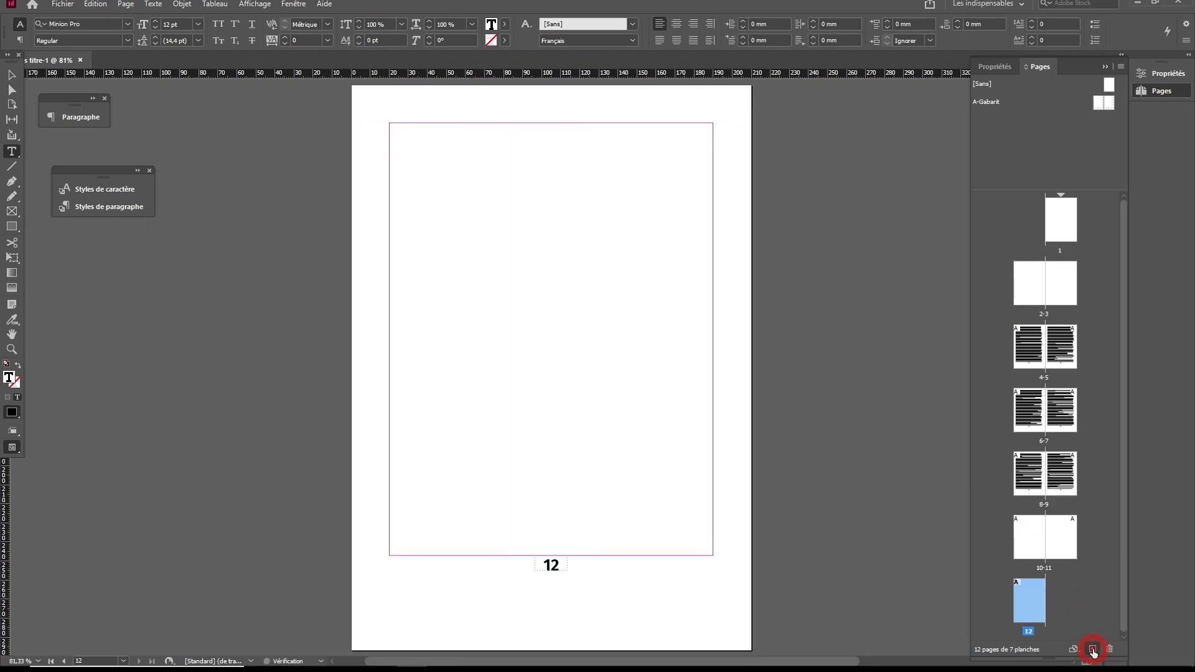
# Step: Select the main text frame on page 9 and examine how its threads relate to the neighbouring pages
pyautogui.scroll(-7, 680, 347)
pyautogui.click(679, 347)
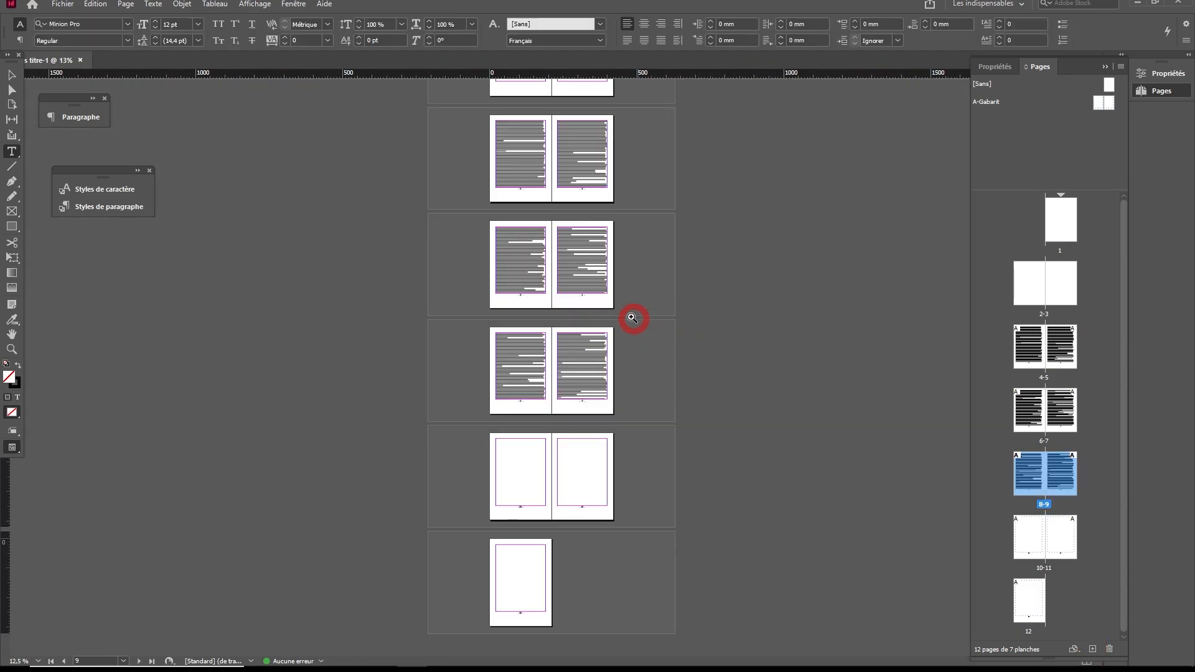
pyautogui.scroll(1, 632, 314)
pyautogui.scroll(-3, 627, 331)
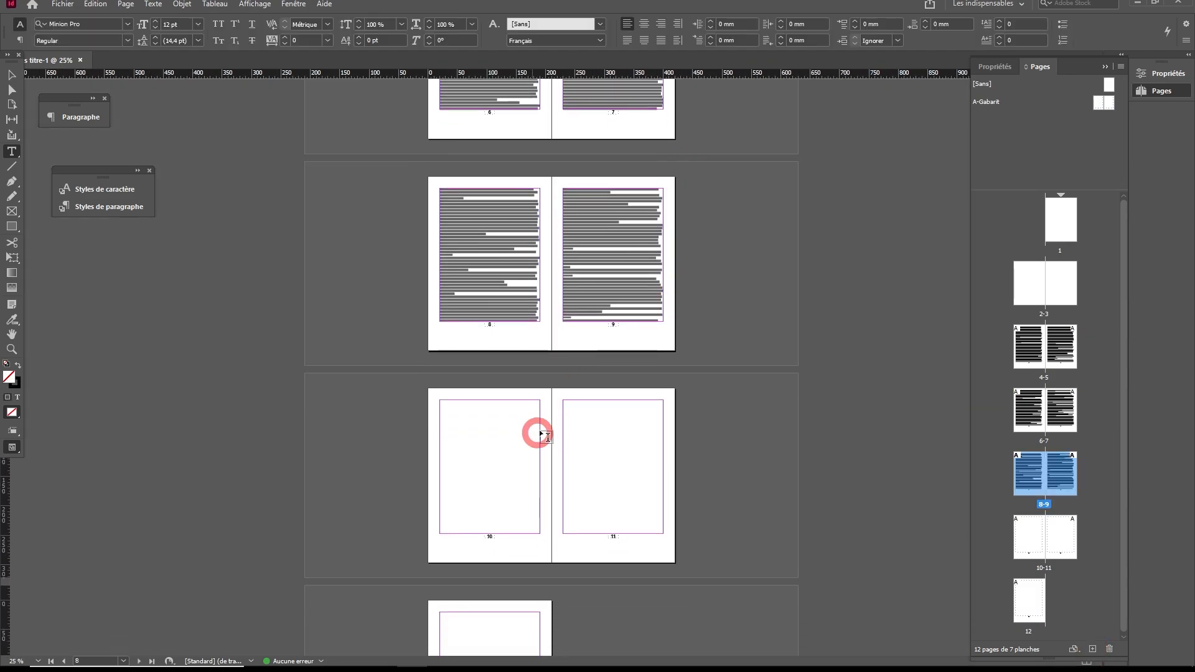
pyautogui.scroll(1, 535, 436)
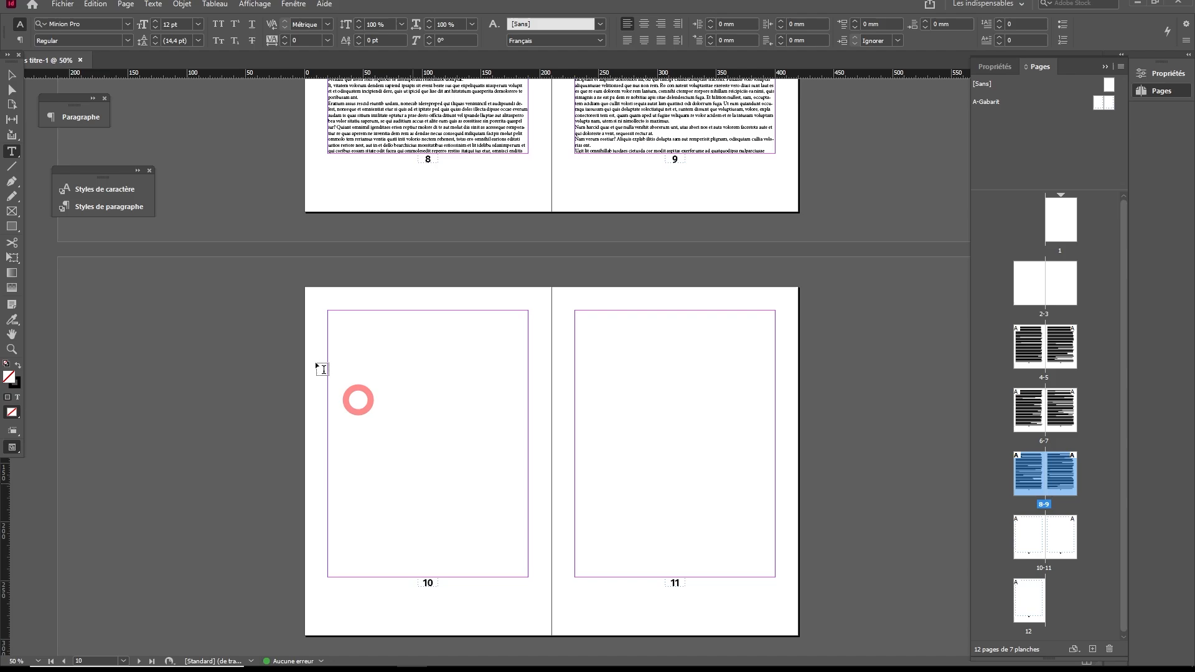
pyautogui.click(12, 74)
pyautogui.click(632, 100)
pyautogui.scroll(1, 634, 149)
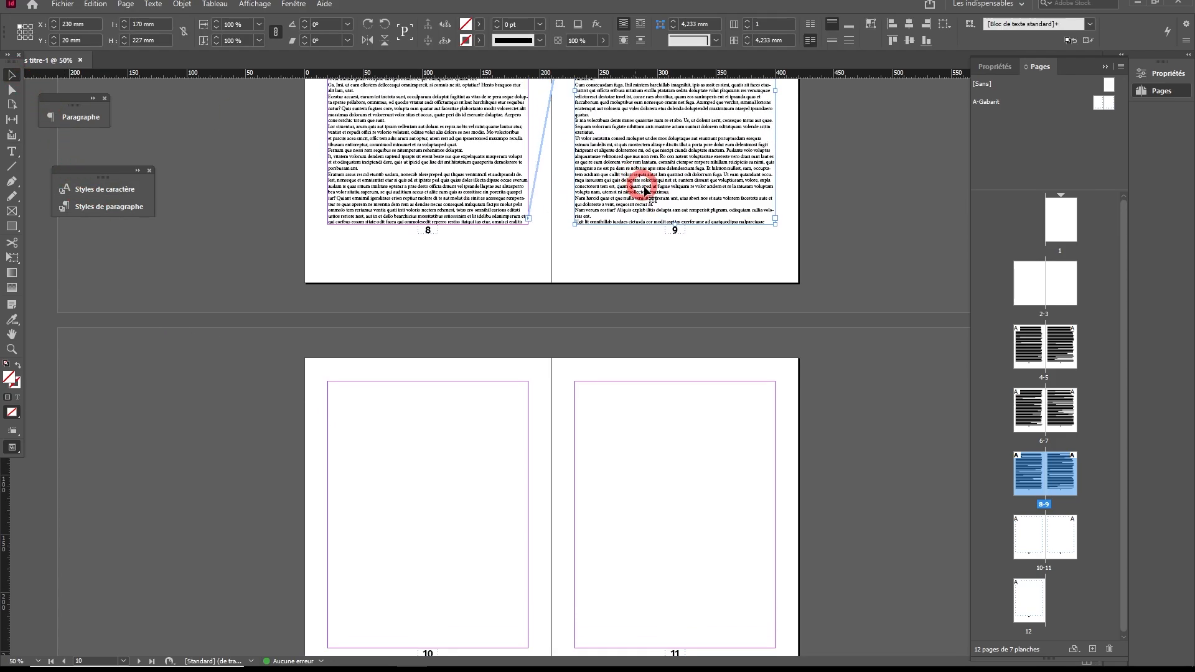
pyautogui.scroll(5, 696, 341)
pyautogui.scroll(1, 691, 330)
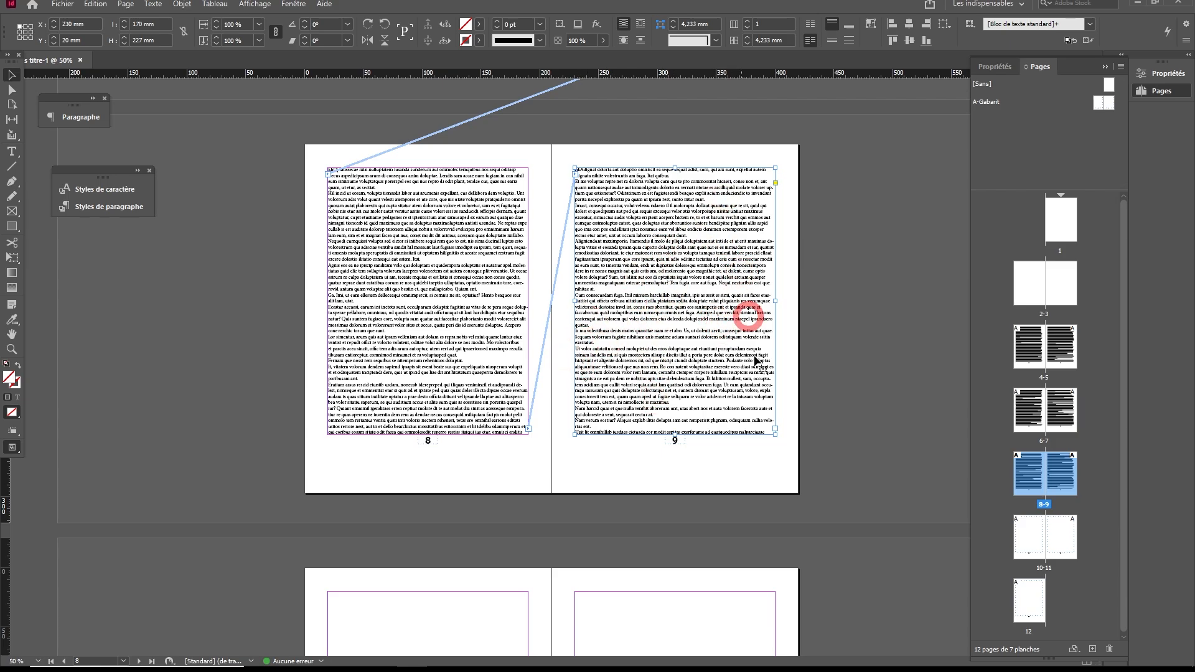
# Step: Thread the text frame on page 9 to the frame on page 10, and page 10's frame to page 11's
pyautogui.scroll(-3, 716, 406)
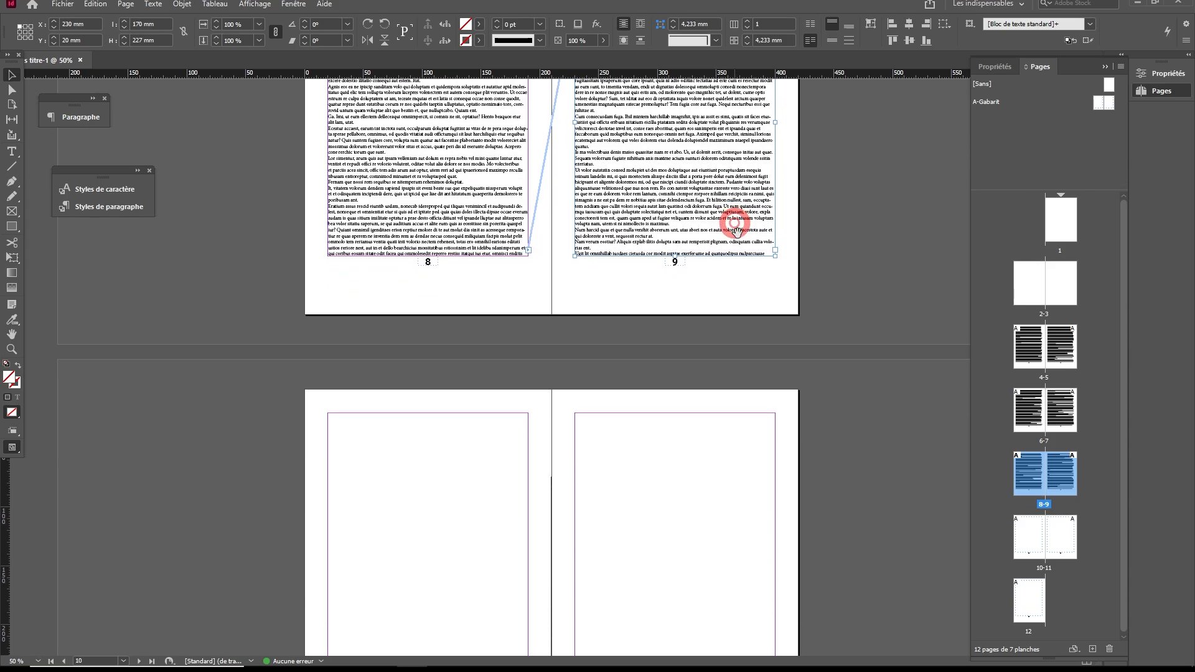
pyautogui.click(775, 250)
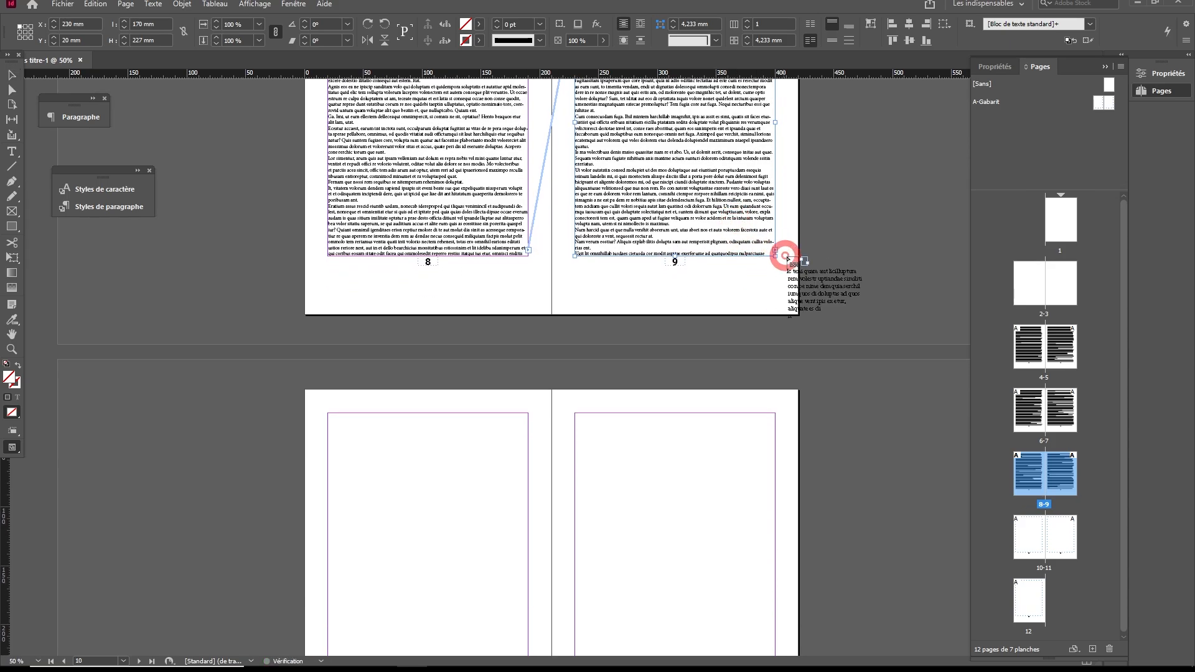
pyautogui.click(455, 458)
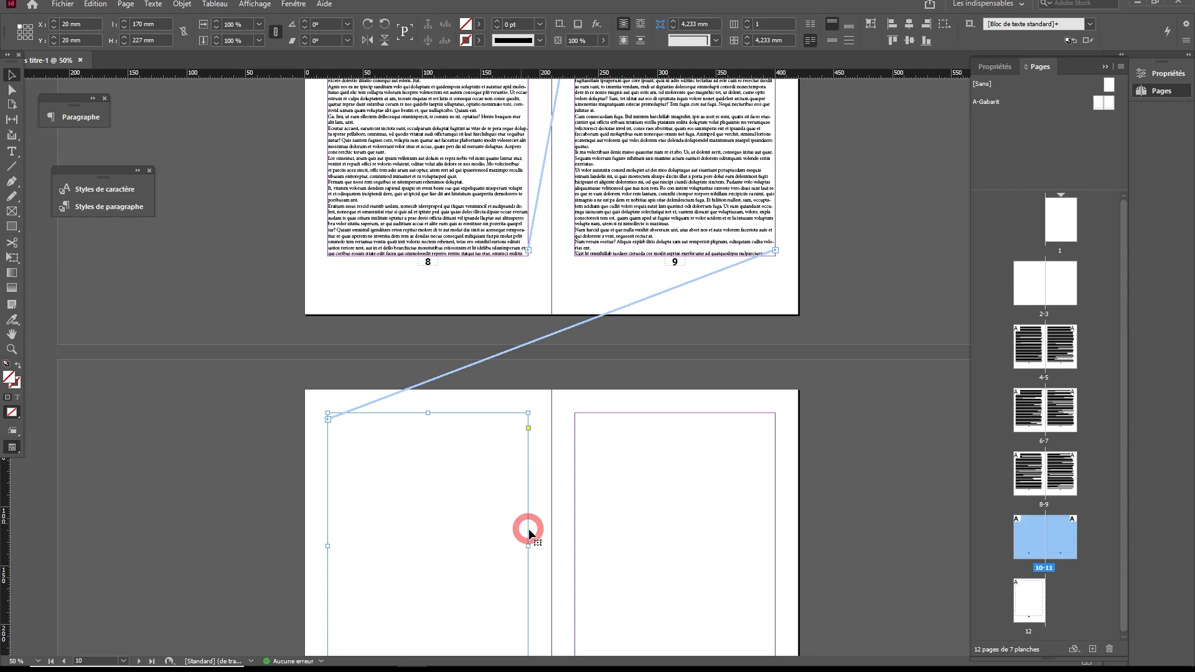
pyautogui.scroll(-4, 525, 529)
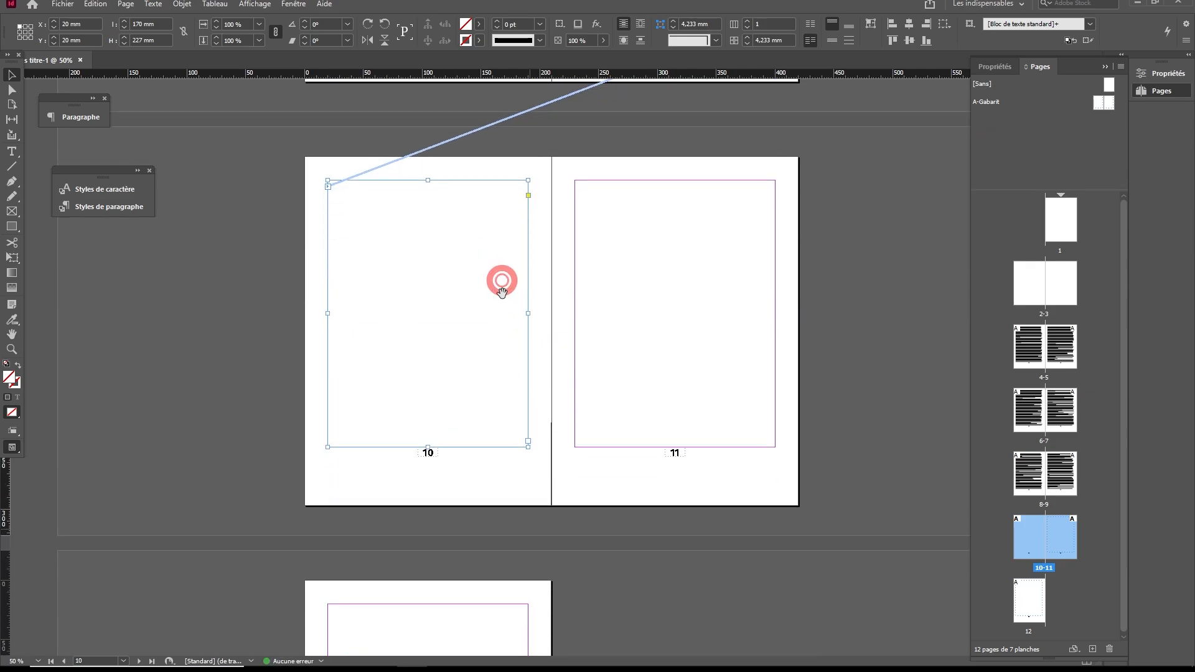
pyautogui.click(529, 445)
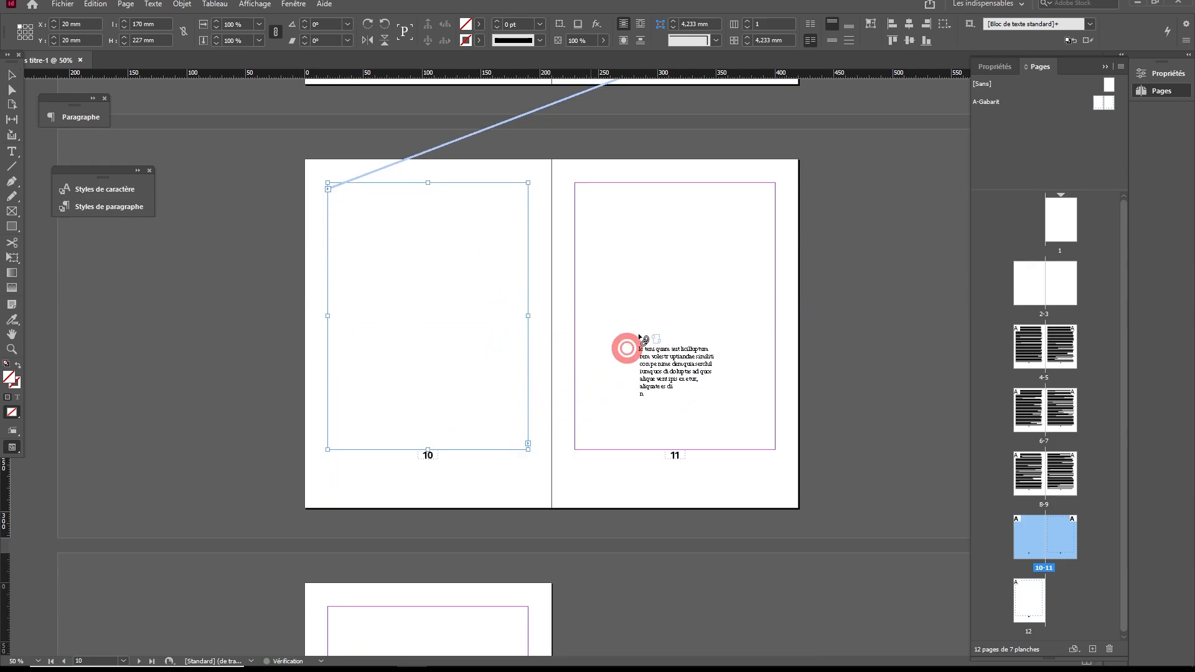
pyautogui.click(636, 335)
# Step: Thread the text frame on page 11 to the frame on page 12 and check the thread across the preceding spreads
pyautogui.scroll(1, 706, 324)
pyautogui.scroll(-7, 706, 324)
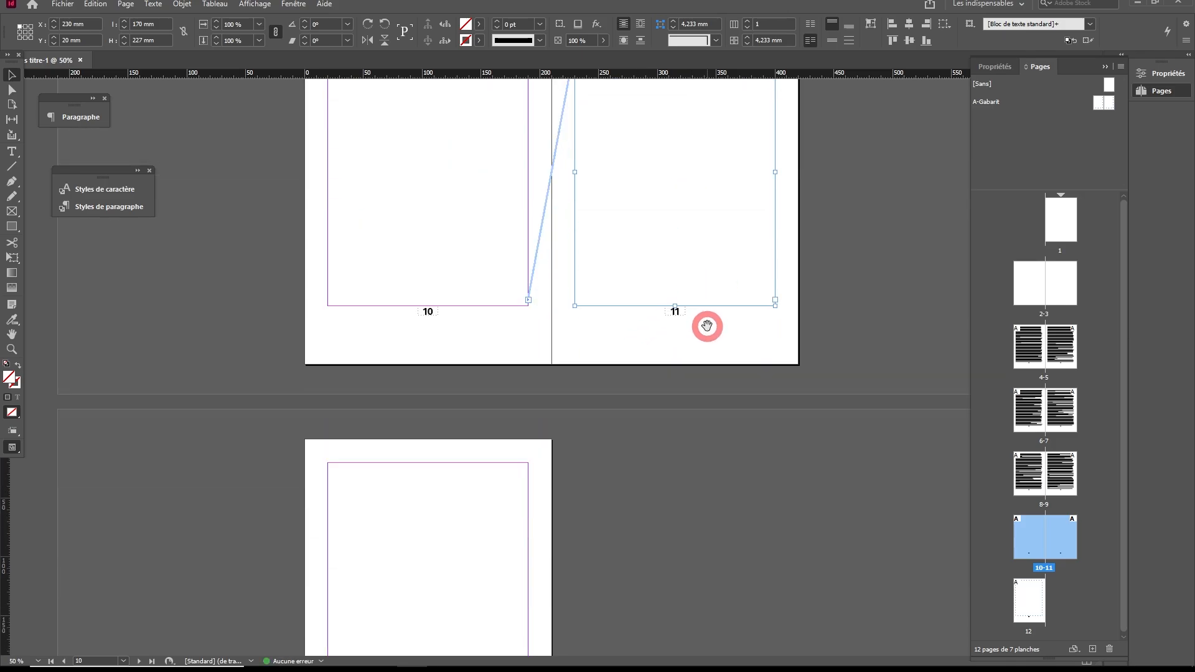
pyautogui.scroll(8, 710, 321)
pyautogui.scroll(4, 716, 320)
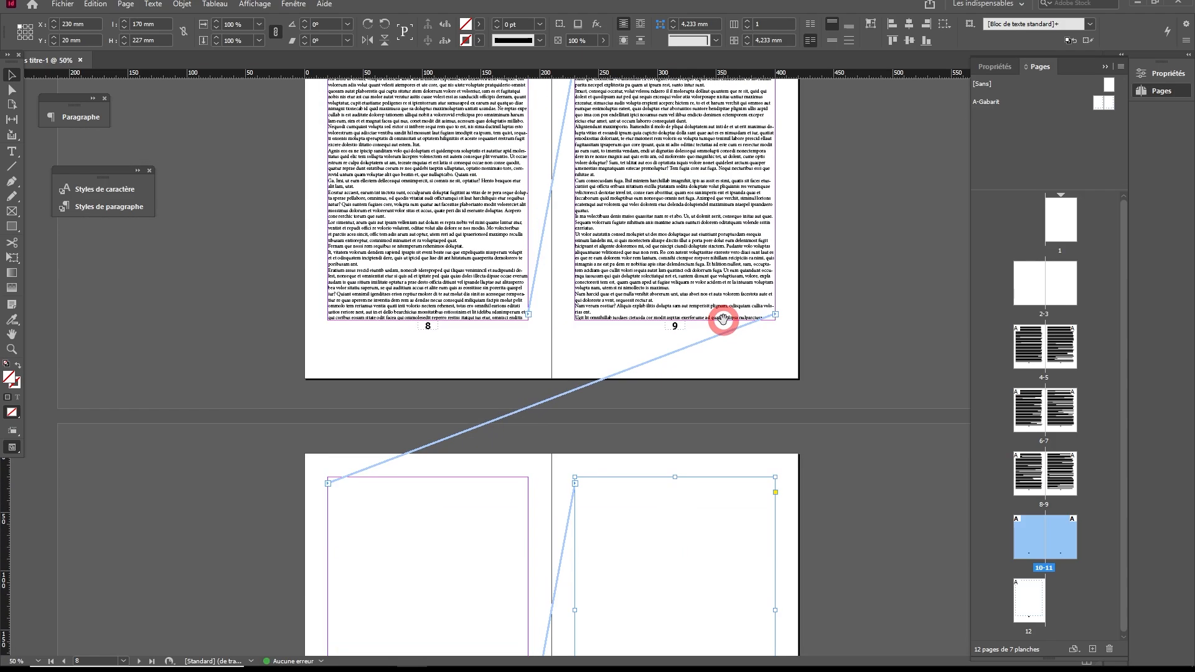
pyautogui.scroll(-11, 713, 323)
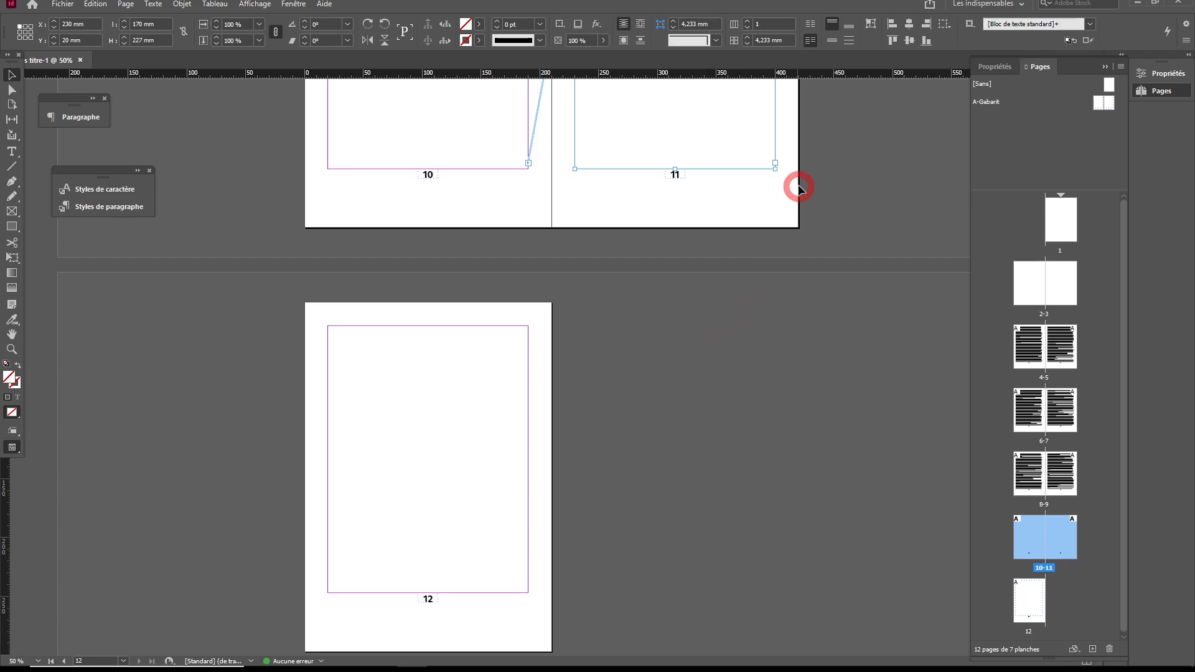
pyautogui.click(775, 163)
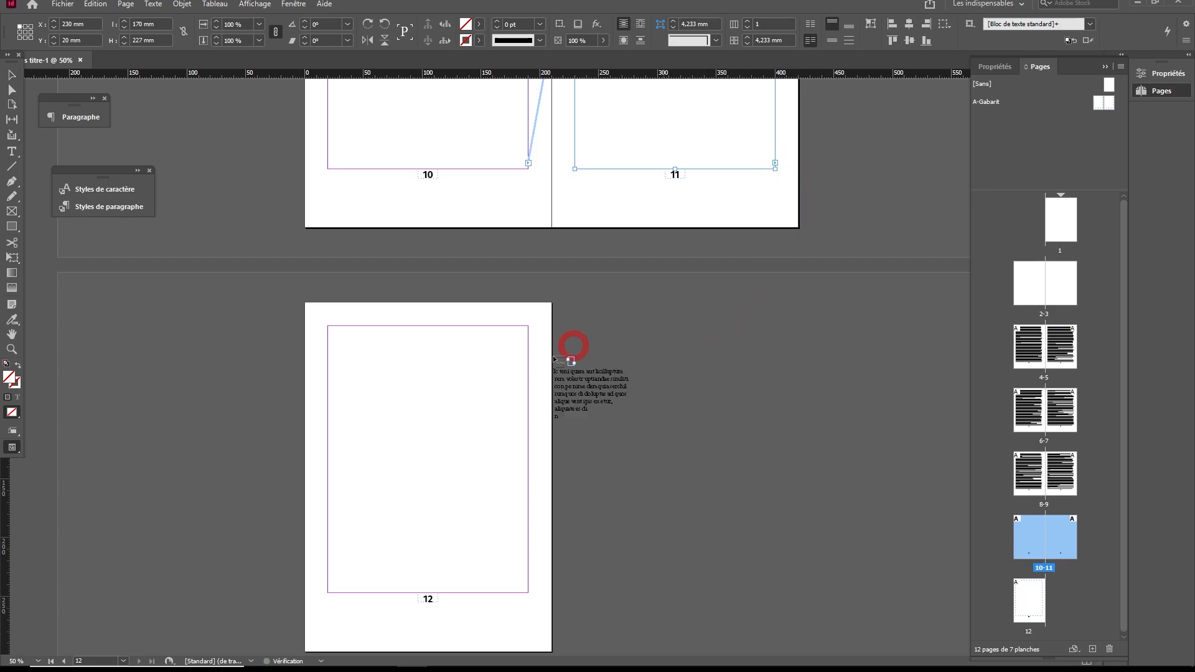
pyautogui.click(382, 446)
pyautogui.scroll(5, 632, 405)
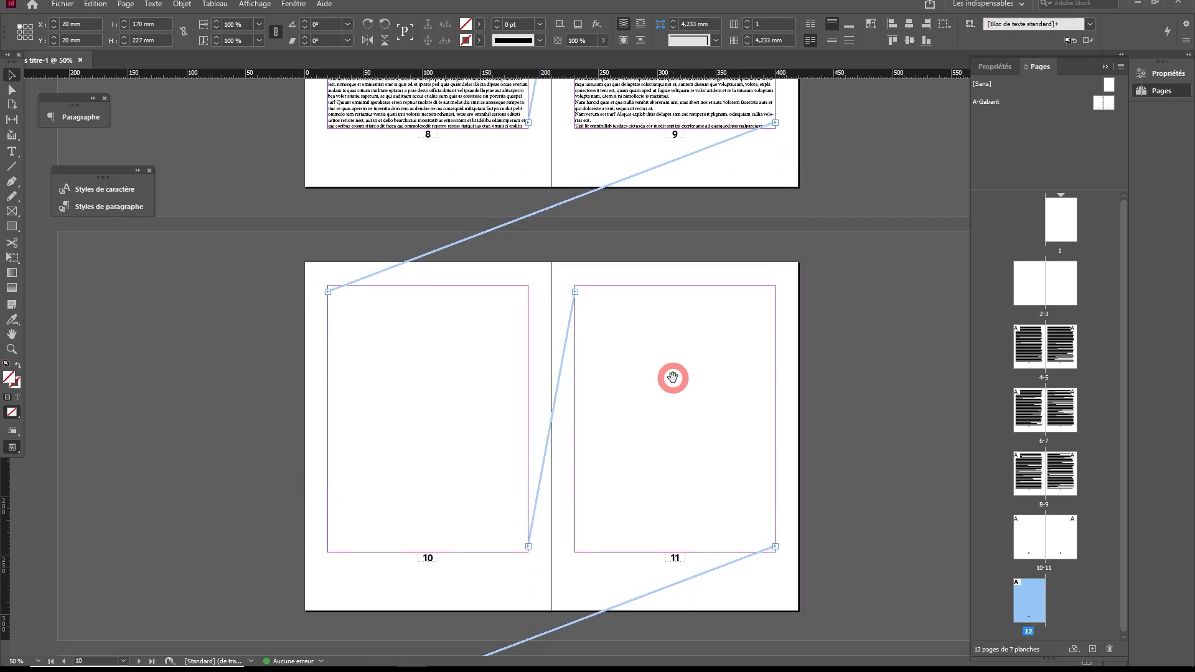
pyautogui.scroll(-4, 672, 376)
pyautogui.scroll(6, 683, 369)
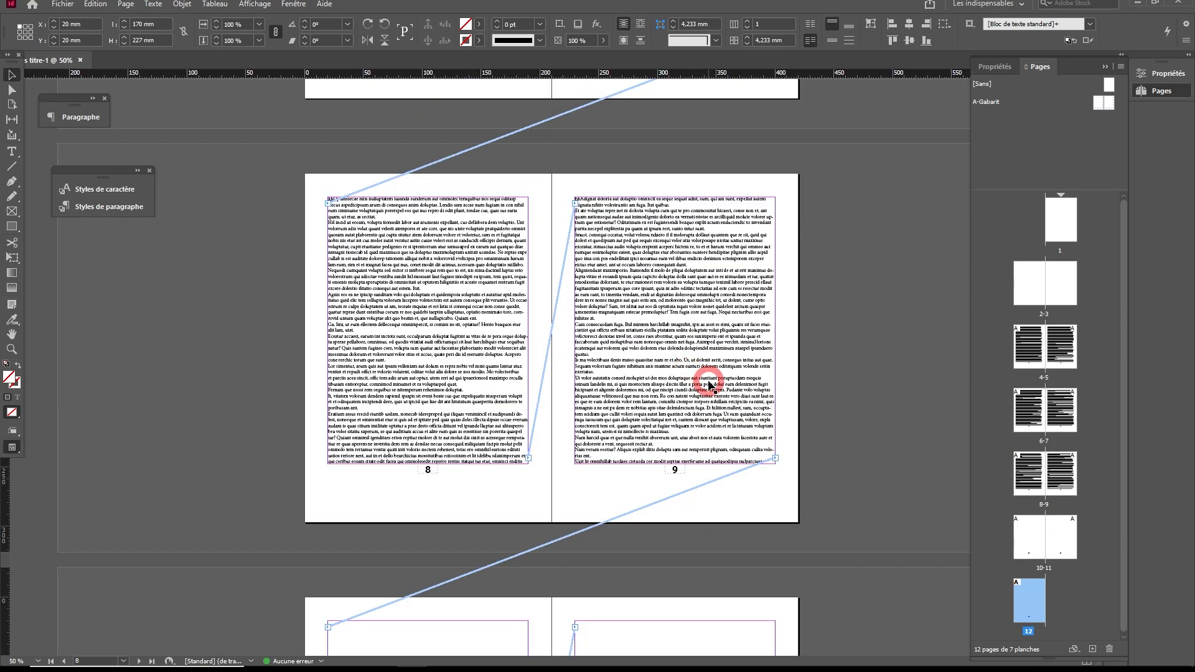
# Step: Select the first two paragraphs of the story on page 4 with the Type tool
pyautogui.scroll(12, 710, 376)
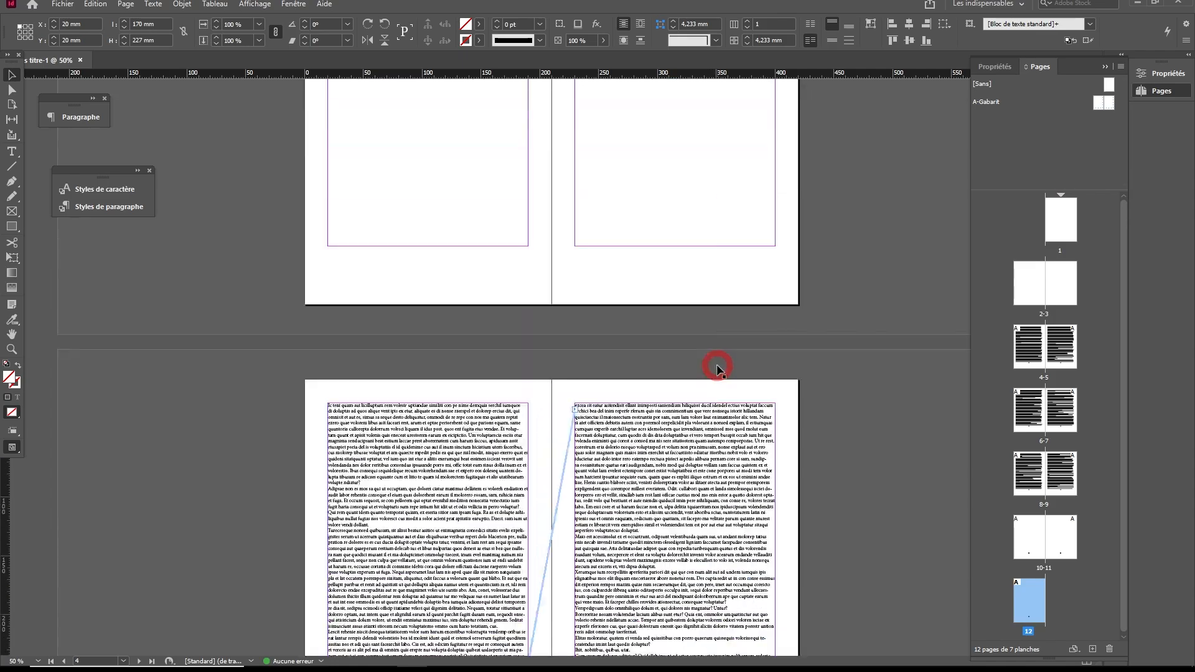
pyautogui.scroll(-5, 719, 368)
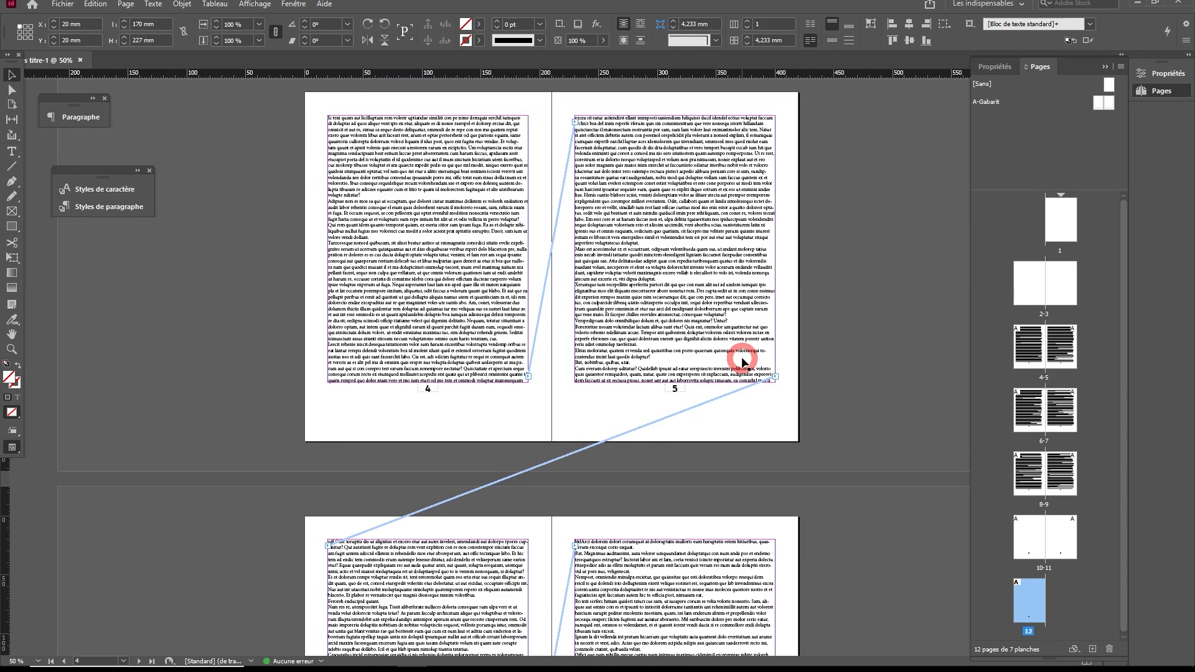
pyautogui.scroll(2, 651, 275)
pyautogui.moveTo(544, 246); pyautogui.dragTo(786, 480)
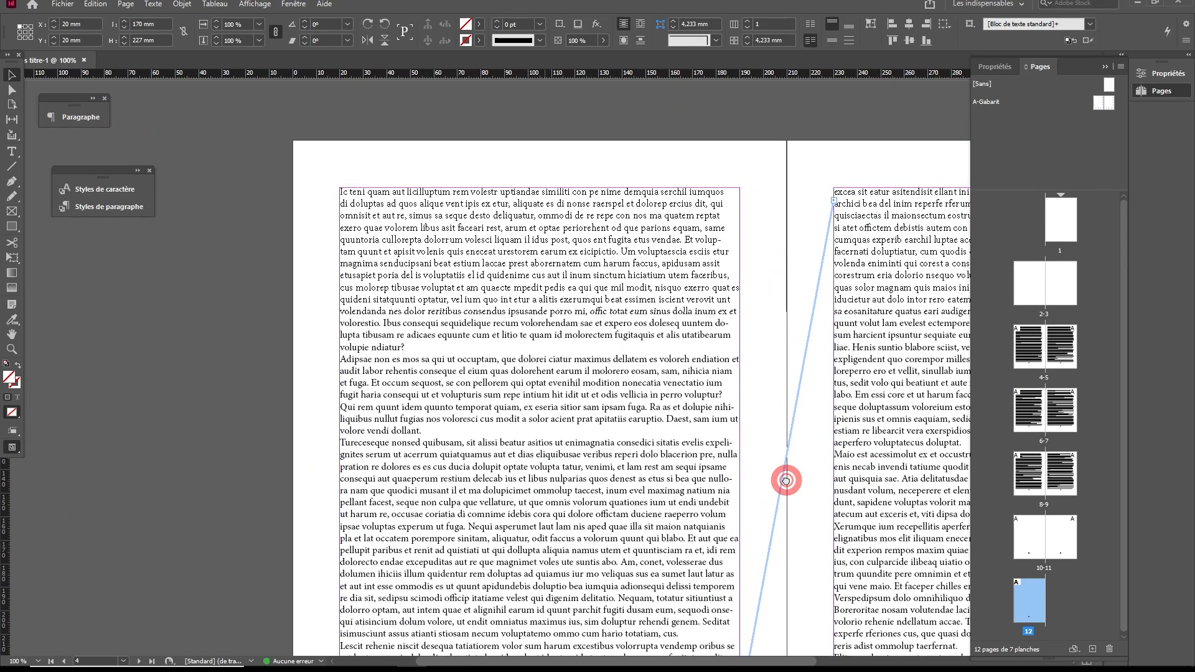
pyautogui.click(475, 259)
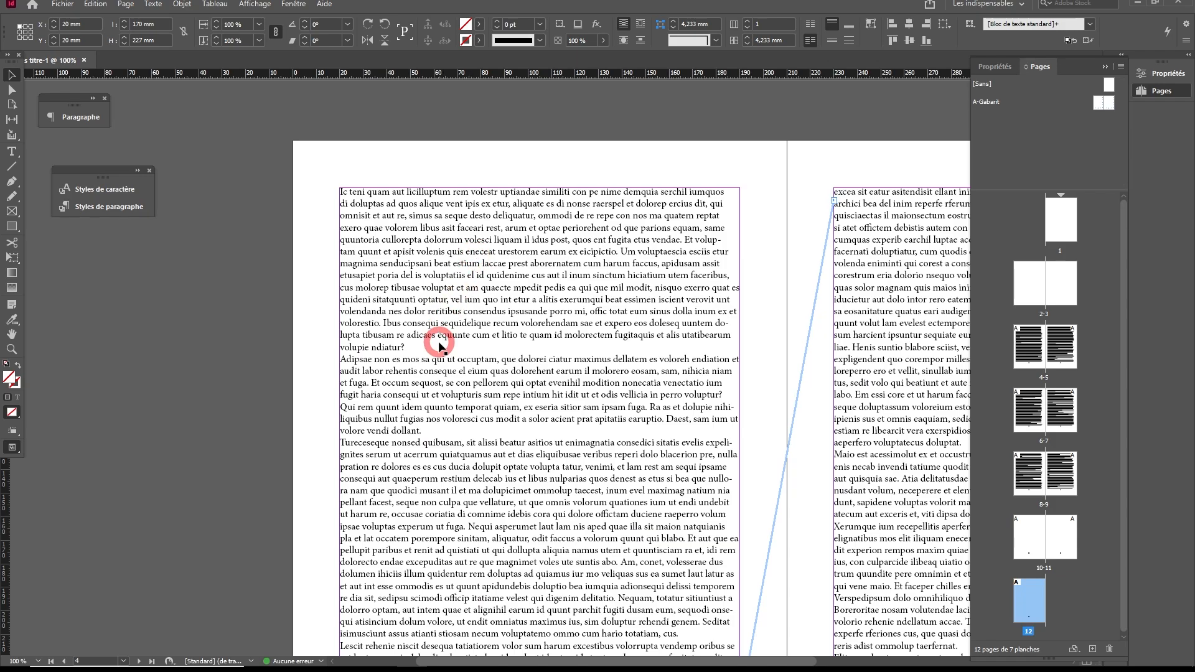
pyautogui.click(24, 153)
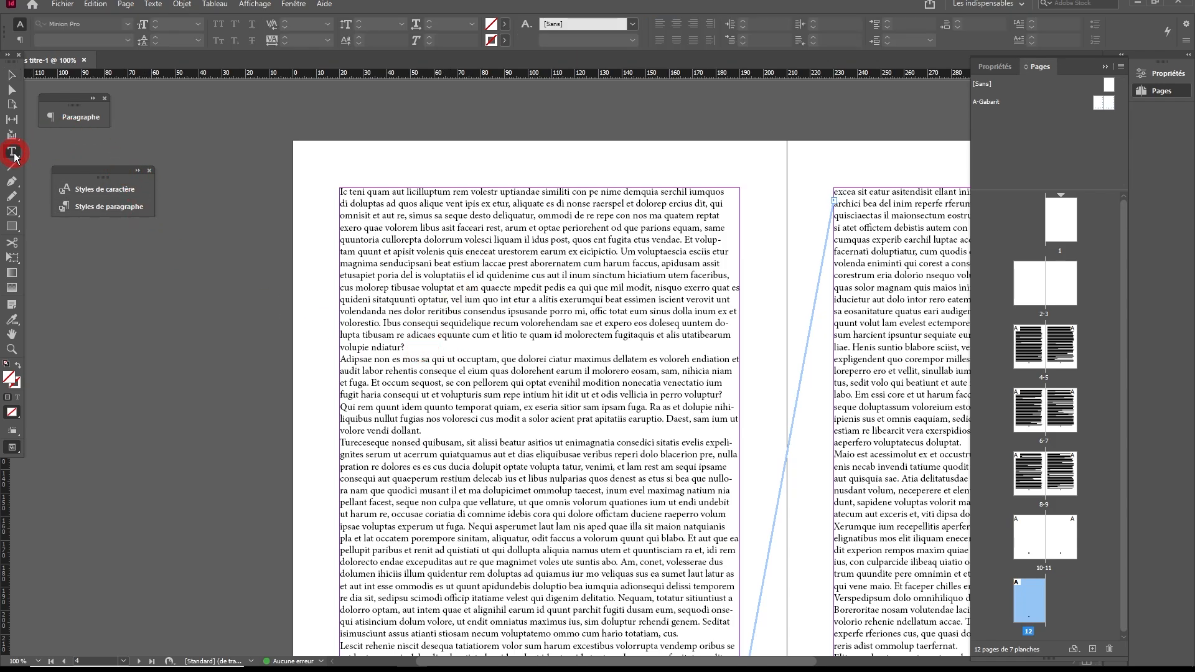
pyautogui.click(416, 349)
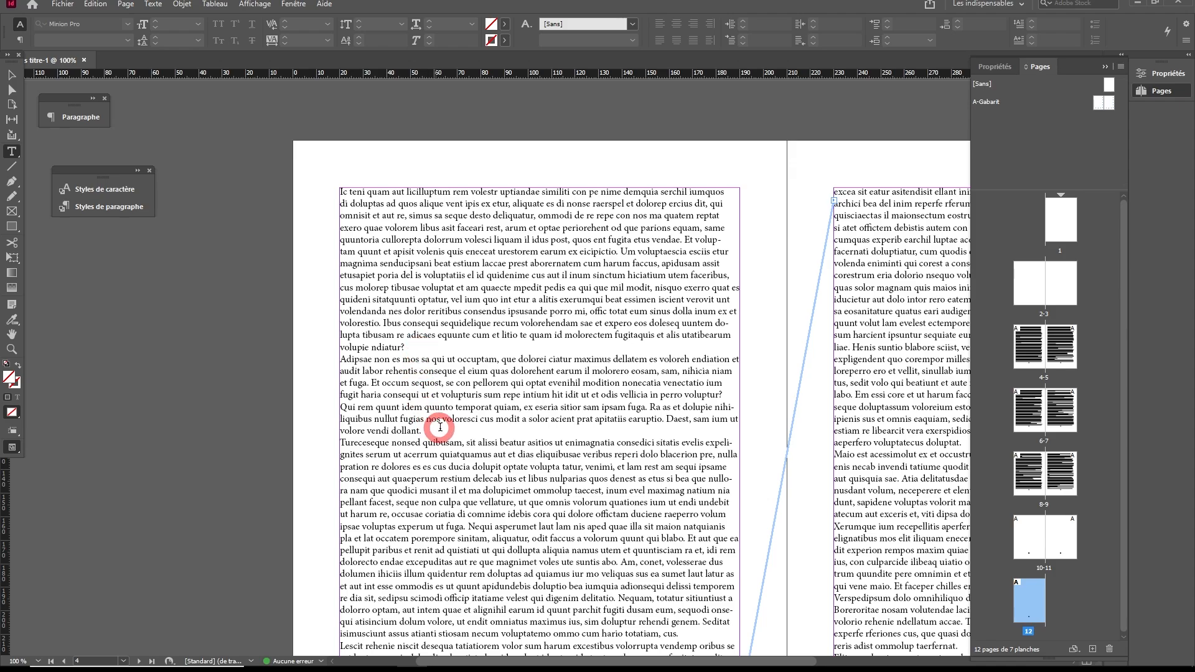
pyautogui.moveTo(440, 430); pyautogui.dragTo(347, 193)
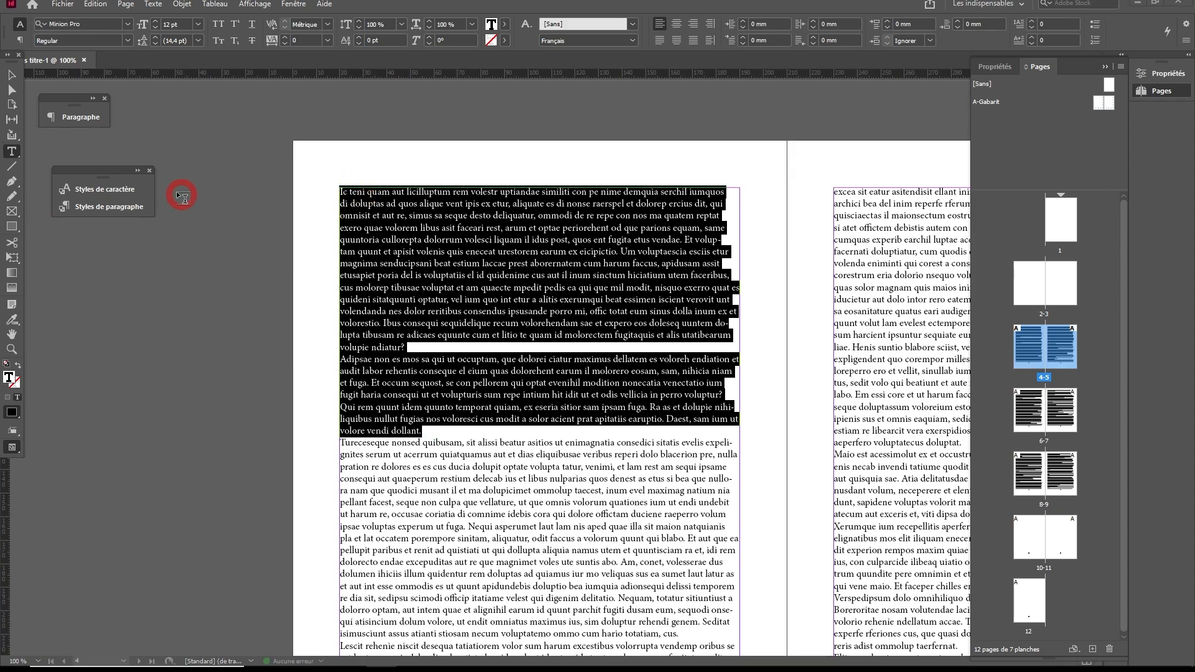
# Step: Display the character settings beside the page and set the selected paragraphs' font to Merriweather Regular
pyautogui.click(273, 6)
pyautogui.click(292, 6)
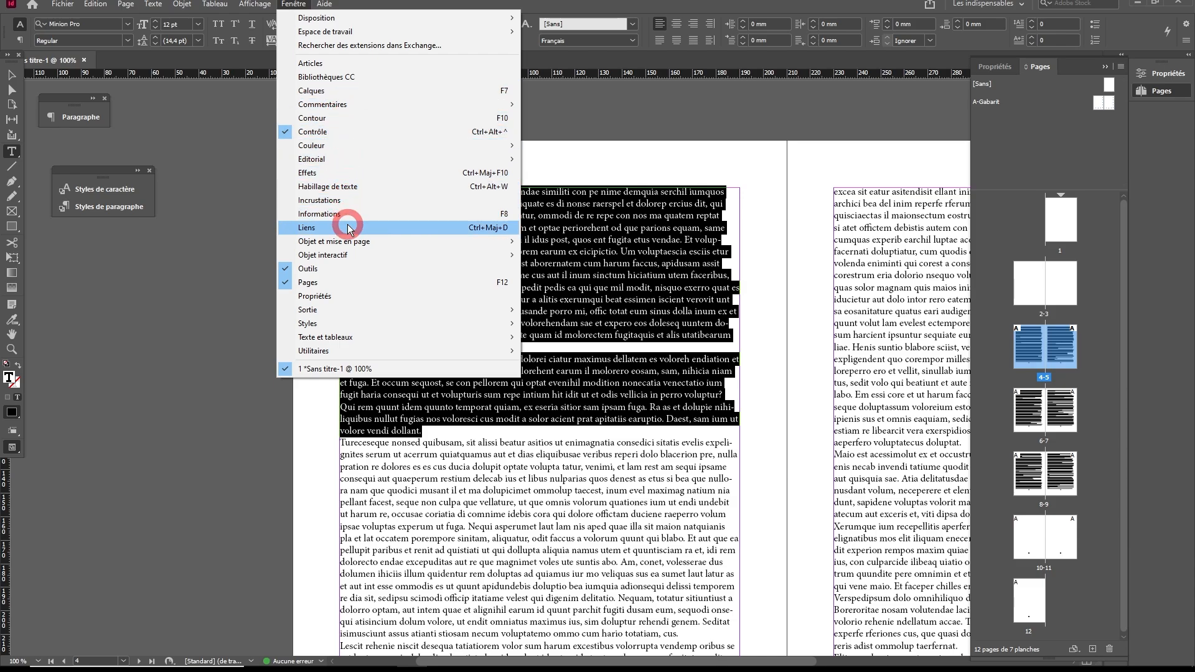
pyautogui.moveTo(351, 338)
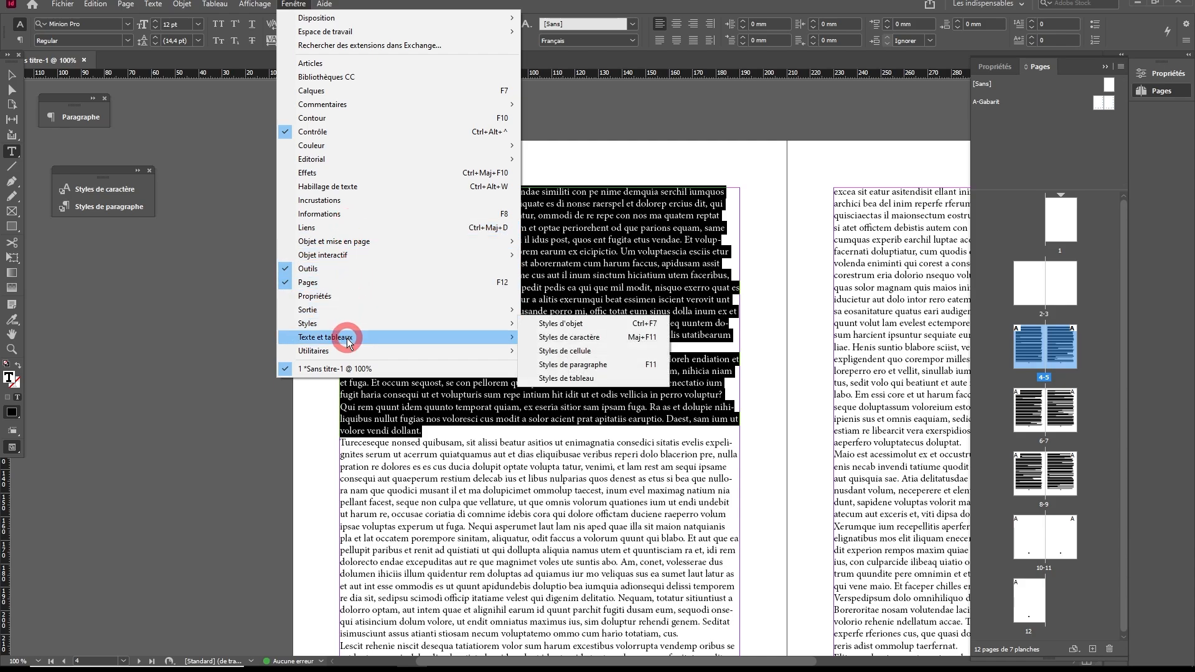
pyautogui.click(563, 350)
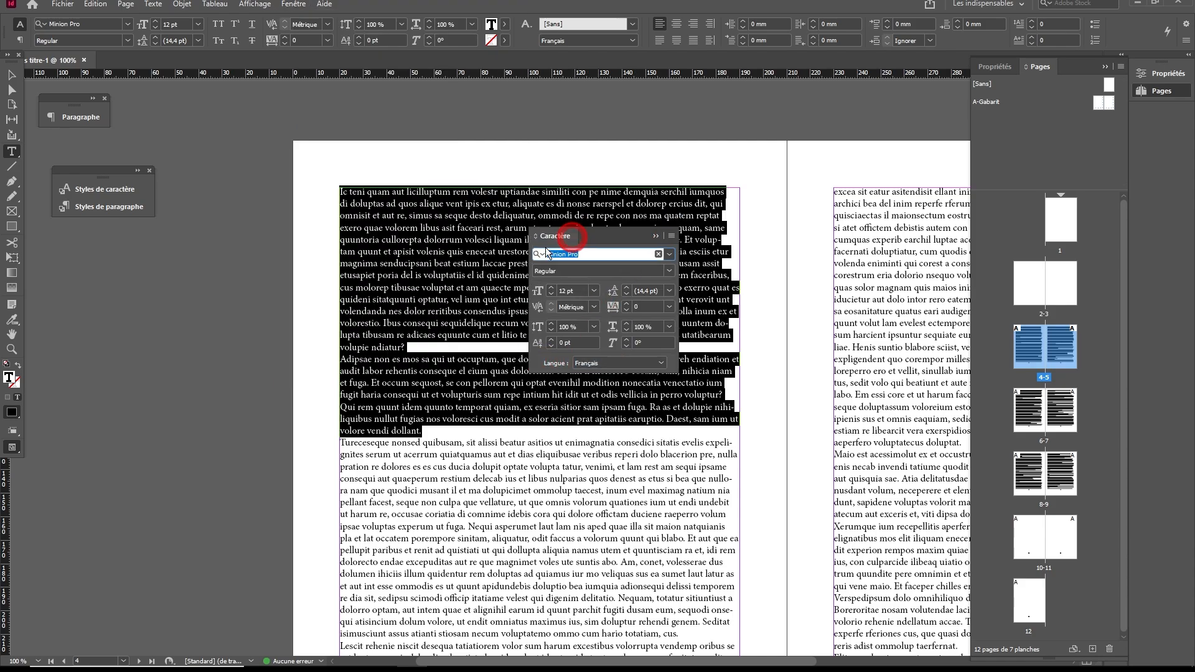
pyautogui.moveTo(568, 235); pyautogui.dragTo(131, 292)
pyautogui.click(151, 290)
pyautogui.click(147, 298)
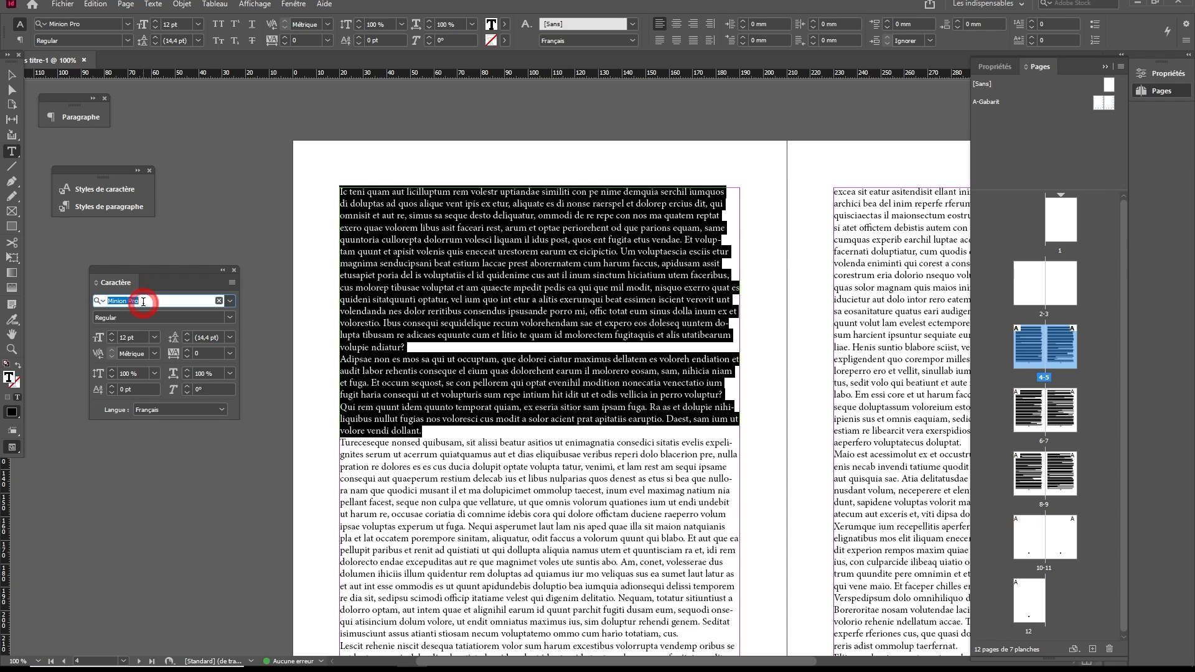
pyautogui.write('m')
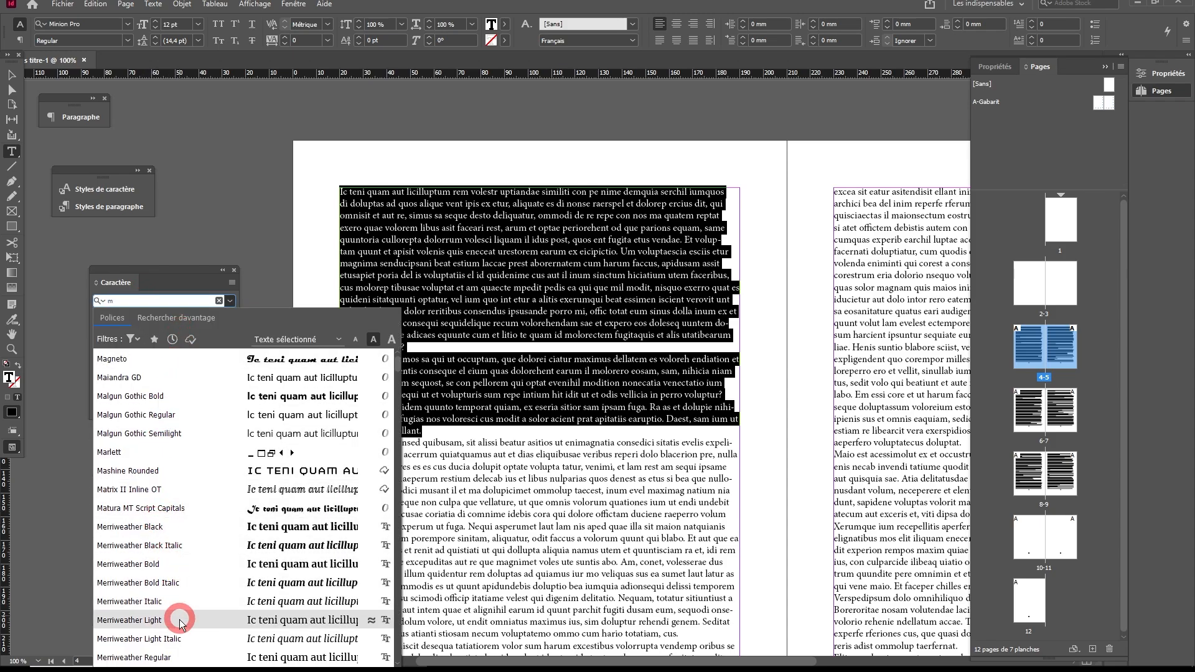
pyautogui.click(163, 657)
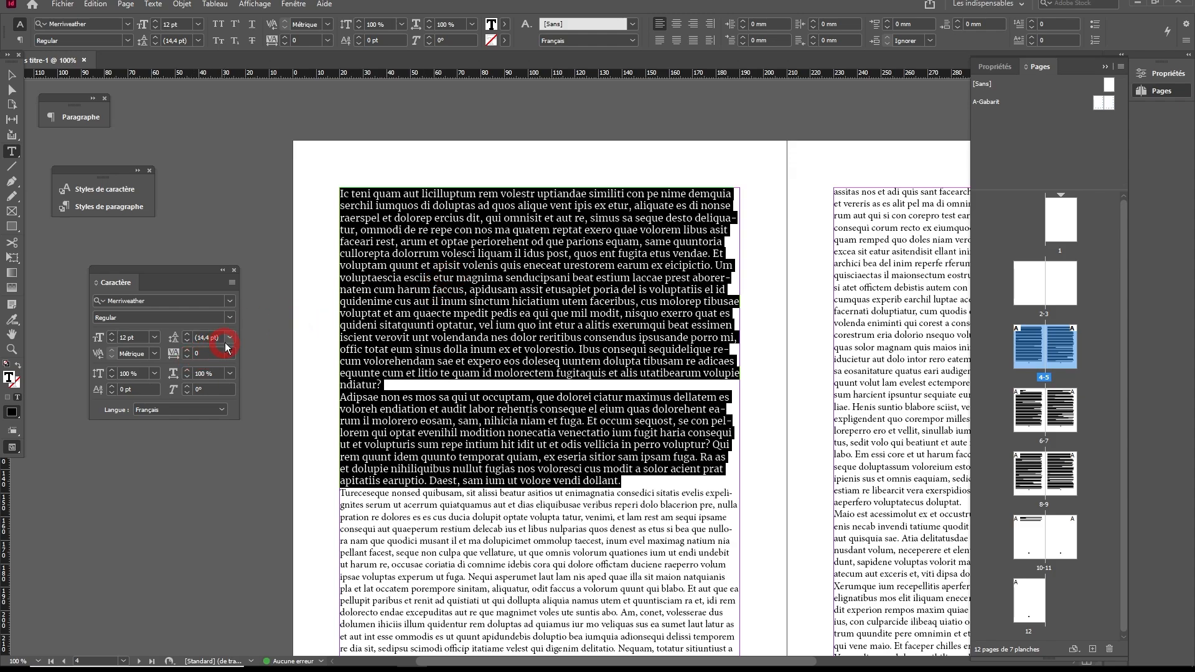
# Step: Set the selected paragraphs' leading to 16 pt and their tracking to 5
pyautogui.moveTo(212, 337); pyautogui.dragTo(186, 340)
pyautogui.write('16')
pyautogui.press('Tab')
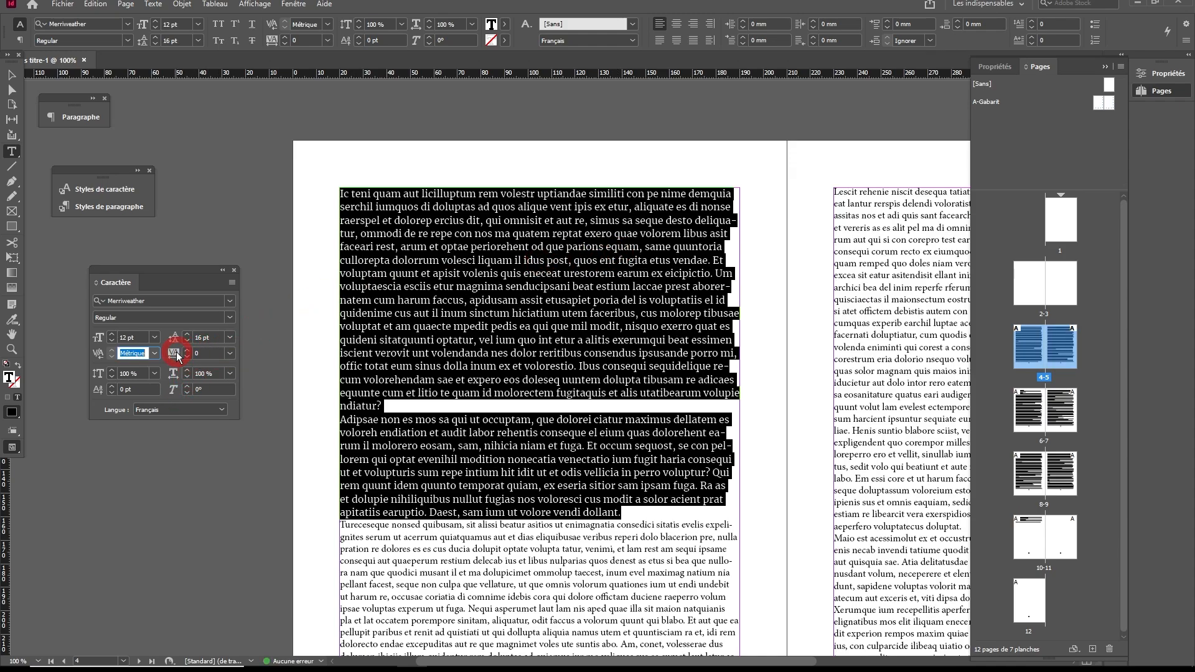
pyautogui.click(230, 353)
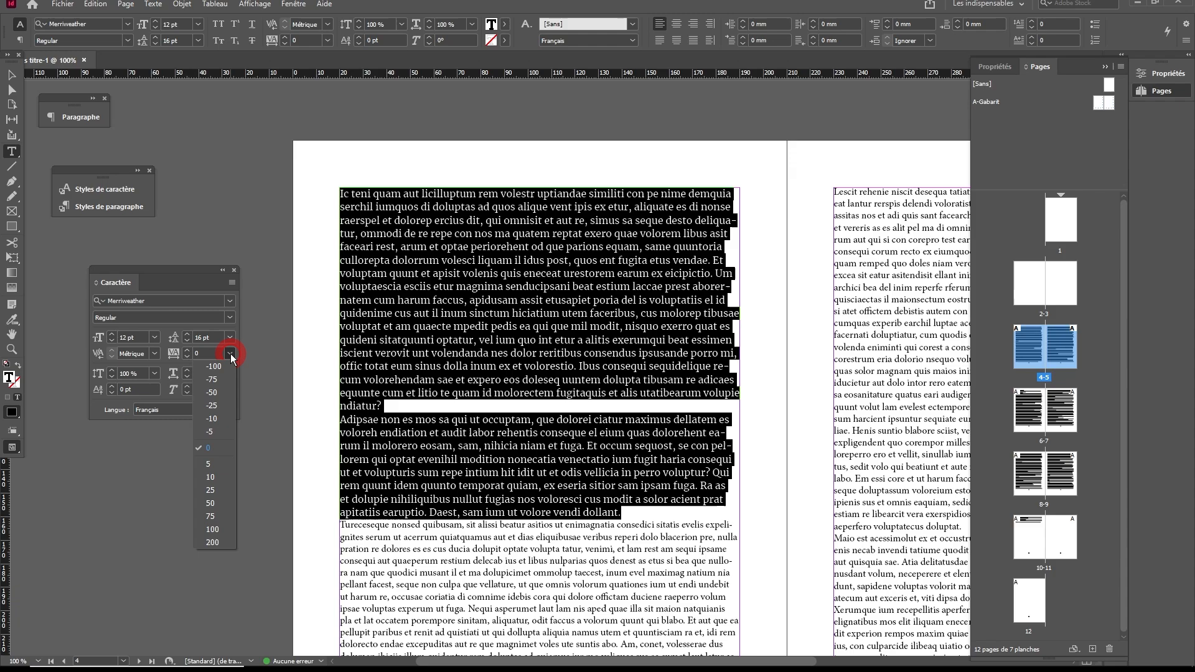
pyautogui.click(216, 466)
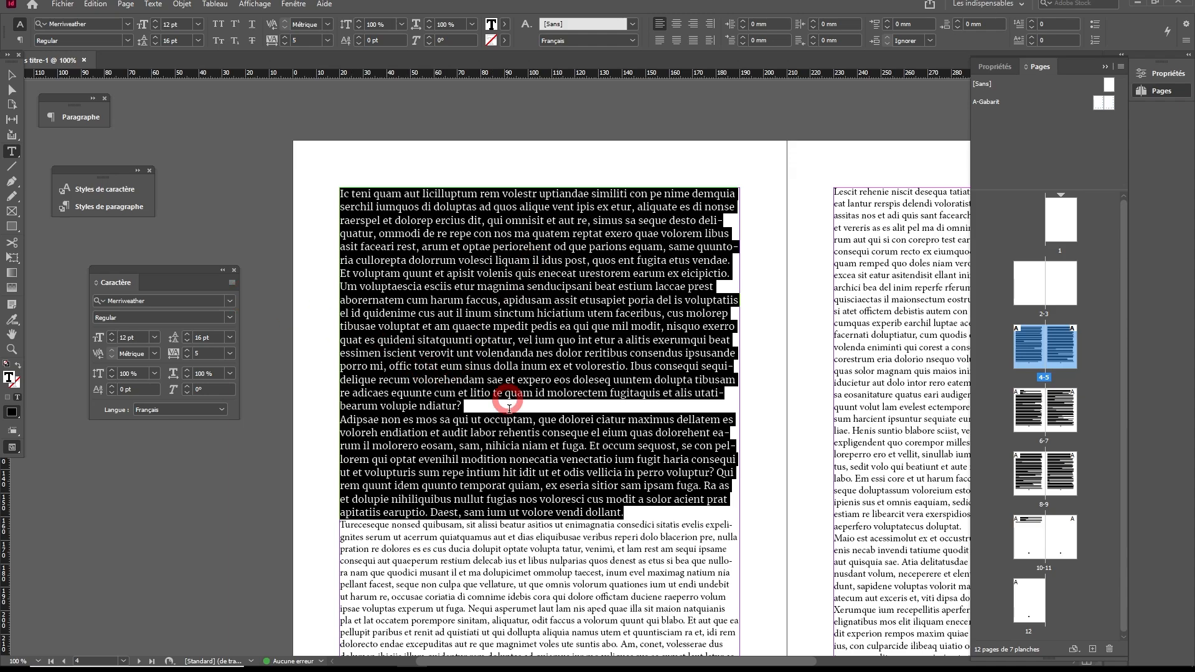
# Step: Place the paragraph settings below the character settings and set the space after the selected paragraphs to 5,644 mm
pyautogui.click(88, 119)
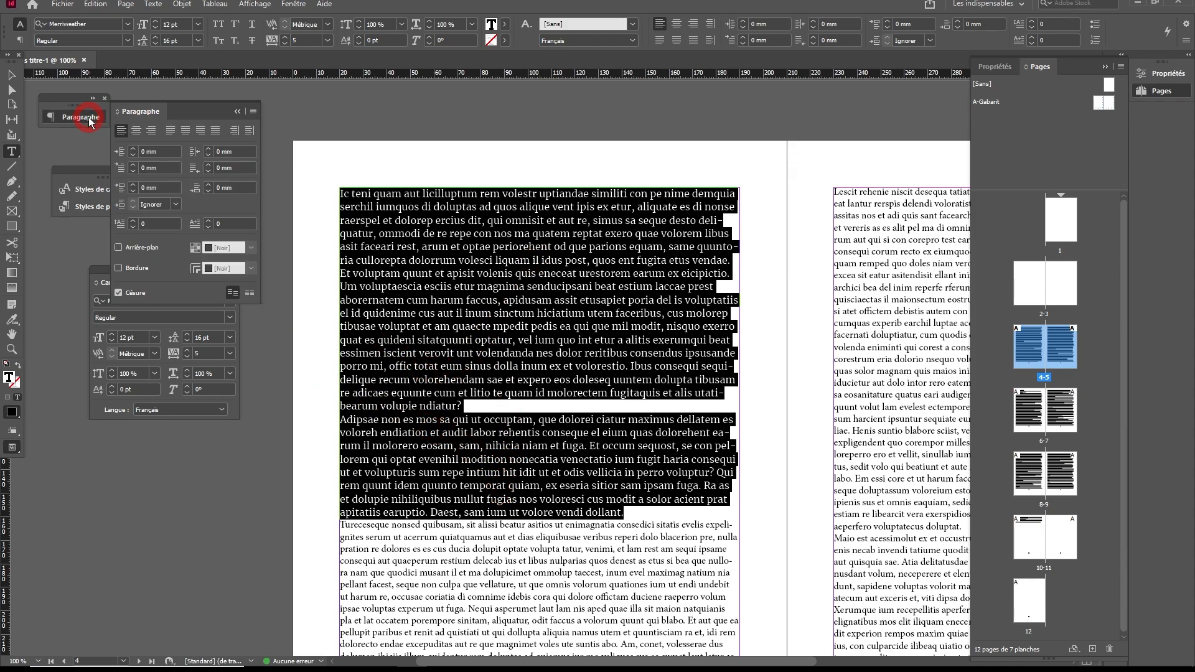
pyautogui.moveTo(89, 120); pyautogui.dragTo(118, 448)
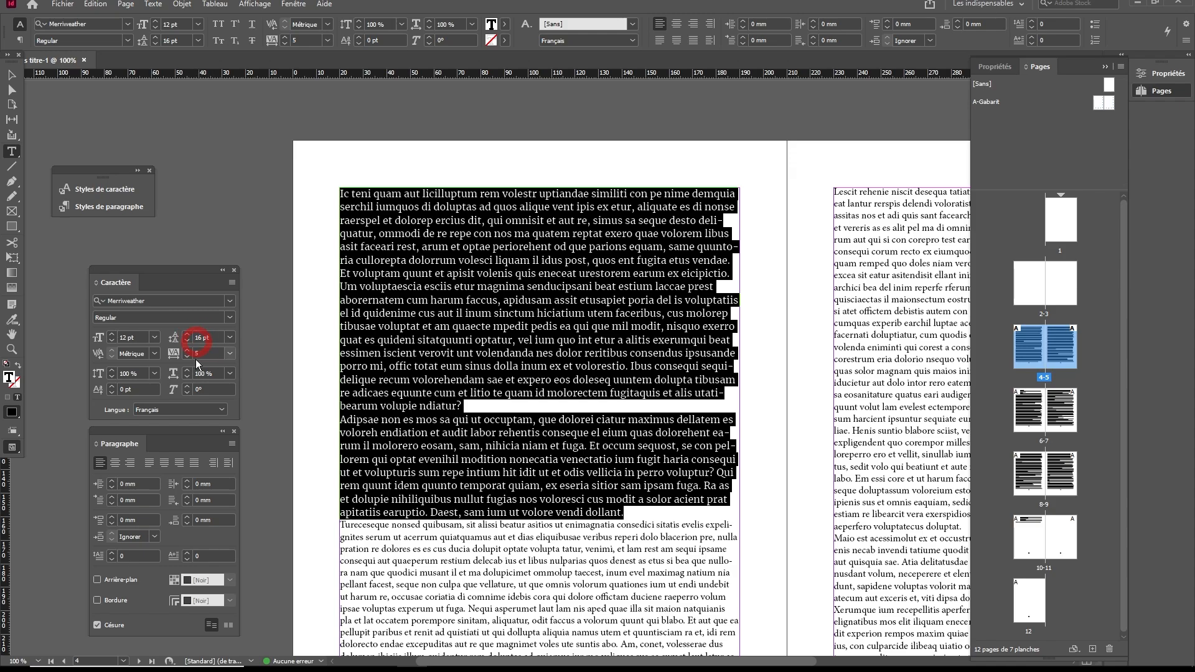
pyautogui.click(174, 520)
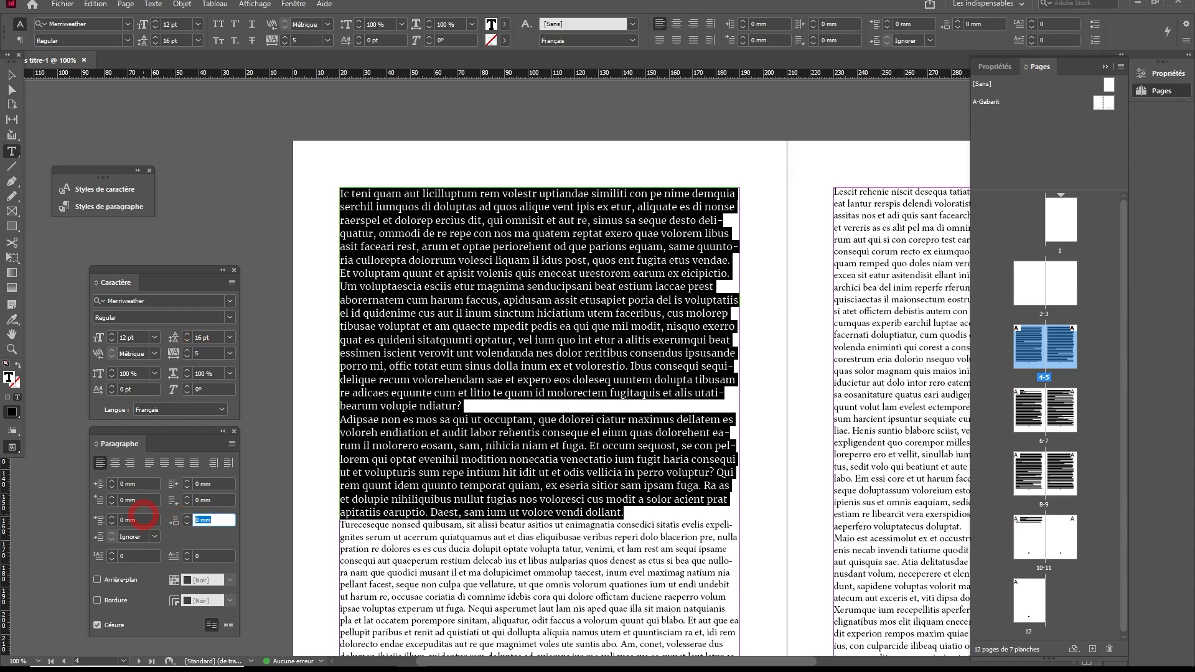
pyautogui.press('Tab')
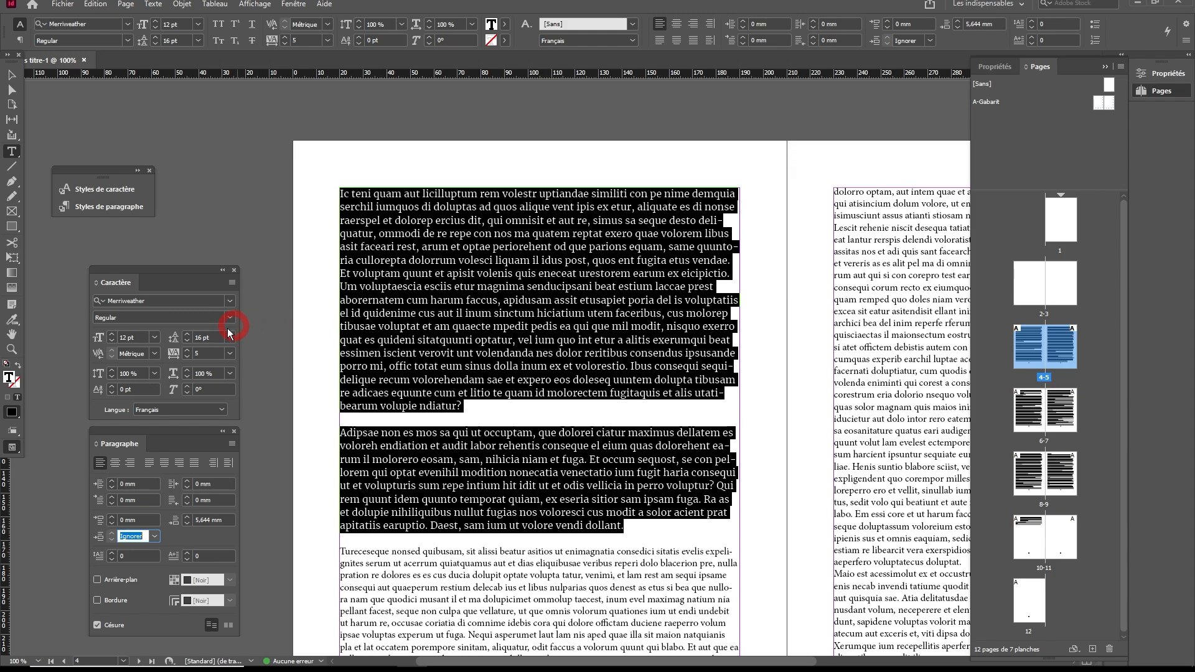
# Step: Create a paragraph style named "Corps de texte" from the selected text's formatting and apply it to the selection
pyautogui.click(104, 208)
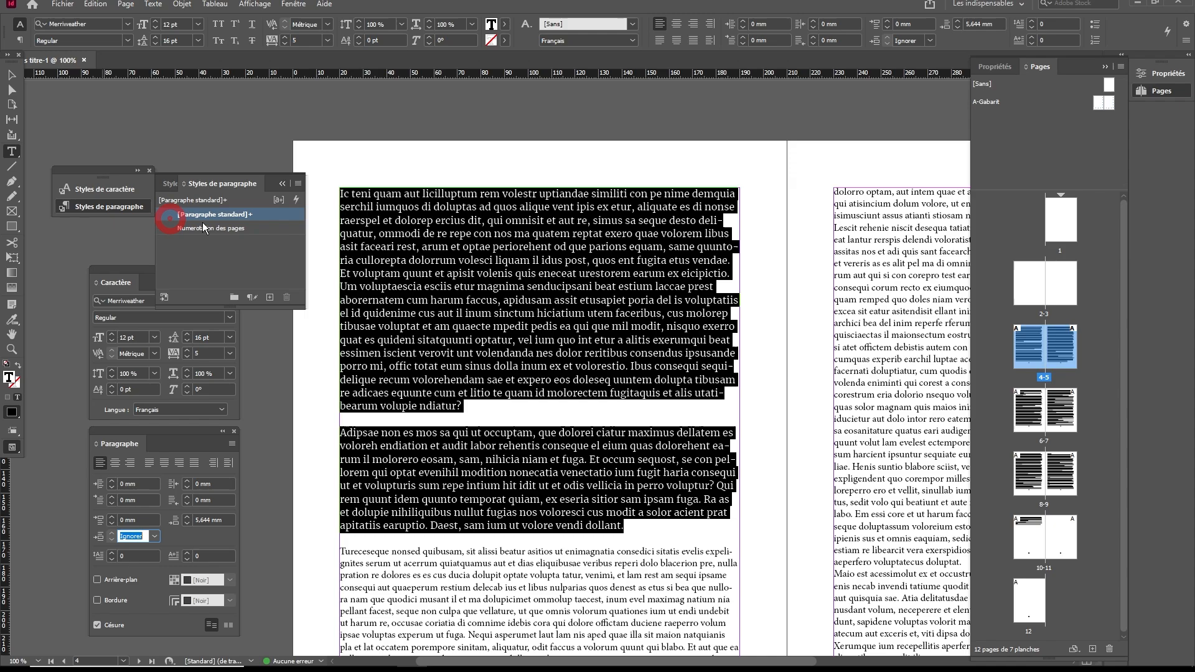
pyautogui.keyDown('alt'); pyautogui.click(270, 298); pyautogui.keyUp('alt')
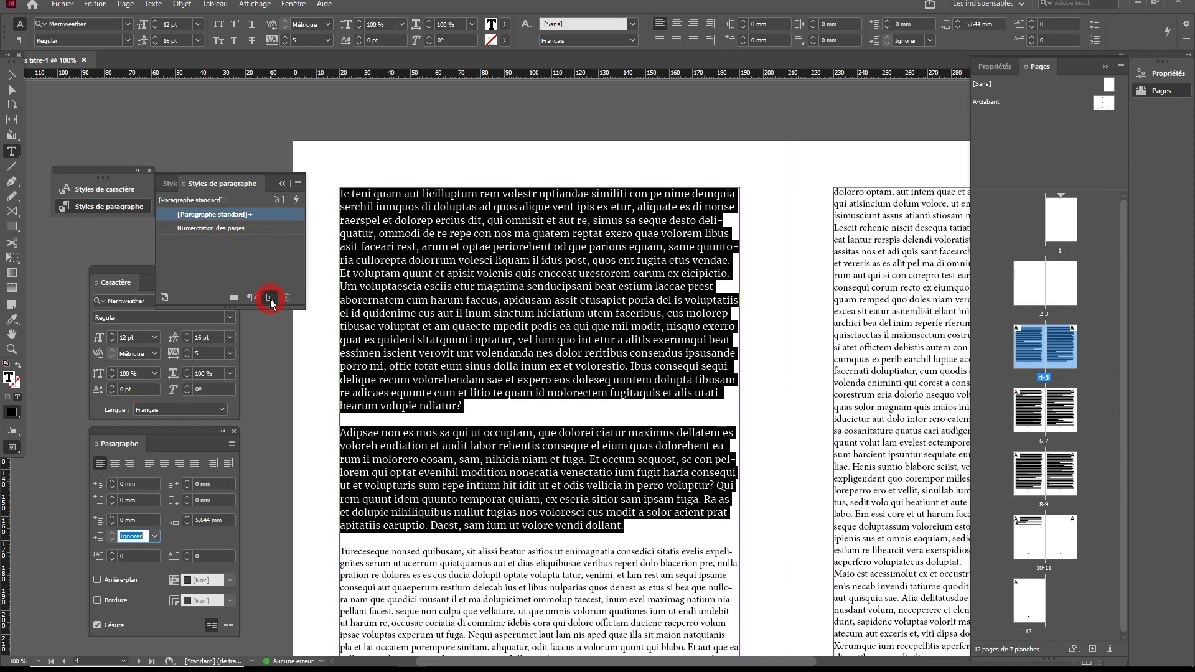
pyautogui.write('C')
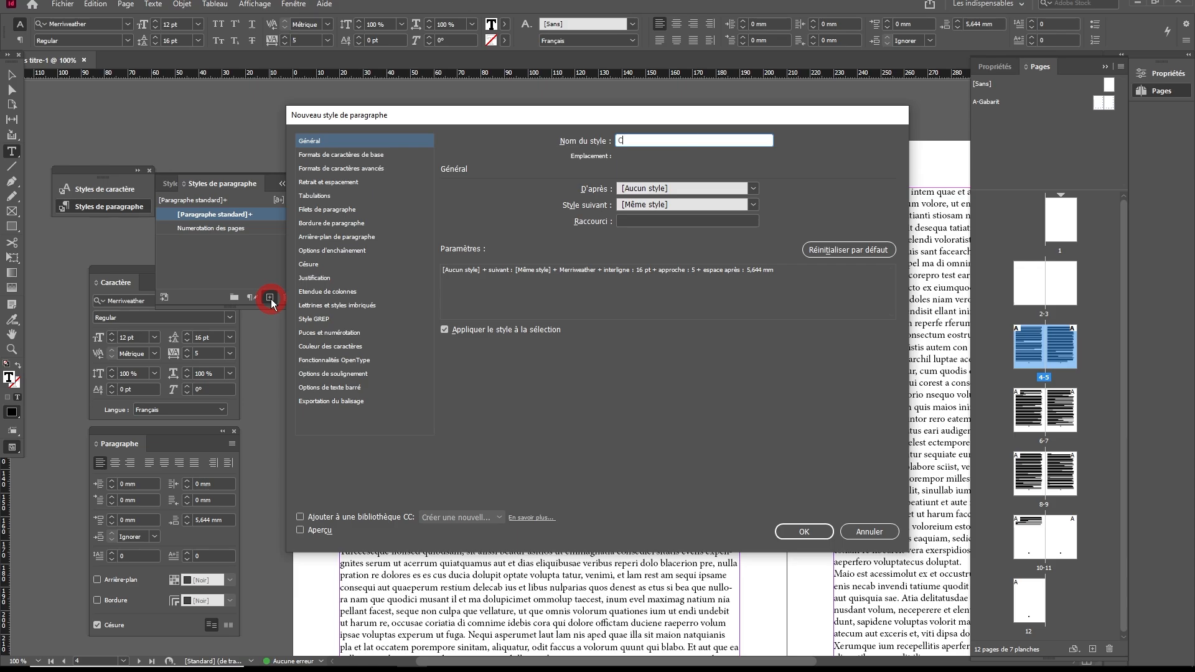
pyautogui.write('orps de texte')
pyautogui.click(820, 524)
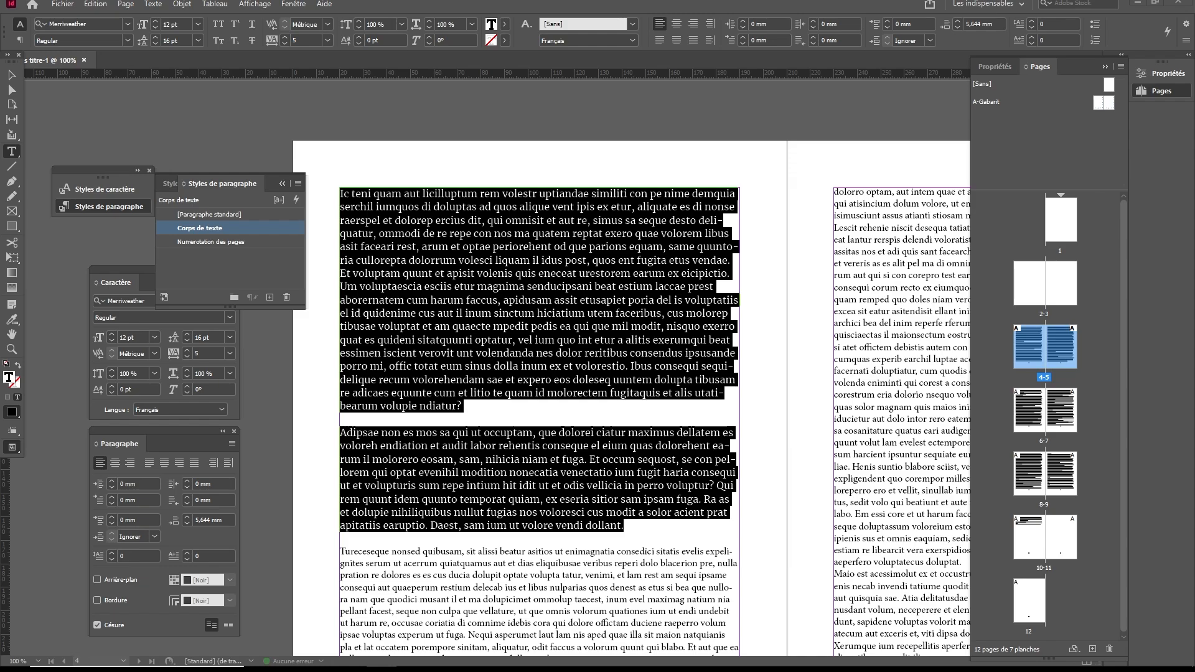
# Step: Select the whole threaded story and apply the "Corps de texte" paragraph style to it
pyautogui.click(506, 422)
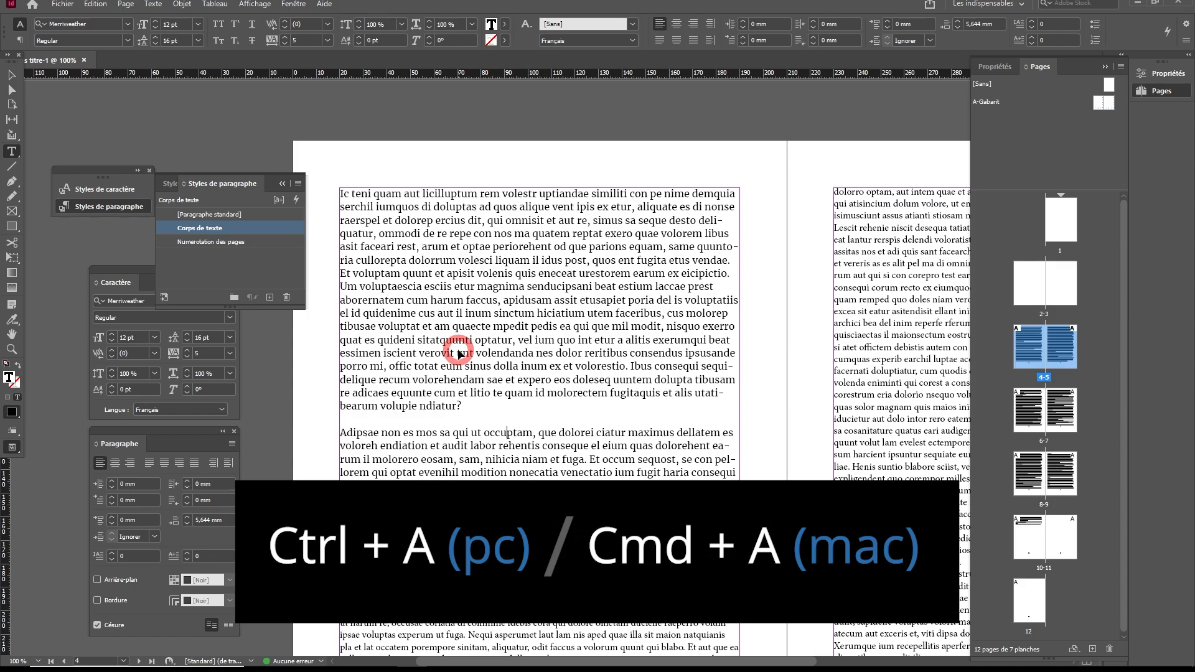
pyautogui.hotkey('ctrl', 'a')
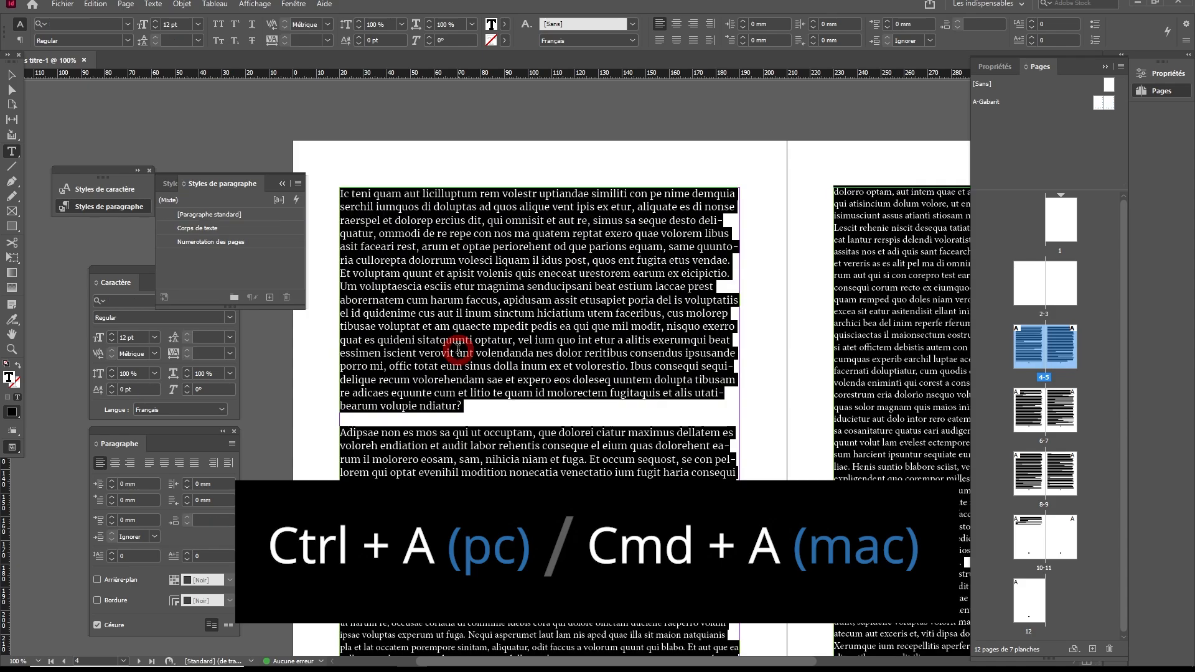
pyautogui.click(192, 229)
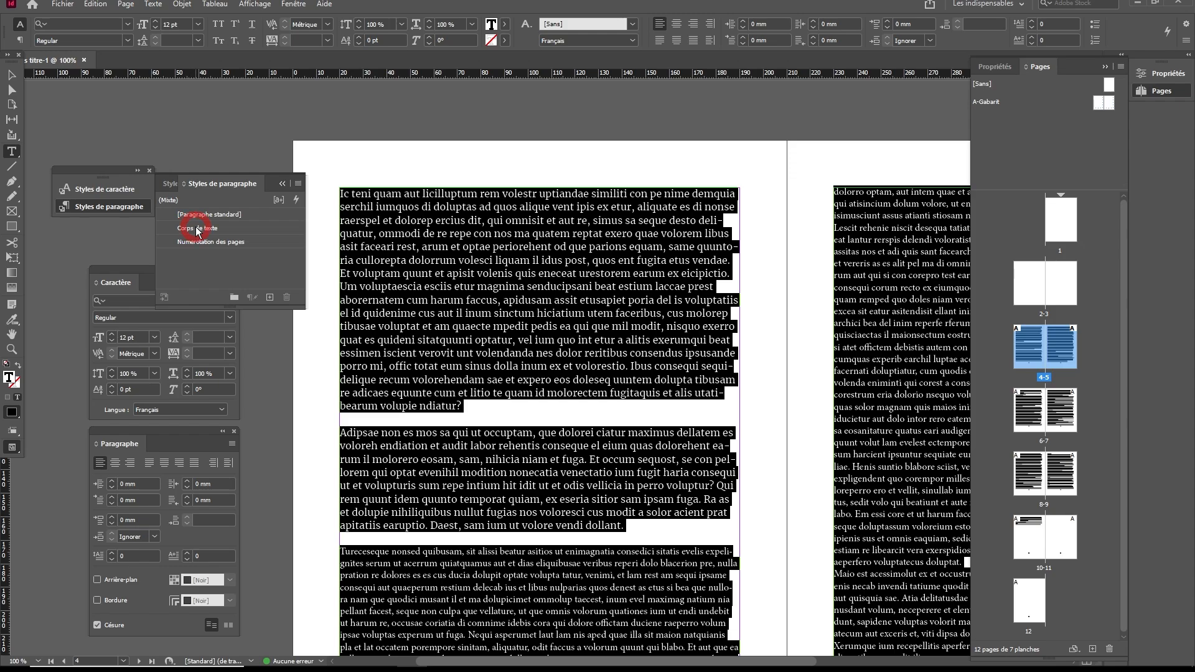
pyautogui.click(197, 230)
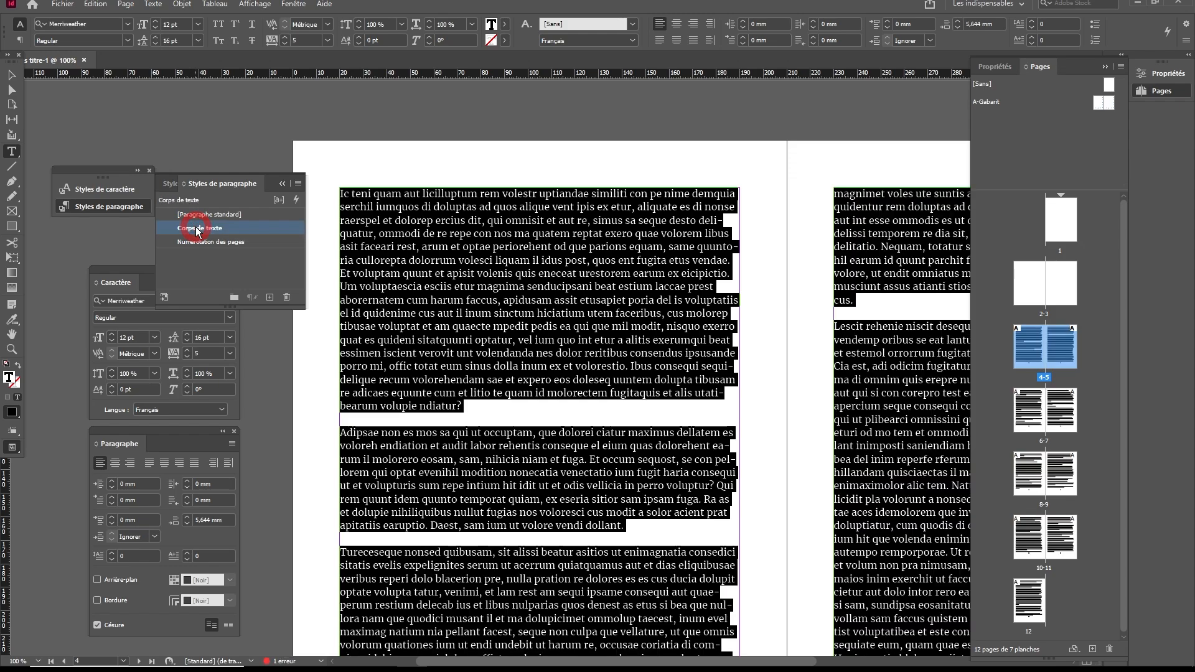
# Step: Examine the restyled text across pages 6 to 9, deselect it and return to the beginning of page 4
pyautogui.doubleClick(1021, 418)
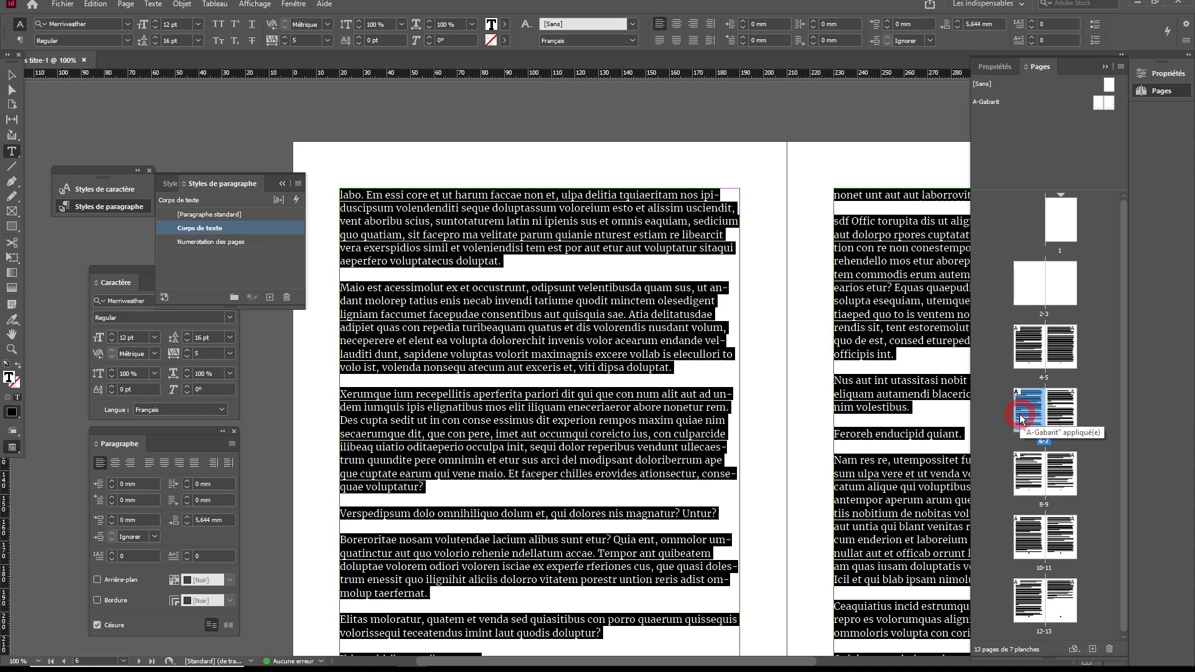
pyautogui.doubleClick(1055, 473)
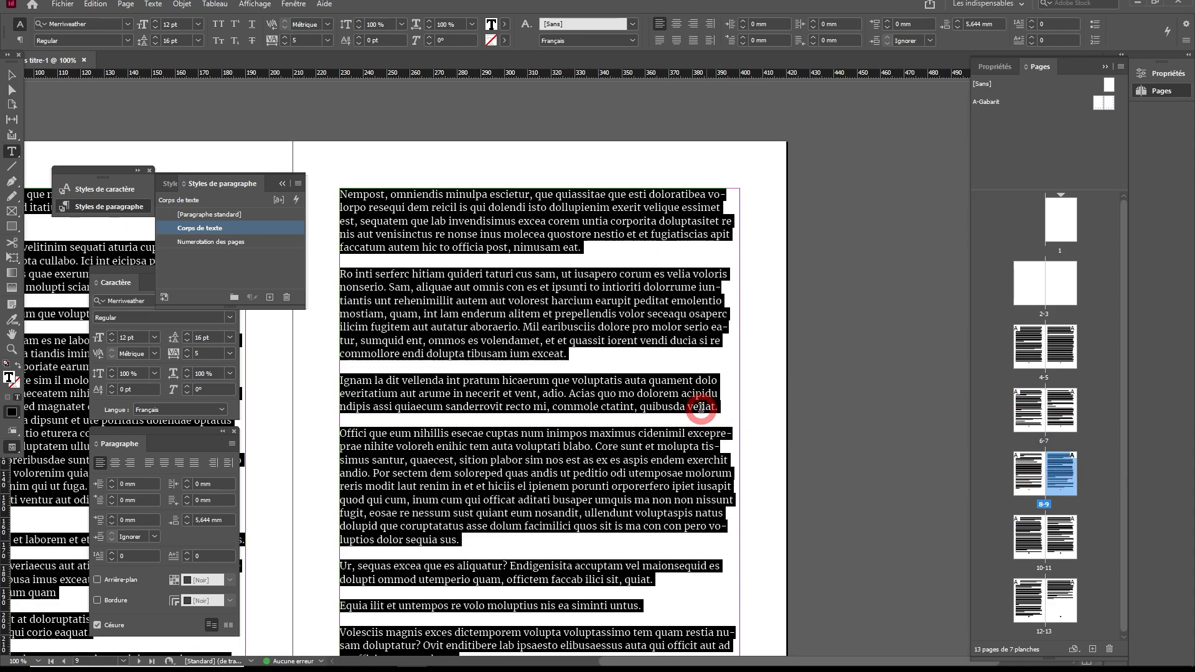
pyautogui.scroll(-3, 700, 408)
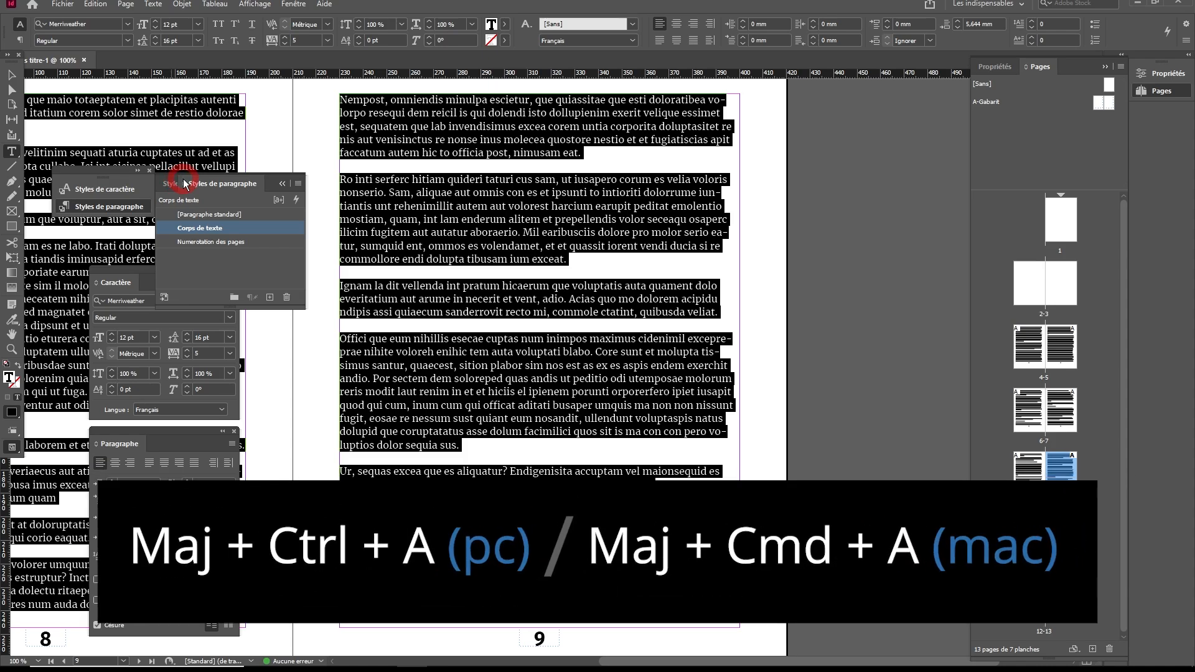
pyautogui.hotkey('shift', 'ctrl', 'a')
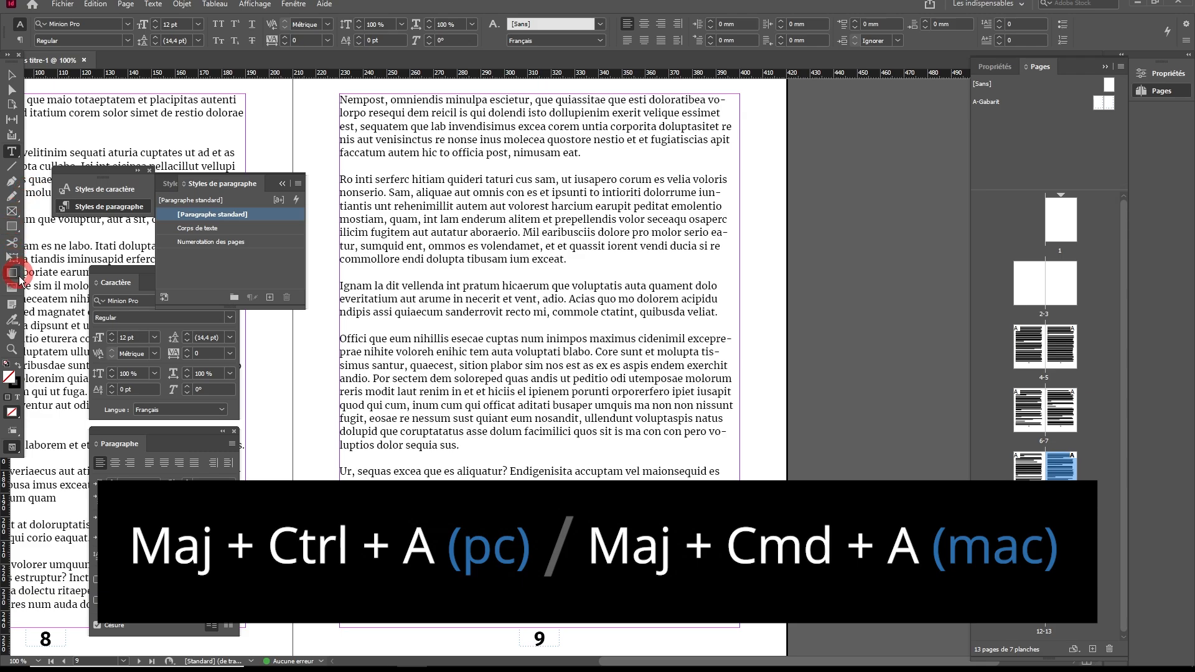
pyautogui.click(12, 335)
pyautogui.moveTo(495, 216)
pyautogui.mouseDown()
pyautogui.moveTo(531, 226)
pyautogui.moveTo(483, 285)
pyautogui.moveTo(613, 205)
pyautogui.moveTo(678, 576)
pyautogui.mouseUp()
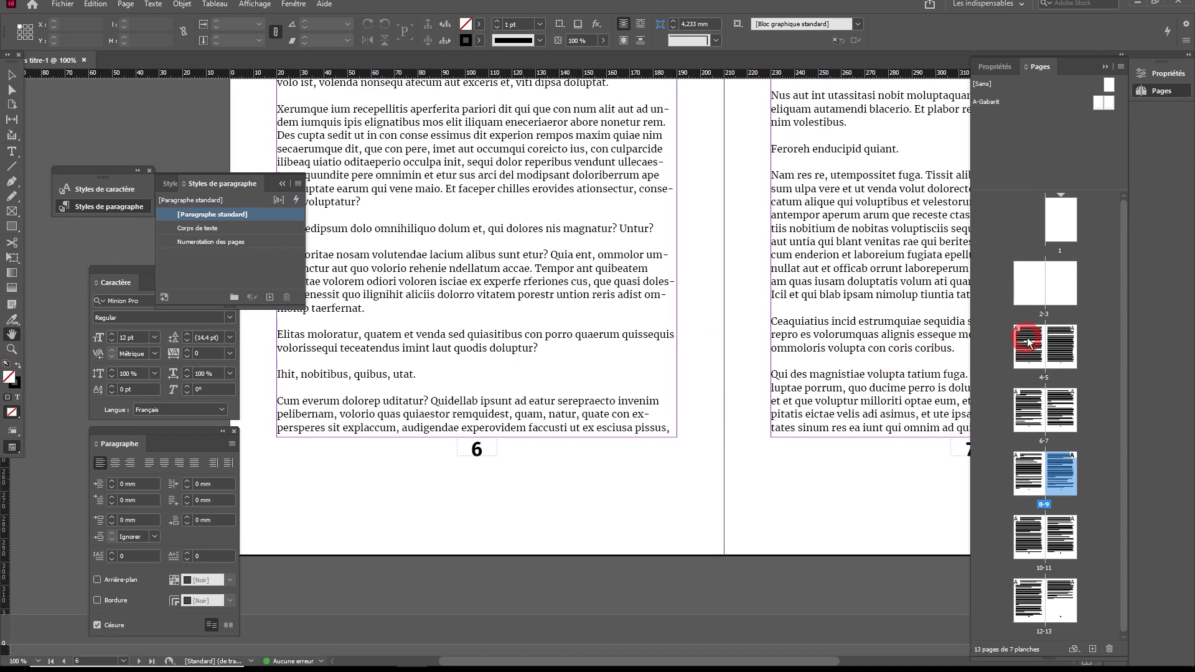
pyautogui.doubleClick(1030, 342)
pyautogui.moveTo(518, 168); pyautogui.dragTo(581, 315)
pyautogui.moveTo(381, 127); pyautogui.dragTo(442, 310)
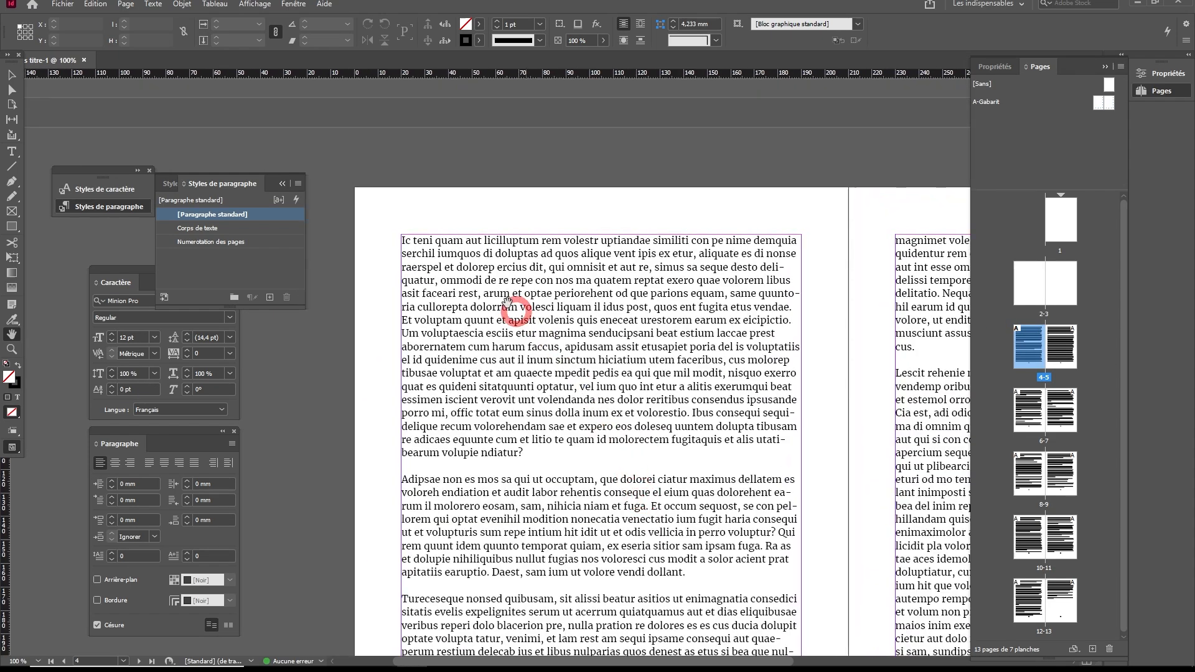
pyautogui.moveTo(400, 235); pyautogui.dragTo(403, 236)
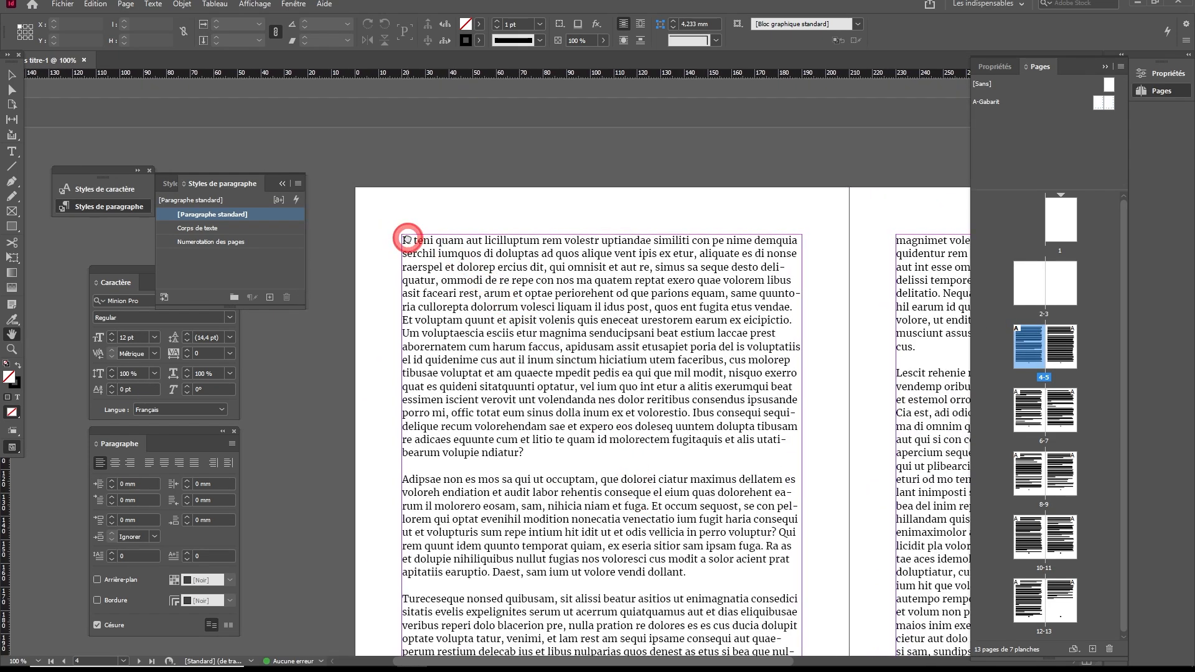
# Step: Add the lines "Titre" and "Sous-titre" as separate paragraphs above the first body paragraph on page 4
pyautogui.click(12, 152)
pyautogui.click(425, 237)
pyautogui.press('Home')
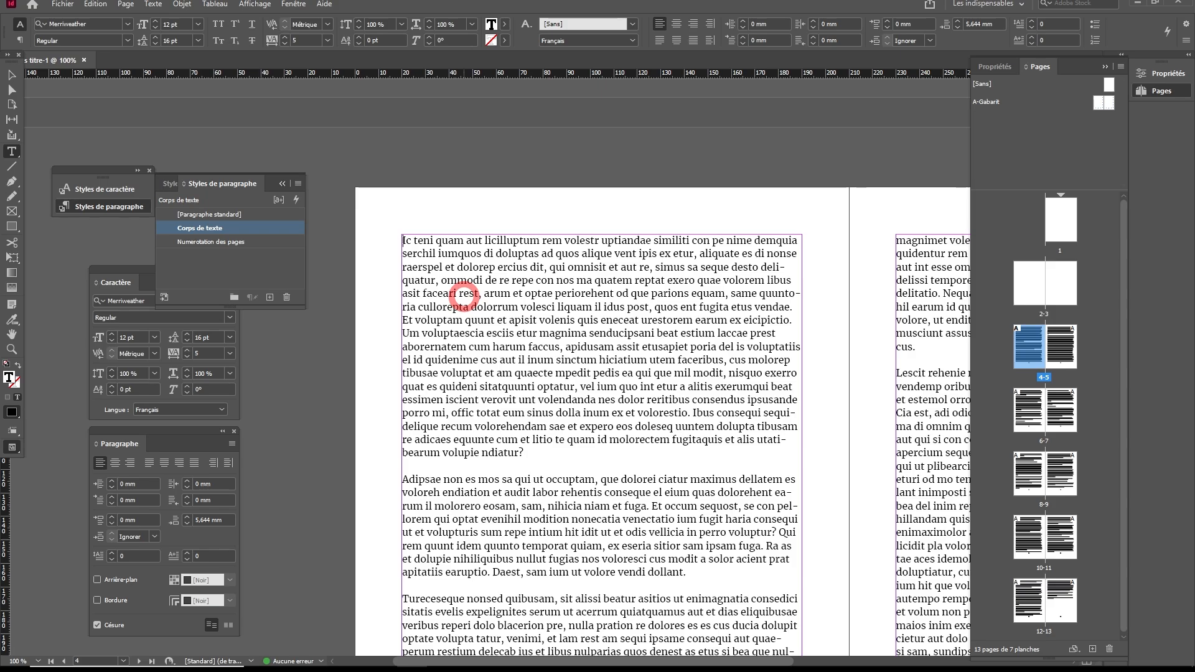
pyautogui.press('Return')
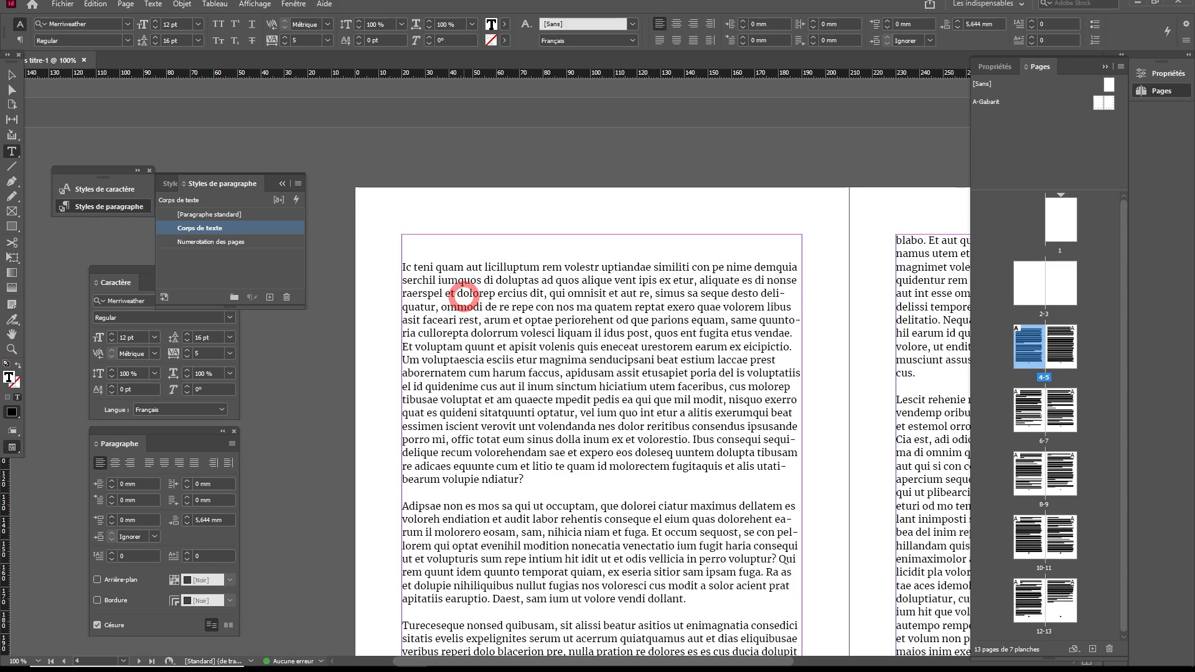
pyautogui.write('Titre')
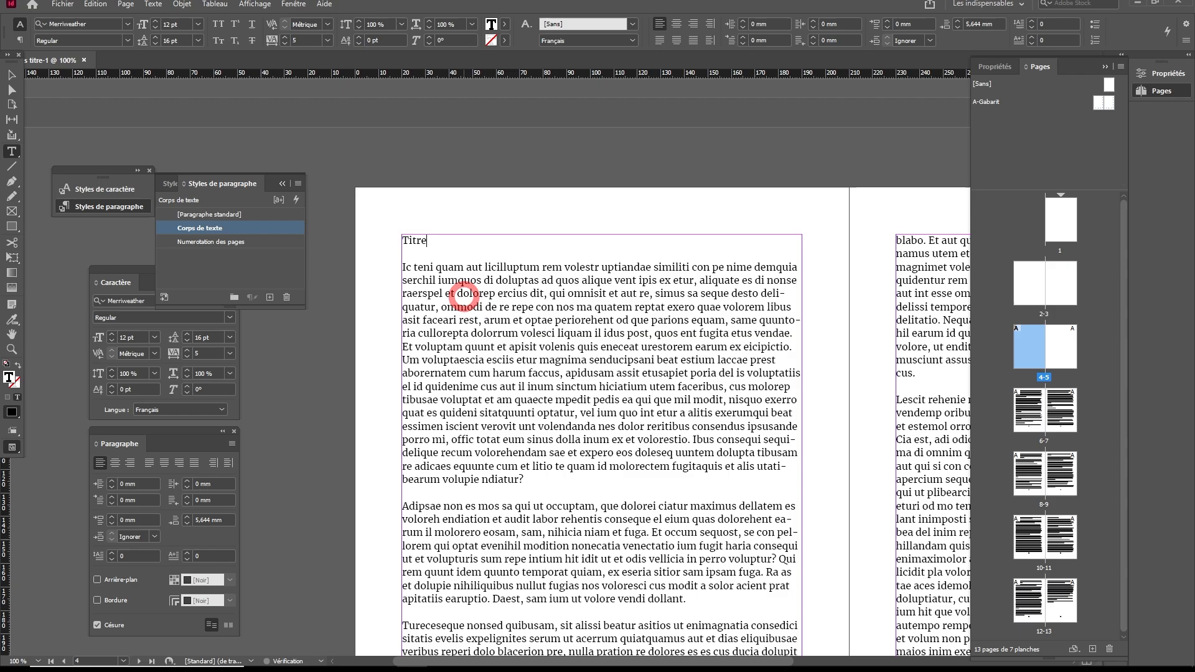
pyautogui.press('Return')
pyautogui.write('Sous-')
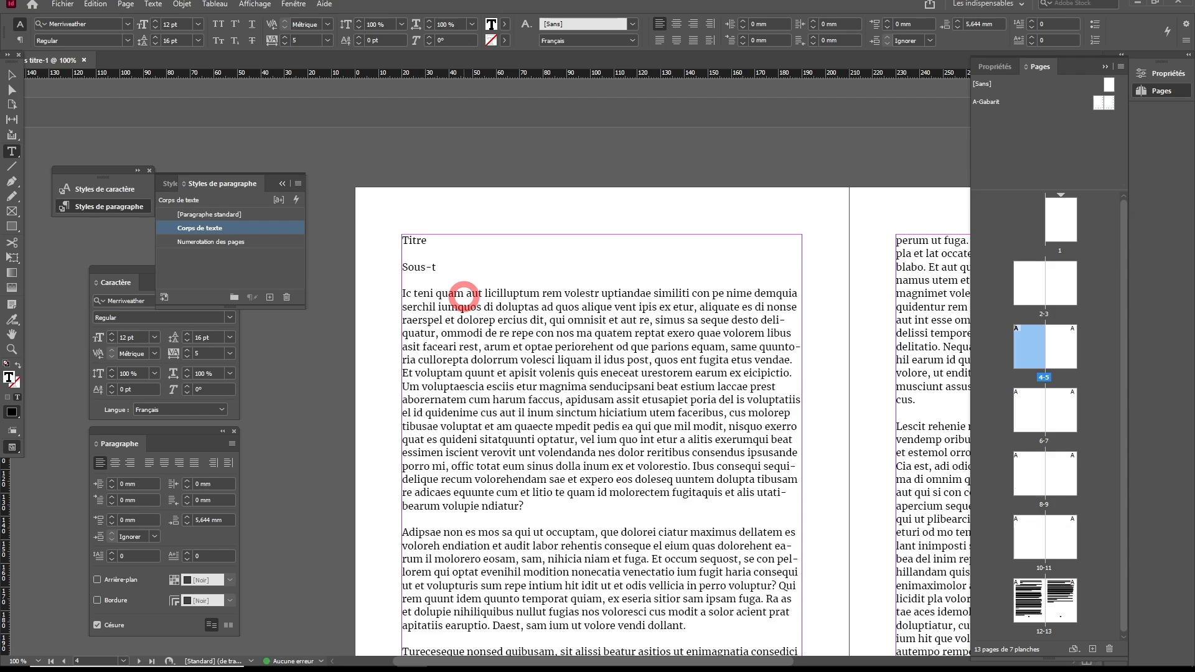
pyautogui.write('titre')
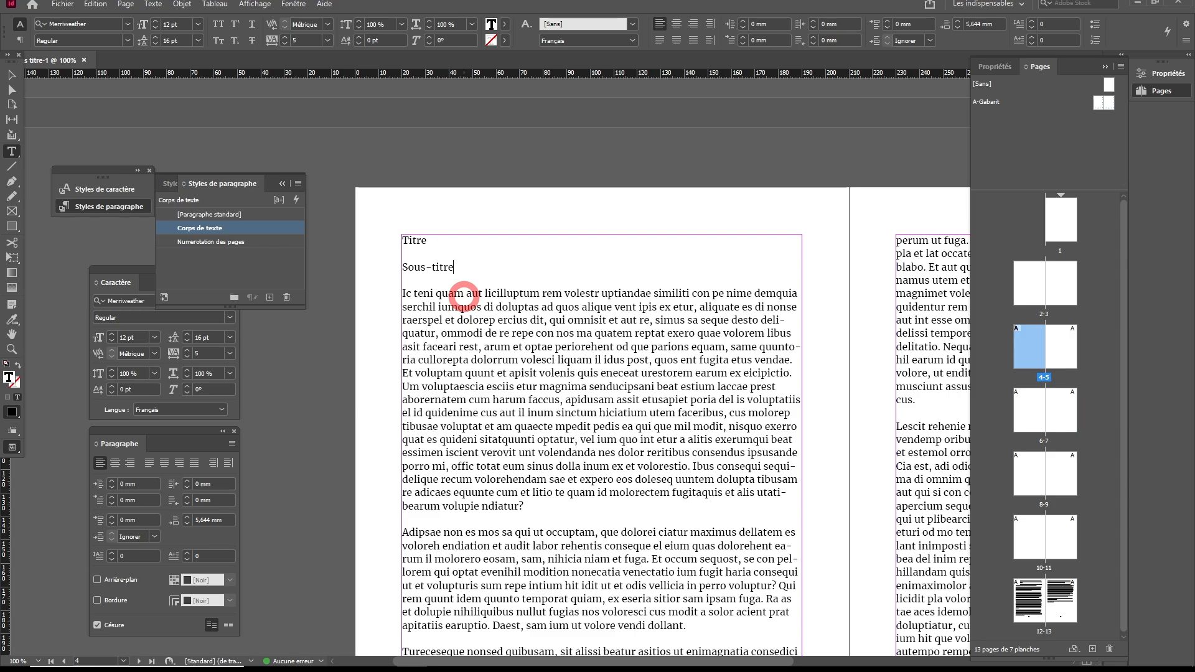
# Step: Set the font of the "Titre" line to Fira Sans Bold
pyautogui.moveTo(426, 242); pyautogui.dragTo(391, 249)
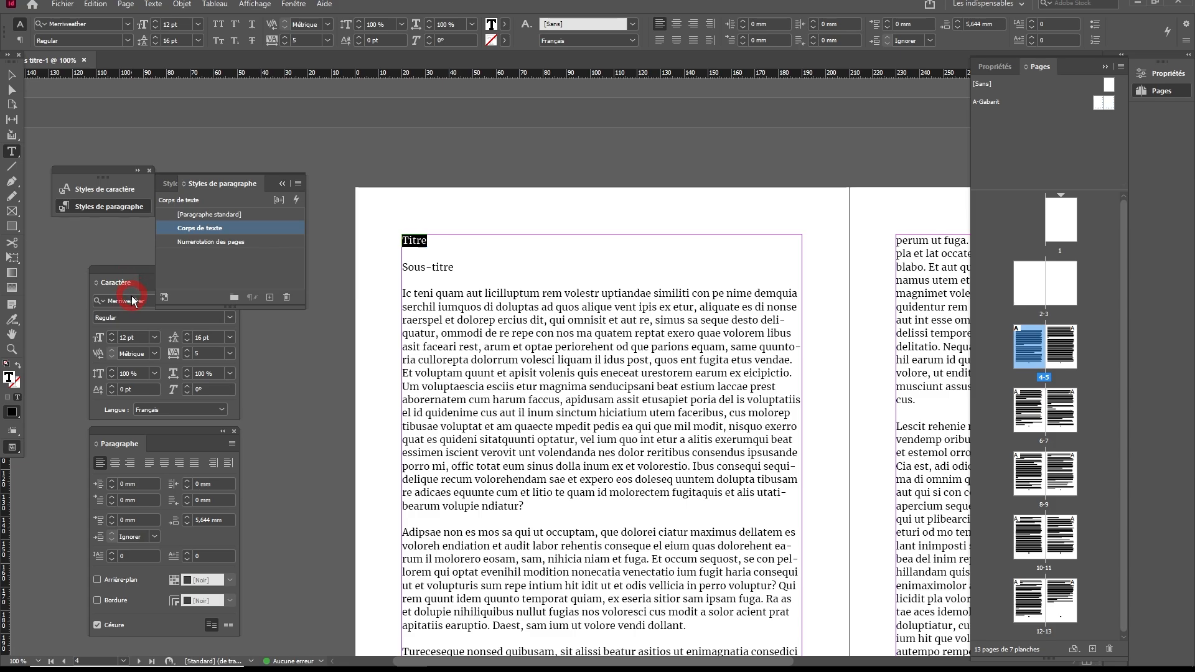
pyautogui.click(158, 301)
pyautogui.write('fira')
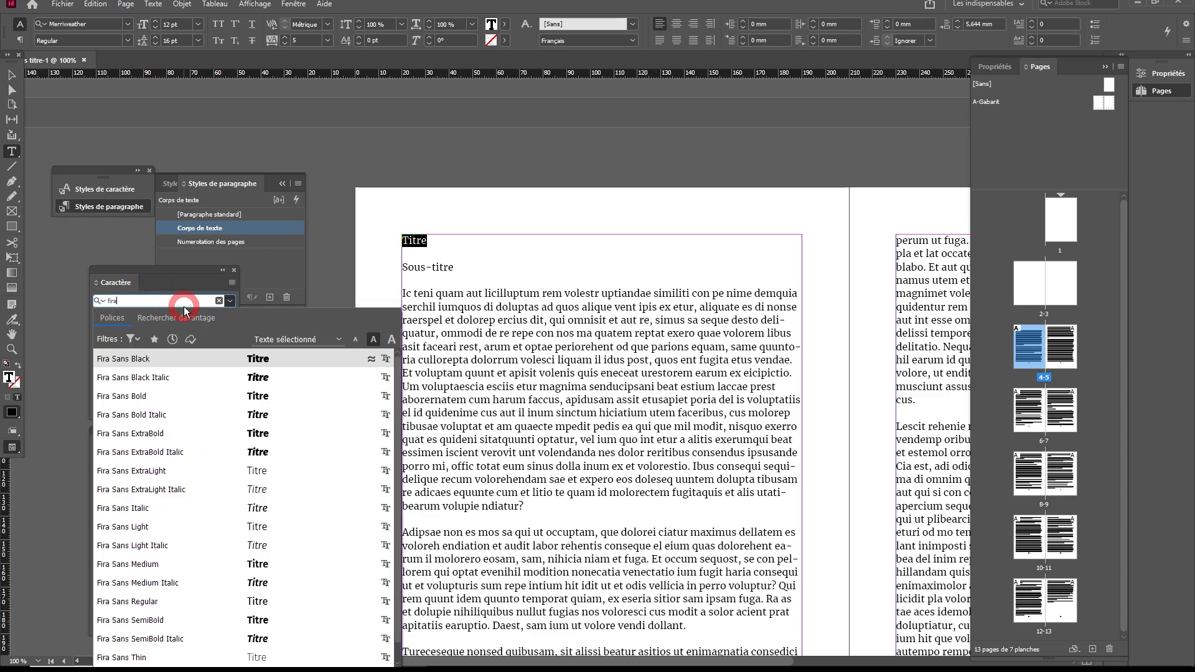
pyautogui.click(143, 396)
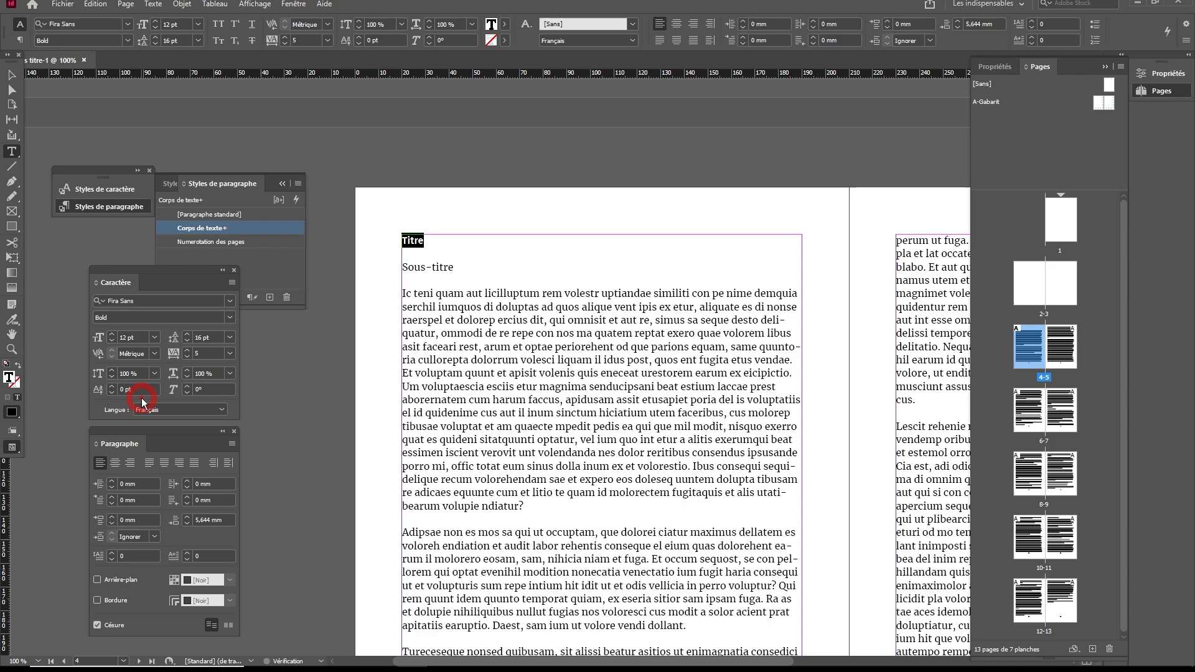
# Step: Set the font size of the "Titre" line to 40 pt
pyautogui.click(112, 337)
pyautogui.click(112, 338)
pyautogui.moveTo(112, 338); pyautogui.dragTo(113, 340)
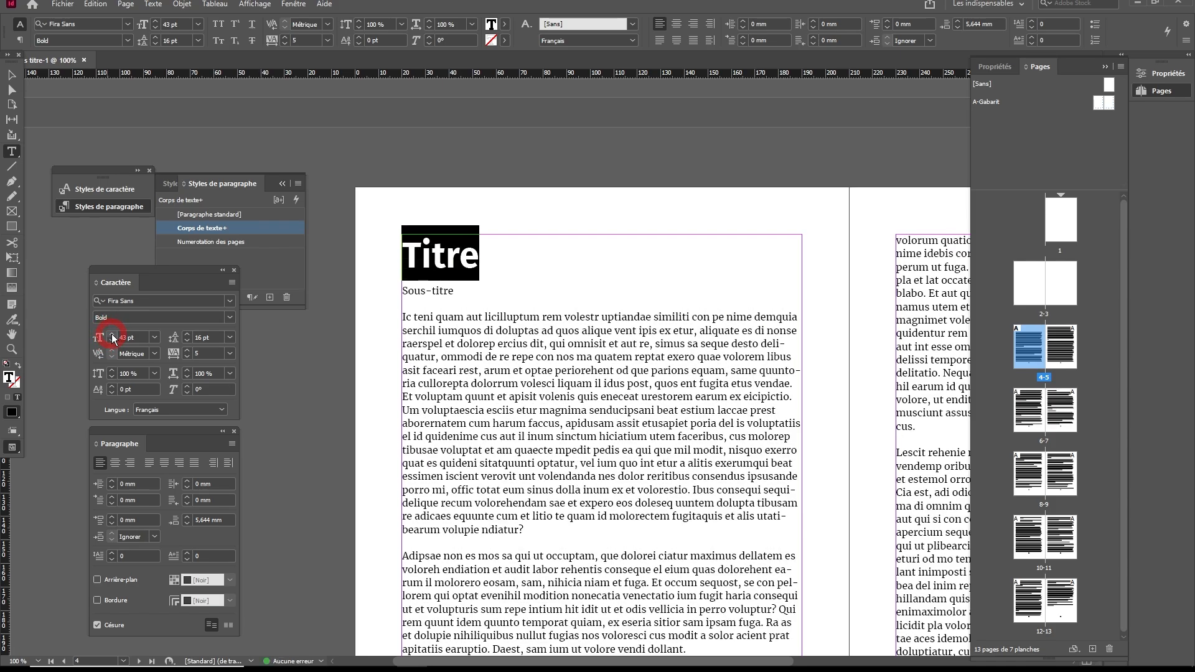
pyautogui.click(113, 344)
pyautogui.click(113, 344)
pyautogui.click(113, 344)
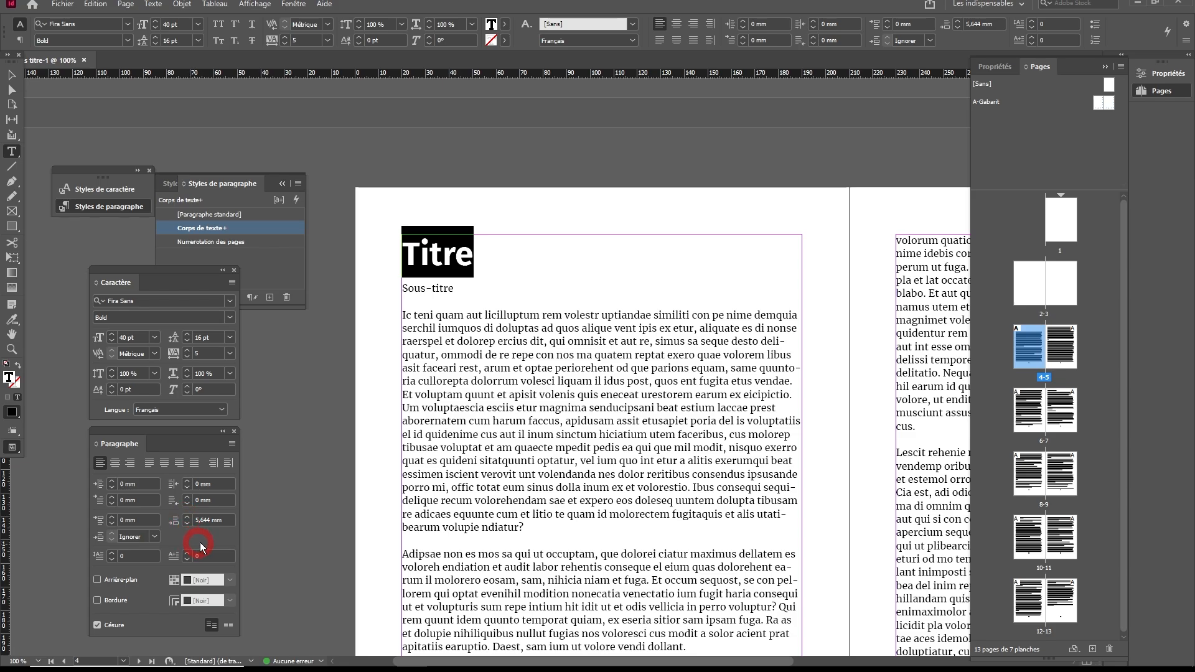
# Step: Set the space after the "Titre" paragraph to 32 pt
pyautogui.moveTo(231, 521); pyautogui.dragTo(185, 520)
pyautogui.write('32pt')
pyautogui.press('Return')
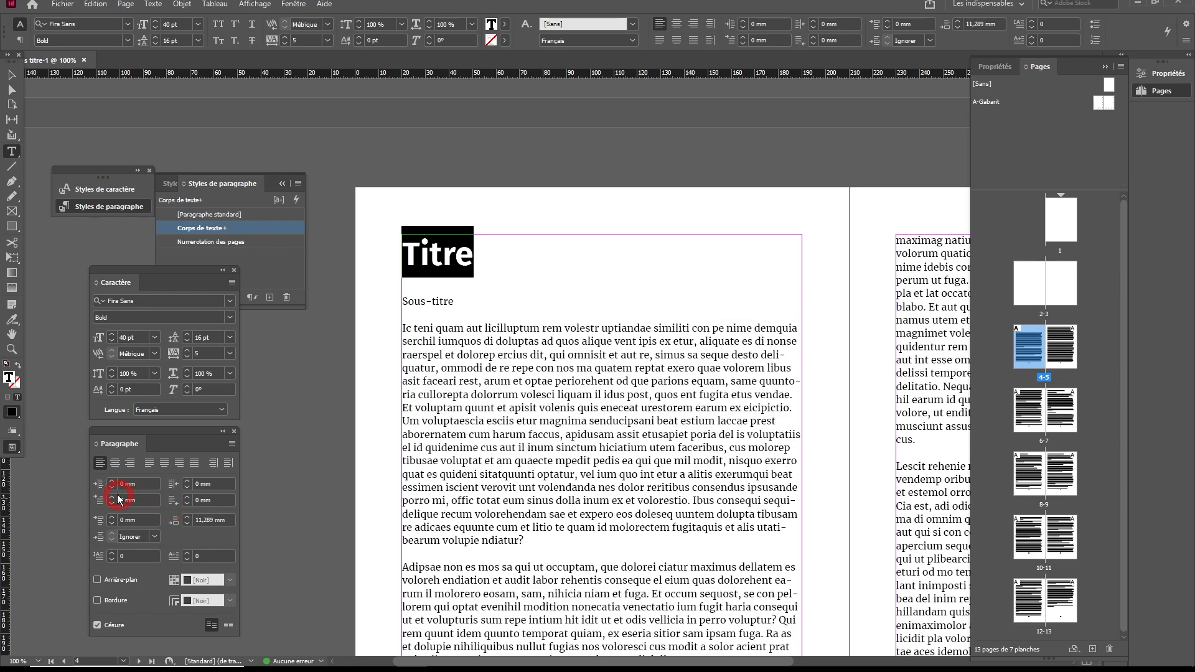
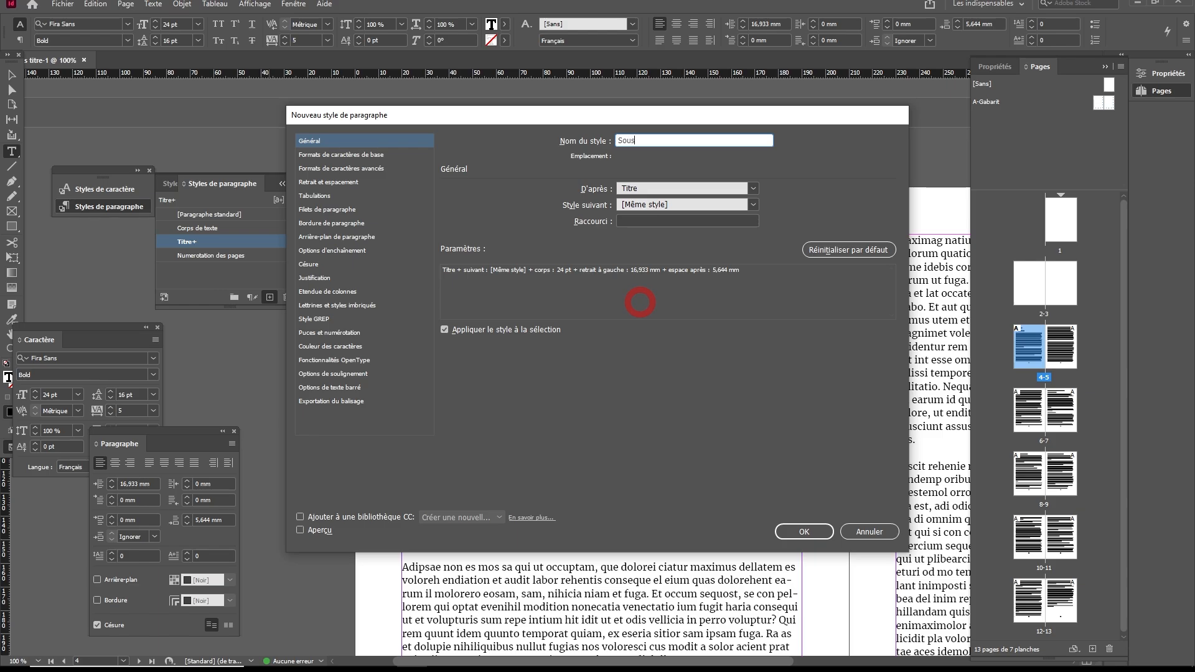
# Step: Create the paragraph style "Sous-titre" based on Titre and apply it to the selected subtitle
pyautogui.click(629, 190)
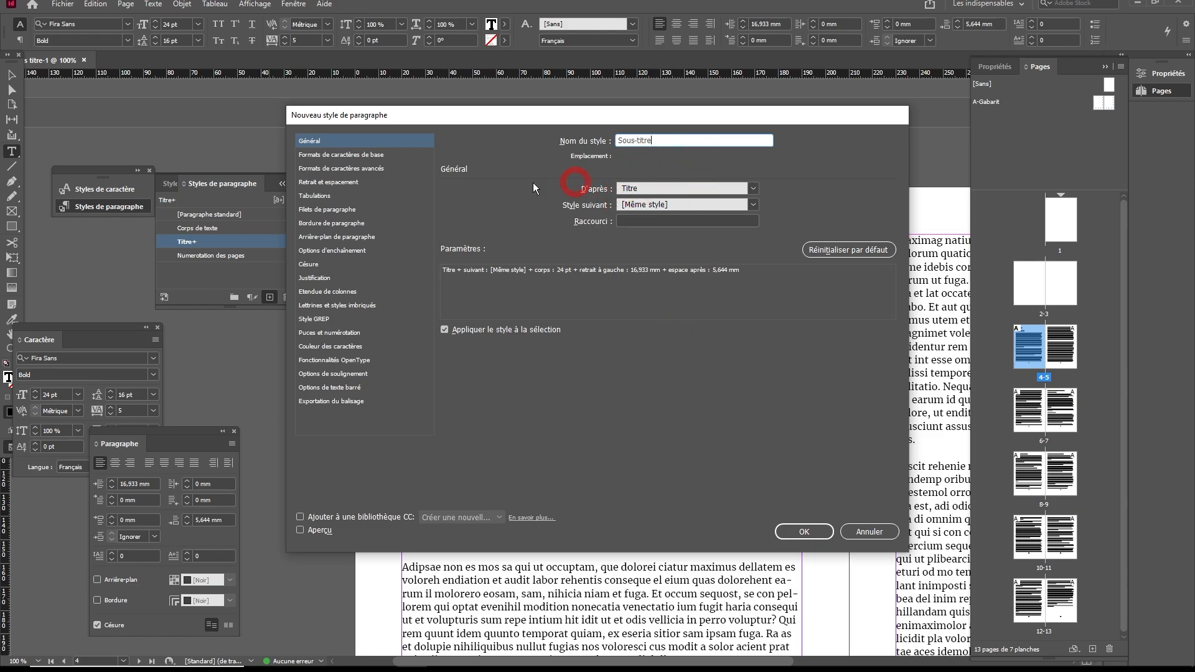
pyautogui.click(188, 243)
pyautogui.click(233, 227)
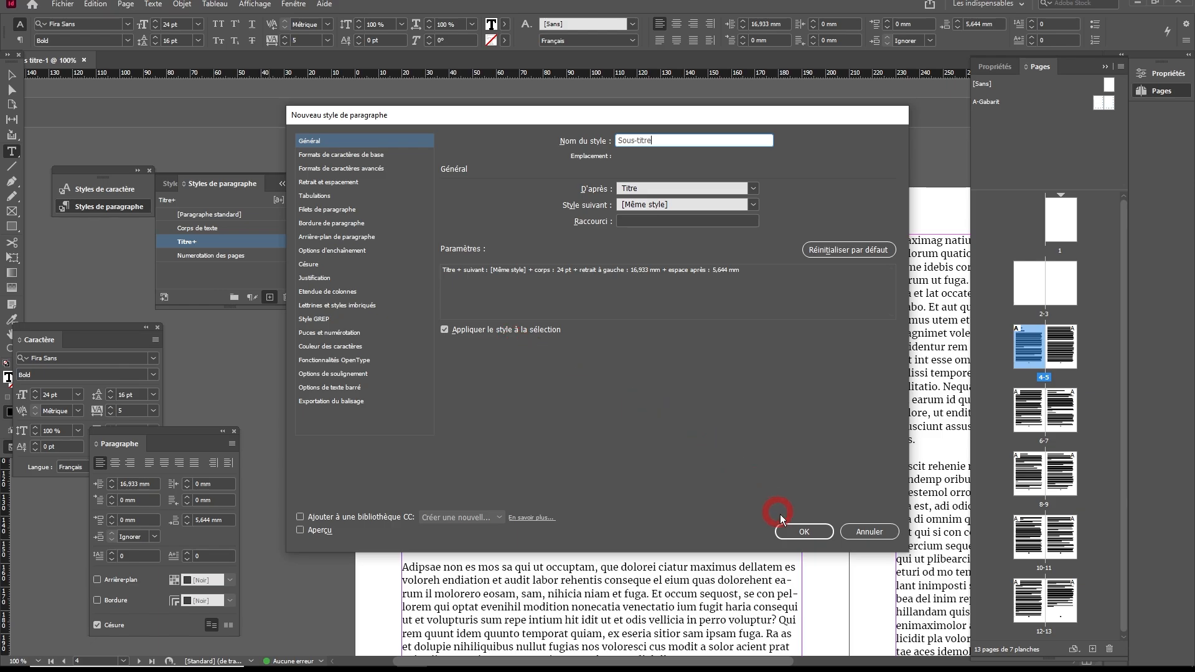
pyautogui.click(799, 532)
pyautogui.click(536, 298)
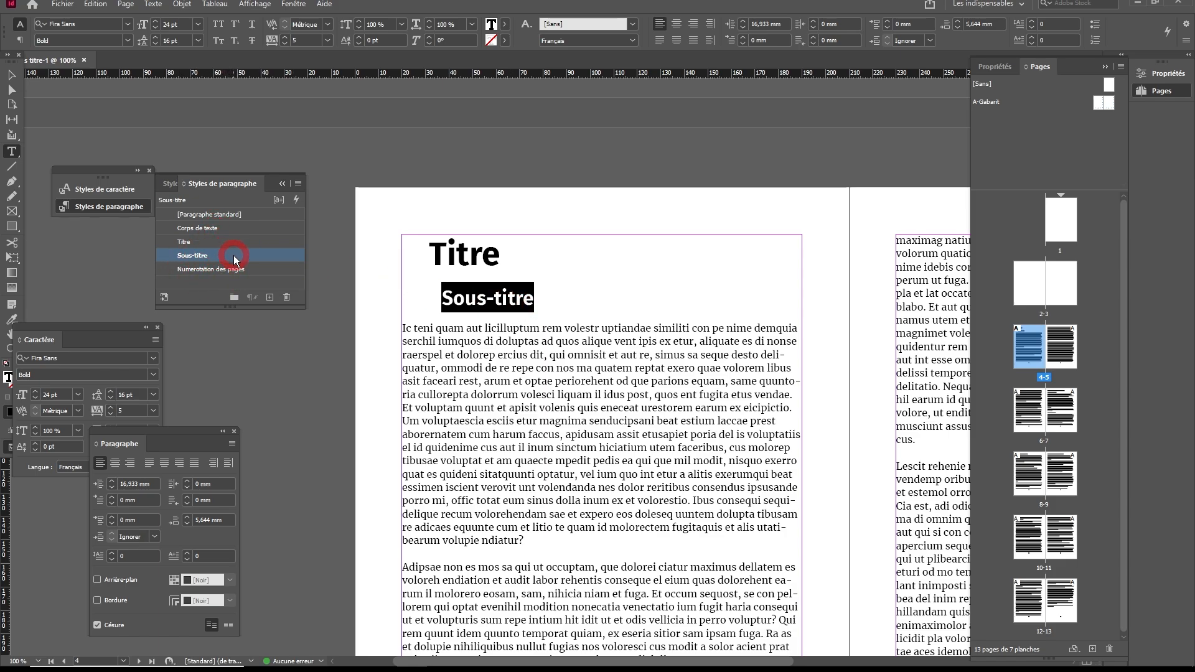
# Step: With no text selected, change the "Titre" paragraph style so that it is based on [Aucun style]
pyautogui.hotkey('ctrl', 'shift', 'a')
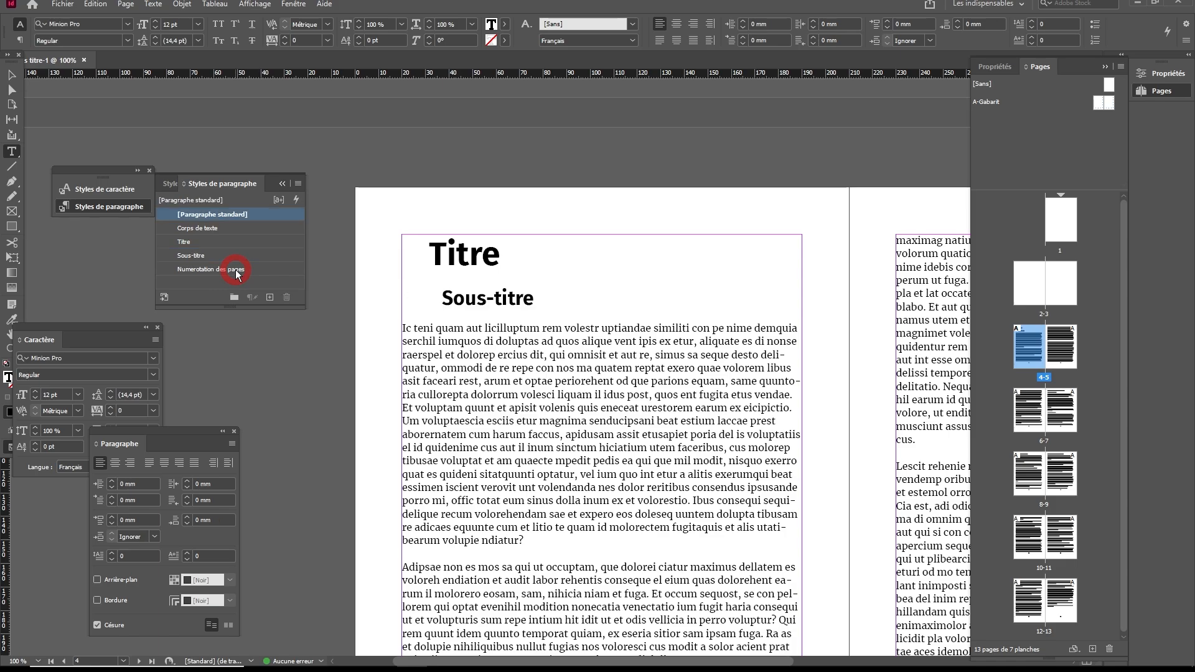
pyautogui.doubleClick(187, 244)
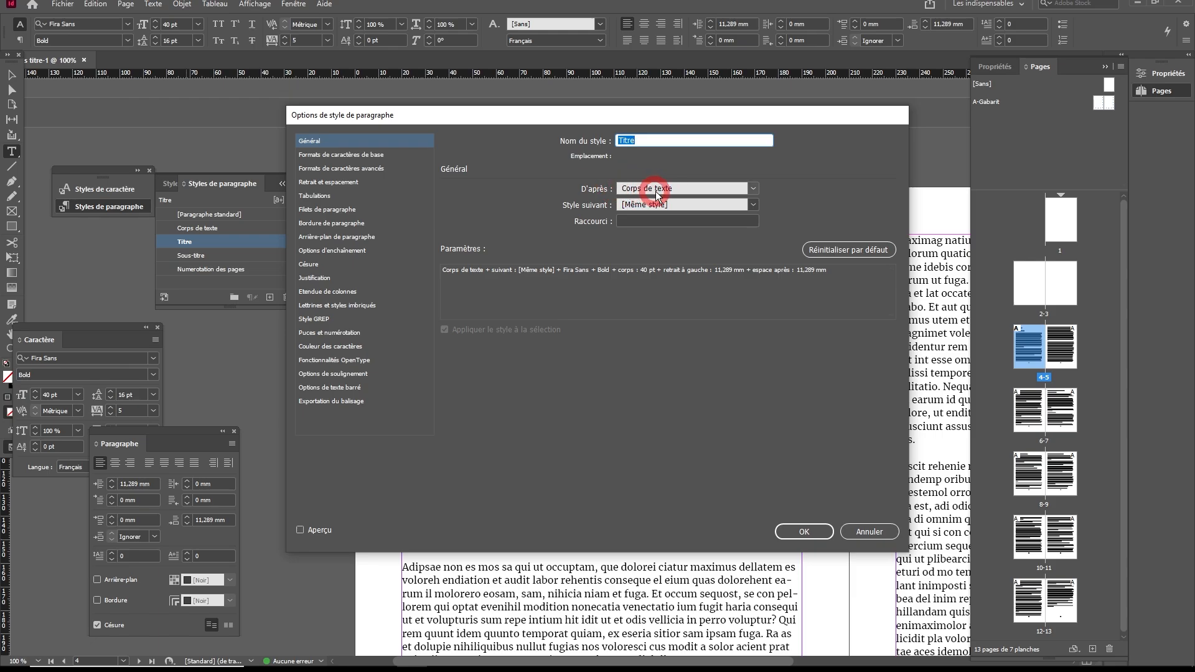
pyautogui.click(752, 188)
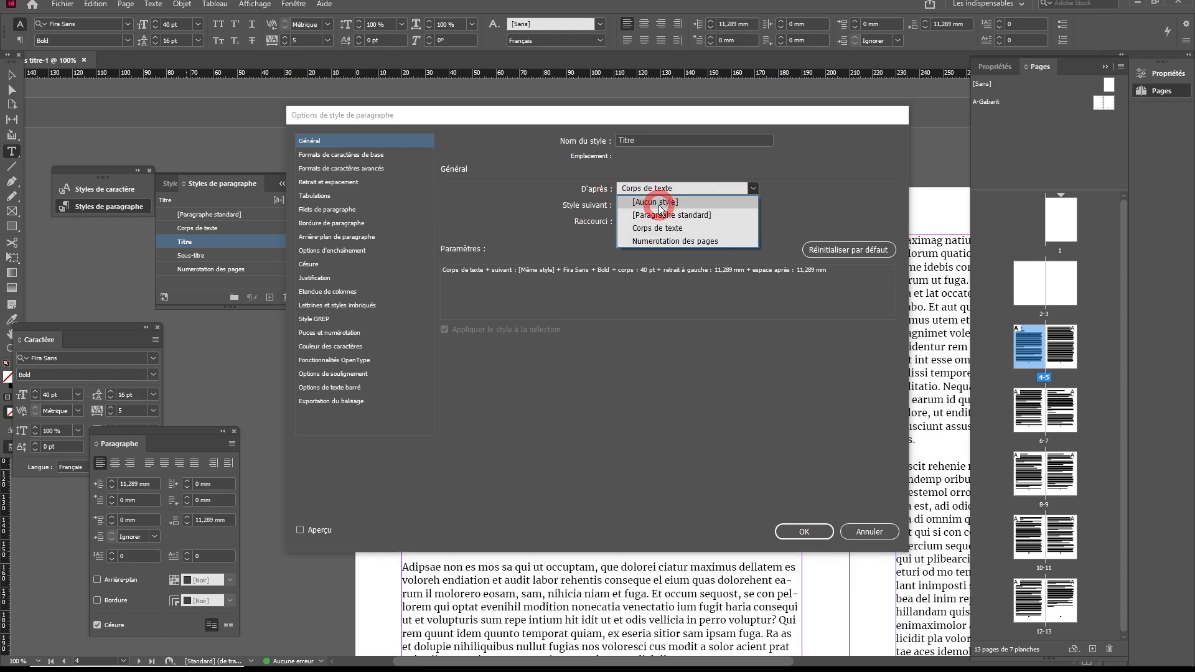
pyautogui.click(661, 208)
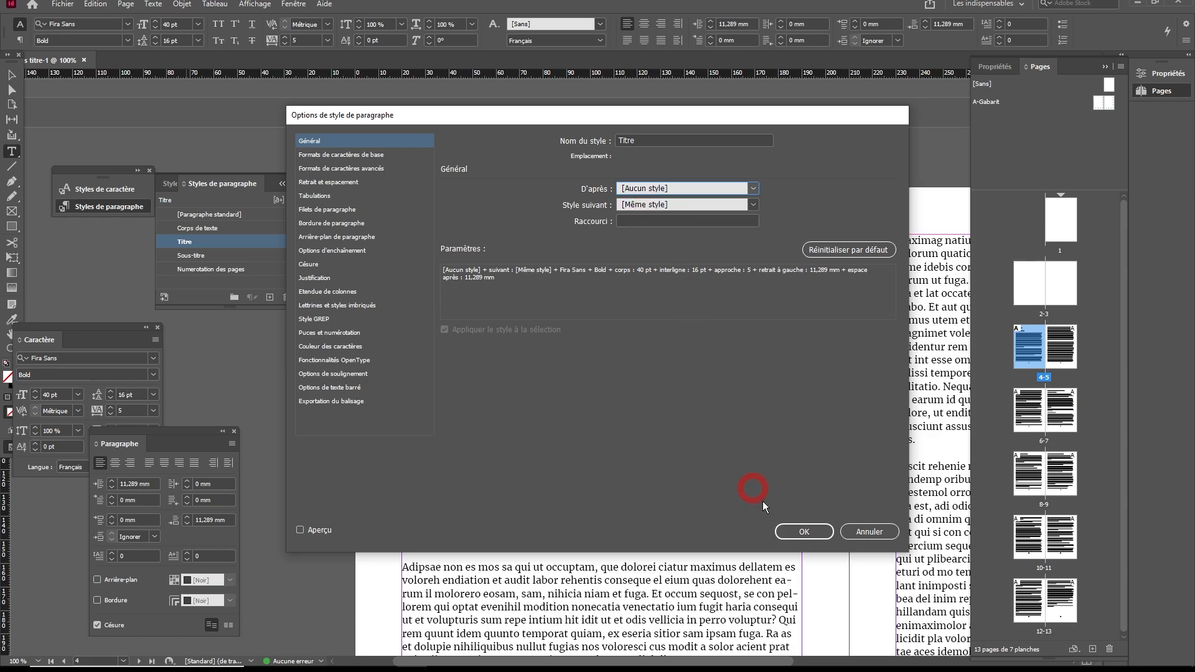
pyautogui.click(804, 530)
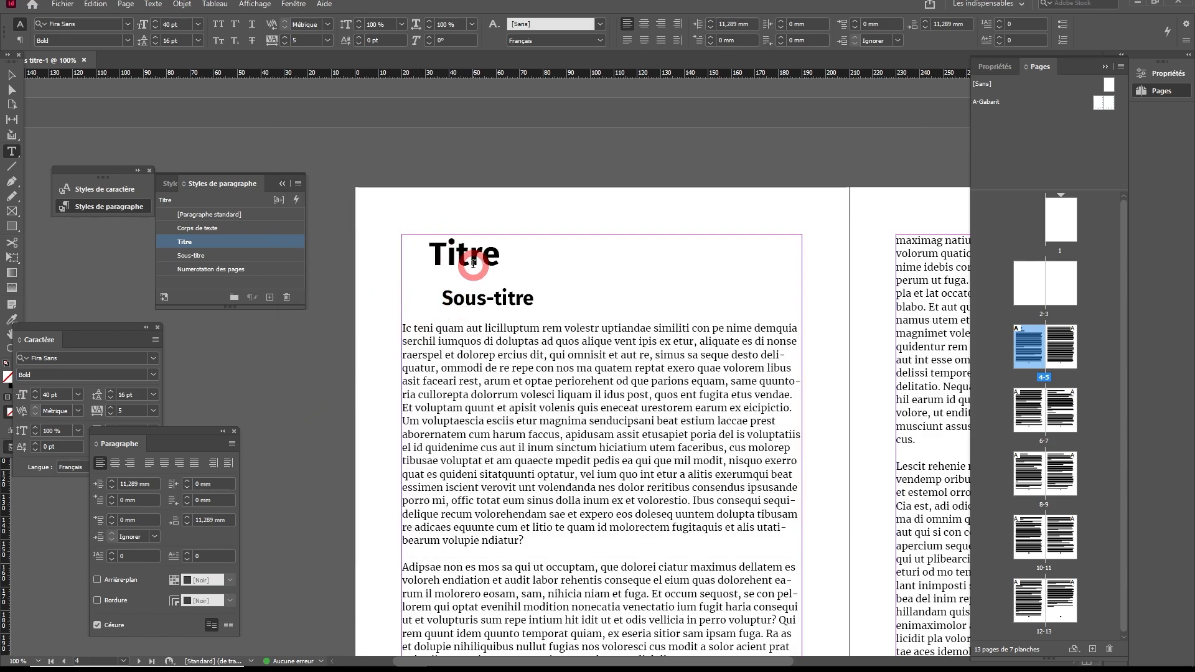
pyautogui.click(582, 410)
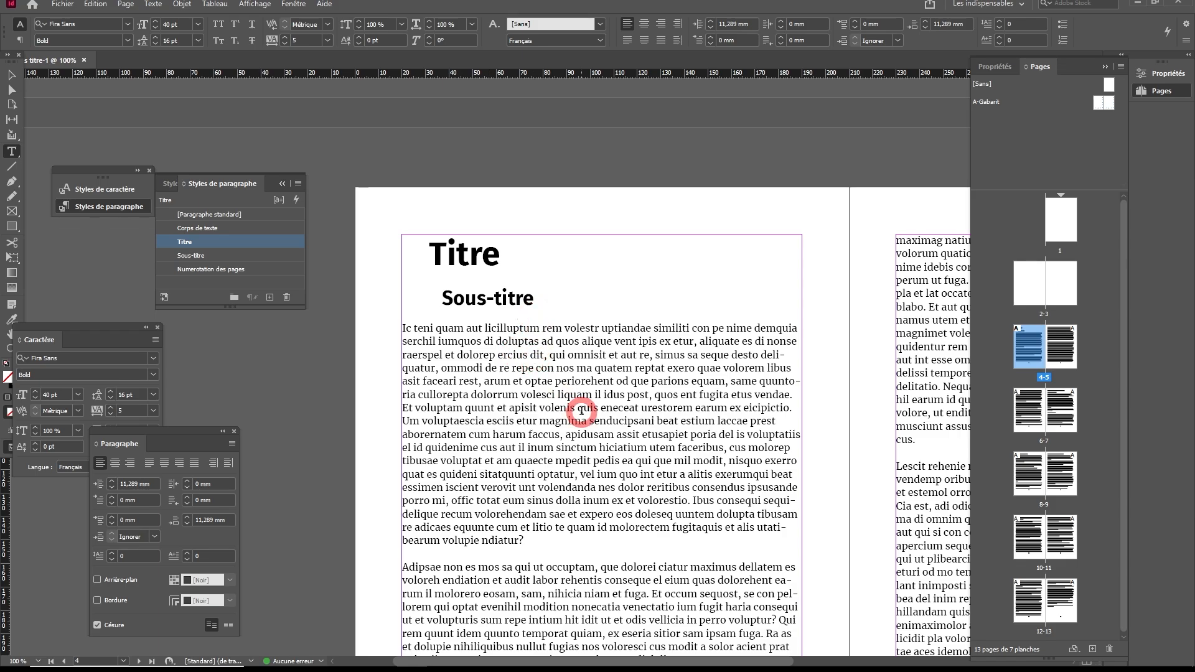
pyautogui.scroll(-6, 597, 392)
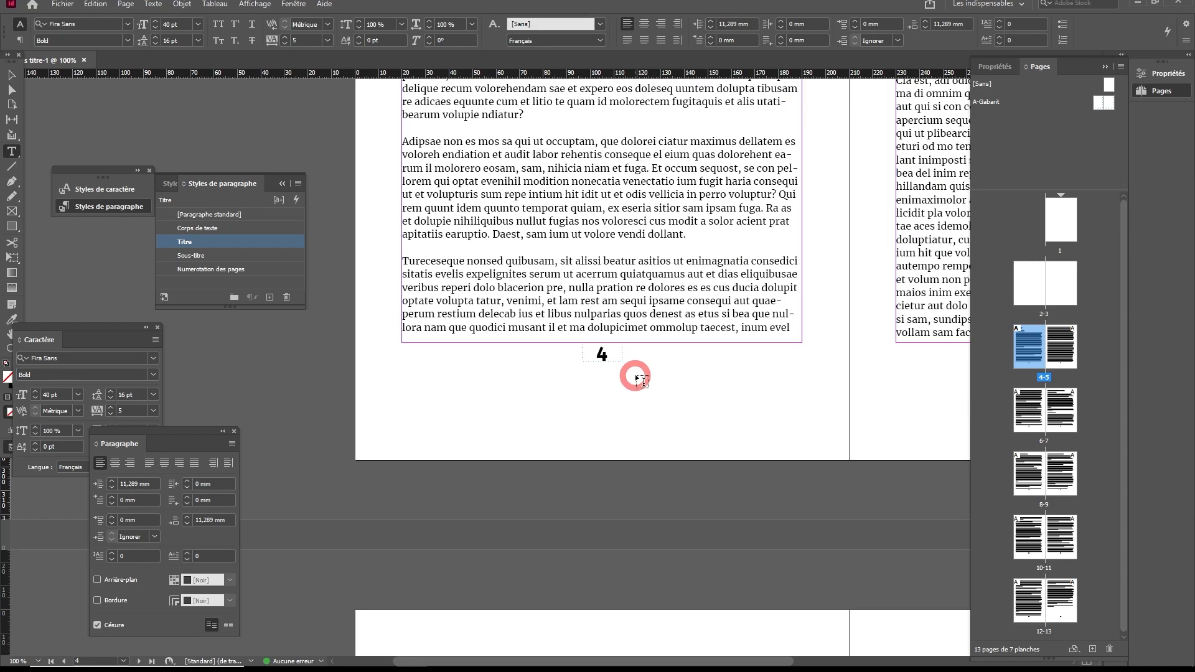
pyautogui.scroll(-18, 636, 378)
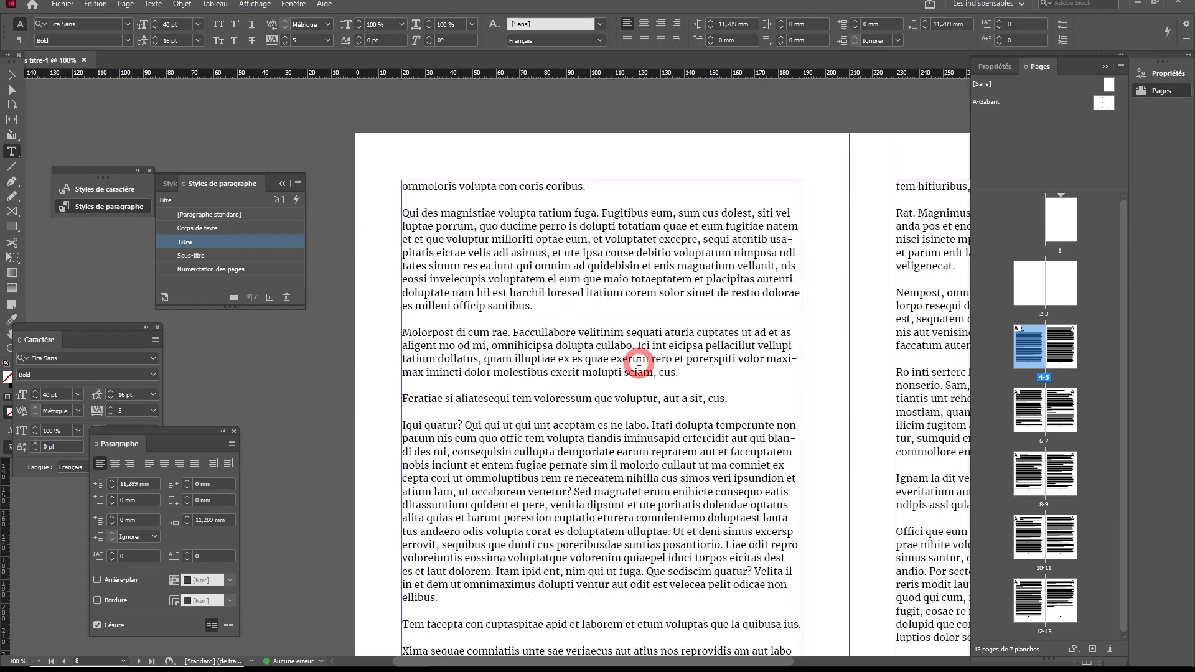
pyautogui.scroll(15, 638, 361)
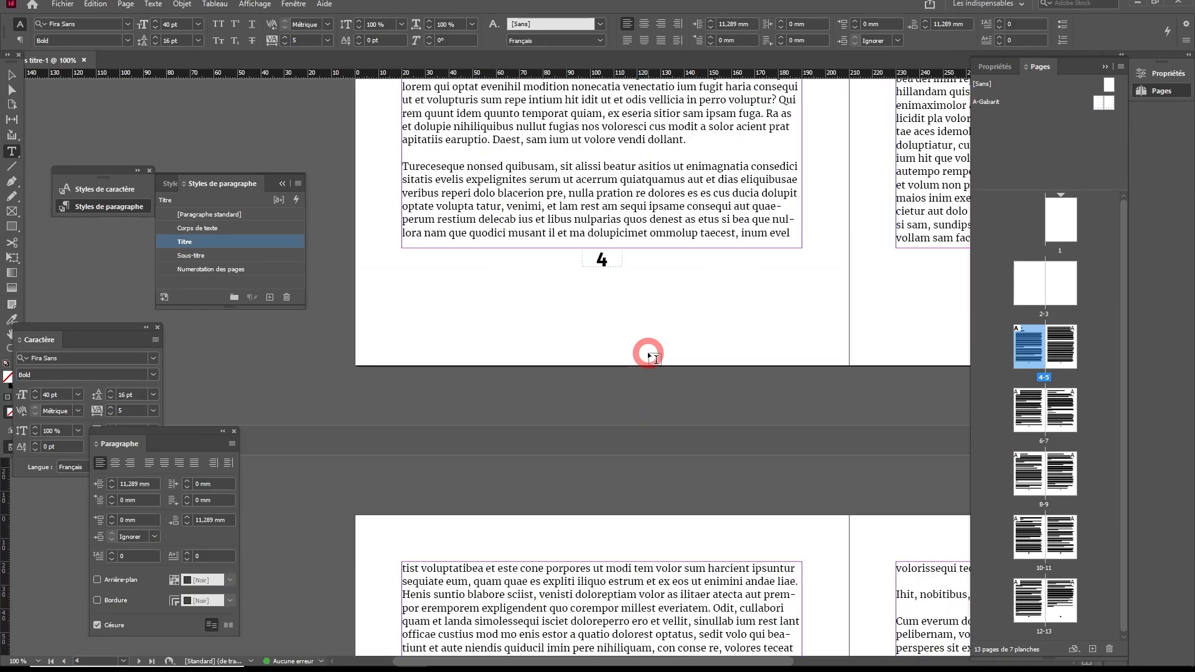
# Step: Delete the "Titre" and "Sous-titre" lines at the start of page 4 and show the hidden characters
pyautogui.scroll(-3, 648, 356)
pyautogui.scroll(-2, 647, 358)
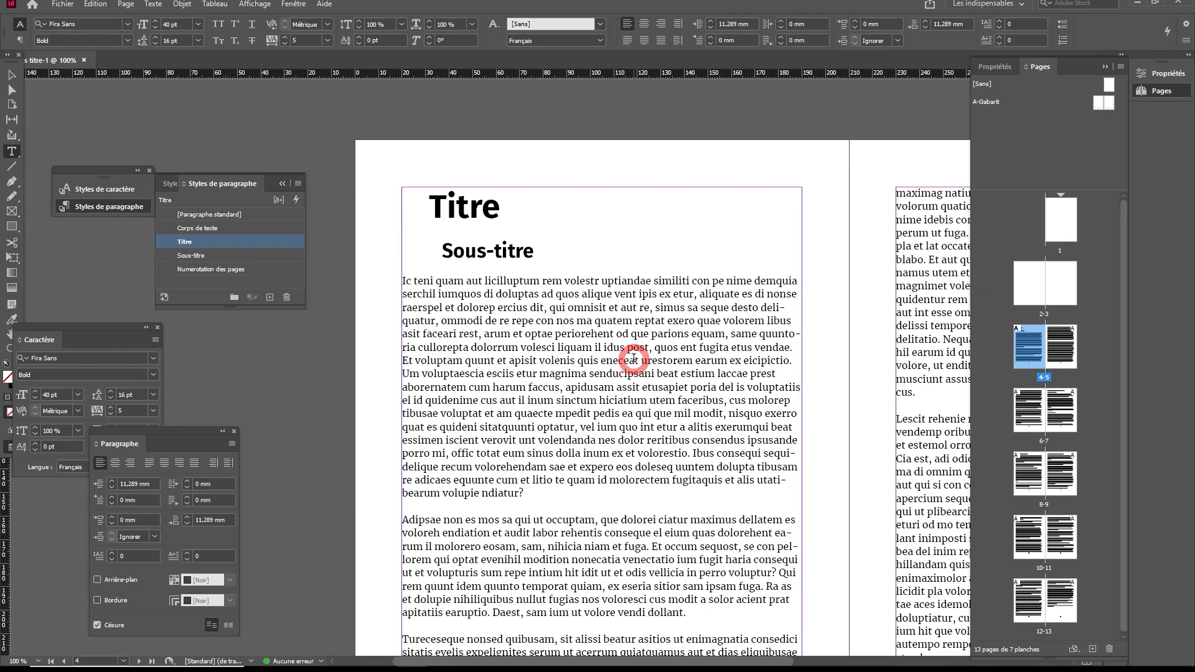
pyautogui.moveTo(566, 273); pyautogui.dragTo(407, 206)
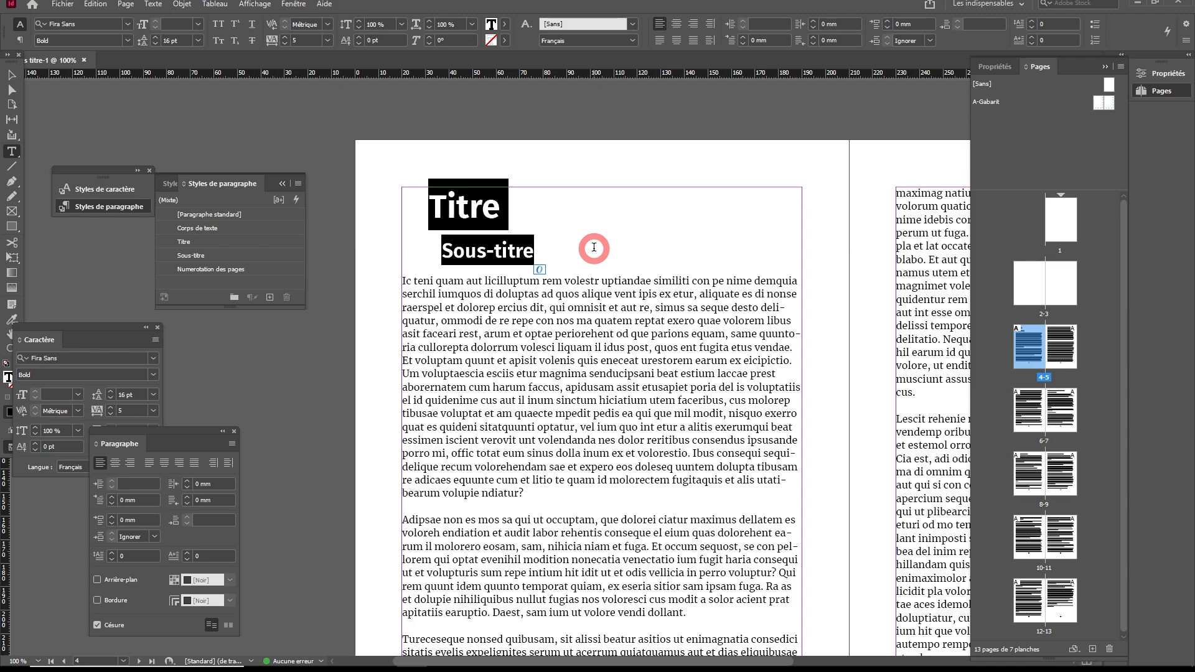
pyautogui.press('BackSpace')
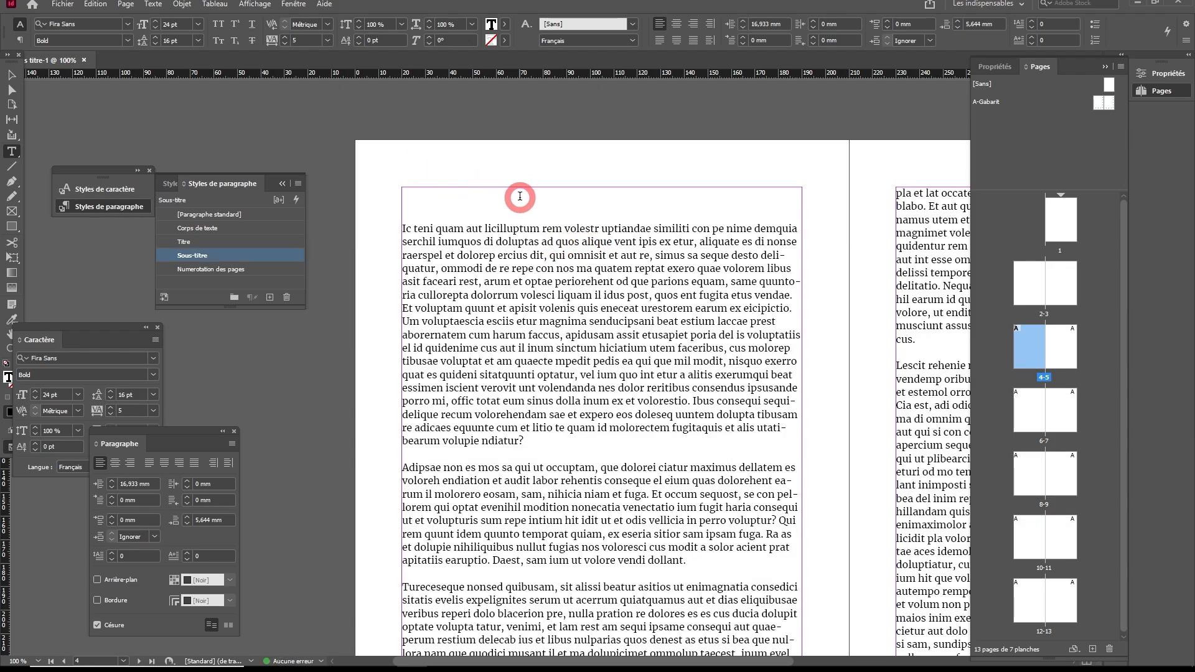
pyautogui.press('Delete')
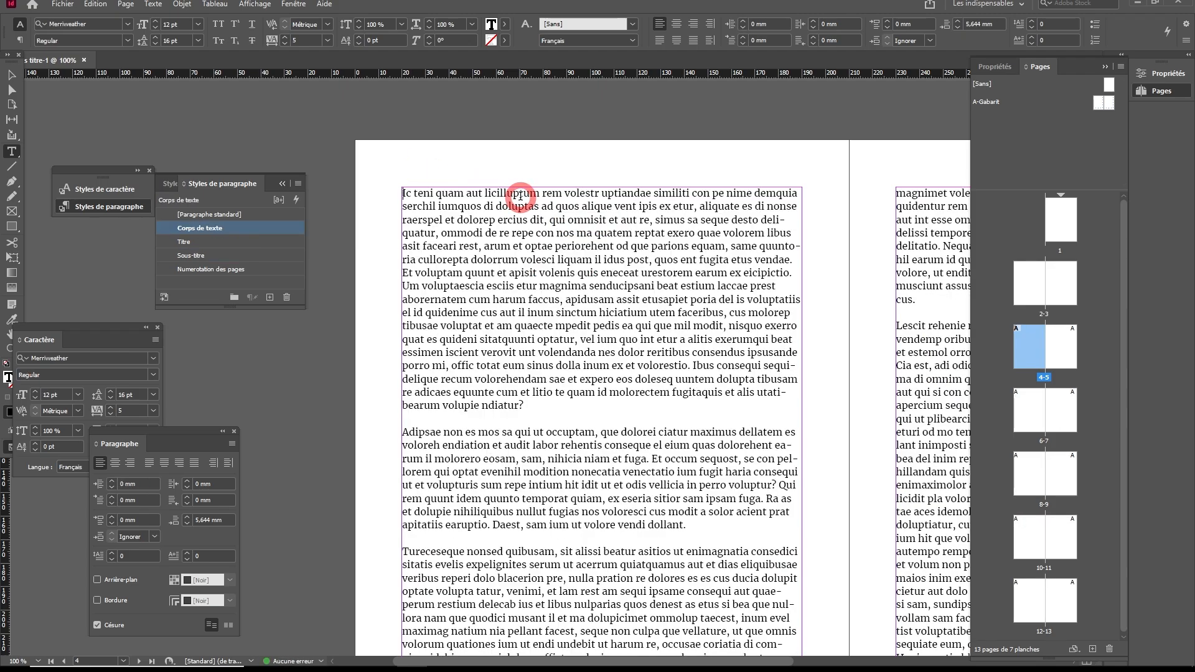
pyautogui.click(161, 5)
pyautogui.click(240, 432)
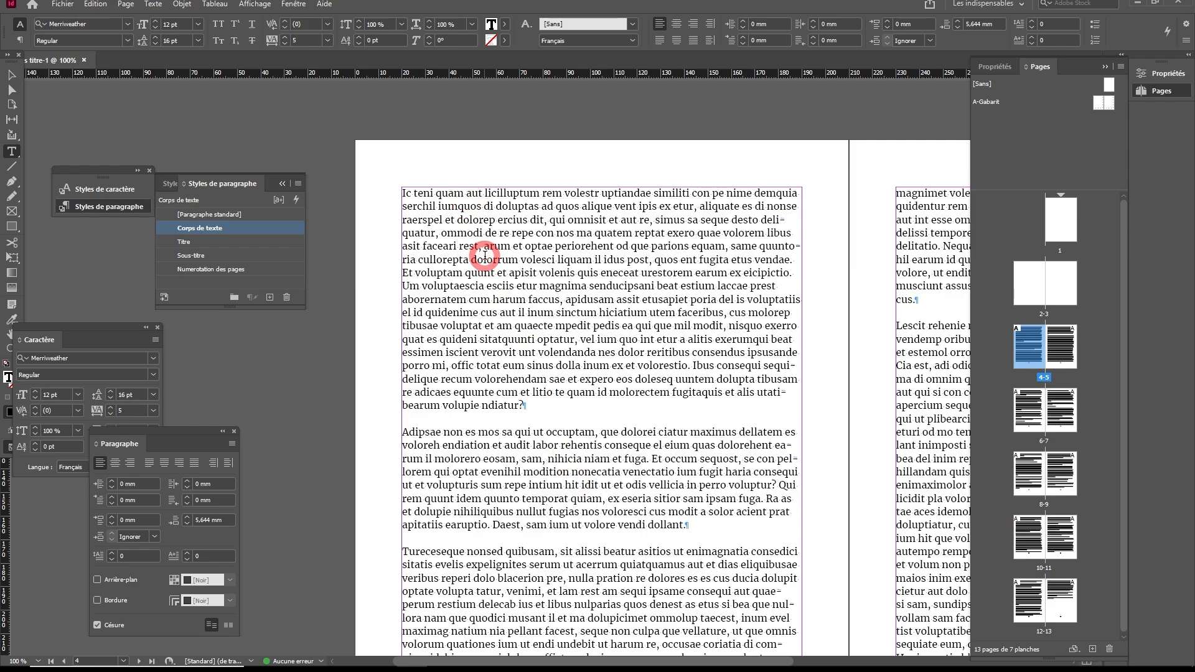
# Step: Split "Ic teni quam" into its own paragraph, capitalize the following "Aut", and apply the Titre style to the new heading
pyautogui.click(463, 194)
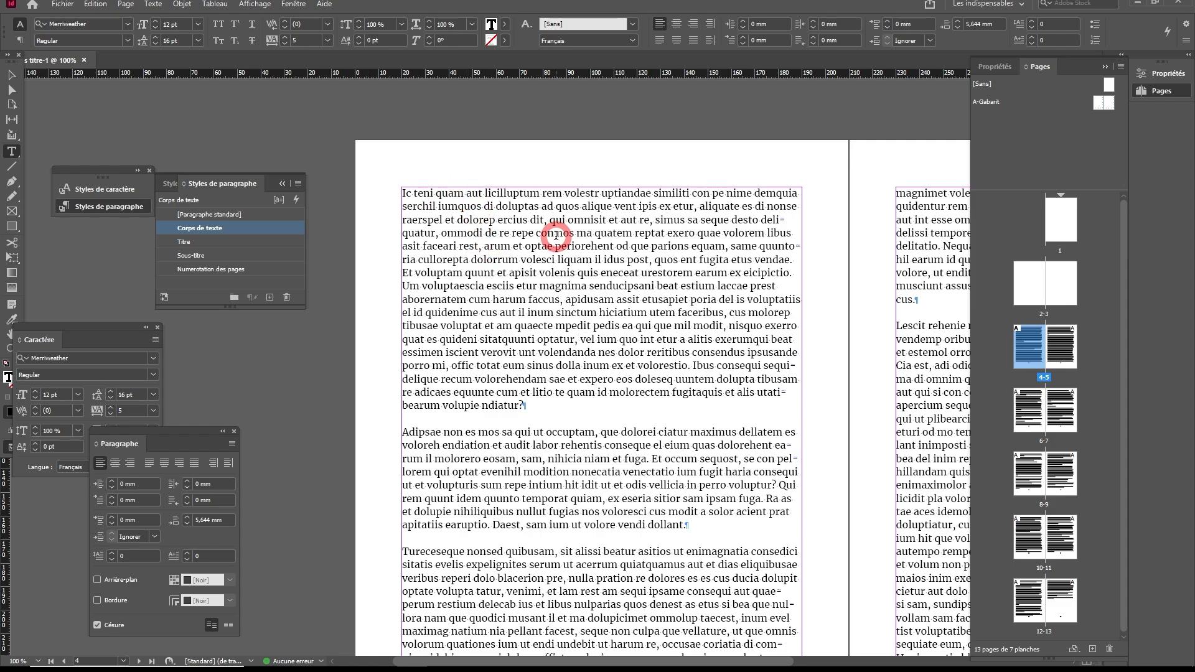
pyautogui.press('Return')
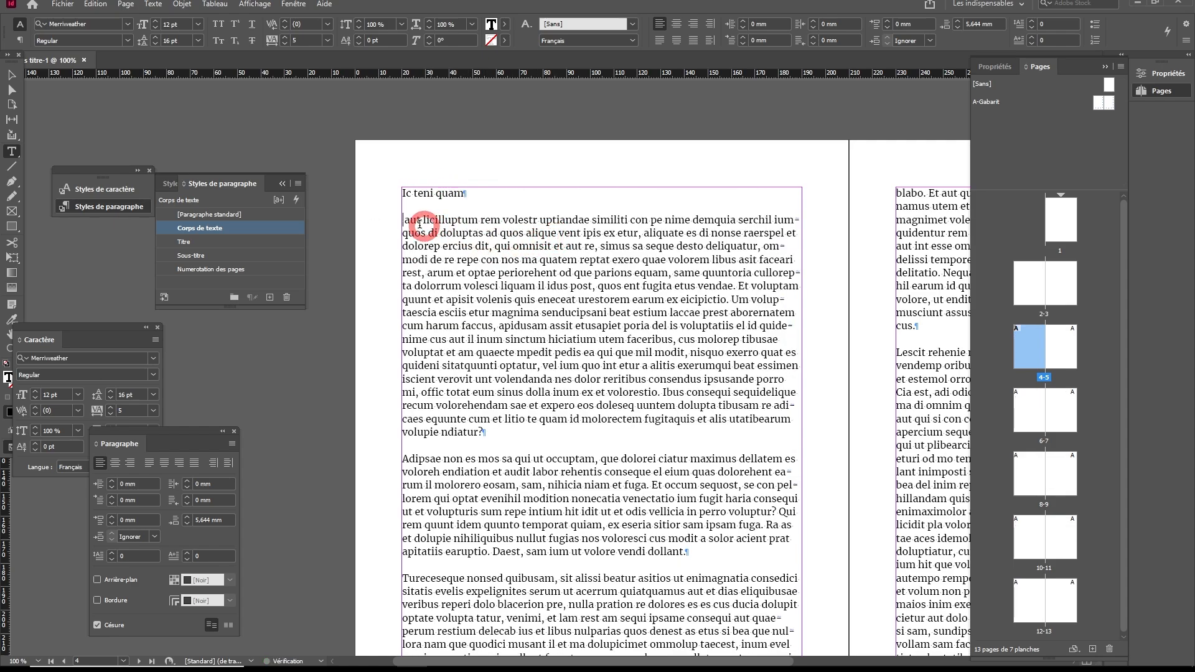
pyautogui.keyDown('shift'); pyautogui.click(408, 221); pyautogui.keyUp('shift')
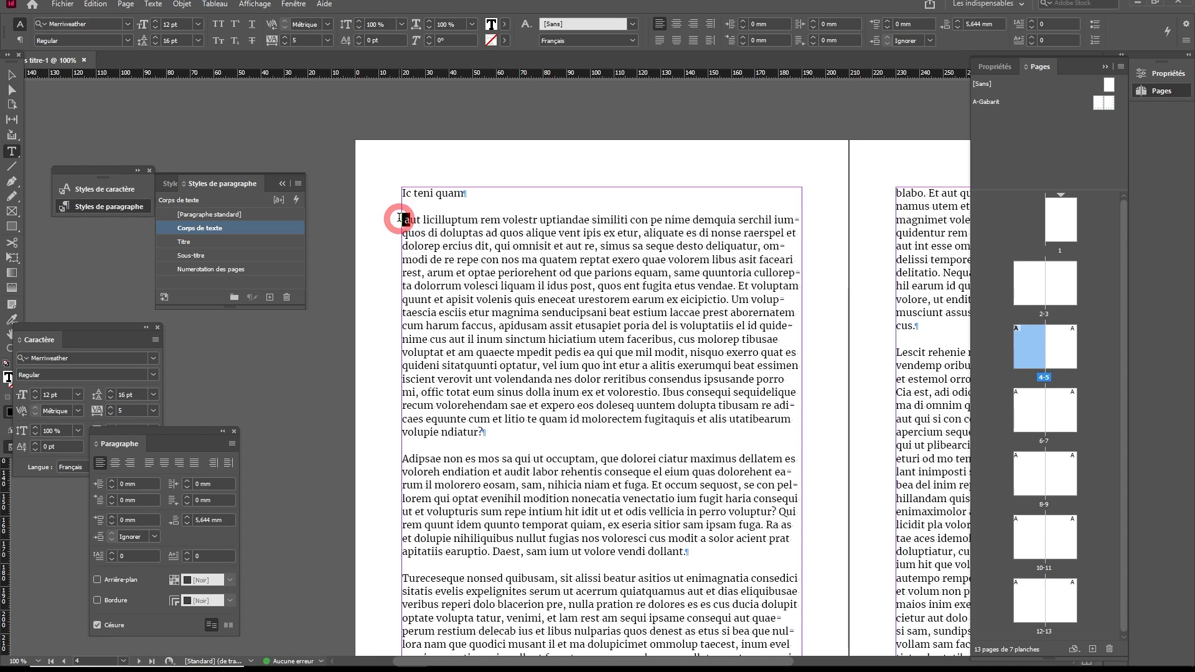
pyautogui.write('A')
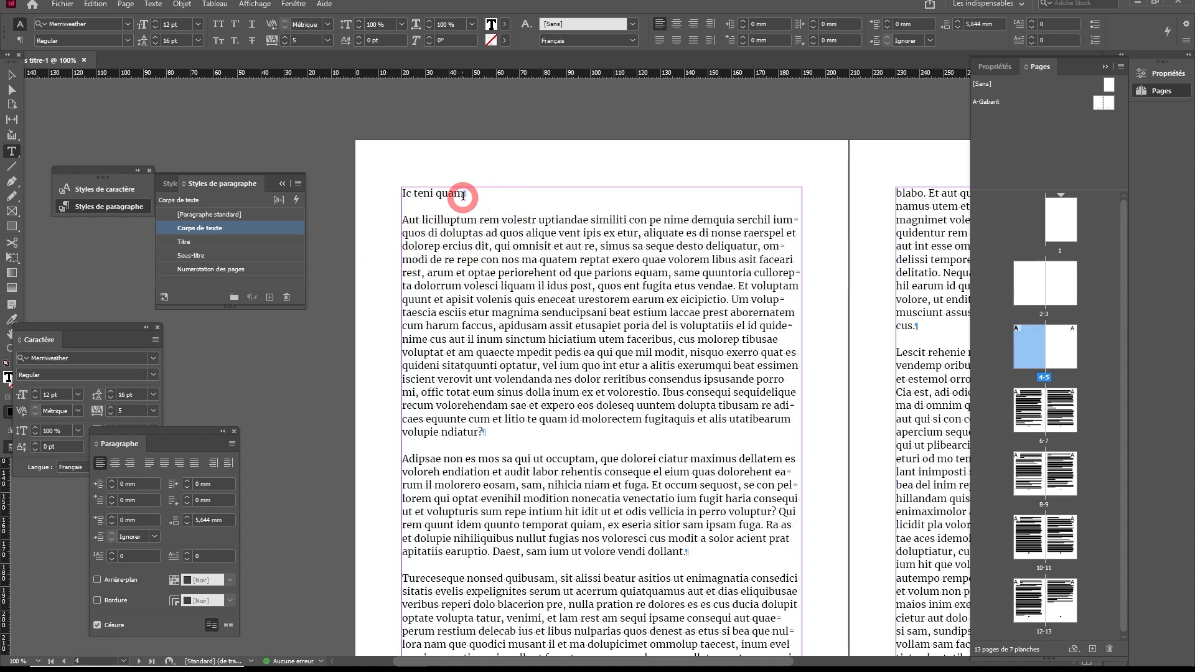
pyautogui.click(183, 245)
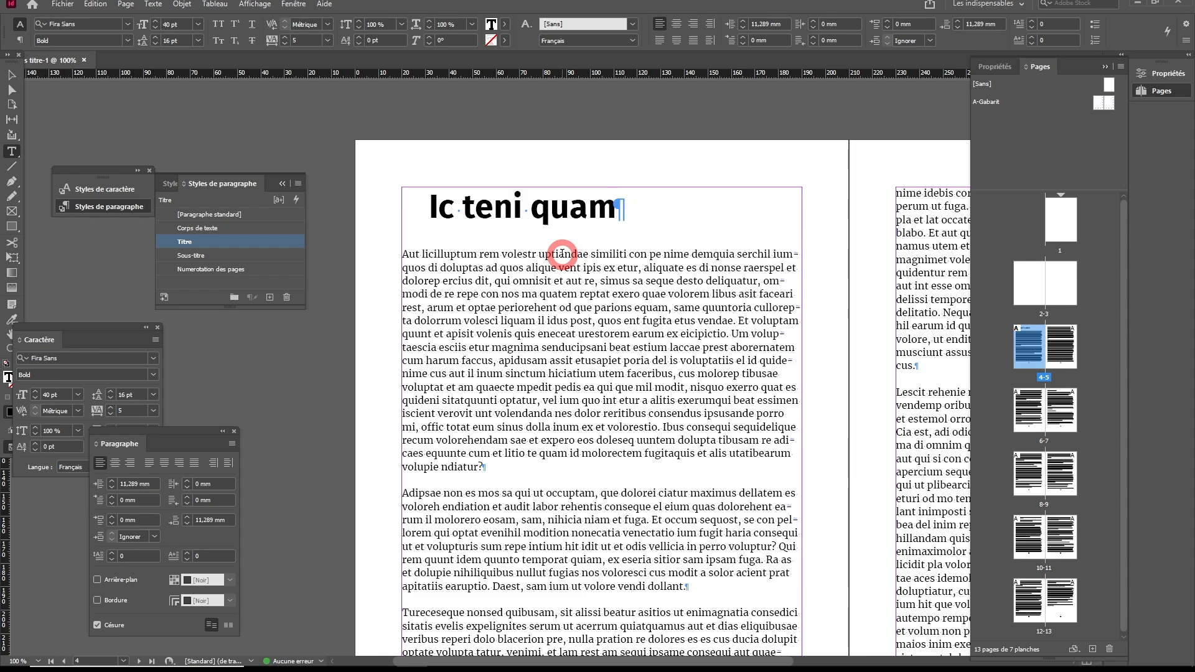
# Step: Split "Aut licilluptum" into its own paragraph, start the following text with "Rem", and apply the Sous-titre style to it
pyautogui.click(495, 320)
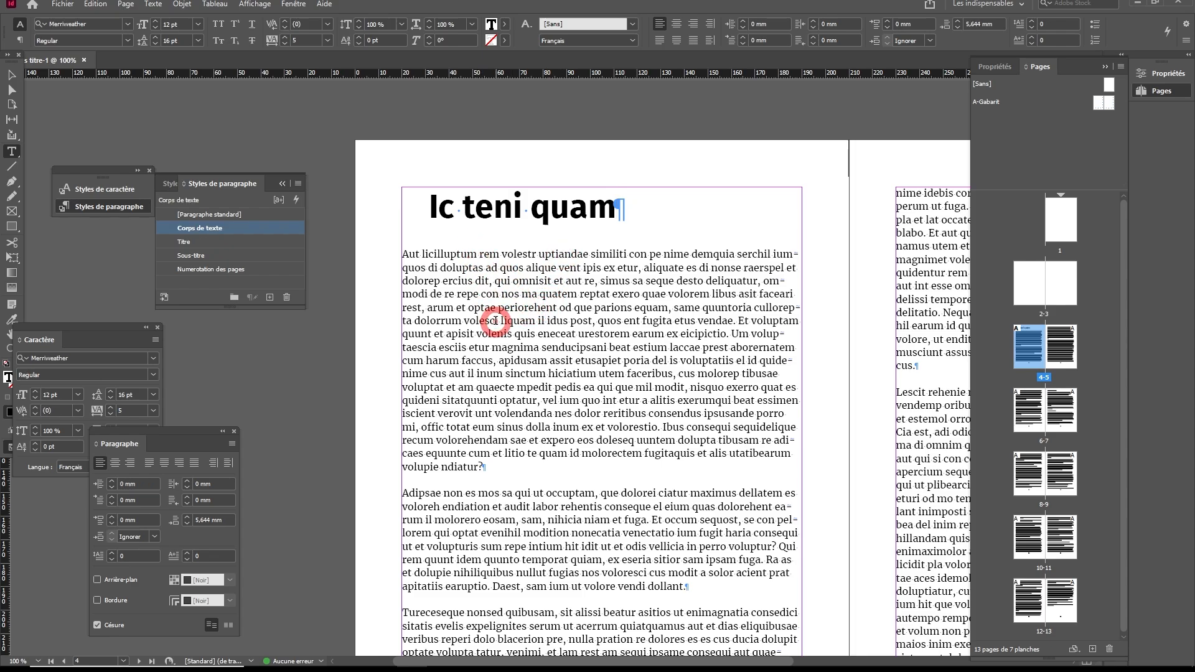
pyautogui.press('Return')
pyautogui.press('Delete')
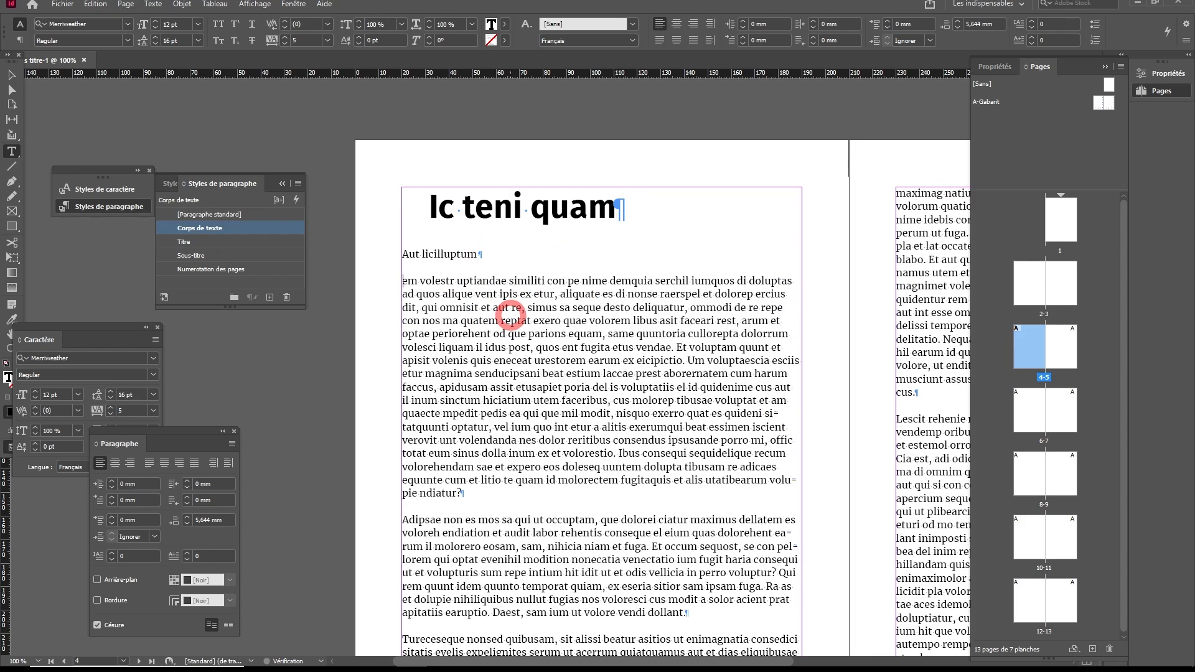
pyautogui.hotkey('ctrl', 'z')
pyautogui.moveTo(487, 254); pyautogui.dragTo(368, 256)
pyautogui.click(189, 256)
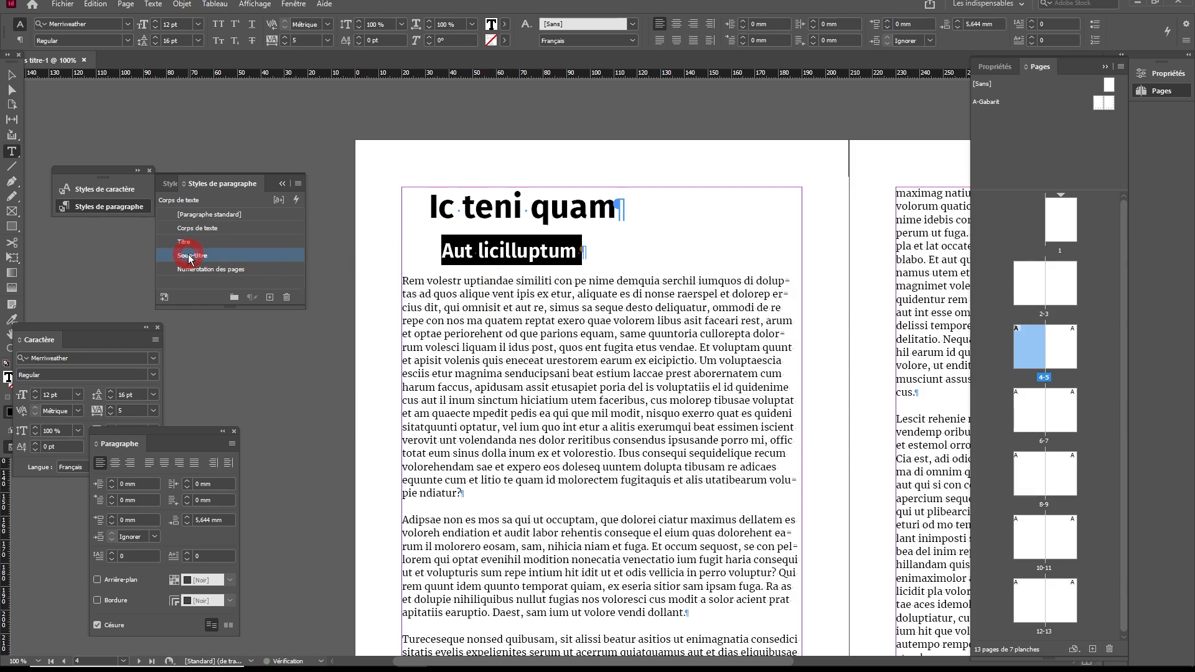
pyautogui.click(522, 305)
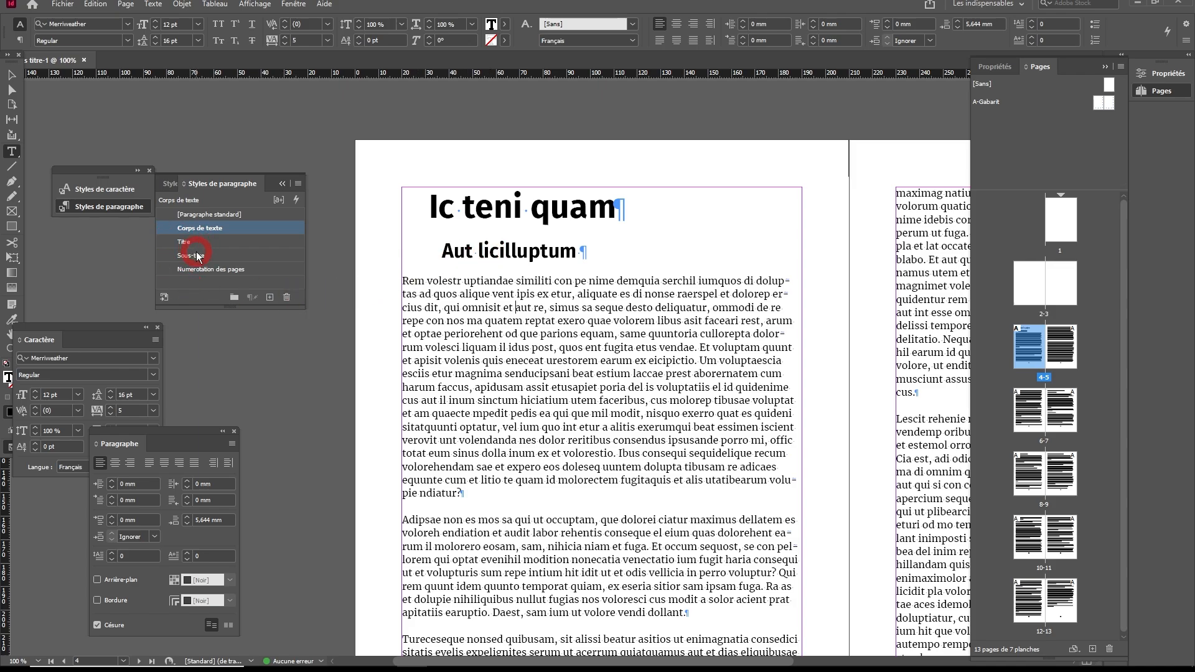
# Step: Edit the Sous-titre paragraph style to use a 70 % tint of [Noir] as its character colour, leaving nothing selected
pyautogui.click(267, 264)
pyautogui.rightClick(210, 258)
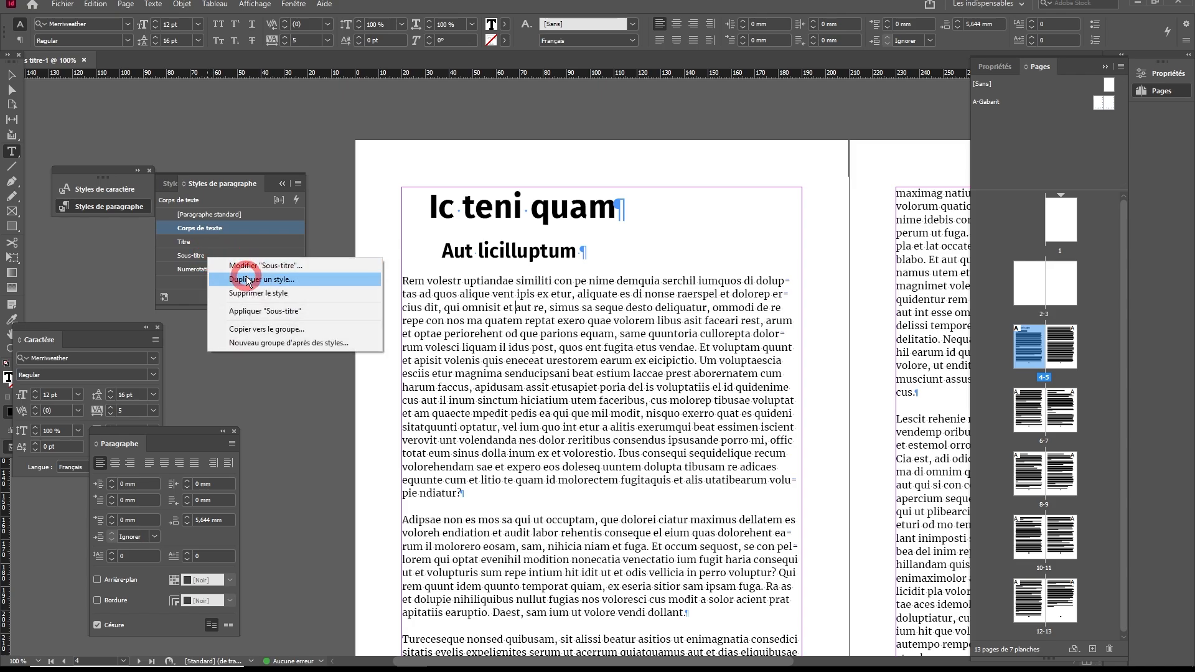
pyautogui.click(252, 269)
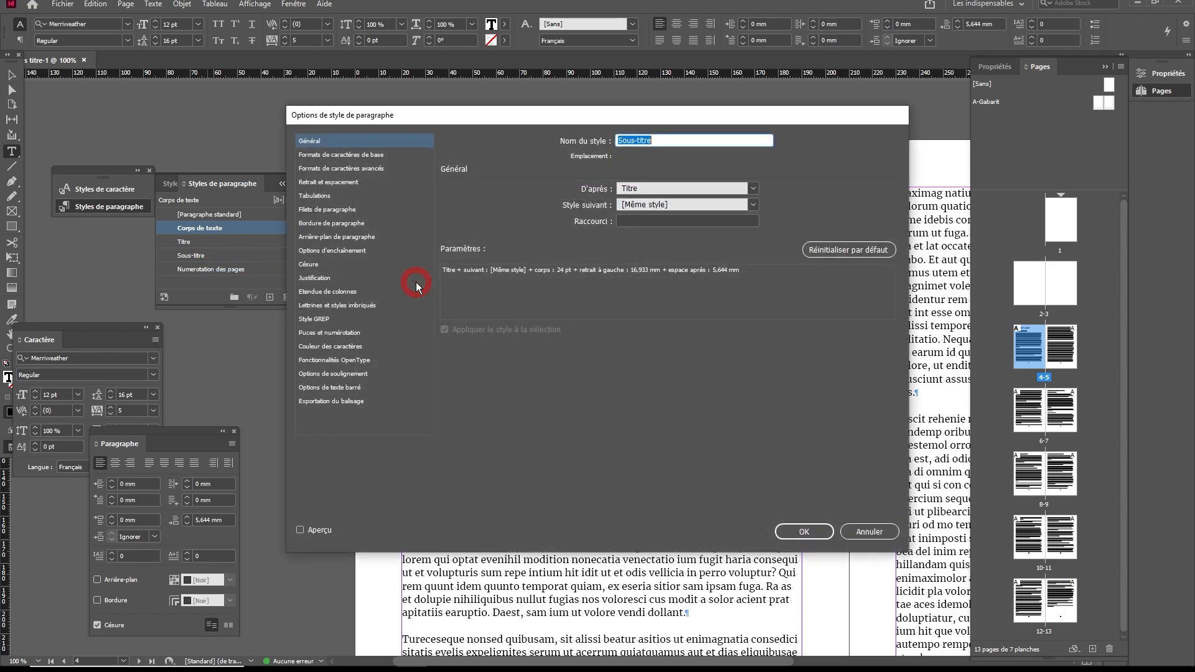
pyautogui.click(317, 267)
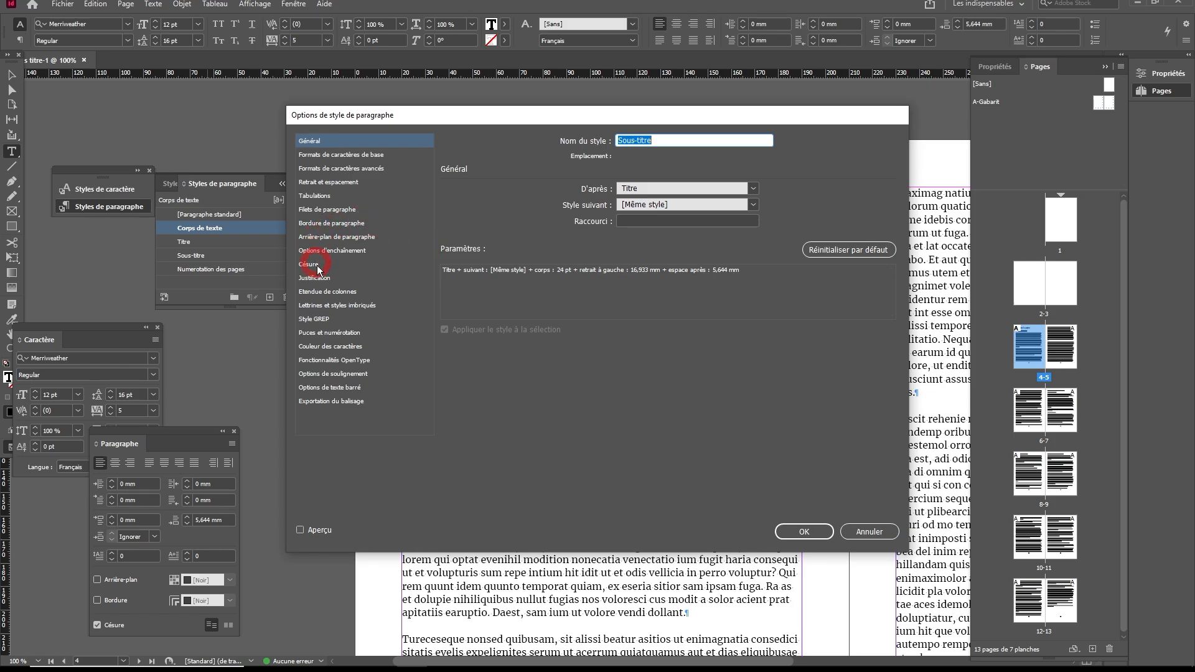
pyautogui.click(340, 348)
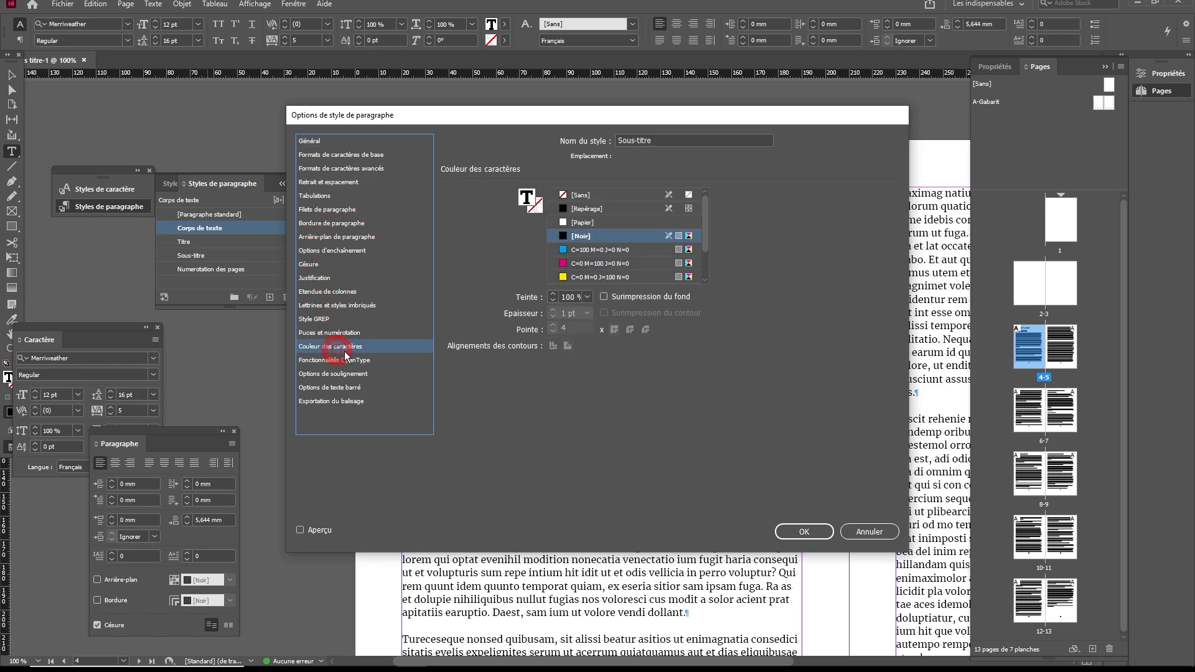
pyautogui.click(587, 297)
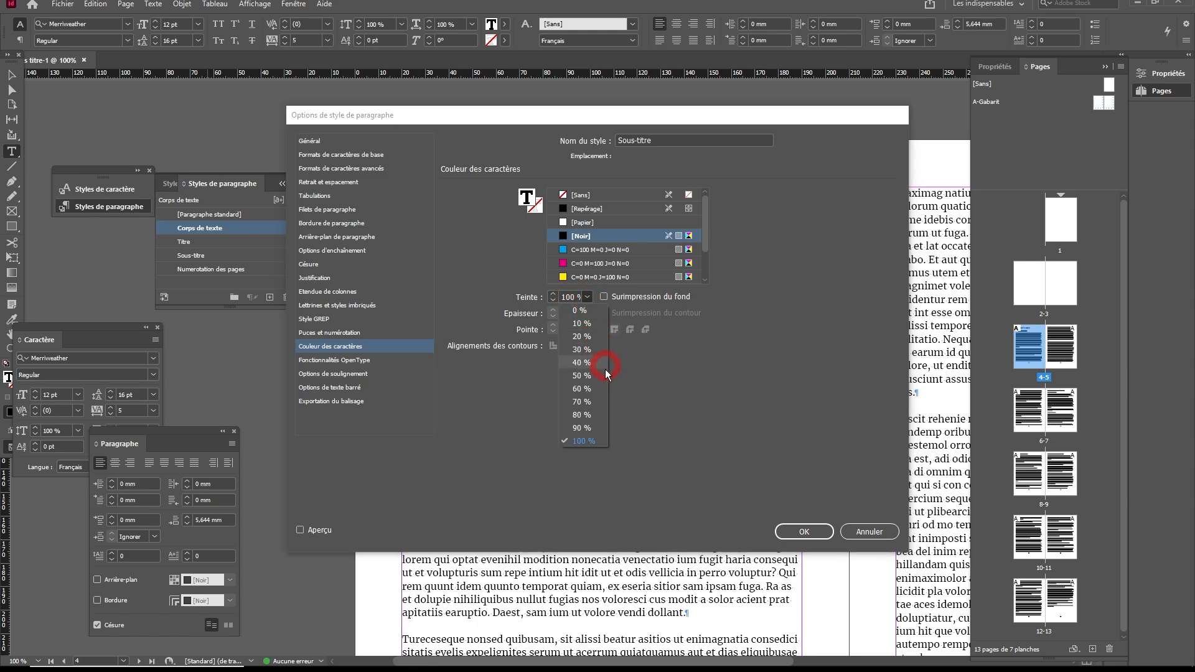
pyautogui.click(592, 402)
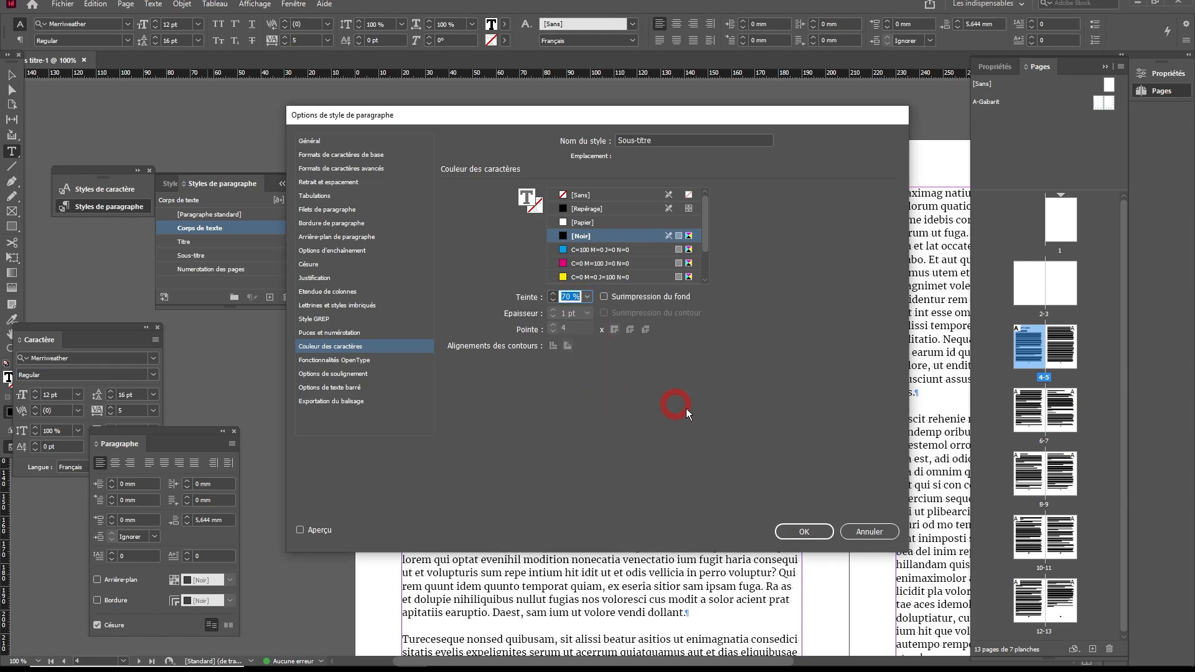
pyautogui.click(809, 533)
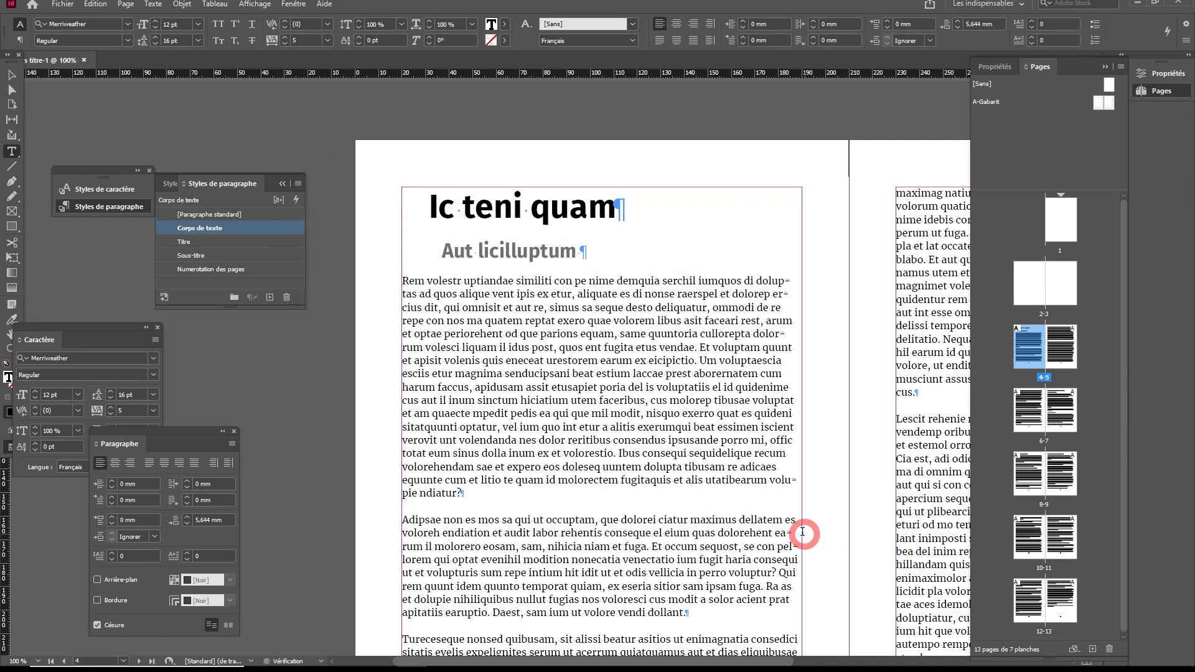
pyautogui.press('Escape')
pyautogui.click(339, 200)
# Step: Split "Tureceseque" into its own paragraph near the end of page 4 and apply the Sous-titre style
pyautogui.scroll(-4, 562, 346)
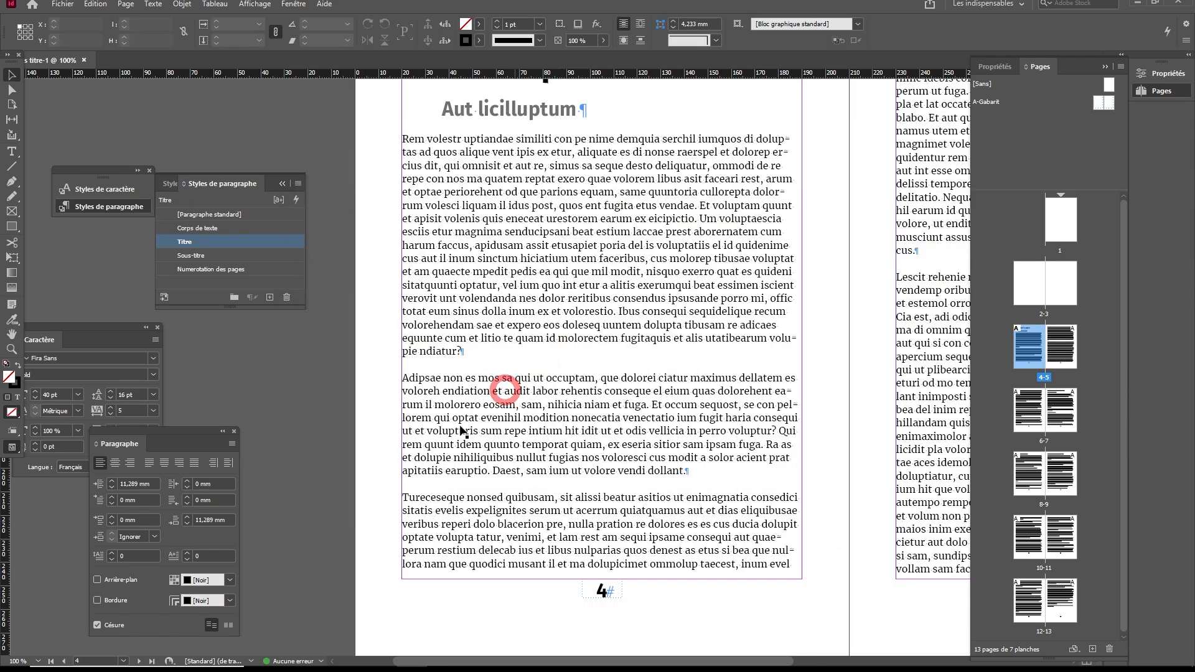
pyautogui.doubleClick(478, 513)
pyautogui.click(465, 498)
pyautogui.press('Return')
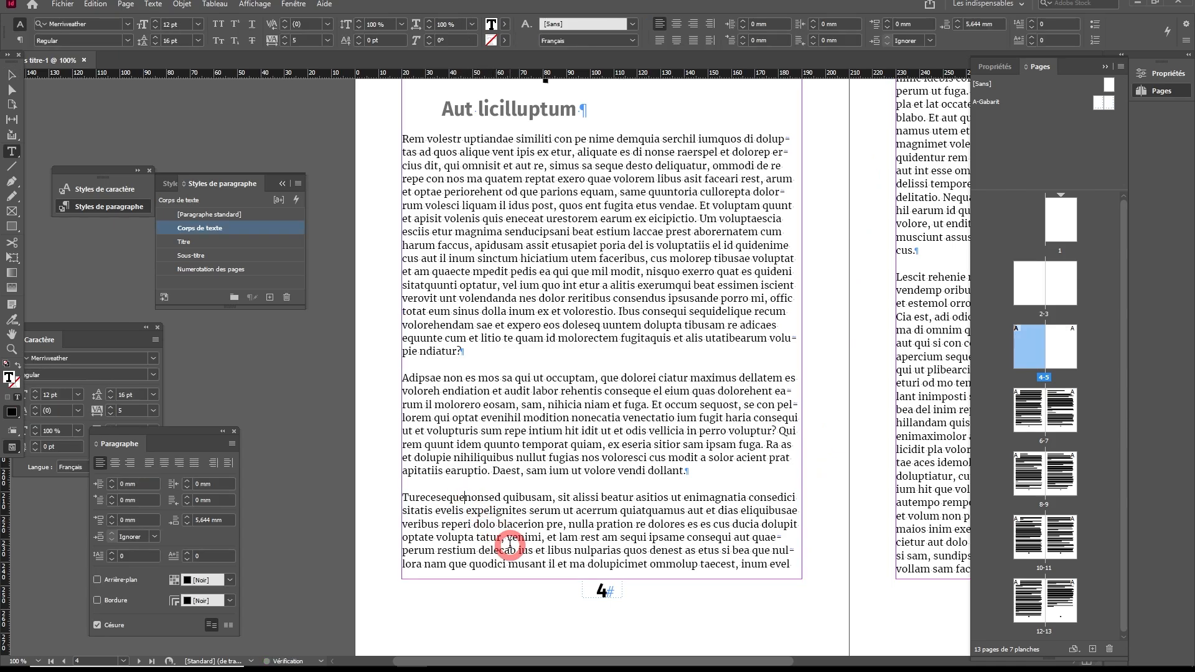
pyautogui.moveTo(466, 497); pyautogui.dragTo(399, 497)
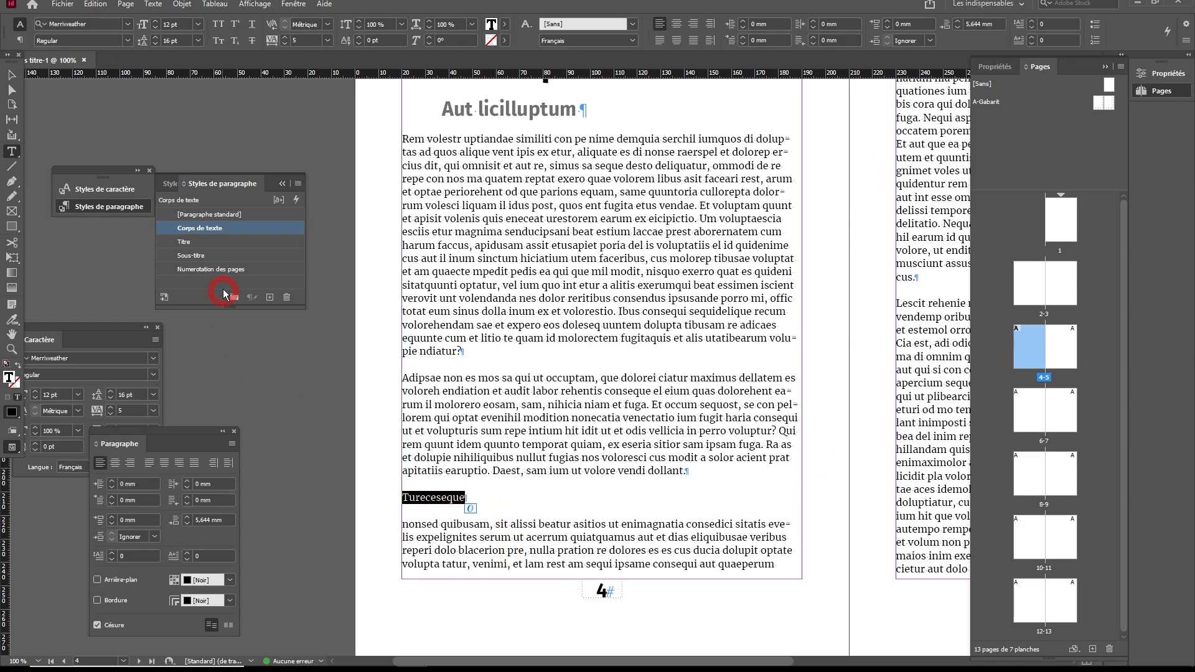
pyautogui.click(197, 260)
# Step: On page 5, style "Lescit rehenie" as a Titre paragraph and "Niscit desequa" as a Sous-titre paragraph
pyautogui.moveTo(698, 474); pyautogui.dragTo(698, 474)
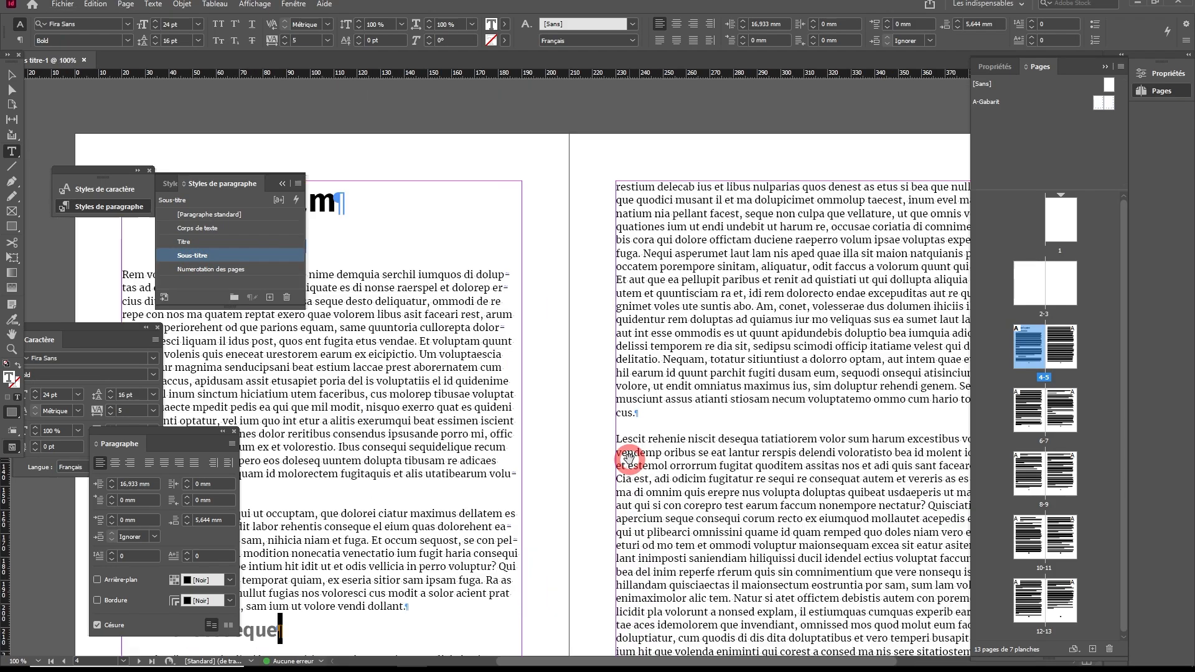
pyautogui.click(620, 479)
pyautogui.click(191, 255)
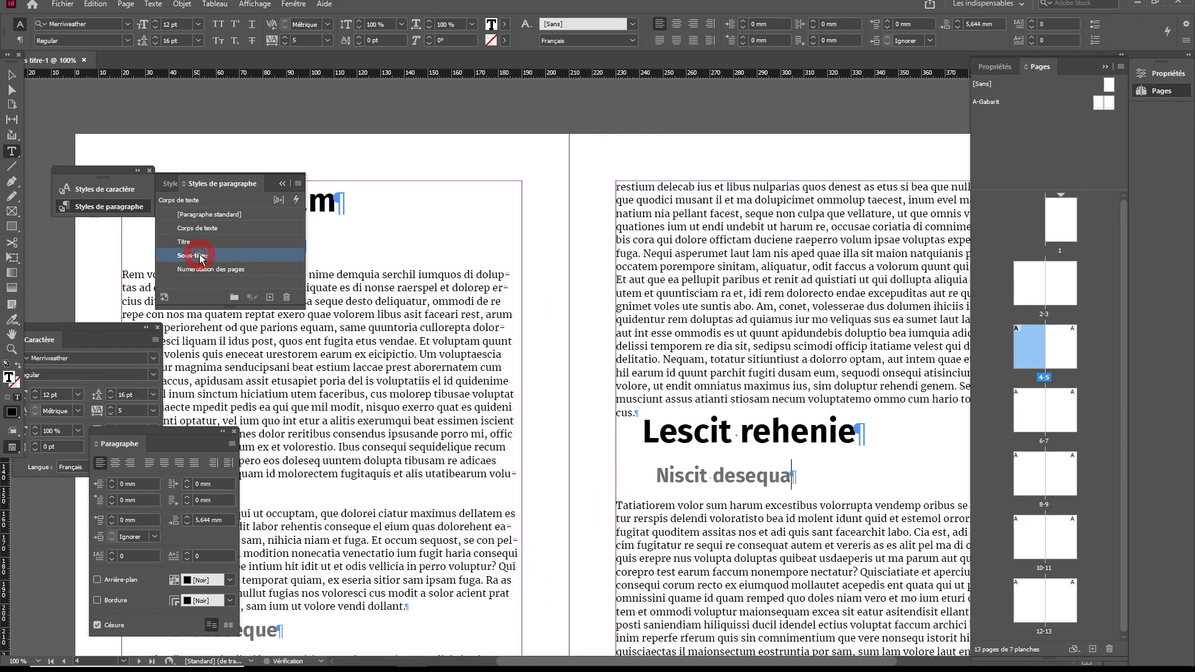
# Step: Apply the Sous-titre style to "Maio" as its own paragraph on page 6 and to "Ihit, nobitibus, quibus, utat" on page 7
pyautogui.hotkey('ctrl', '-')
pyautogui.scroll(-3, 514, 619)
pyautogui.click(352, 575)
pyautogui.press('Return')
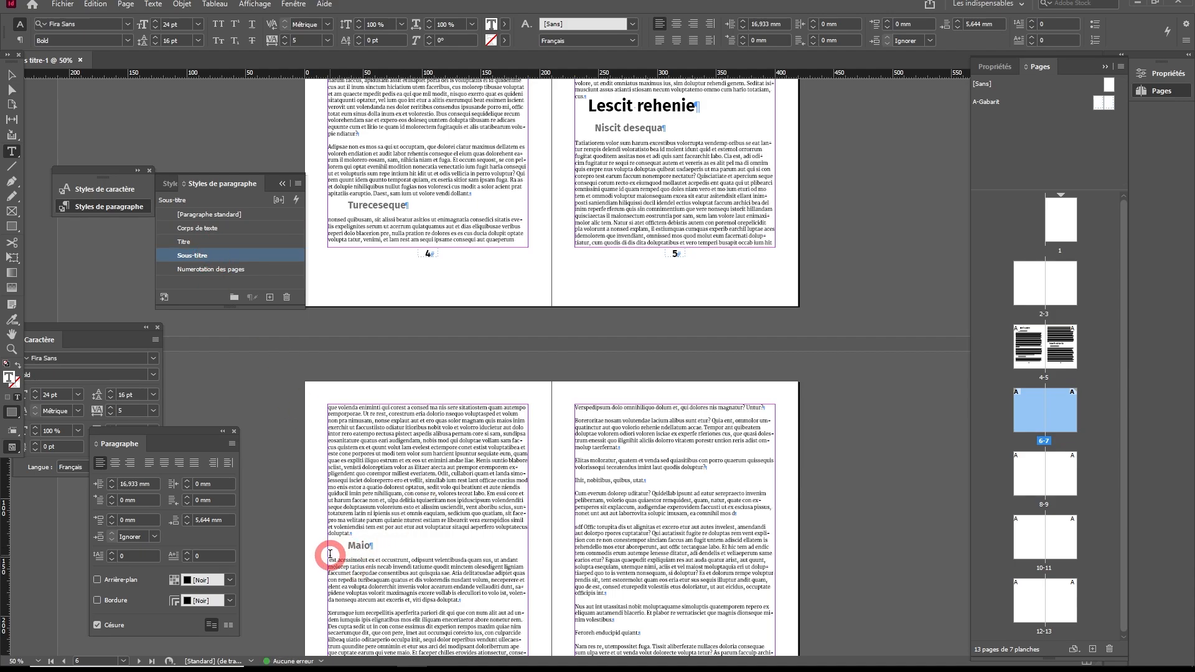
pyautogui.click(655, 483)
pyautogui.click(197, 260)
# Step: Apply the Titre style to the line "Feroreh enducipid quiant." on page 7
pyautogui.scroll(-3, 685, 536)
pyautogui.click(654, 490)
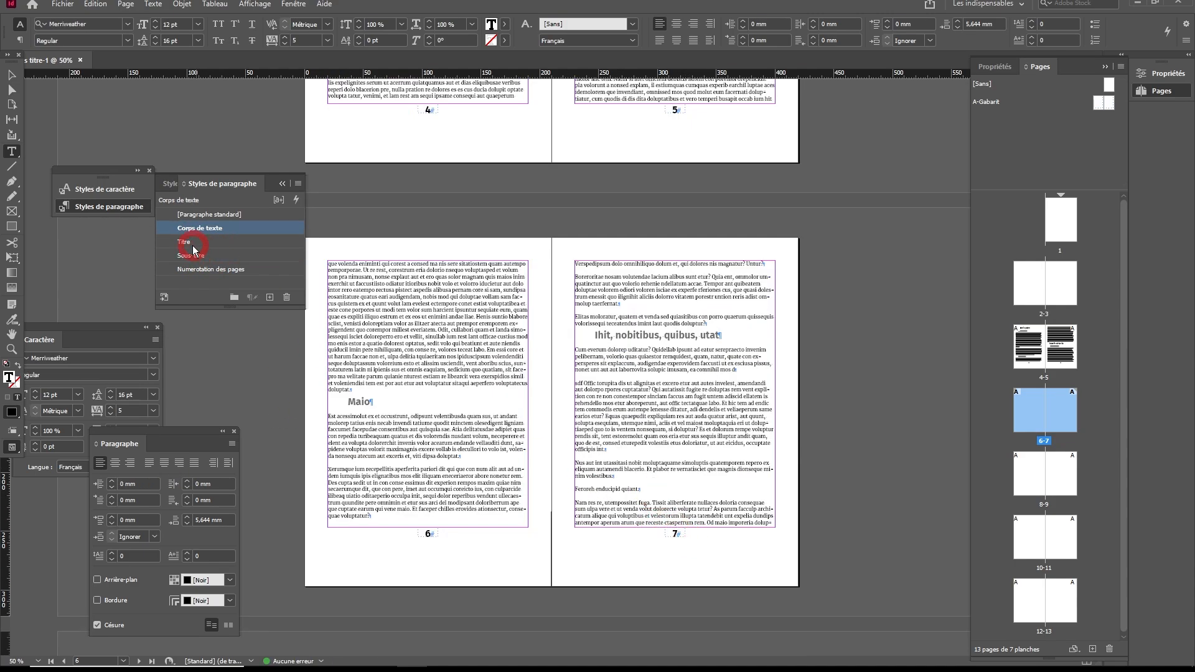
pyautogui.click(184, 241)
pyautogui.hotkey('ctrl', '1')
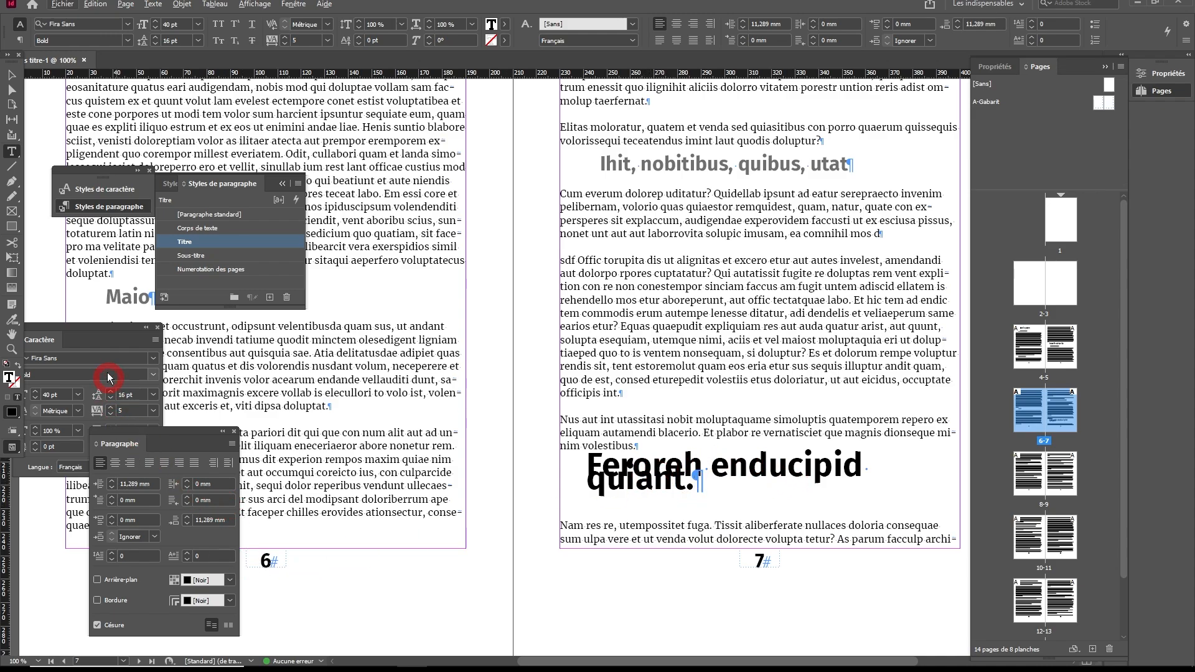
# Step: Try to set the leading of the page 7 title to Automatique with only the insertion point in it
pyautogui.click(101, 344)
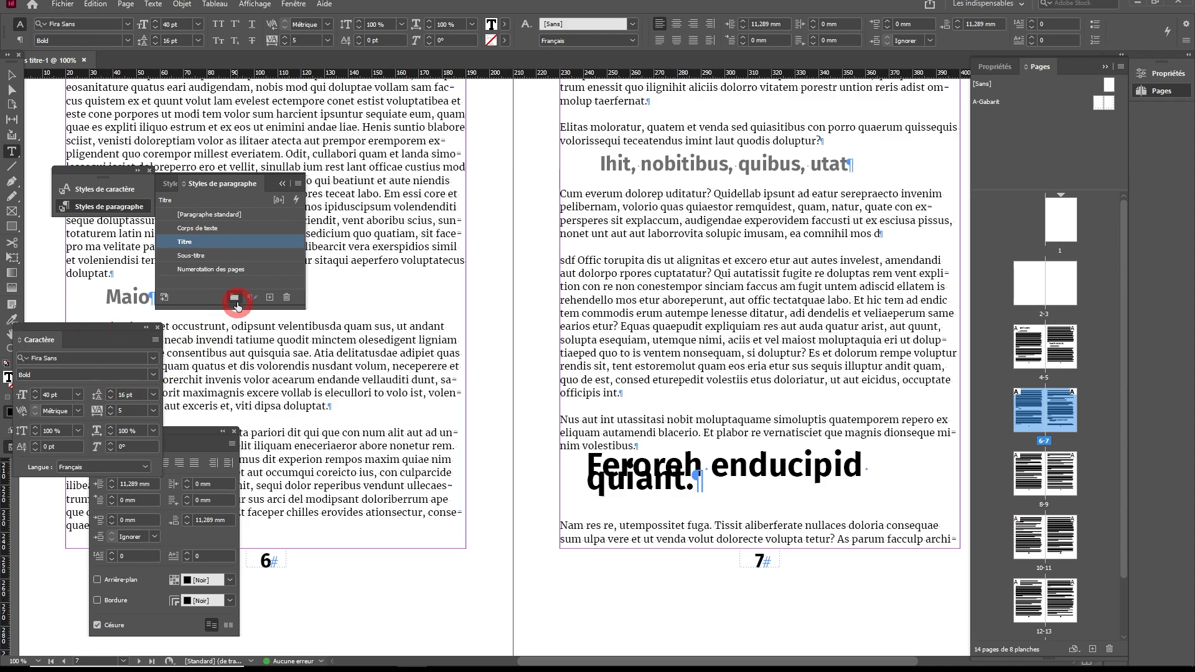
pyautogui.click(133, 395)
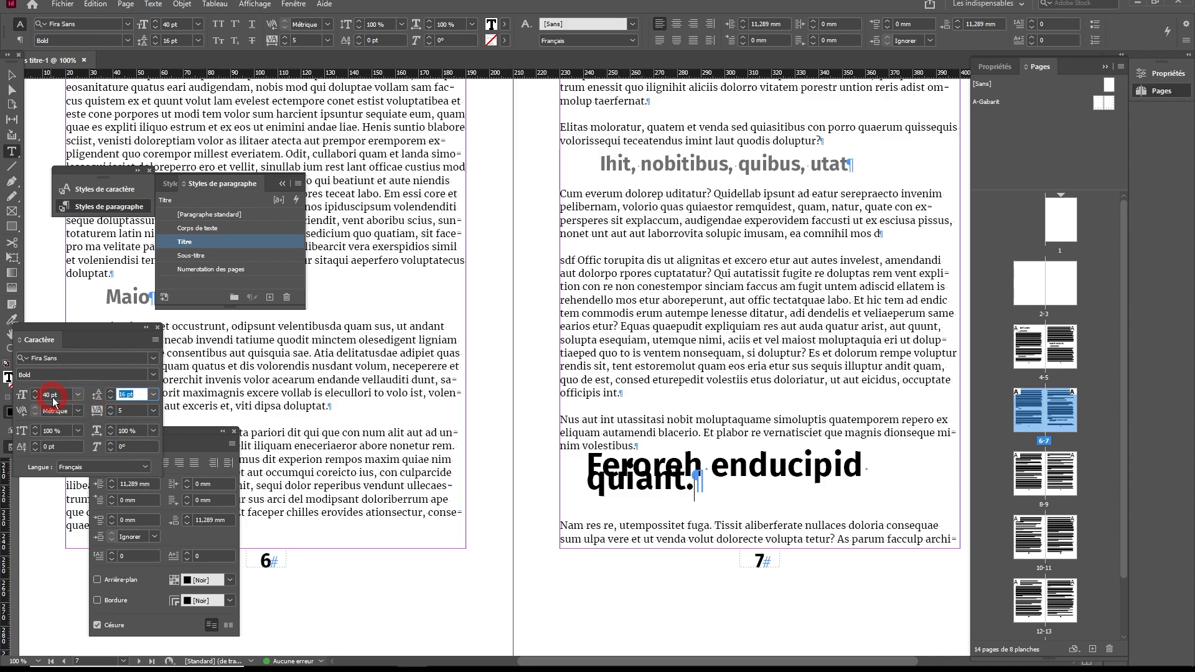
pyautogui.click(152, 397)
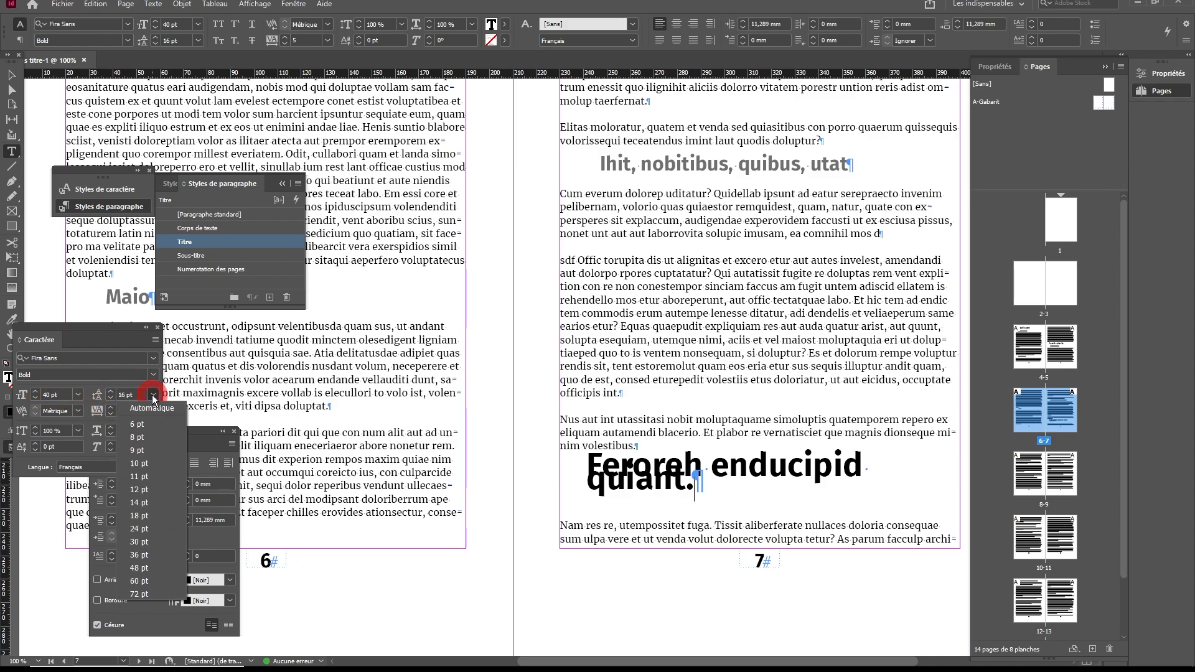
pyautogui.click(140, 403)
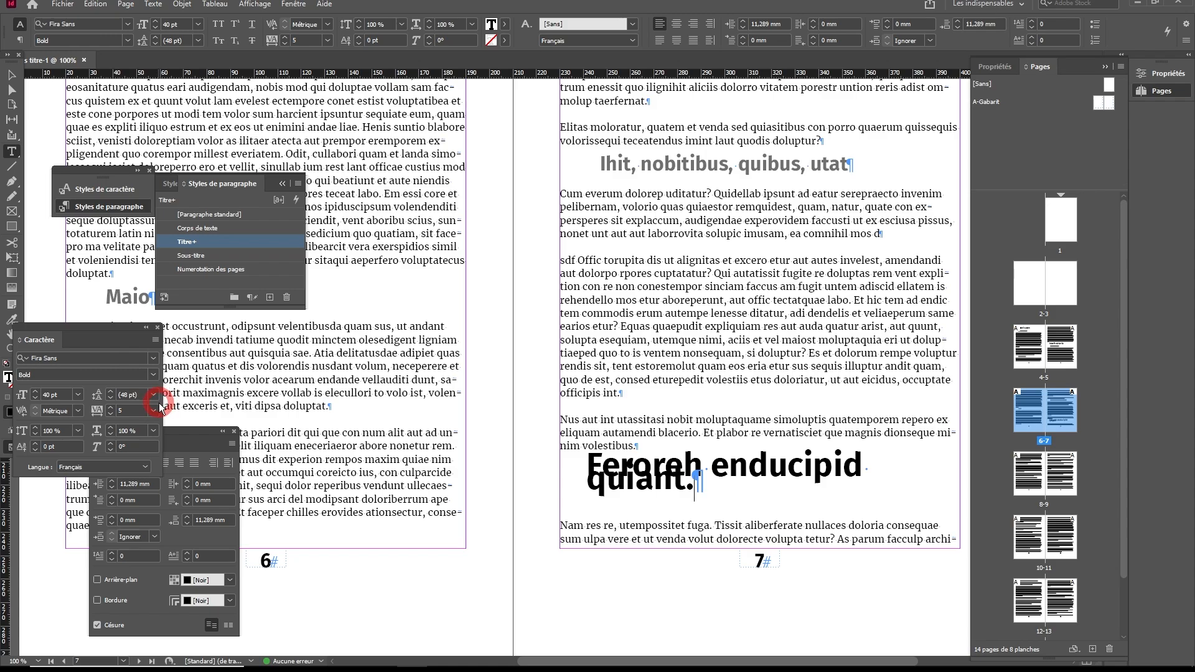
# Step: Select the whole title "Feroreh enducipid quiant." on page 7 and set its leading to Automatique
pyautogui.moveTo(715, 484); pyautogui.dragTo(578, 477)
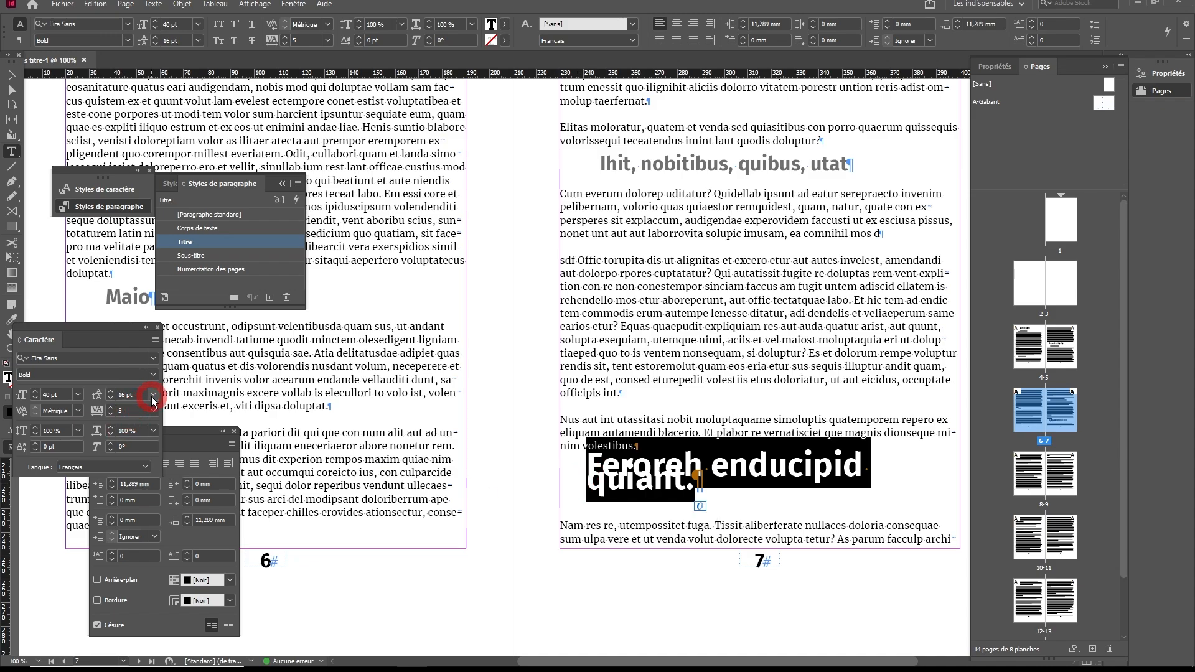
pyautogui.click(153, 402)
pyautogui.click(152, 409)
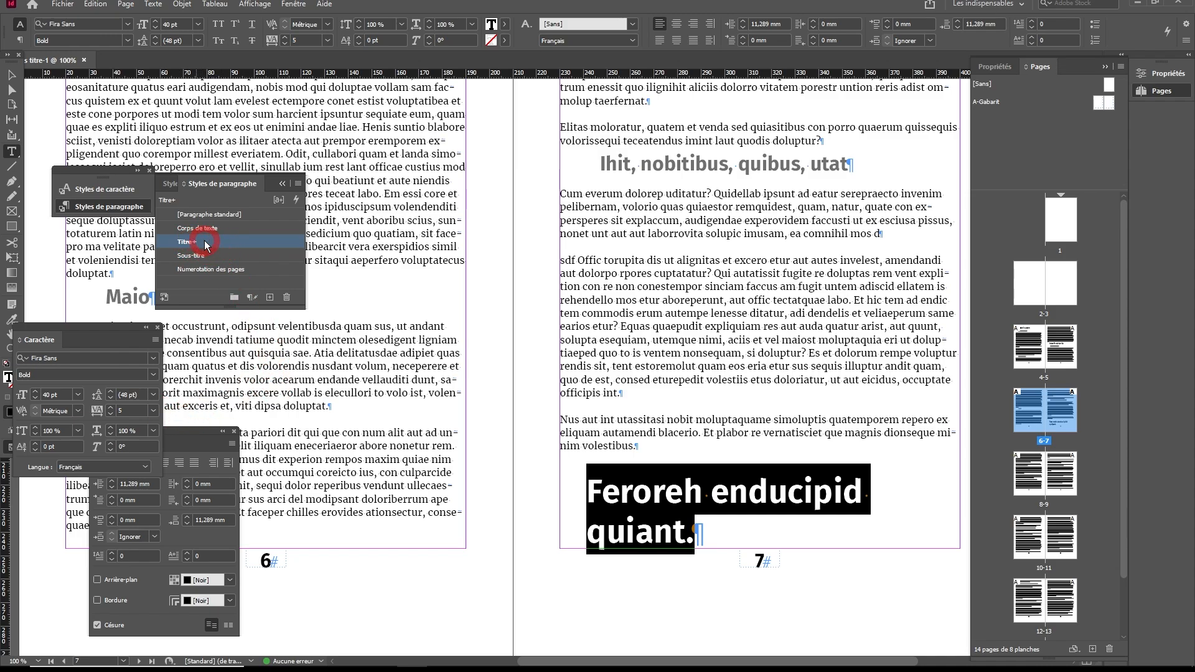
# Step: Redefine the Titre style from the selected title, then remove the final period from "Feroreh enducipid quiant"
pyautogui.click(298, 184)
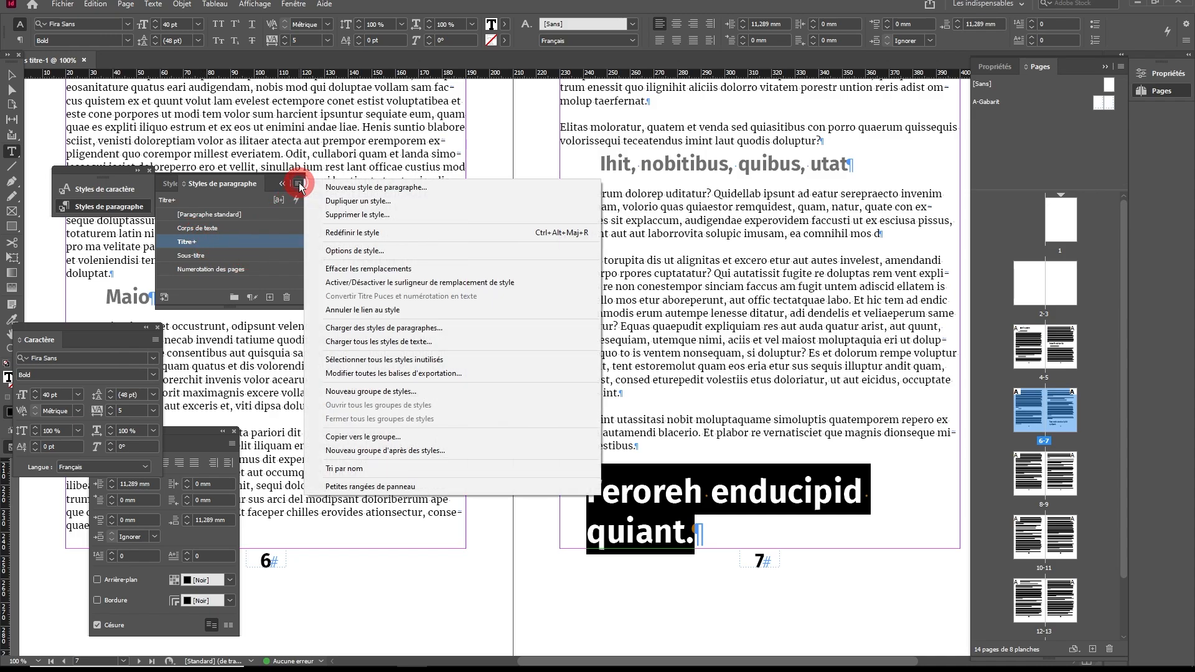
pyautogui.click(366, 234)
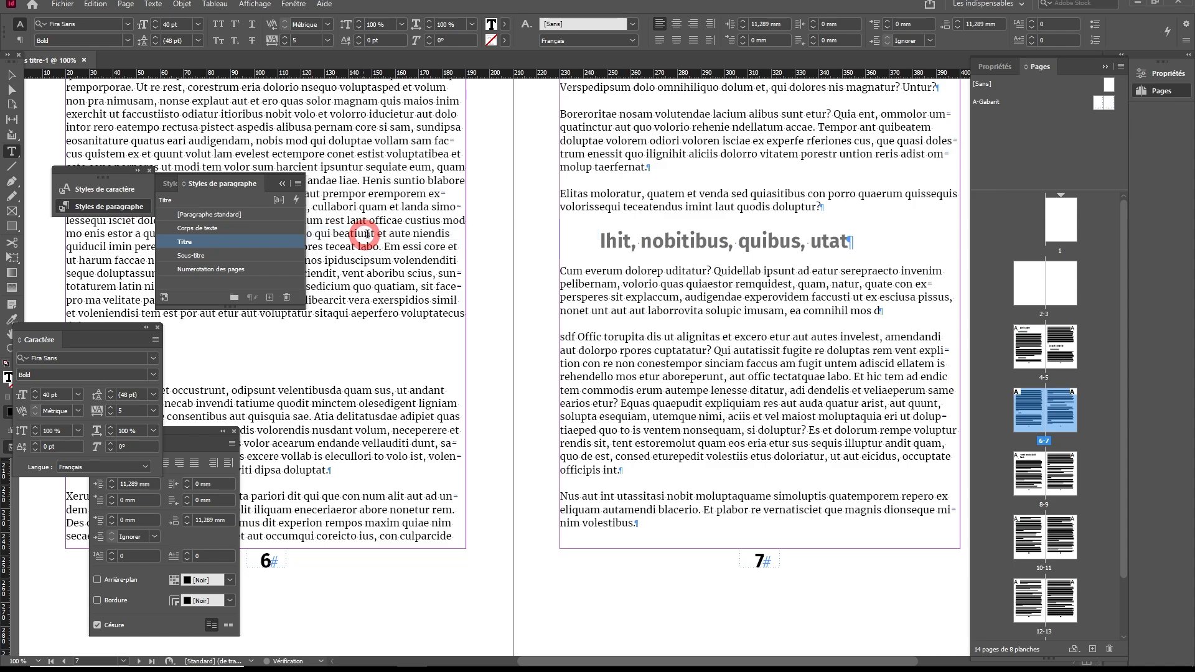
pyautogui.scroll(-2, 386, 565)
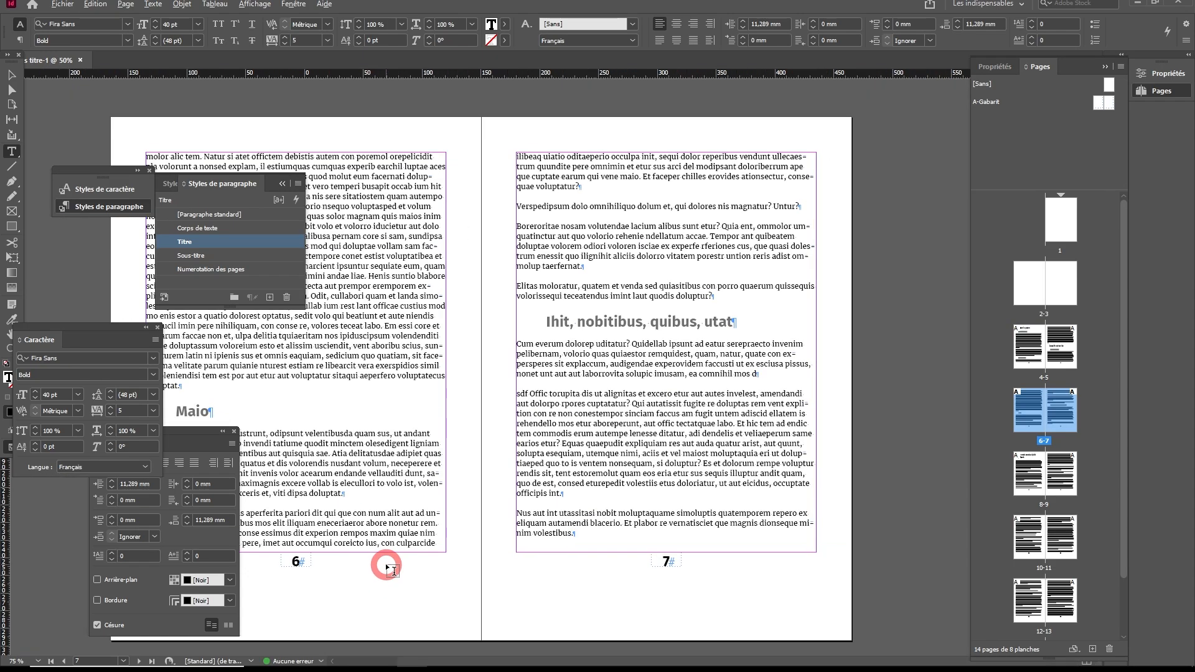
pyautogui.scroll(-2, 444, 538)
pyautogui.click(397, 534)
pyautogui.press('BackSpace')
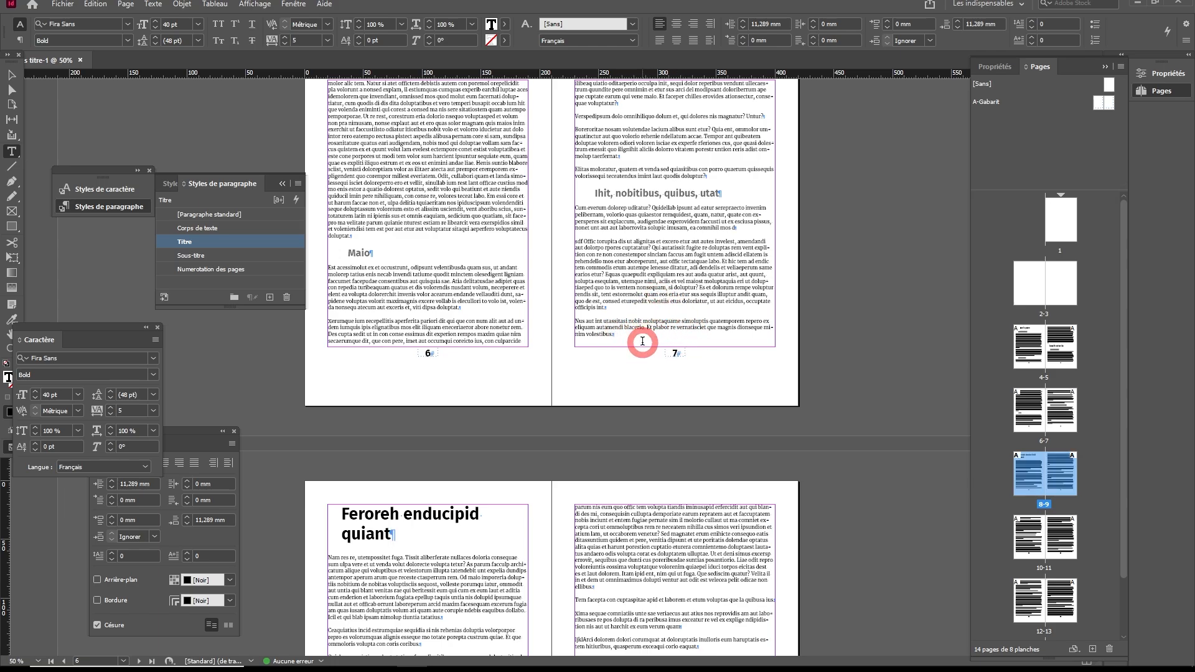
# Step: Insert a page break after "nim volestibus.", at the end of the last paragraph on page 7
pyautogui.click(629, 337)
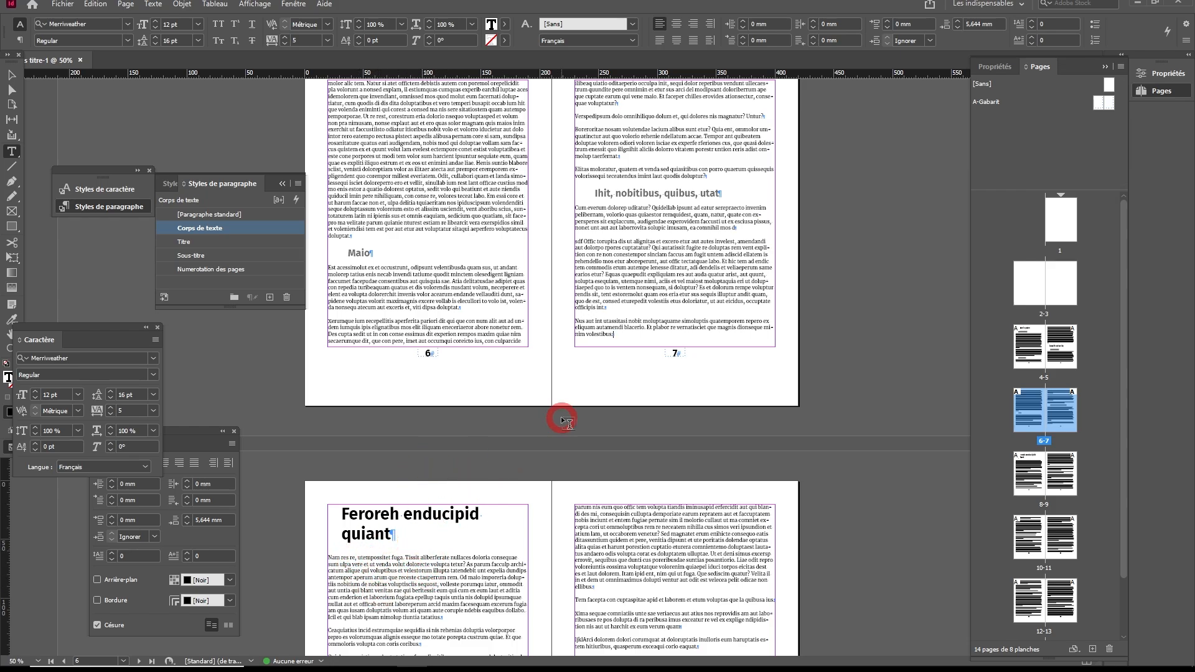
pyautogui.scroll(5, 630, 340)
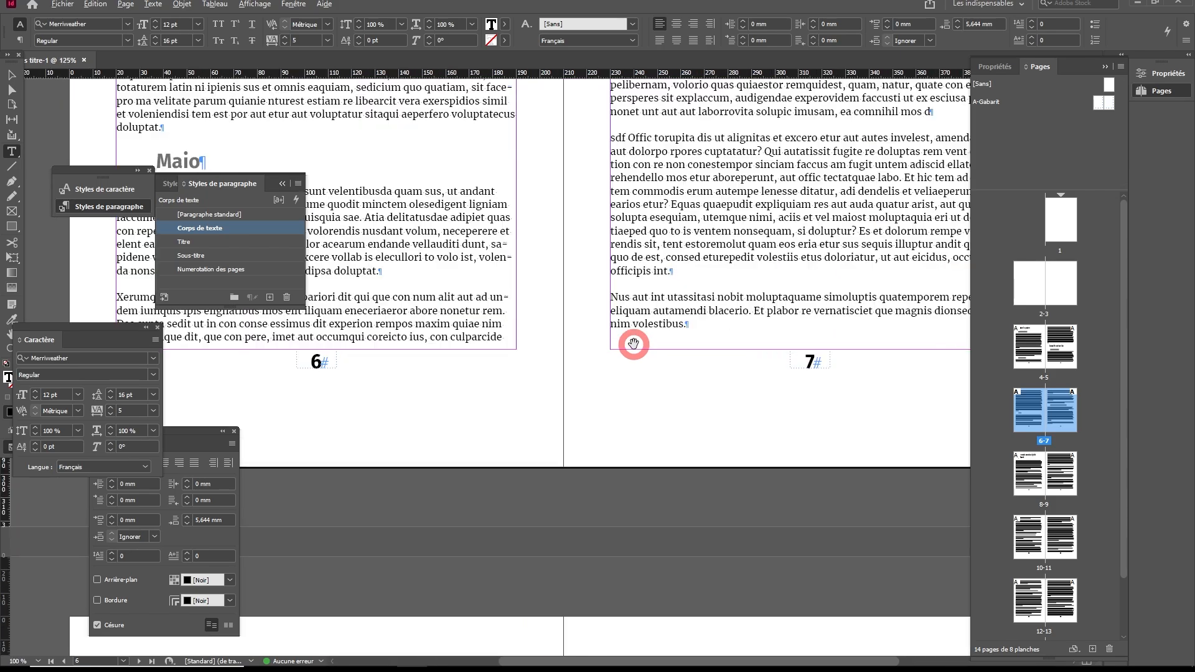
pyautogui.rightClick(702, 318)
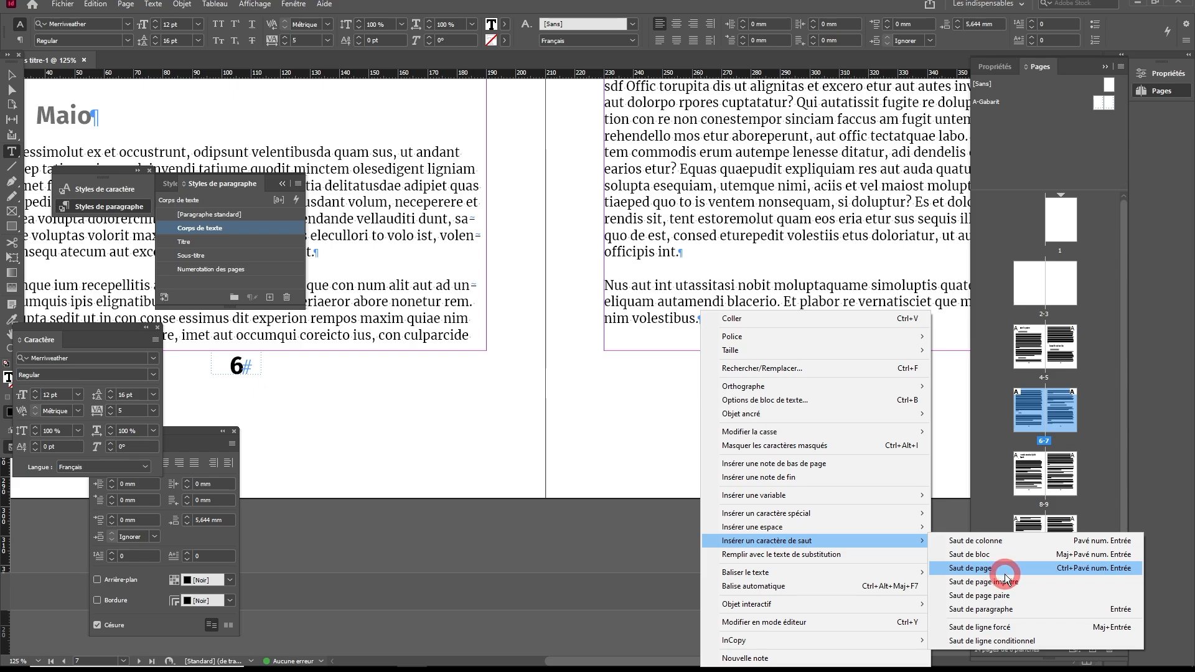
pyautogui.click(688, 329)
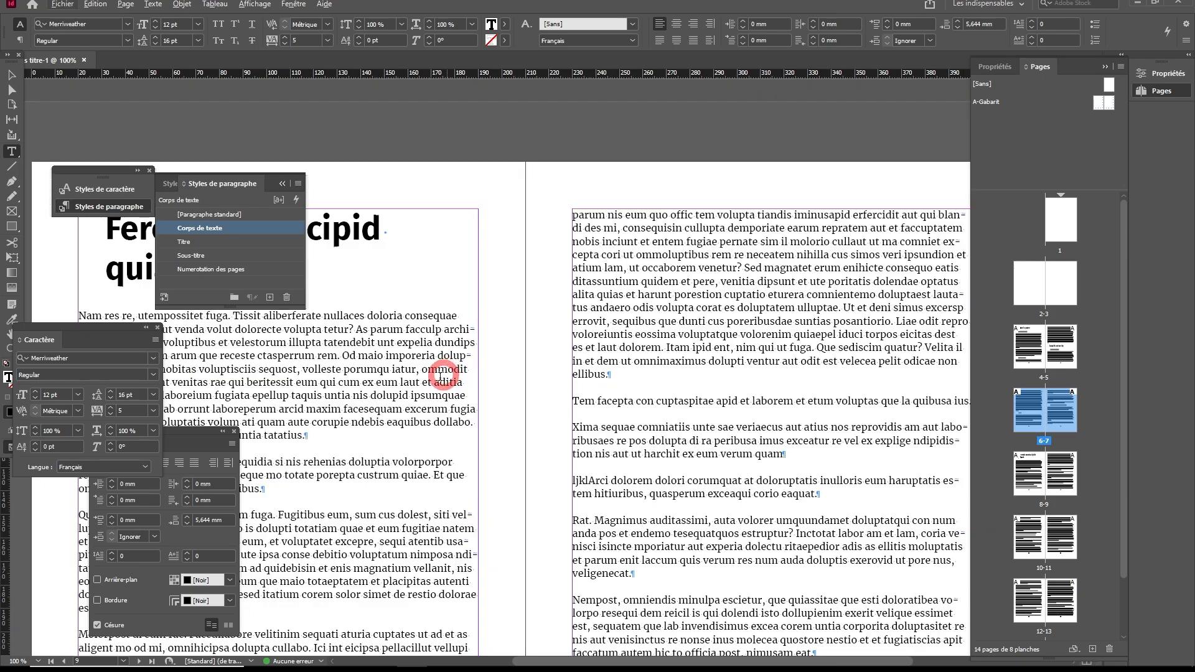
# Step: Apply the Sous-titre style to "Nam res re" as its own paragraph on page 8 and to "Tem faceptas" on page 9
pyautogui.scroll(6, 298, 388)
pyautogui.scroll(-4, 288, 390)
pyautogui.click(11, 74)
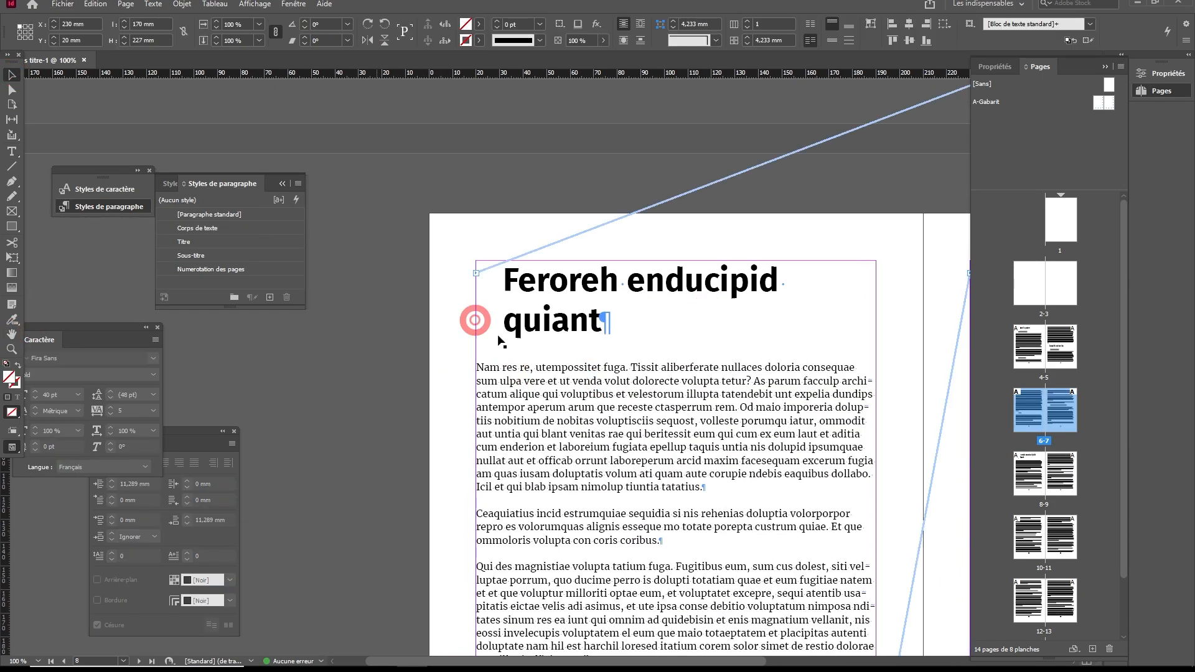
pyautogui.doubleClick(535, 367)
pyautogui.moveTo(534, 368); pyautogui.dragTo(453, 368)
pyautogui.click(535, 368)
pyautogui.press('Return')
pyautogui.moveTo(536, 368); pyautogui.dragTo(476, 368)
pyautogui.click(191, 255)
pyautogui.click(11, 74)
pyautogui.scroll(-6, 576, 517)
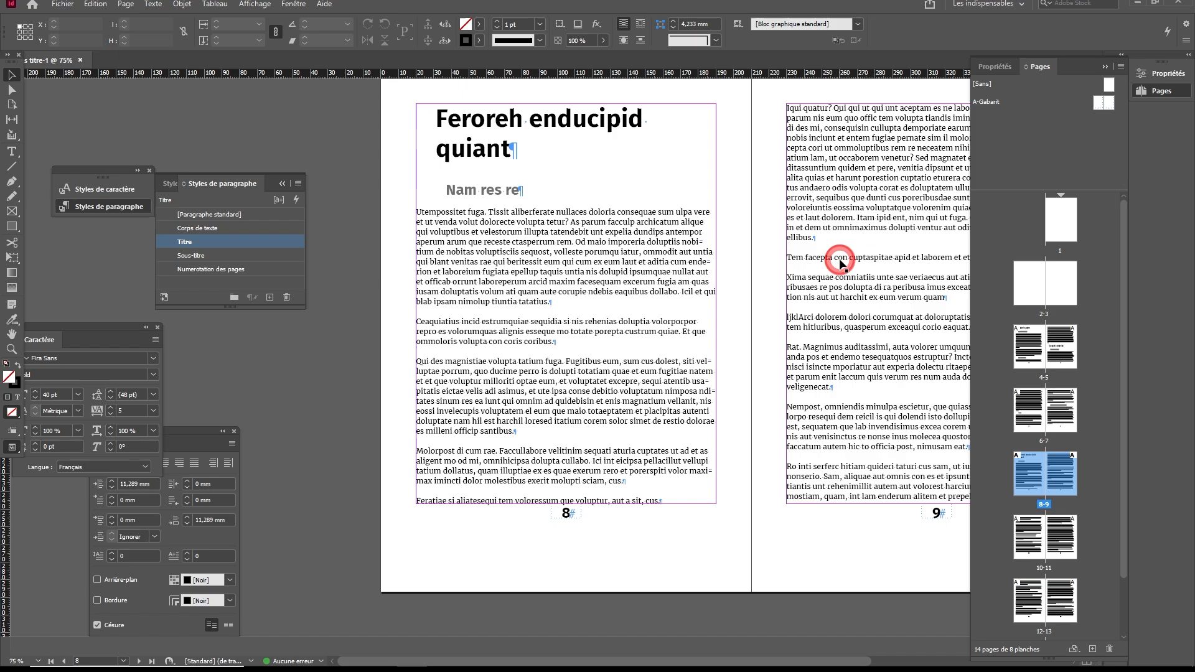
pyautogui.doubleClick(827, 259)
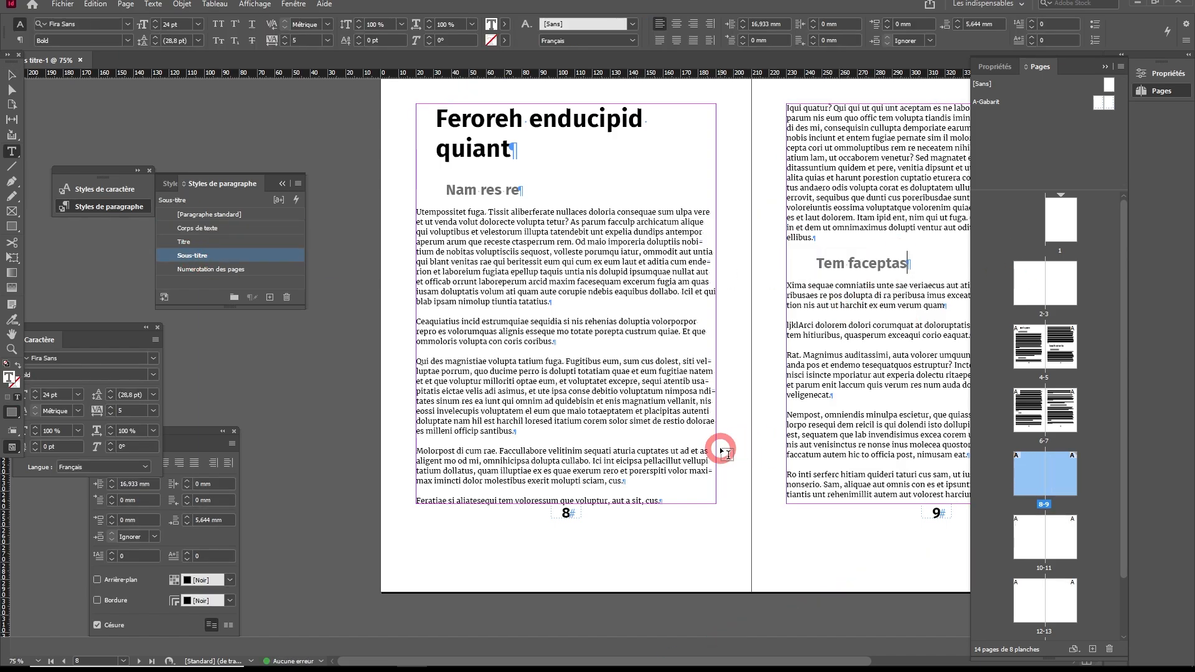
# Step: Shorten the opening paragraph of page 12 to "Ga. Imi" and apply the Titre style to it
pyautogui.scroll(-15, 342, 395)
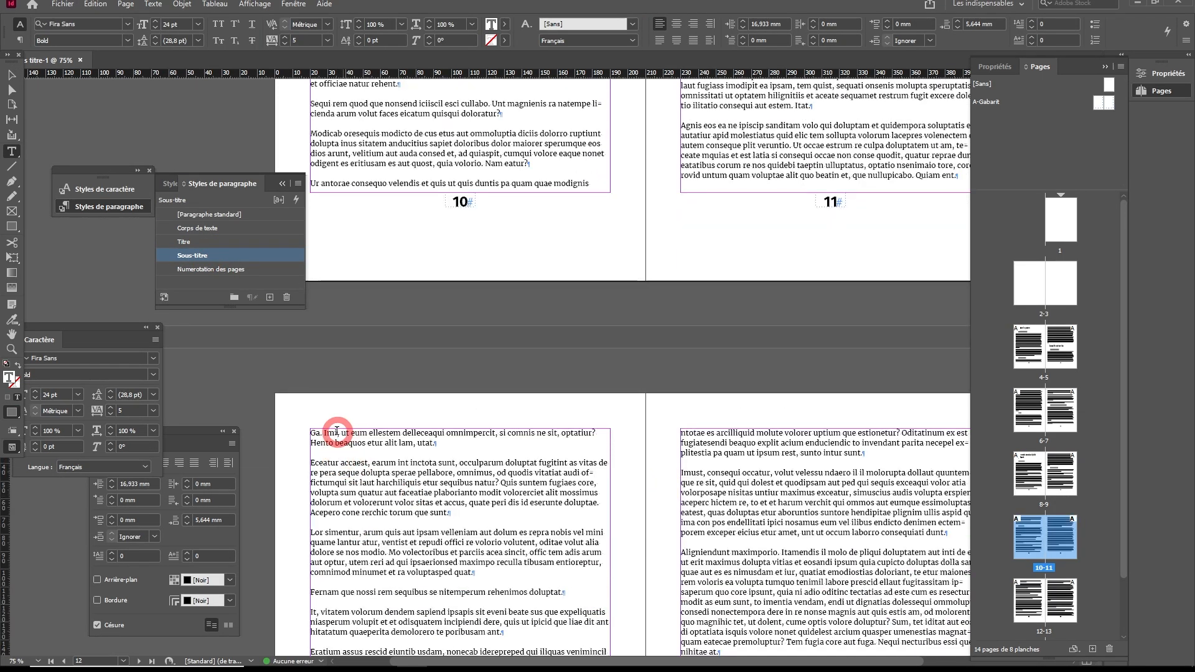
pyautogui.moveTo(336, 432); pyautogui.dragTo(450, 444)
pyautogui.press('Delete')
pyautogui.click(184, 242)
# Step: Make "Eceatur accaest" its own paragraph on page 12, start the following text with a capital E, and apply the Sous-titre style
pyautogui.click(371, 476)
pyautogui.press('Delete')
pyautogui.press('Delete')
pyautogui.press('Return')
pyautogui.press('Delete')
pyautogui.hotkey('shift', 'e')
pyautogui.moveTo(374, 476); pyautogui.dragTo(311, 477)
pyautogui.click(192, 255)
# Step: Review the titles, subtitles and threaded text frames across the spreads from pages 12-13 back to pages 4-5
pyautogui.scroll(-3, 744, 562)
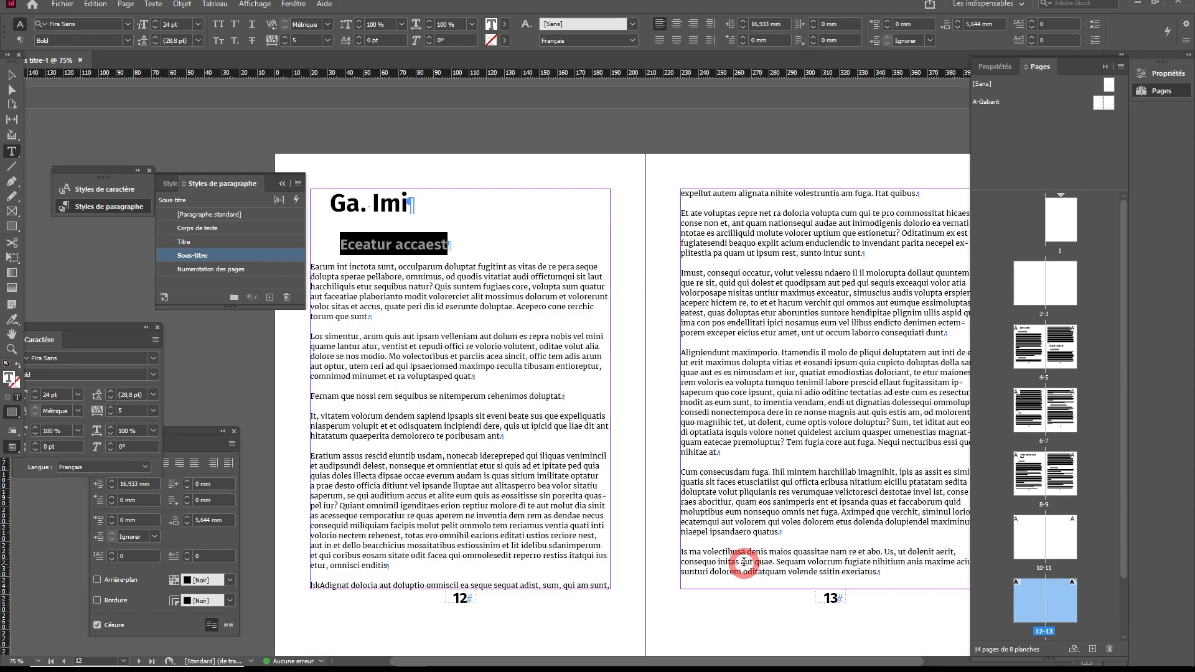
pyautogui.click(760, 520)
pyautogui.click(666, 512)
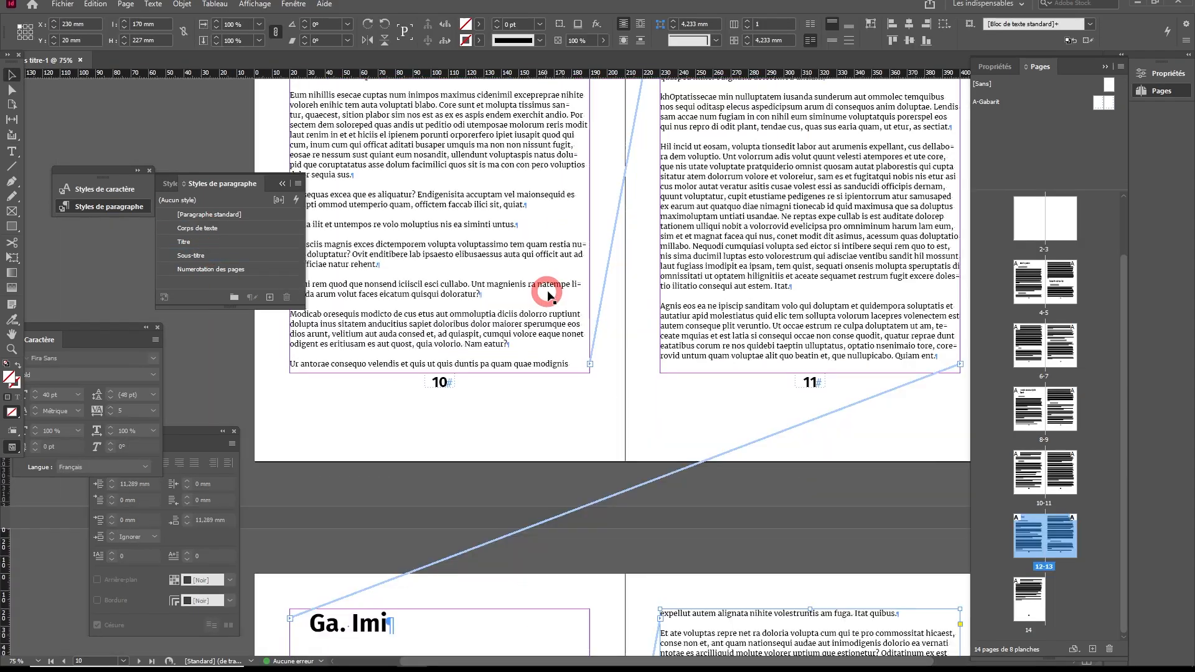
pyautogui.click(559, 300)
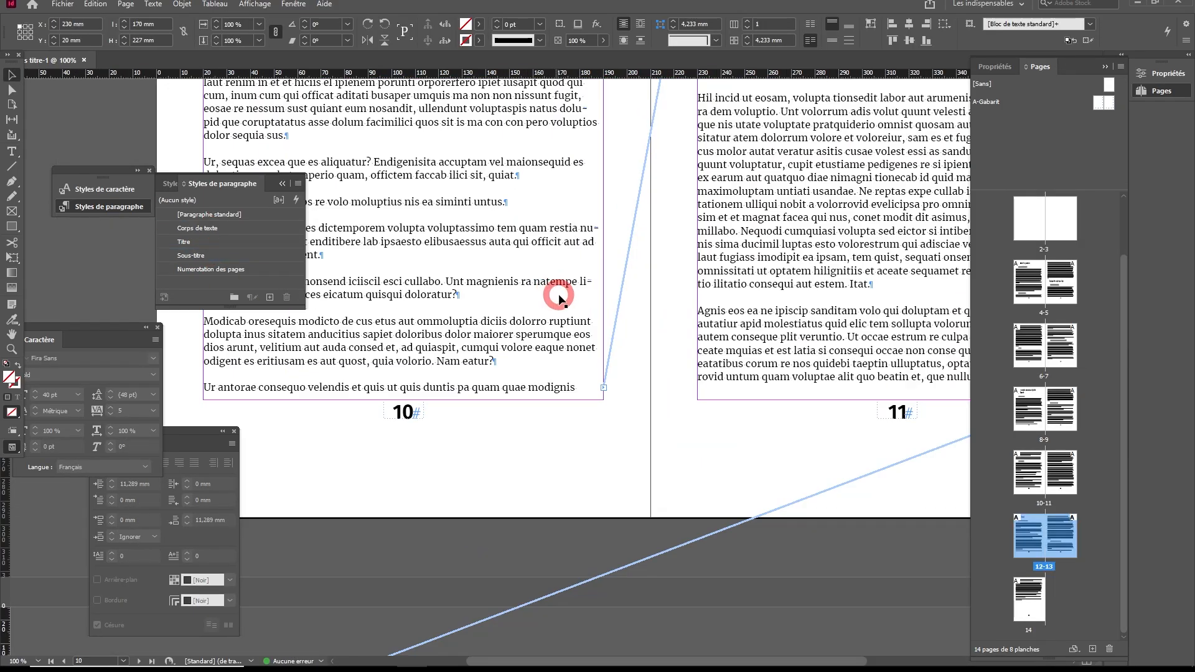
pyautogui.scroll(10, 559, 300)
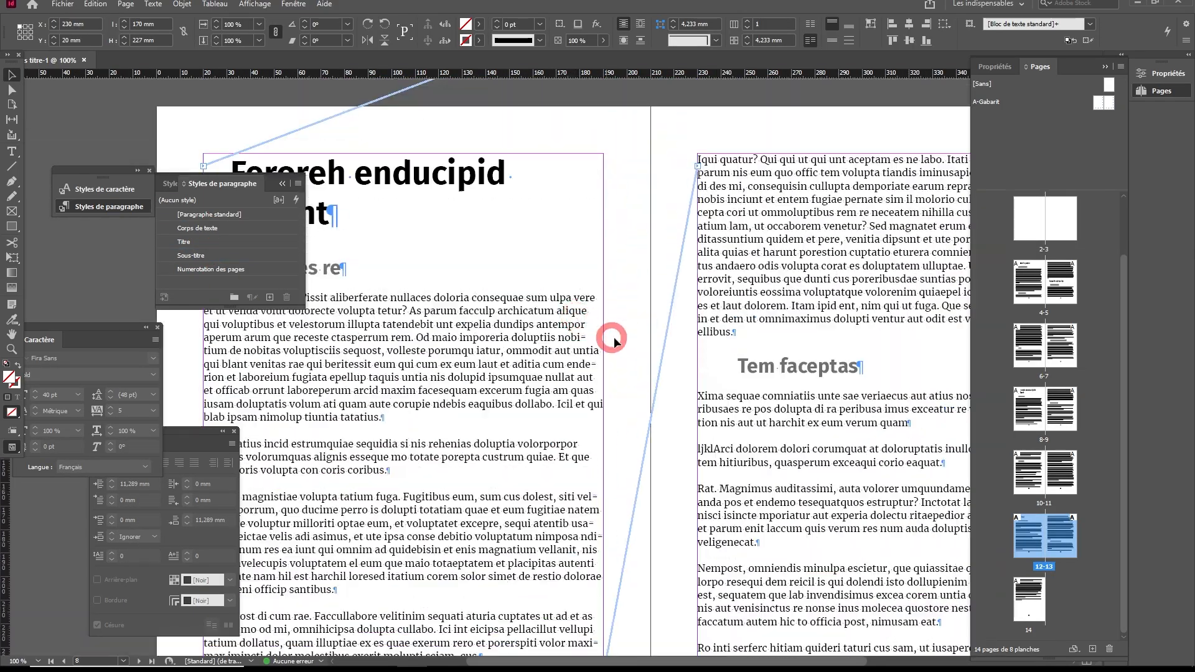
pyautogui.scroll(-1, 614, 340)
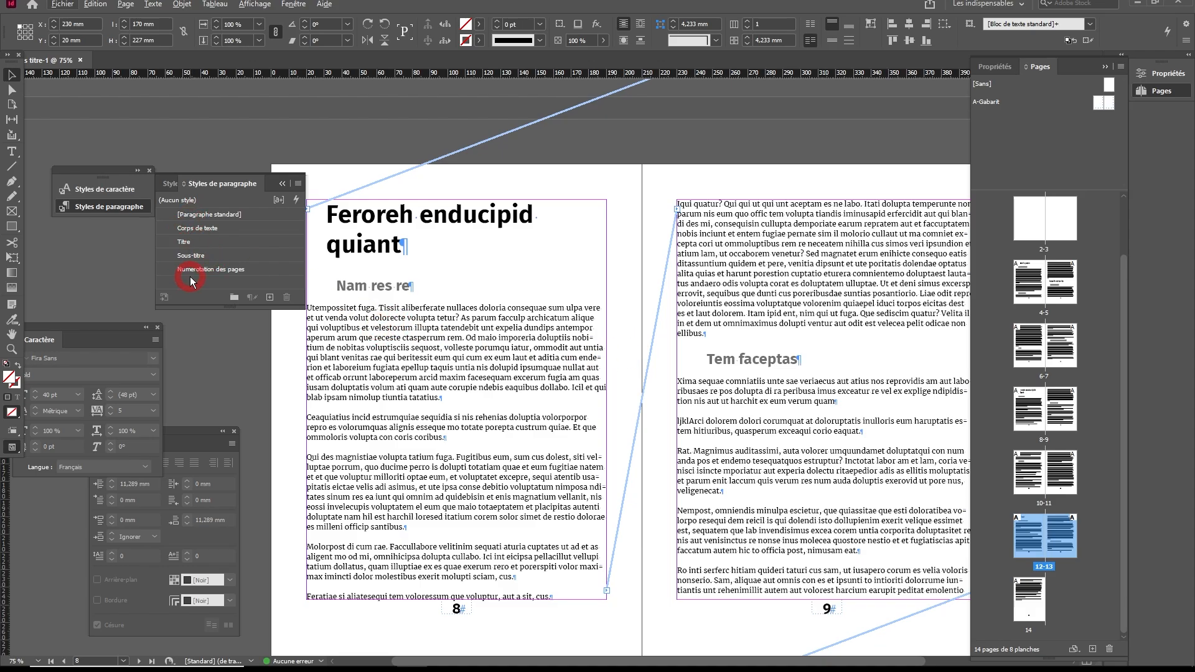
pyautogui.scroll(5, 752, 376)
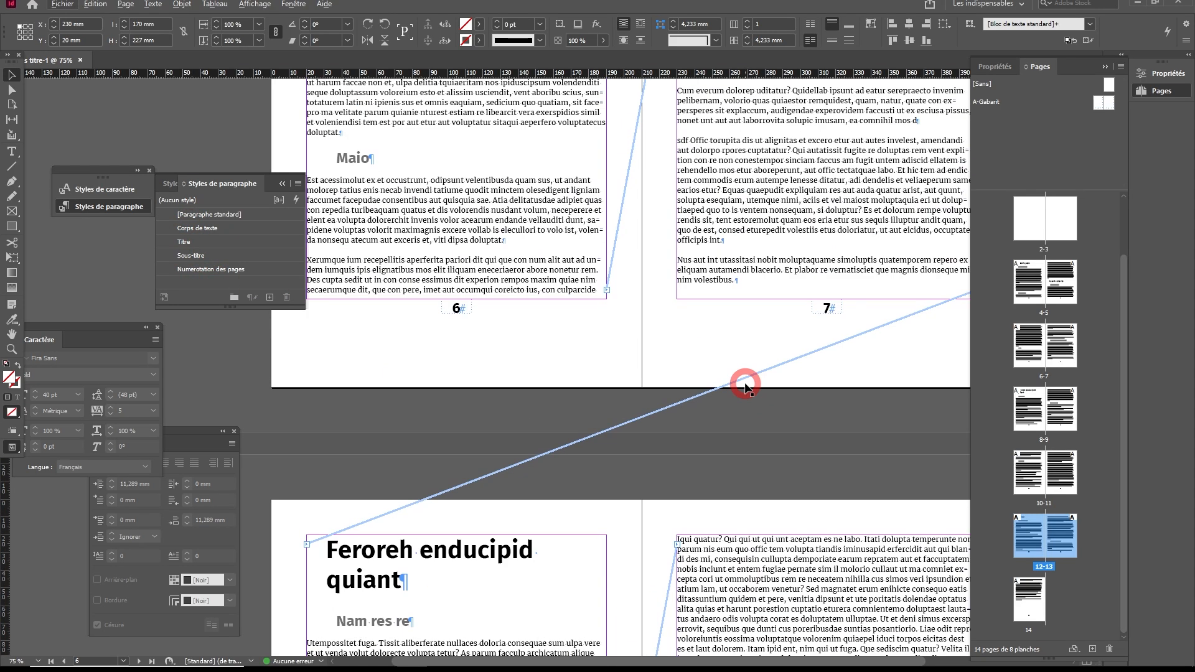
pyautogui.scroll(5, 747, 386)
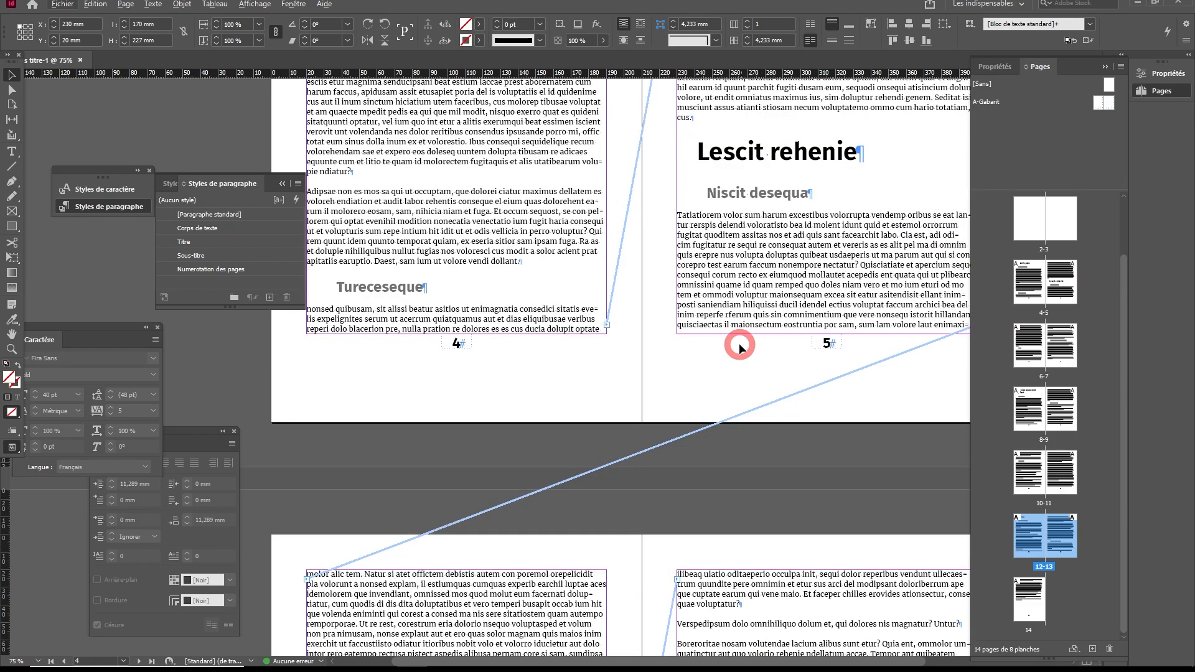
pyautogui.scroll(6, 739, 347)
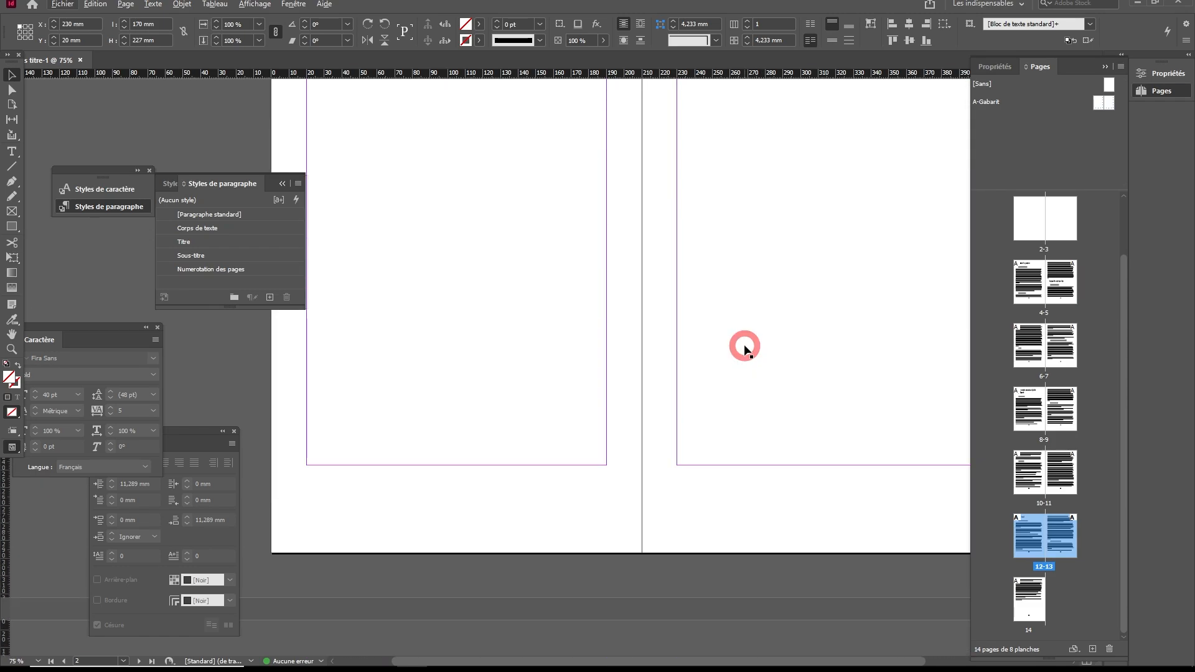
pyautogui.scroll(-4, 743, 350)
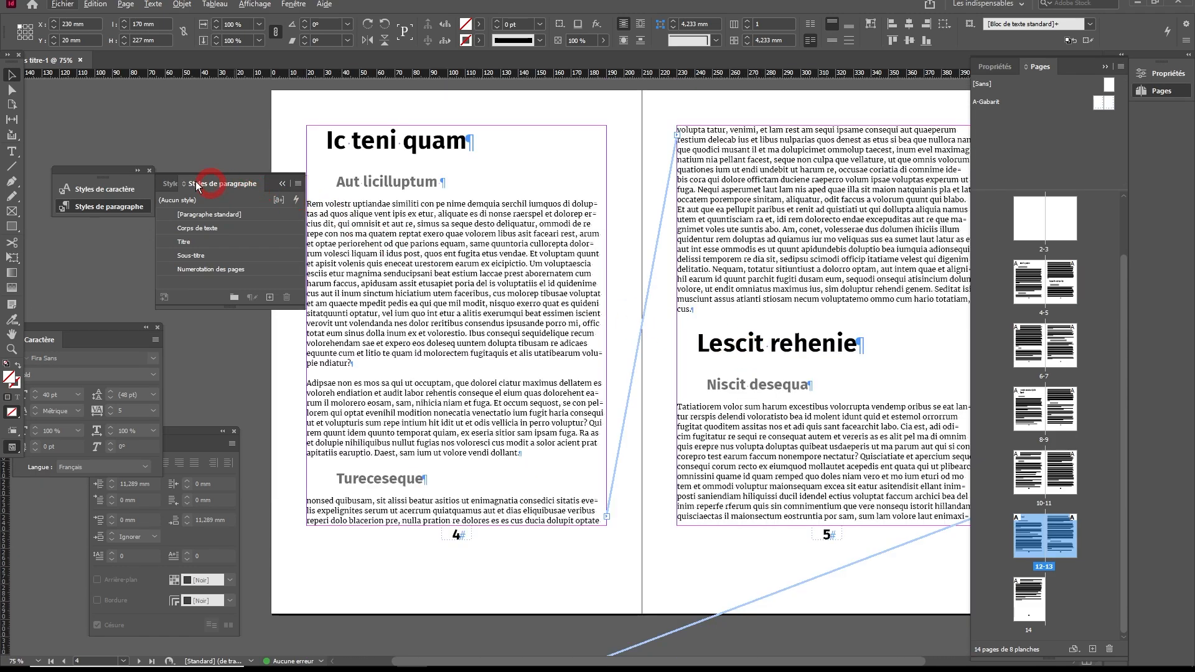
# Step: Move the styles panel group clear of the pages and detach the paragraph styles as a separate floating panel
pyautogui.moveTo(107, 177); pyautogui.dragTo(96, 119)
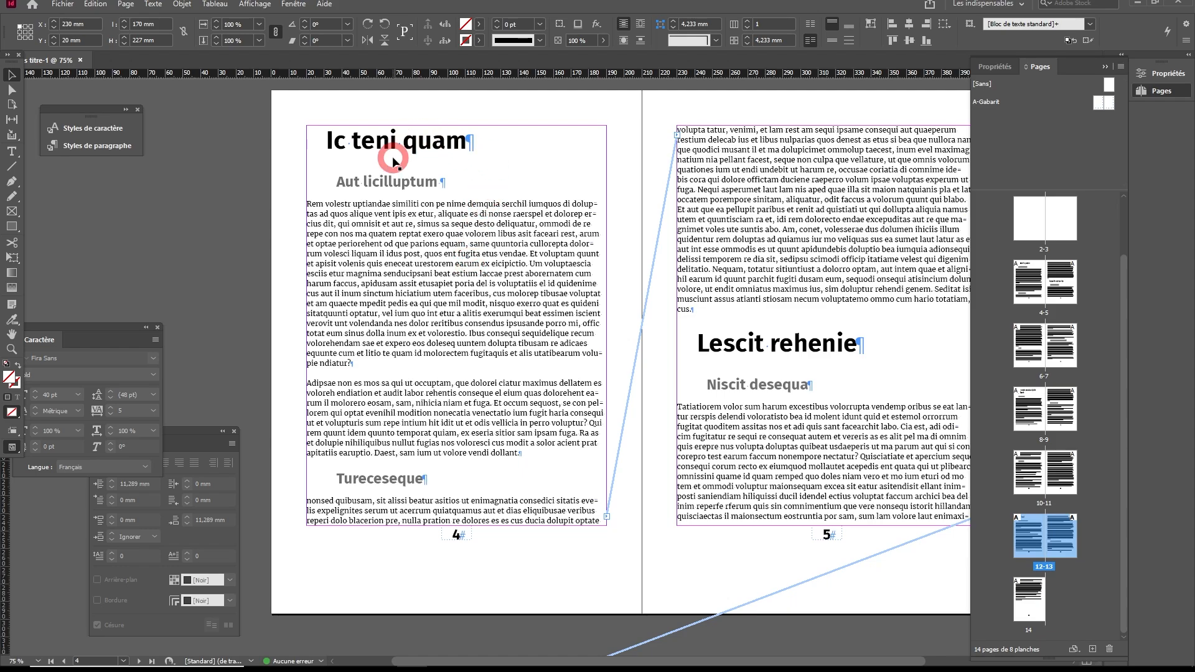
pyautogui.scroll(1, 498, 191)
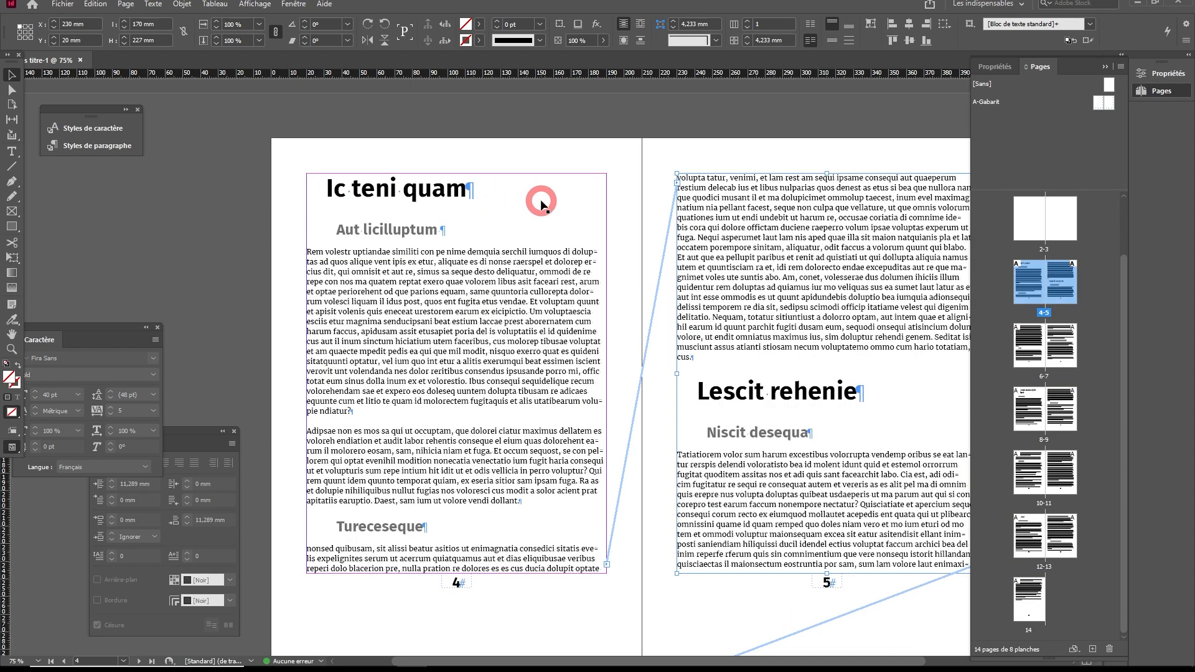
pyautogui.scroll(-2, 573, 237)
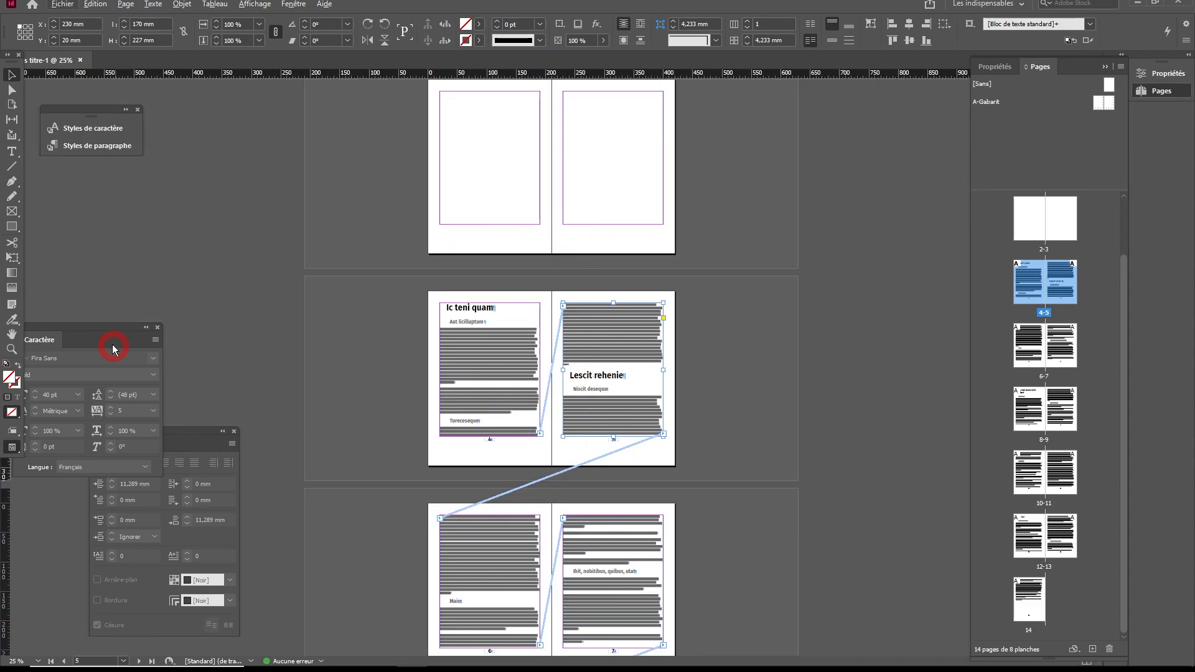
pyautogui.click(97, 146)
pyautogui.moveTo(197, 123); pyautogui.dragTo(208, 152)
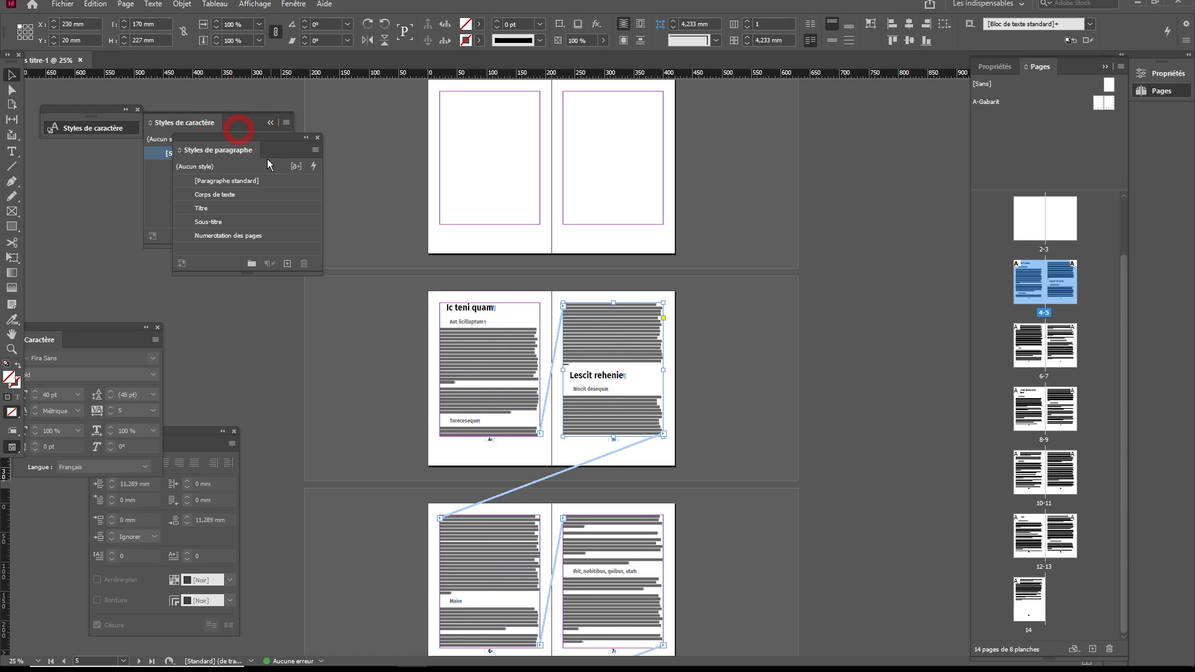
pyautogui.click(270, 124)
# Step: Check the styled titles and subtitles on pages 4 to 7 and the blank pages 1 to 3
pyautogui.hotkey('ctrl', '=')
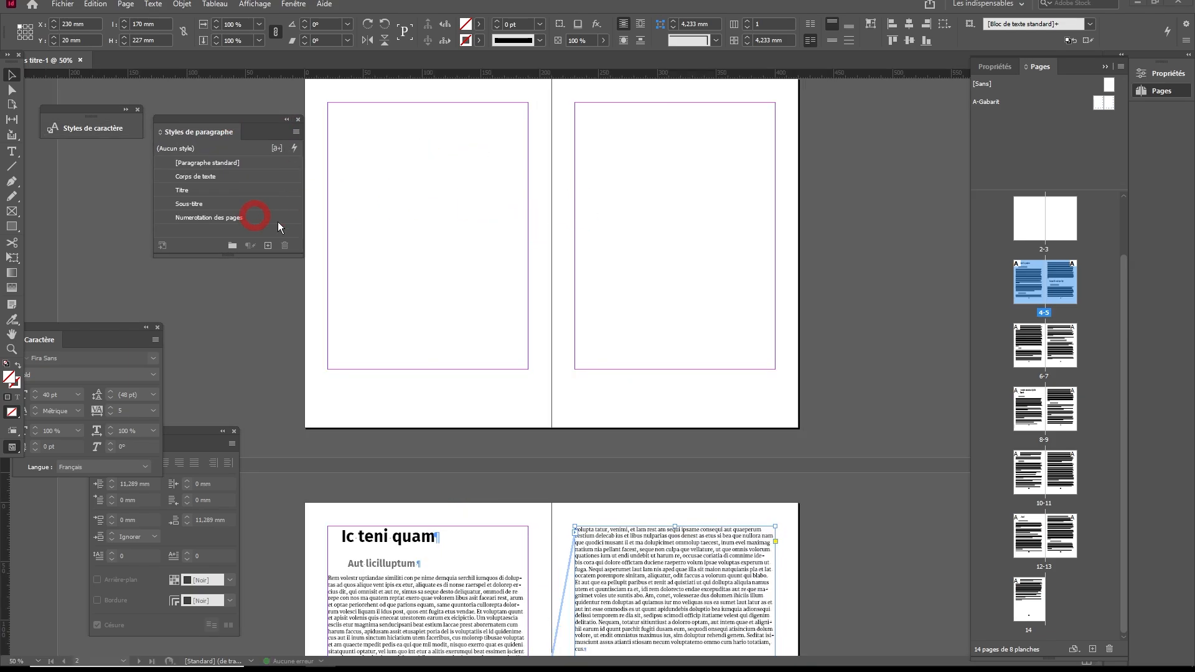
pyautogui.scroll(-2, 435, 254)
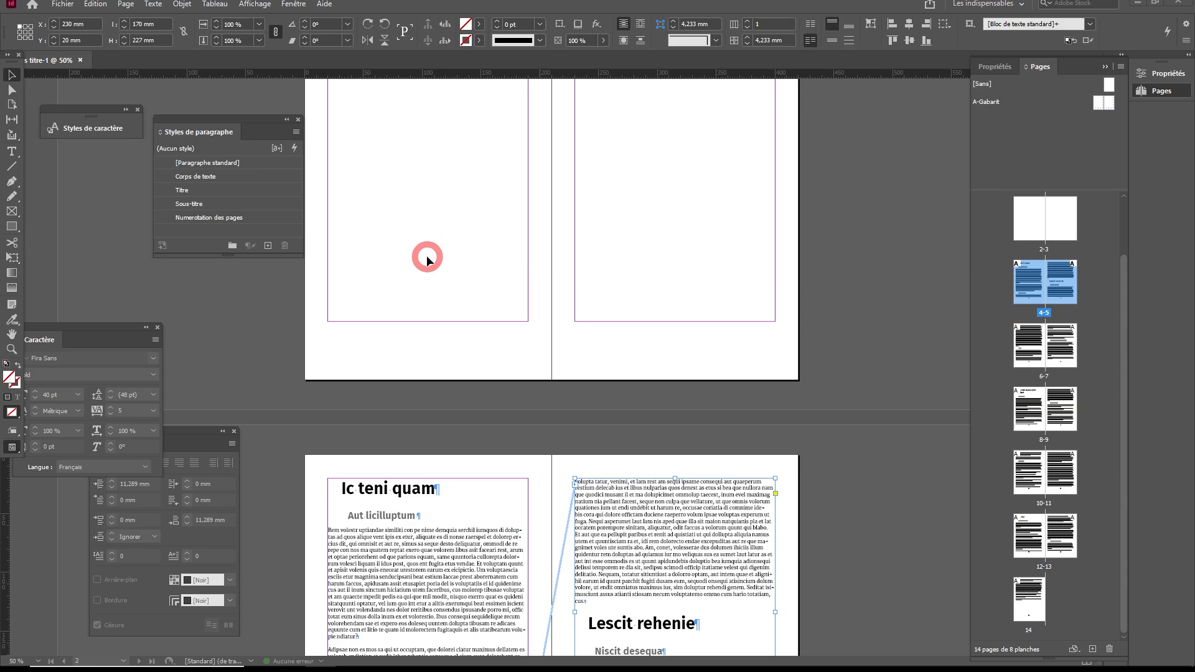
pyautogui.scroll(-2, 426, 255)
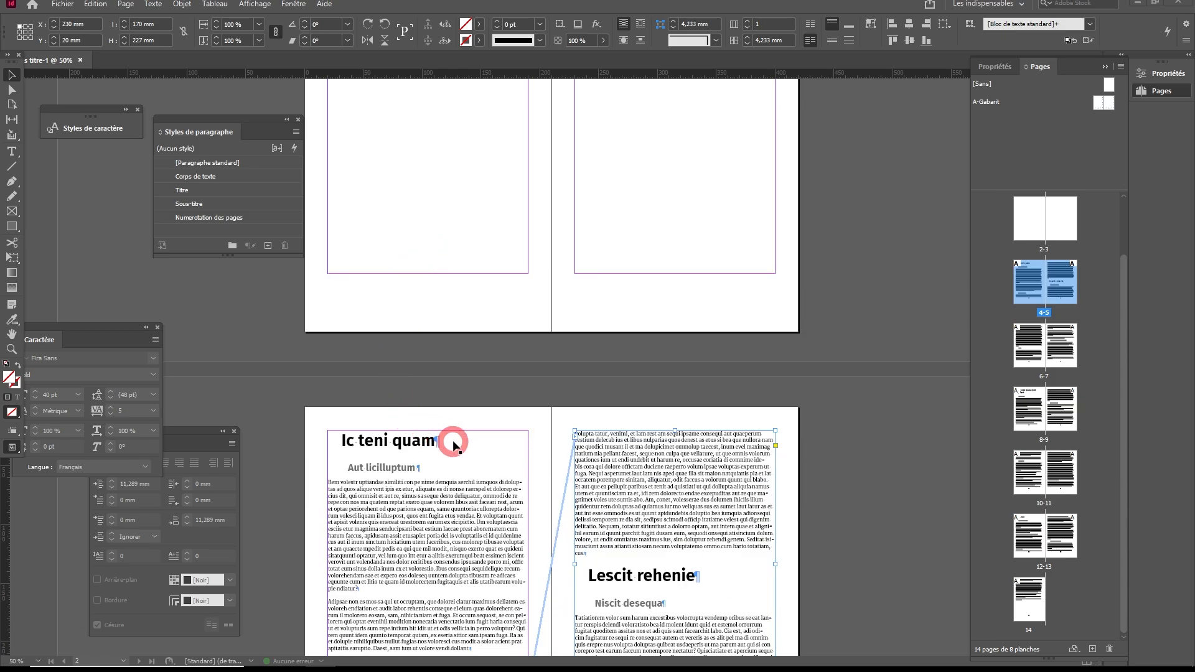
pyautogui.scroll(-4, 449, 439)
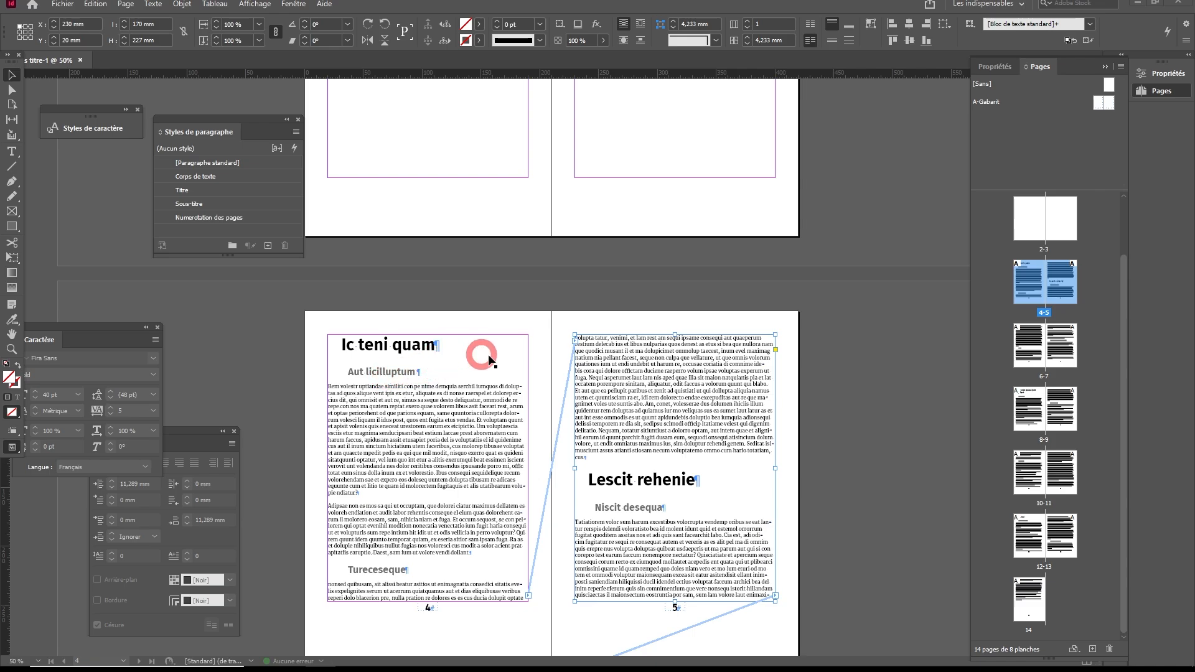
pyautogui.scroll(-10, 659, 407)
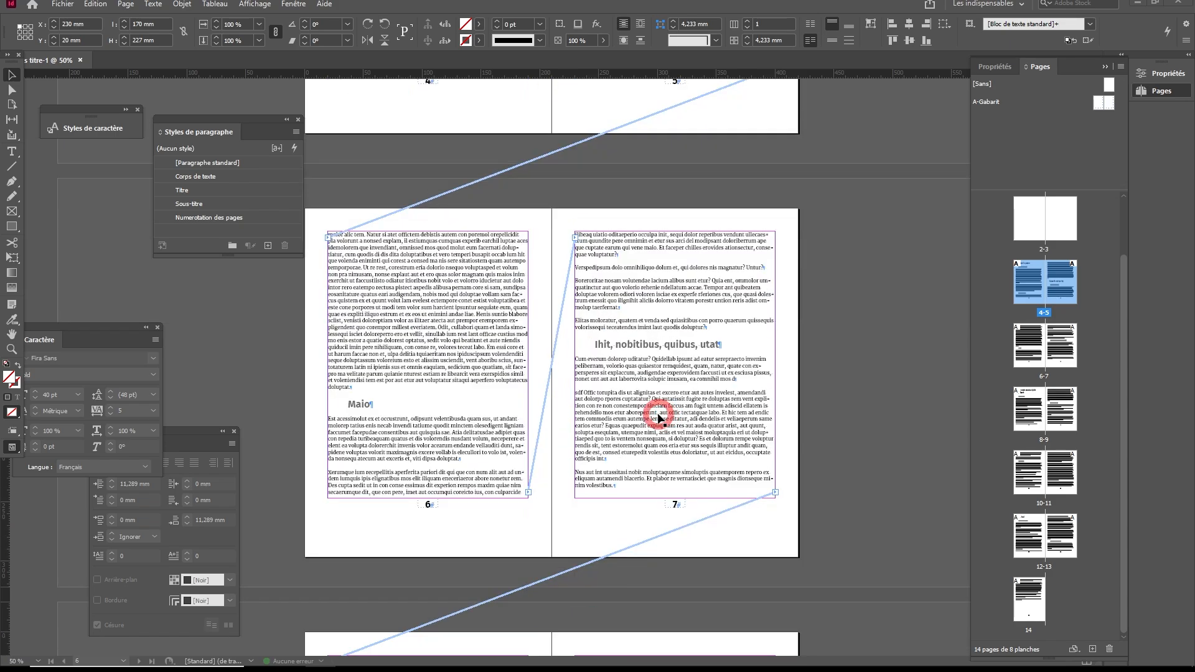
pyautogui.scroll(20, 658, 416)
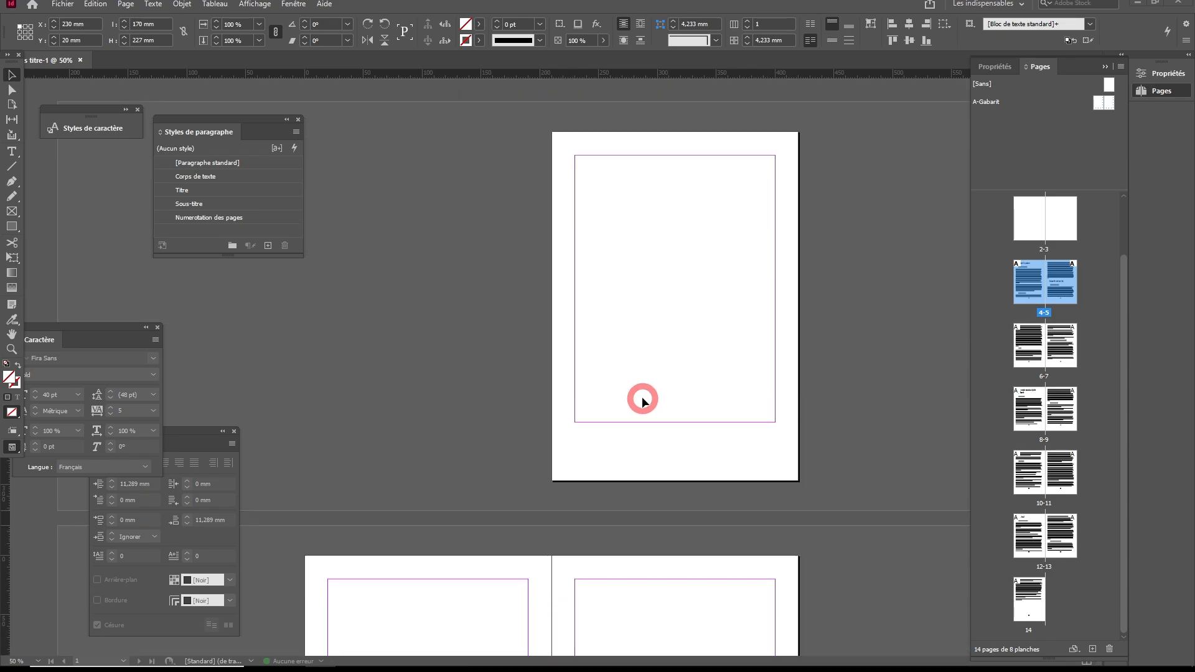
pyautogui.scroll(-6, 642, 400)
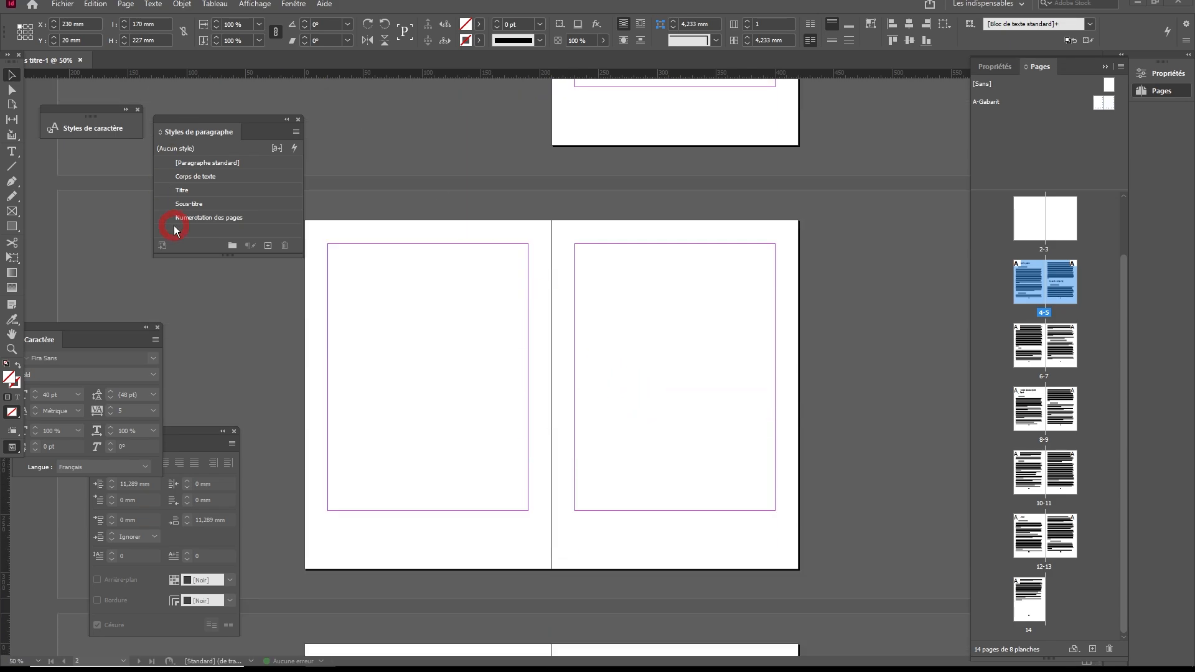
# Step: Start a table of contents based on the [Par défaut] style, titled "Sommaire", with [Aucun style] for the title
pyautogui.click(178, 132)
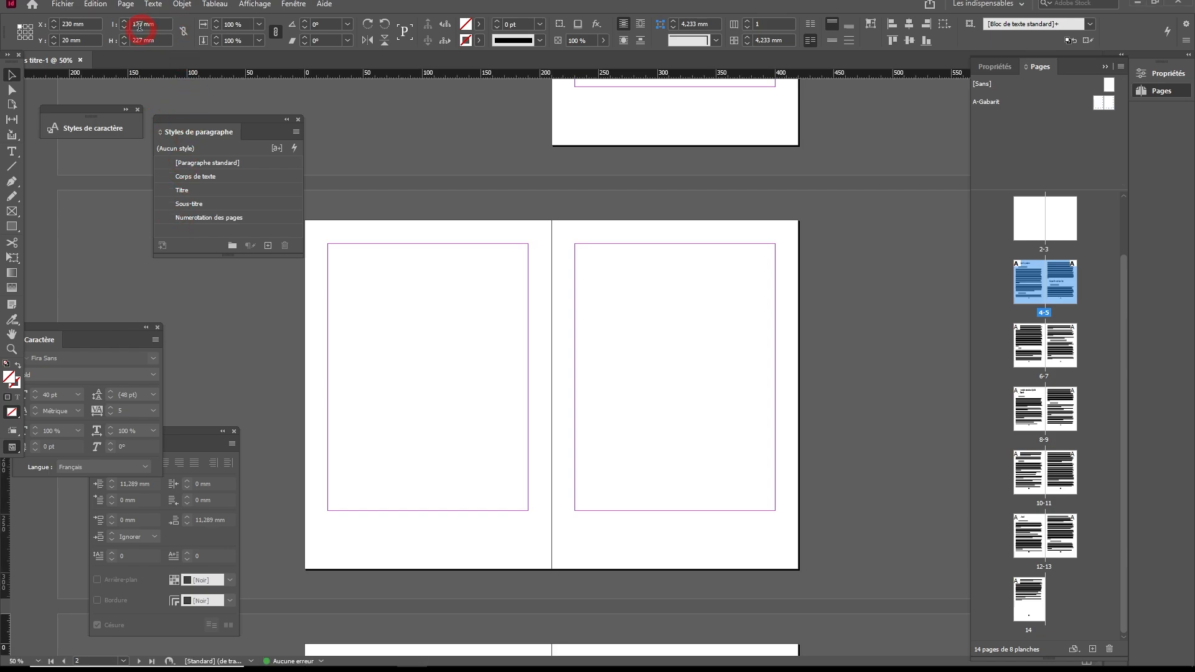
pyautogui.click(125, 4)
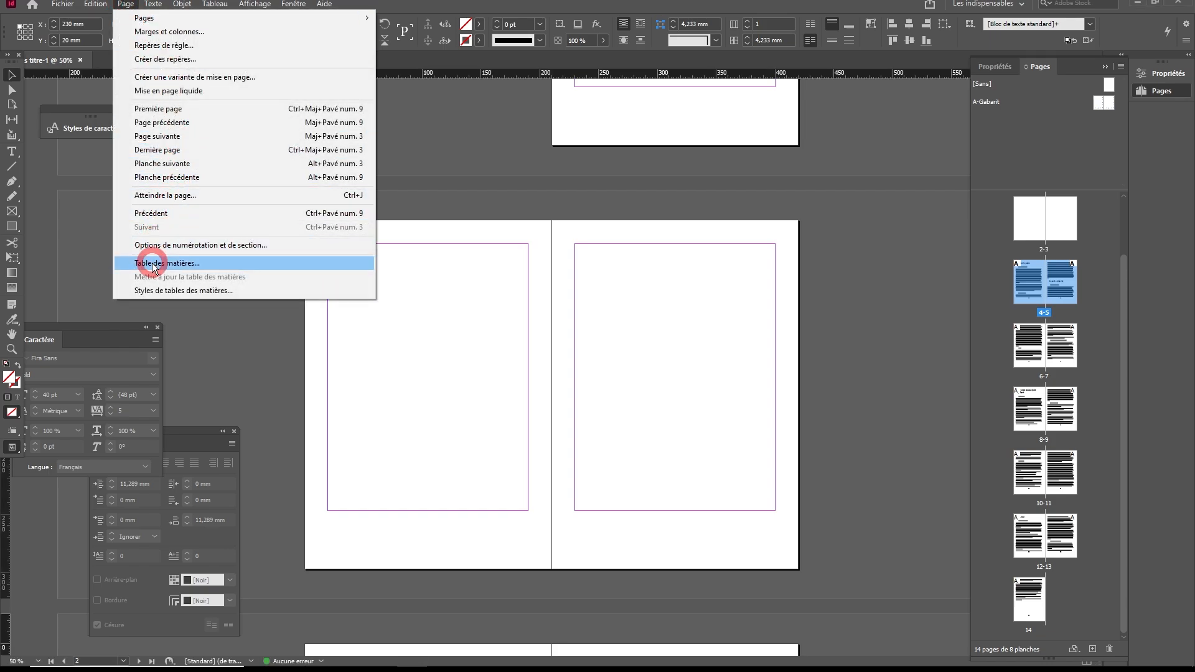
pyautogui.click(227, 267)
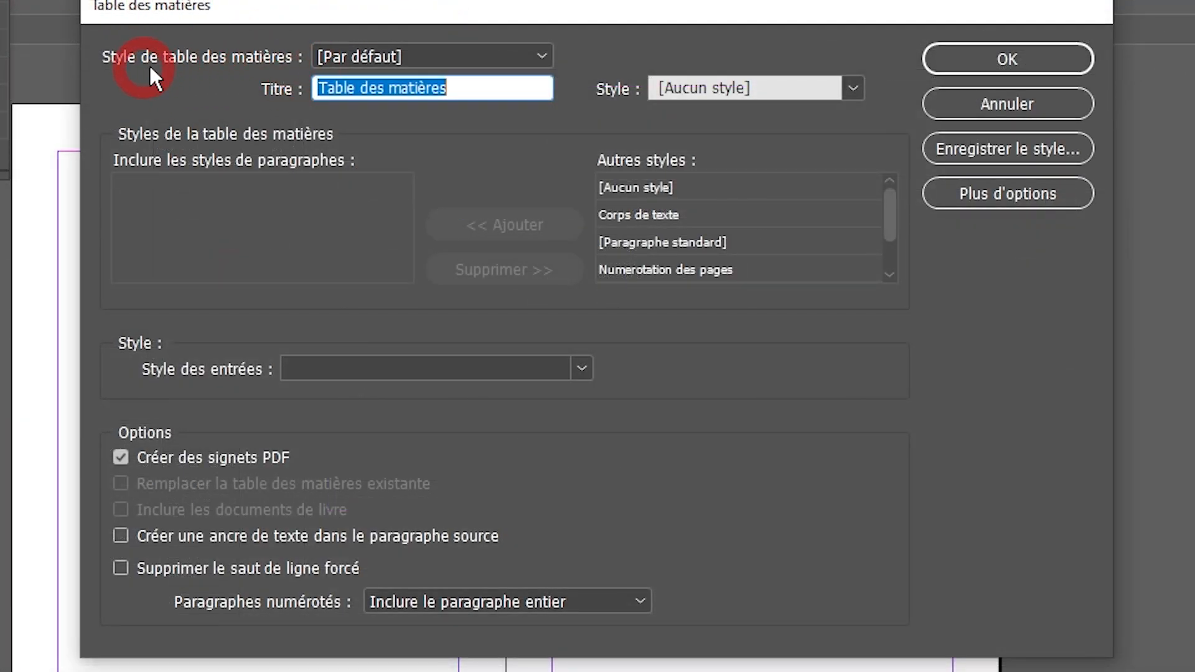
pyautogui.click(542, 56)
pyautogui.click(543, 55)
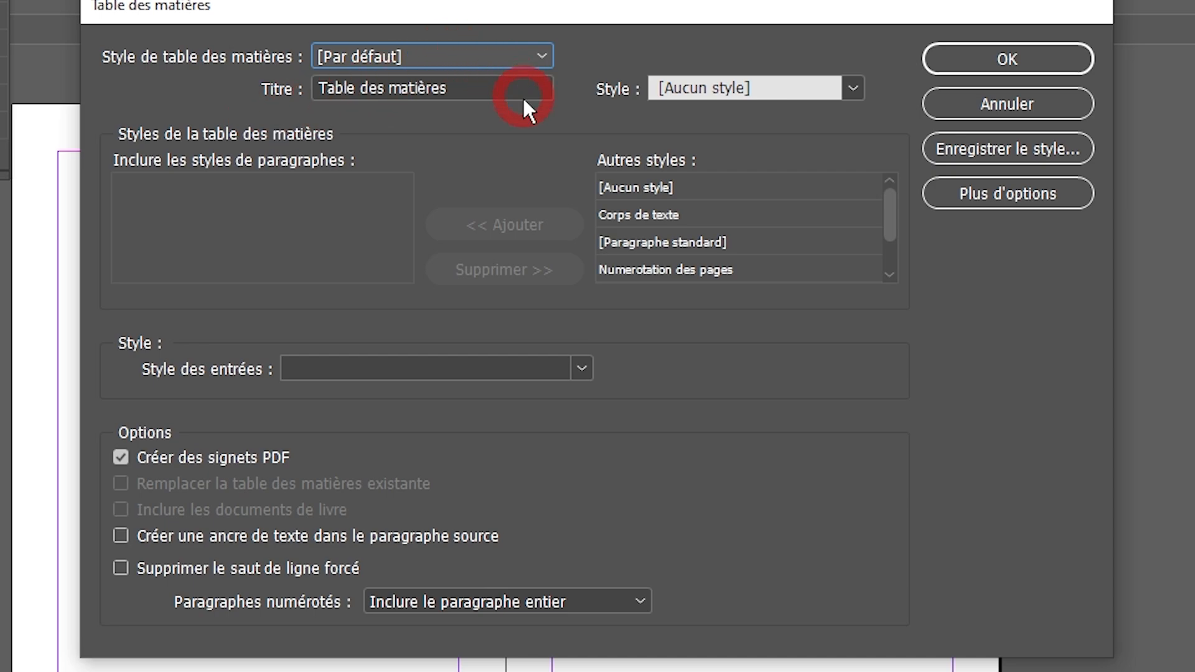
pyautogui.moveTo(454, 88); pyautogui.dragTo(267, 79)
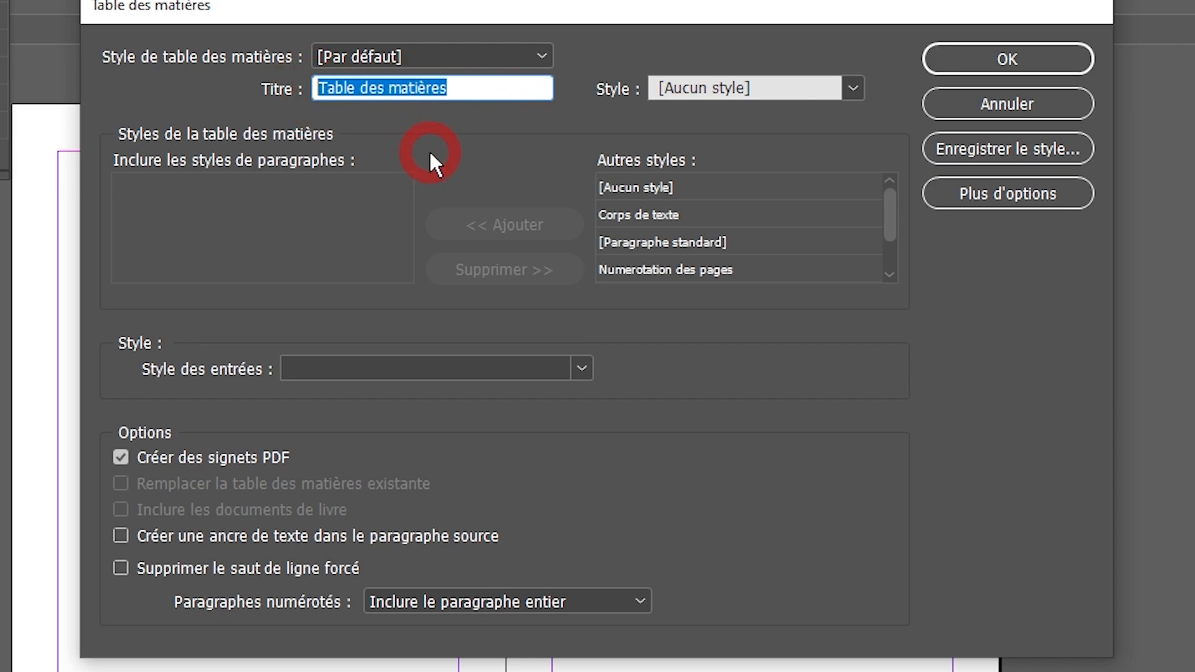
pyautogui.write('Somma')
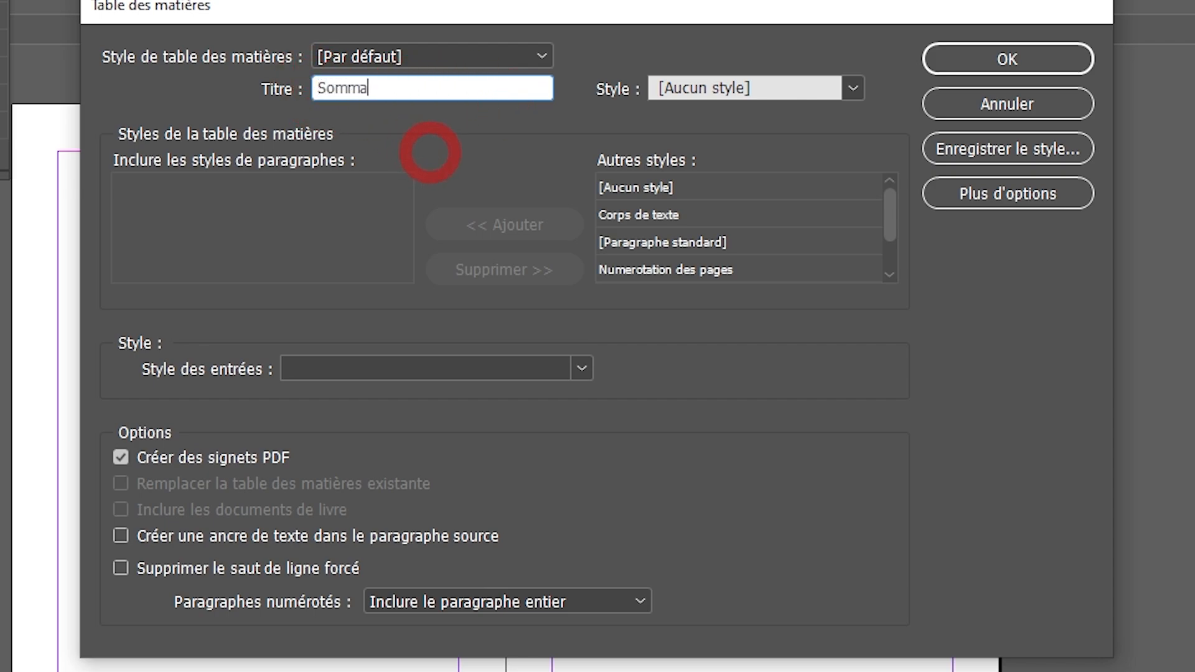
pyautogui.write('ire')
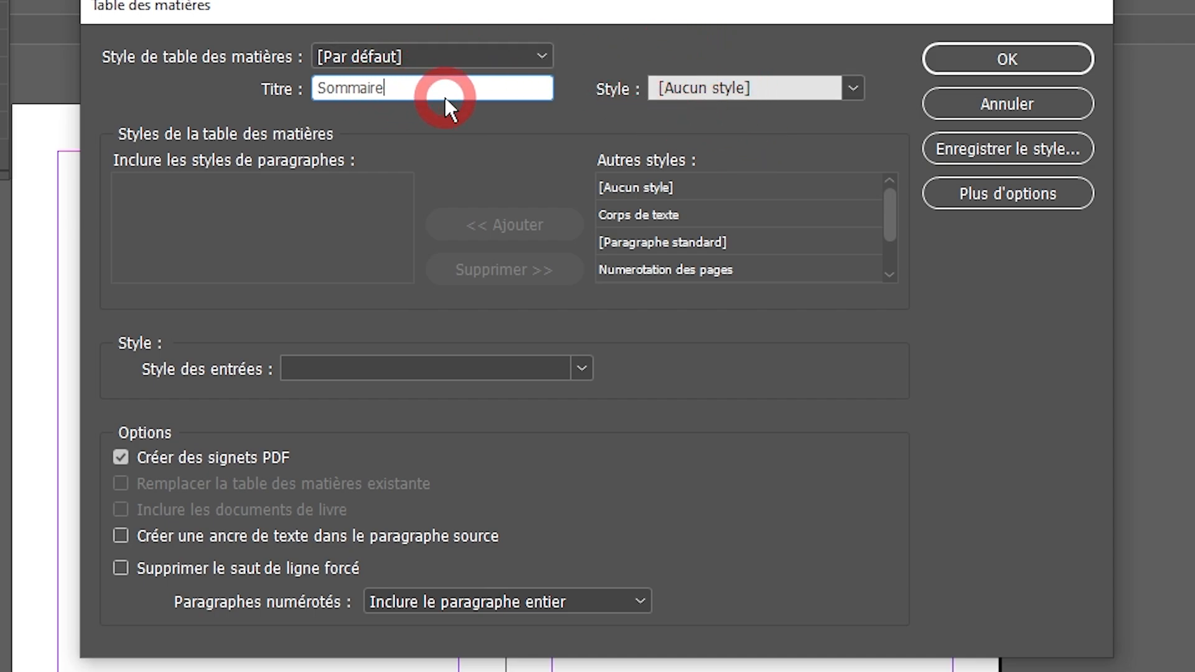
pyautogui.click(857, 87)
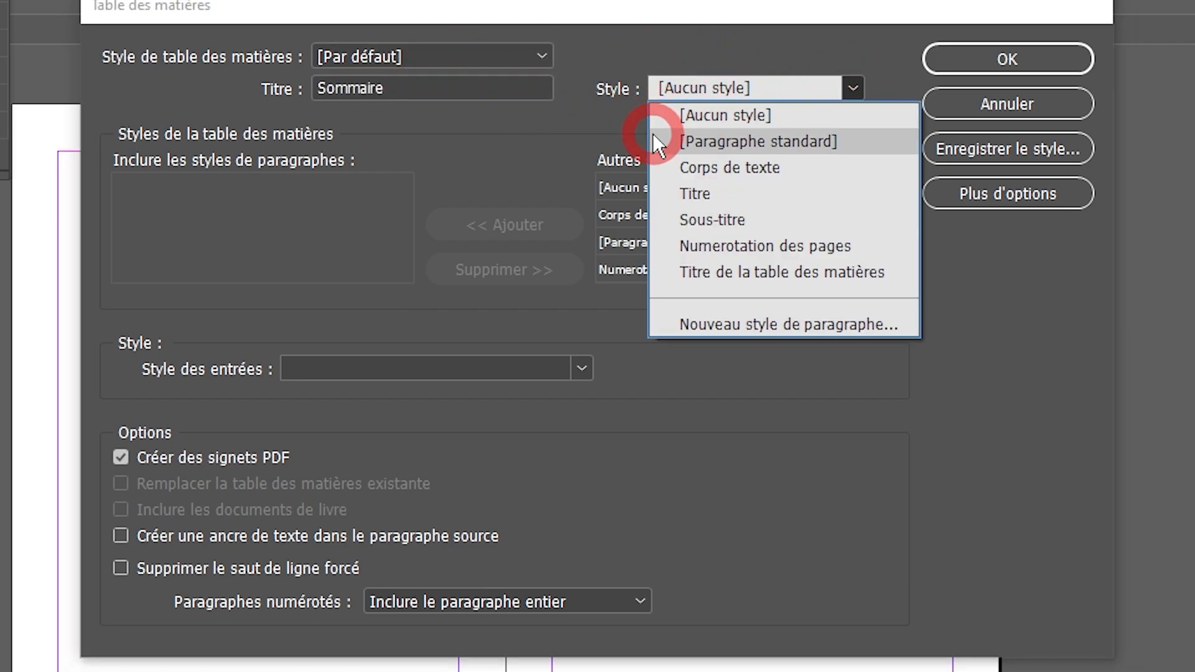
pyautogui.click(805, 84)
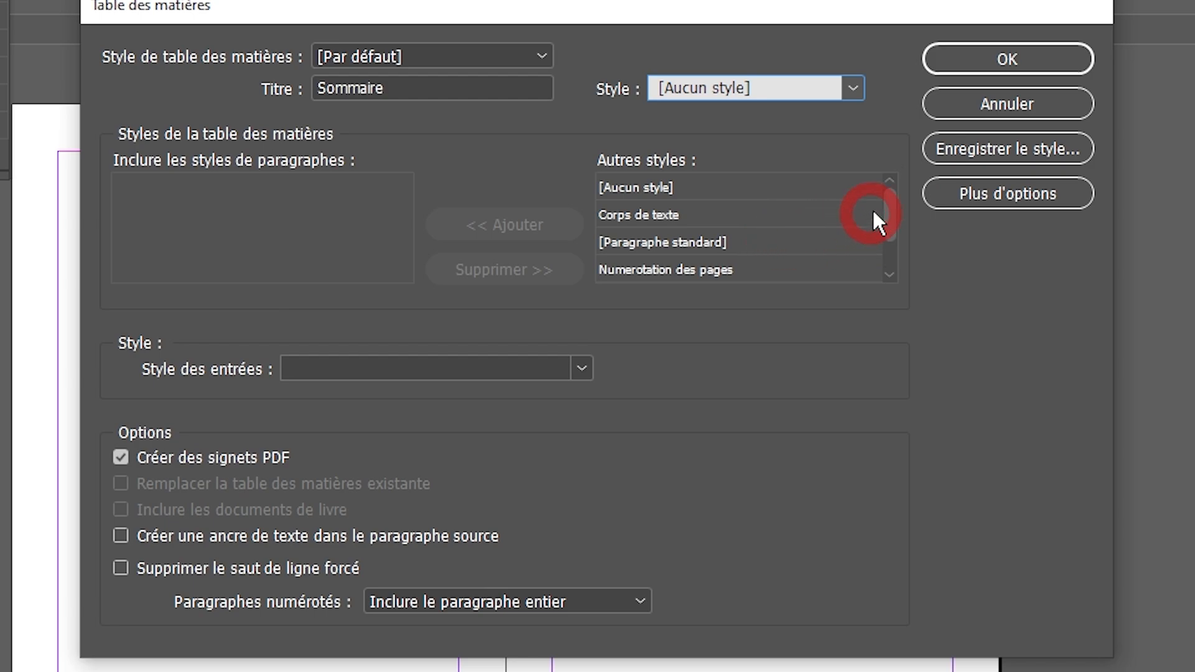
# Step: Select the Titre paragraph style among the other styles available for the table of contents
pyautogui.moveTo(891, 198); pyautogui.dragTo(893, 240)
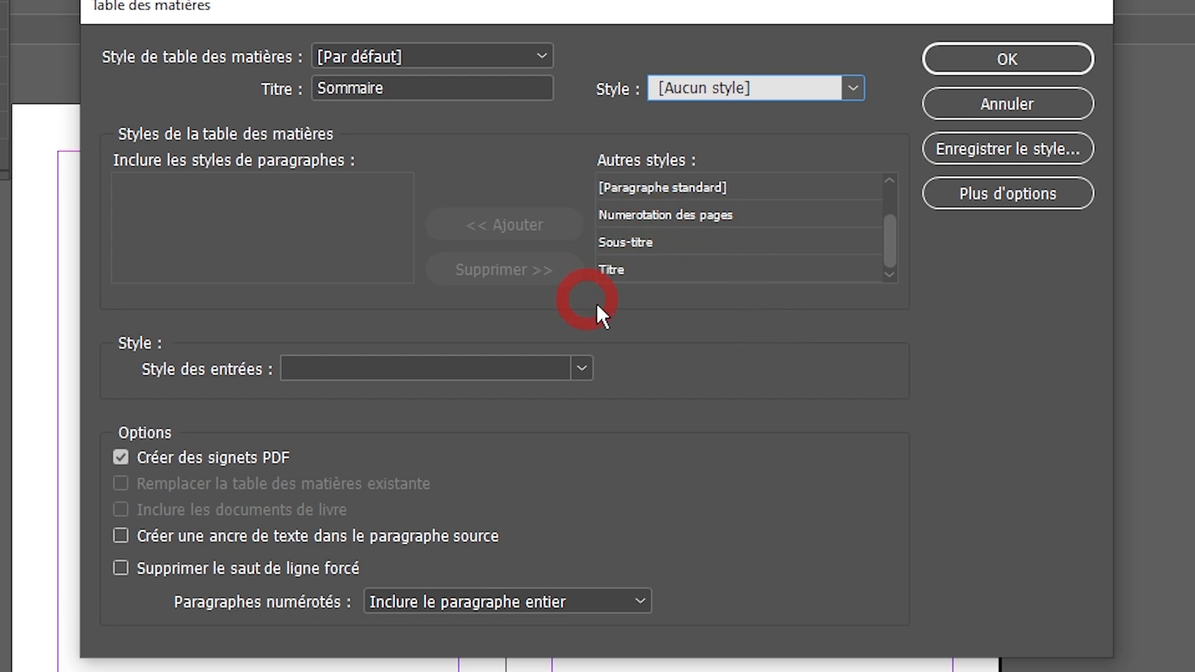
pyautogui.click(624, 265)
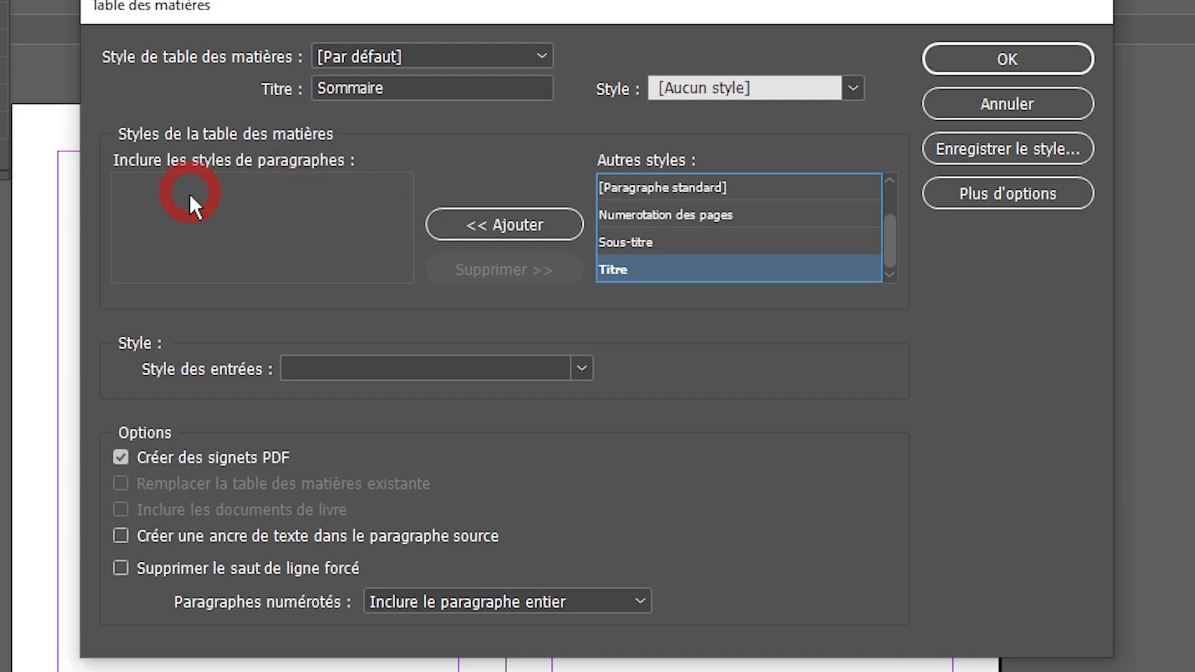
# Step: Add the Titre paragraph style to the styles included in the table of contents
pyautogui.click(516, 225)
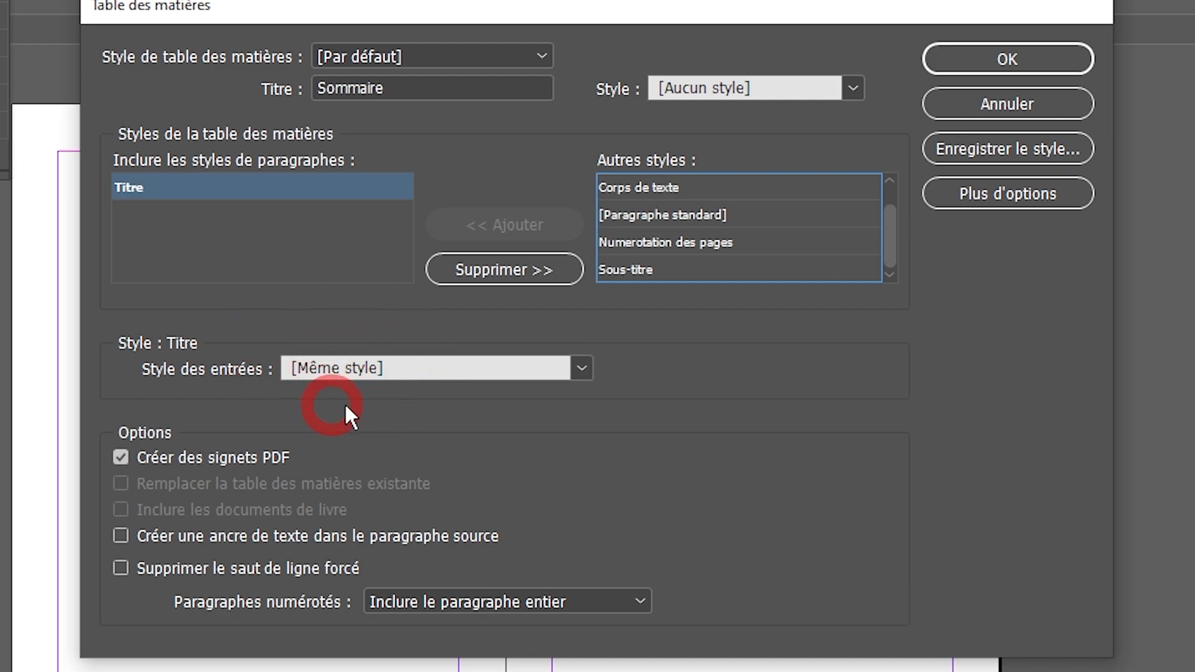
pyautogui.moveTo(536, 17); pyautogui.dragTo(458, 358)
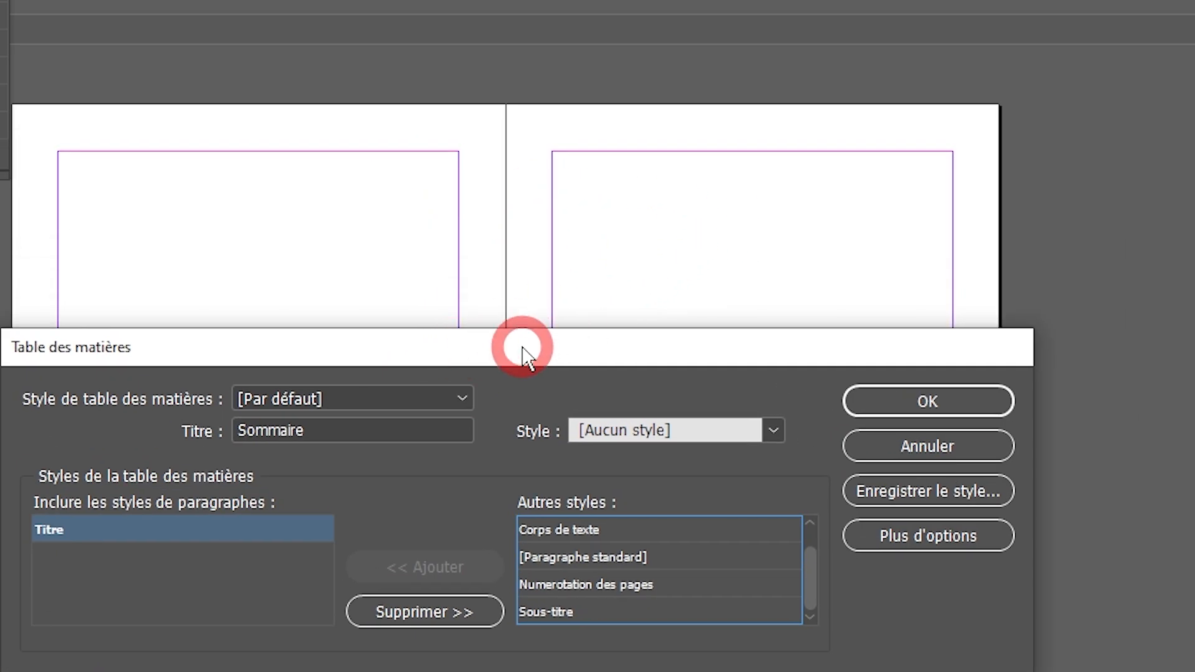
pyautogui.moveTo(520, 342); pyautogui.dragTo(541, 115)
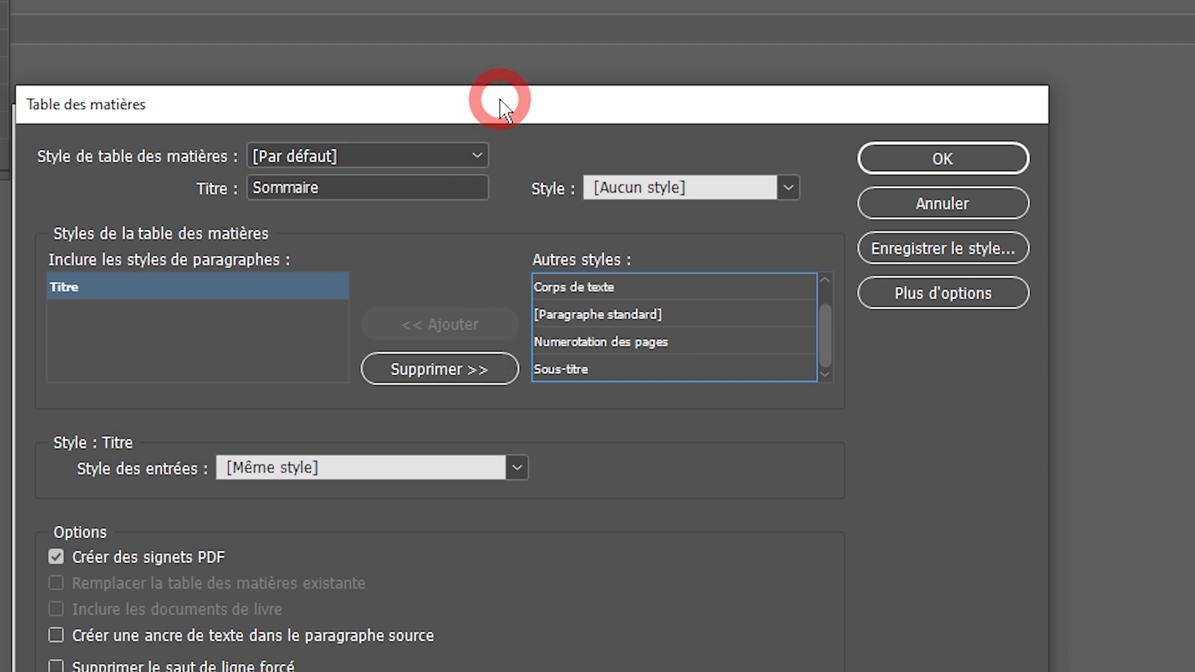
pyautogui.moveTo(501, 107); pyautogui.dragTo(362, 343)
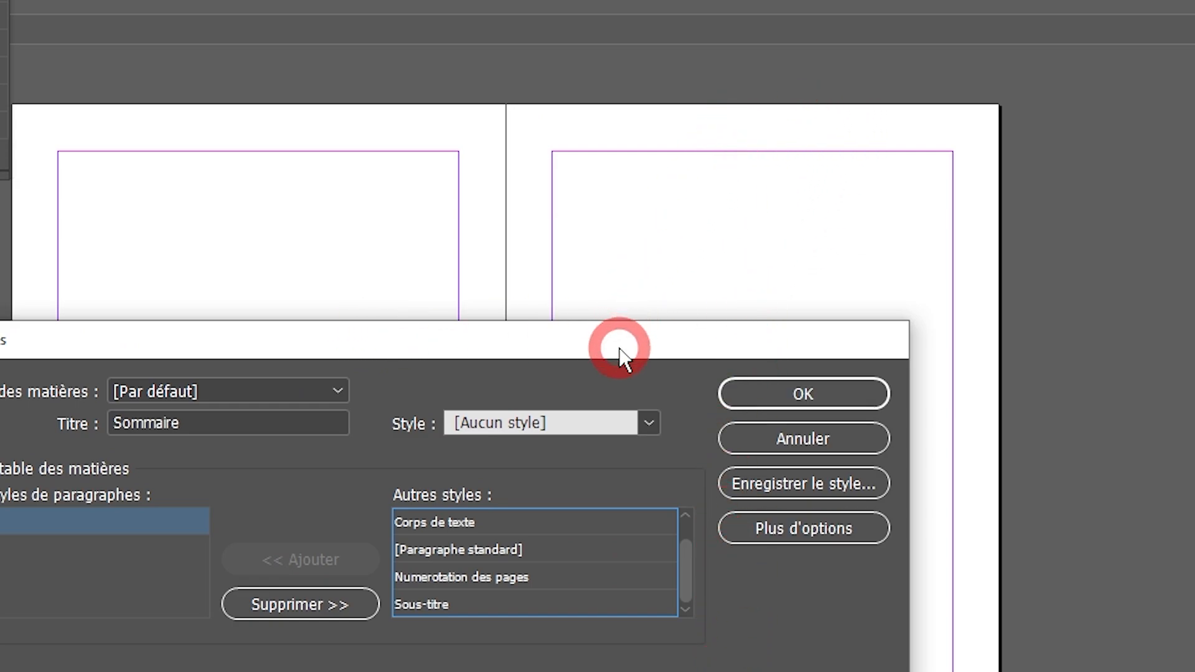
pyautogui.moveTo(620, 344); pyautogui.dragTo(695, 71)
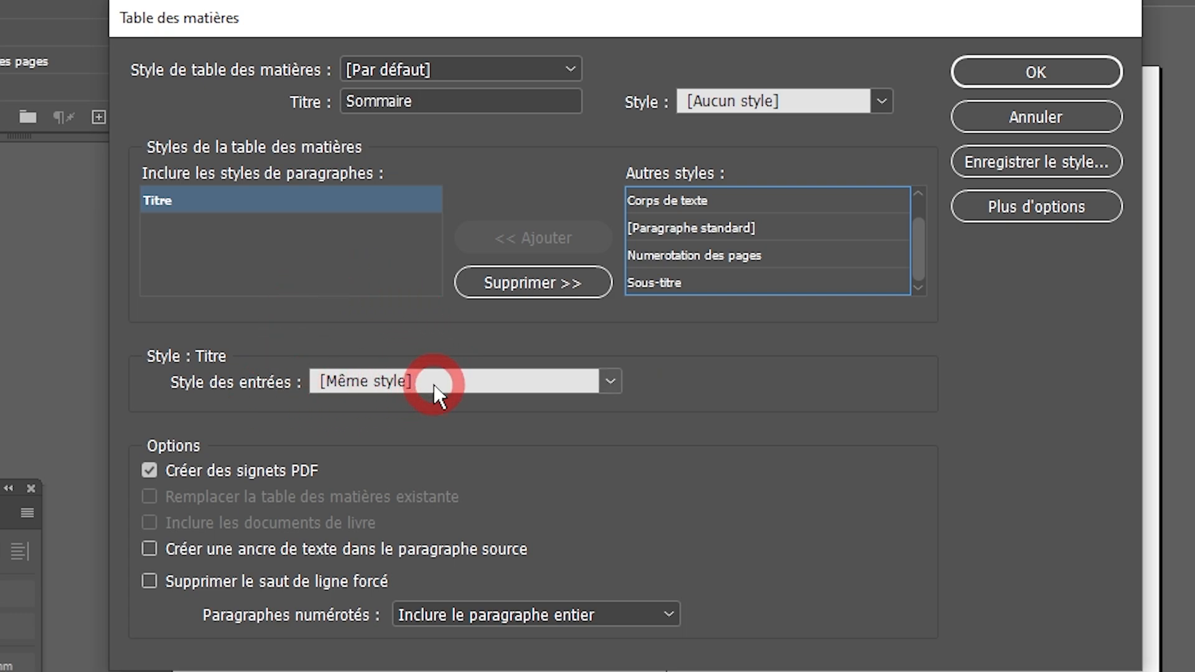
# Step: Expand the table of contents options and examine the page number placement, separator and character style choices for the Titre entries
pyautogui.click(1025, 196)
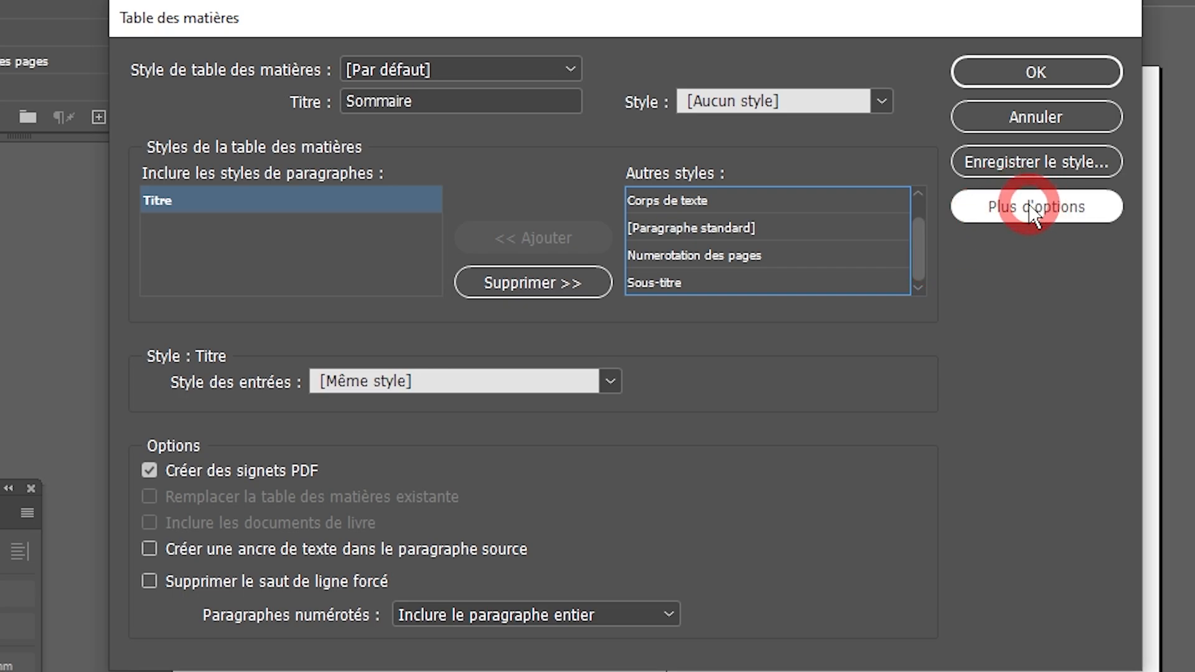
pyautogui.click(1029, 205)
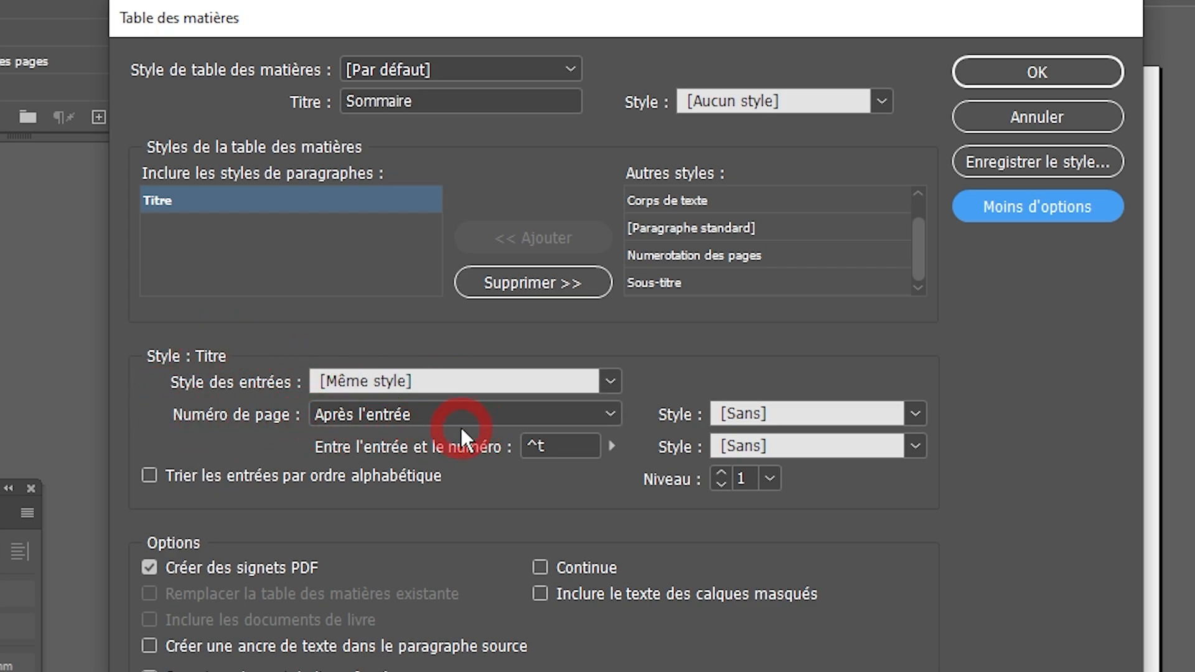
pyautogui.click(609, 415)
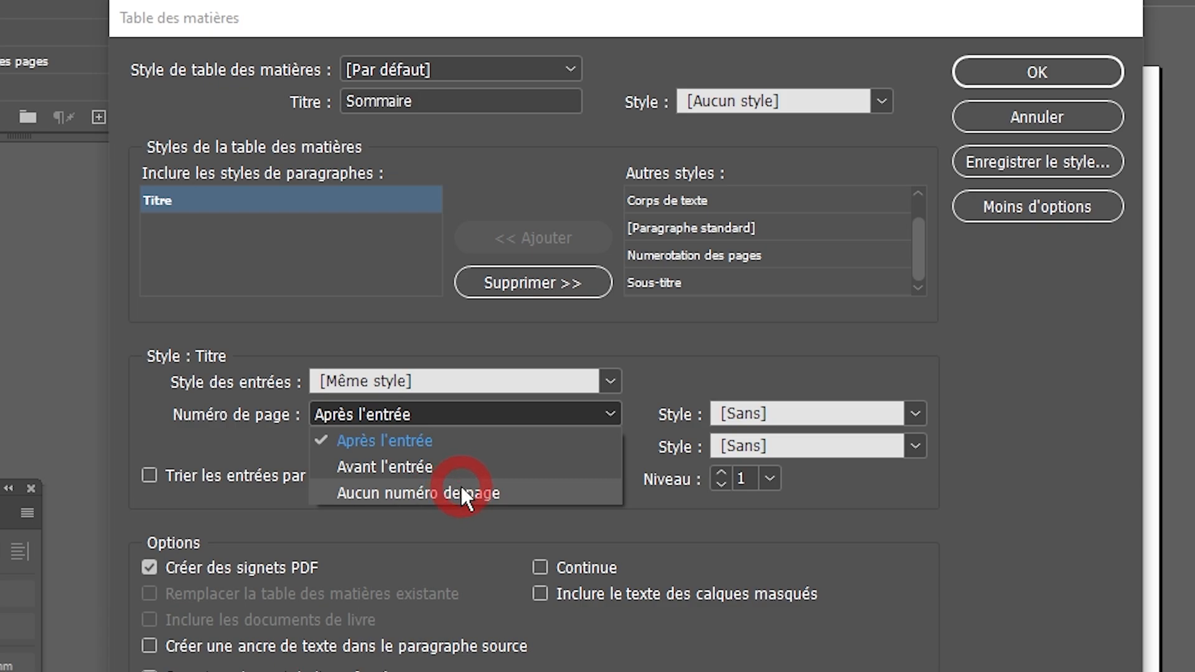
pyautogui.click(513, 337)
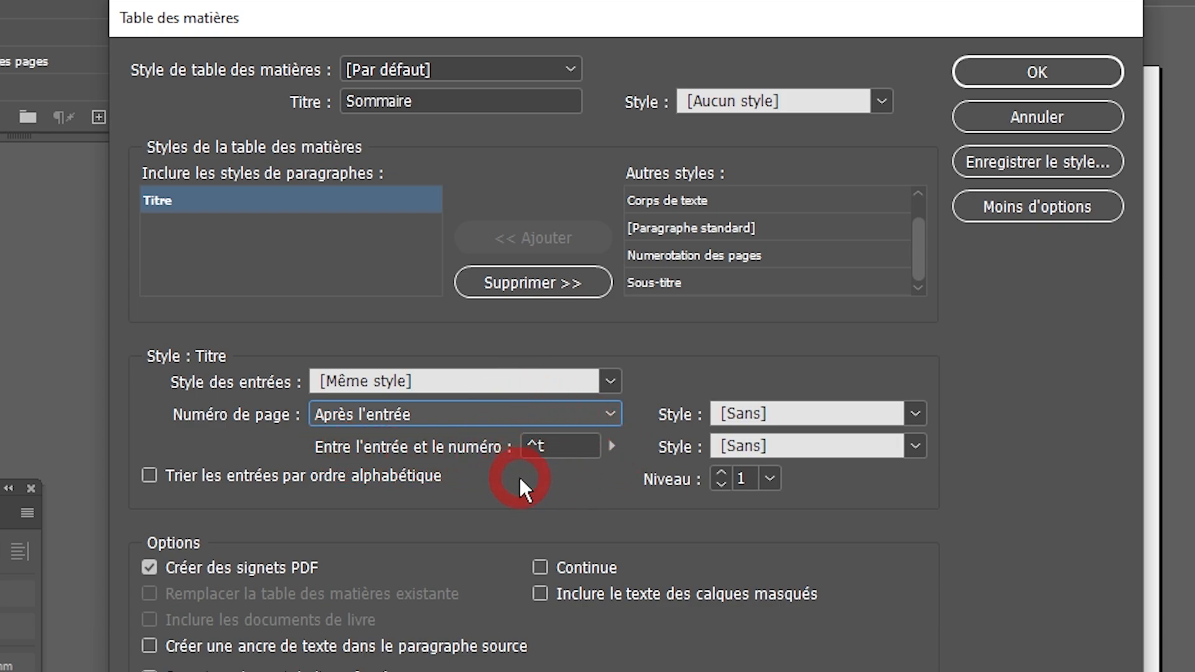
pyautogui.click(614, 446)
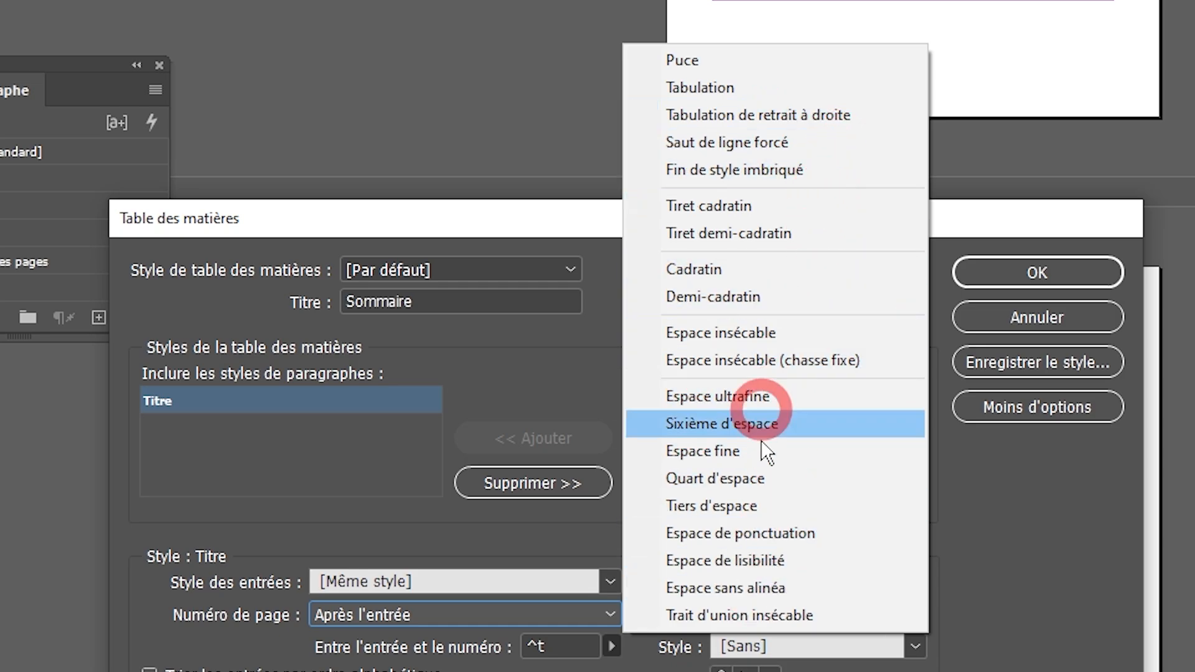
pyautogui.click(581, 670)
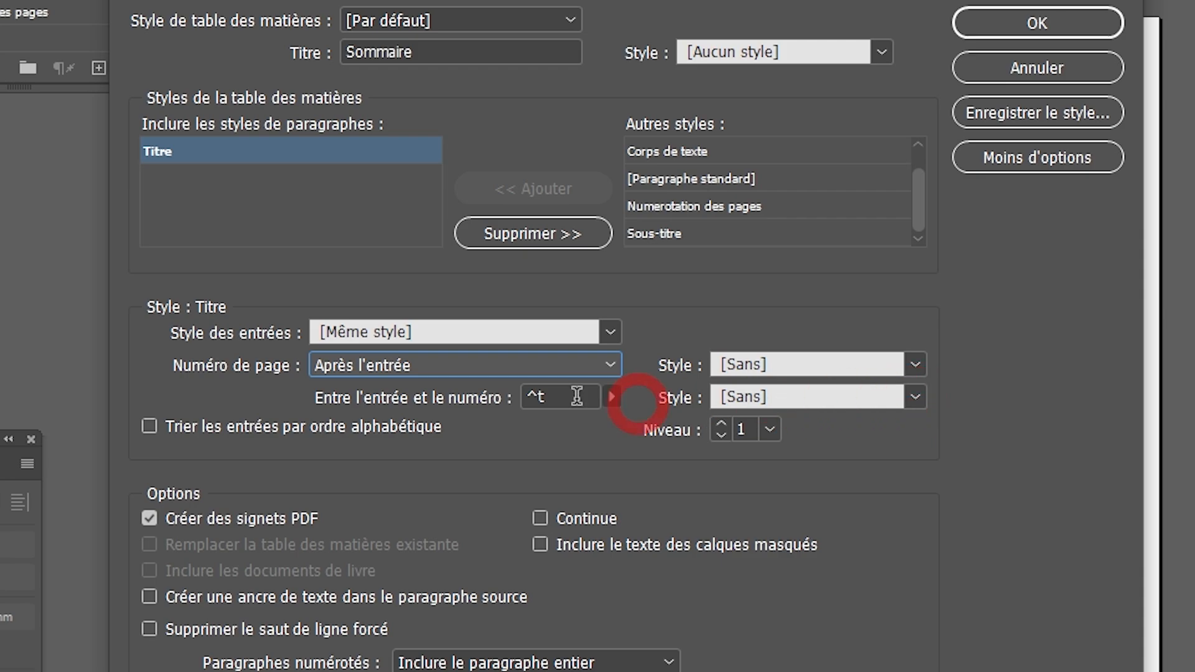
pyautogui.click(914, 399)
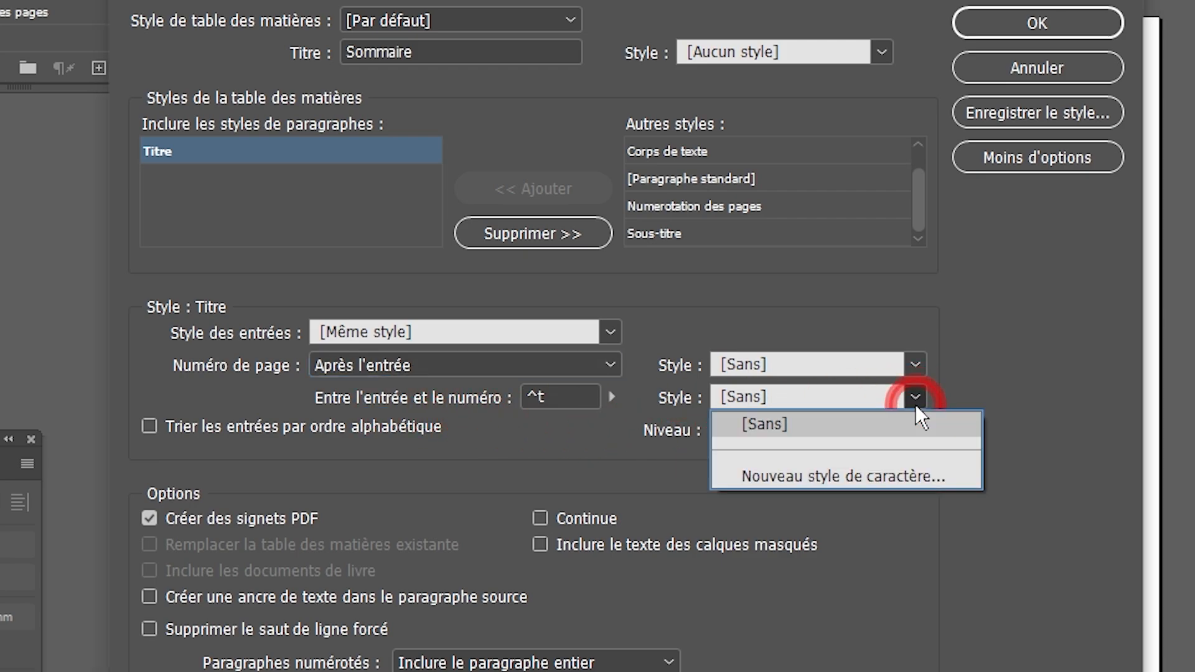
pyautogui.press('Escape')
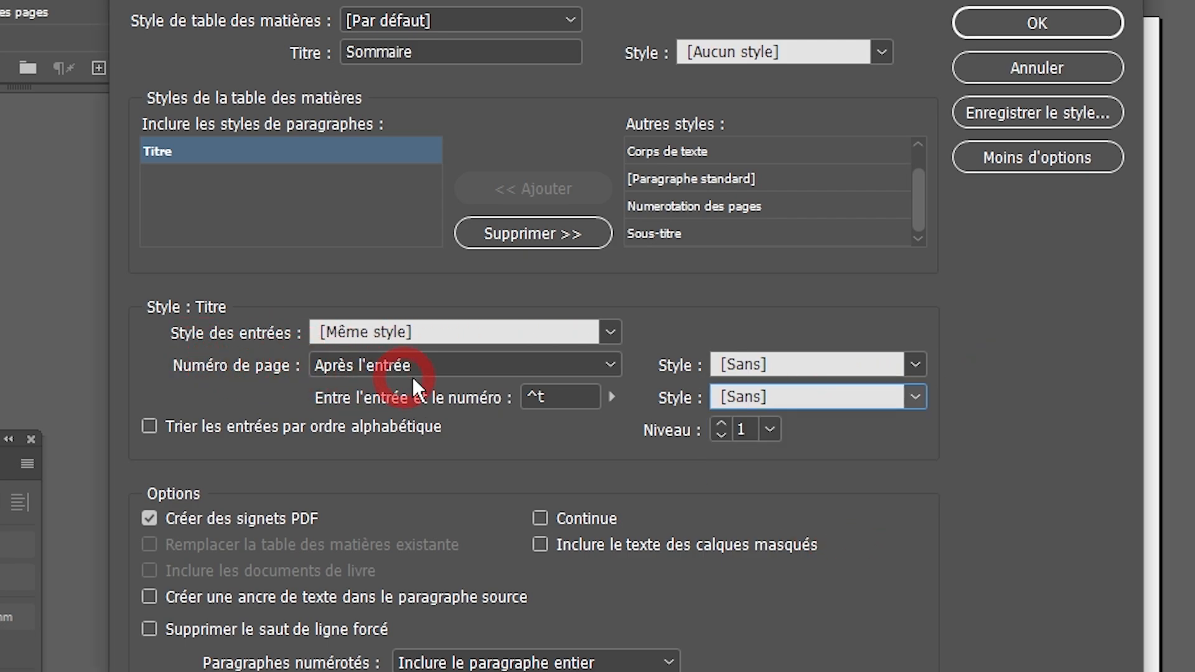
pyautogui.click(914, 363)
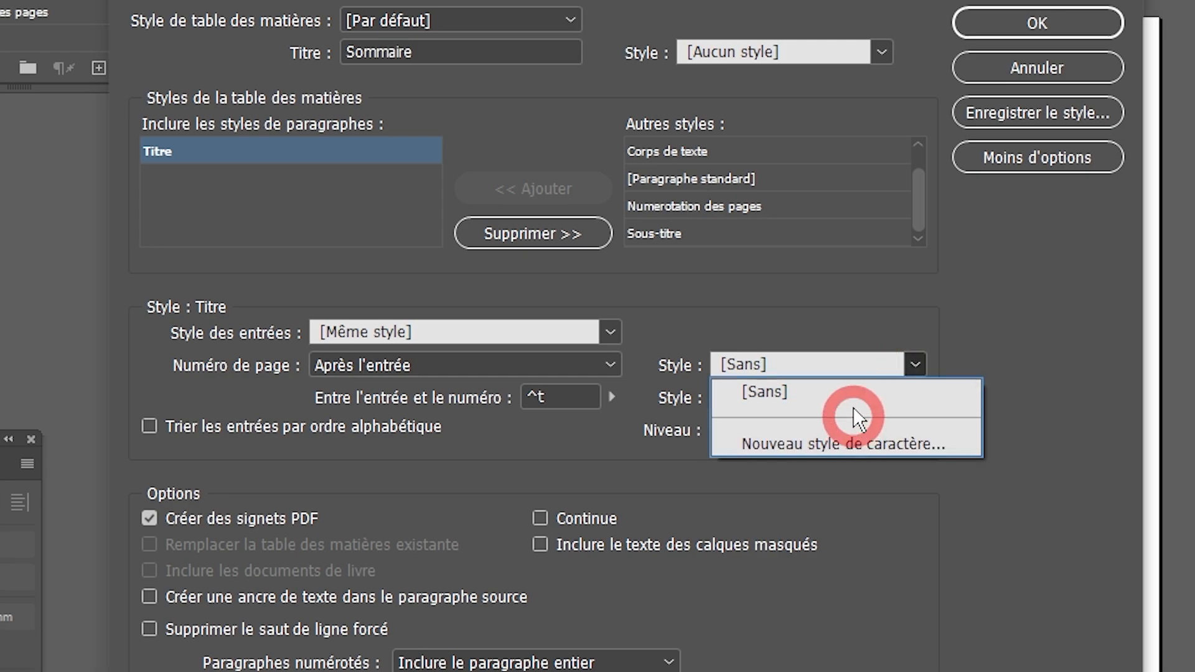
pyautogui.click(968, 311)
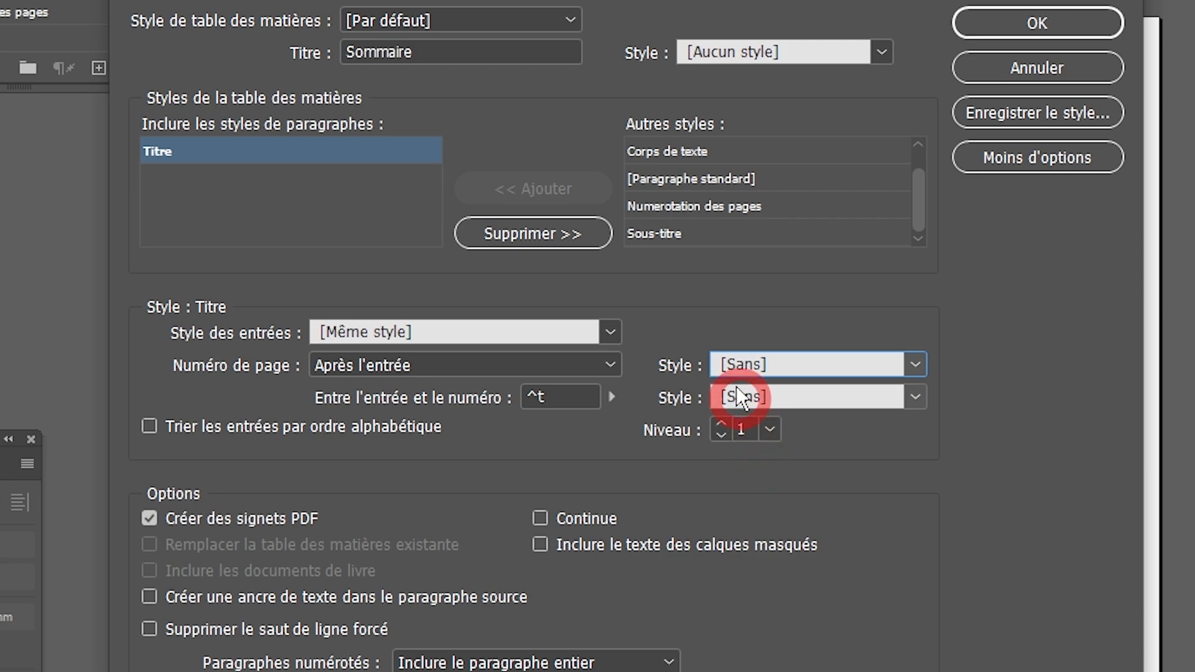
# Step: Include the Sous-titre style in the table of contents and place the generated contents within the margins of the right-hand page
pyautogui.click(668, 234)
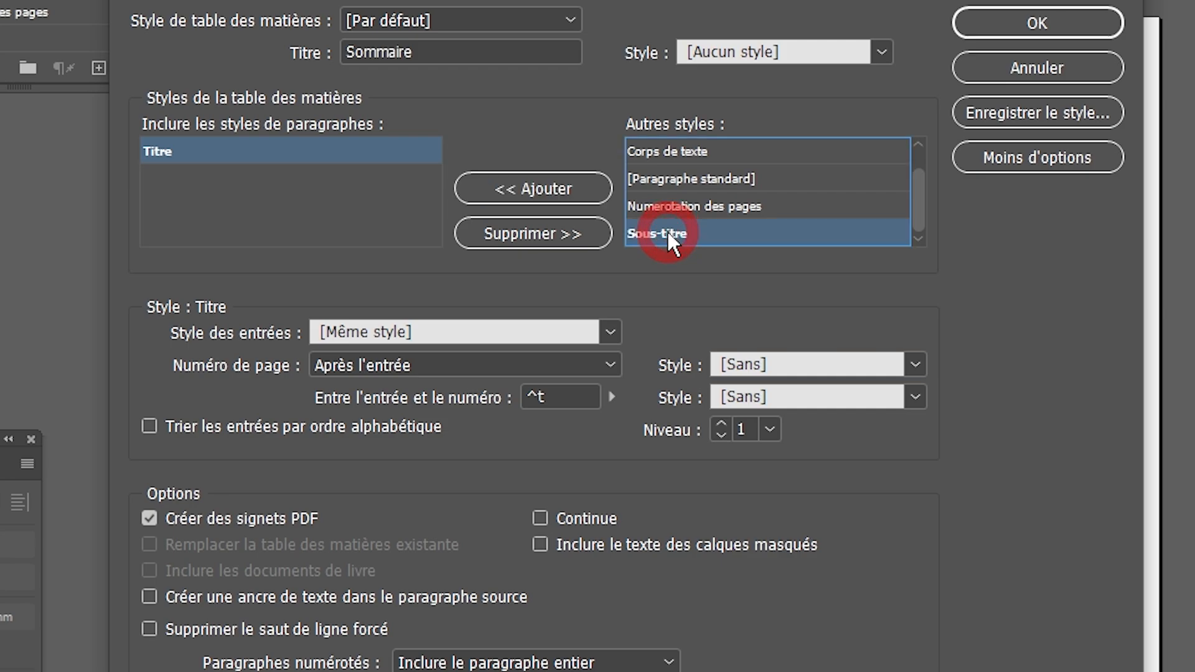
pyautogui.click(545, 197)
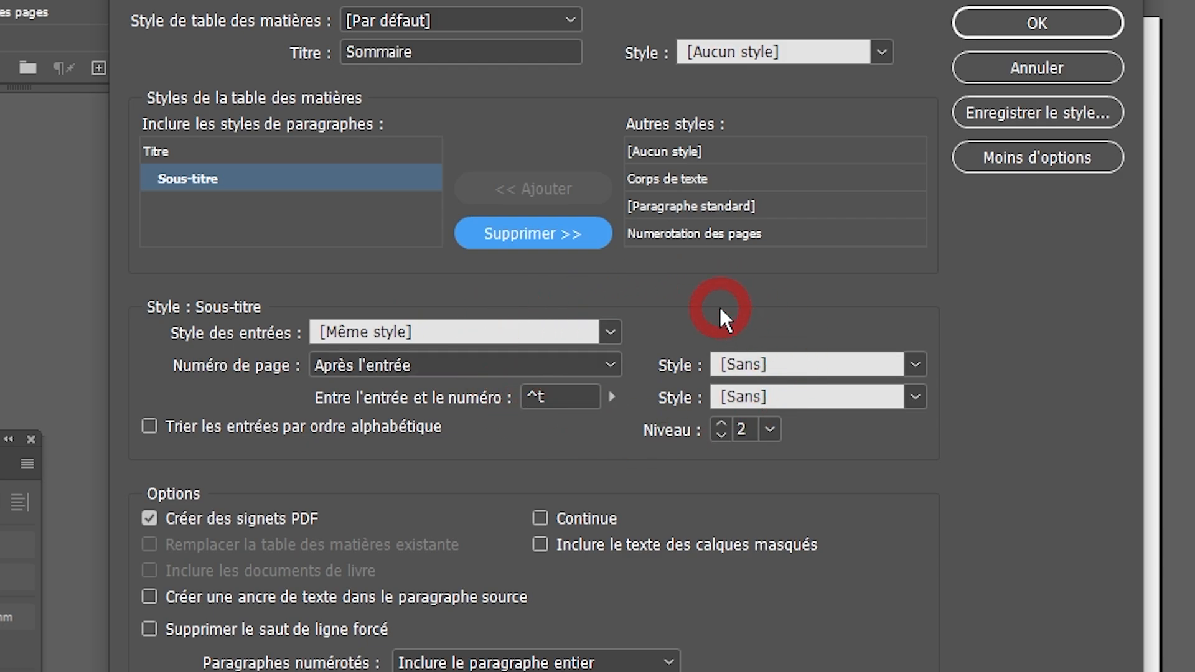
pyautogui.click(1046, 20)
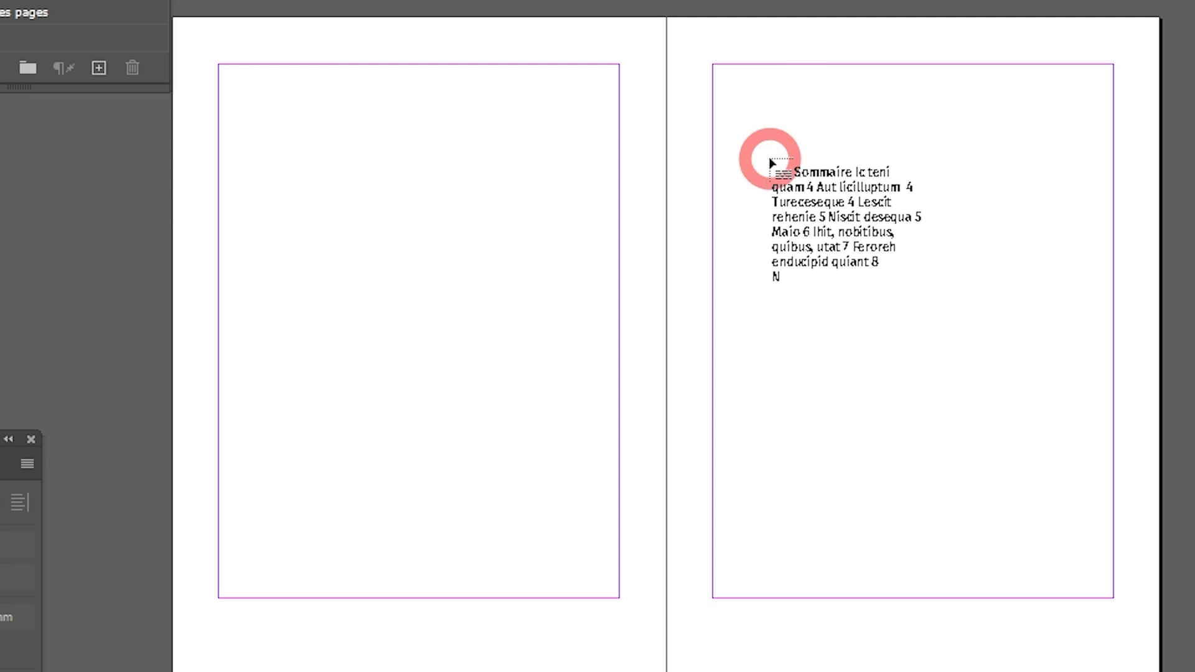
pyautogui.moveTo(713, 64); pyautogui.dragTo(1112, 599)
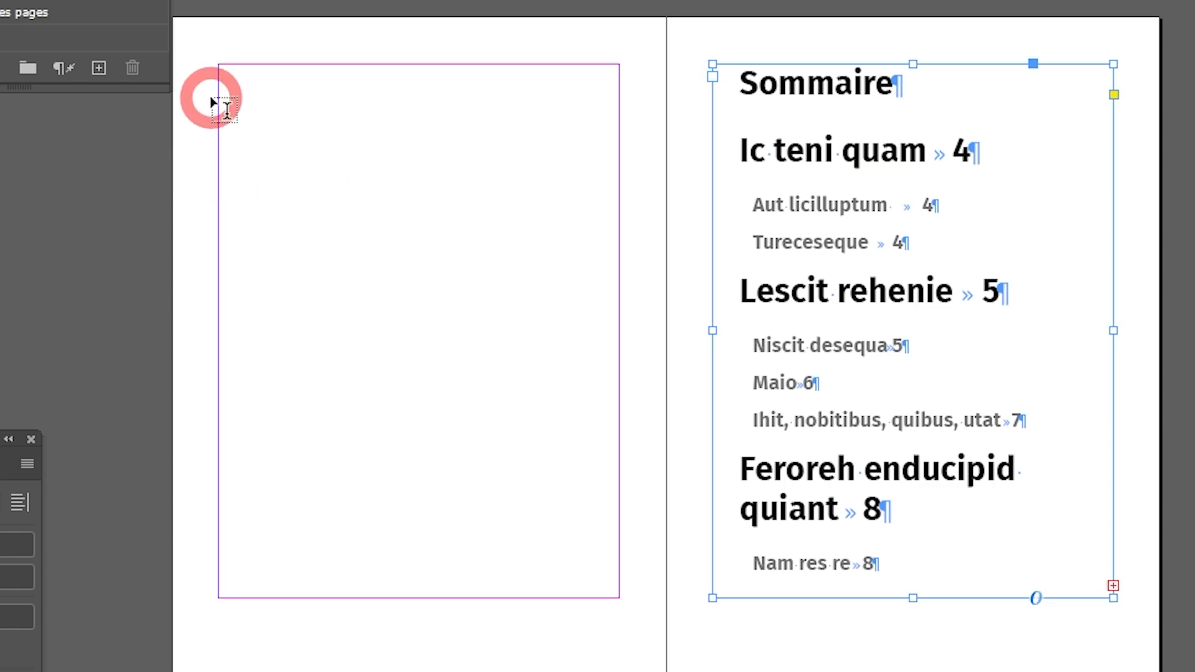
# Step: Create a text frame on the left-hand page reading "Sommaire" and format the text at 30 pt with centred alignment
pyautogui.moveTo(221, 92); pyautogui.dragTo(619, 518)
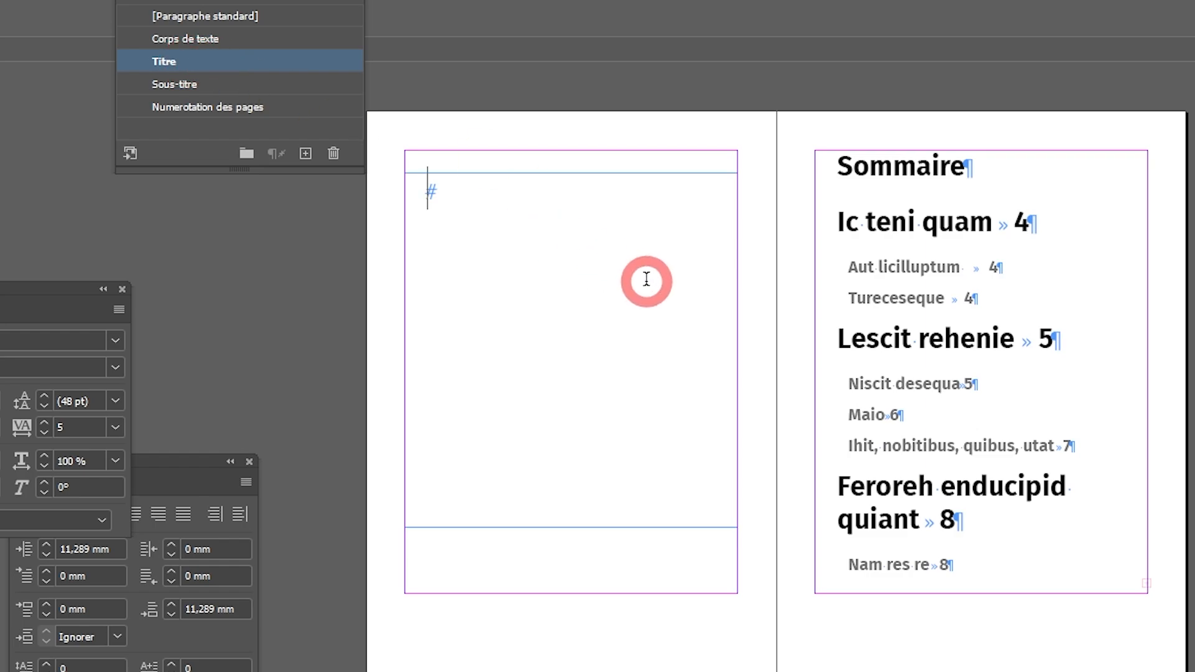
pyautogui.write('Sommaire')
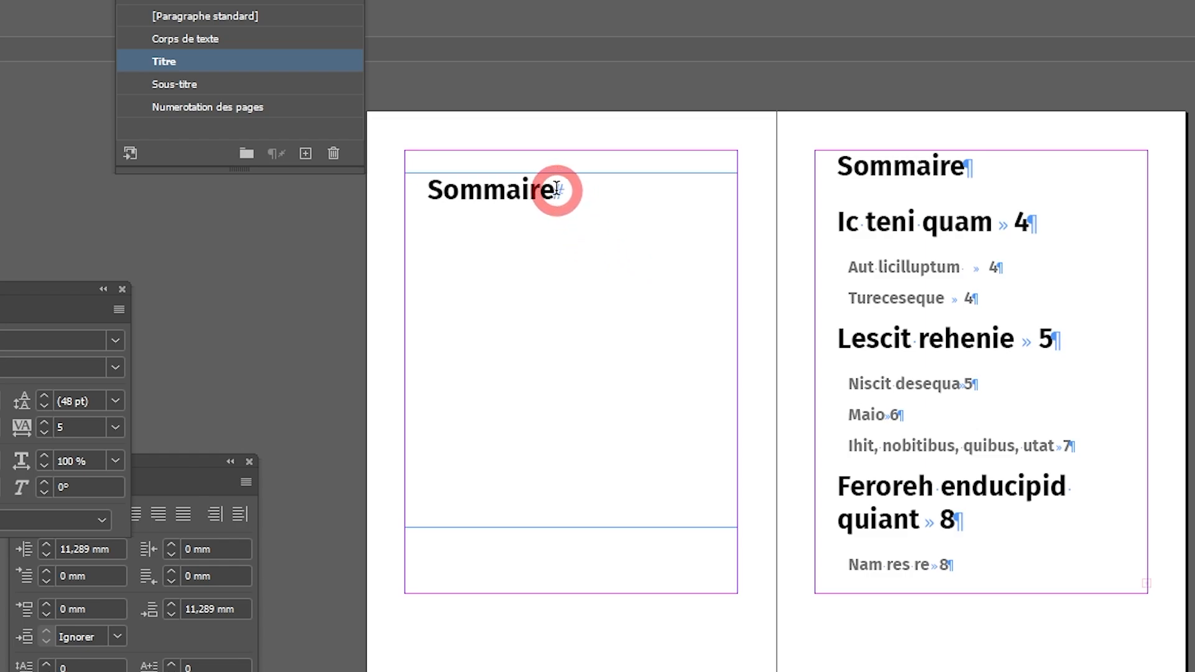
pyautogui.moveTo(556, 189); pyautogui.dragTo(419, 181)
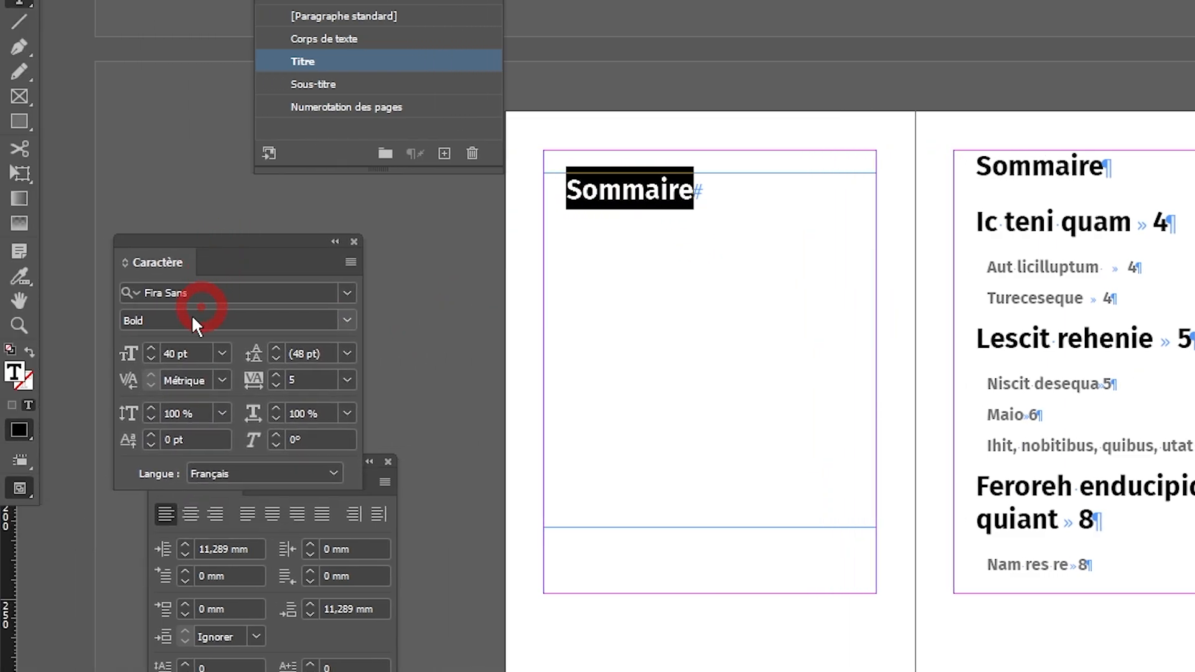
pyautogui.click(222, 358)
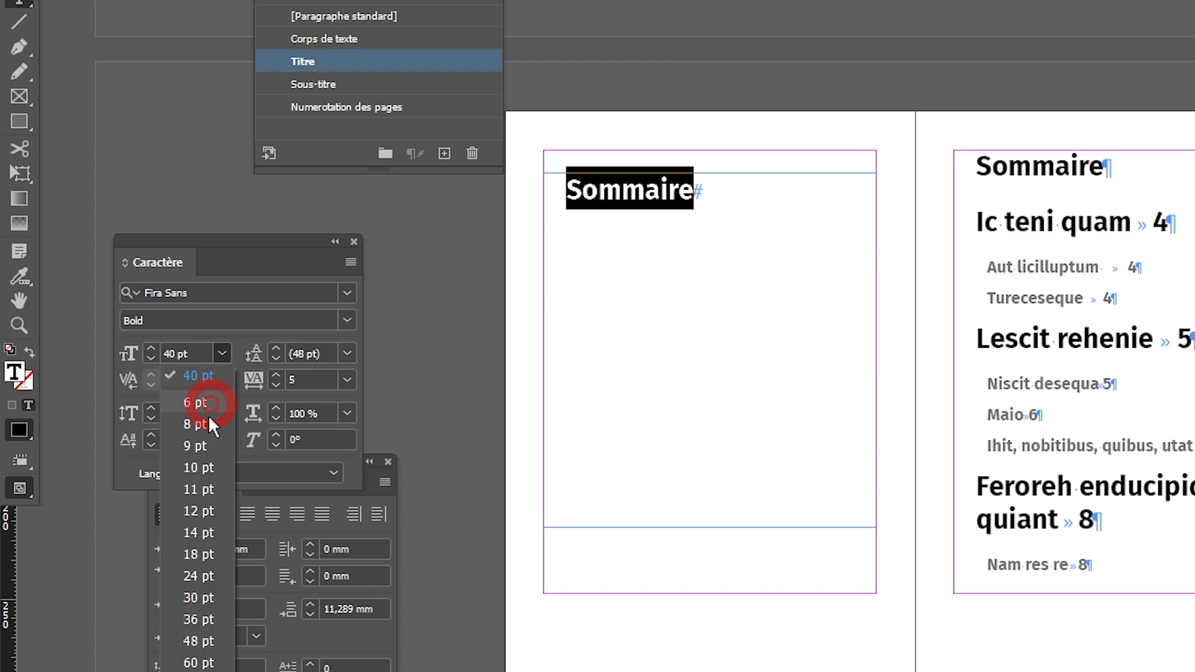
pyautogui.click(205, 597)
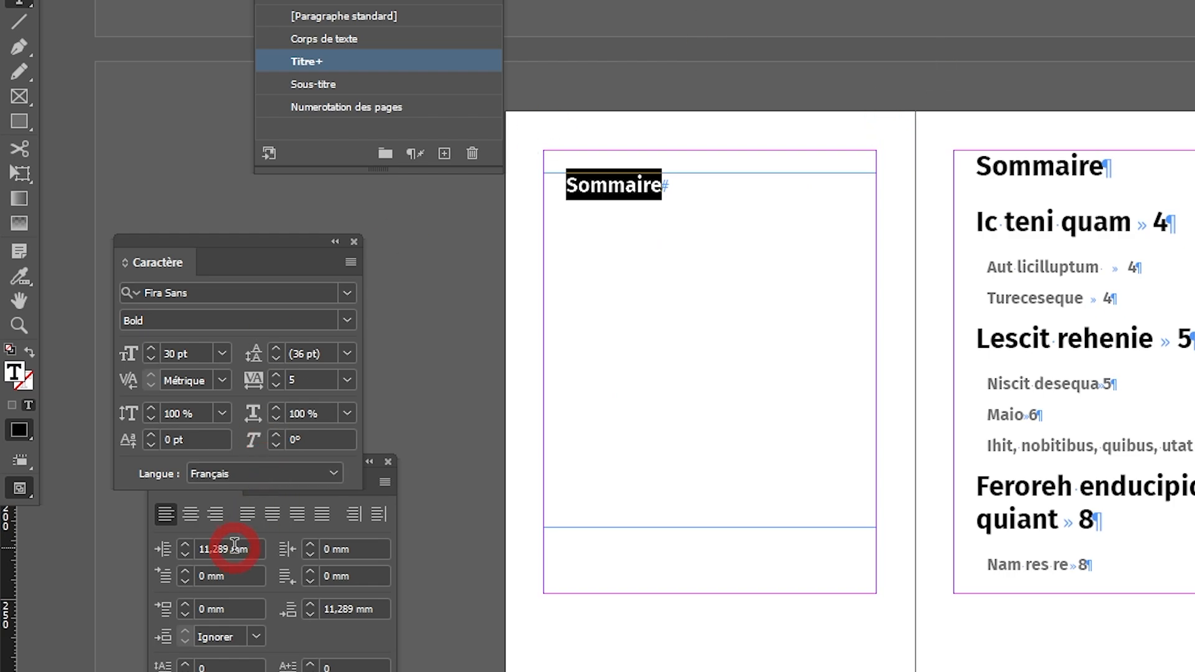
pyautogui.click(191, 514)
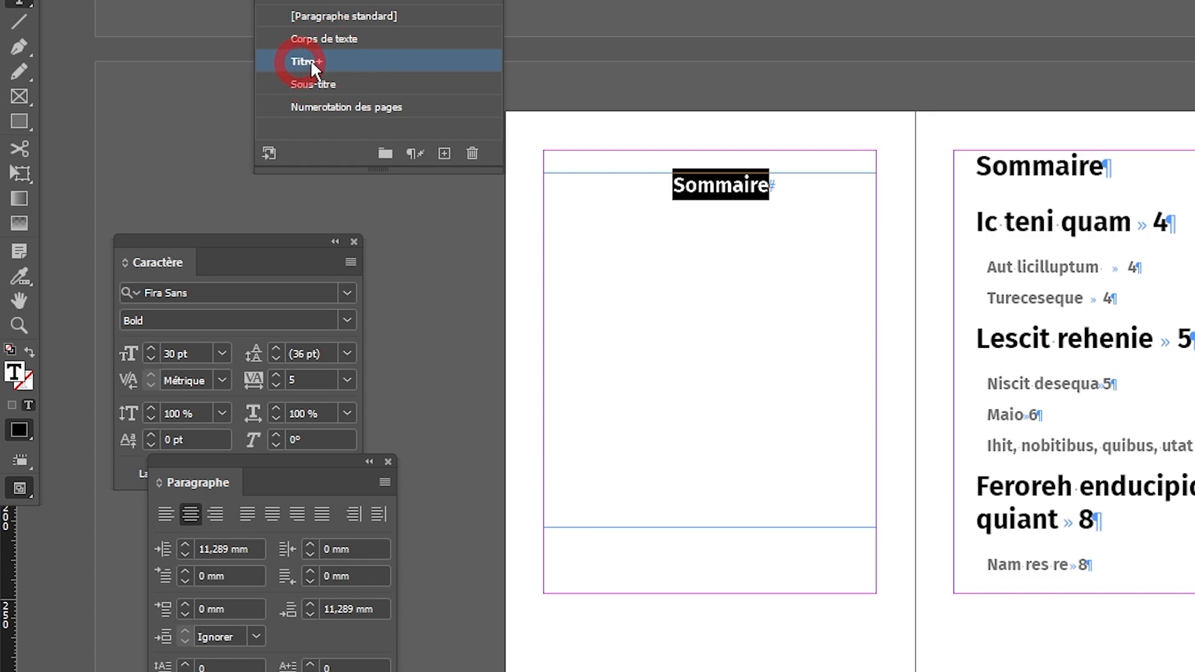
# Step: Create a paragraph style named "Titre (TDM)" from the formatted Sommaire heading
pyautogui.moveTo(344, 71)
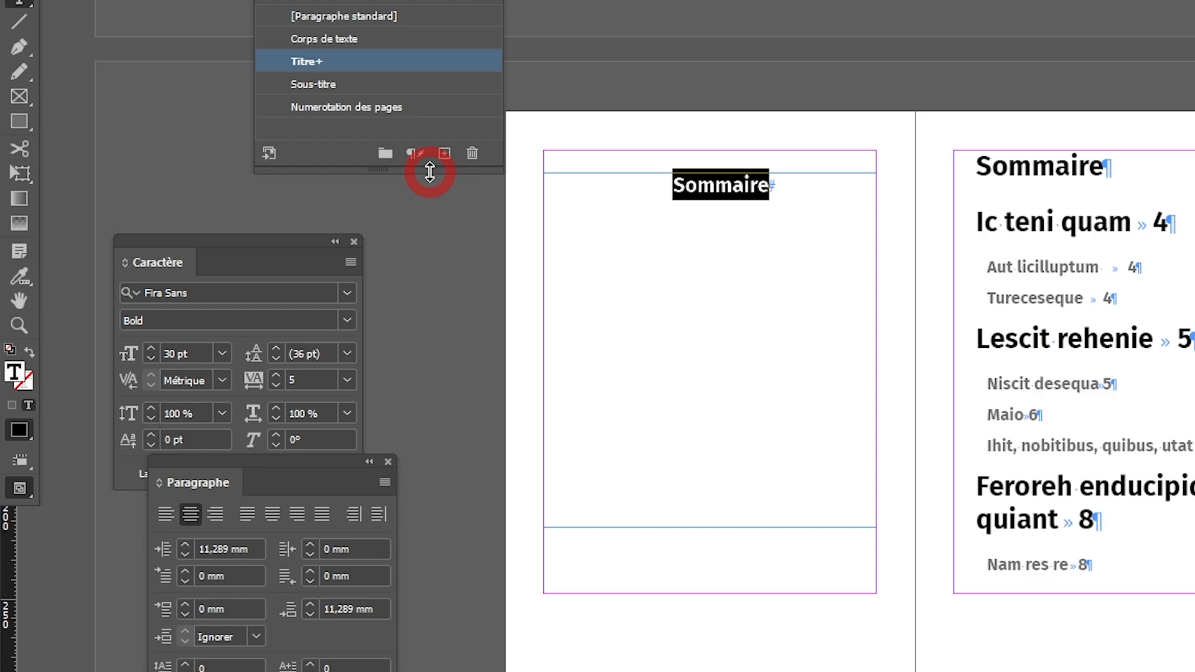
pyautogui.keyDown('alt'); pyautogui.click(443, 153); pyautogui.keyUp('alt')
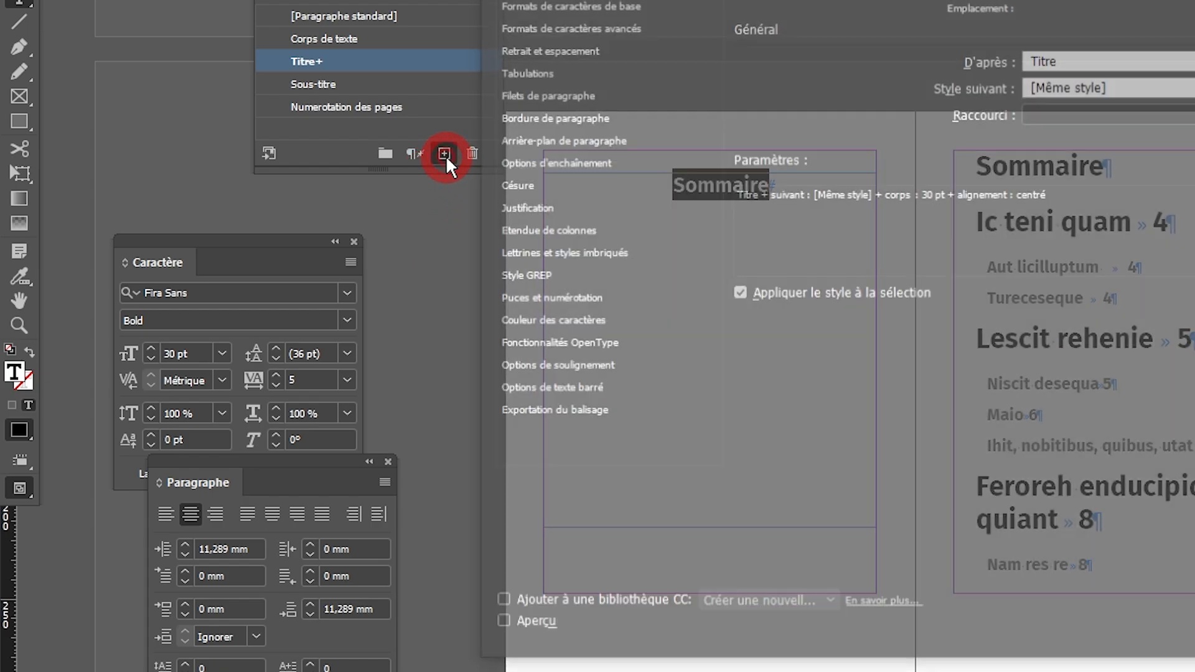
pyautogui.write('Titre (TDM')
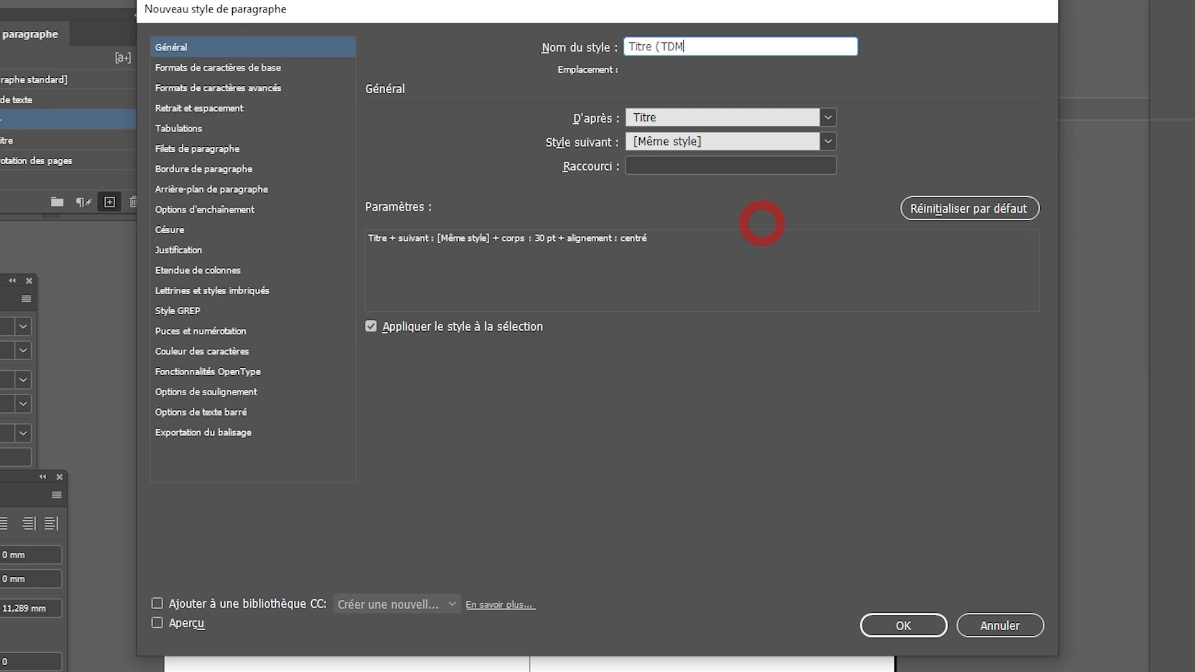
pyautogui.write('°')
pyautogui.press('BackSpace')
pyautogui.write(')')
pyautogui.click(900, 625)
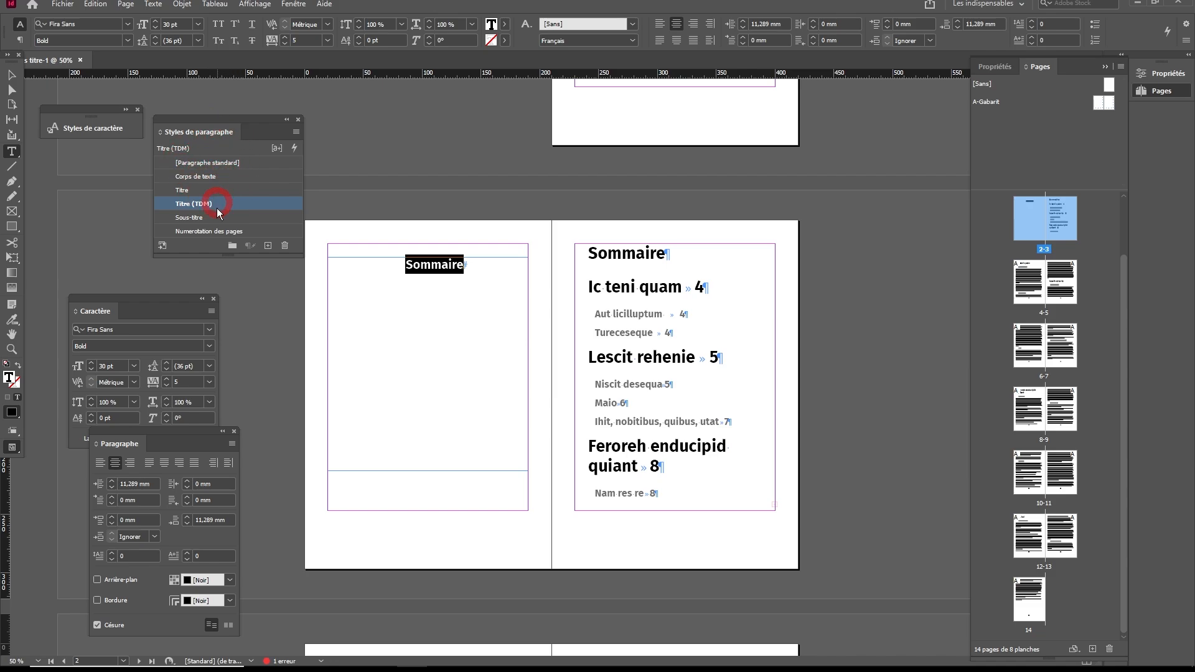
# Step: Create two paragraph style groups and name the first one "Styles Document"
pyautogui.moveTo(234, 257); pyautogui.dragTo(236, 352)
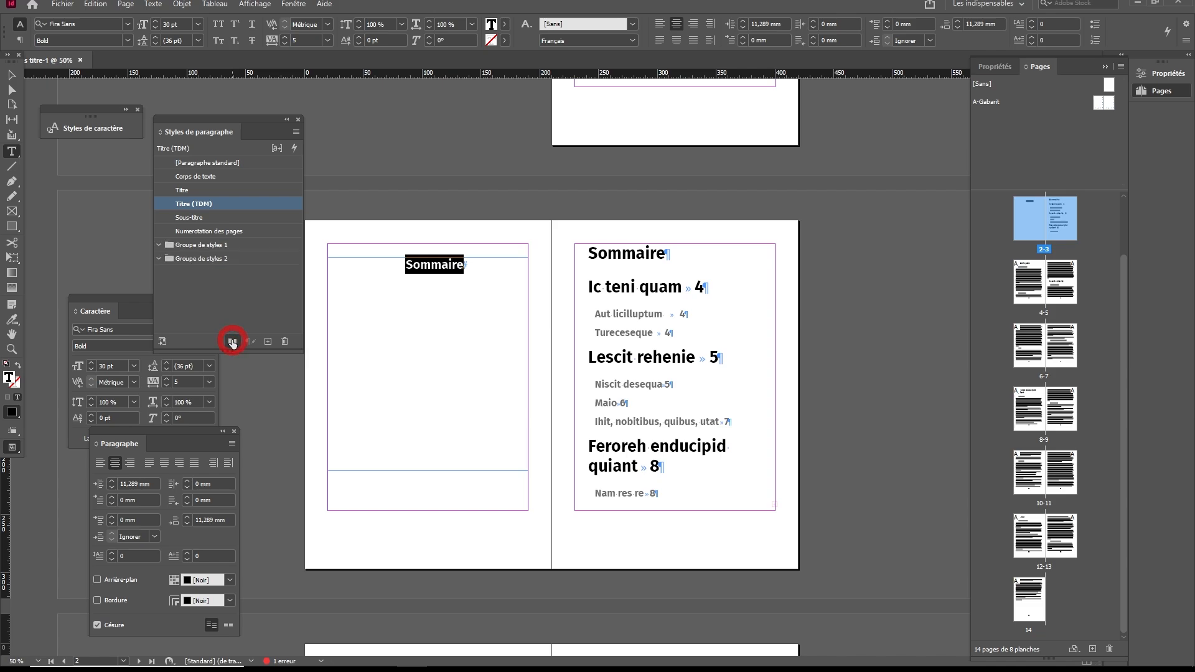
pyautogui.doubleClick(205, 245)
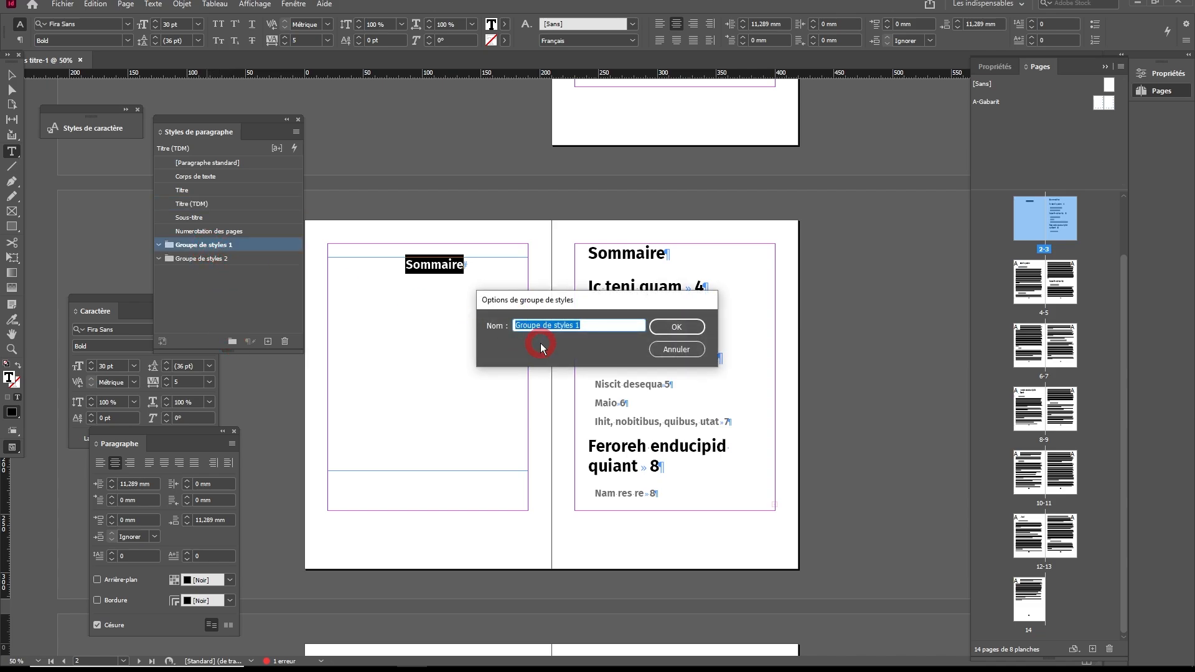
pyautogui.write('Document')
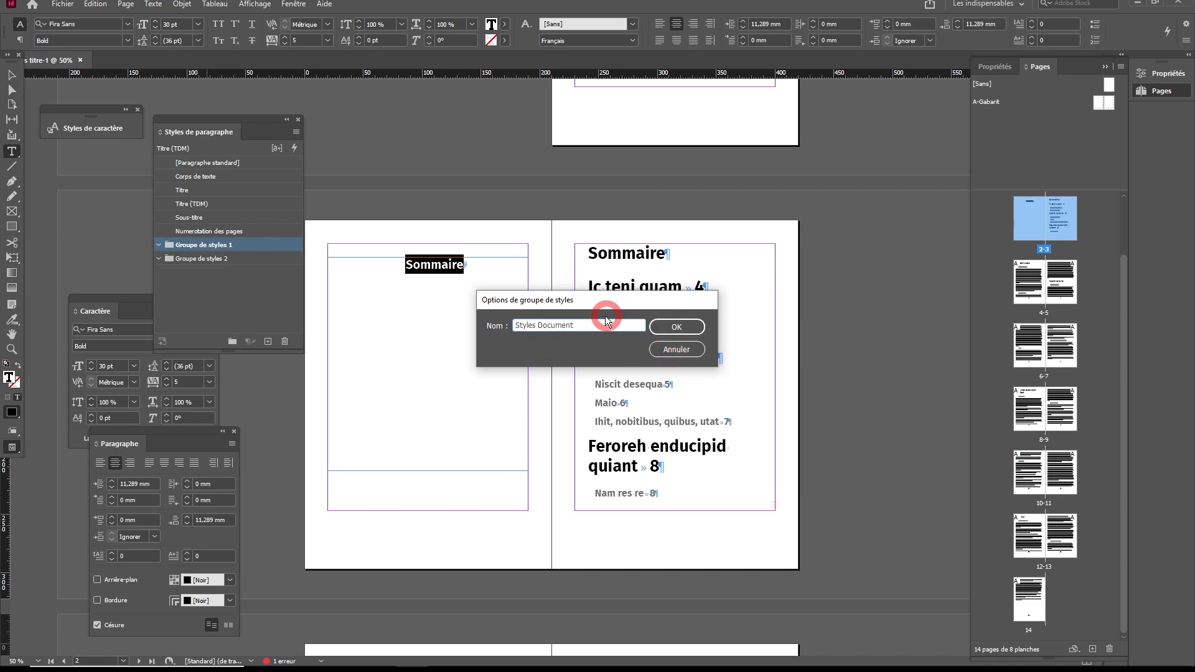
pyautogui.tripleClick(537, 322)
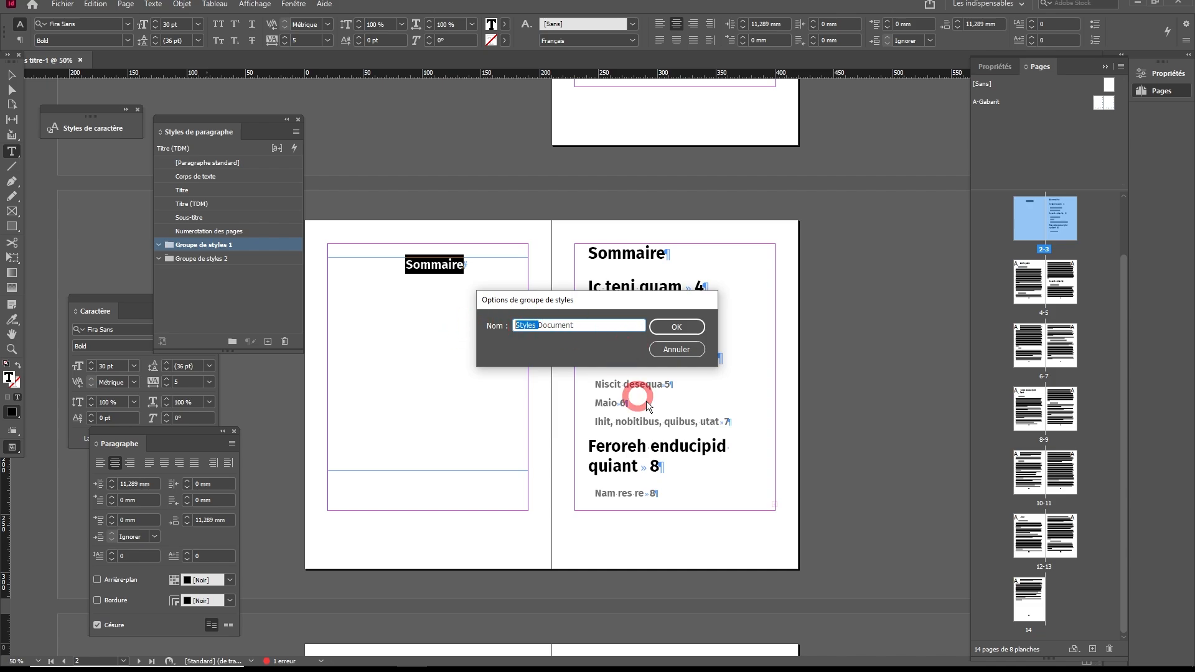
pyautogui.click(677, 326)
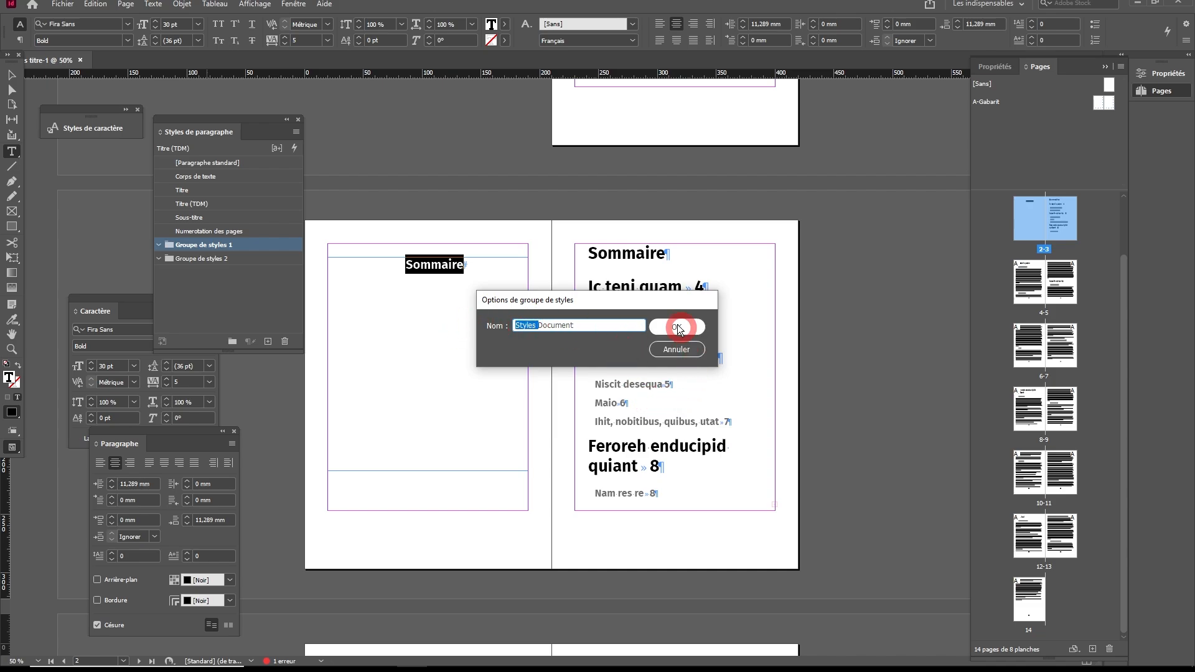
# Step: Rename the second paragraph style group "Styles TDM"
pyautogui.click(196, 258)
pyautogui.click(196, 257)
pyautogui.write('Styles TDM')
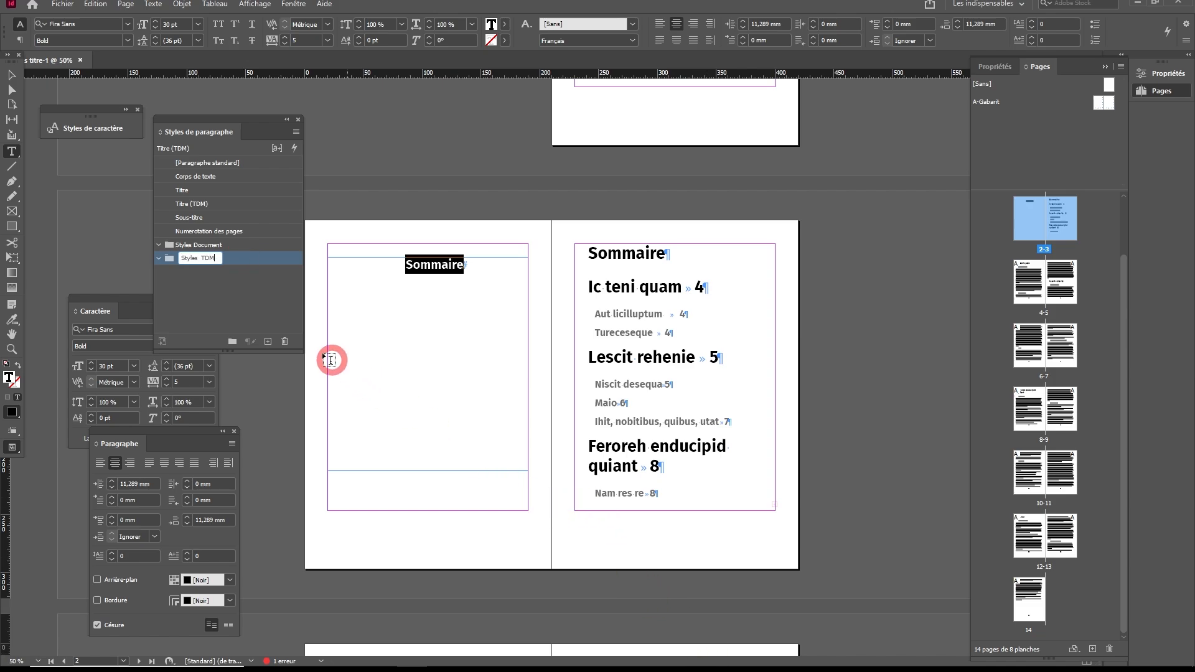
# Step: Move the Titre (TDM) paragraph style into the Styles TDM group and the four document styles into the Styles Document group
pyautogui.click(236, 294)
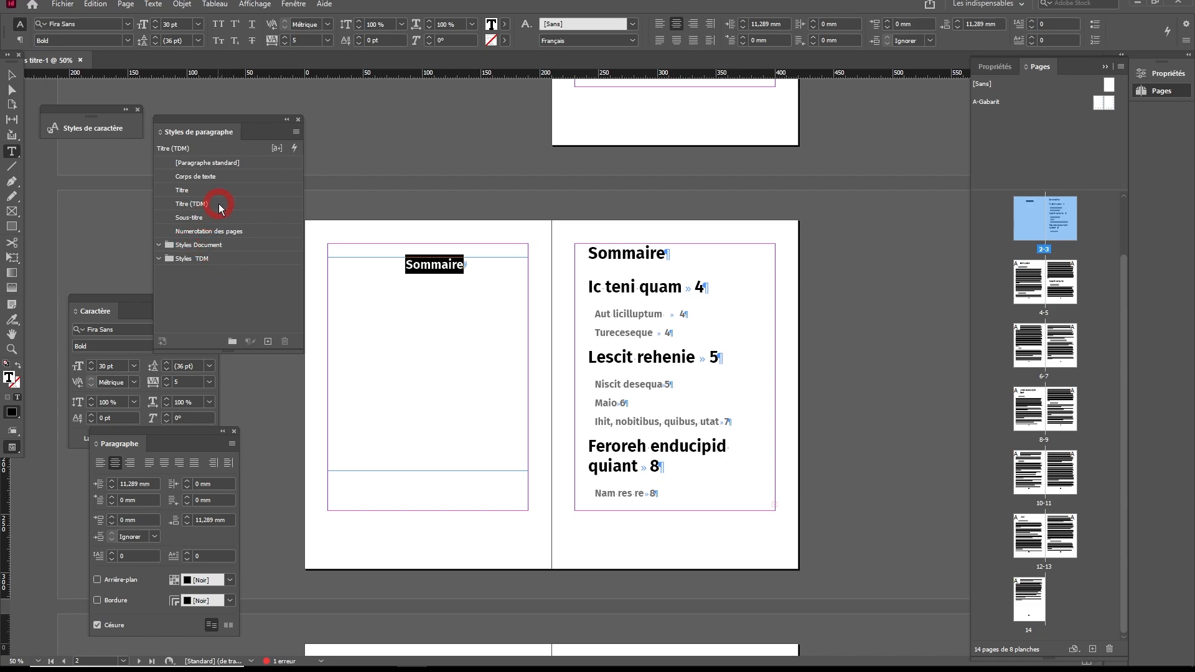
pyautogui.moveTo(219, 204); pyautogui.dragTo(201, 258)
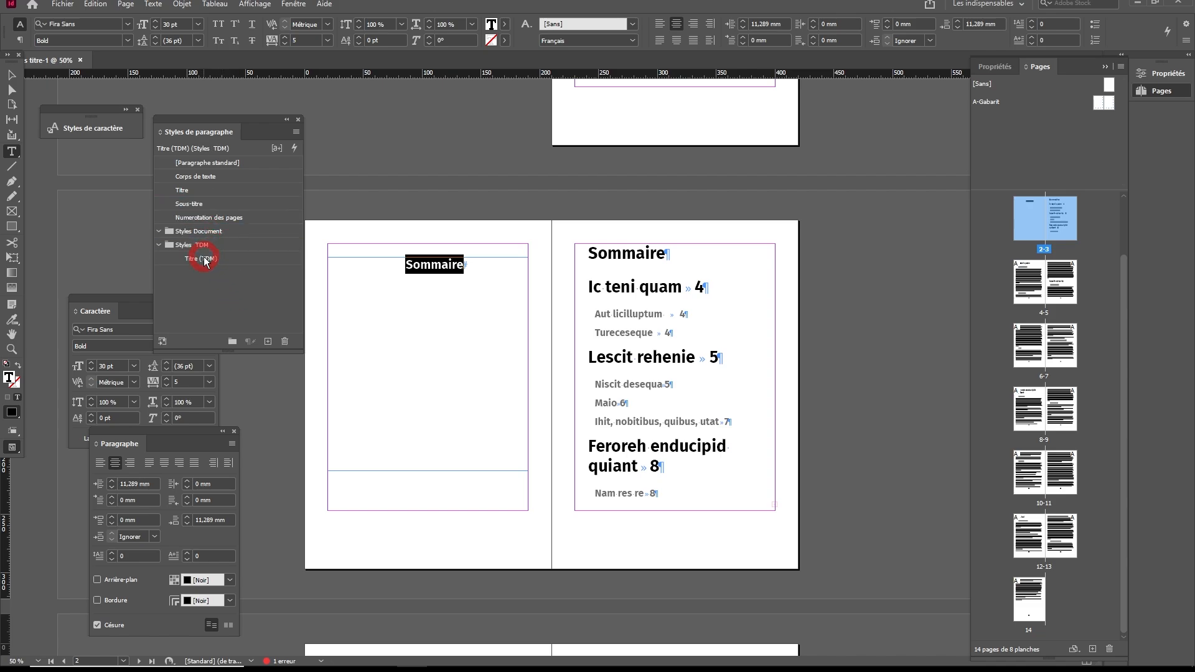
pyautogui.click(207, 176)
pyautogui.keyDown('shift'); pyautogui.click(215, 218); pyautogui.keyUp('shift')
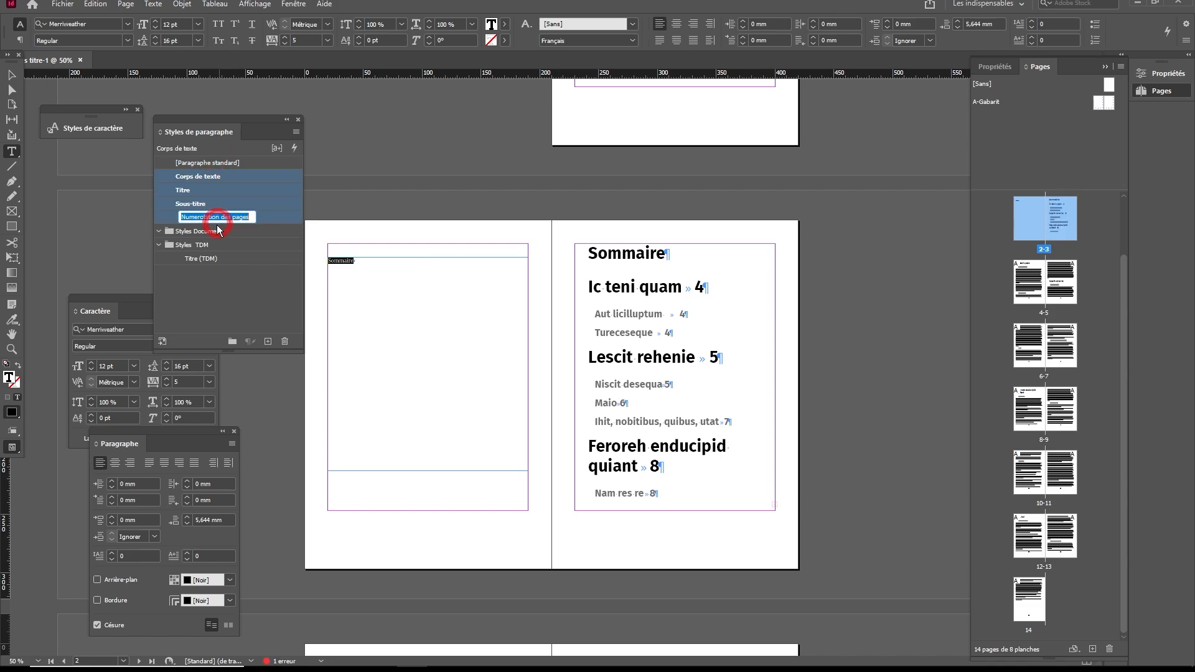
pyautogui.keyDown('shift'); pyautogui.click(253, 233); pyautogui.keyUp('shift')
pyautogui.moveTo(253, 234); pyautogui.dragTo(253, 234)
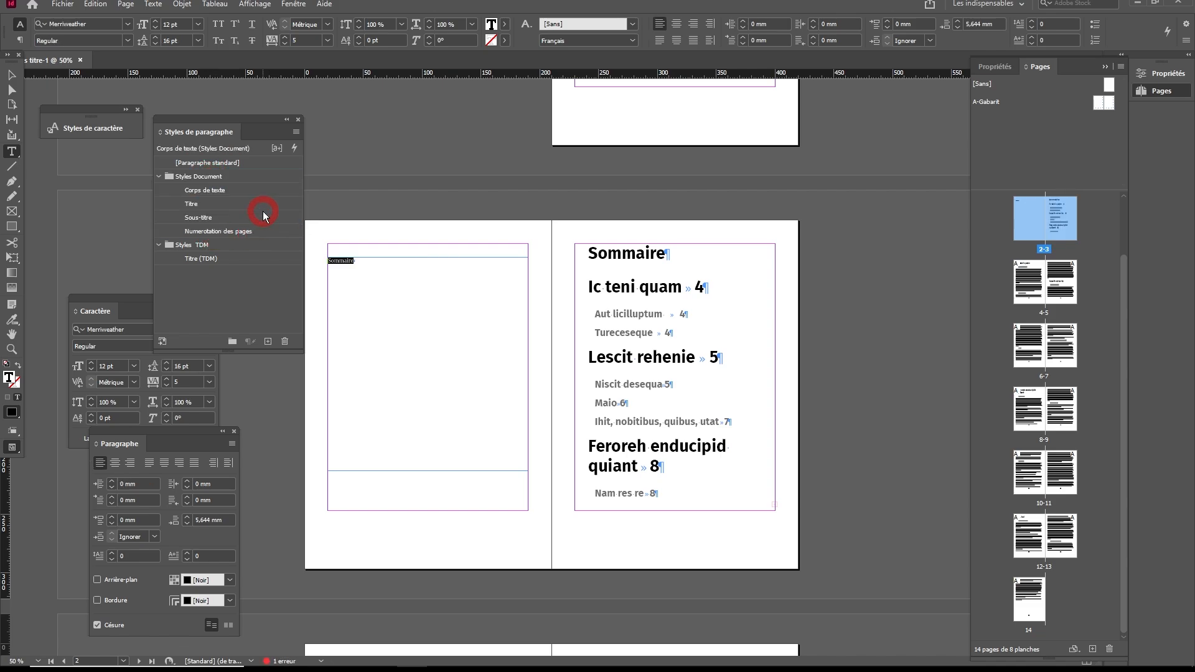
# Step: Order the Titre and Sous-titre styles above Corps de texte in Styles Document and reapply Titre (TDM) to the Sommaire heading
pyautogui.click(245, 163)
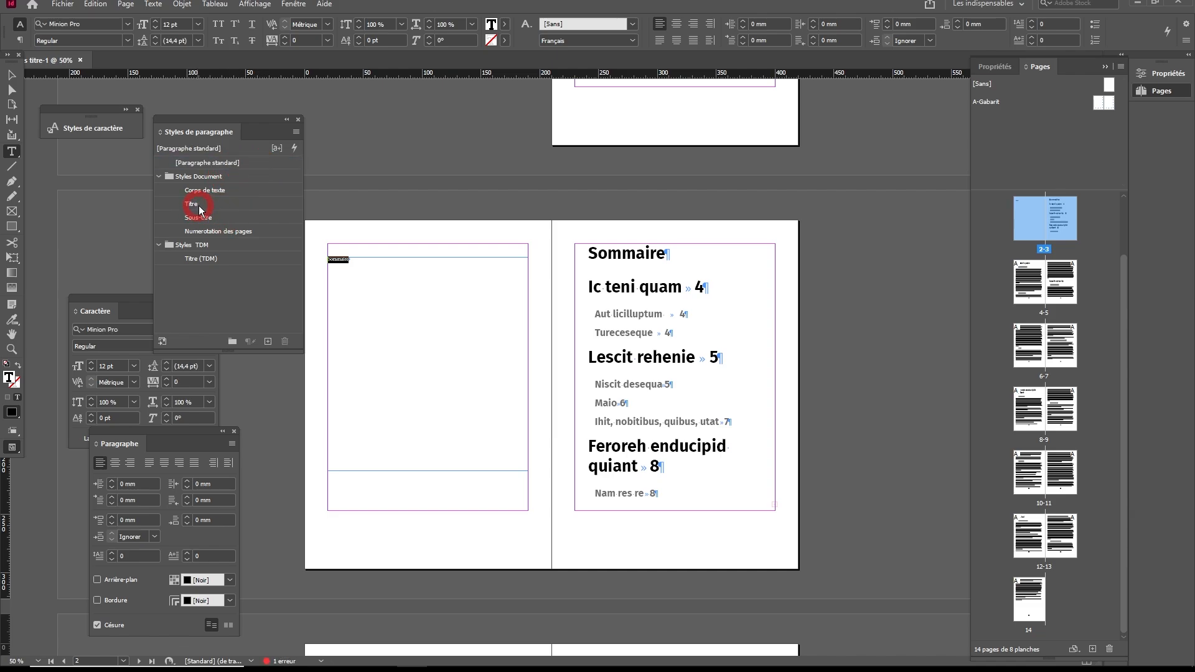
pyautogui.moveTo(193, 203)
pyautogui.mouseDown()
pyautogui.moveTo(201, 187)
pyautogui.moveTo(205, 198)
pyautogui.mouseUp()
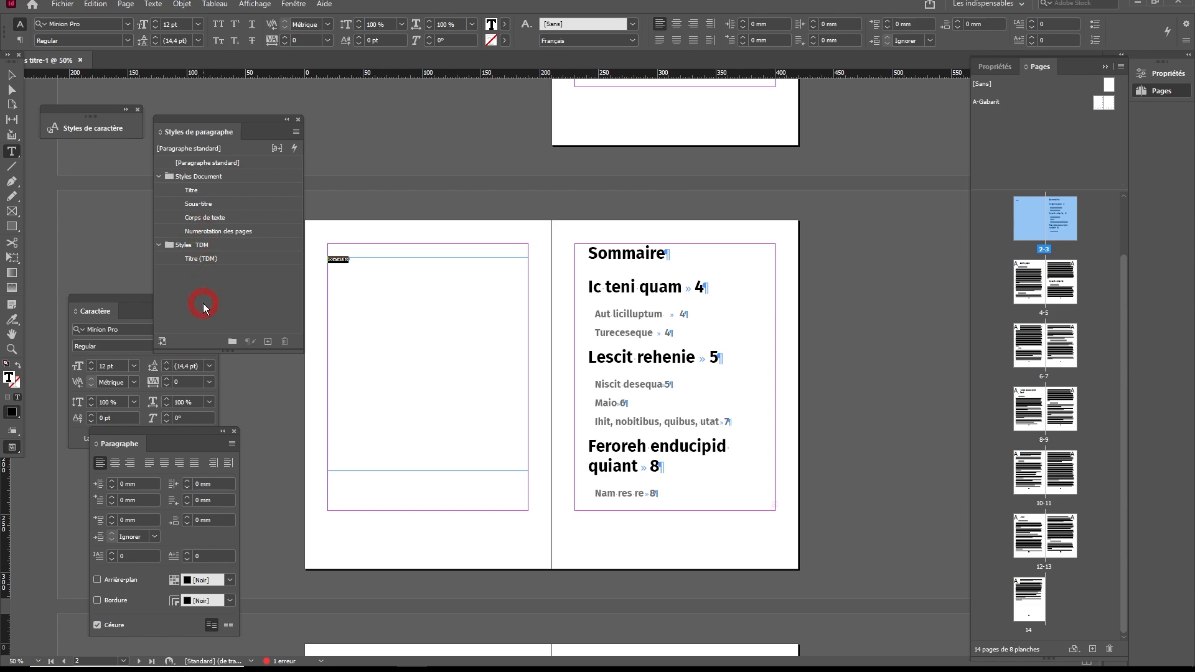
pyautogui.click(374, 266)
pyautogui.moveTo(368, 259); pyautogui.dragTo(315, 256)
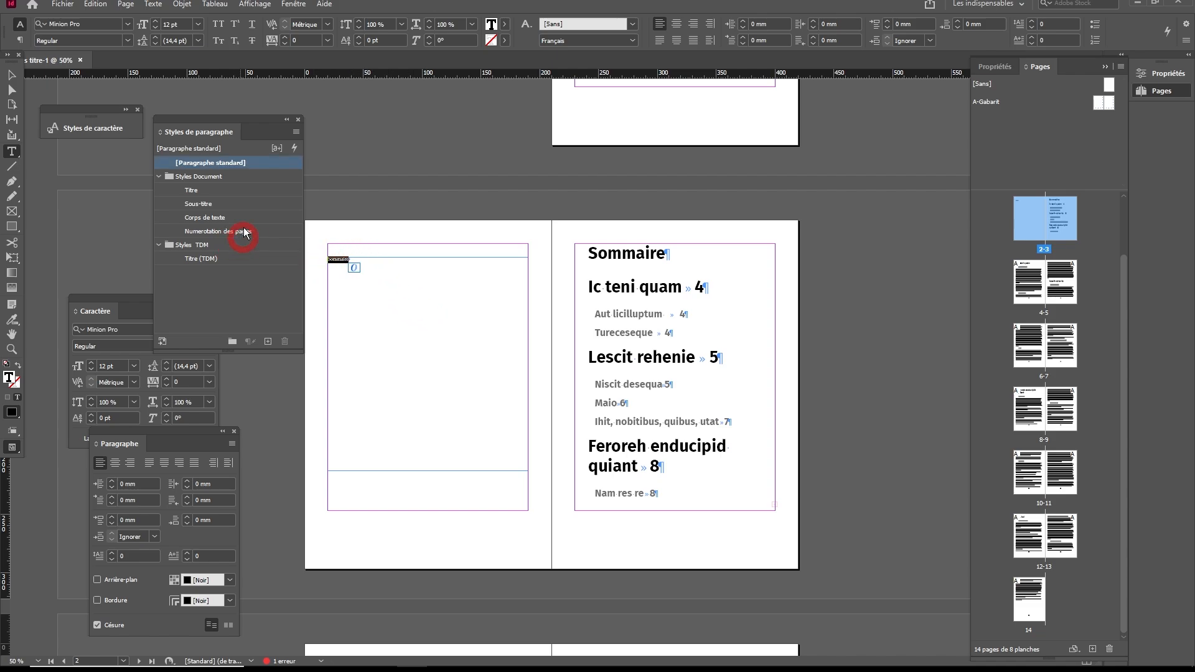
pyautogui.click(215, 269)
pyautogui.click(495, 271)
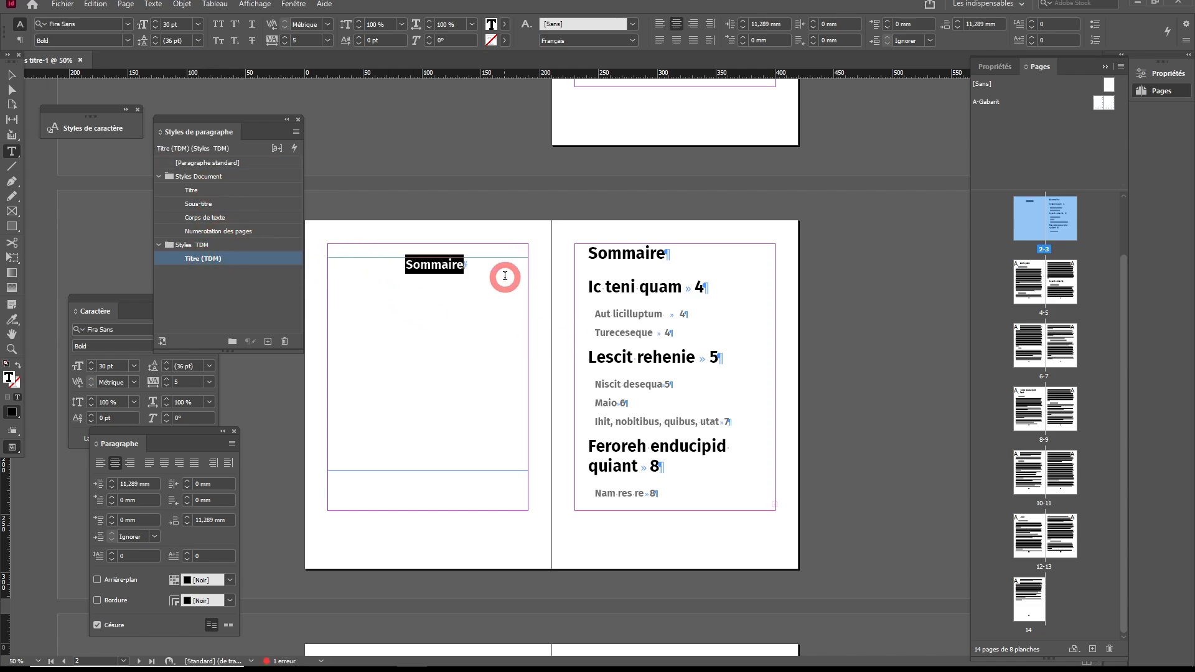
# Step: Add a new paragraph reading "Niveau 1" below the Sommaire heading, using the Titre paragraph style
pyautogui.press('Return')
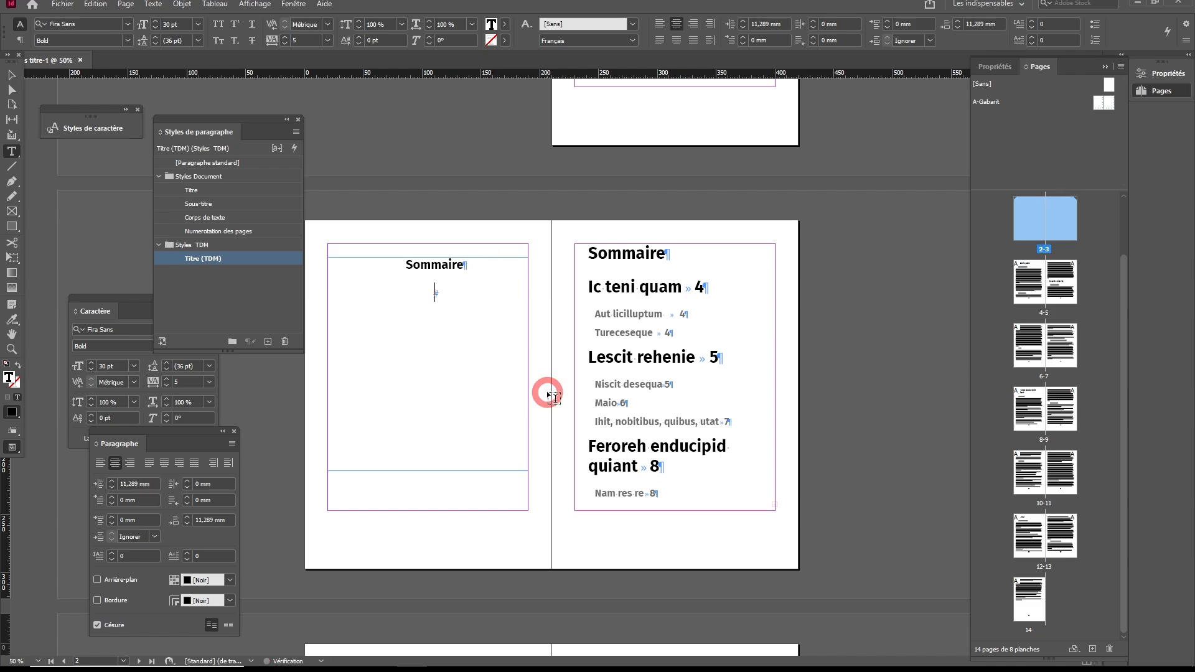
pyautogui.click(192, 190)
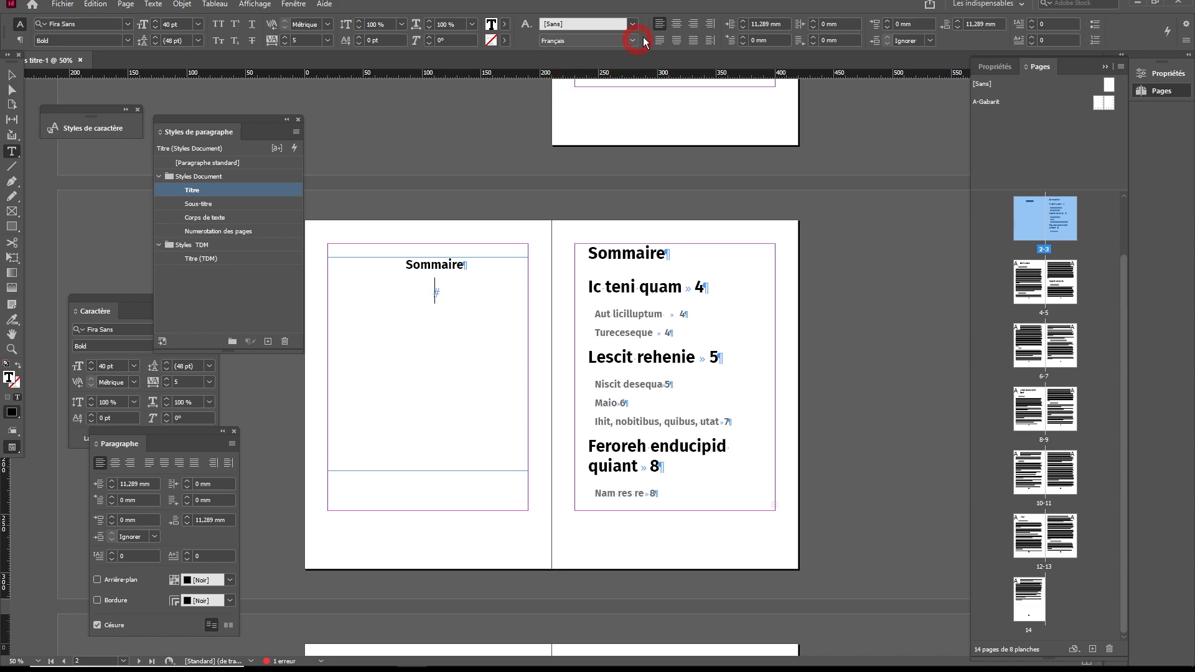
pyautogui.write('Niveau')
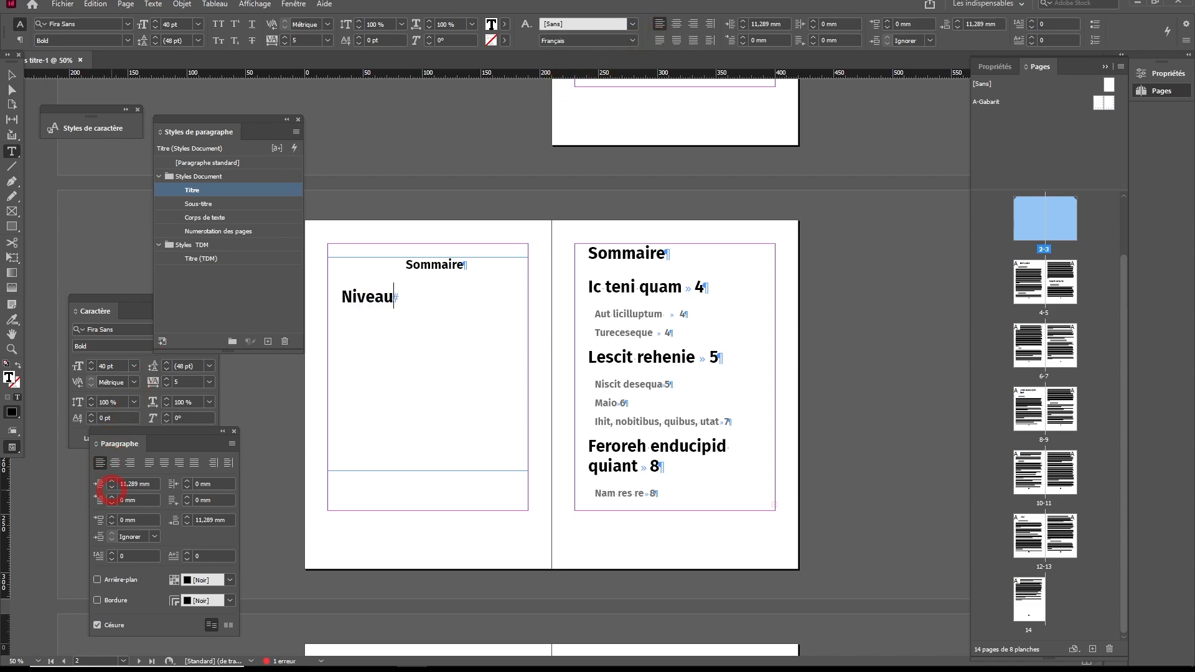
pyautogui.write(' 1')
# Step: Set the font size of the "Niveau 1" text to 18 pt
pyautogui.tripleClick(401, 297)
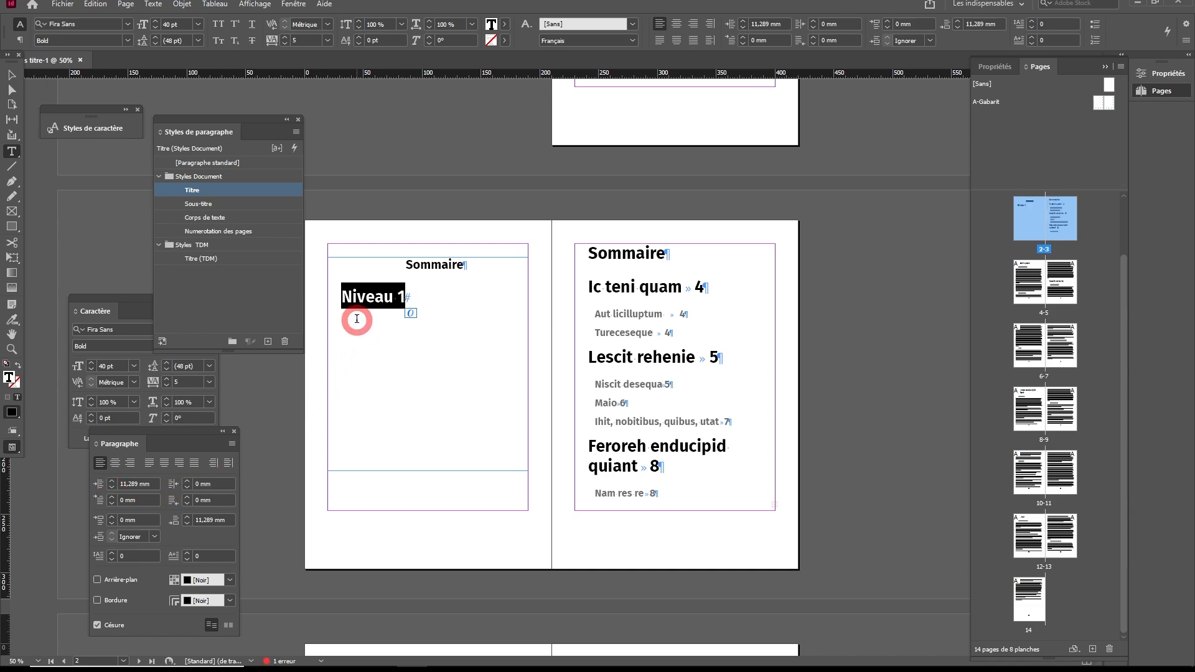
pyautogui.click(134, 368)
pyautogui.click(129, 487)
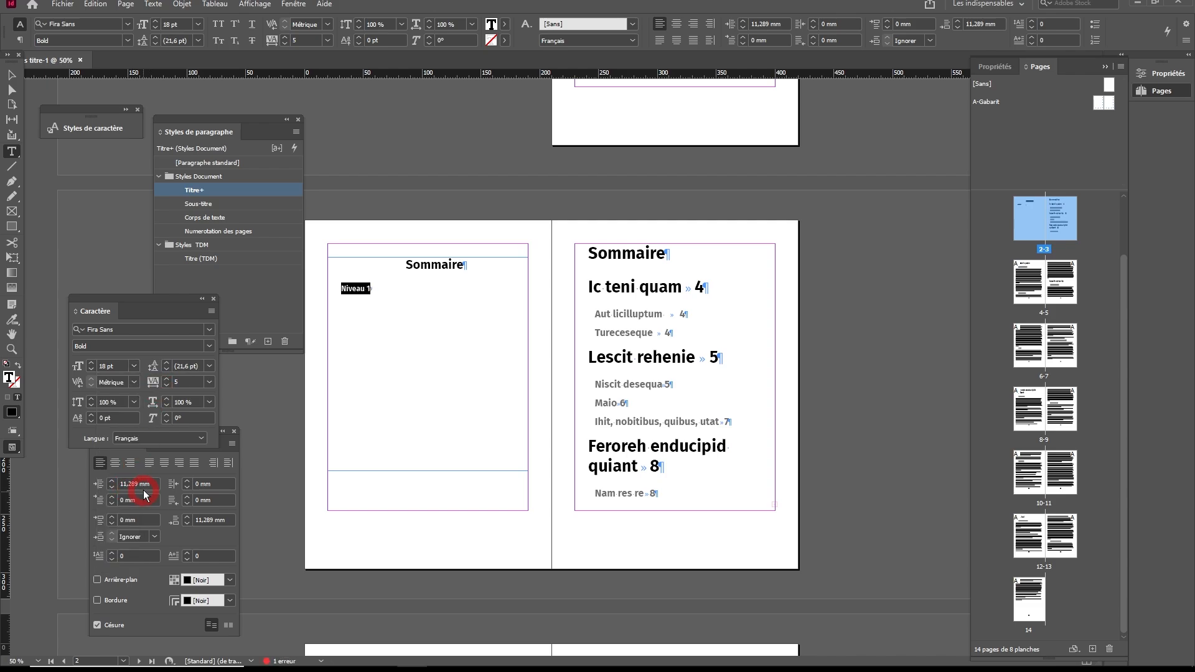
pyautogui.click(140, 485)
pyautogui.click(101, 482)
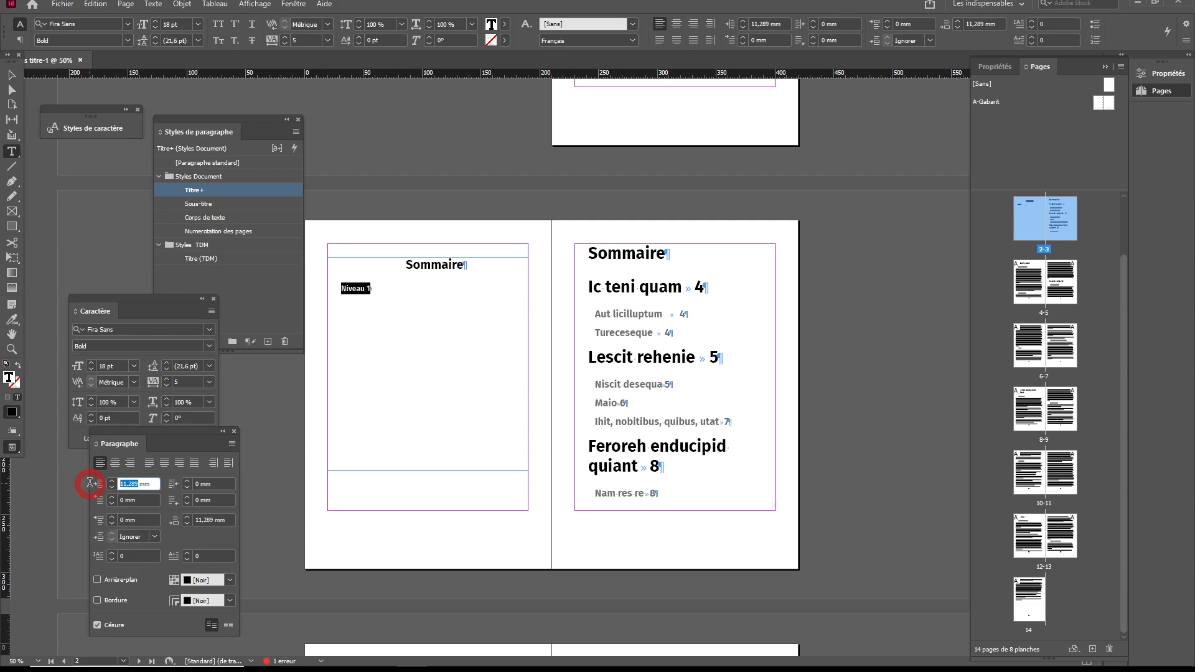
pyautogui.click(381, 288)
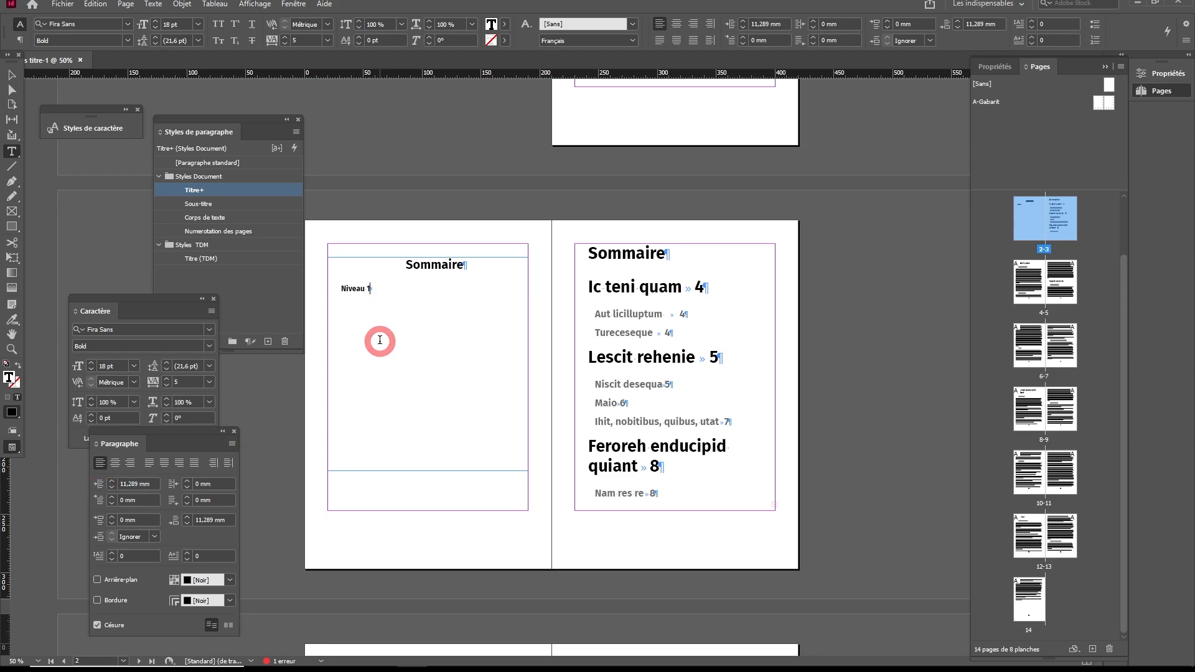
# Step: Create a paragraph style named "Niveau 1 (TDM)" from the Niveau 1 line and move it into the Styles TDM group
pyautogui.hotkey('ctrl', '1')
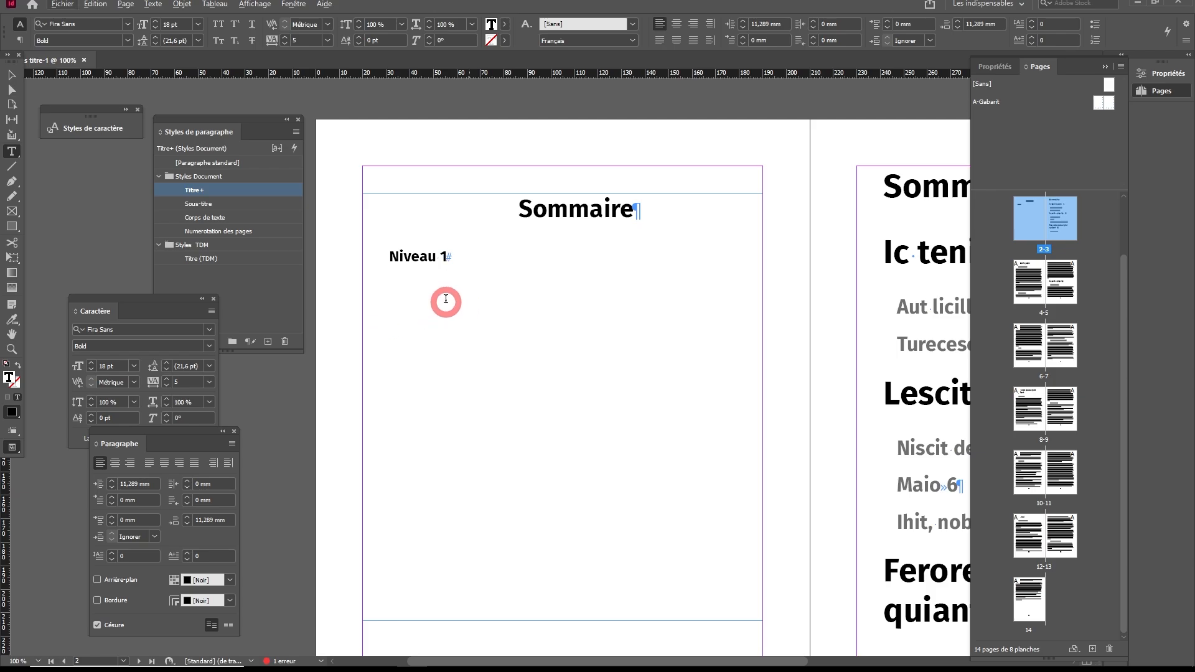
pyautogui.click(248, 120)
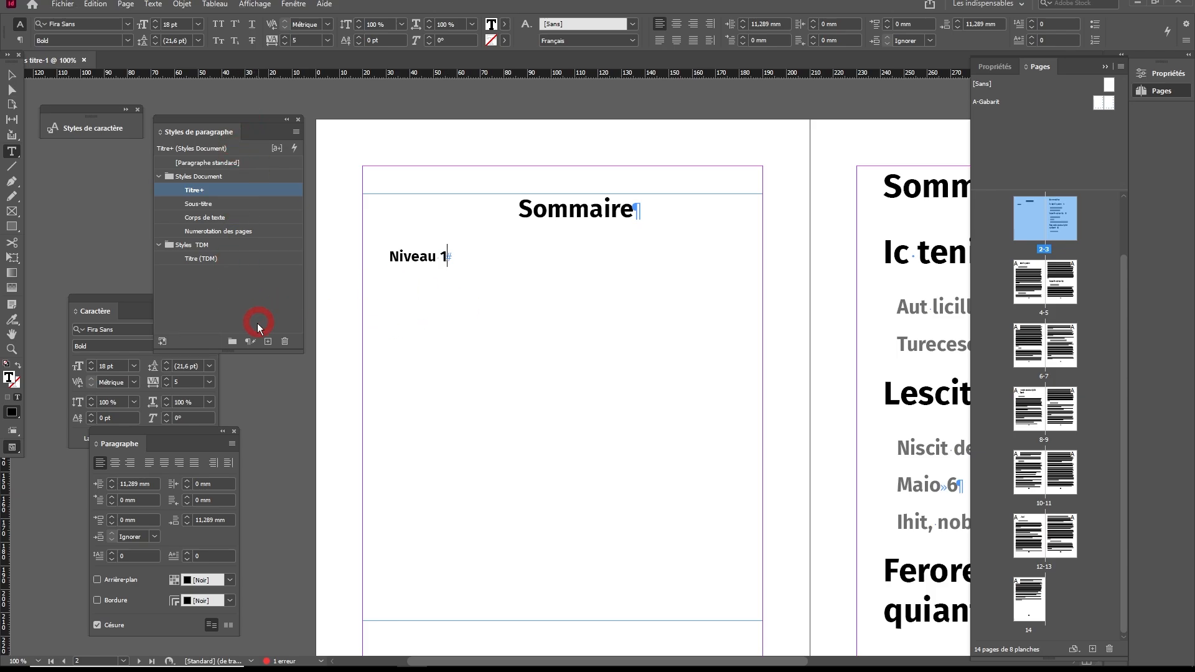
pyautogui.keyDown('alt'); pyautogui.click(268, 343); pyautogui.keyUp('alt')
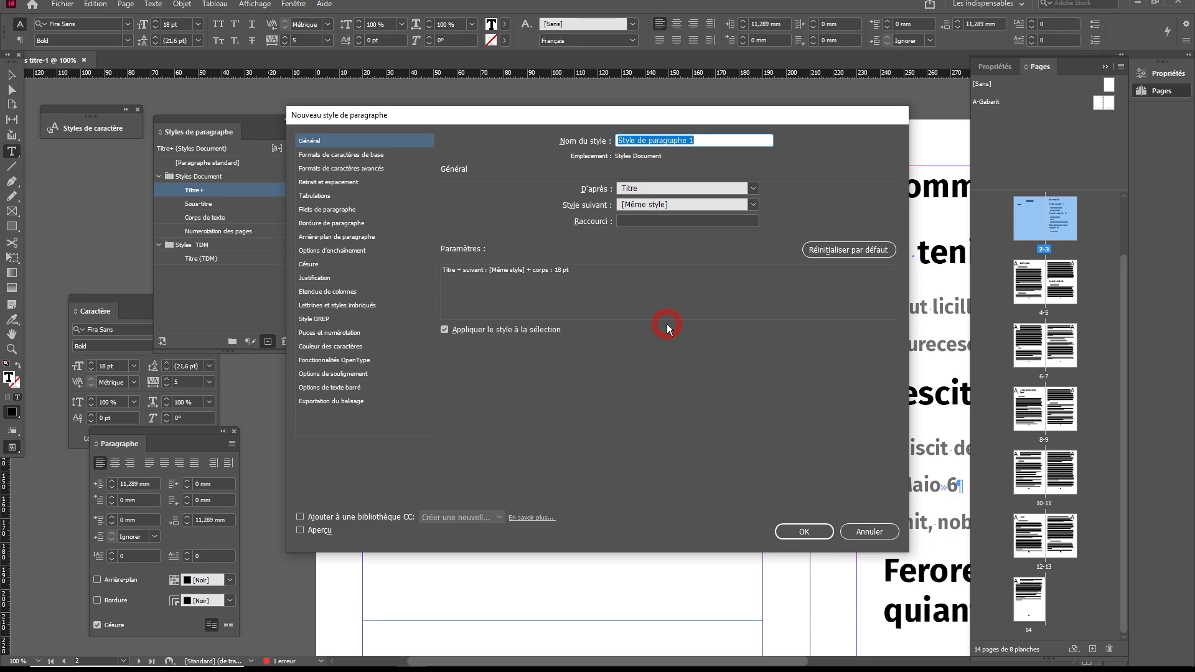
pyautogui.write('N')
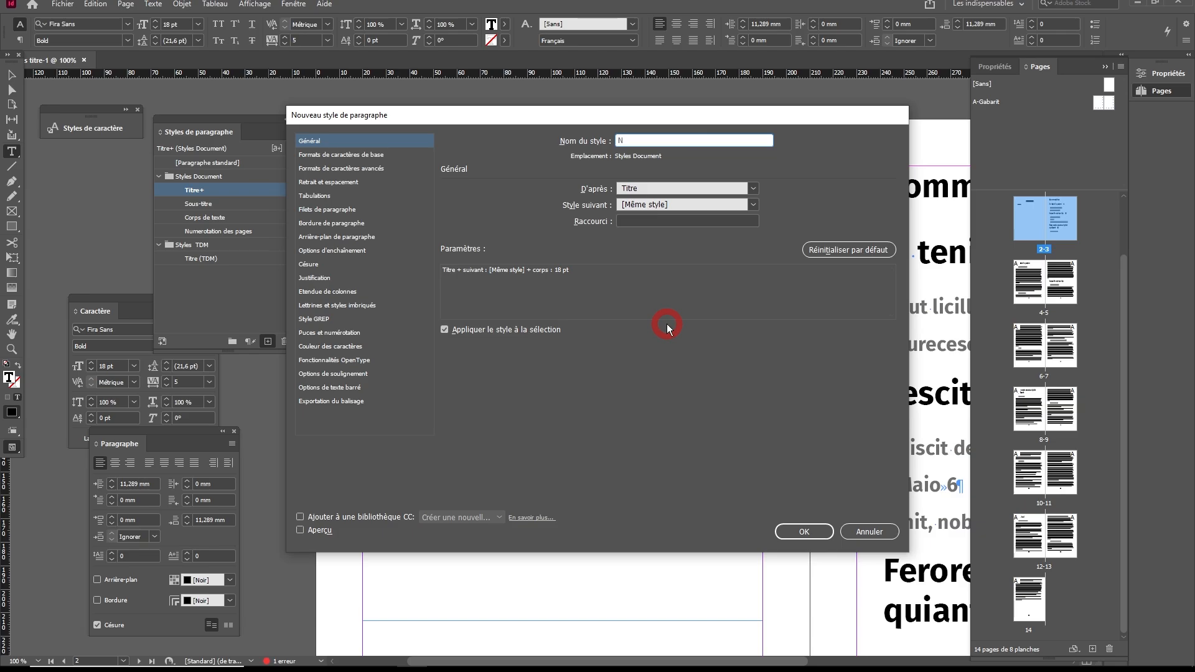
pyautogui.write('iveau 1 (TDM')
pyautogui.click(796, 527)
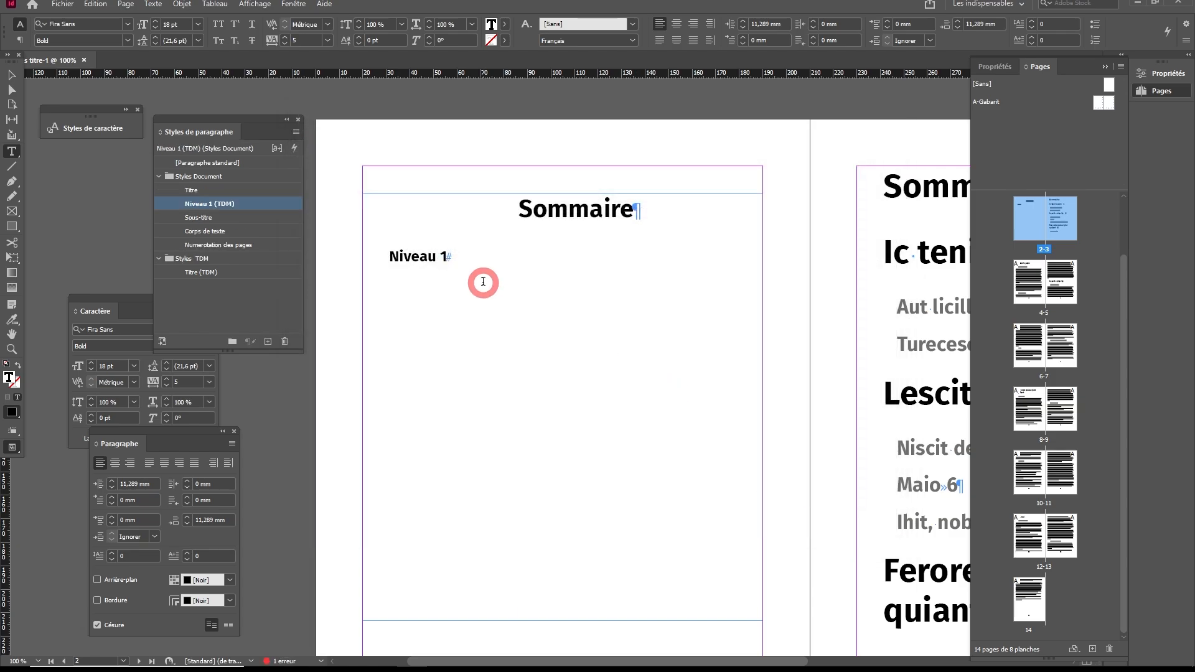
pyautogui.moveTo(252, 204); pyautogui.dragTo(236, 277)
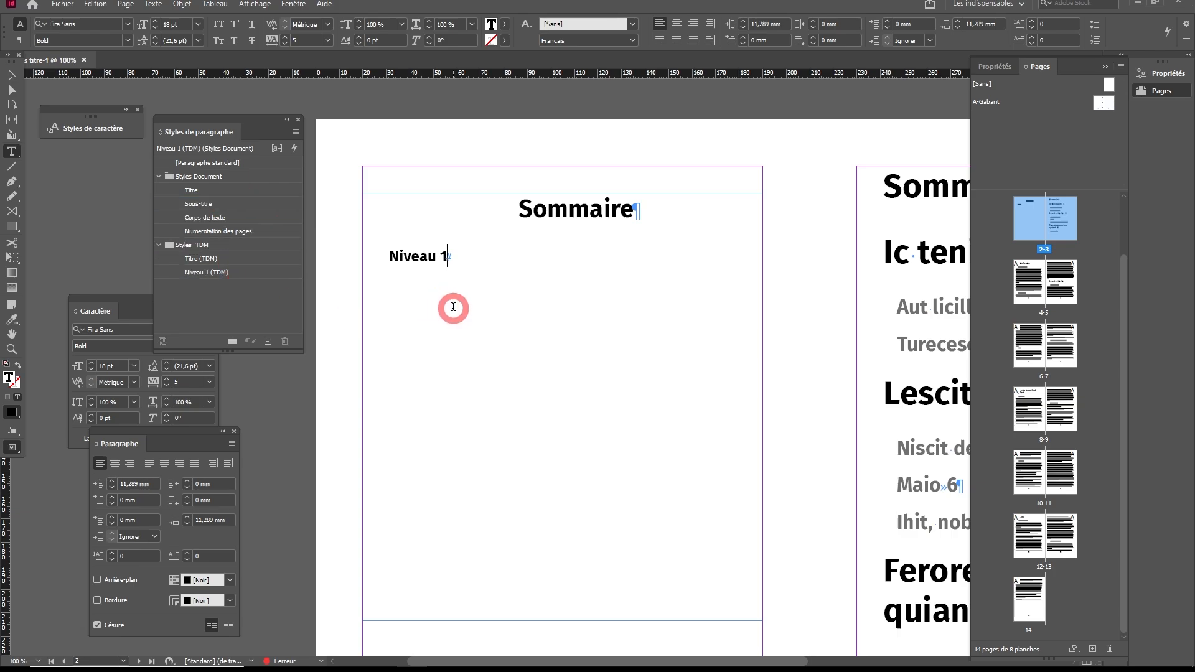
# Step: Add a paragraph reading "Niveau 2" below Niveau 1 and set its font size to 14 pt
pyautogui.press('Return')
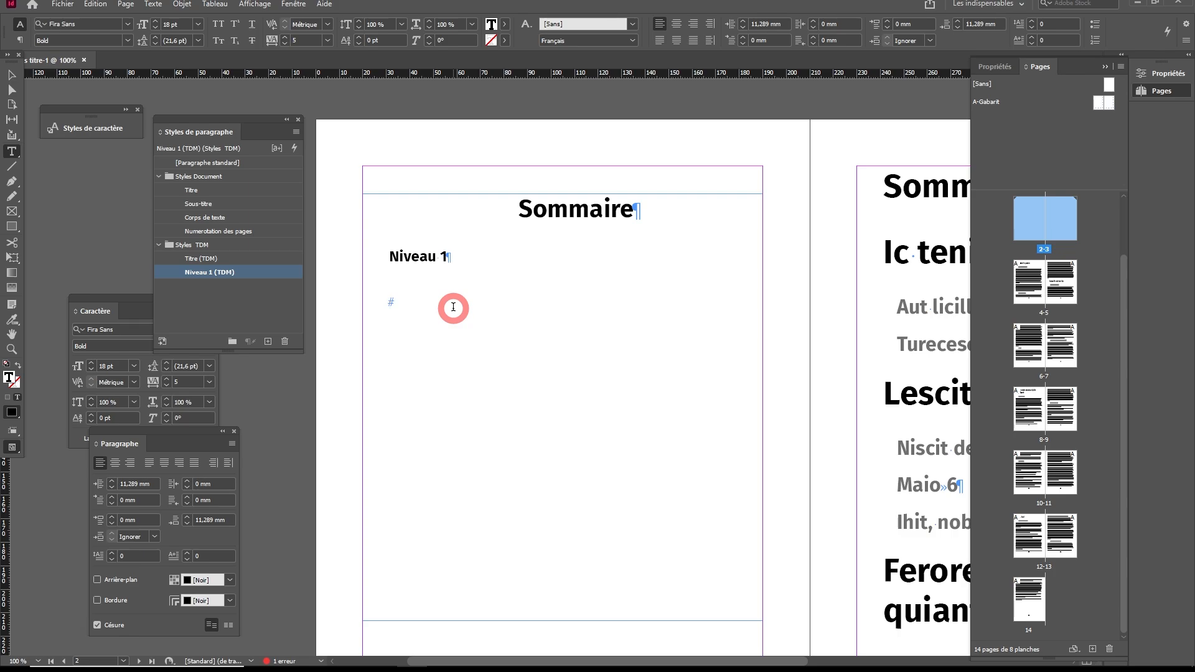
pyautogui.write('Niveau 2')
pyautogui.moveTo(450, 305); pyautogui.dragTo(381, 301)
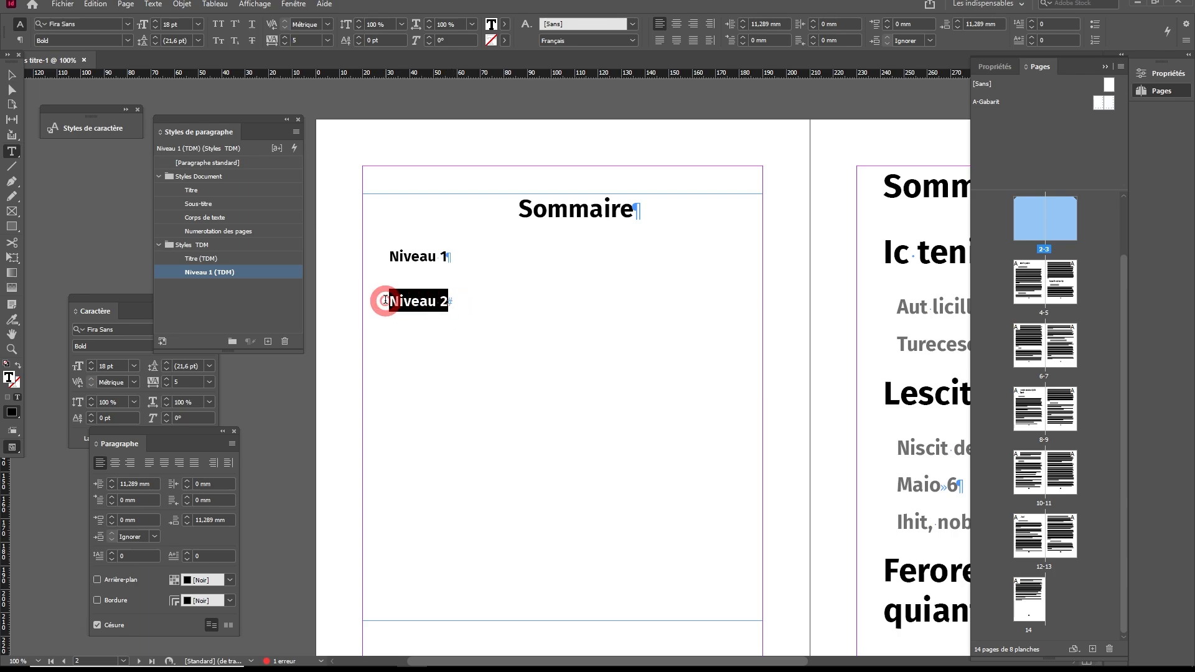
pyautogui.click(134, 365)
pyautogui.click(123, 471)
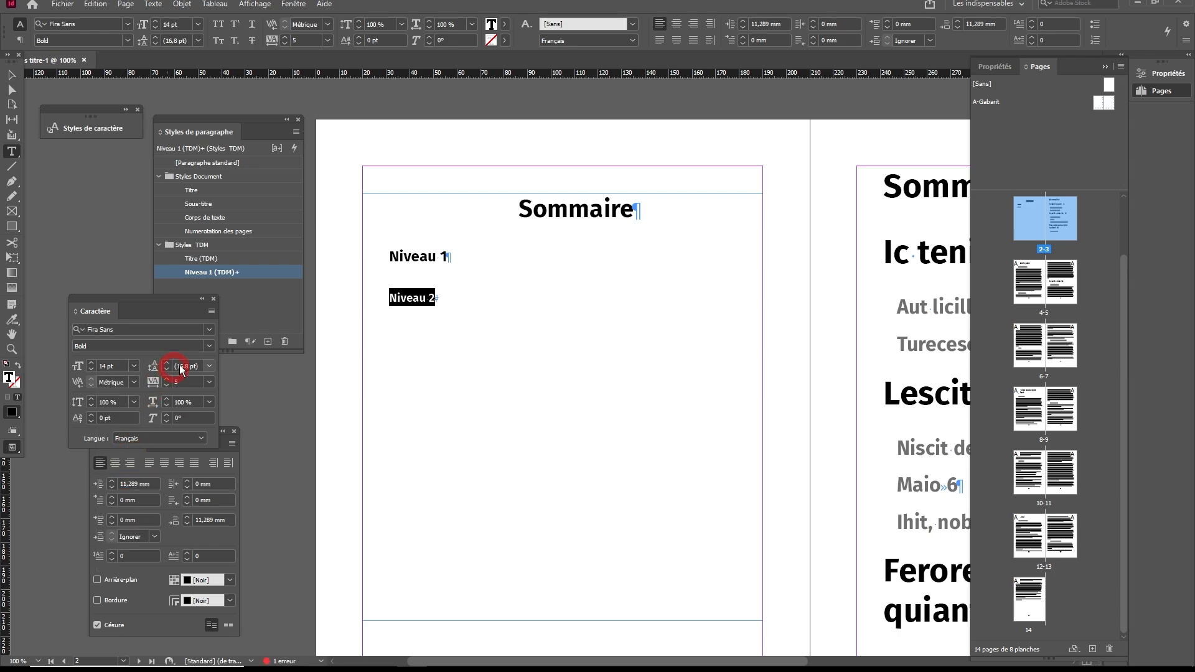
# Step: Create a paragraph style named "Niveau 2 (TDM)" from the formatted Niveau 2 line
pyautogui.keyDown('alt'); pyautogui.click(268, 341); pyautogui.keyUp('alt')
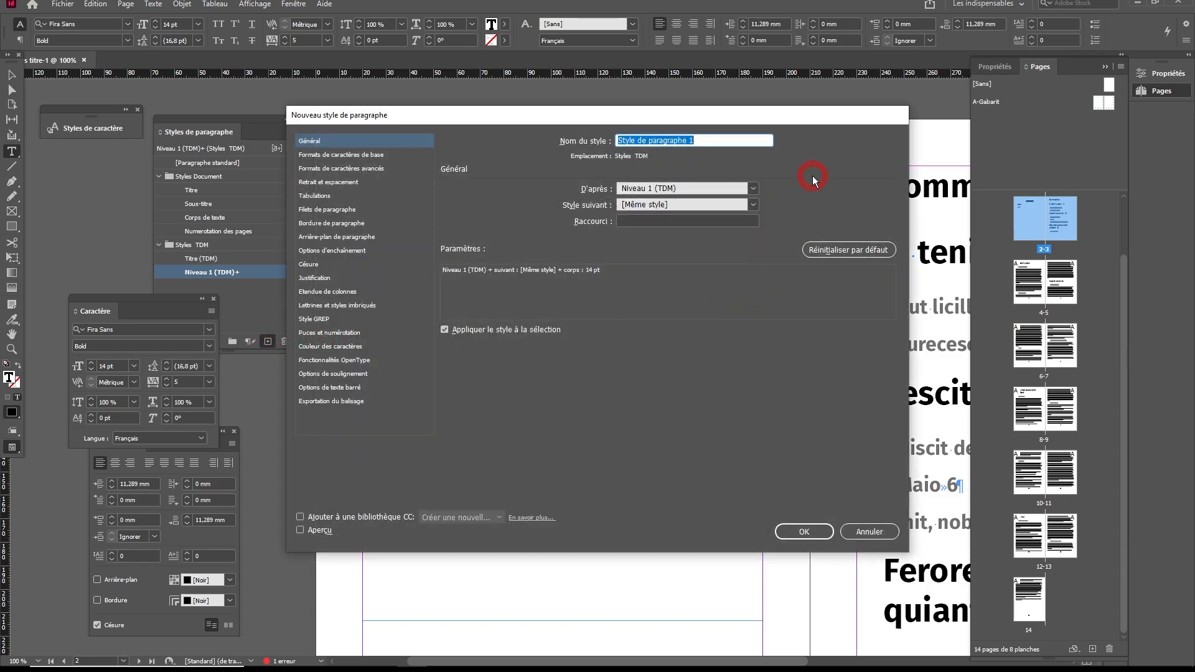
pyautogui.write('Niveau 2 (TDM')
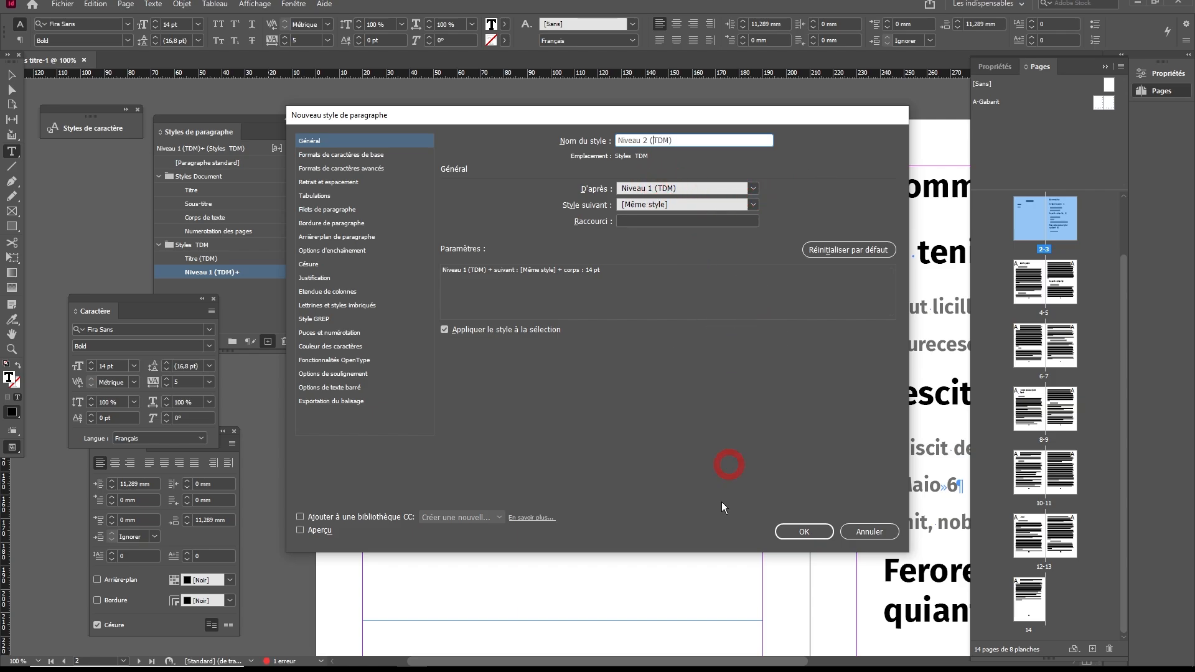
pyautogui.click(794, 533)
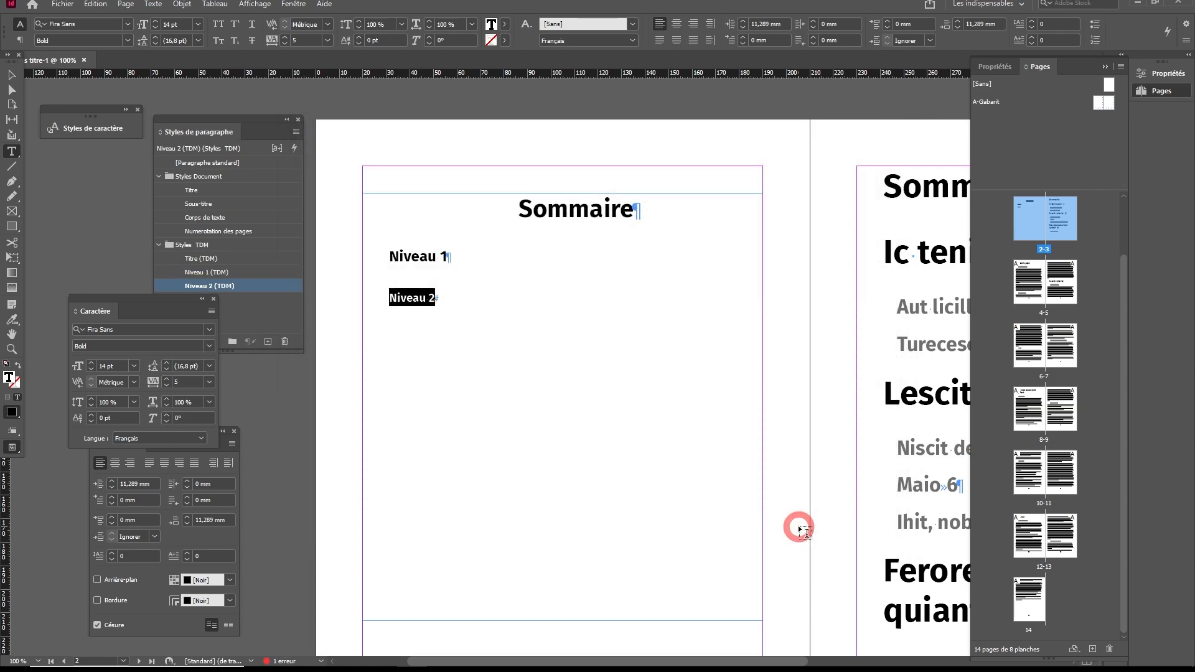
pyautogui.click(492, 281)
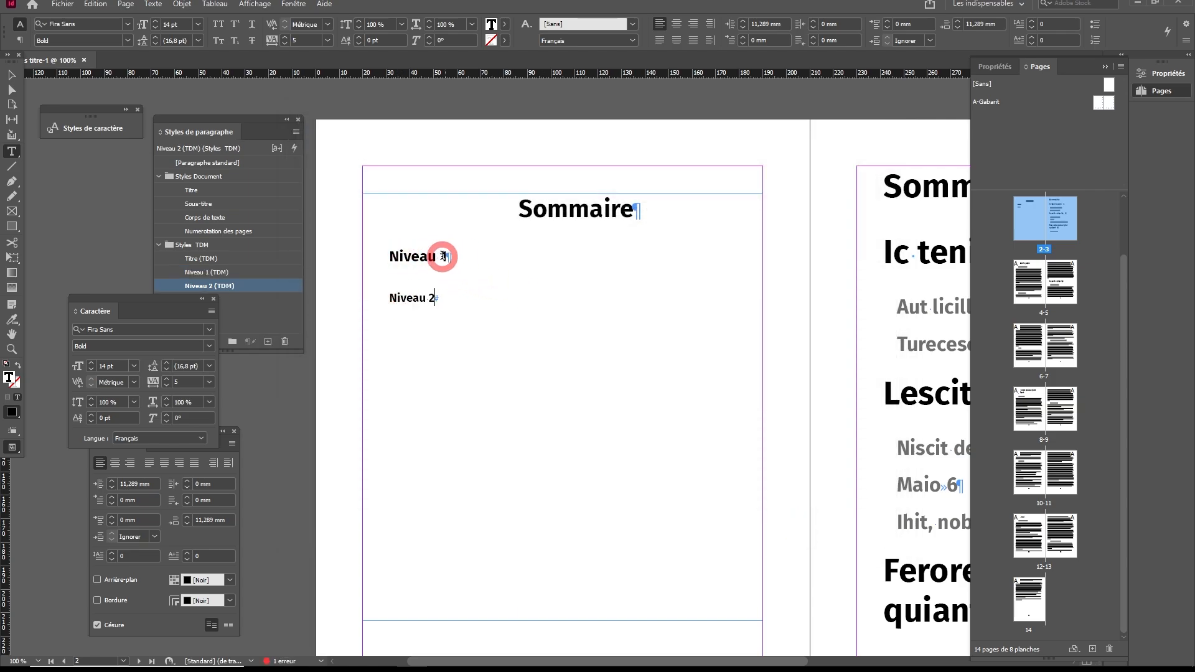
# Step: Set the space after to 16 pt in the Niveau 1 (TDM) paragraph style, with preview enabled
pyautogui.press('Escape')
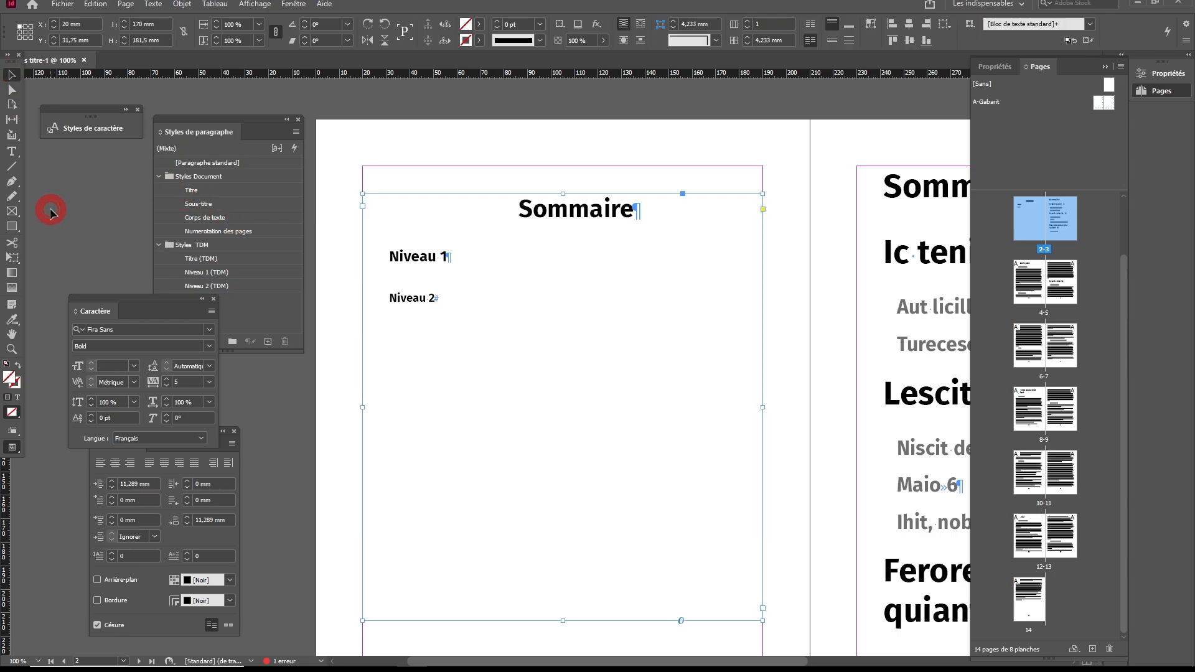
pyautogui.moveTo(164, 302); pyautogui.dragTo(138, 329)
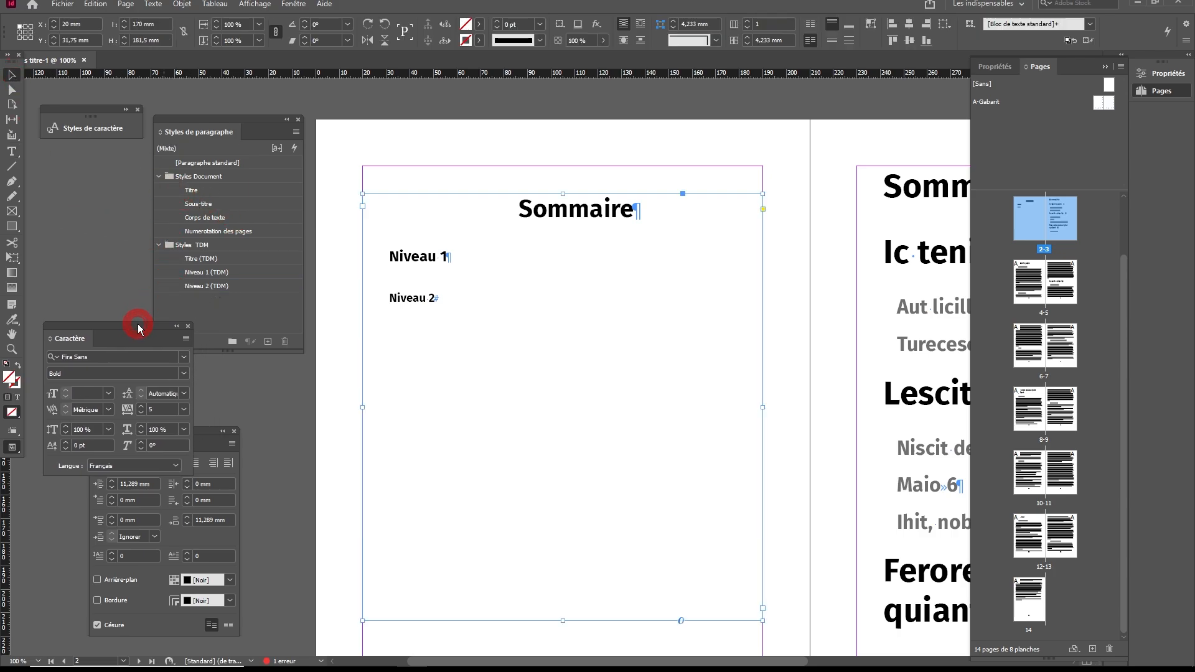
pyautogui.rightClick(245, 272)
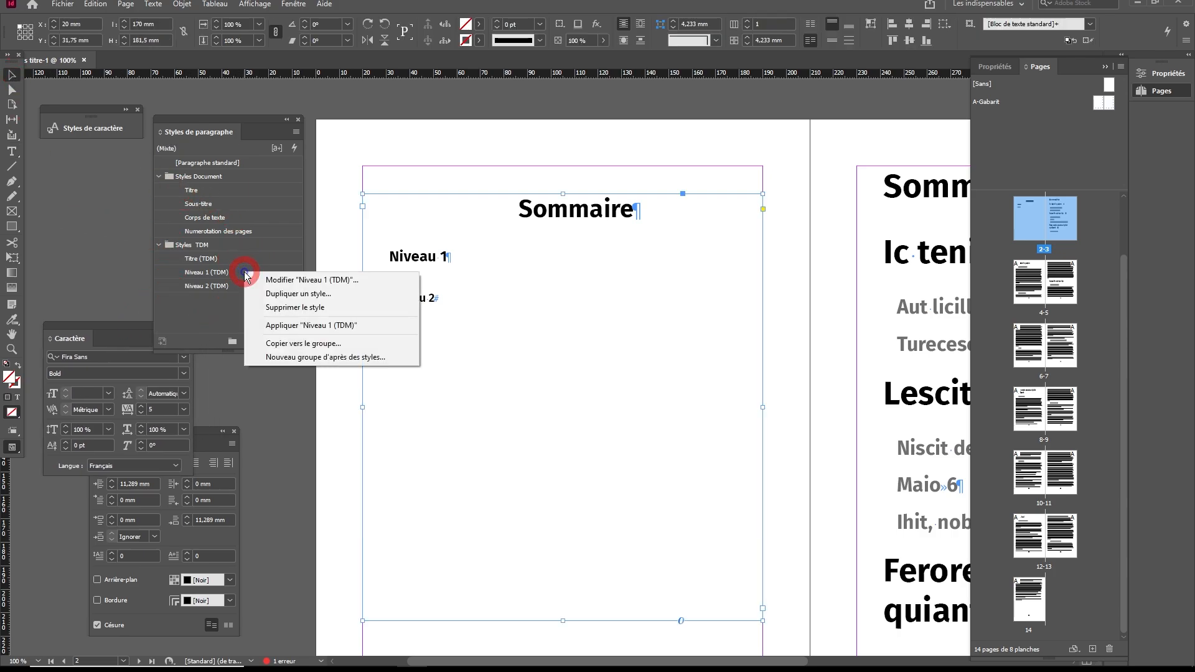
pyautogui.click(284, 280)
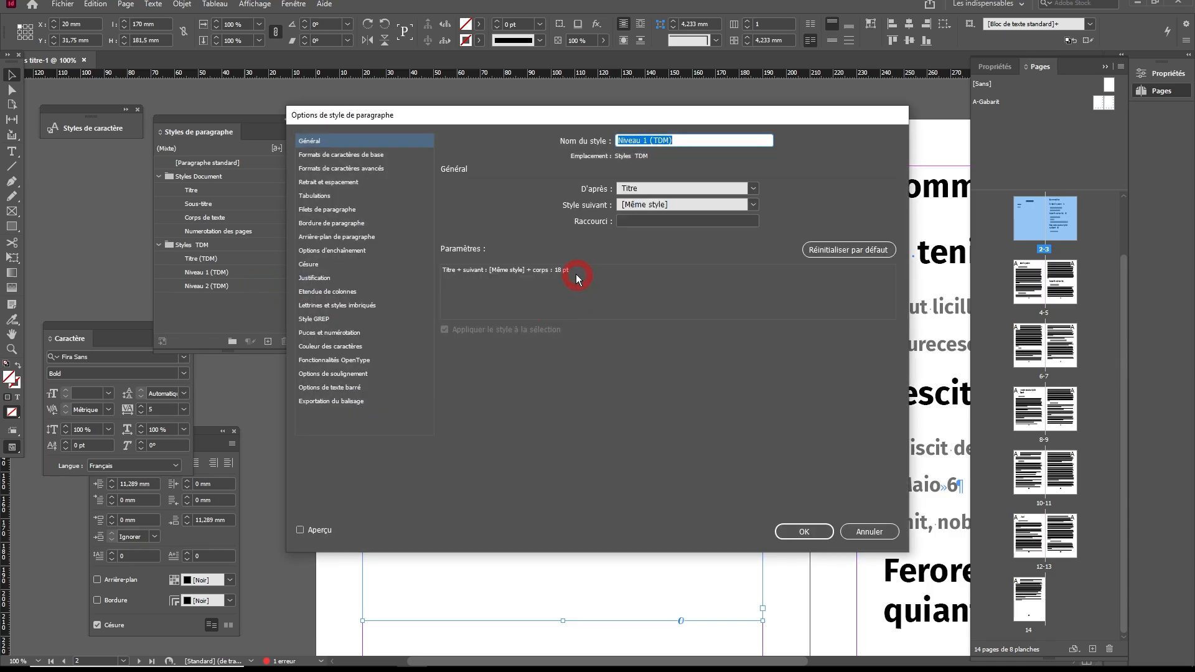
pyautogui.click(328, 182)
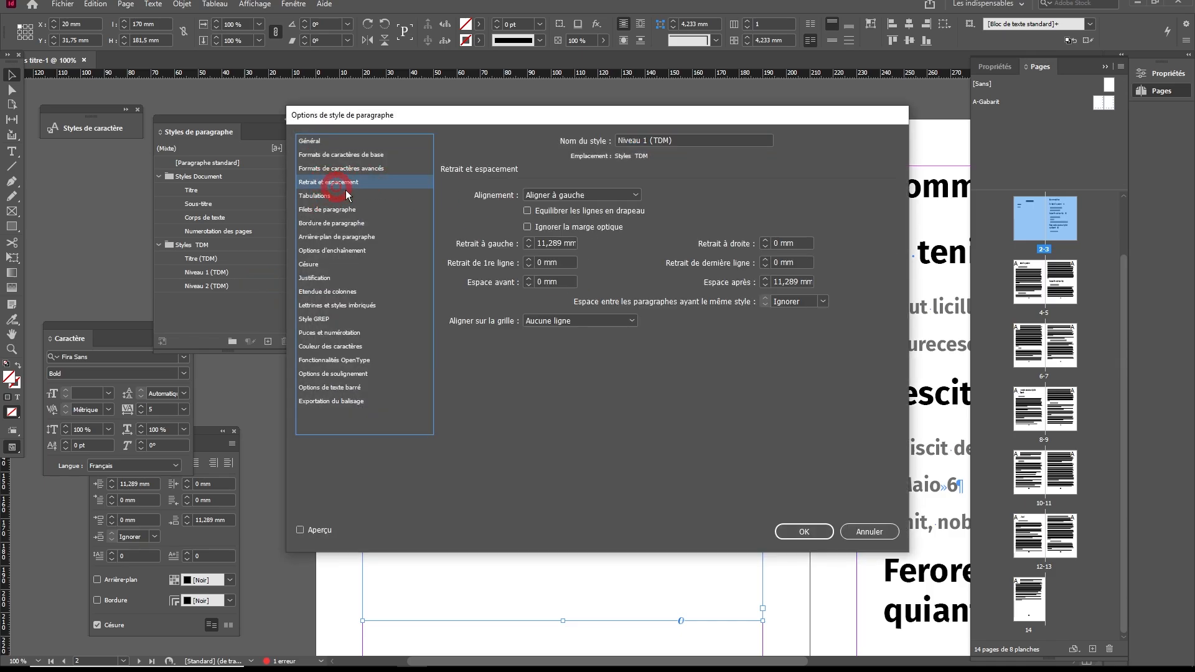
pyautogui.moveTo(556, 116); pyautogui.dragTo(710, 306)
pyautogui.moveTo(733, 171); pyautogui.dragTo(725, 166)
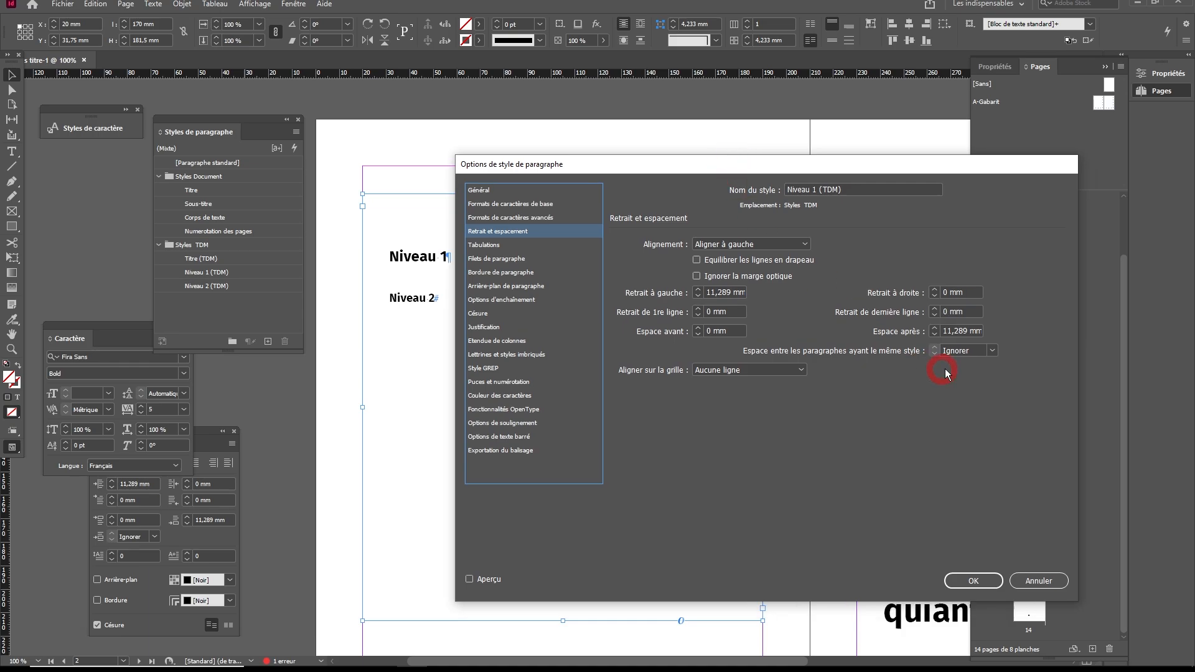
pyautogui.doubleClick(969, 332)
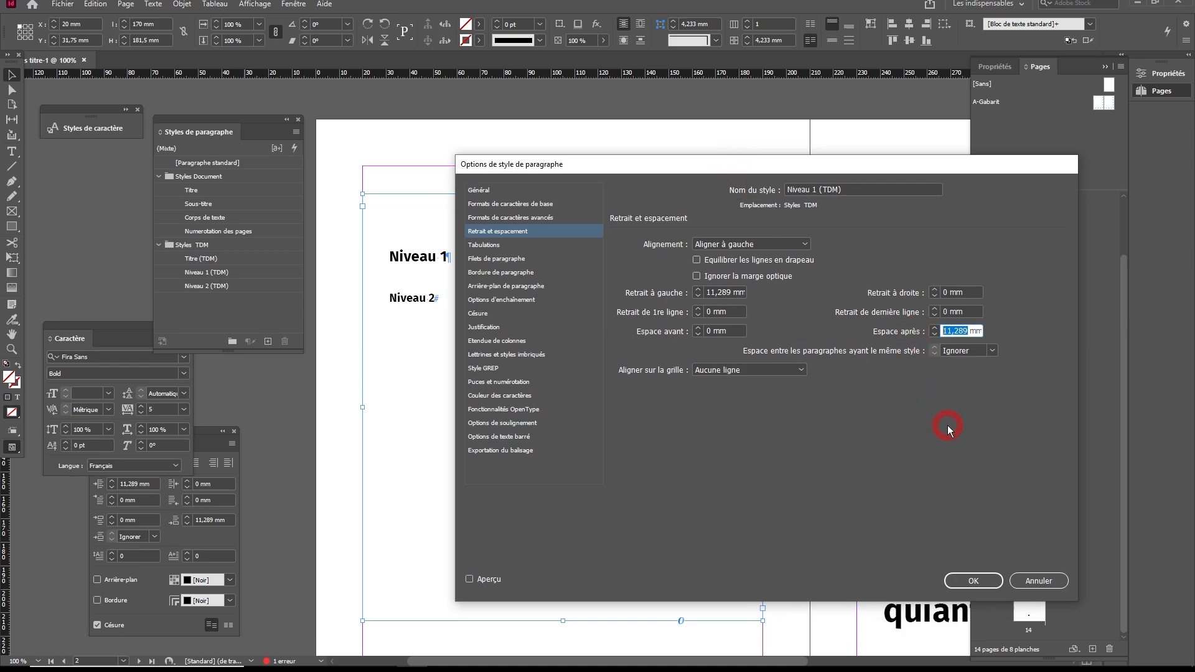
pyautogui.press('BackSpace')
pyautogui.write('16pt')
pyautogui.press('Tab')
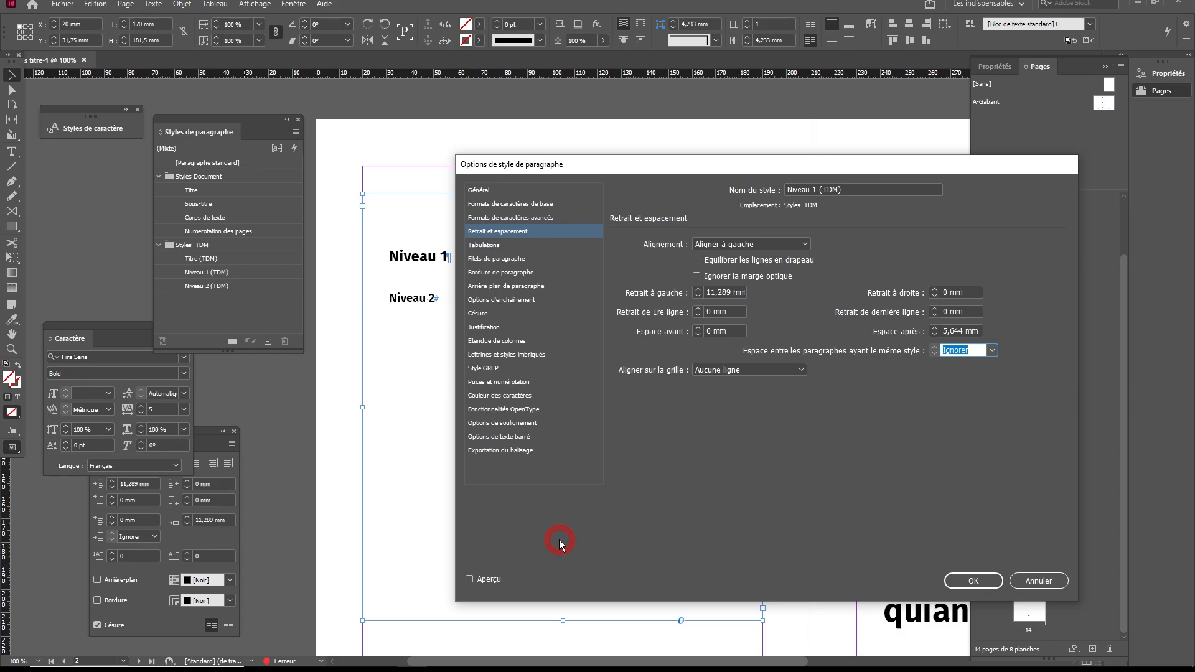
pyautogui.click(470, 579)
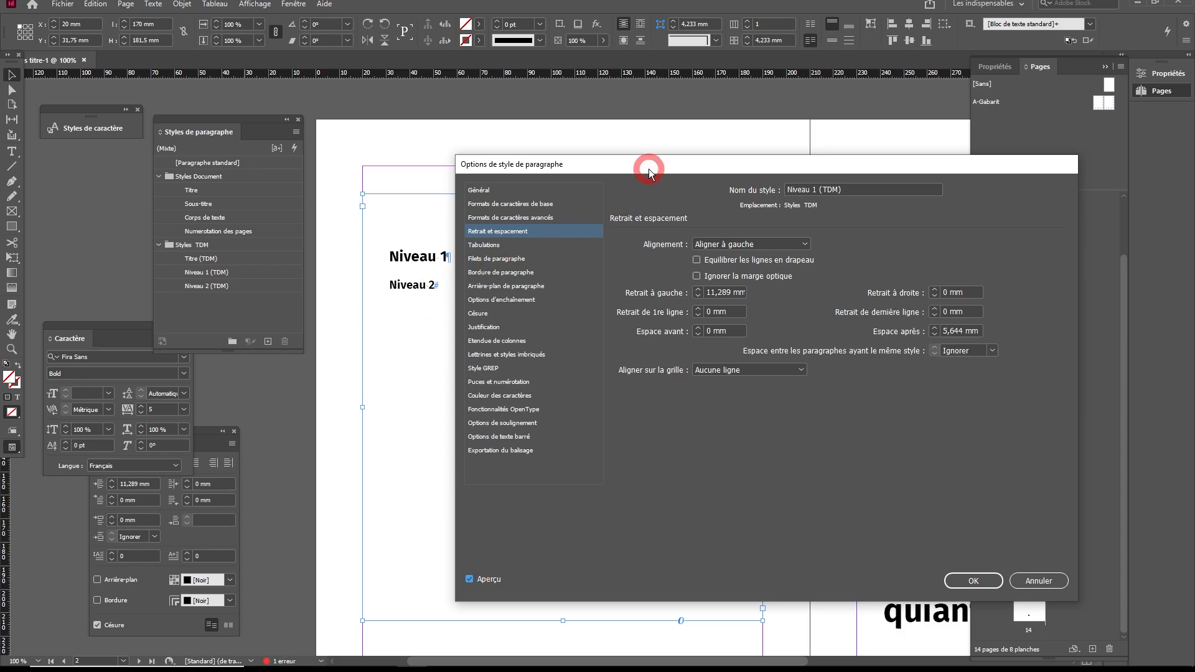
pyautogui.moveTo(648, 168); pyautogui.dragTo(656, 80)
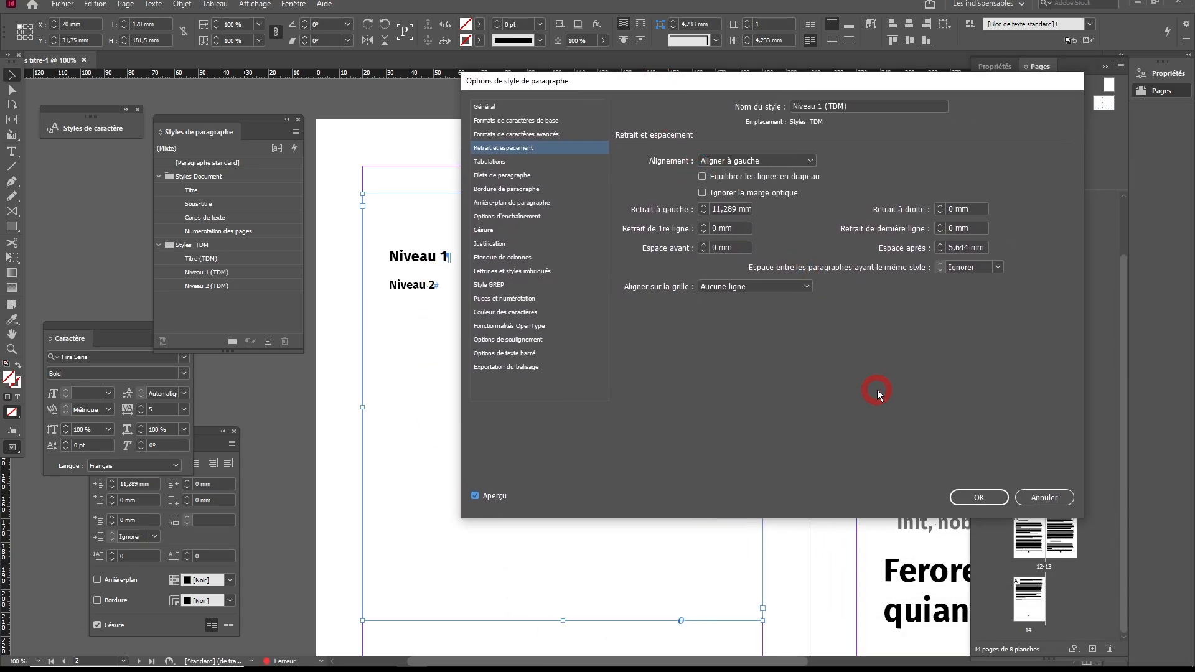
pyautogui.click(969, 499)
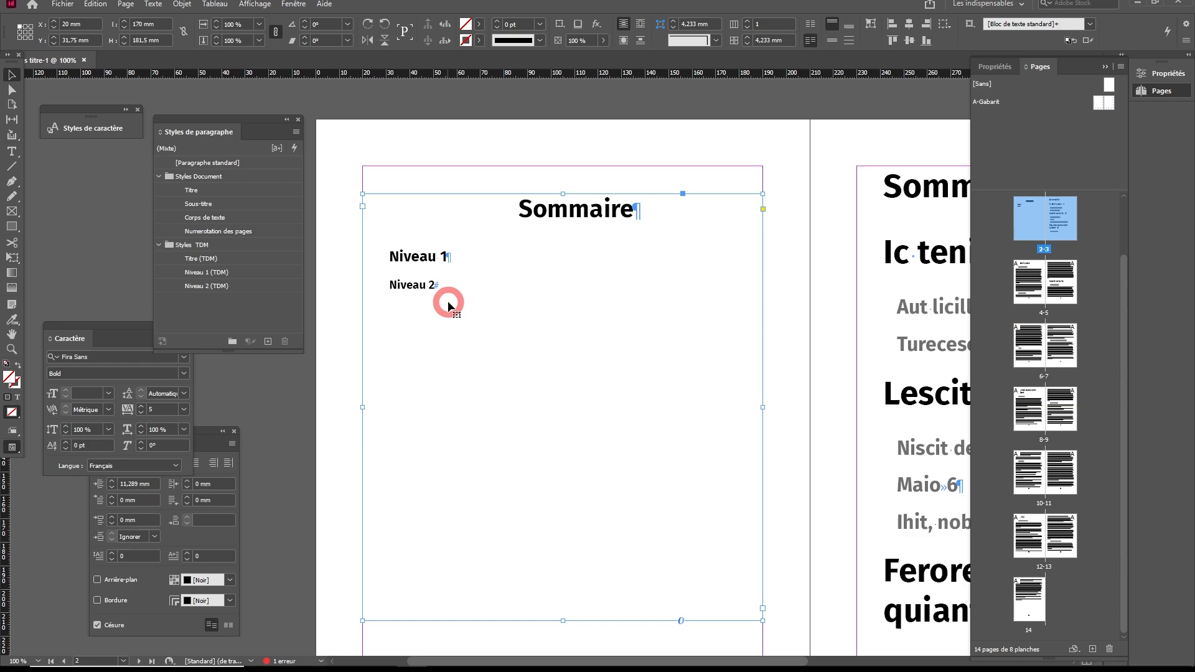
# Step: Create a new character style with the number in the Niveau 2 line selected, then deselect the text
pyautogui.doubleClick(431, 283)
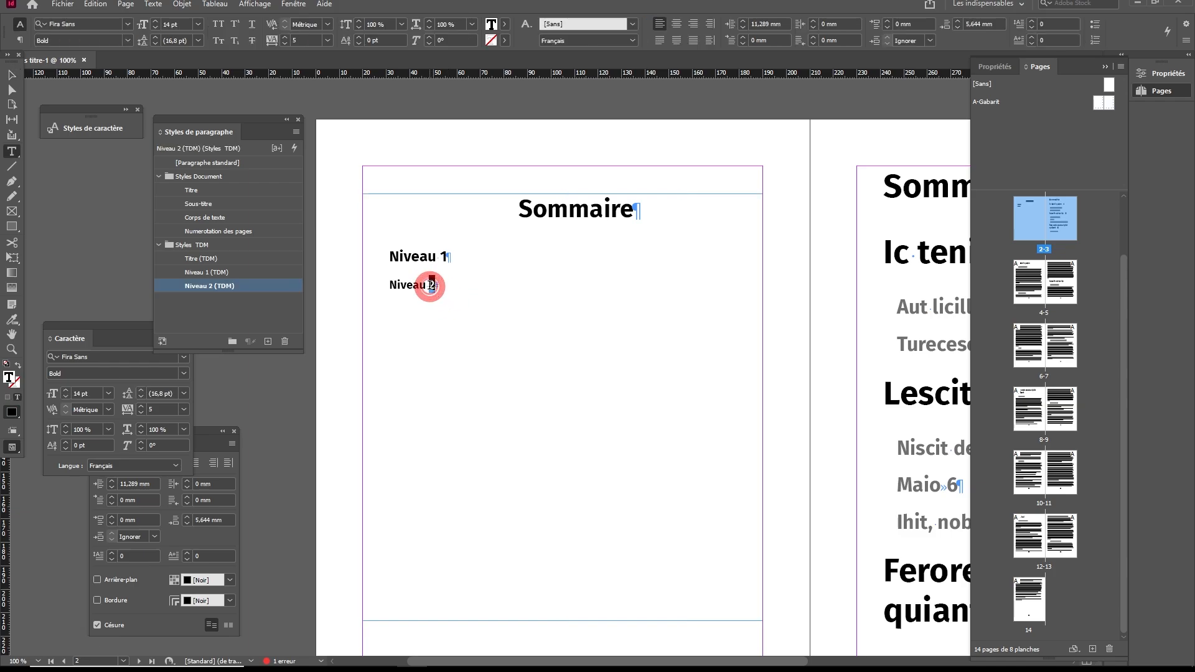
pyautogui.doubleClick(429, 284)
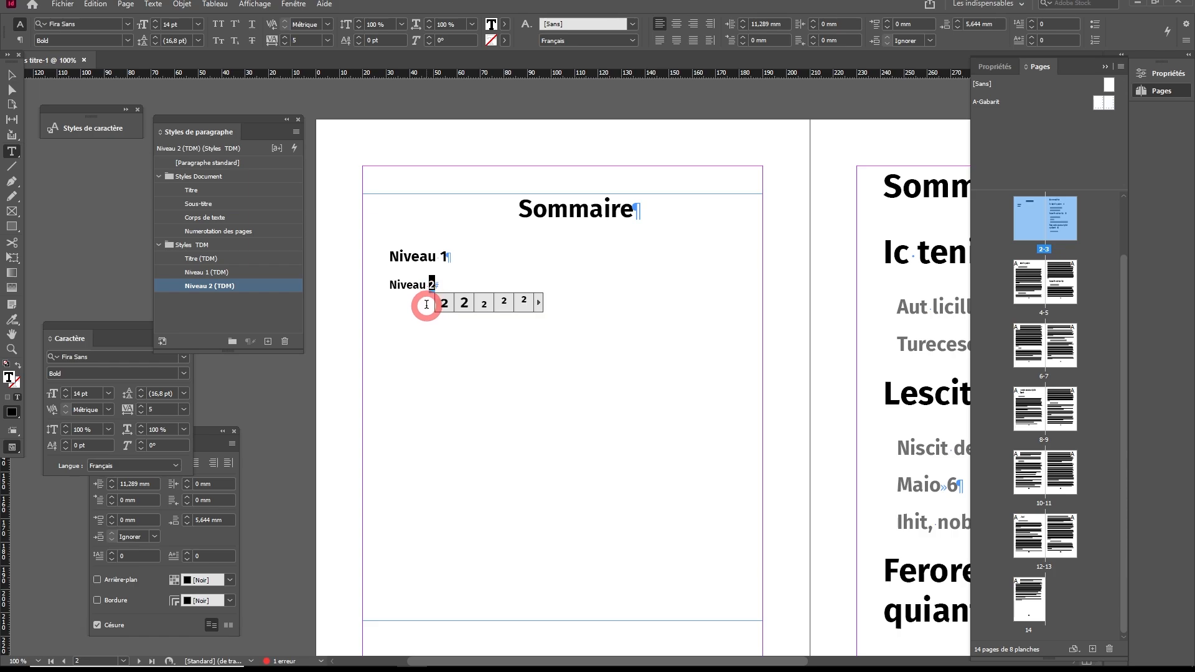
pyautogui.click(95, 130)
pyautogui.click(269, 235)
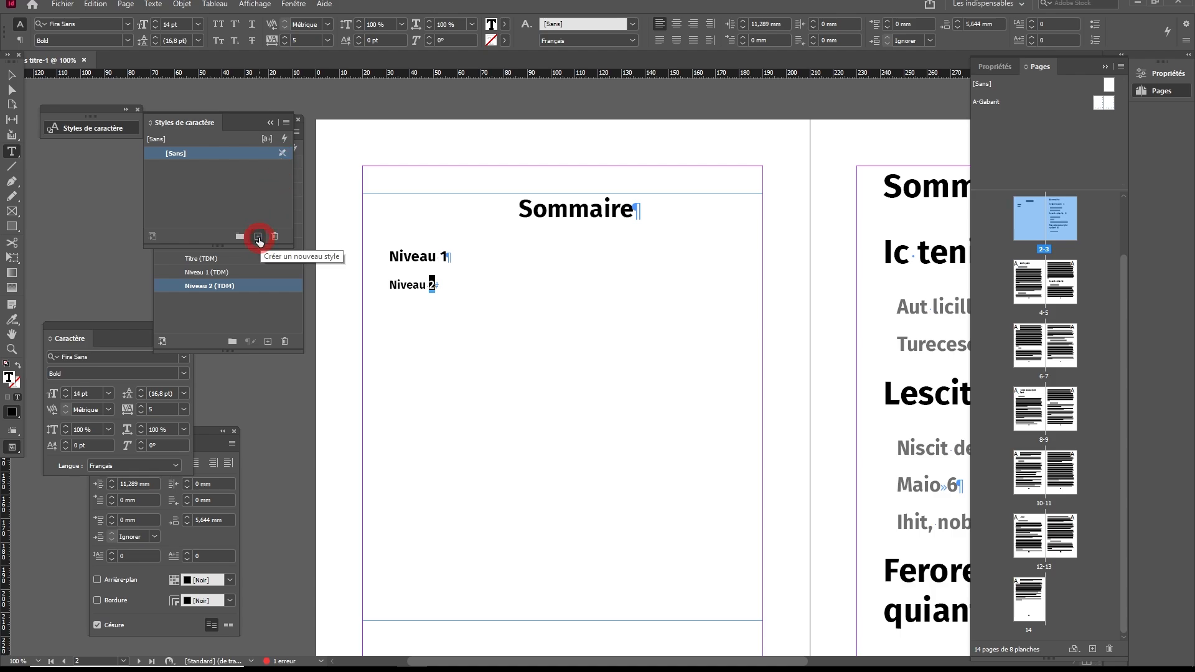
pyautogui.click(258, 237)
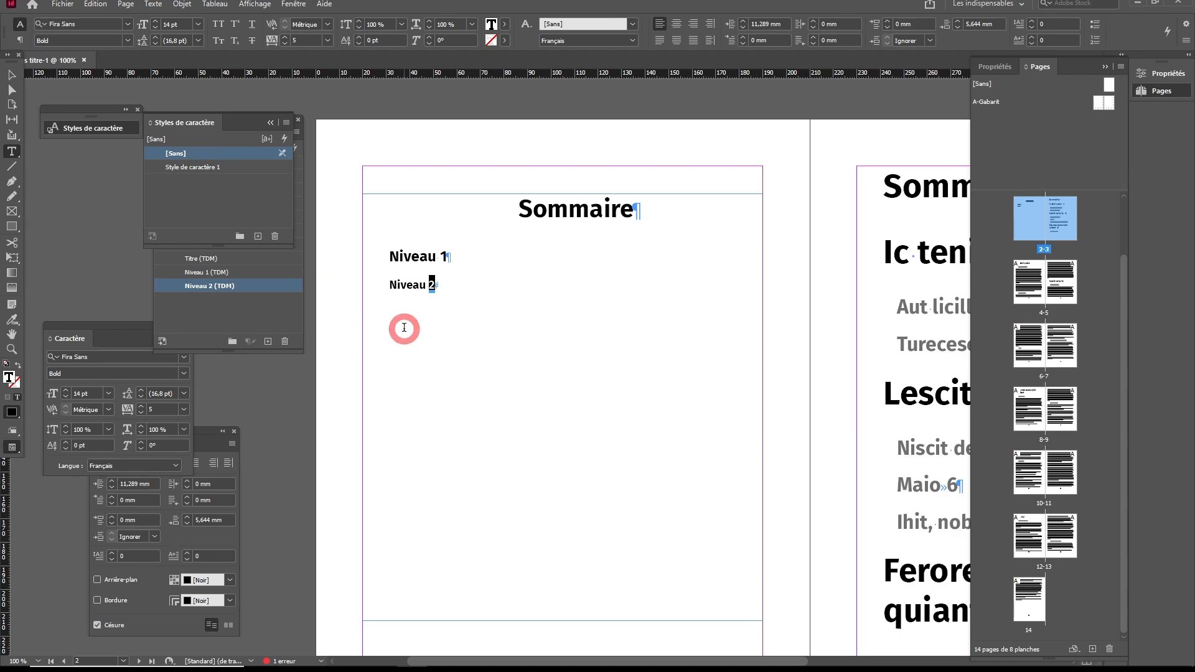
pyautogui.click(224, 188)
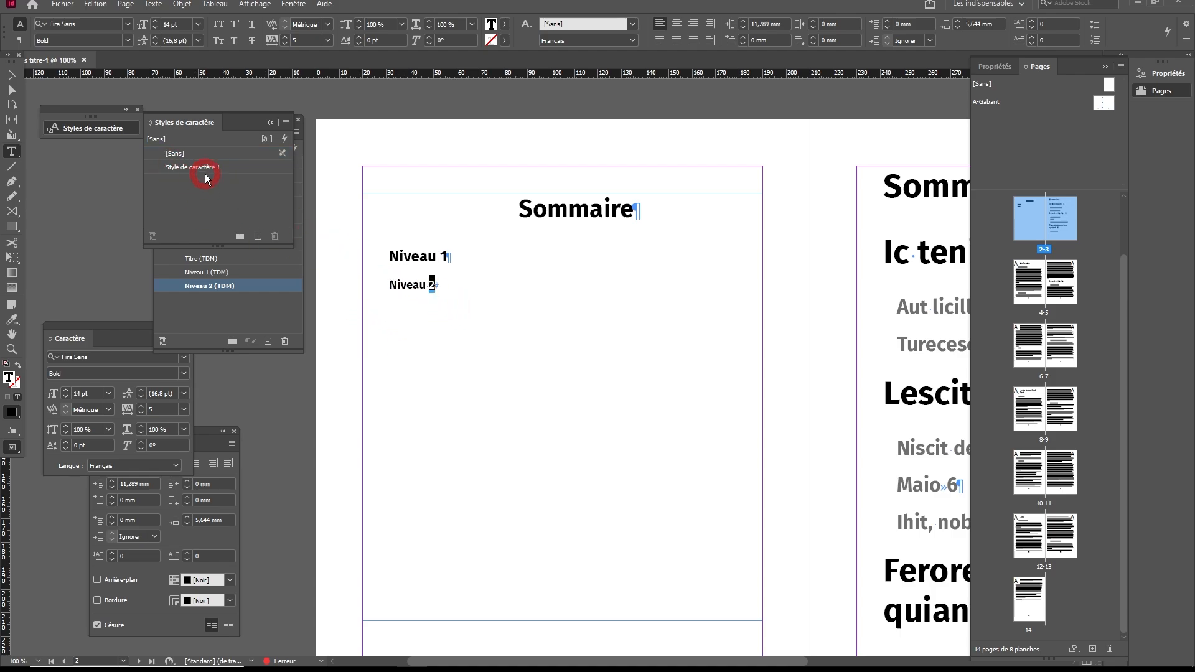
pyautogui.moveTo(440, 295)
pyautogui.click(12, 74)
pyautogui.click(325, 235)
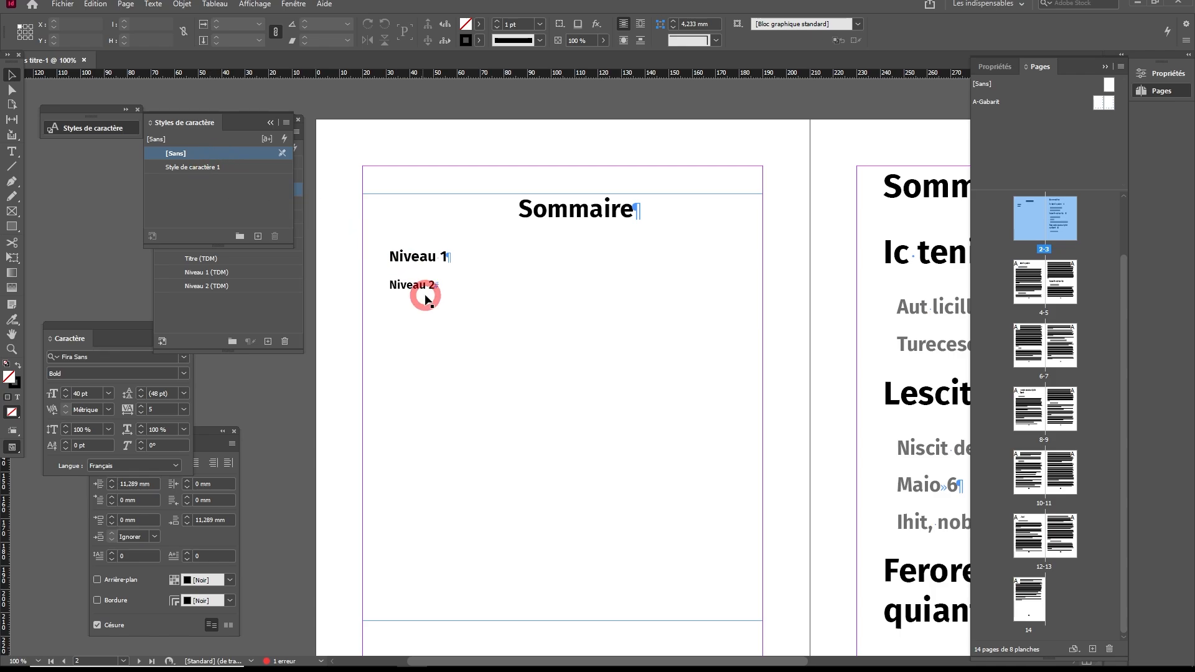
# Step: Rename the new character style as "Numéro TDM" and set its font size to 14 pt
pyautogui.doubleClick(215, 166)
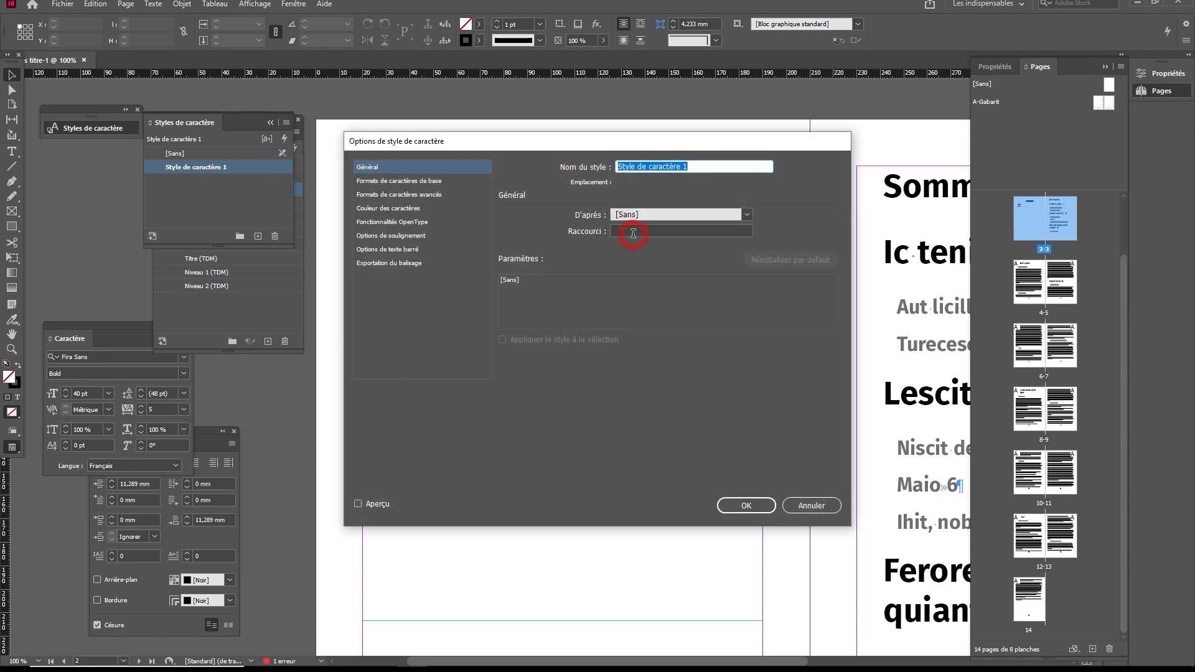
pyautogui.write('Numéro TD')
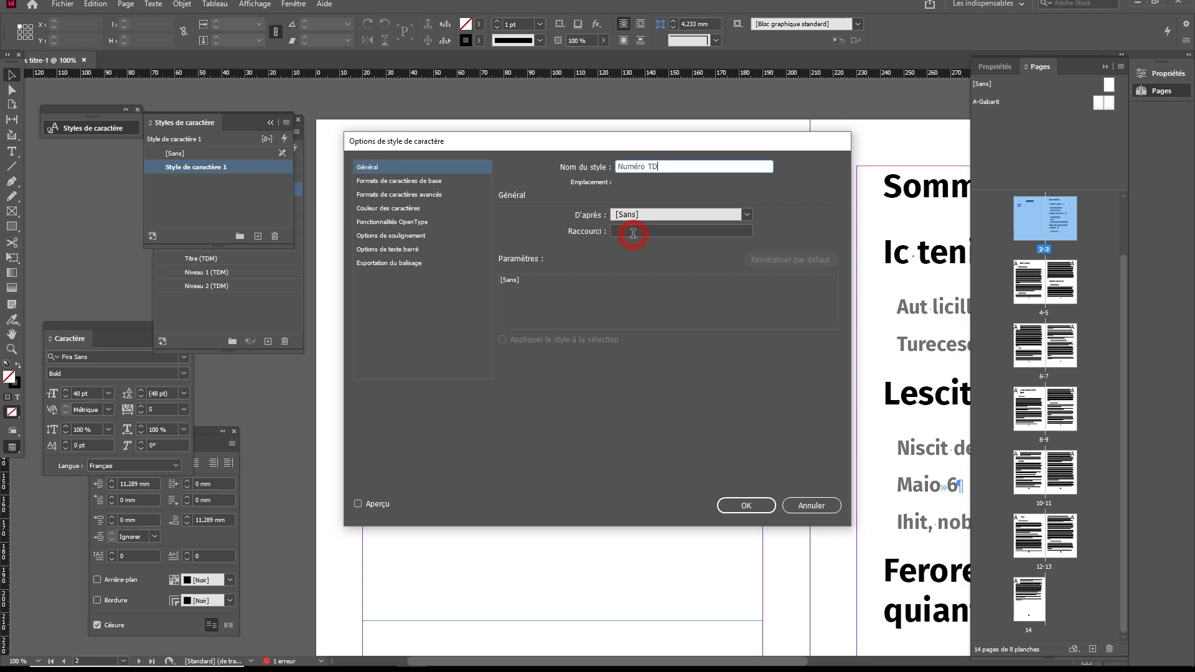
pyautogui.write('PM')
pyautogui.click(389, 181)
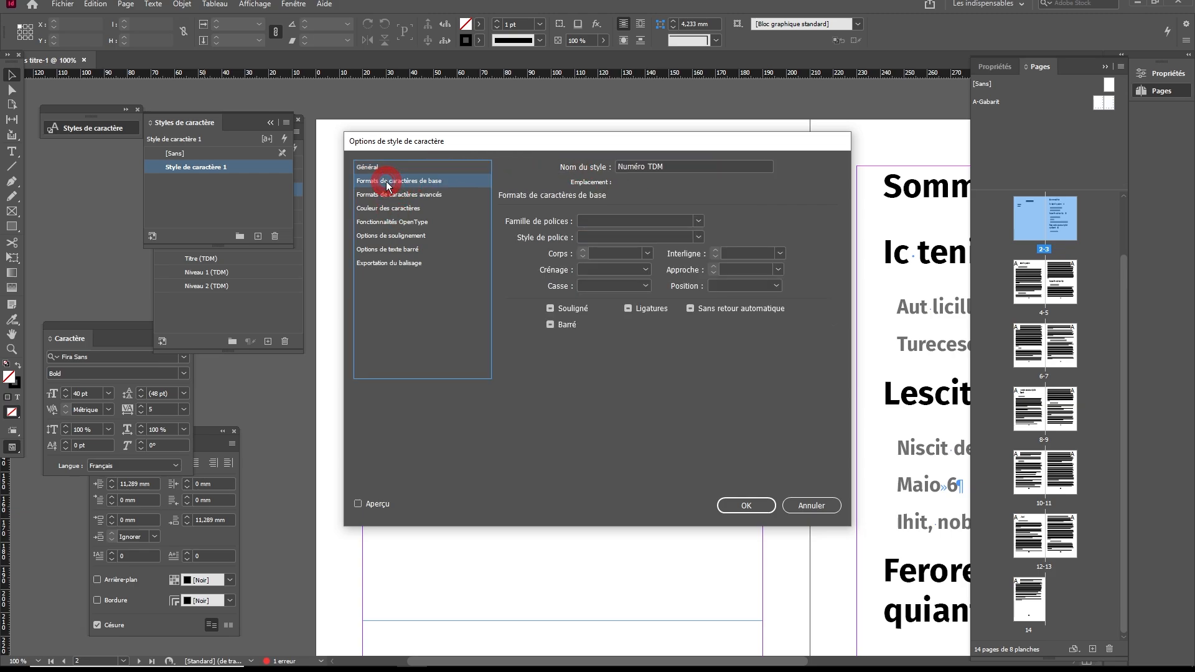
pyautogui.click(613, 249)
pyautogui.click(648, 252)
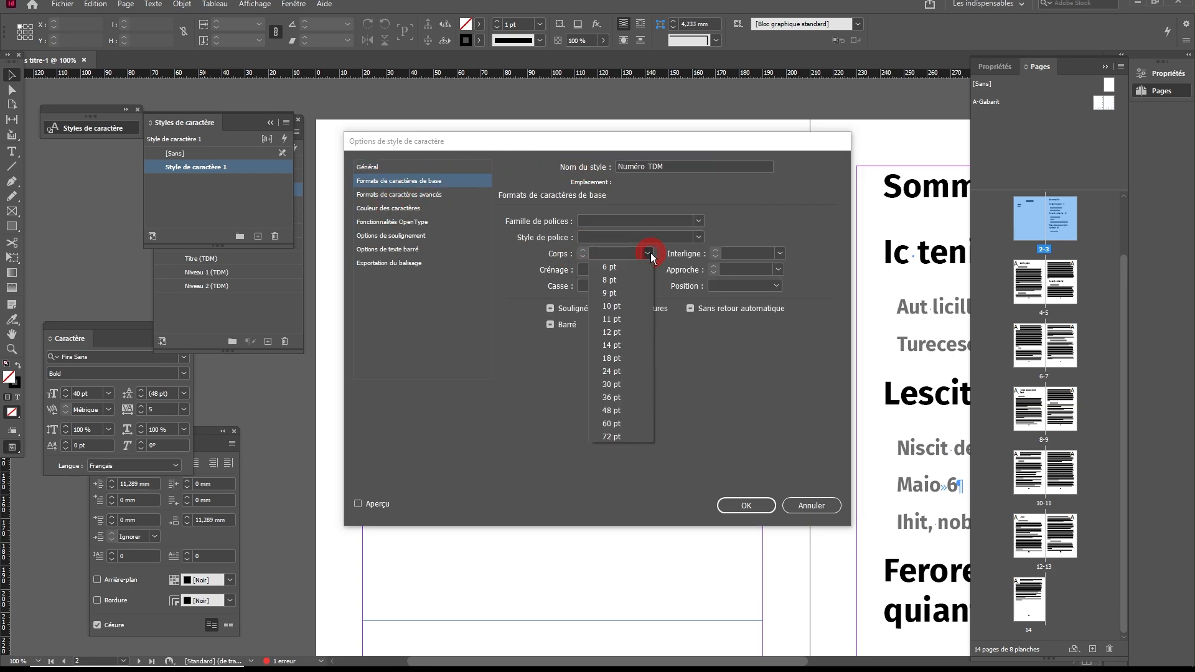
pyautogui.click(631, 347)
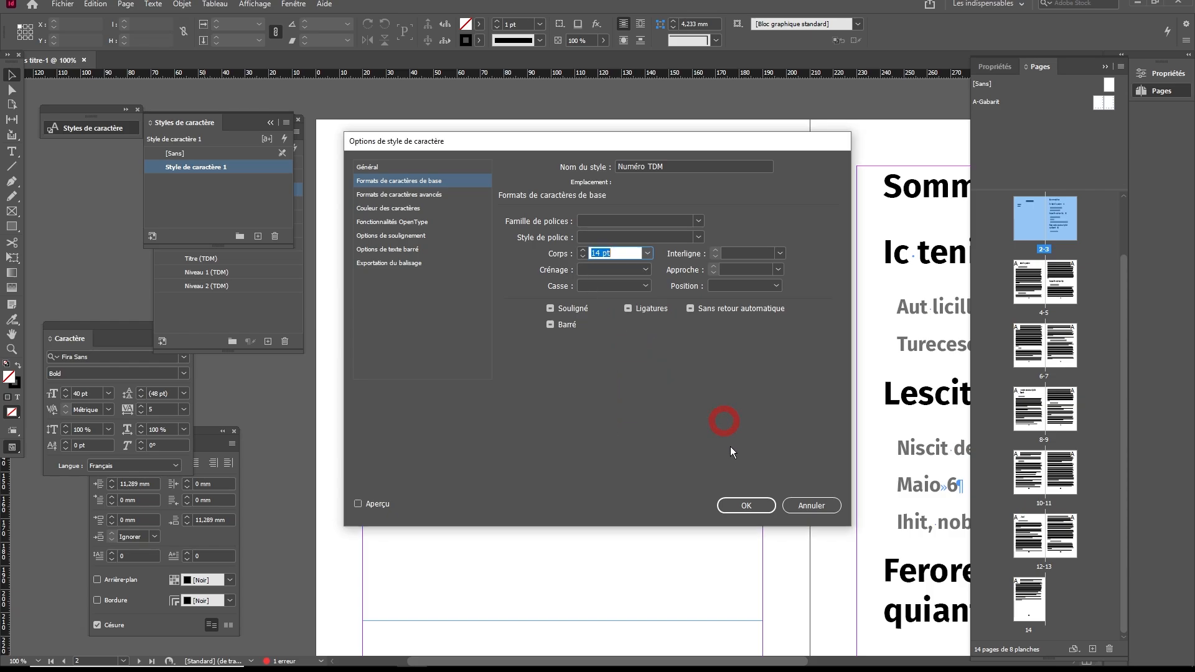
pyautogui.click(741, 506)
pyautogui.click(178, 189)
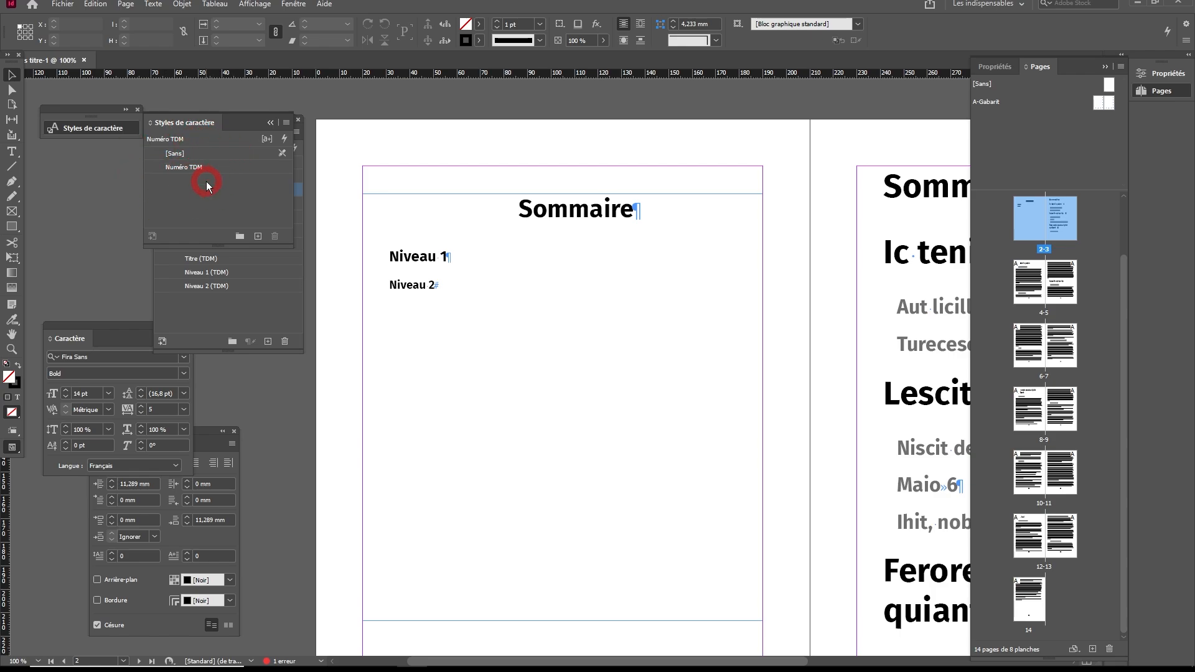
# Step: Collapse the character styles and delete the sample text frame holding Sommaire, Niveau 1 and Niveau 2
pyautogui.click(270, 122)
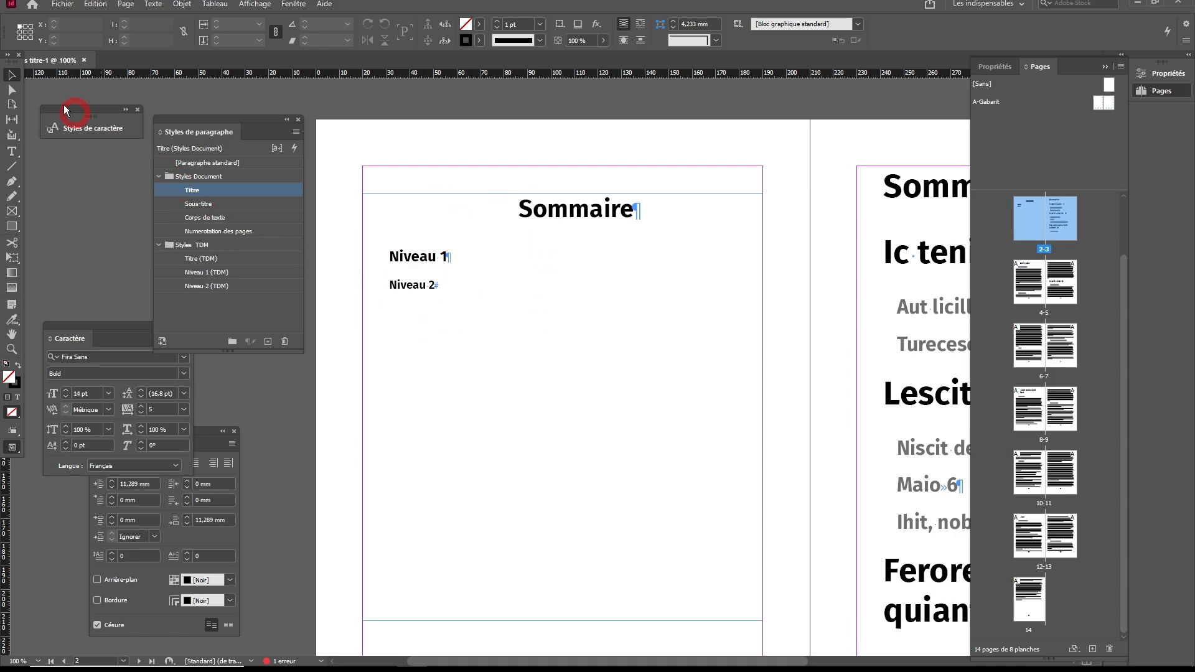
pyautogui.click(547, 216)
pyautogui.press('Delete')
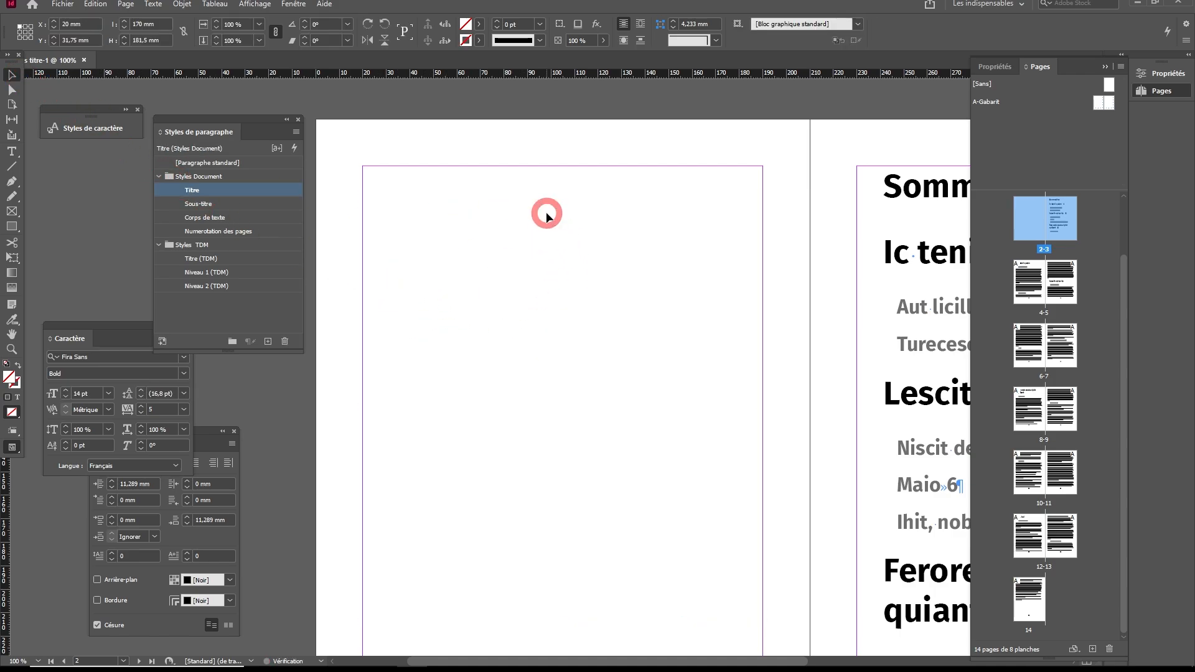
# Step: In the settings of the generated table of contents, assign the Niveau 1 (TDM) entry style to the Titre paragraphs
pyautogui.hscroll(5, 520, 259)
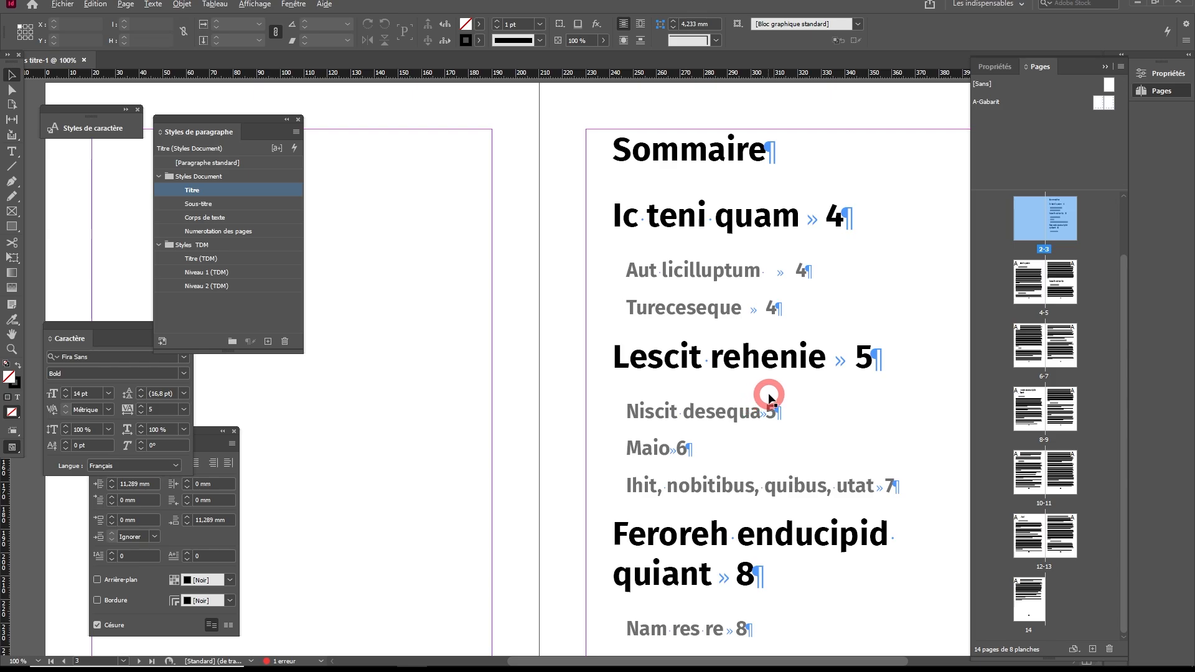
pyautogui.hotkey('ctrl', '-')
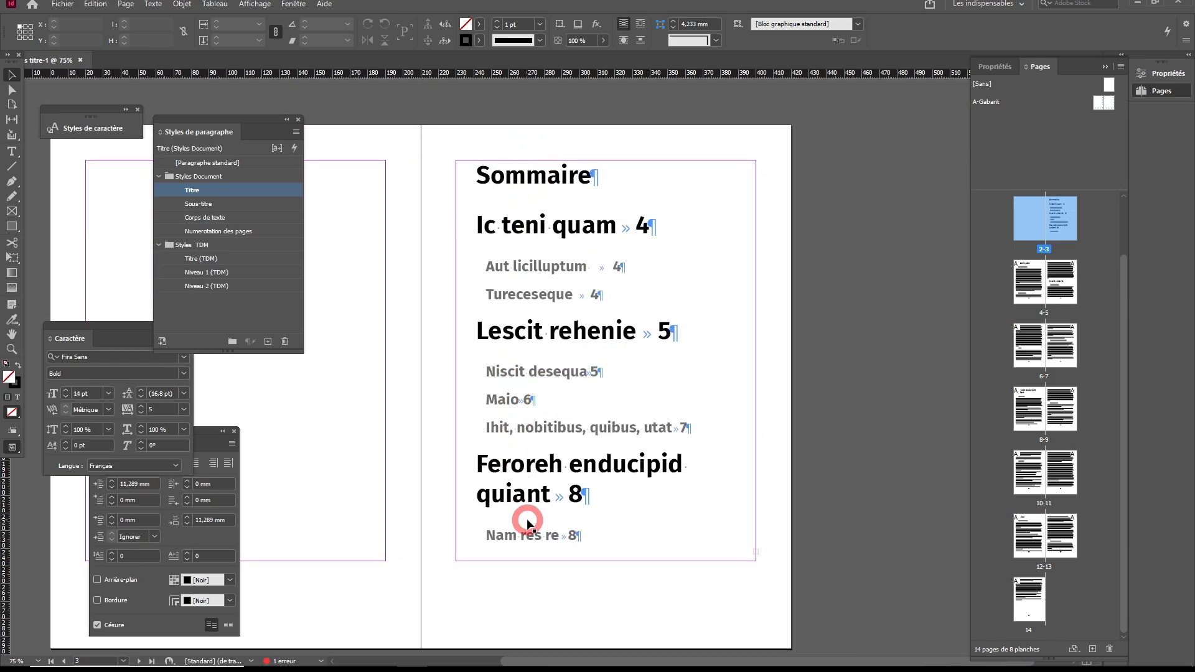
pyautogui.click(543, 227)
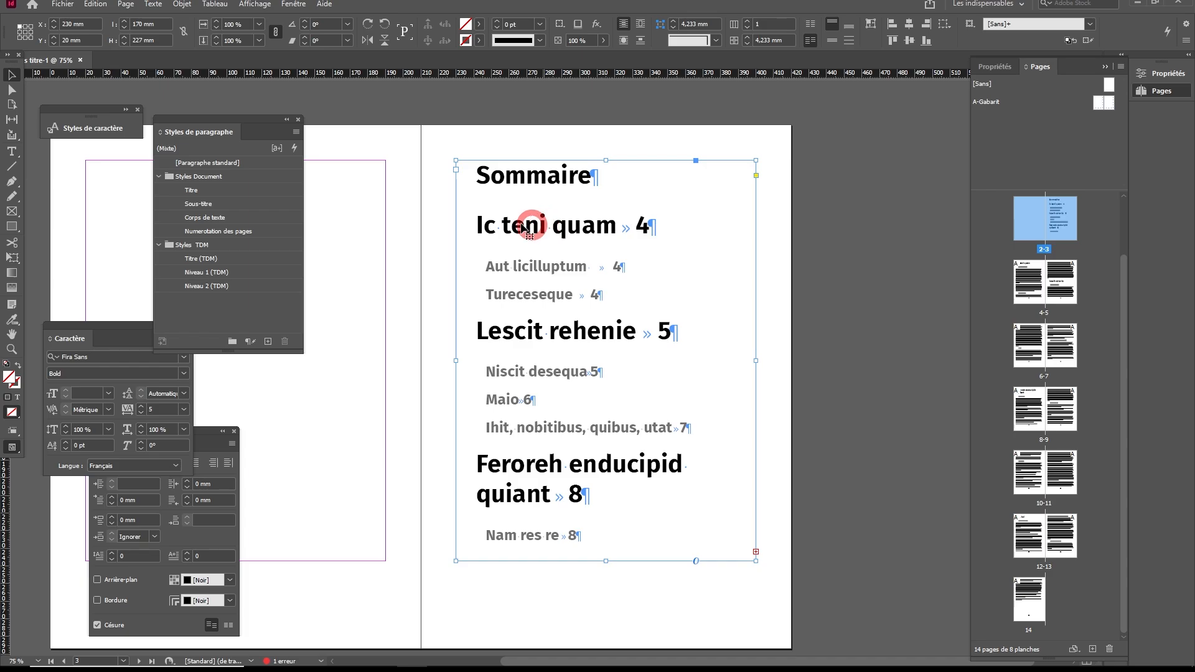
pyautogui.click(126, 4)
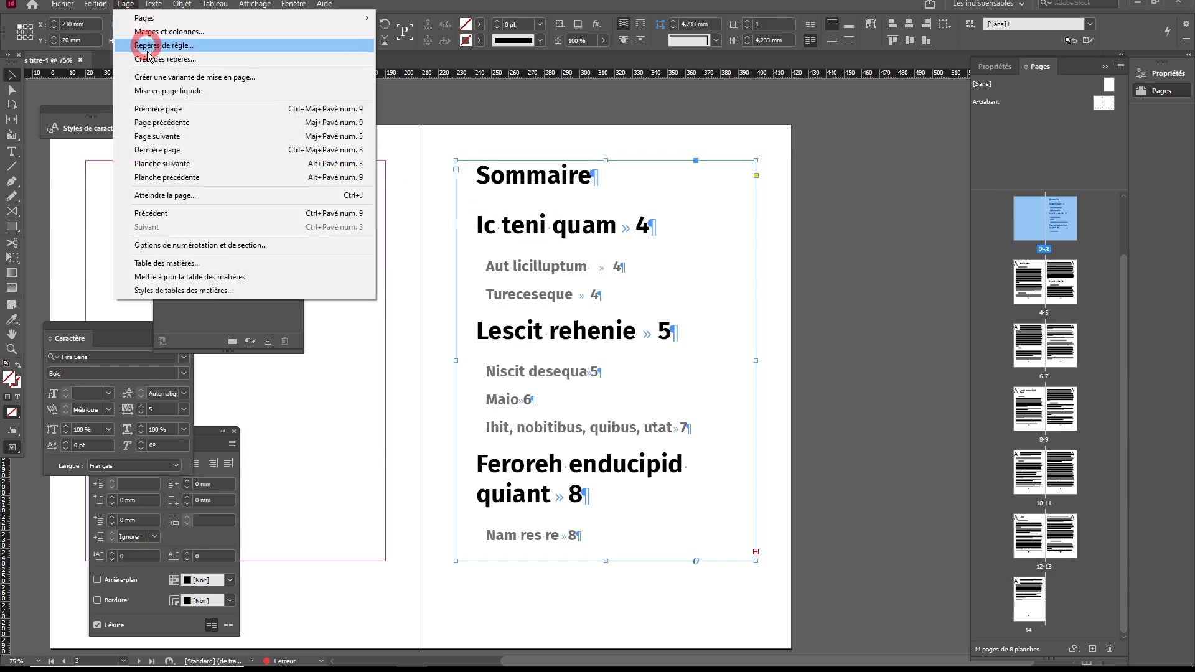
pyautogui.click(179, 268)
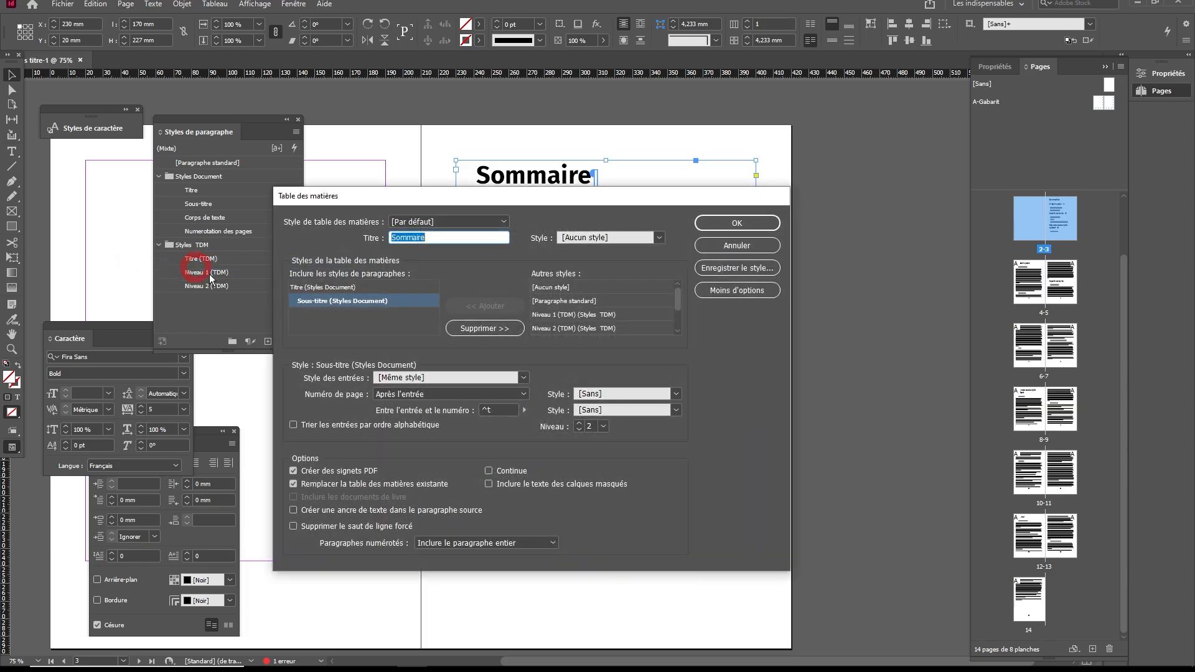
pyautogui.moveTo(525, 198); pyautogui.dragTo(860, 168)
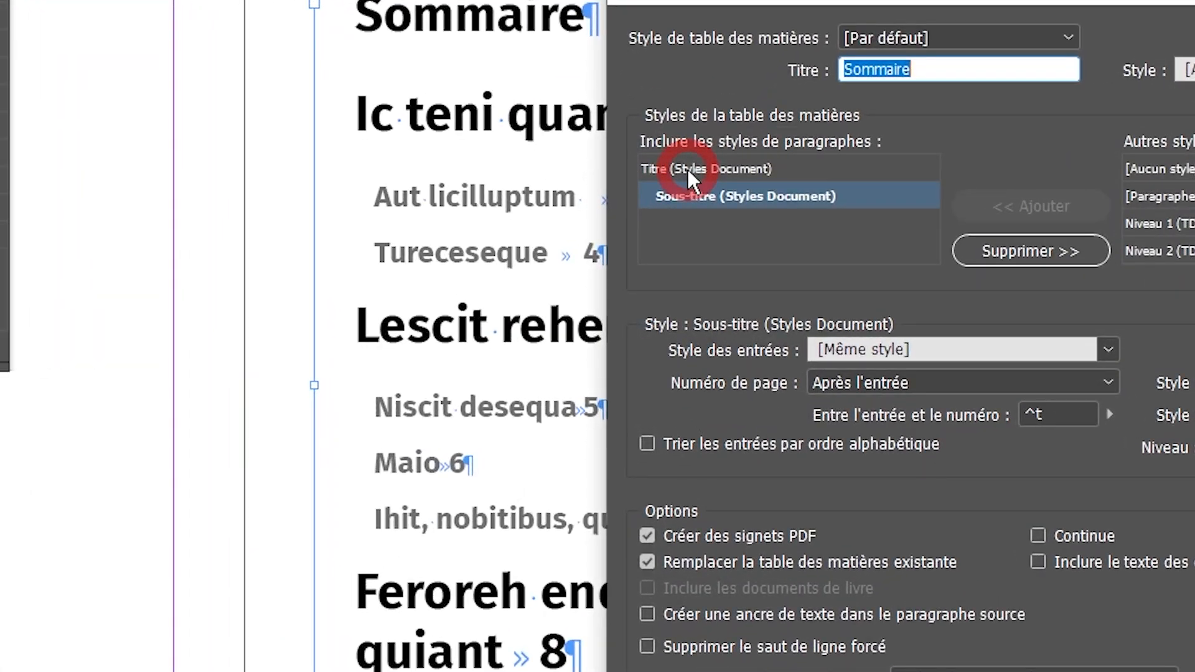
pyautogui.click(642, 252)
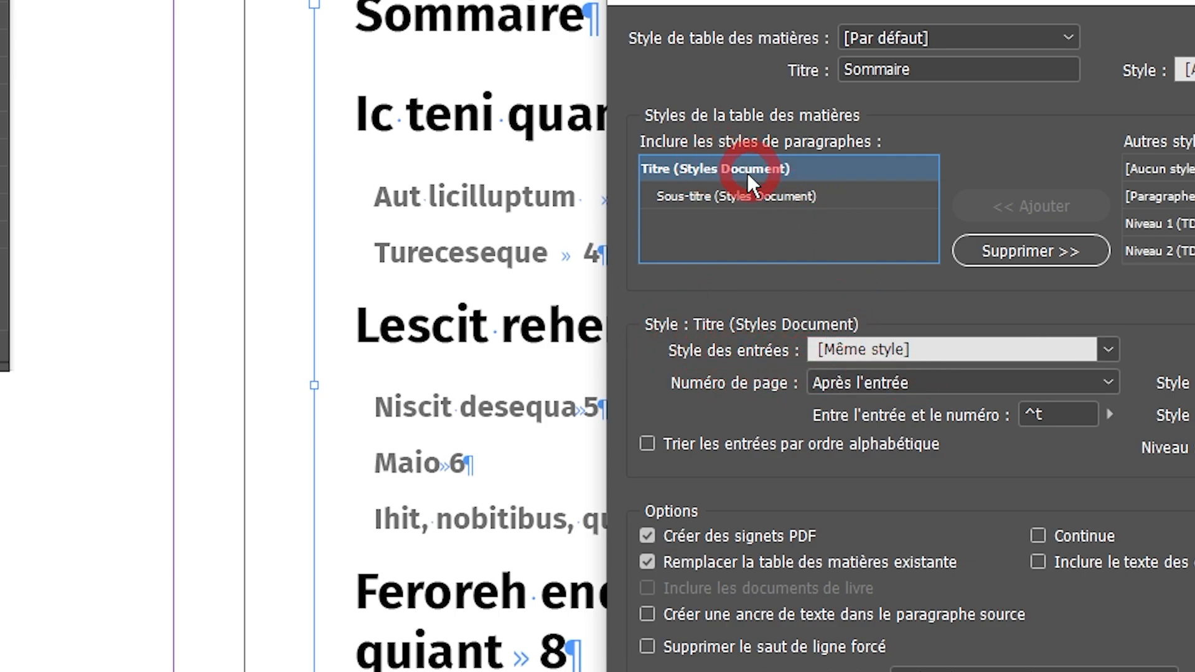
pyautogui.click(1107, 349)
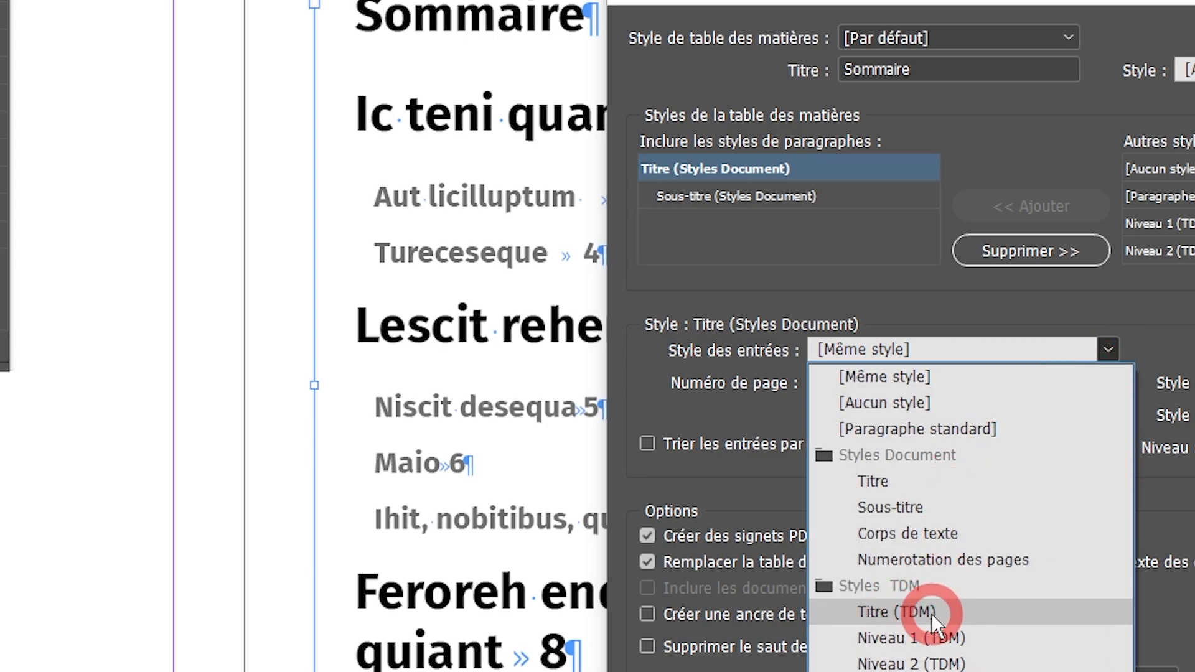
pyautogui.click(897, 638)
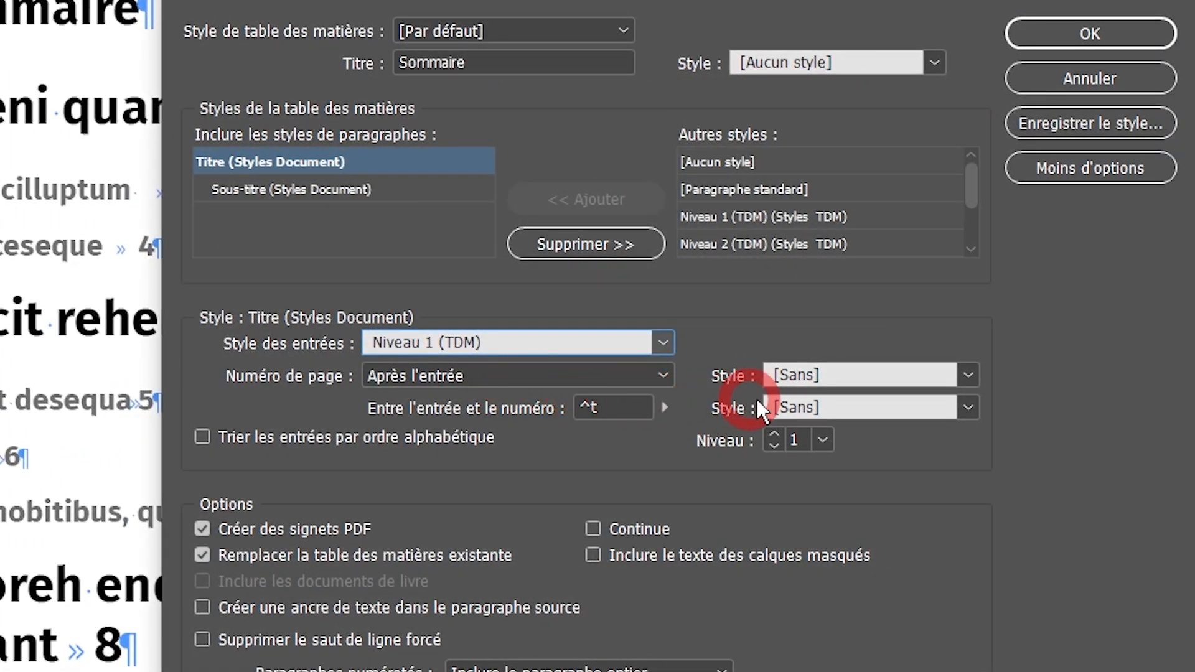
# Step: Apply the Numéro TDM page-number style to the Titre and Sous-titre entries, and assign the Niveau 2 (TDM) entry style to Sous-titre
pyautogui.click(966, 376)
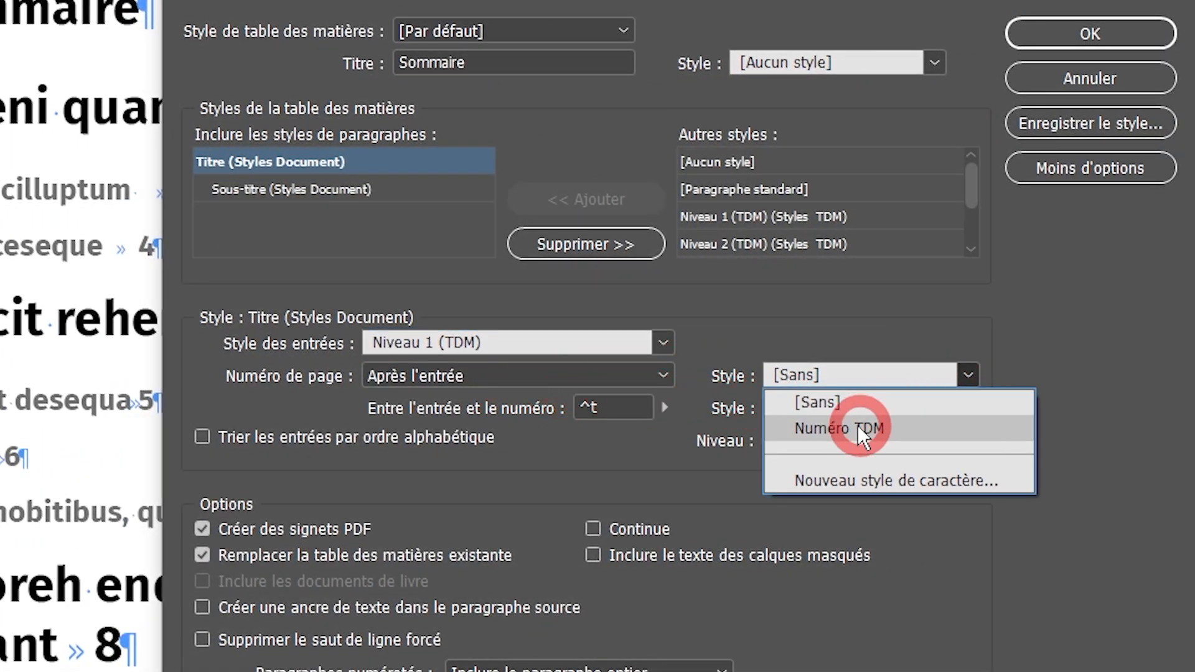
pyautogui.click(882, 429)
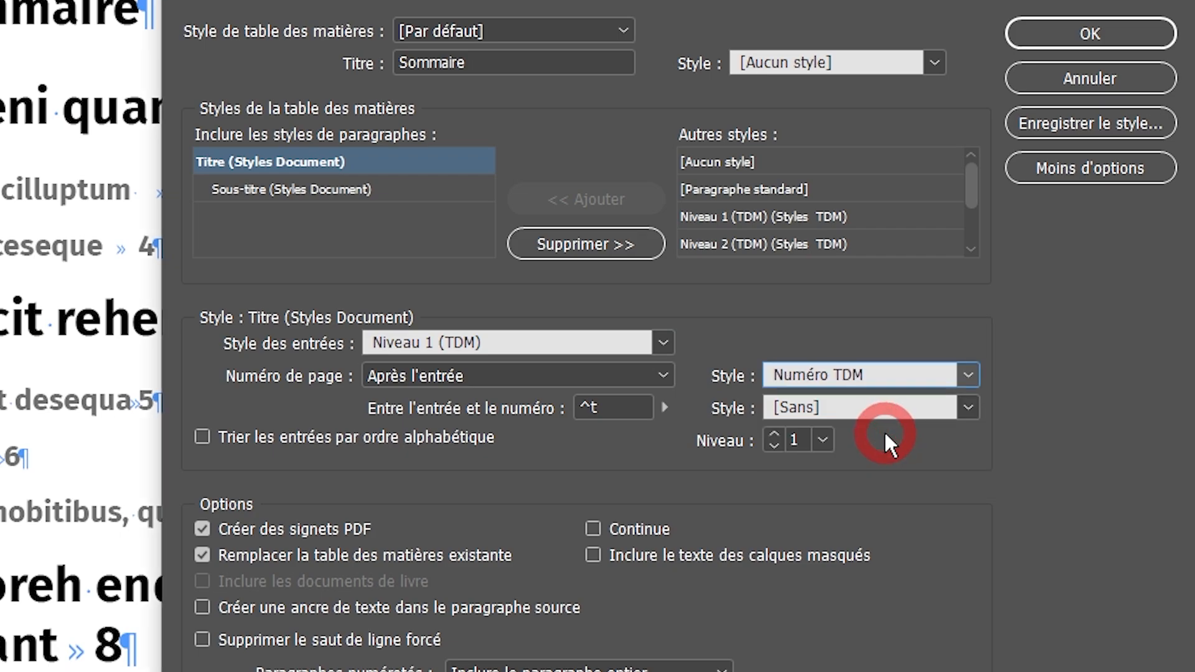
pyautogui.click(336, 189)
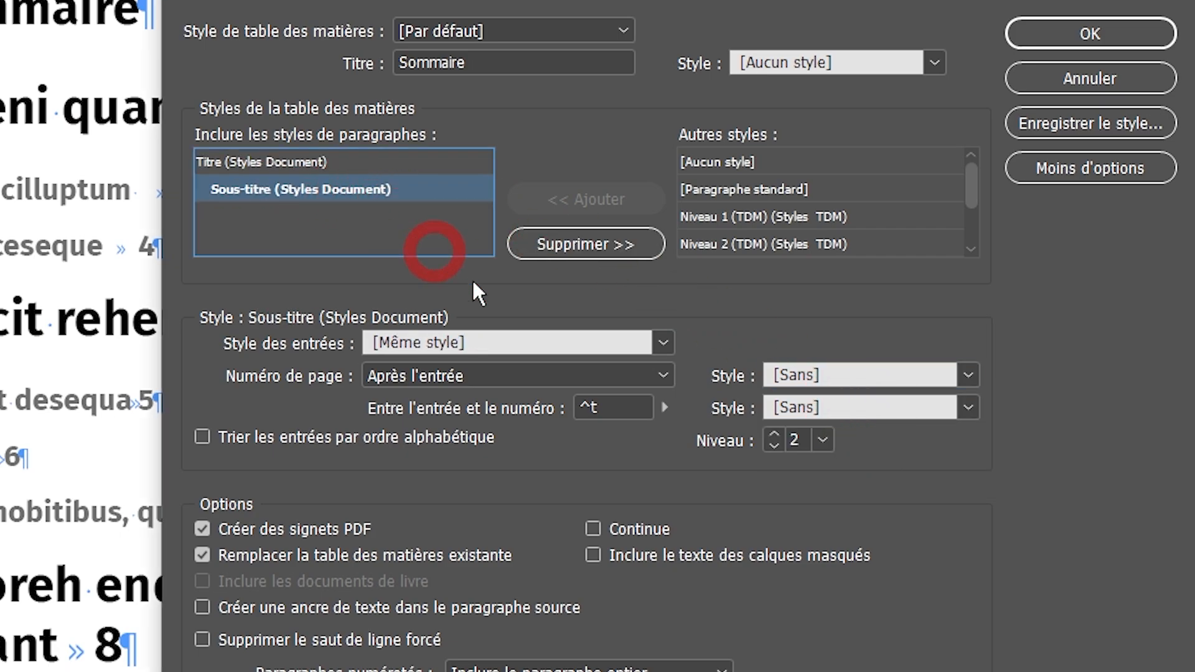
pyautogui.click(663, 341)
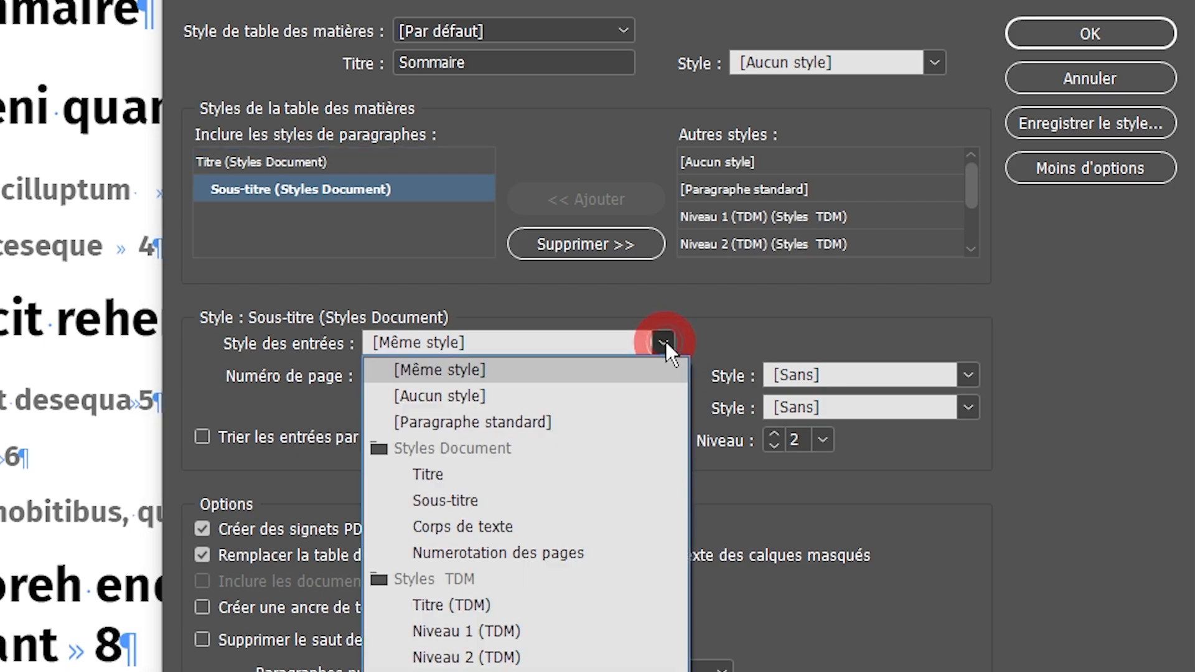
pyautogui.click(540, 660)
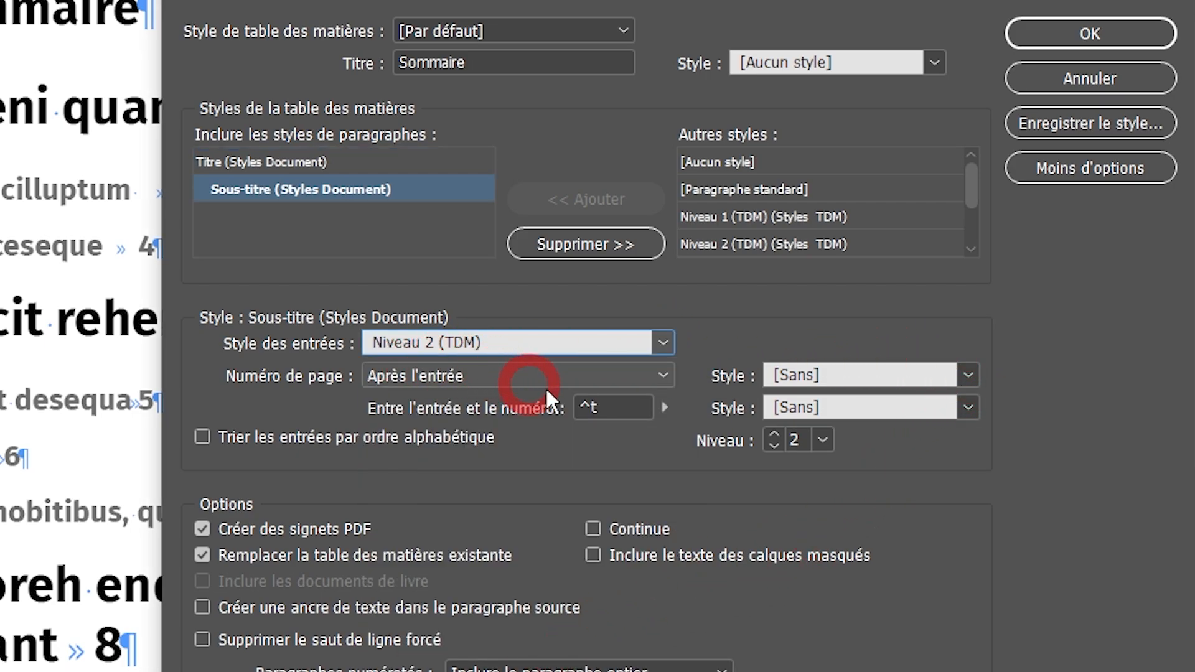
pyautogui.click(964, 376)
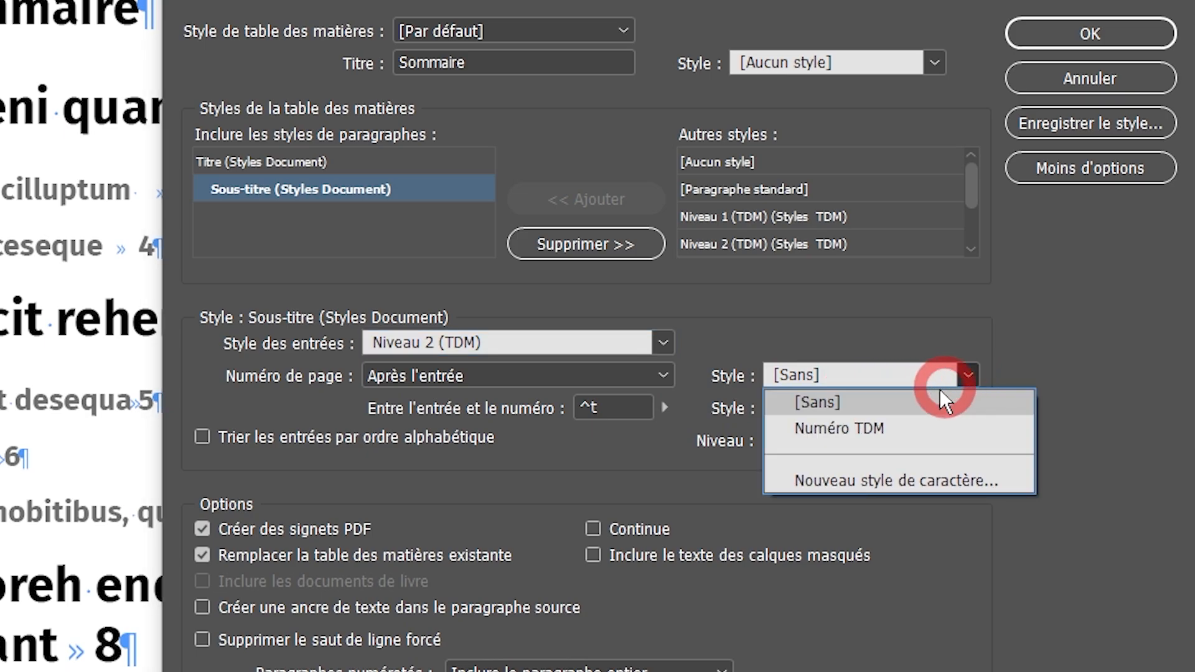
pyautogui.click(884, 430)
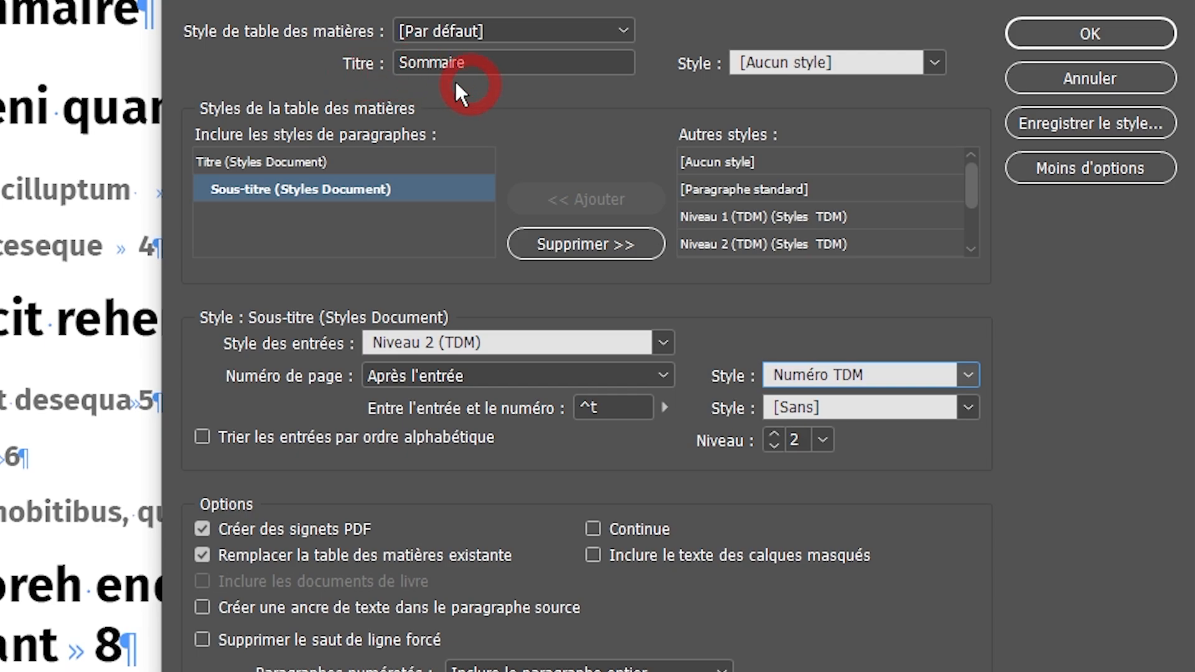
# Step: Assign the Titre (TDM) style to the Sommaire heading, update the table of contents, and deselect its frame
pyautogui.click(937, 60)
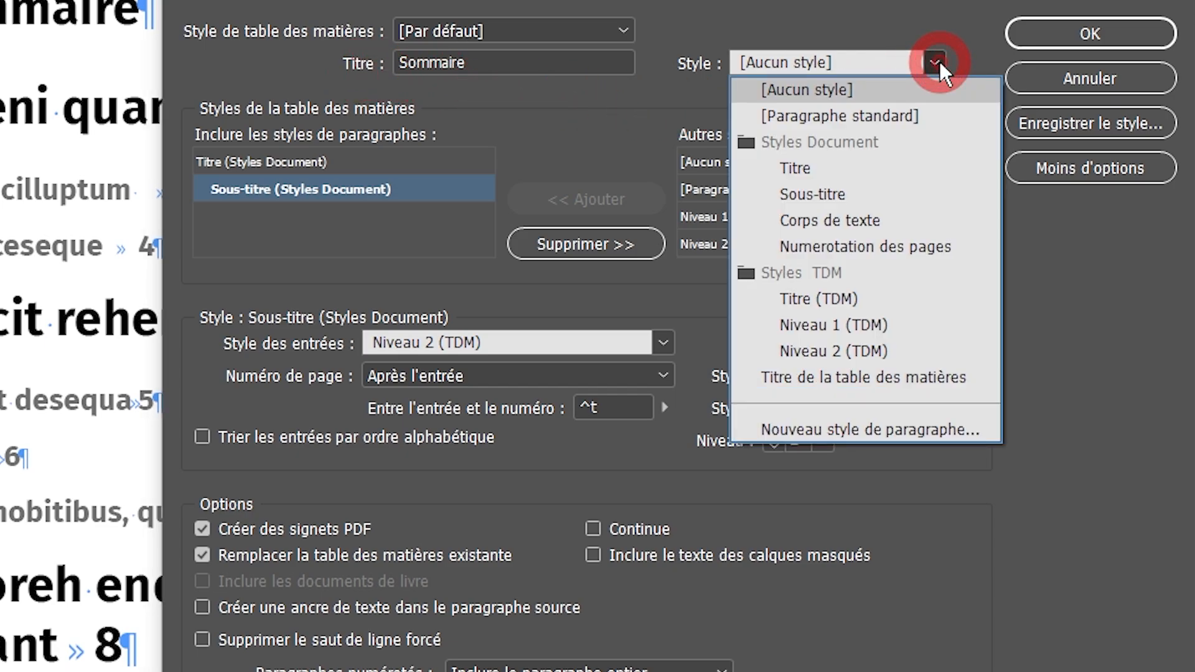
pyautogui.click(819, 299)
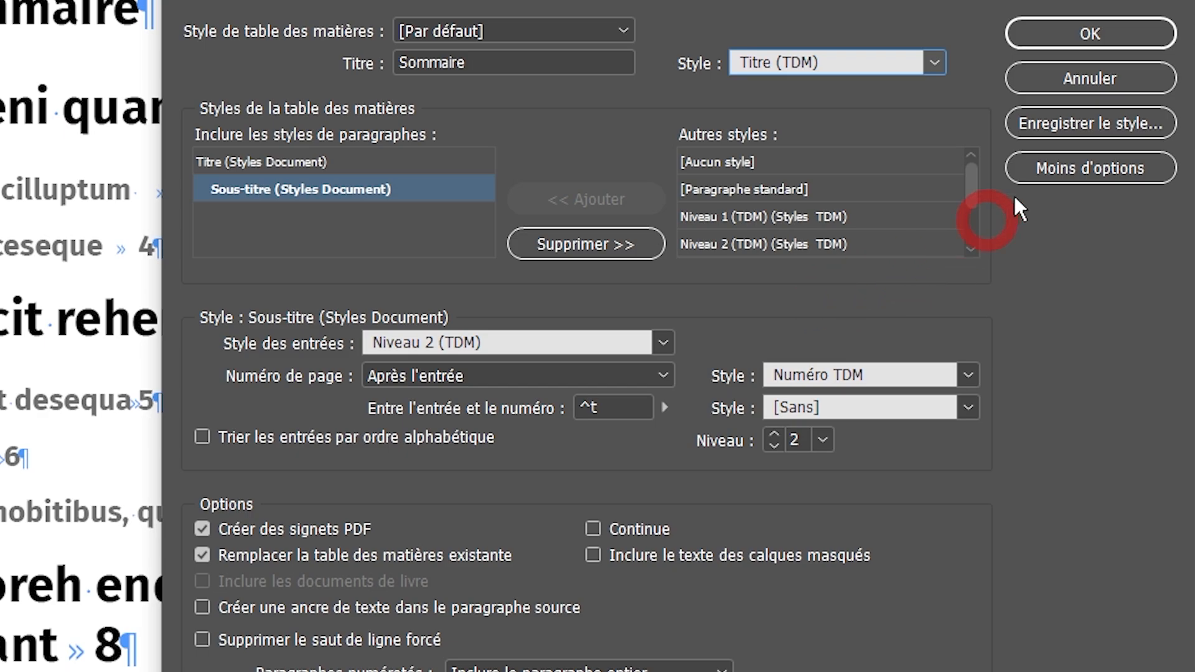
pyautogui.click(1103, 37)
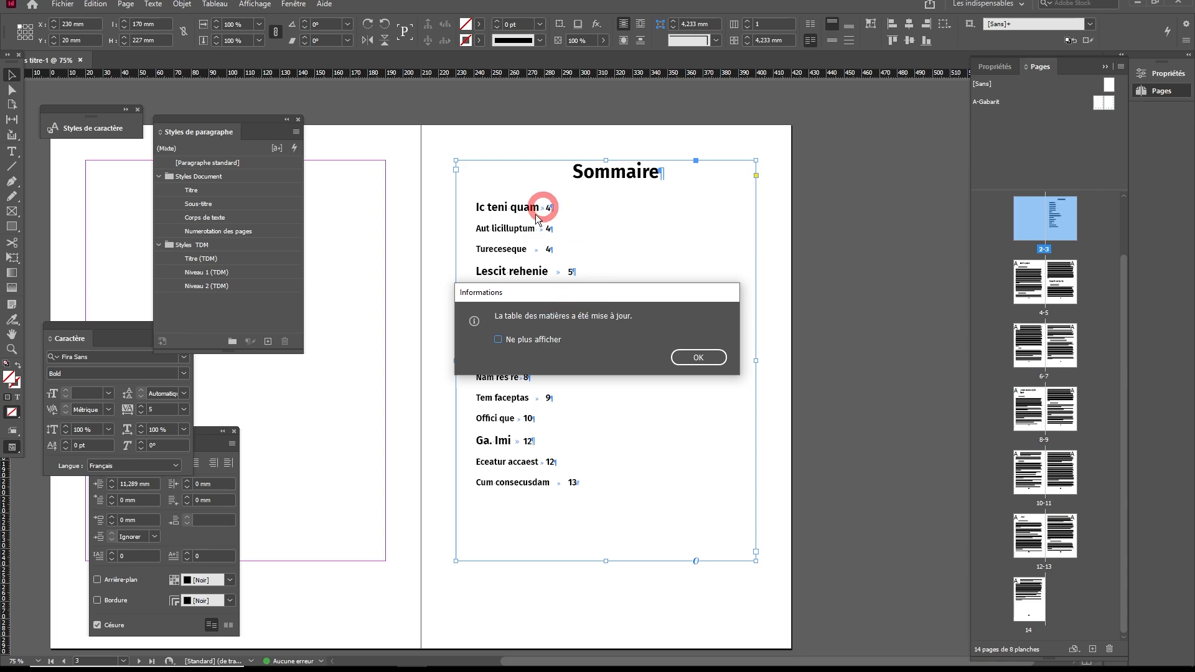
pyautogui.click(677, 361)
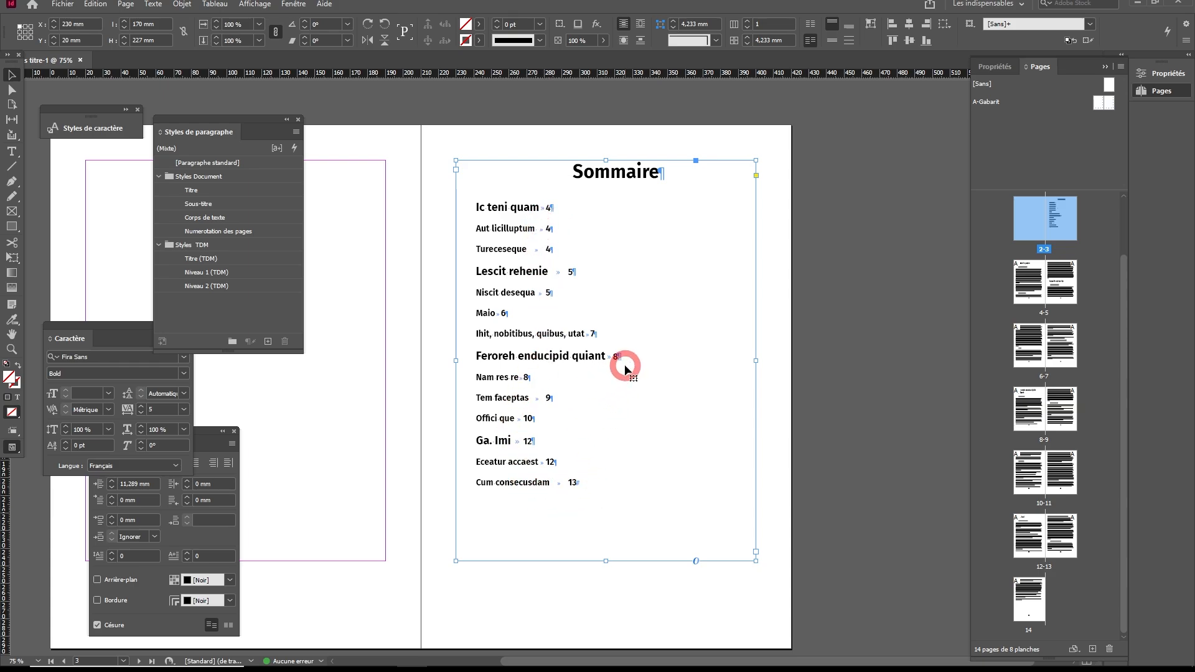
pyautogui.click(781, 246)
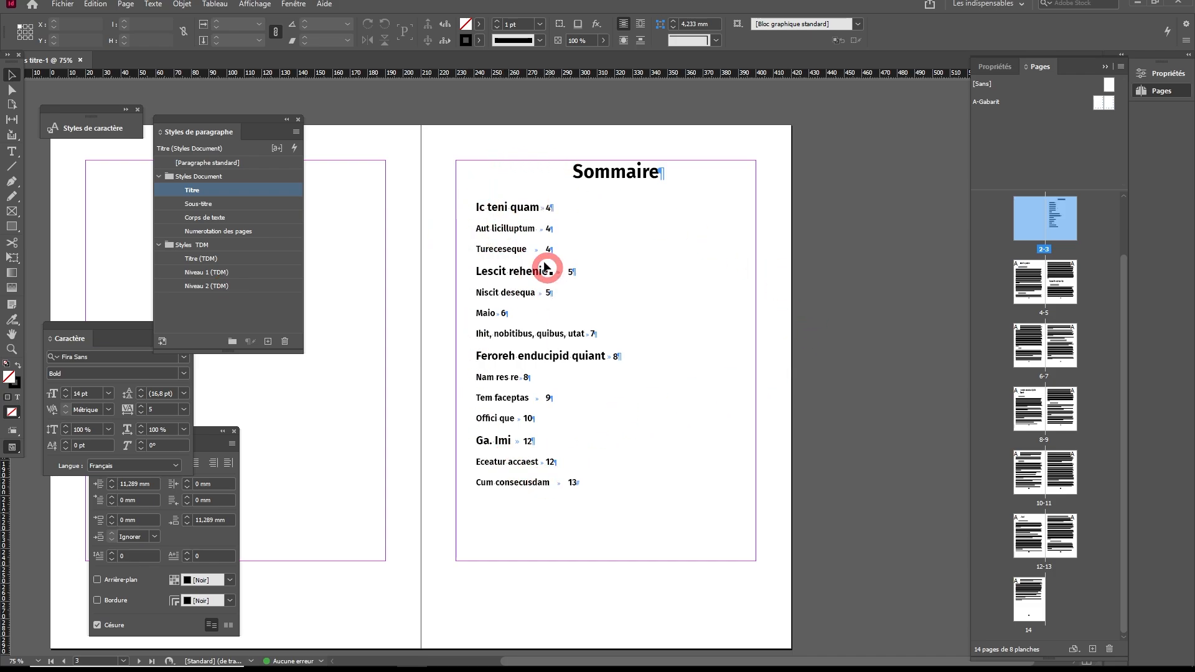
# Step: Edit the tab settings of the Niveau 1 (TDM) paragraph style and add a left-aligned tab stop at about 67 mm
pyautogui.click(235, 272)
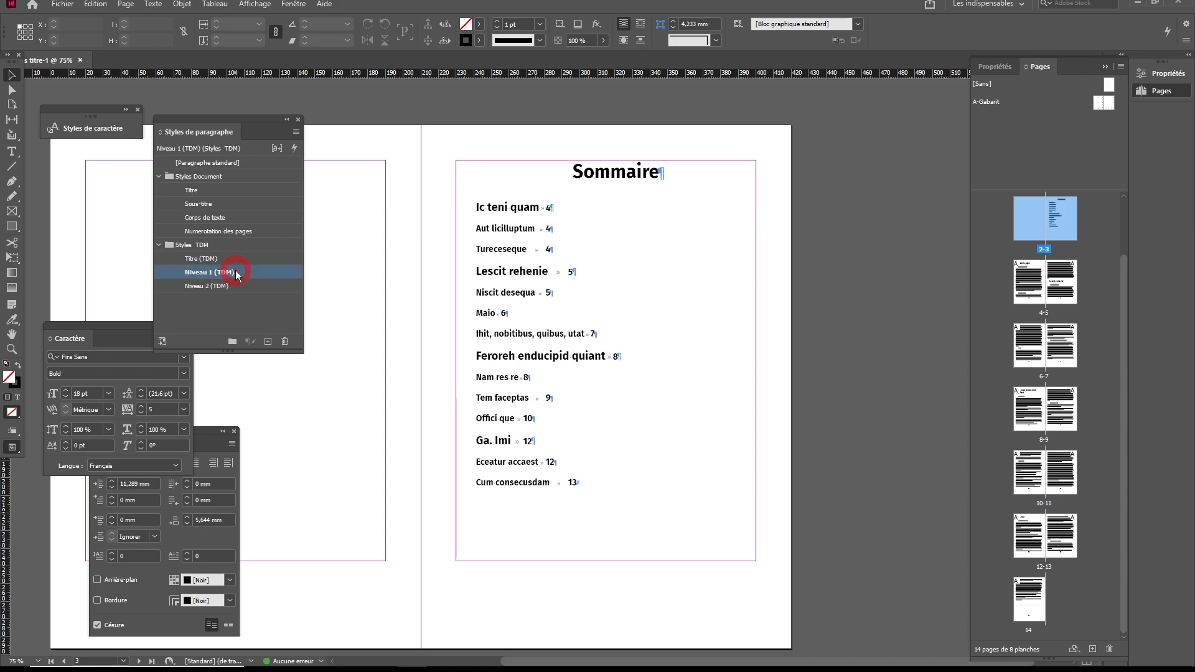
pyautogui.click(235, 271)
pyautogui.click(255, 272)
pyautogui.doubleClick(254, 271)
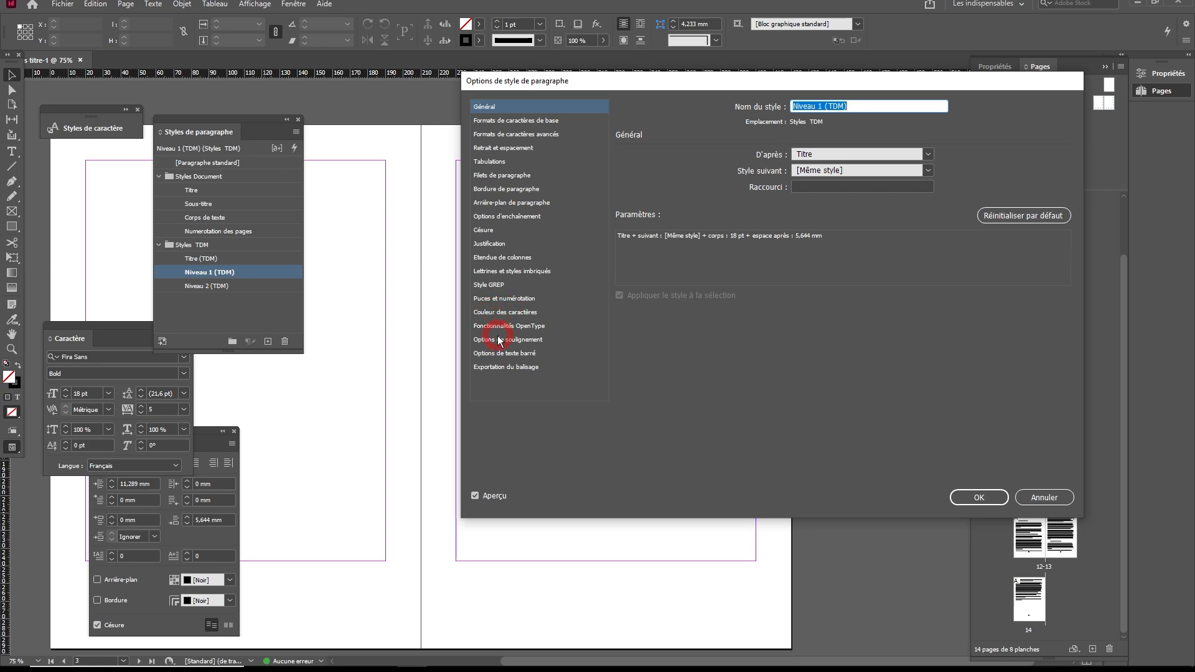
pyautogui.click(493, 163)
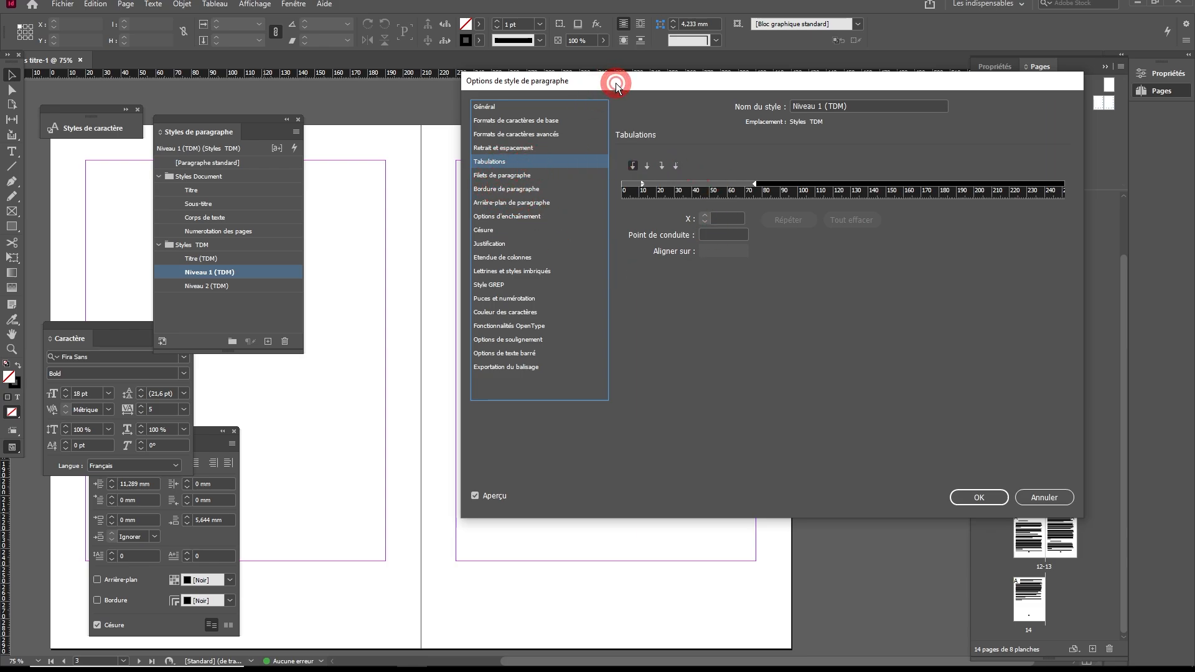
pyautogui.moveTo(615, 83); pyautogui.dragTo(466, 337)
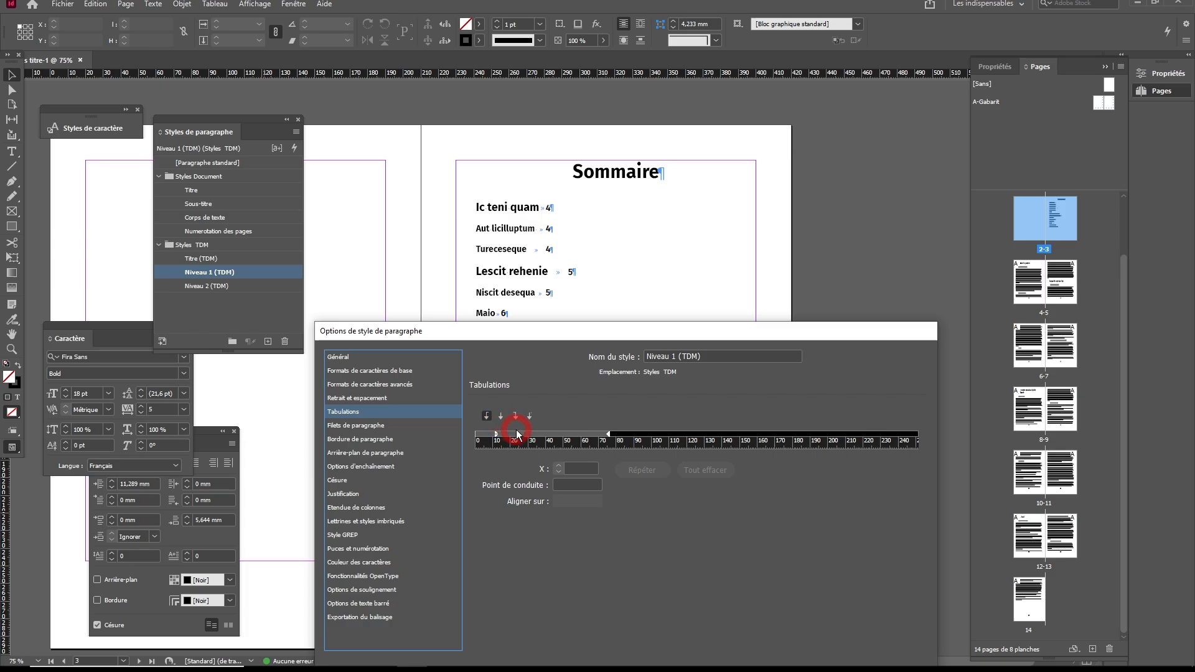
pyautogui.moveTo(520, 437); pyautogui.dragTo(593, 438)
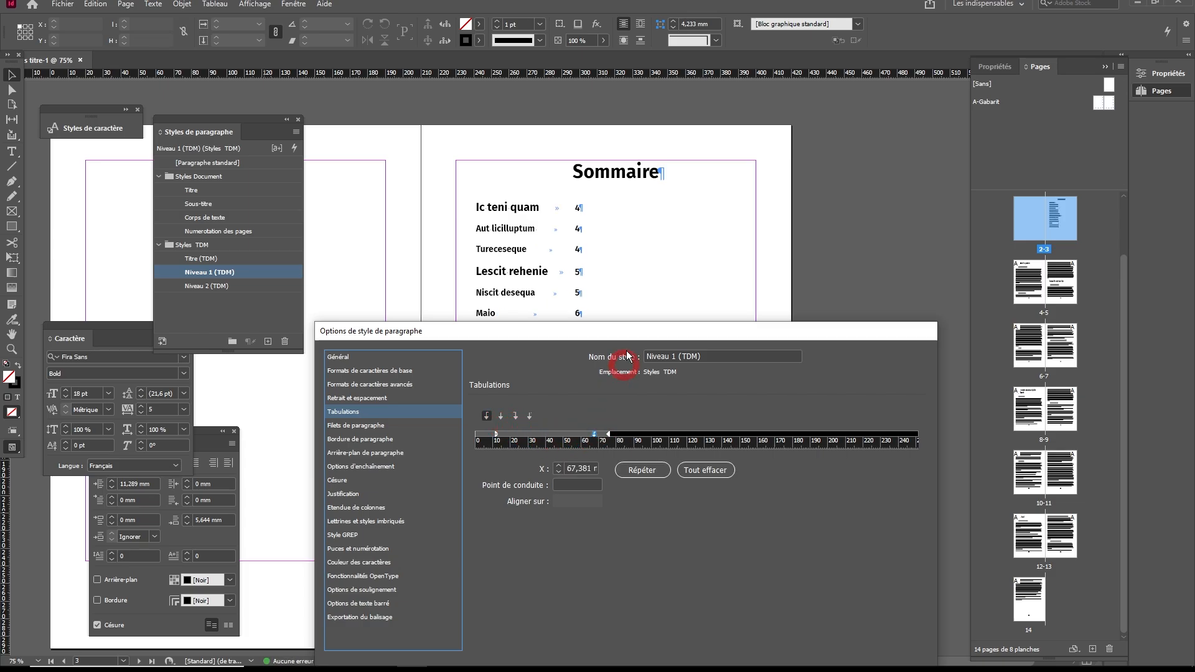
# Step: Move the tab stop of the Niveau 1 (TDM) style to about 158 mm, near the frame's right edge
pyautogui.moveTo(624, 334); pyautogui.dragTo(755, 419)
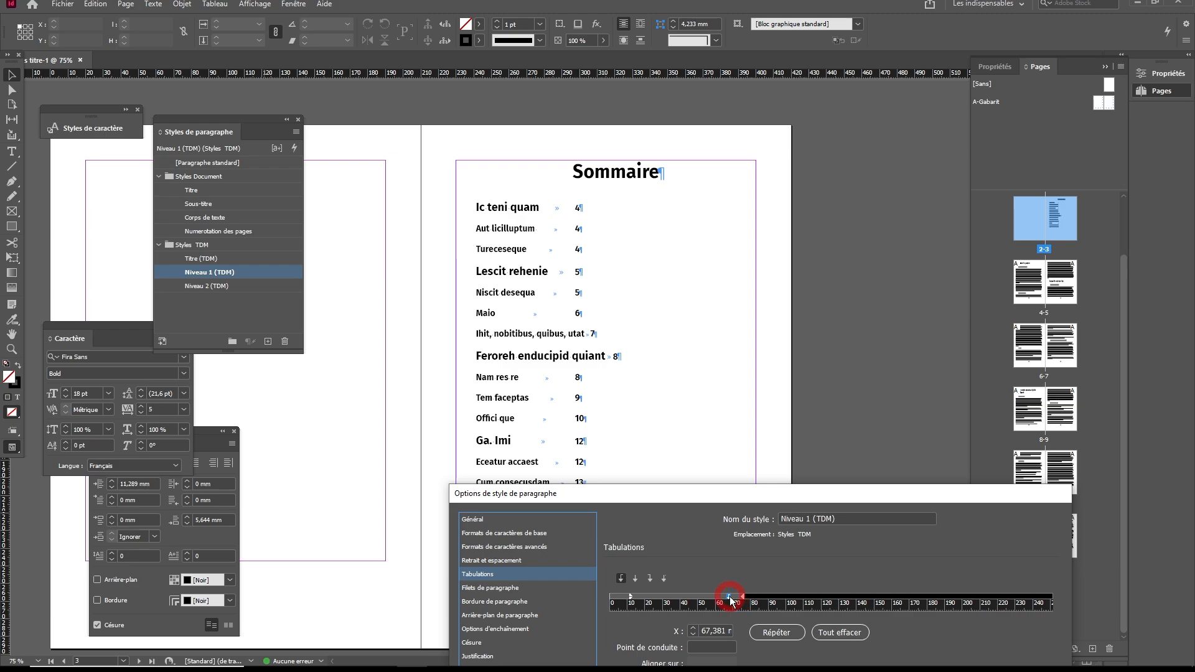
pyautogui.moveTo(731, 600); pyautogui.dragTo(866, 600)
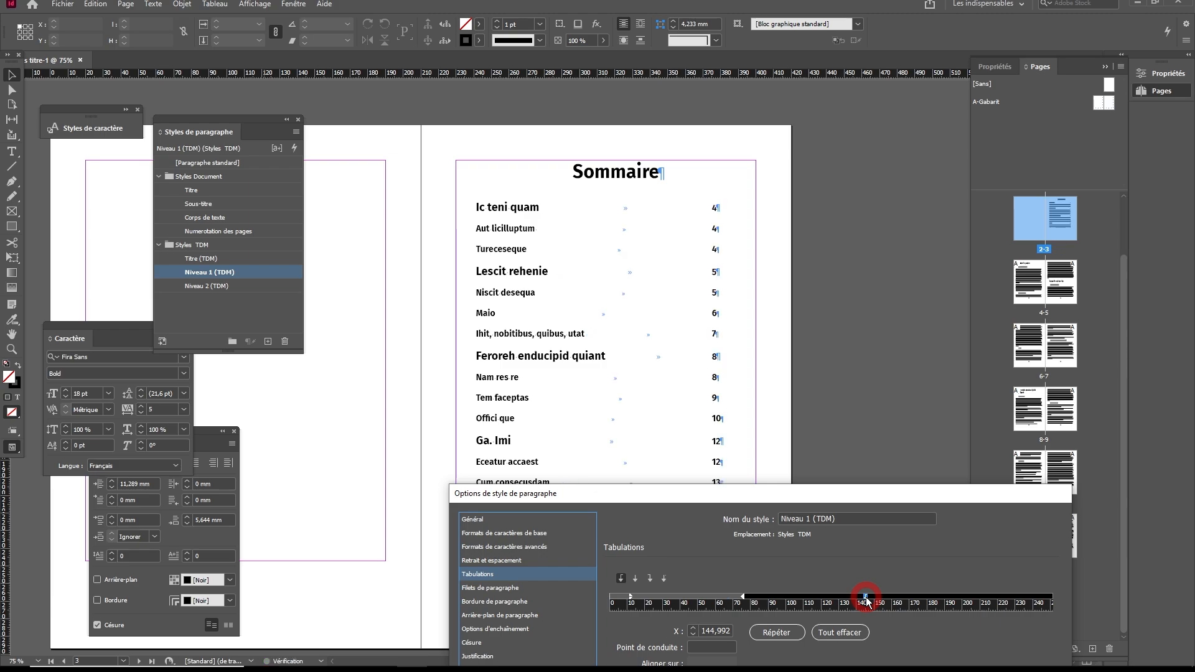
pyautogui.moveTo(728, 600); pyautogui.dragTo(816, 477)
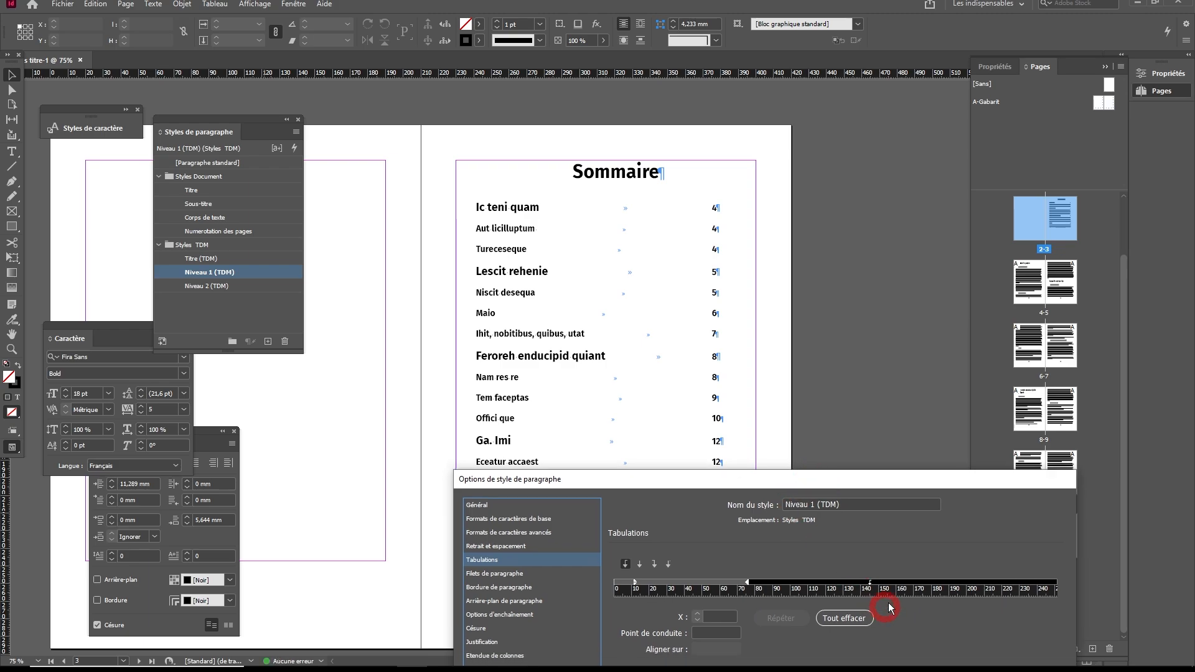
pyautogui.moveTo(871, 585); pyautogui.dragTo(896, 585)
pyautogui.moveTo(841, 477); pyautogui.dragTo(833, 502)
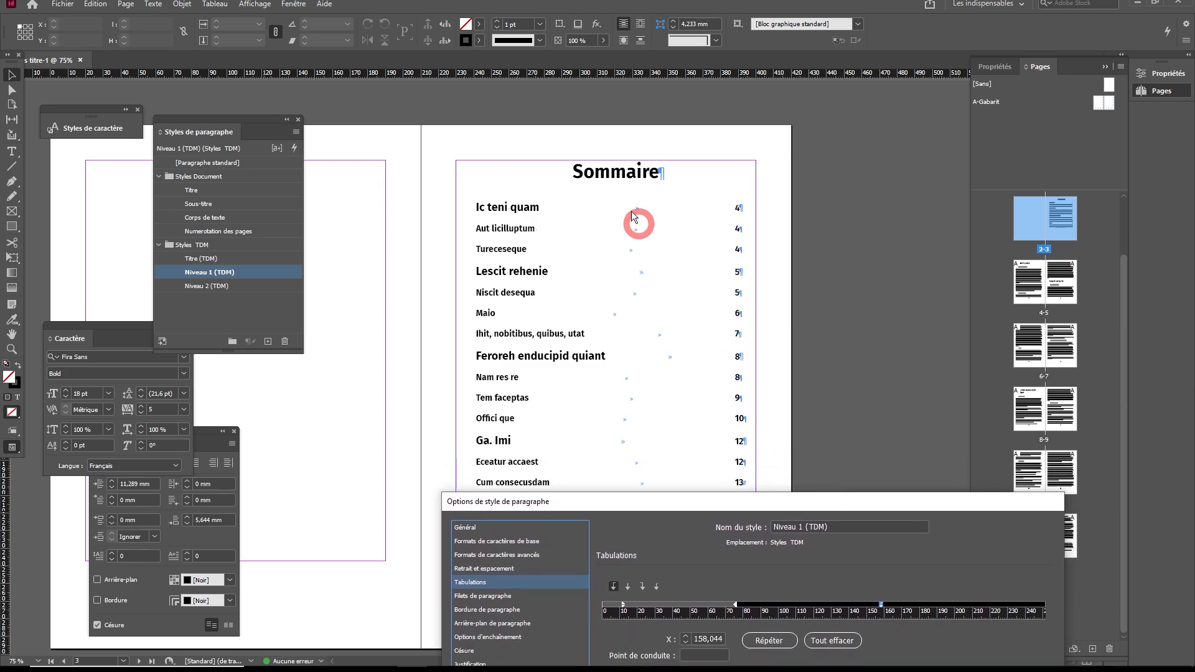
# Step: Set a period as the leader character of the Niveau 1 (TDM) tab stop and apply the style changes
pyautogui.moveTo(658, 498); pyautogui.dragTo(652, 377)
pyautogui.click(697, 533)
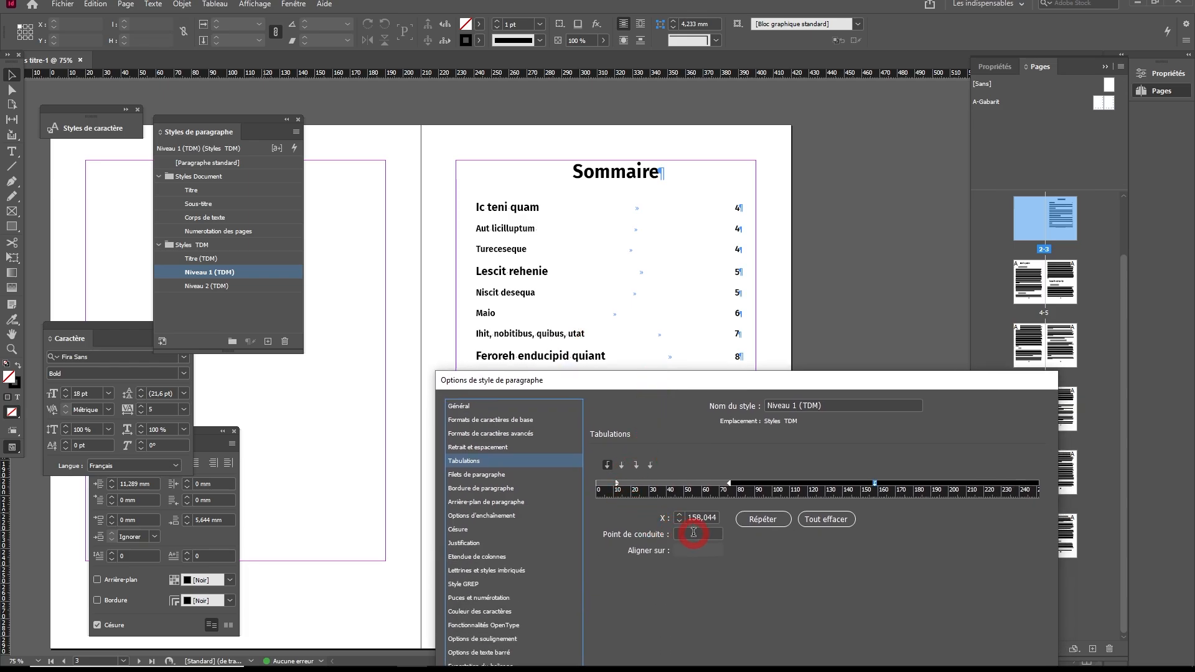
pyautogui.click(776, 578)
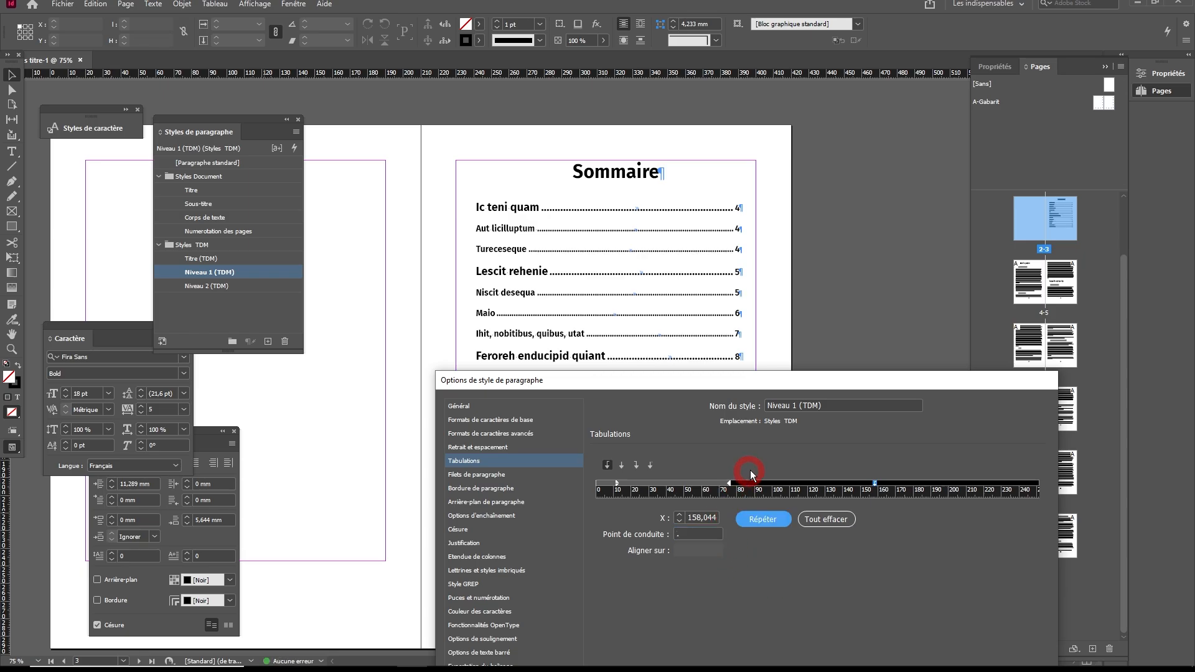
pyautogui.moveTo(784, 387); pyautogui.dragTo(730, 176)
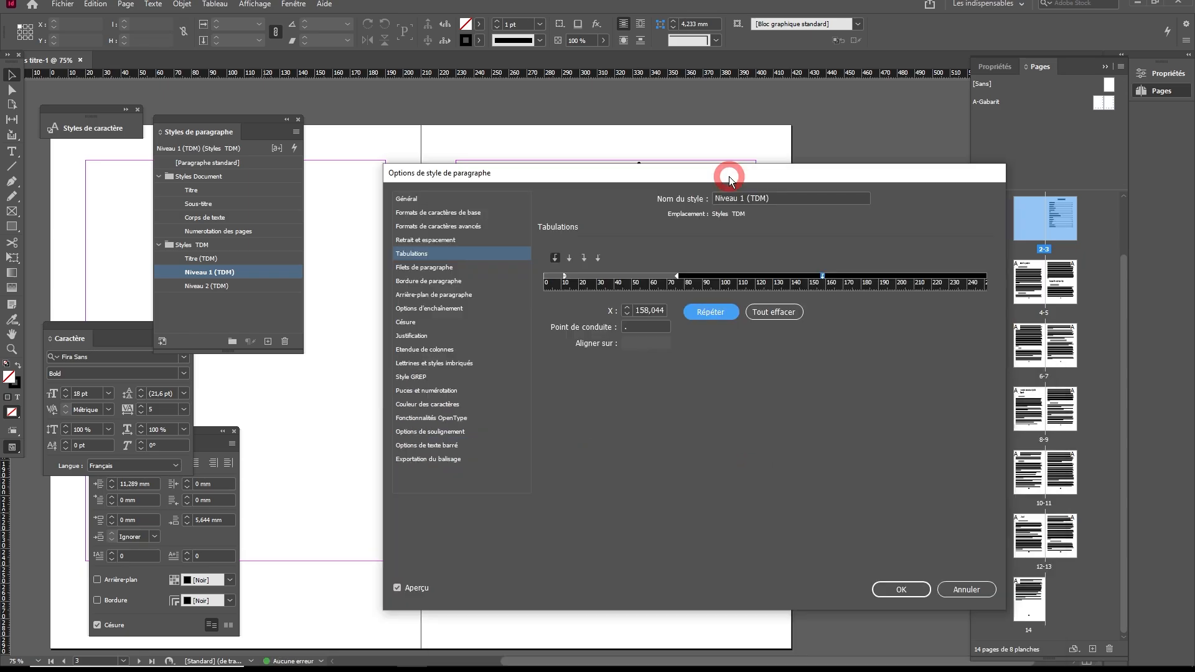
pyautogui.click(887, 590)
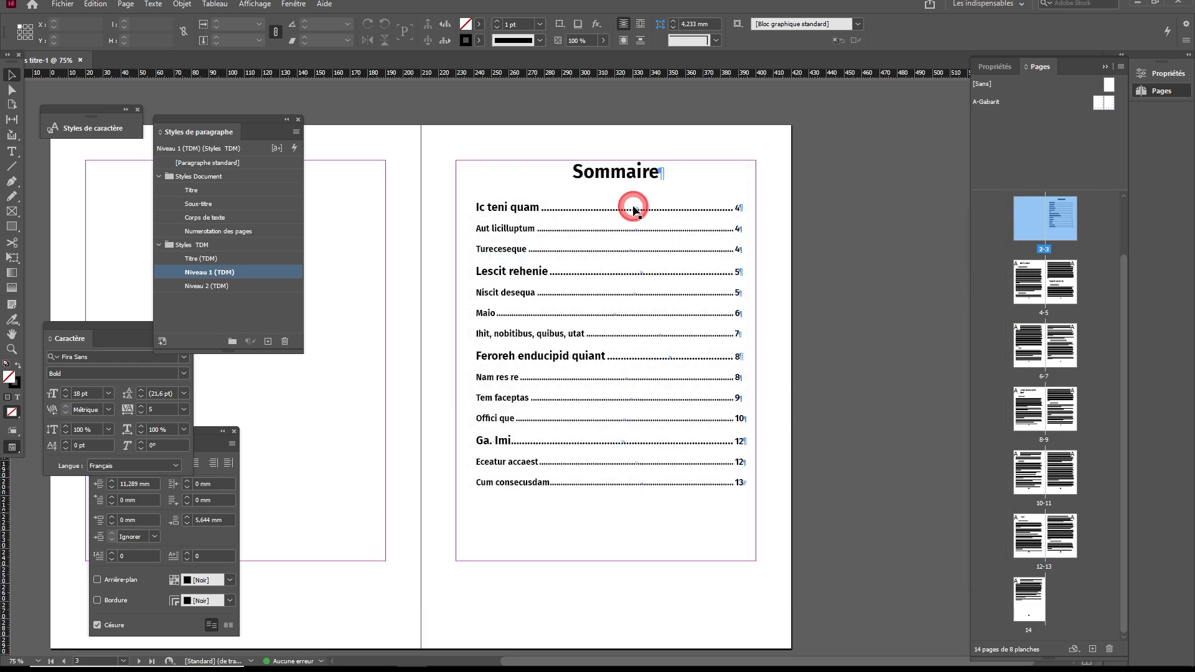
# Step: Display the tab ruler for the Ic teni quam entry, look through the paragraph style commands, and close the ruler
pyautogui.click(633, 209)
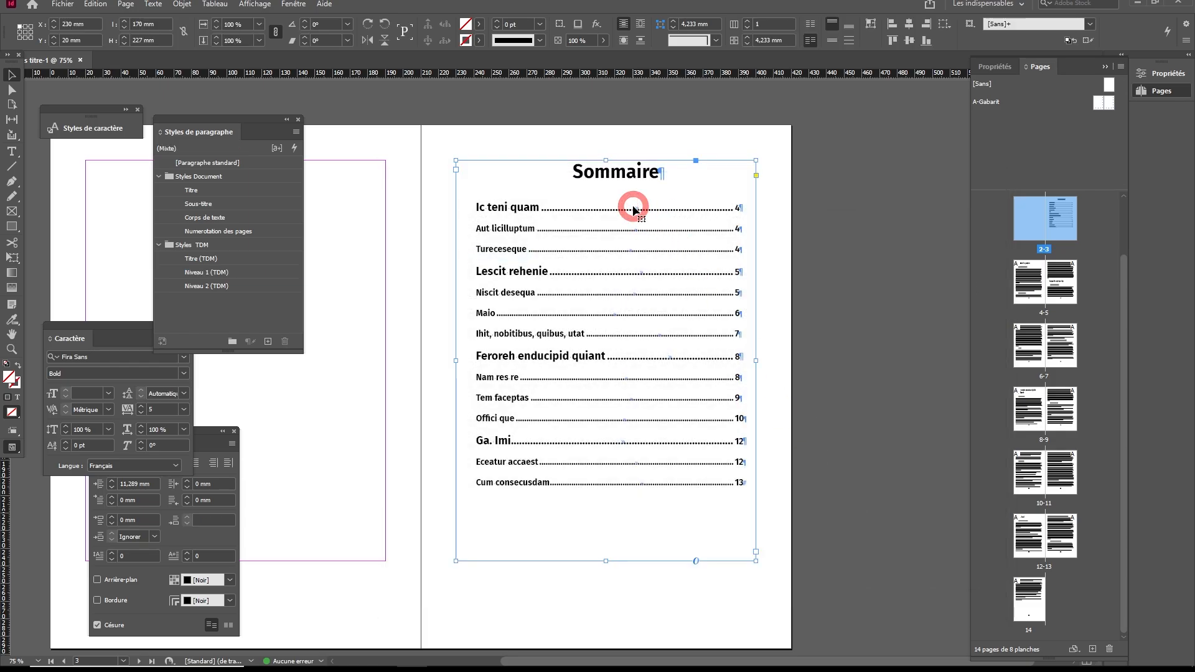
pyautogui.doubleClick(633, 209)
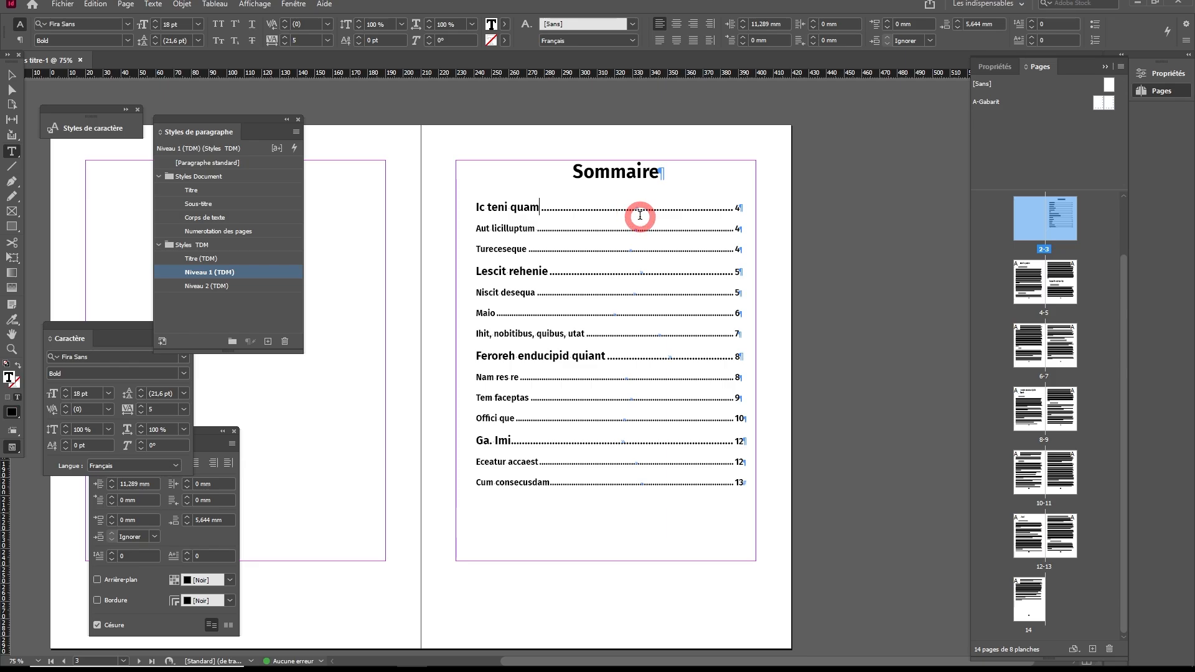
pyautogui.click(701, 213)
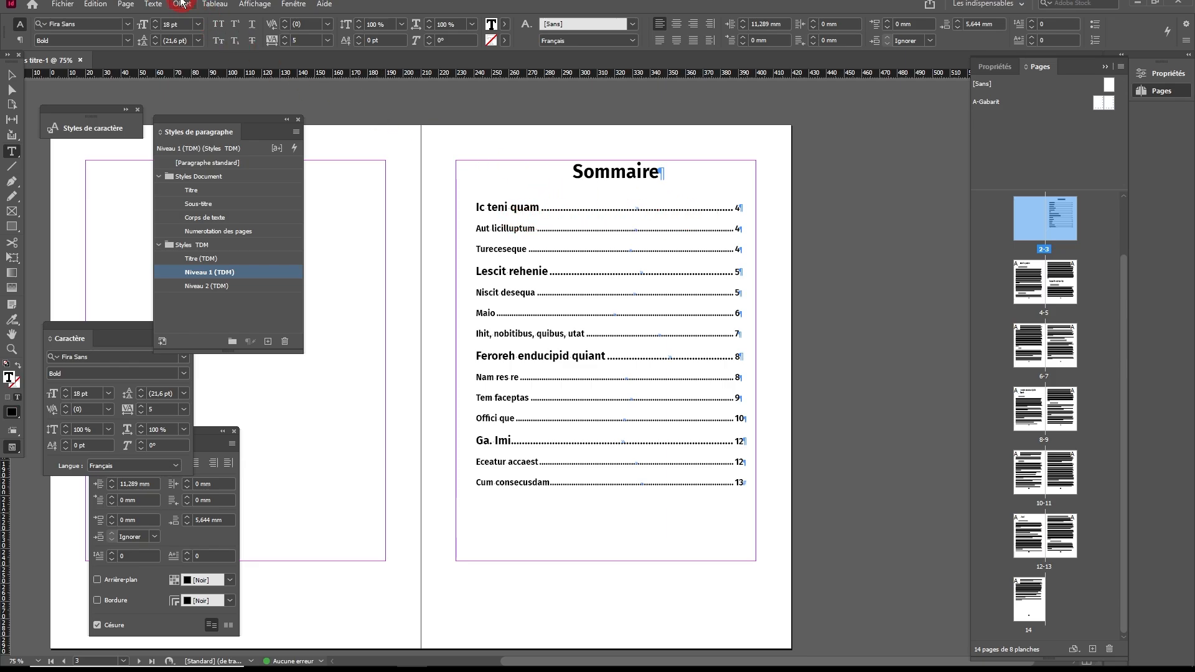
pyautogui.click(153, 4)
pyautogui.click(183, 81)
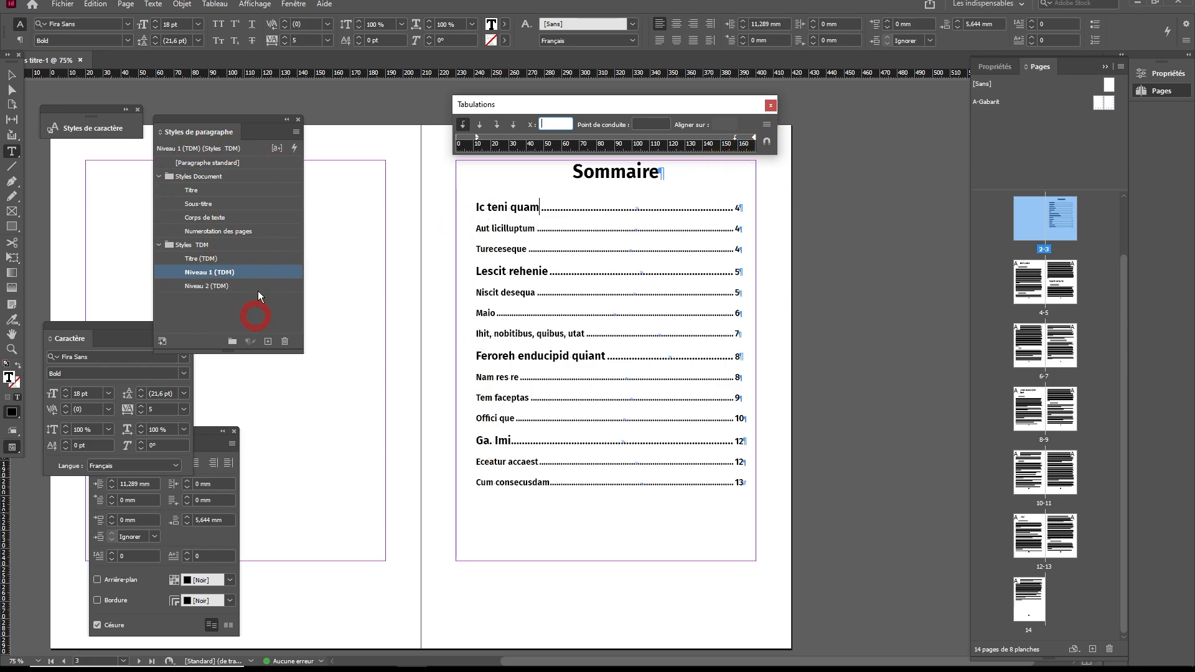
pyautogui.click(296, 132)
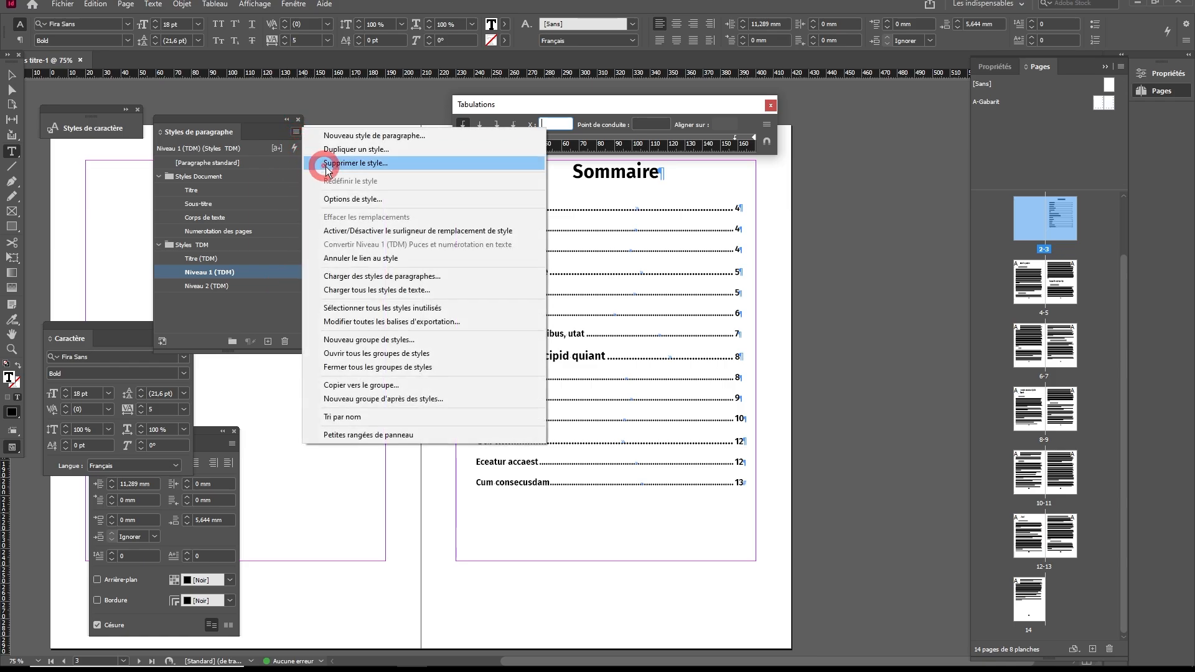
pyautogui.click(585, 104)
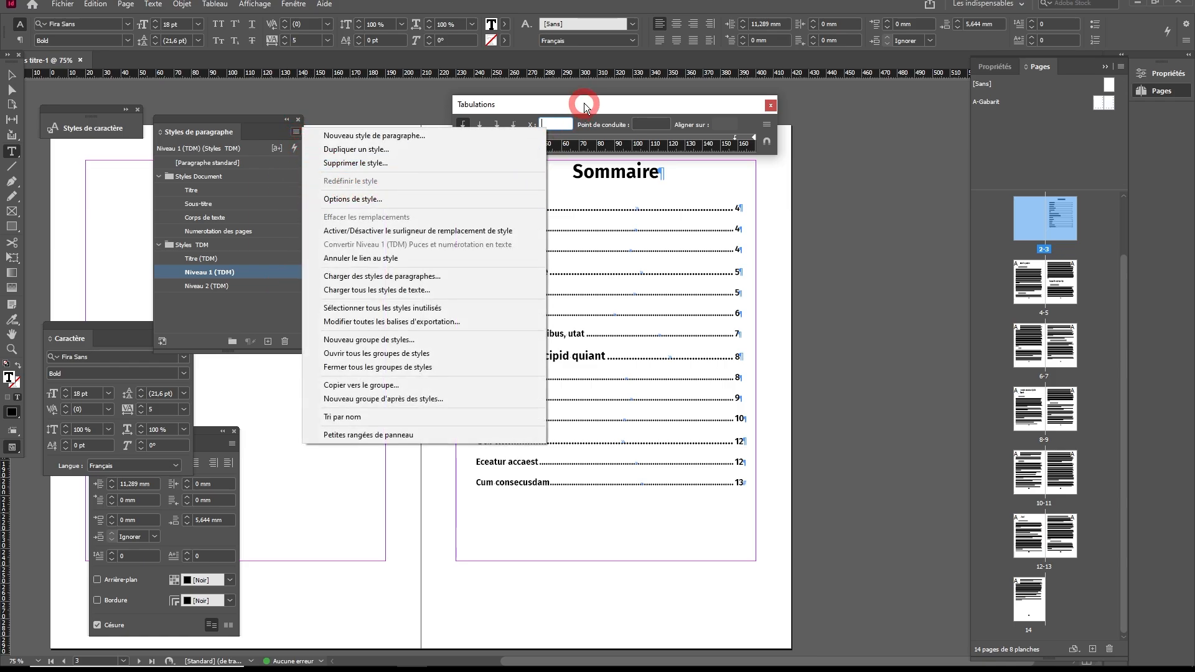
pyautogui.click(771, 105)
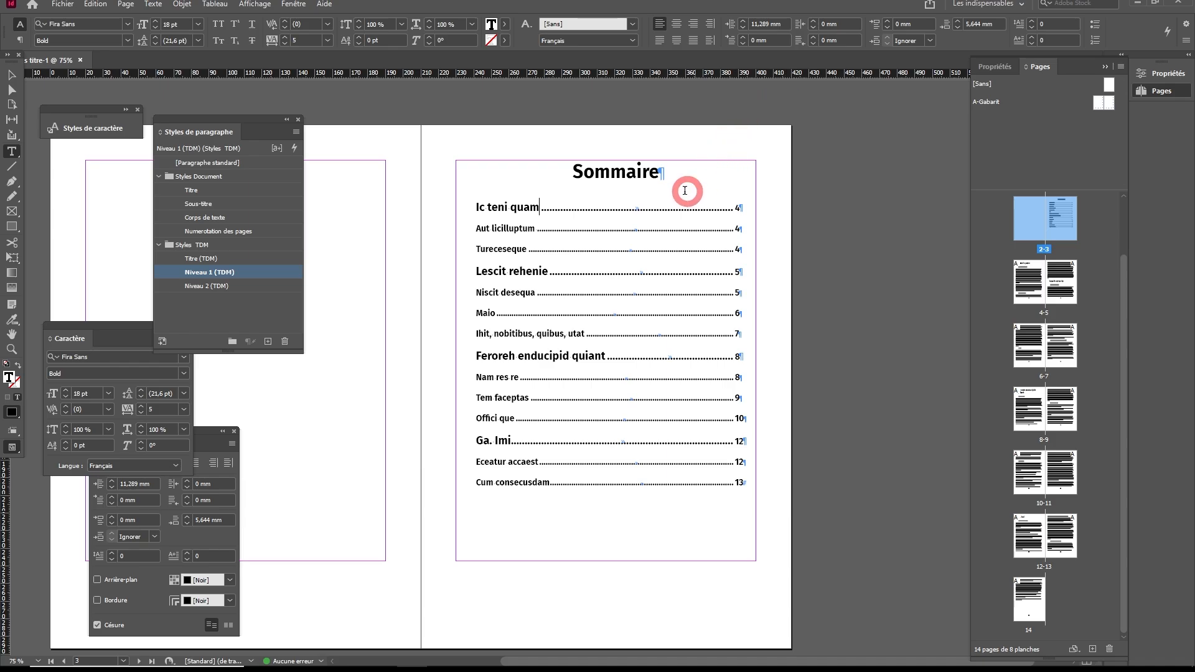
# Step: Create a character style named "Points de copnduite" based on [Sans]
pyautogui.scroll(2, 647, 226)
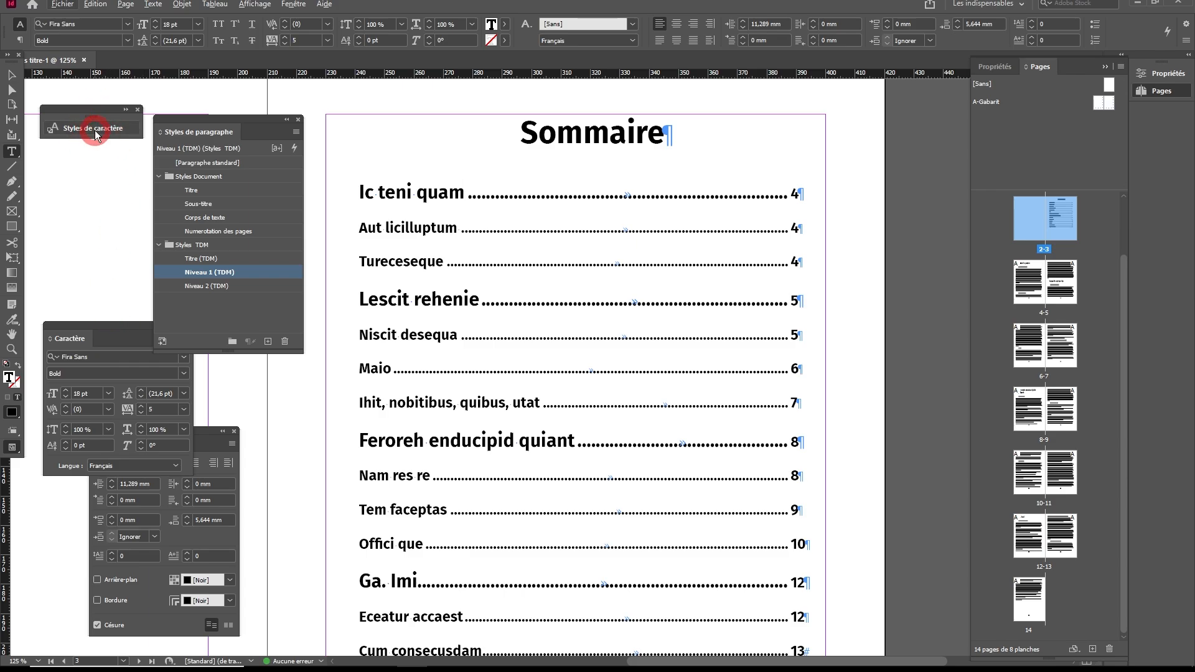
pyautogui.click(110, 223)
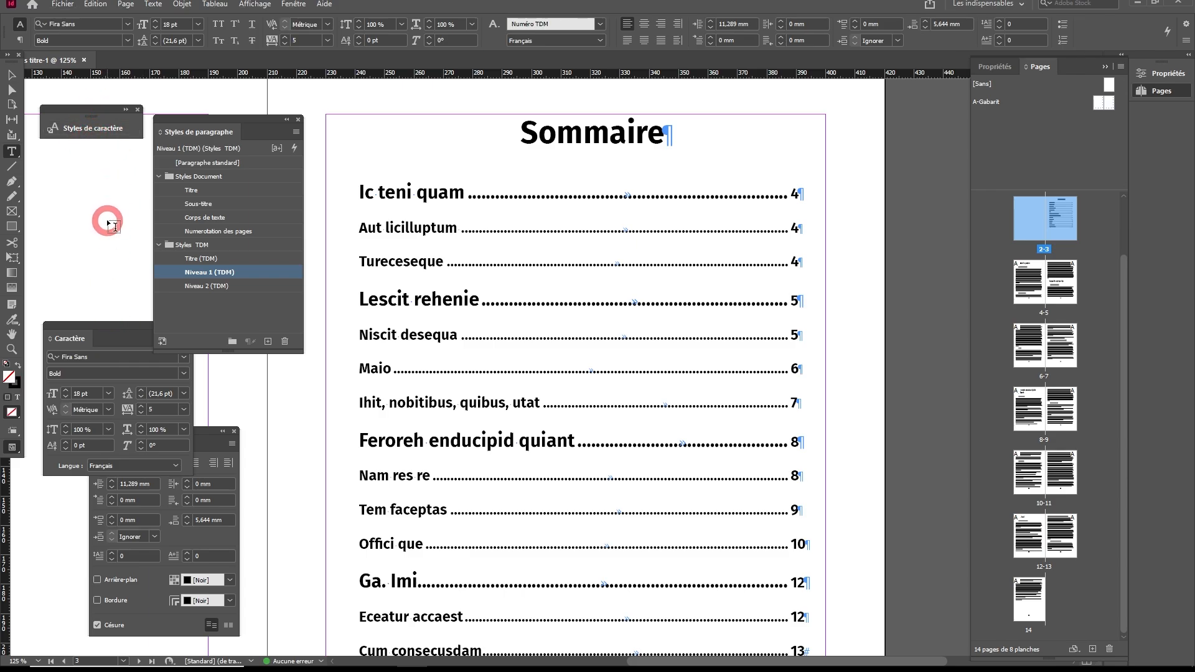
pyautogui.click(81, 129)
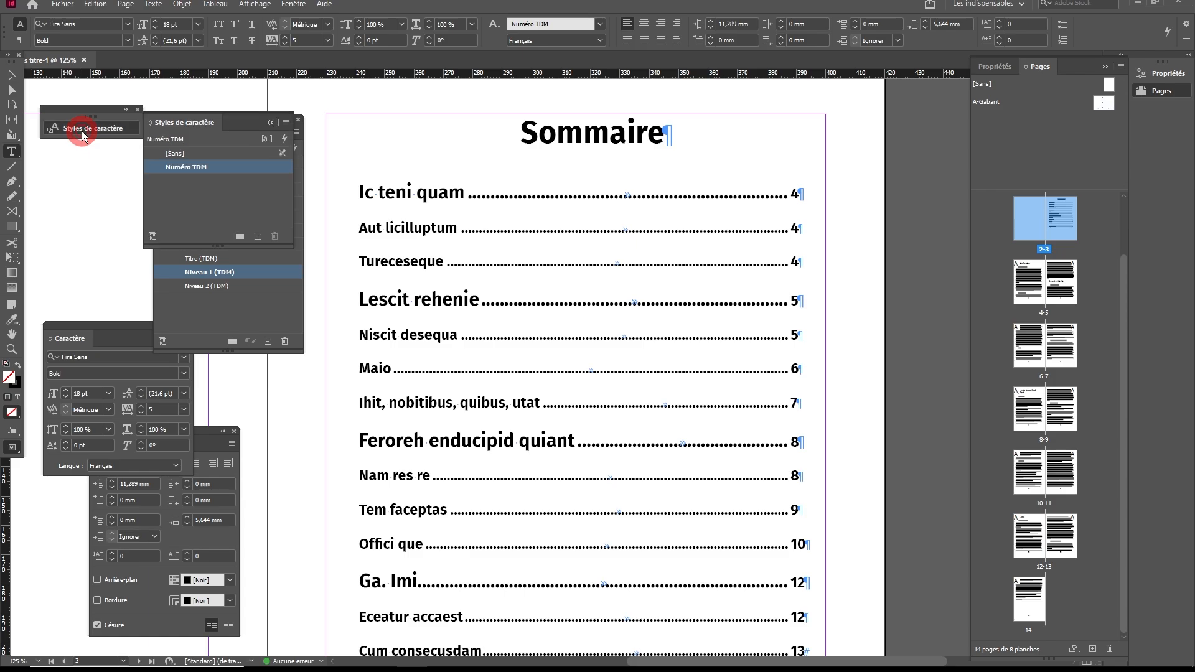
pyautogui.click(258, 236)
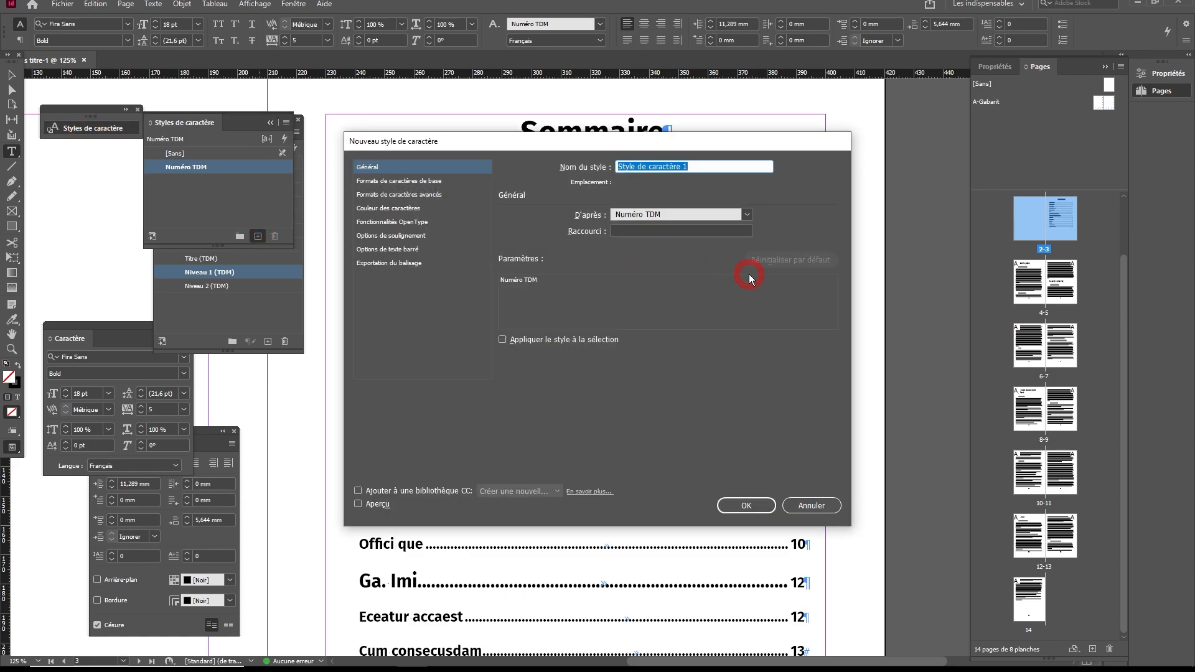
pyautogui.write('Points de copnduite')
pyautogui.click(707, 214)
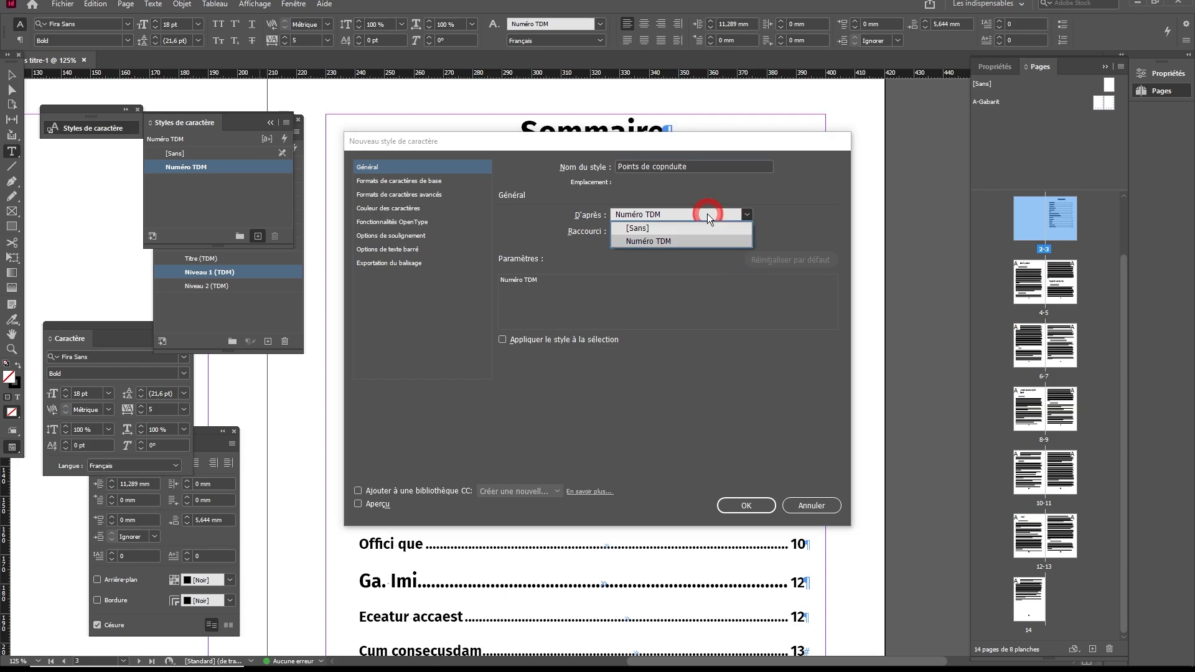
pyautogui.click(679, 225)
pyautogui.click(378, 170)
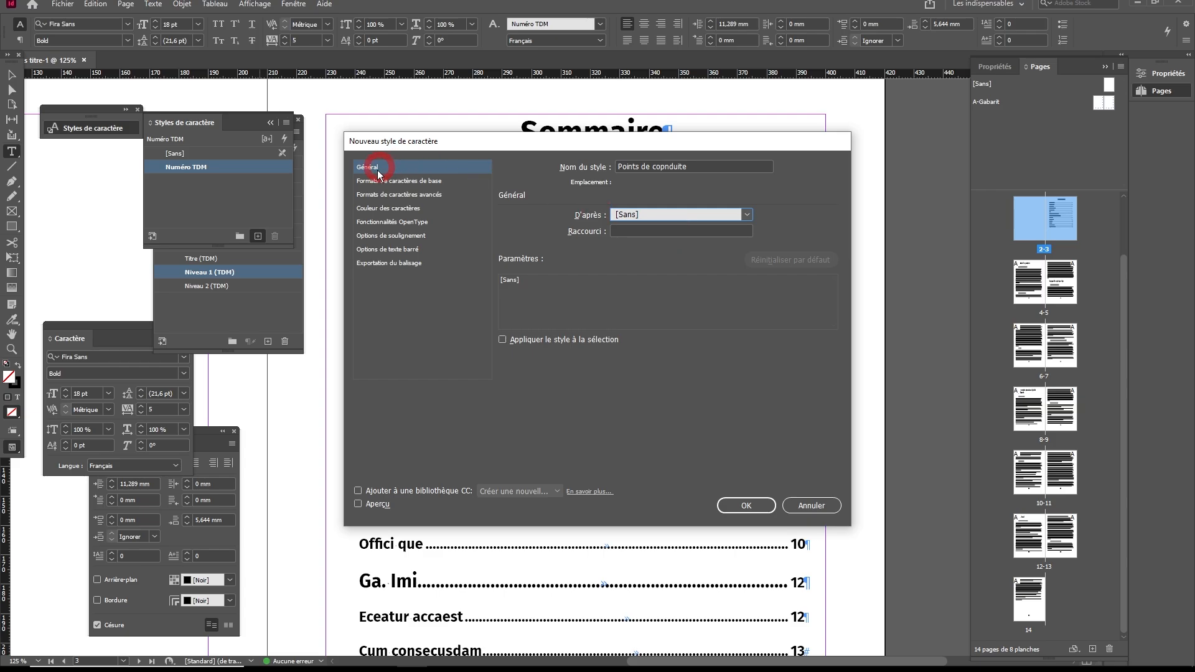
# Step: Set the basic character formats of the Points de copnduite style to a size of 8 pt and a tracking of 100
pyautogui.click(379, 181)
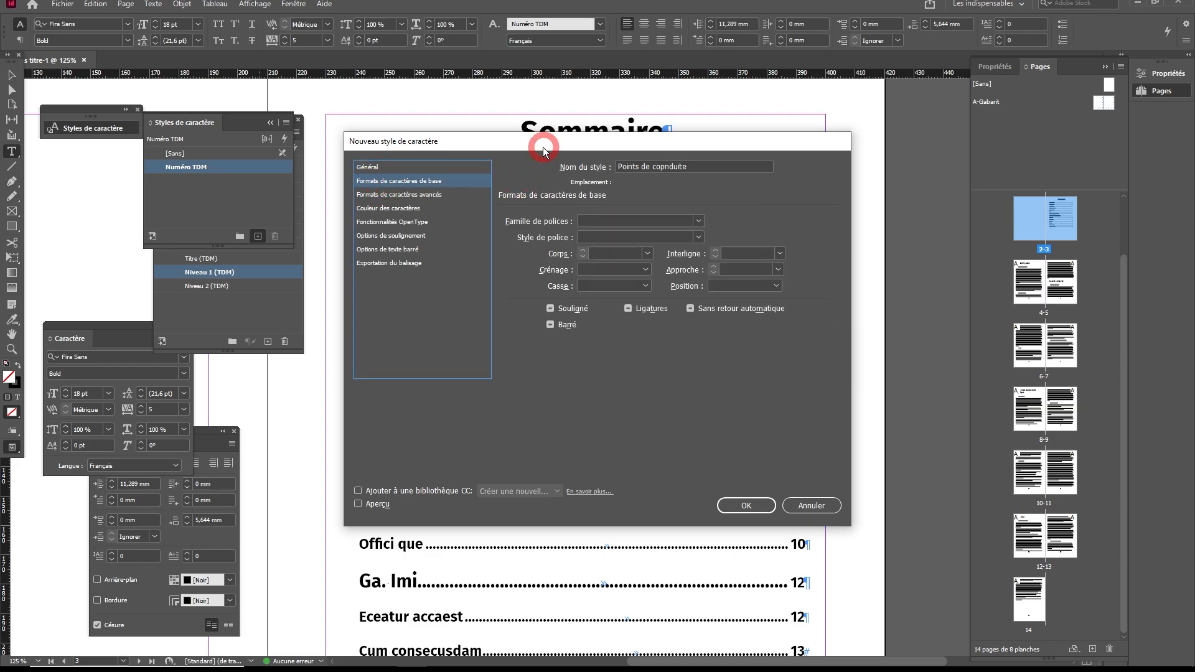
pyautogui.click(647, 253)
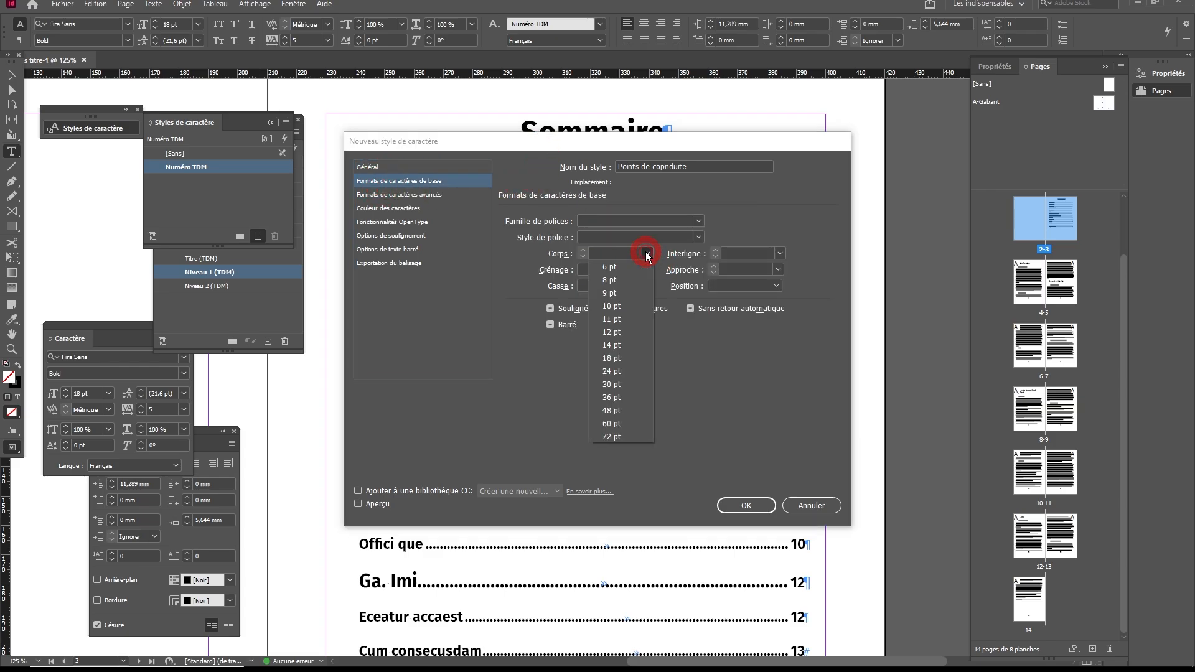
pyautogui.click(620, 279)
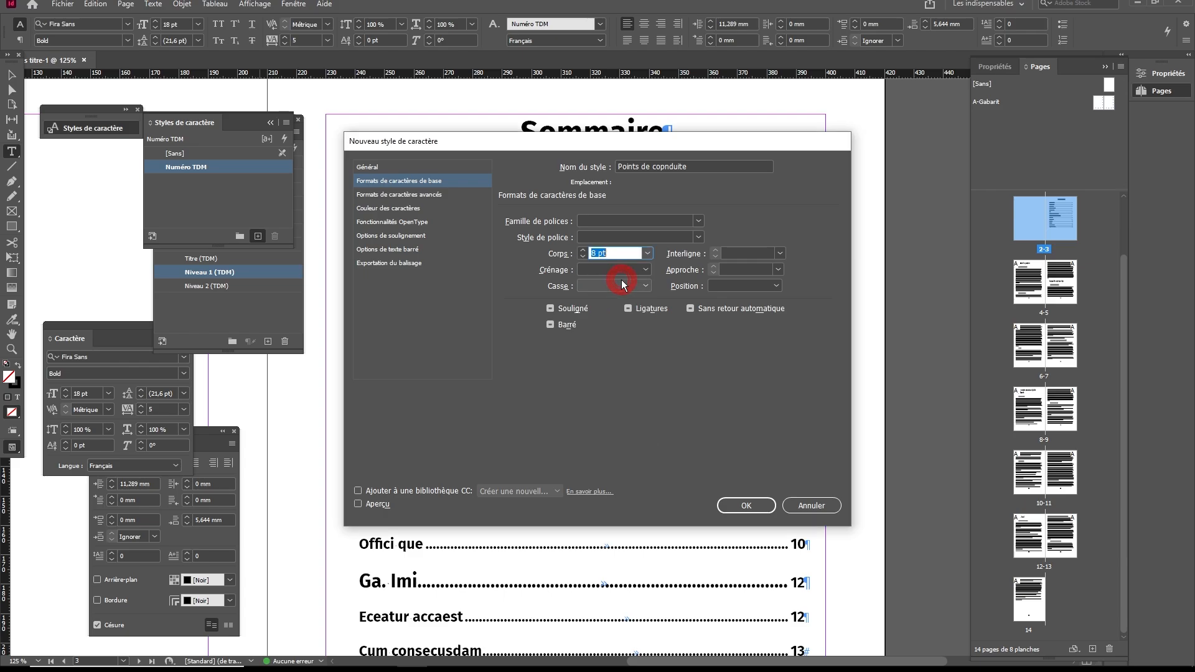
pyautogui.click(777, 270)
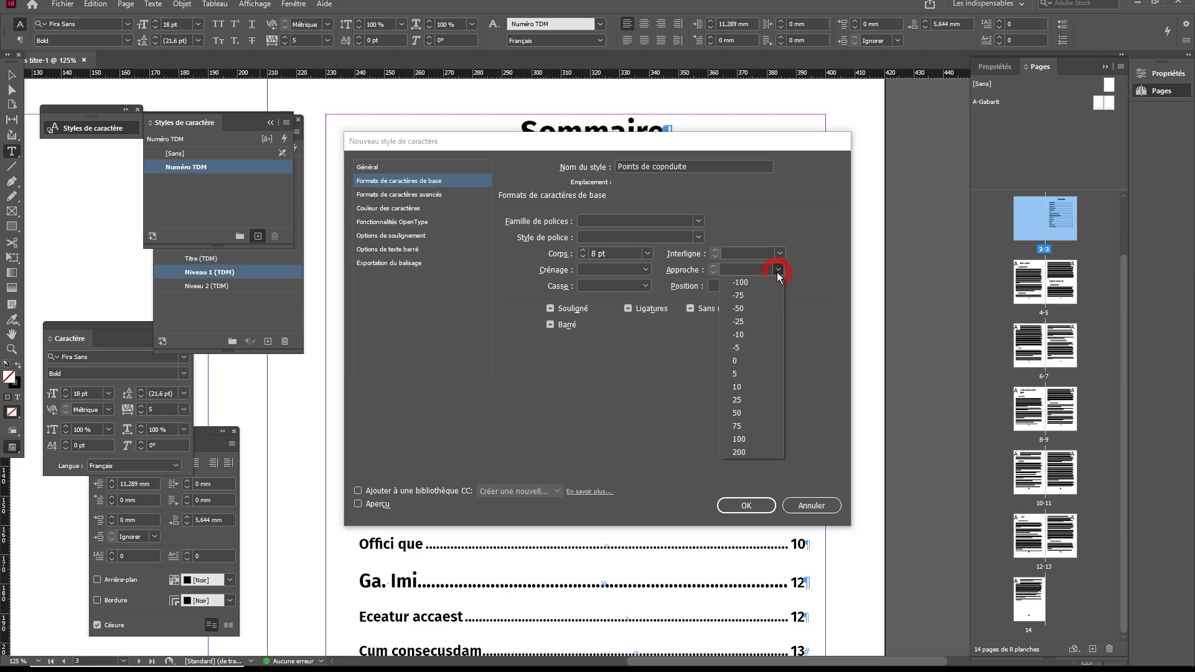
pyautogui.click(760, 374)
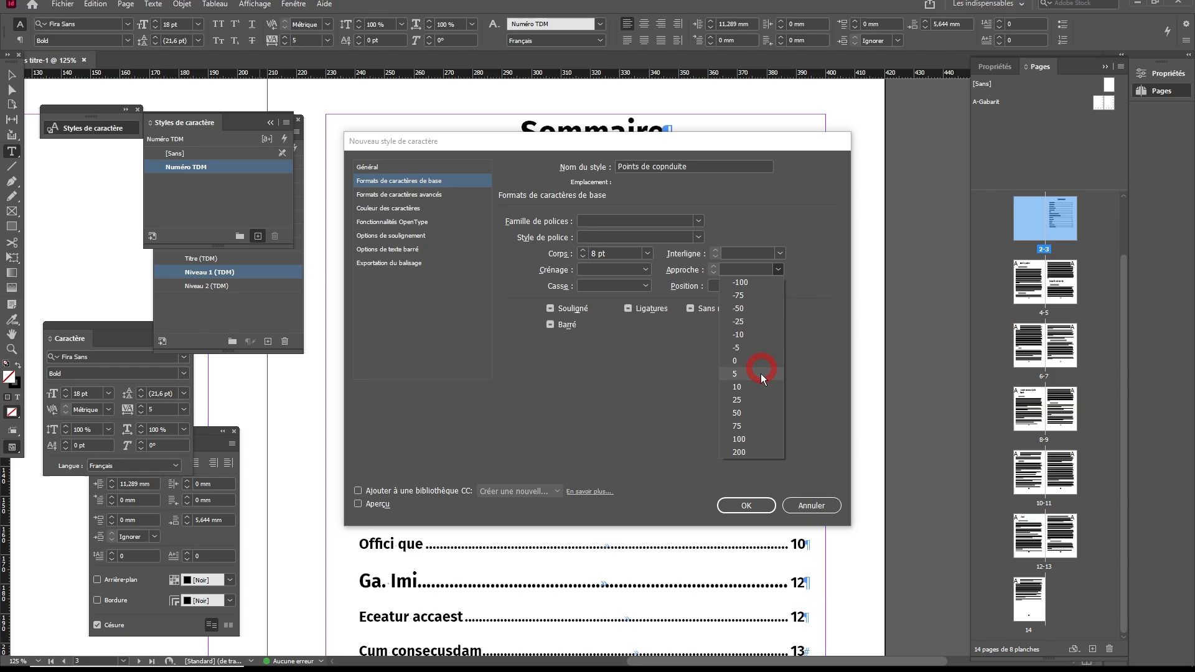
pyautogui.click(751, 438)
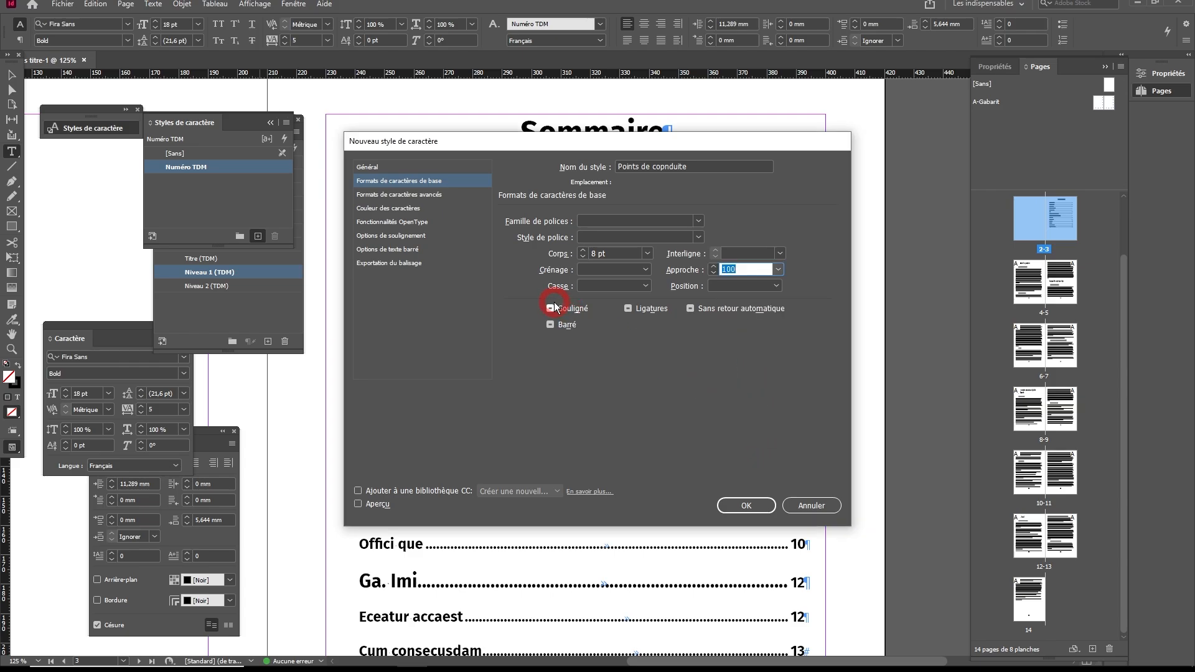
# Step: Set the Points de copnduite character colour to [Noir] at 50 % tint and save the new style
pyautogui.click(387, 209)
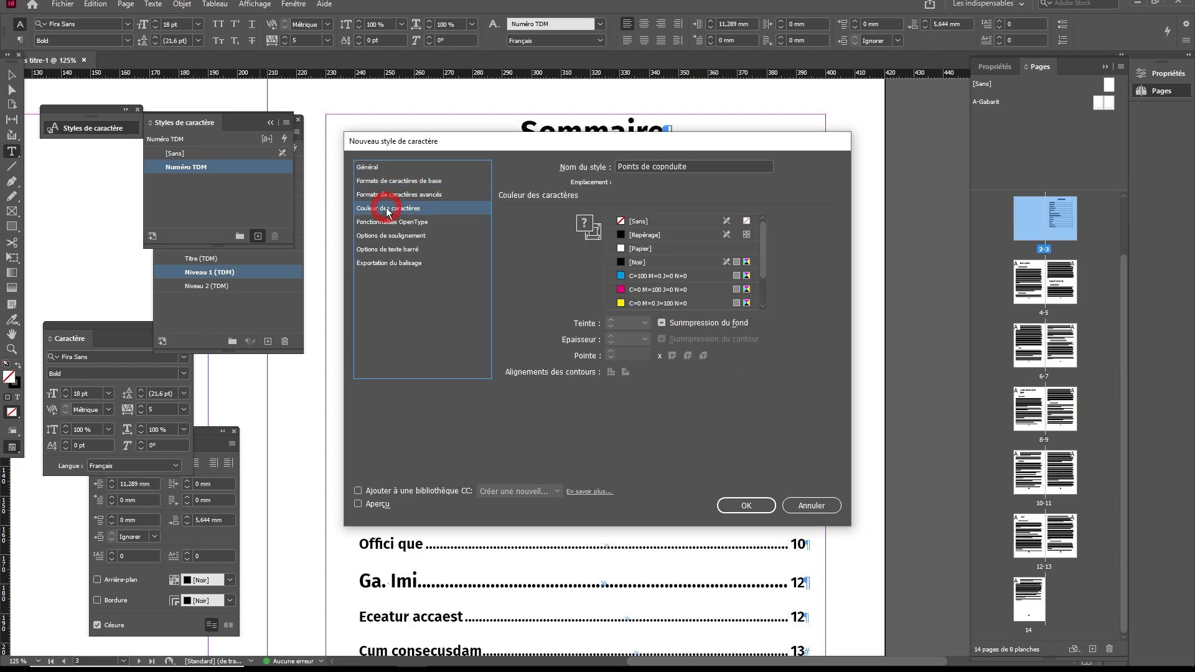
pyautogui.click(623, 262)
pyautogui.click(644, 323)
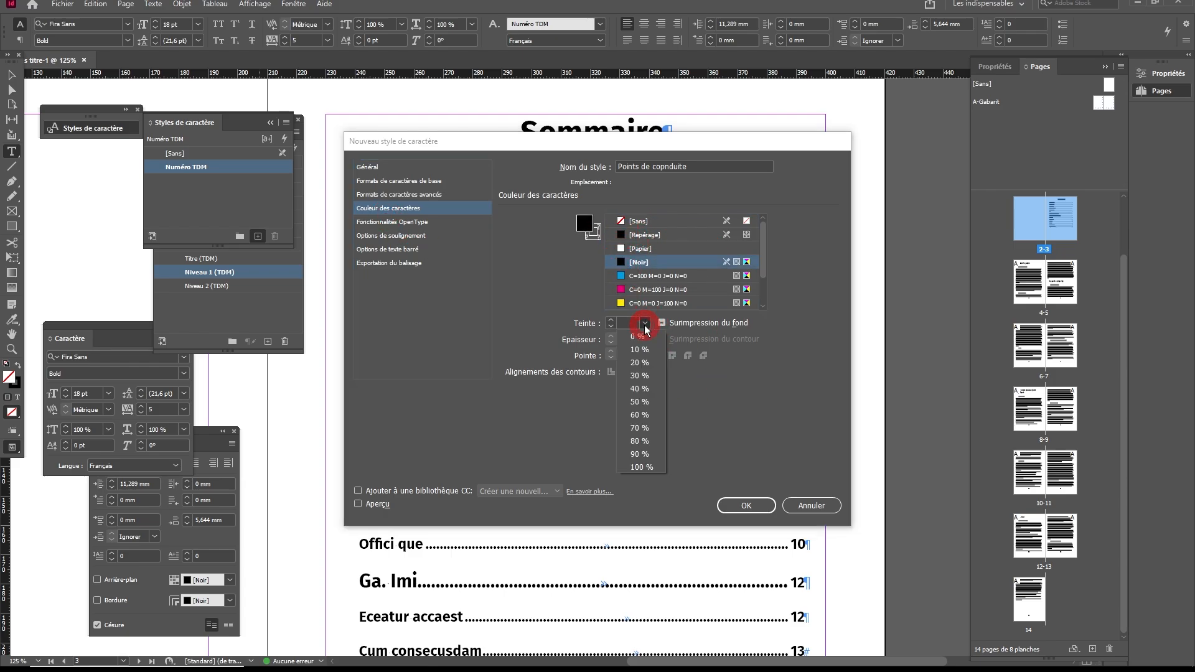
pyautogui.click(639, 401)
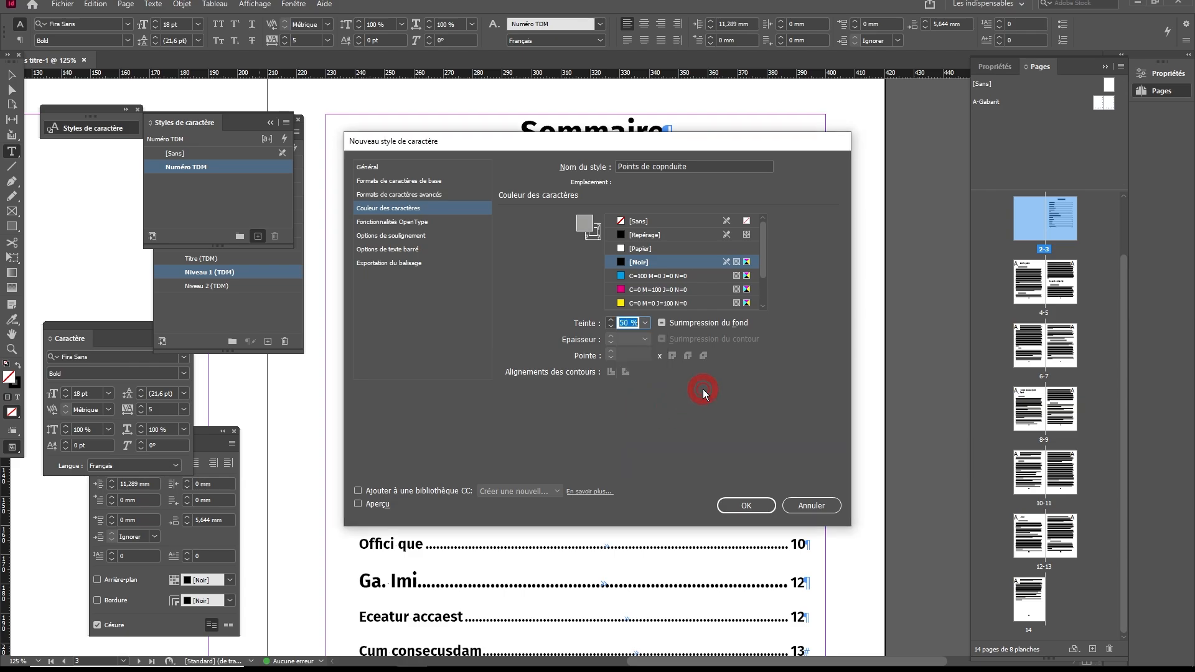
pyautogui.click(746, 504)
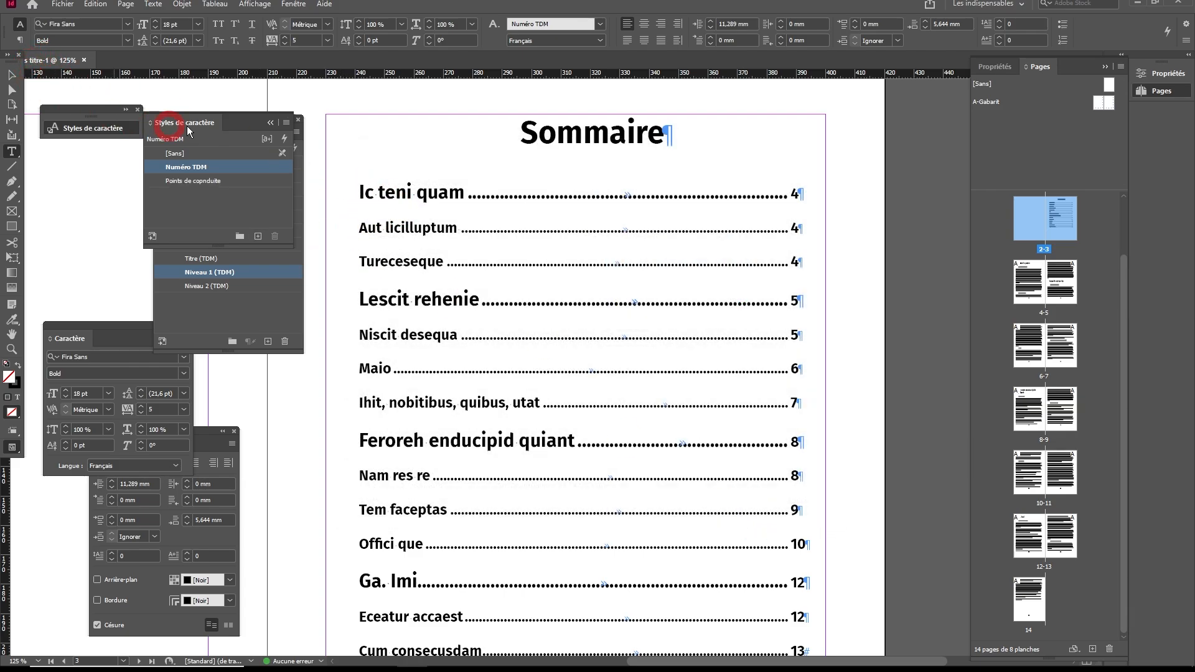
# Step: In the table of contents settings, assign the Points de copnduite style to the separator between entry and number for Titre entries
pyautogui.click(11, 75)
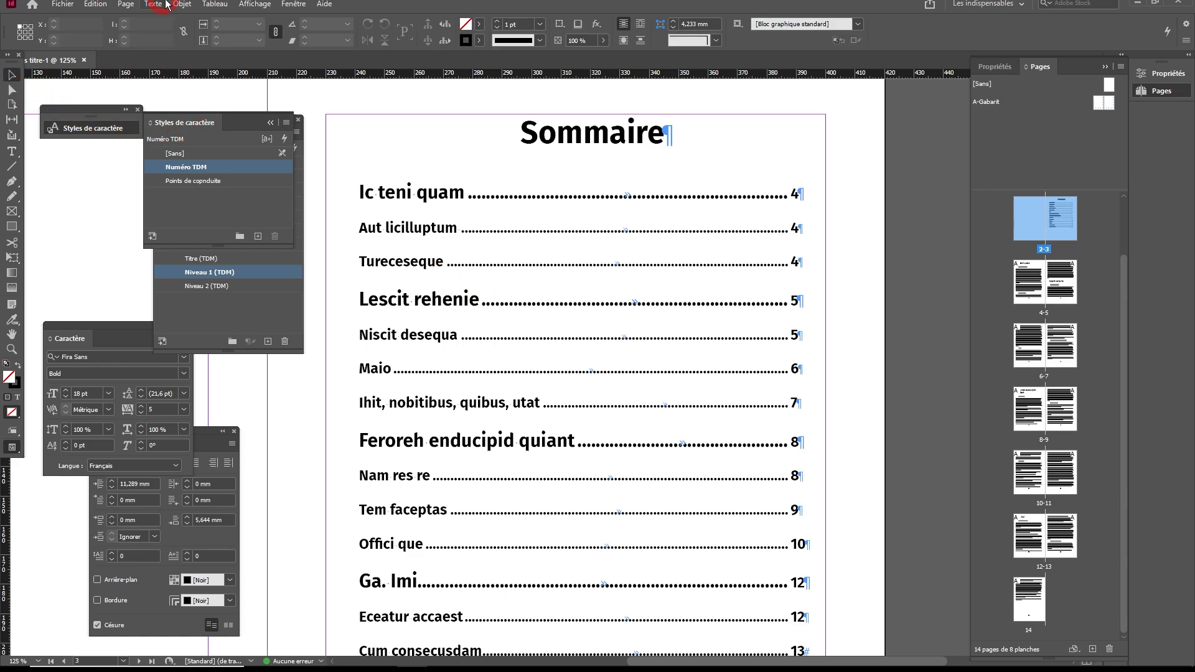
pyautogui.click(126, 4)
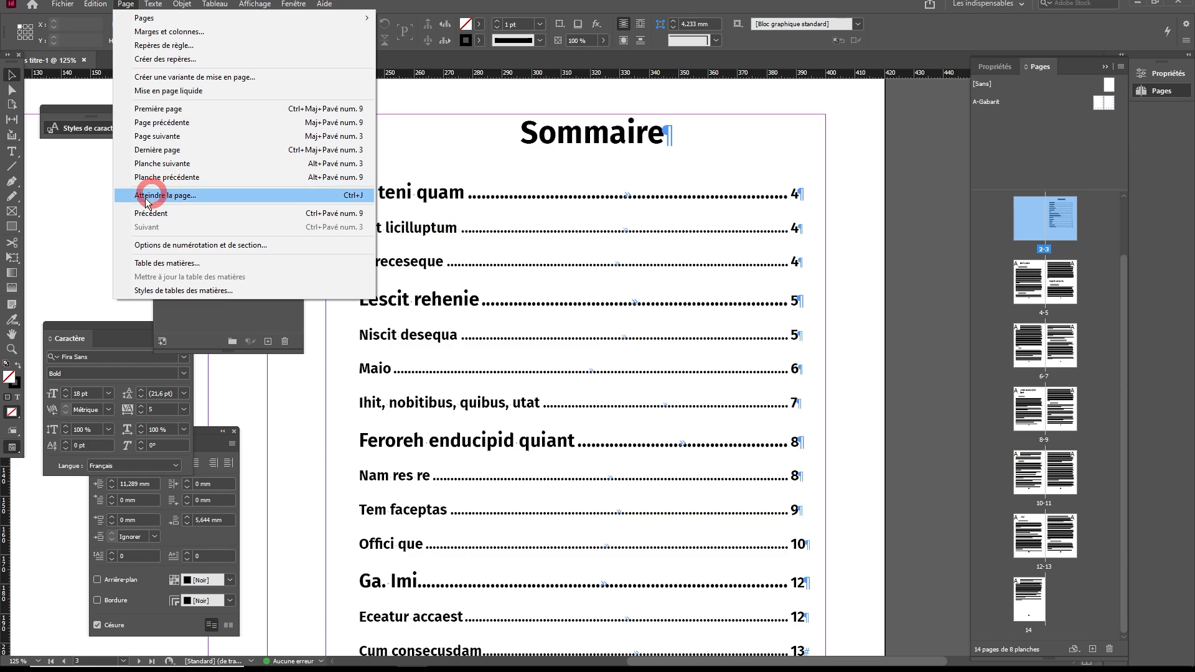
pyautogui.click(182, 265)
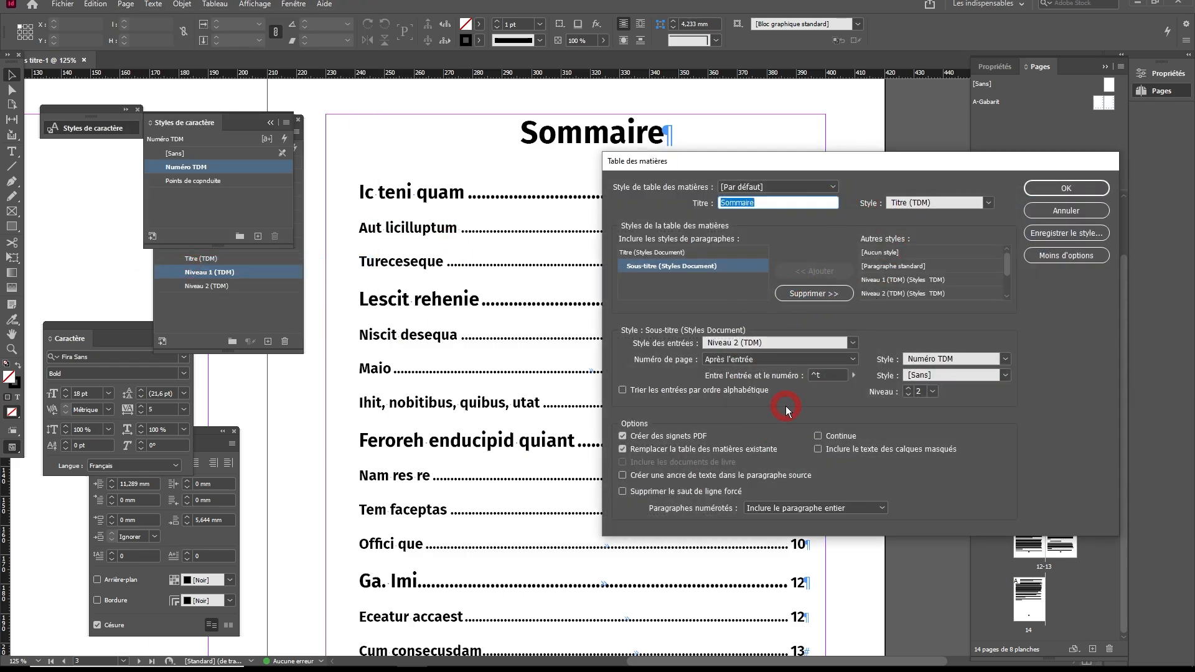
pyautogui.click(682, 254)
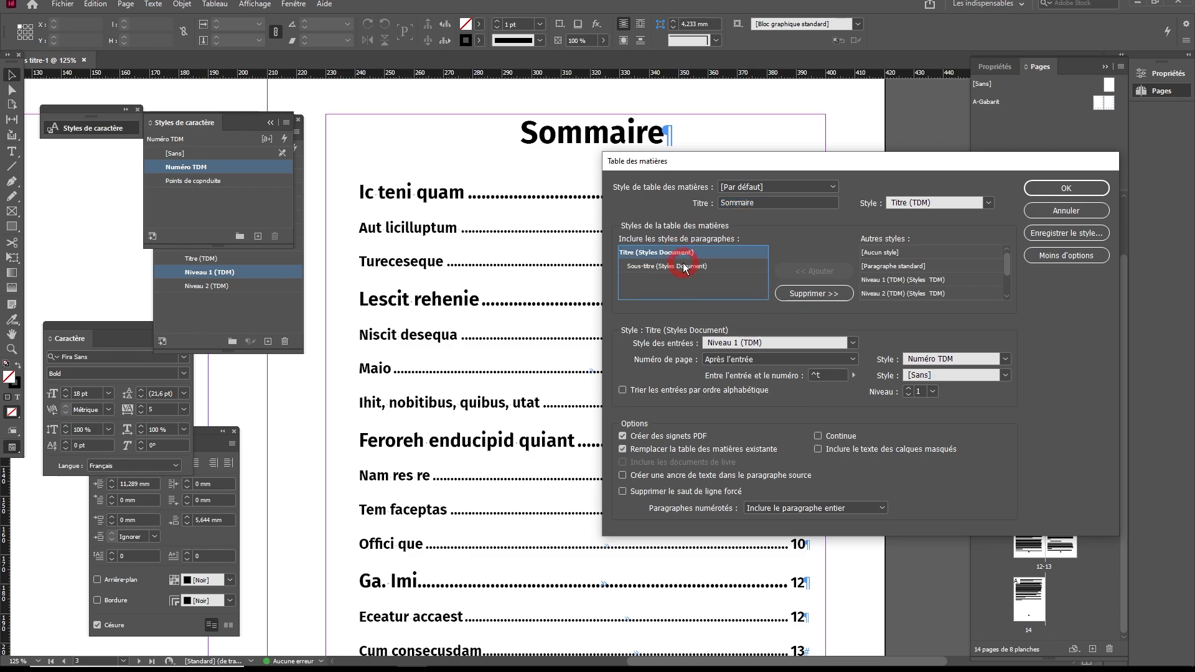
pyautogui.click(684, 267)
pyautogui.click(678, 255)
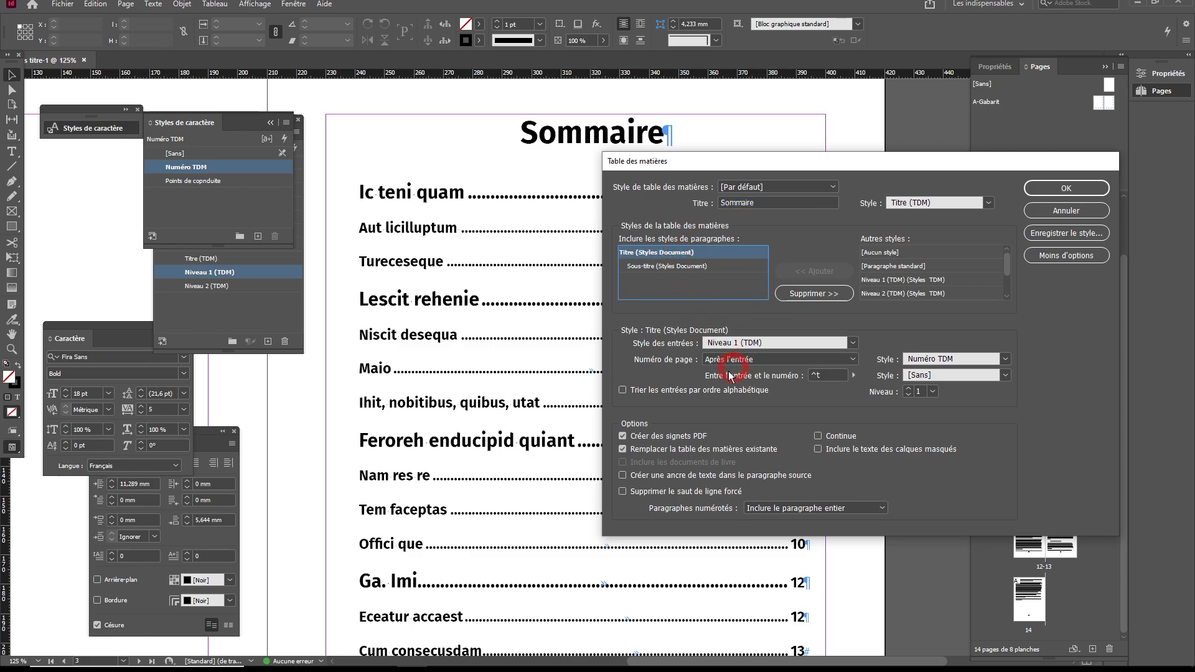
pyautogui.click(819, 372)
pyautogui.click(853, 375)
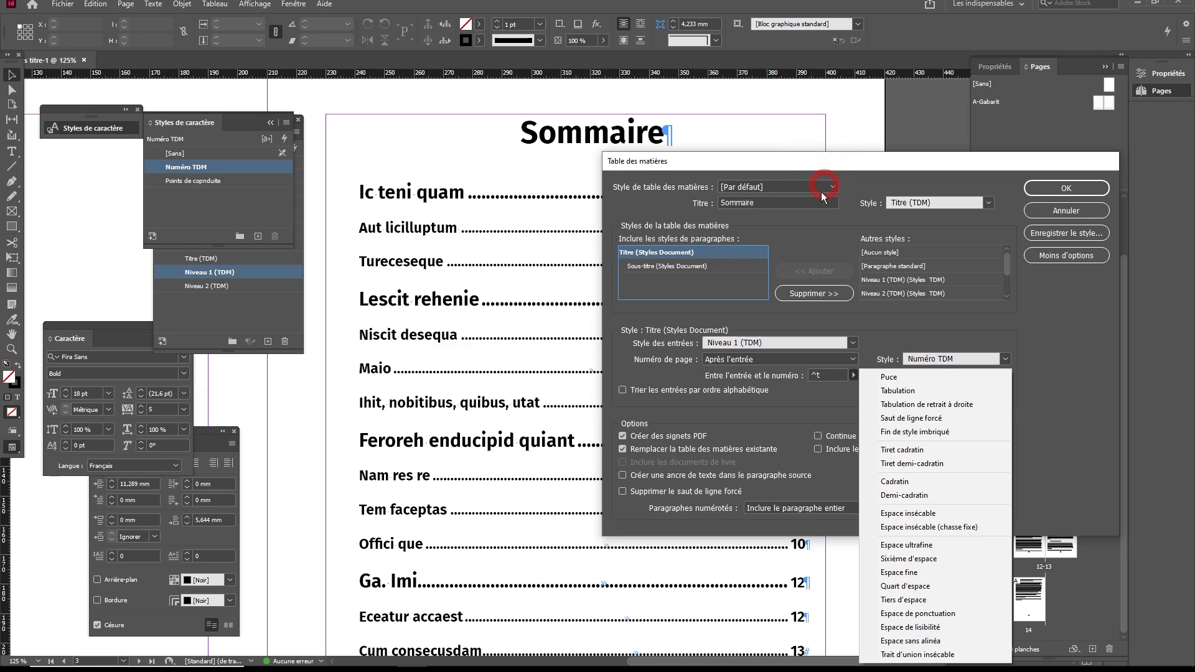
pyautogui.click(880, 325)
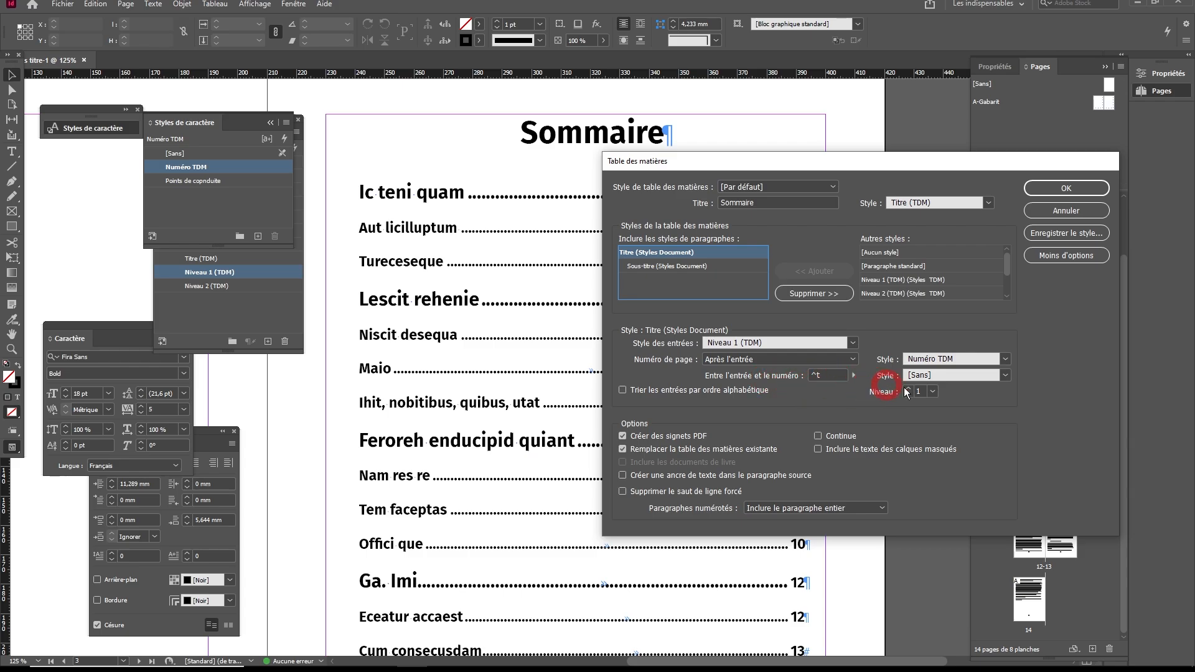
pyautogui.click(1007, 373)
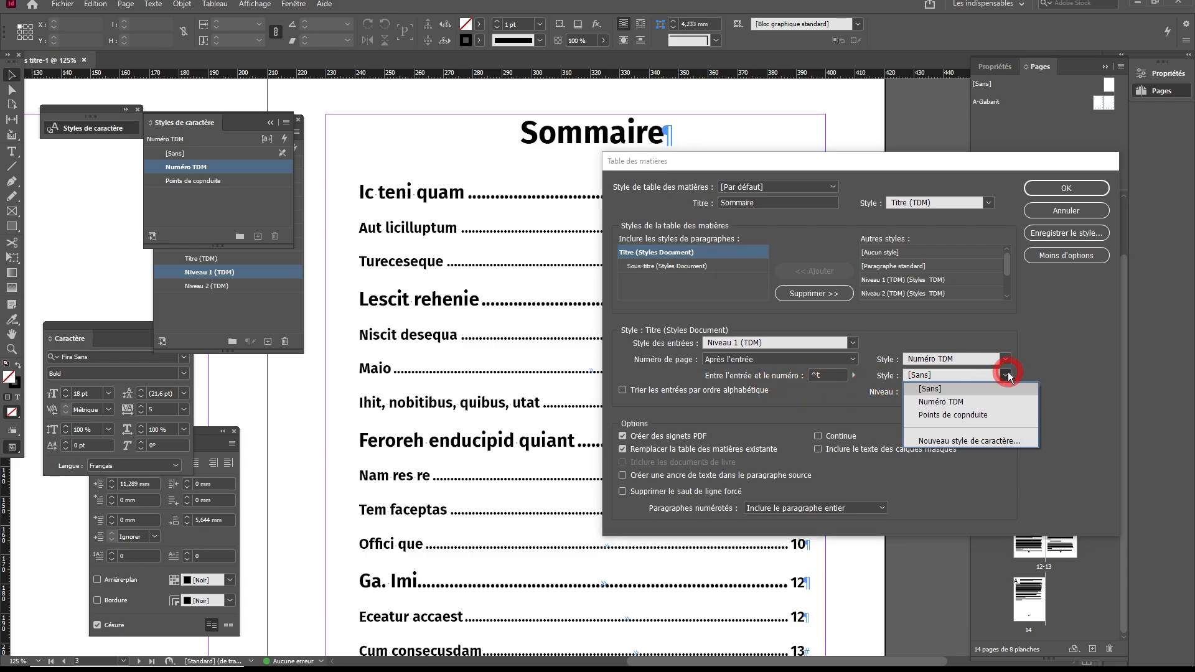
pyautogui.click(957, 417)
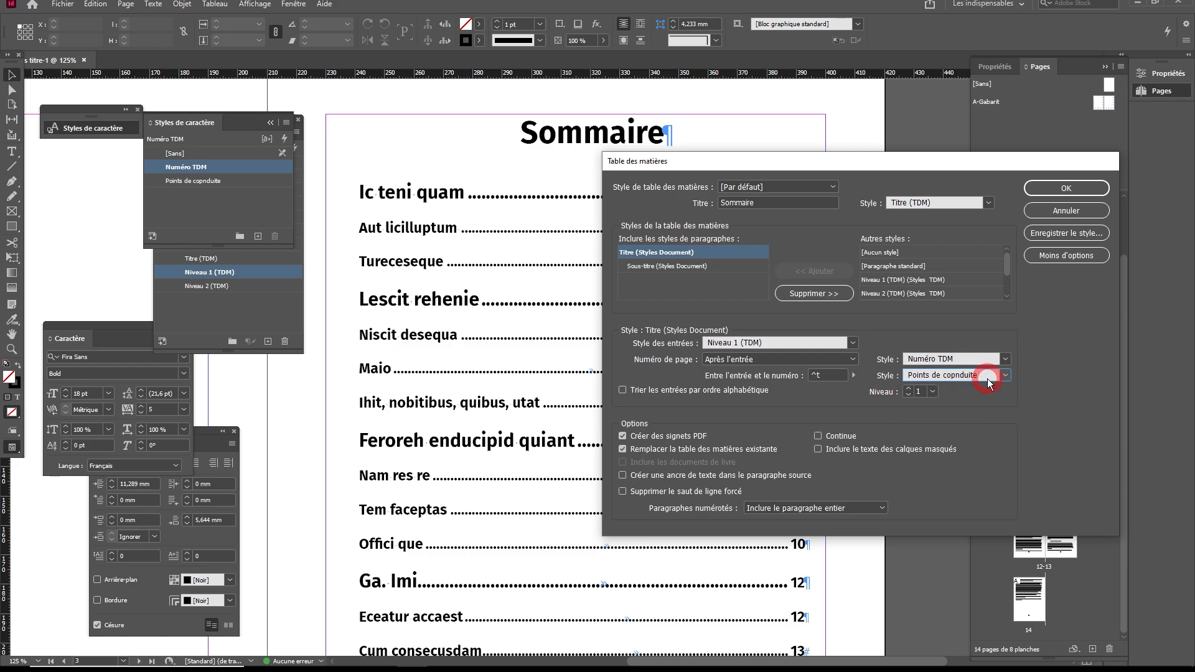
# Step: Assign the Points de copnduite style to the separator of the Sous-titre entries and update the existing table of contents
pyautogui.click(647, 268)
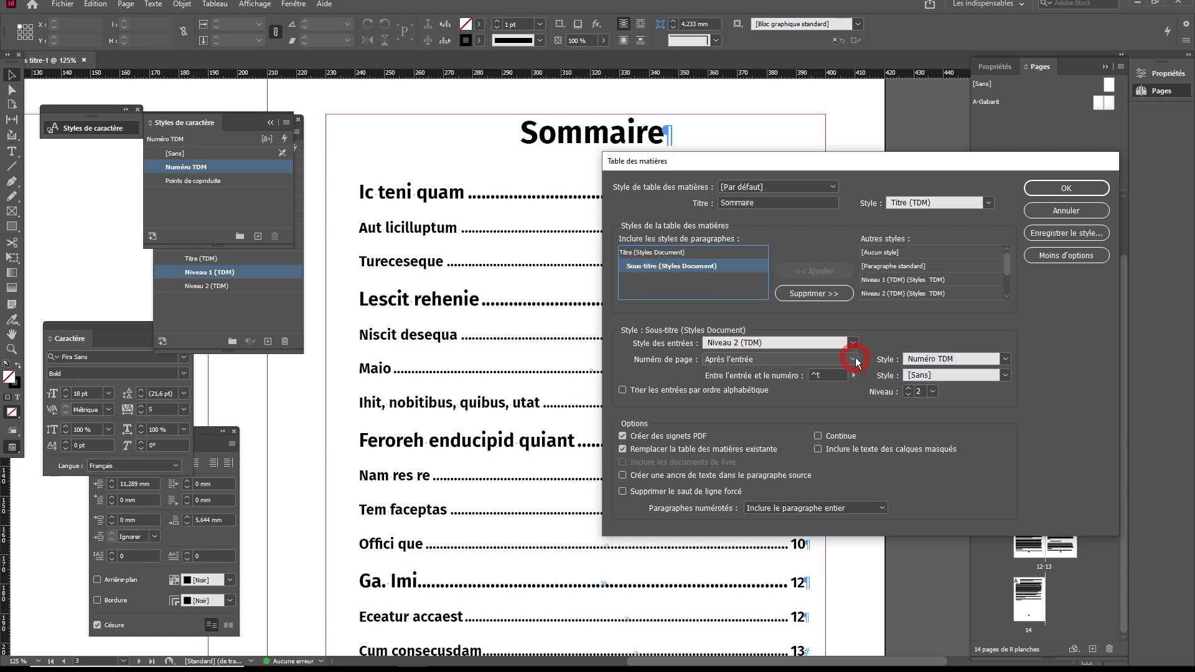
pyautogui.click(1000, 376)
pyautogui.click(935, 421)
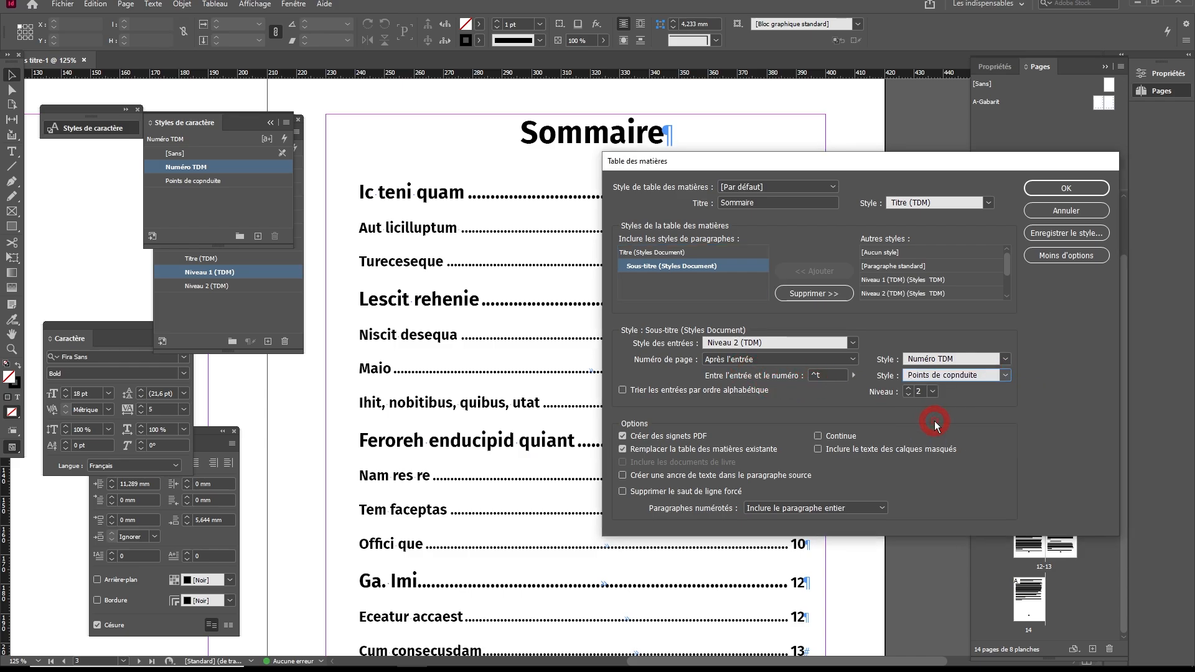
pyautogui.click(1064, 190)
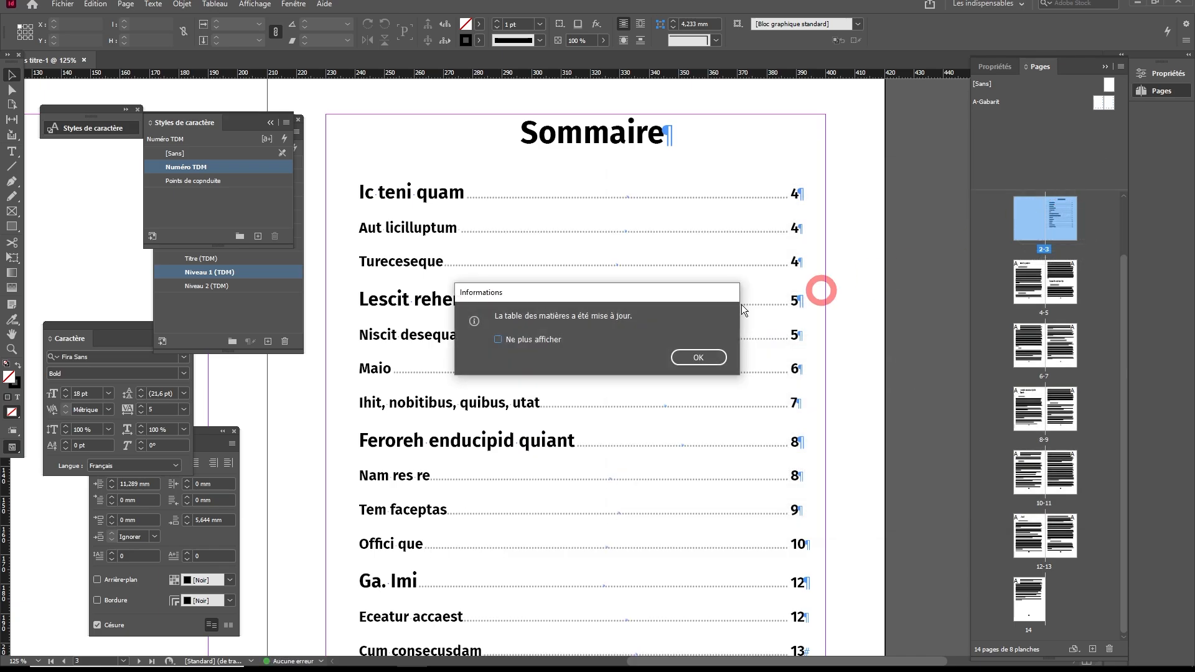
pyautogui.click(695, 355)
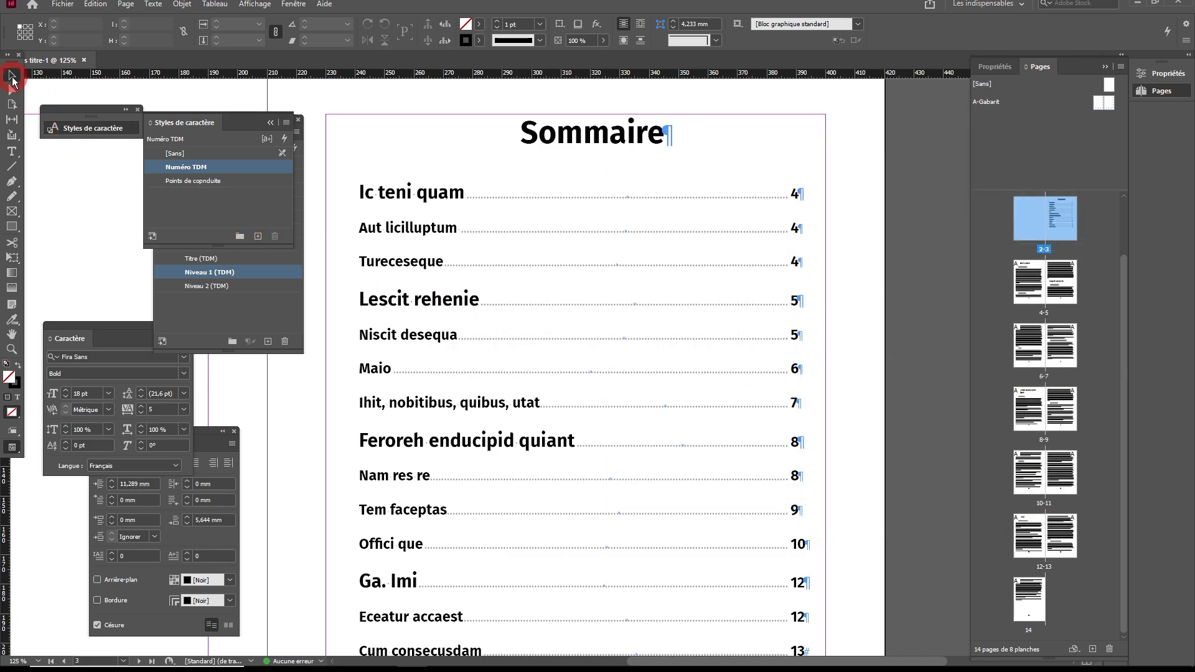
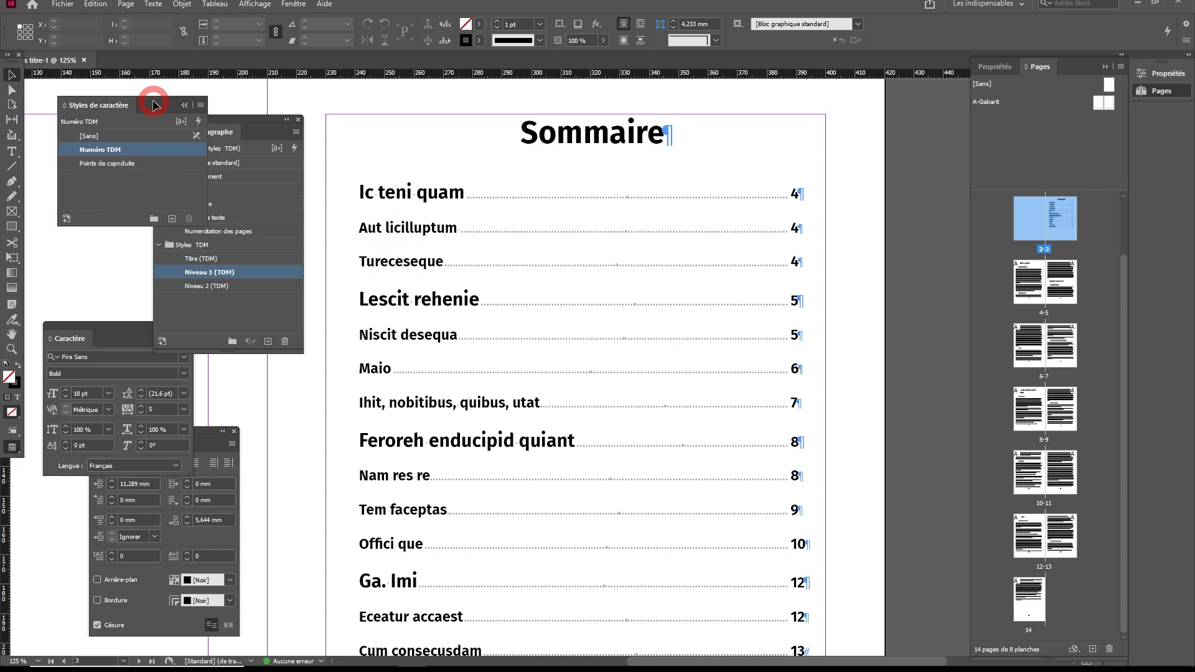
# Step: Open the options of the Niveau 2 (TDM) paragraph style and base the style on Titre
pyautogui.moveTo(152, 103); pyautogui.dragTo(146, 105)
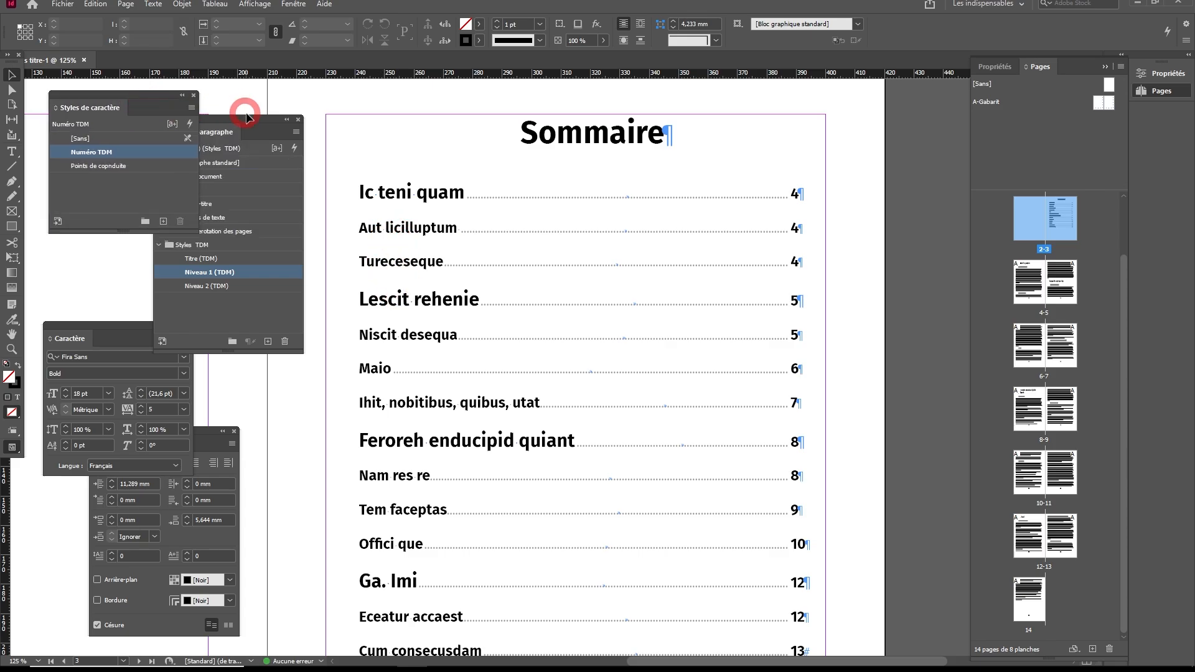
pyautogui.moveTo(250, 127); pyautogui.dragTo(256, 123)
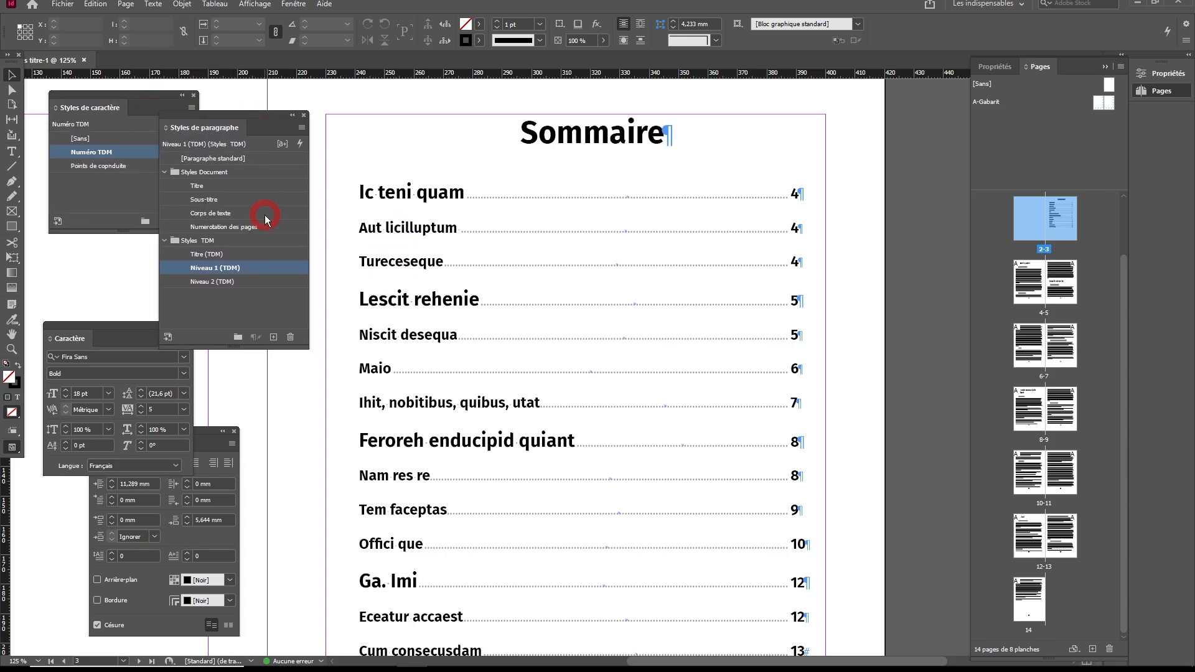
pyautogui.rightClick(255, 281)
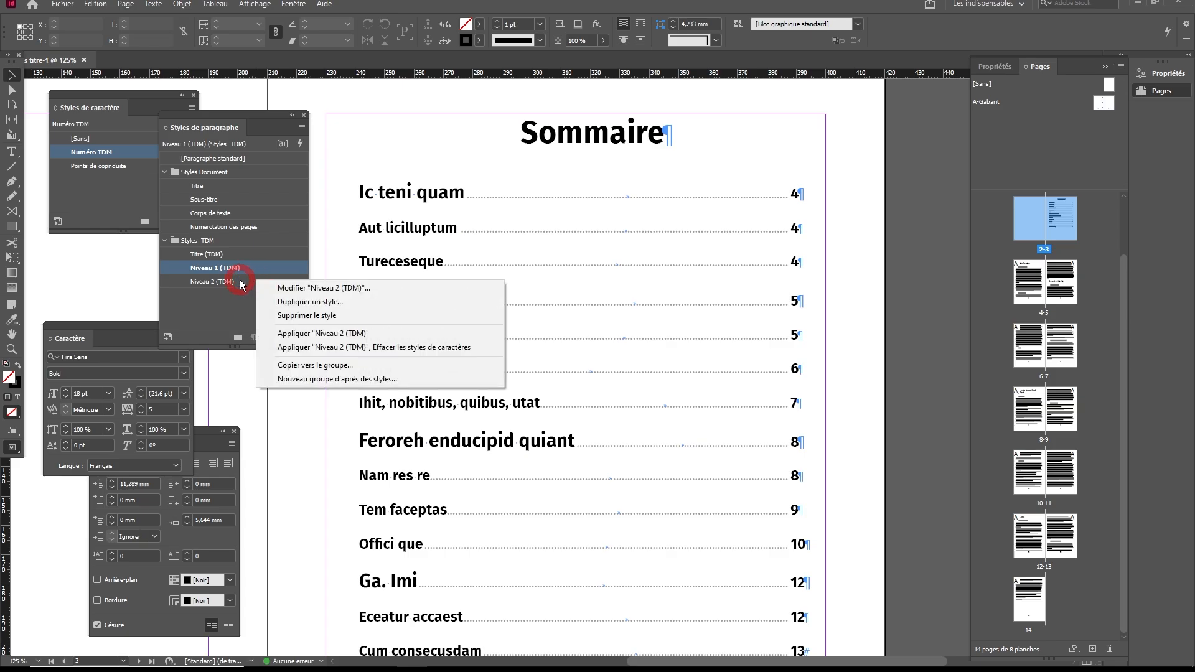
pyautogui.click(297, 290)
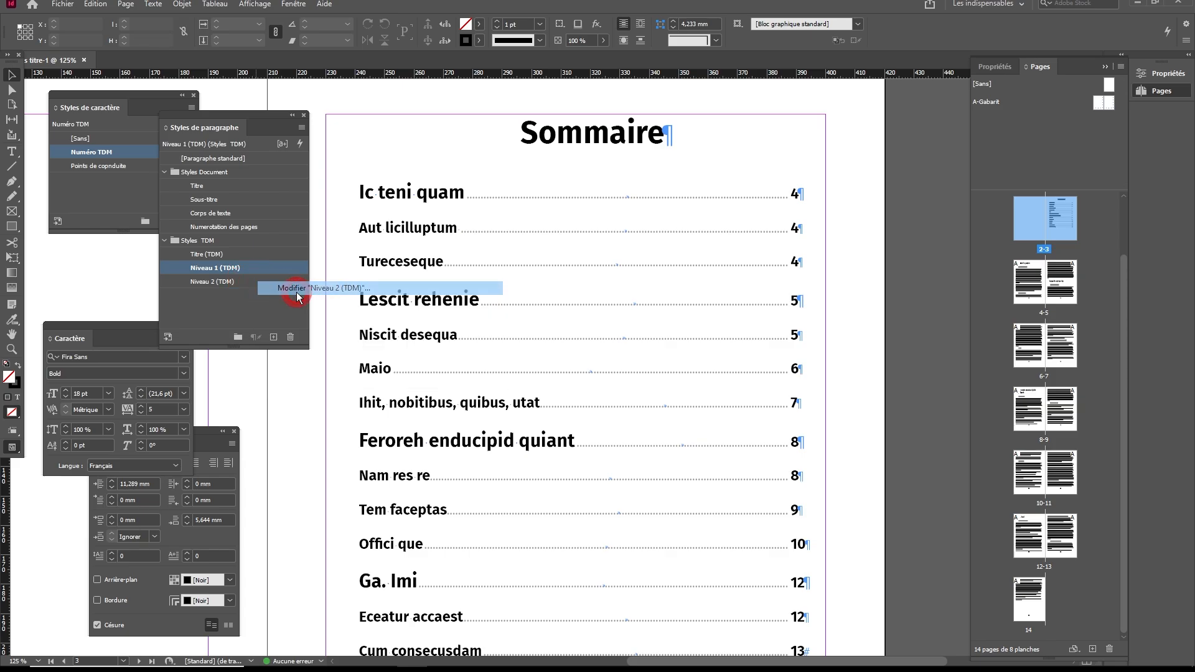
pyautogui.click(849, 248)
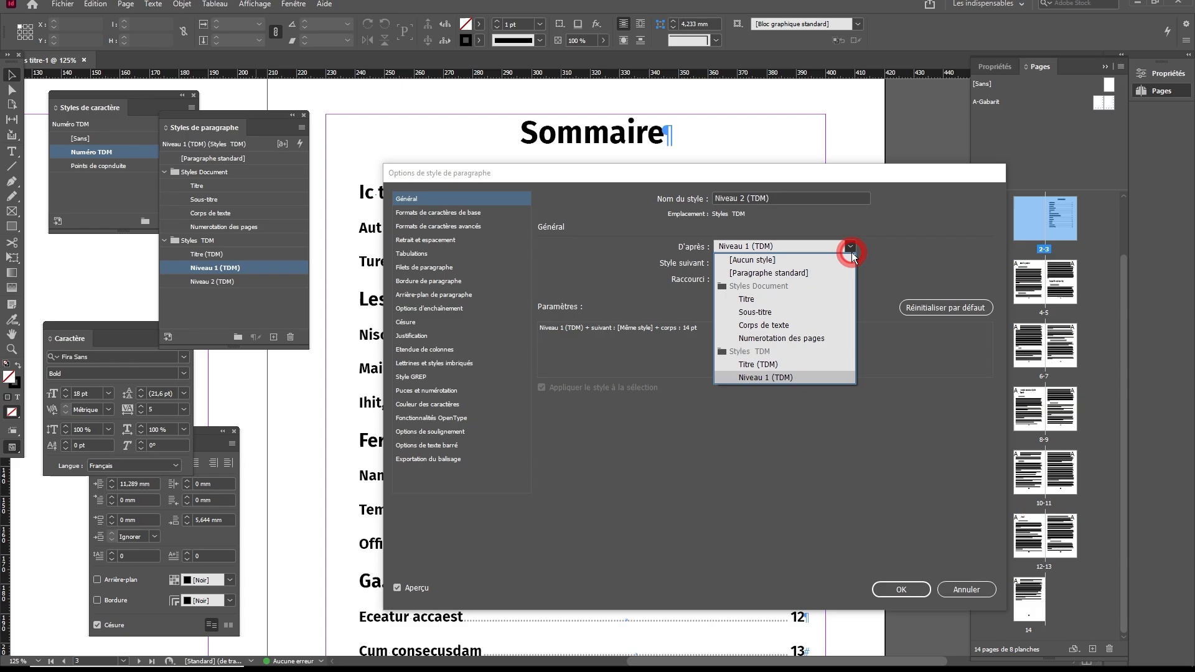
pyautogui.click(788, 264)
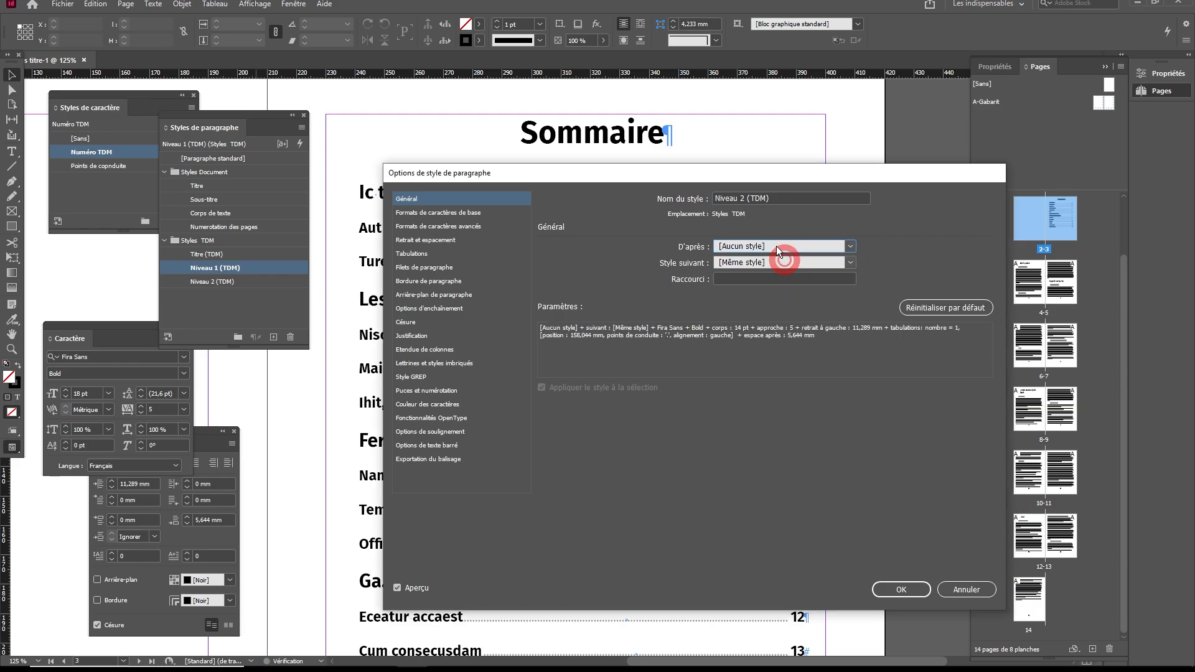
pyautogui.click(849, 246)
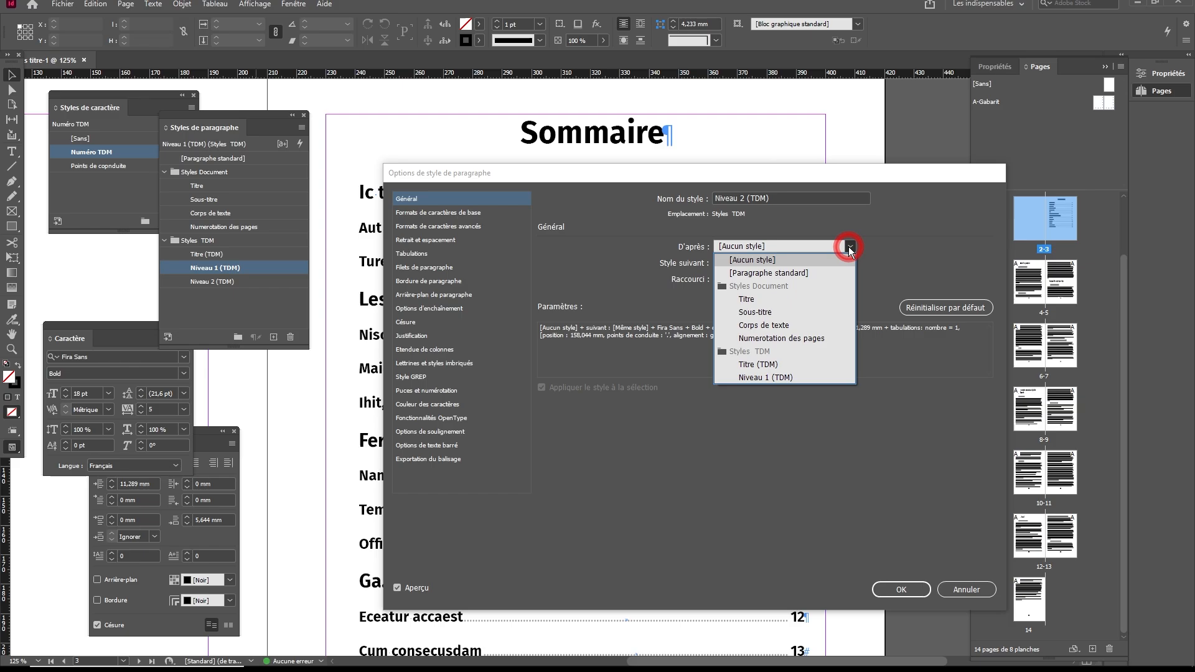
pyautogui.click(787, 302)
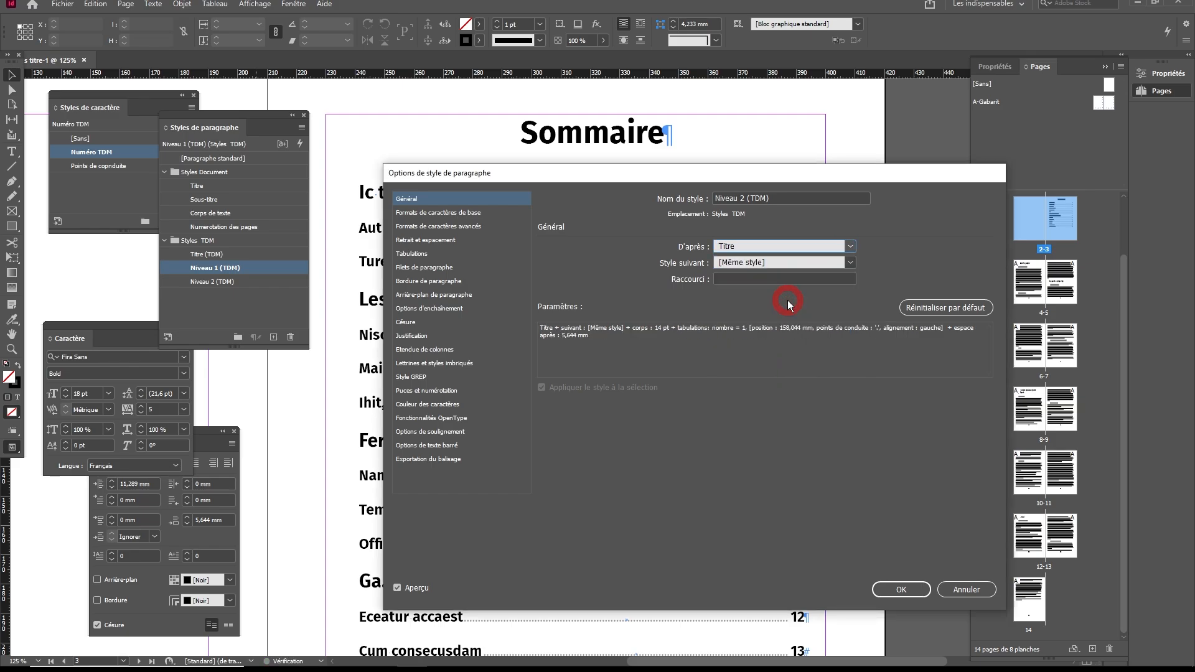
pyautogui.moveTo(586, 179); pyautogui.dragTo(819, 168)
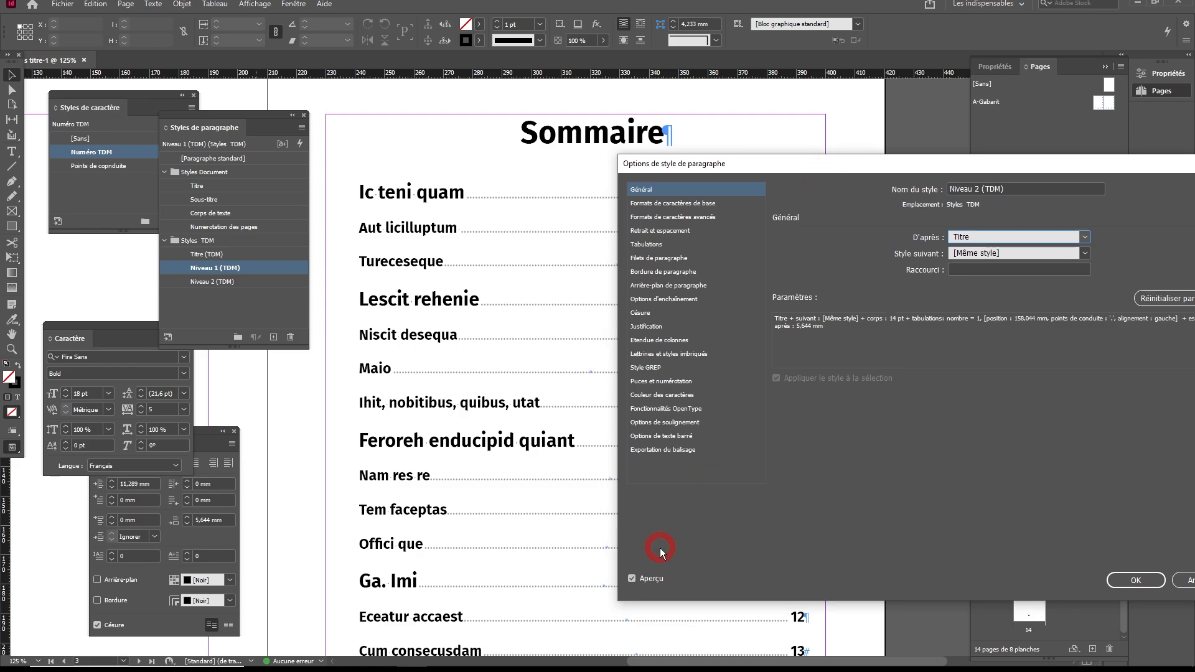
pyautogui.click(632, 578)
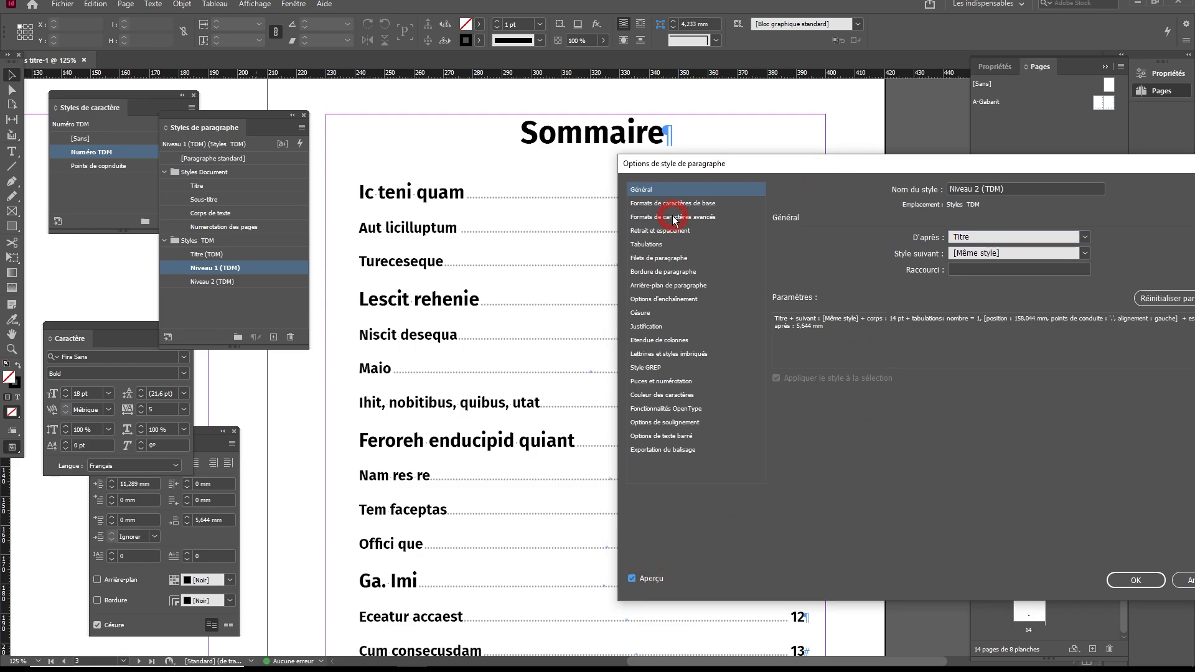
# Step: Set the left indent of the Niveau 2 (TDM) style to 48 pt
pyautogui.click(665, 230)
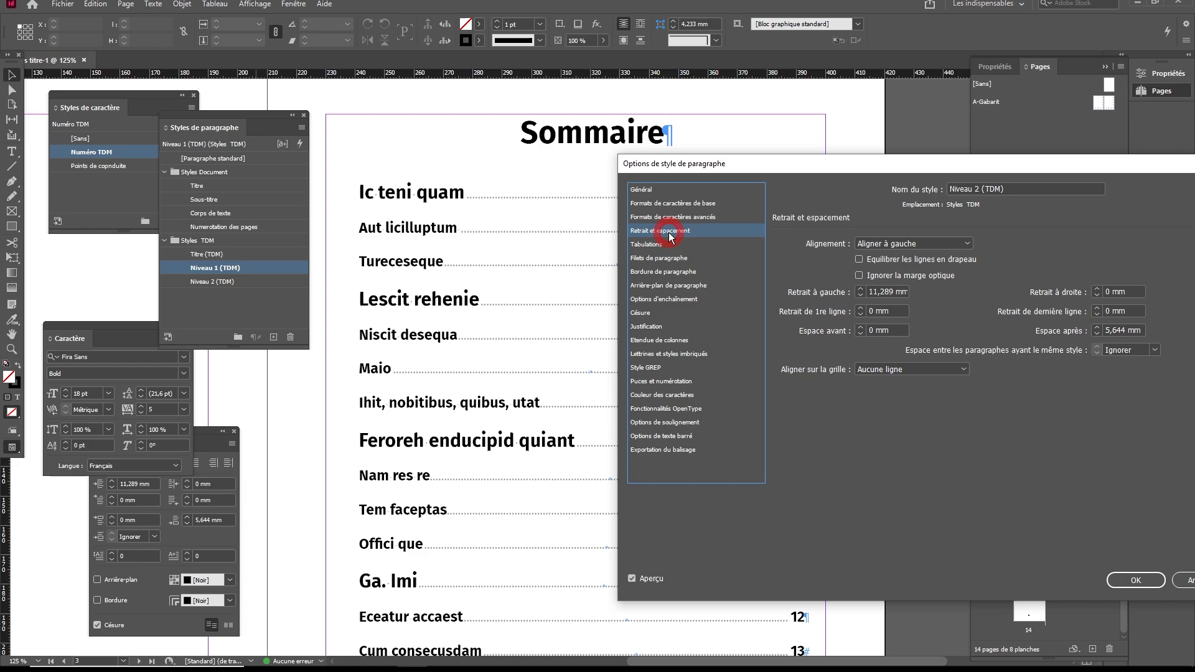
pyautogui.click(868, 291)
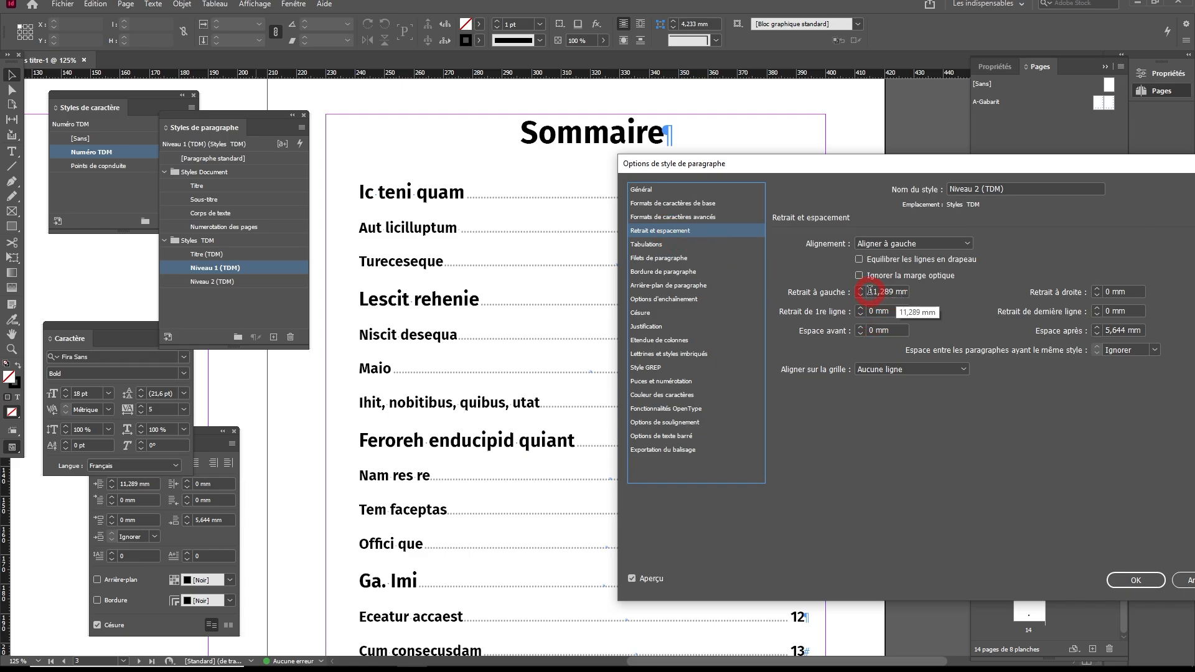
pyautogui.write('48pt')
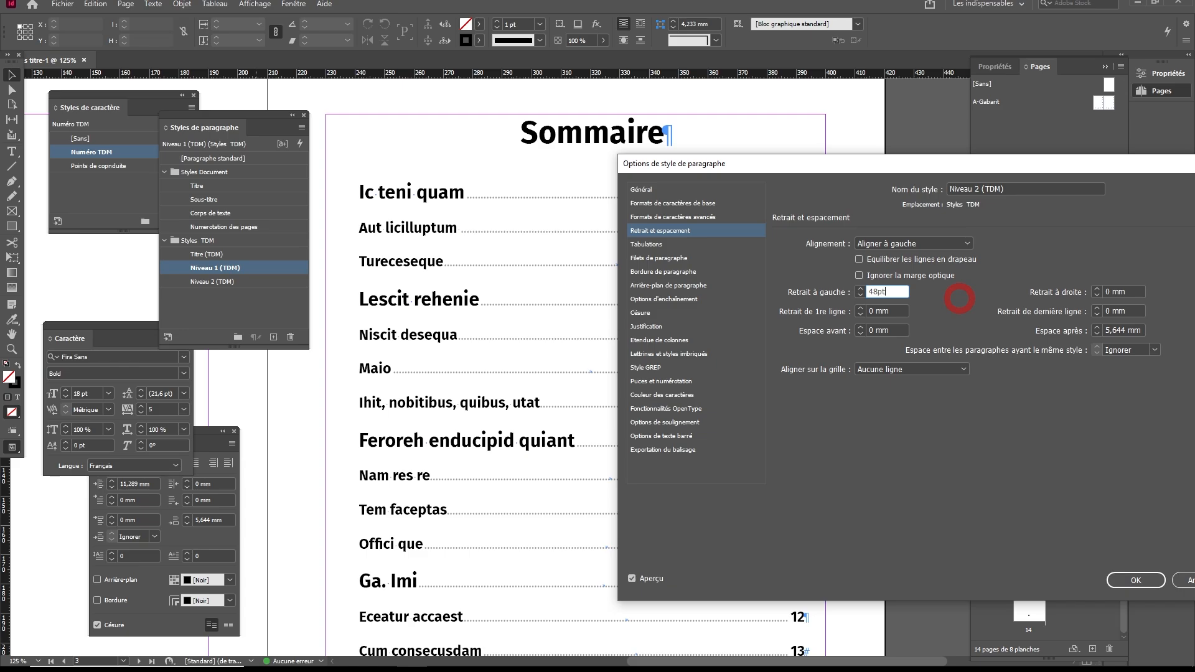
pyautogui.press('Tab')
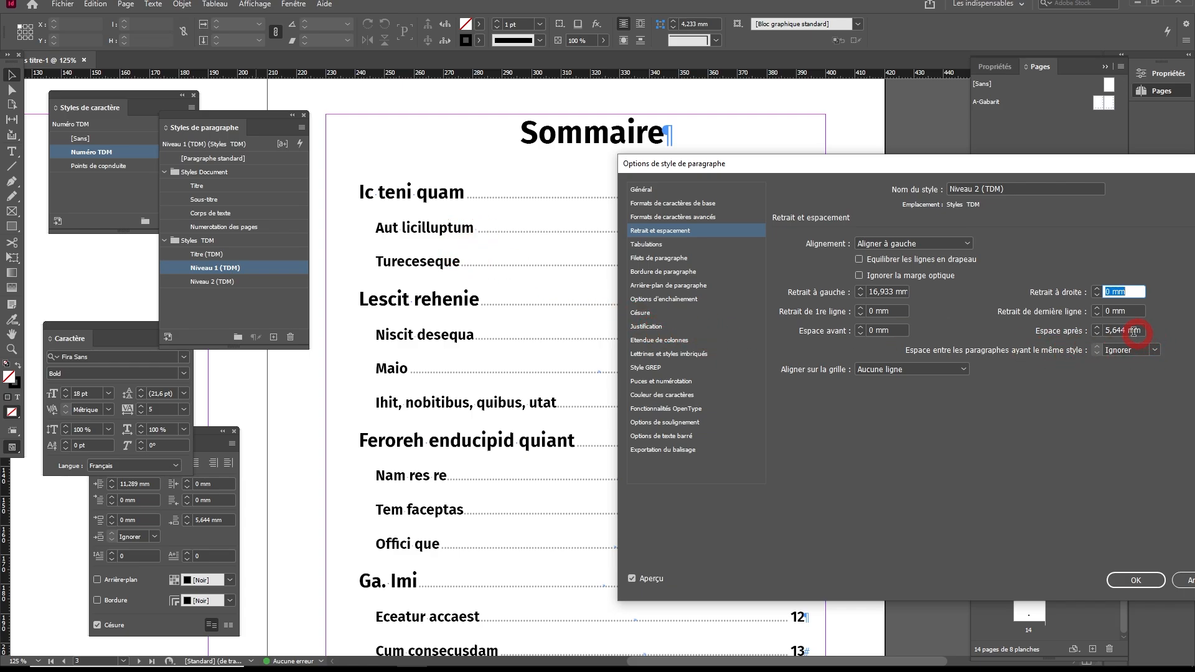
# Step: Set the space after of the Niveau 2 (TDM) style to 8 pt and the spacing between paragraphs of the same style to 0
pyautogui.click(1107, 330)
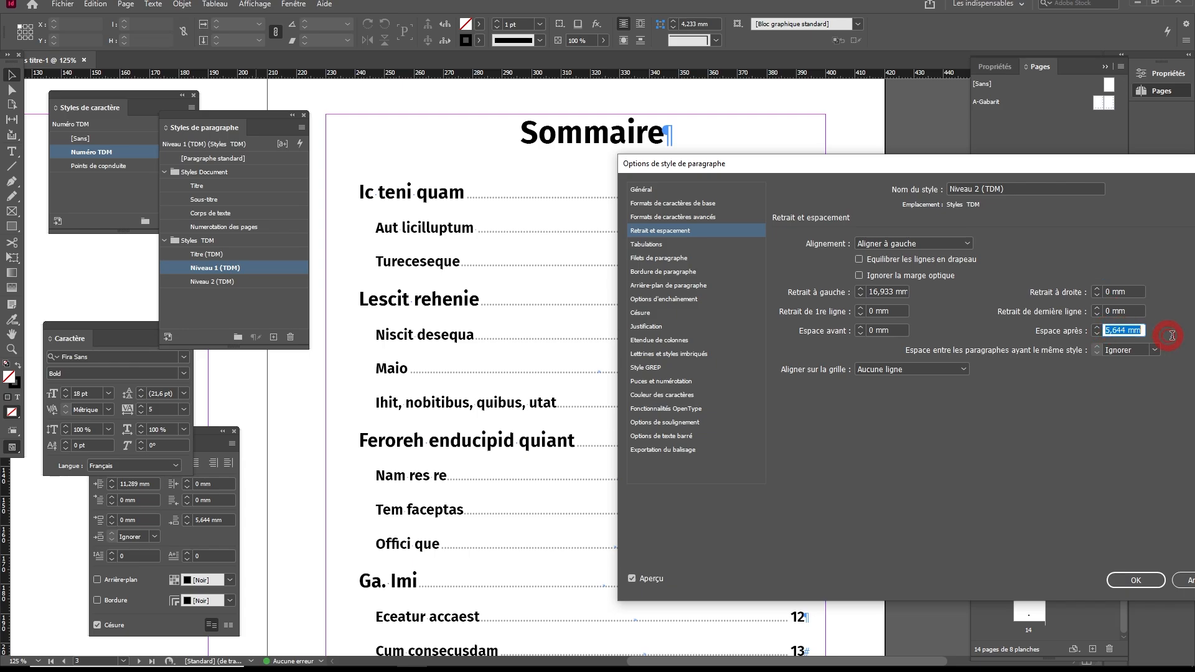
pyautogui.write('0')
pyautogui.press('Tab')
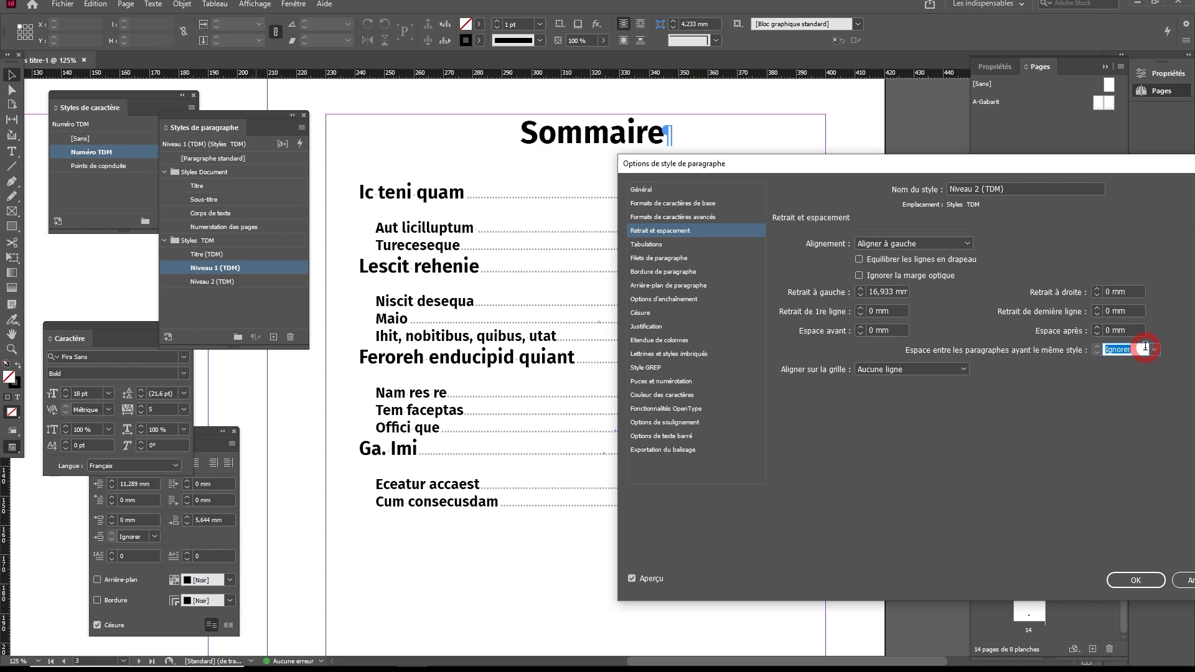
pyautogui.write('8pt')
pyautogui.press('BackSpace')
pyautogui.press('BackSpace')
pyautogui.press('BackSpace')
pyautogui.write('0')
pyautogui.click(1116, 331)
pyautogui.click(1124, 331)
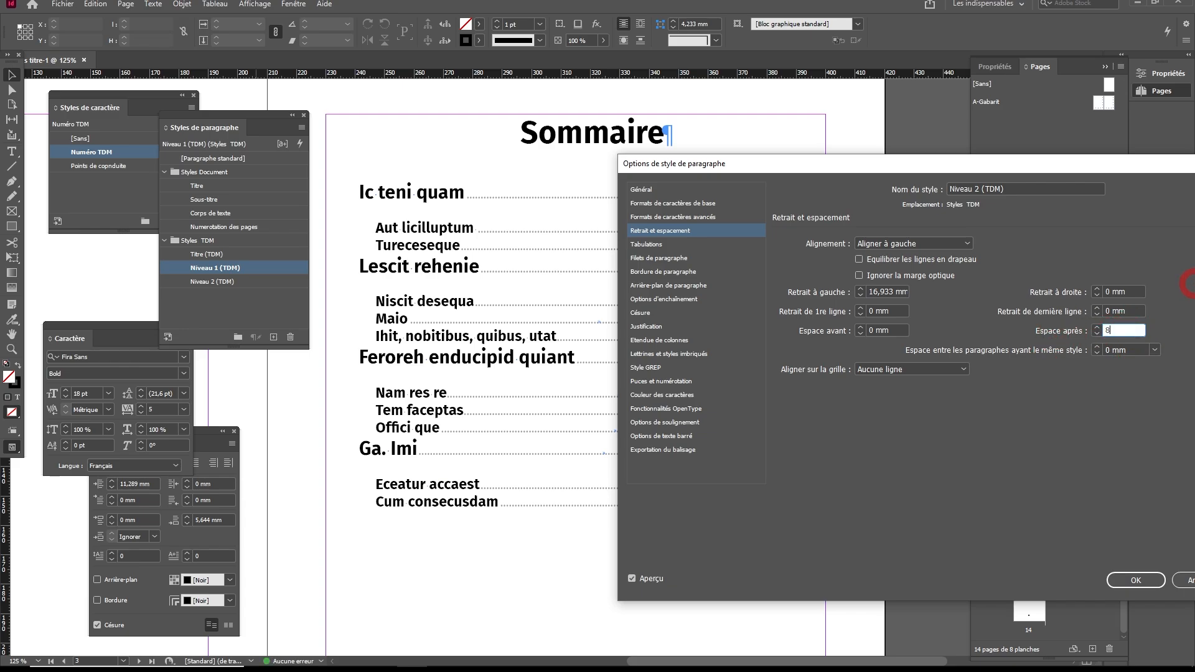
pyautogui.press('Tab')
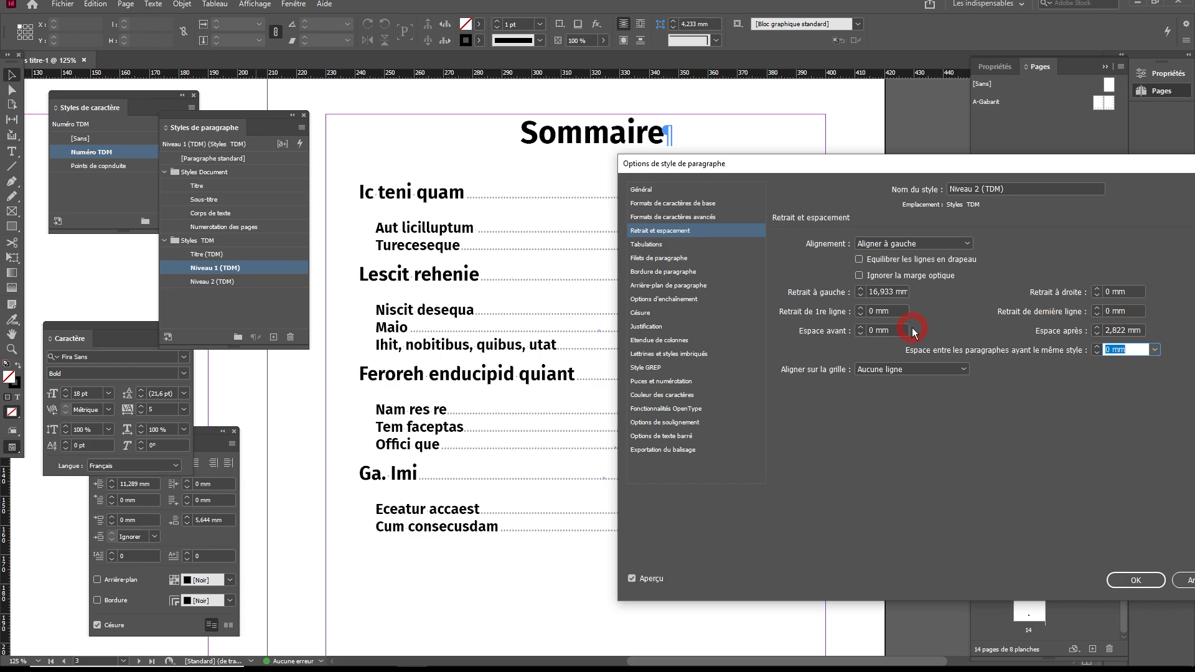
# Step: Set the font style of the Niveau 2 (TDM) entries to Regular
pyautogui.click(689, 204)
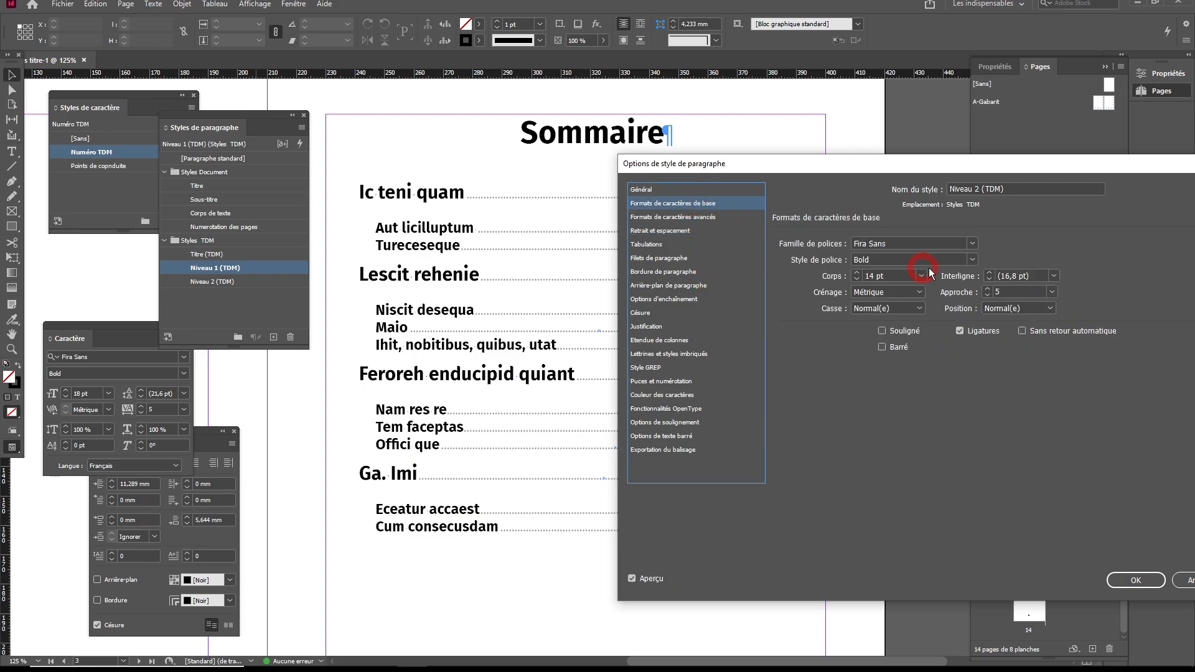
pyautogui.click(972, 260)
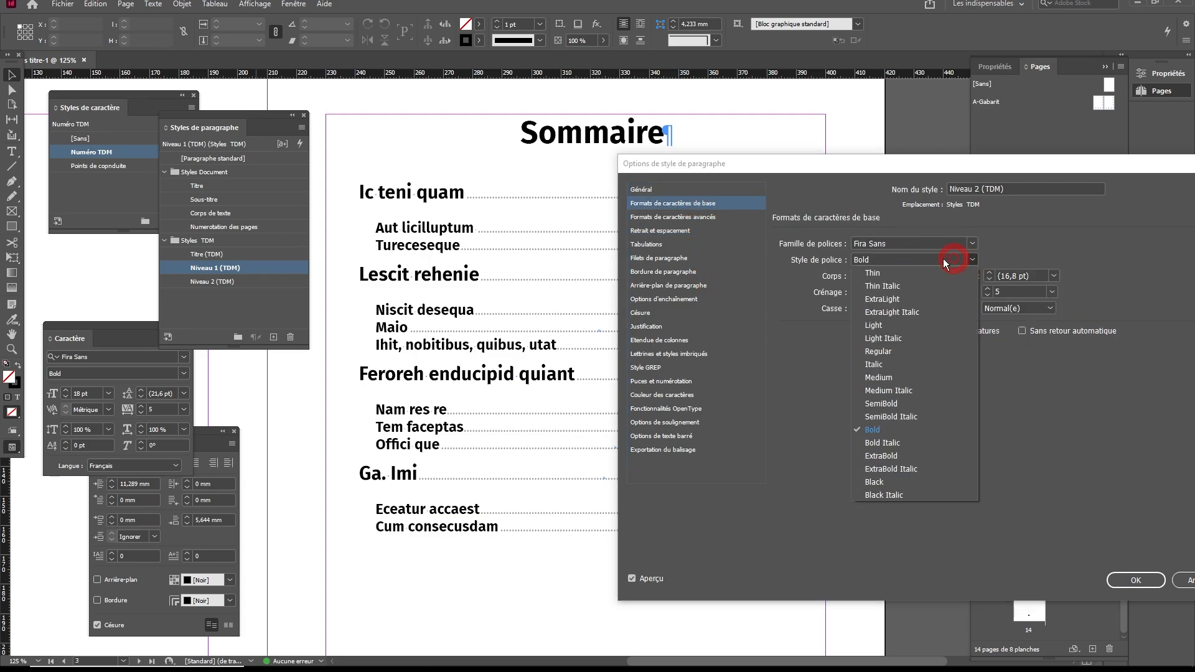
pyautogui.click(894, 353)
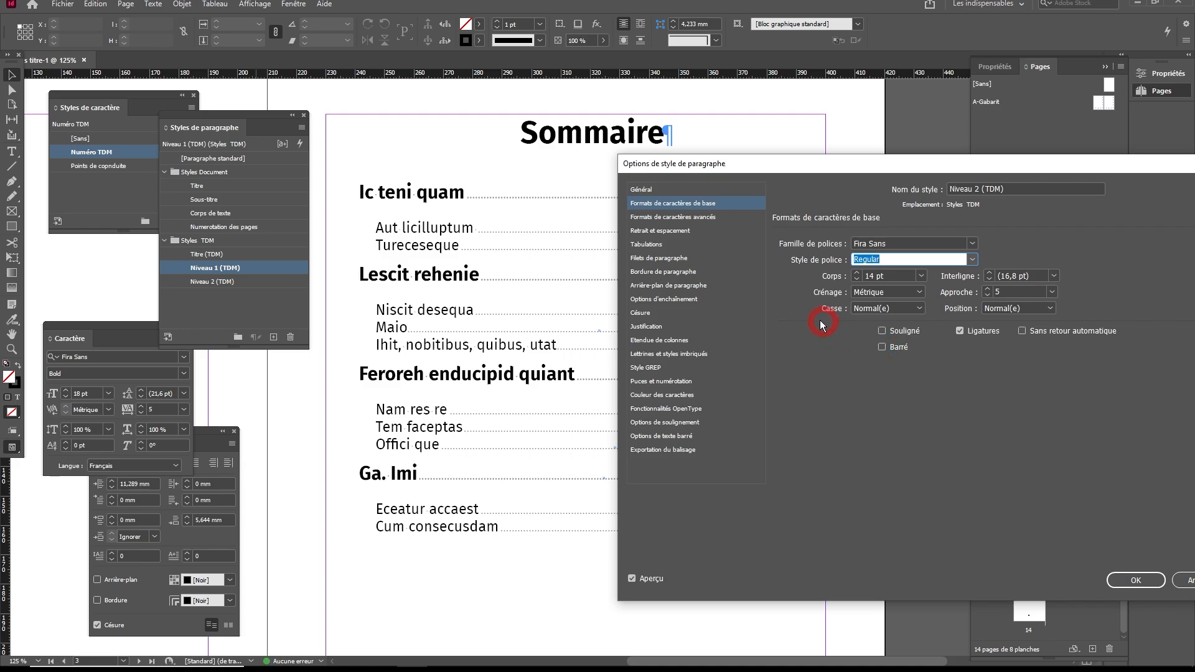
# Step: Set the tint of the Niveau 2 (TDM) style's [Noir] character colour to 70 %
pyautogui.click(657, 395)
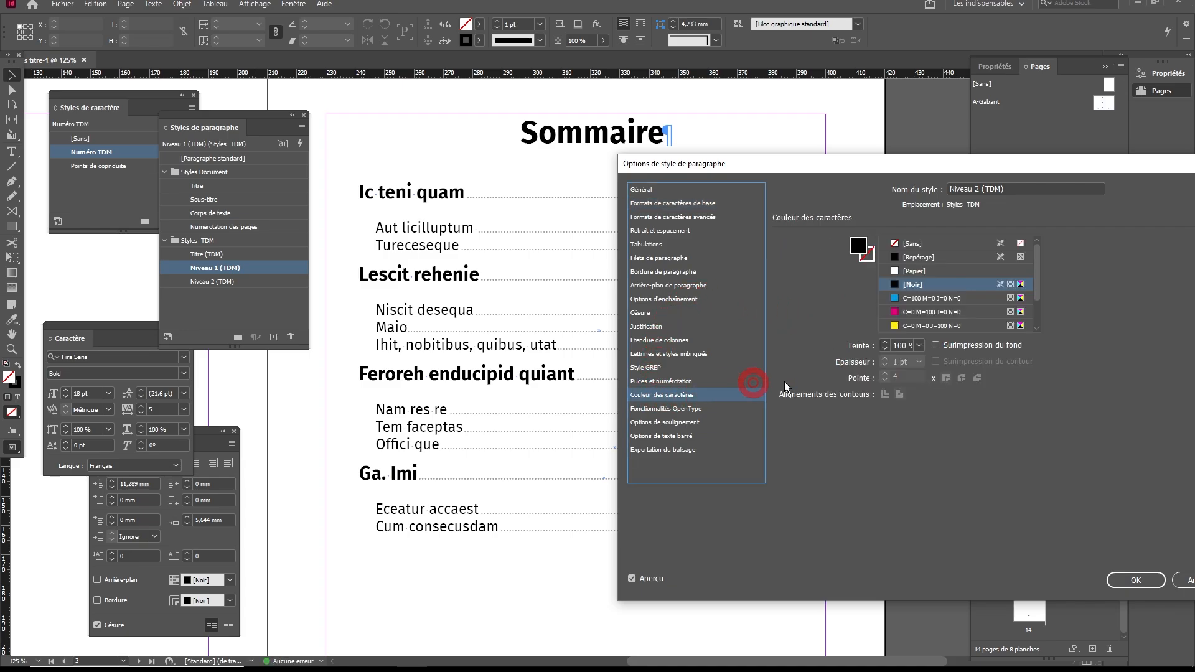
pyautogui.click(926, 351)
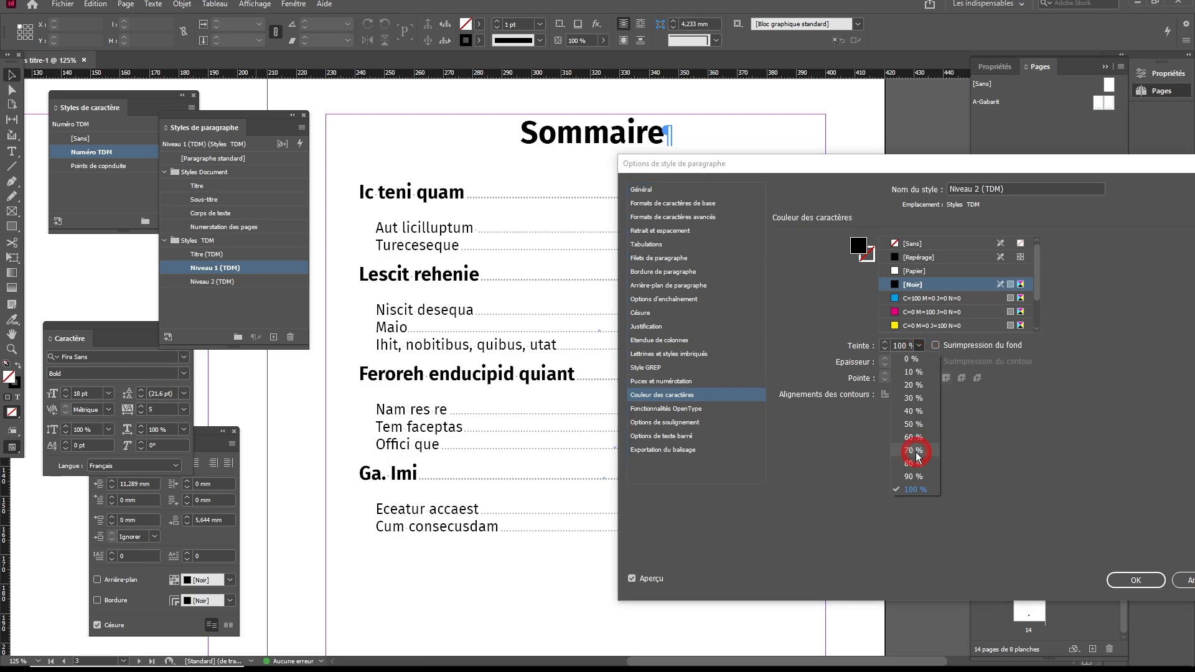
pyautogui.click(916, 452)
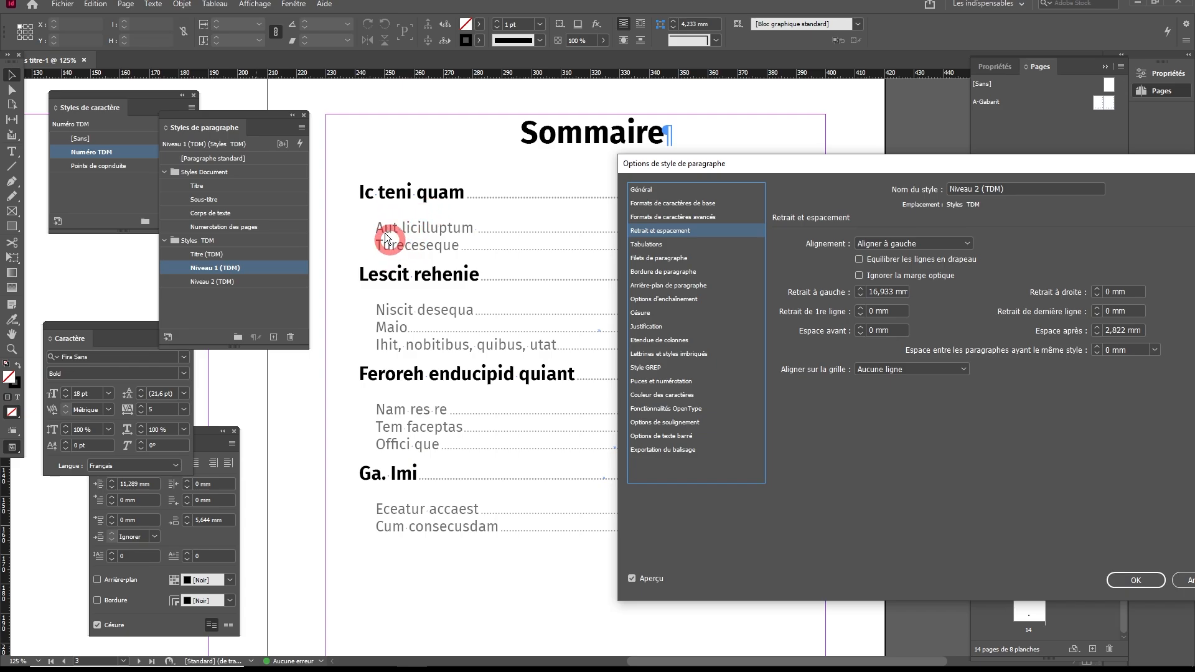
# Step: Set the leading of the Niveau 2 (TDM) style to 24 pt, save it and display the page without guides and hidden characters
pyautogui.click(658, 203)
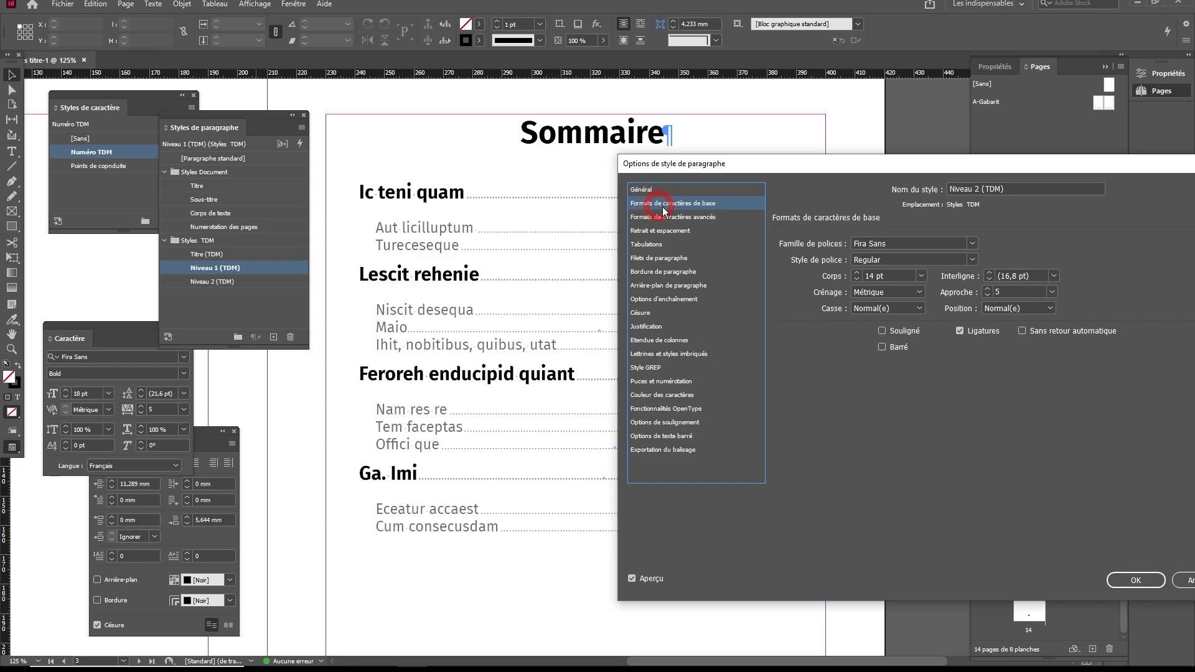
pyautogui.click(989, 273)
pyautogui.click(990, 274)
pyautogui.click(989, 273)
pyautogui.click(989, 274)
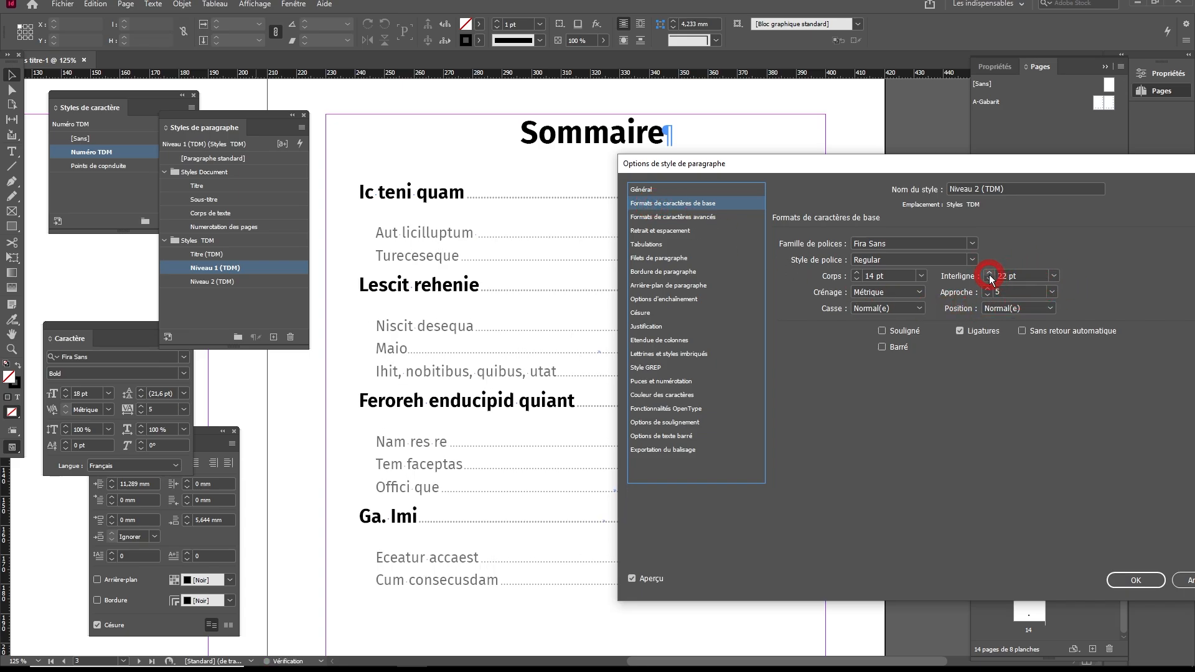
pyautogui.click(989, 275)
pyautogui.click(989, 274)
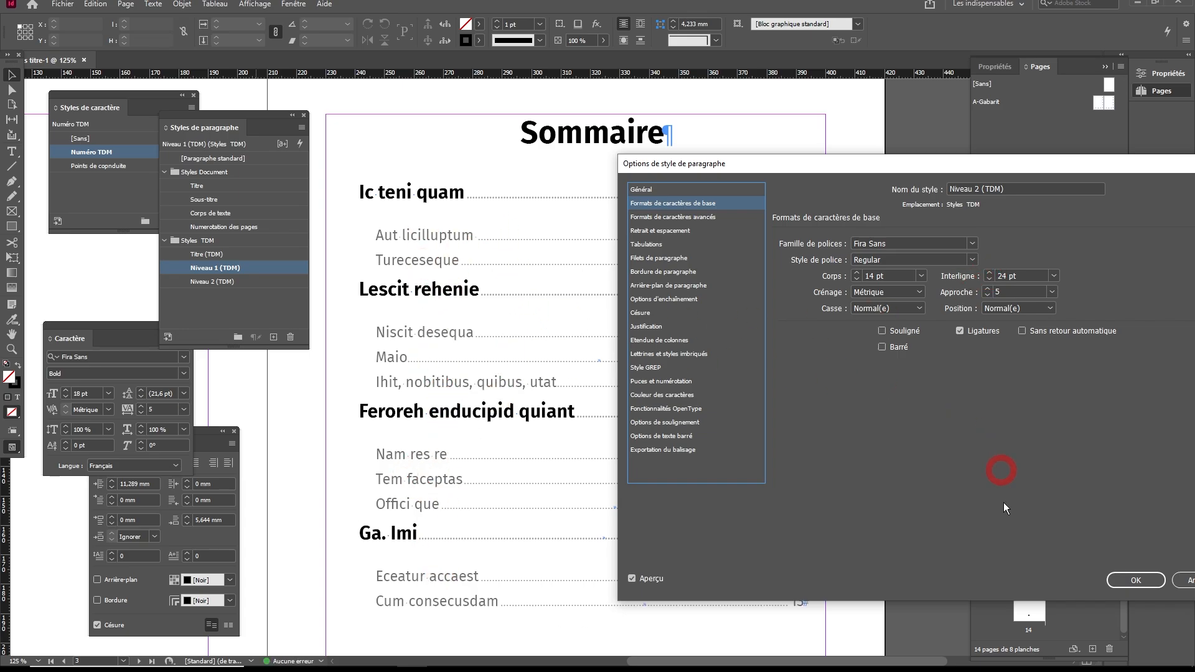
pyautogui.click(1136, 582)
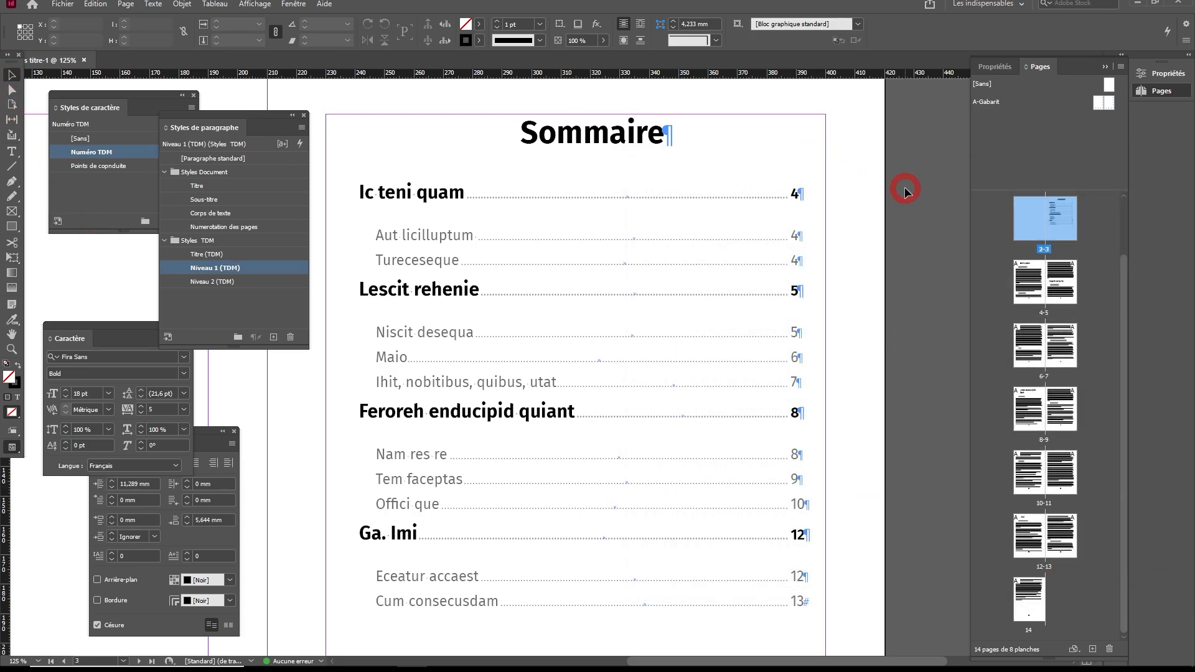
pyautogui.press('w')
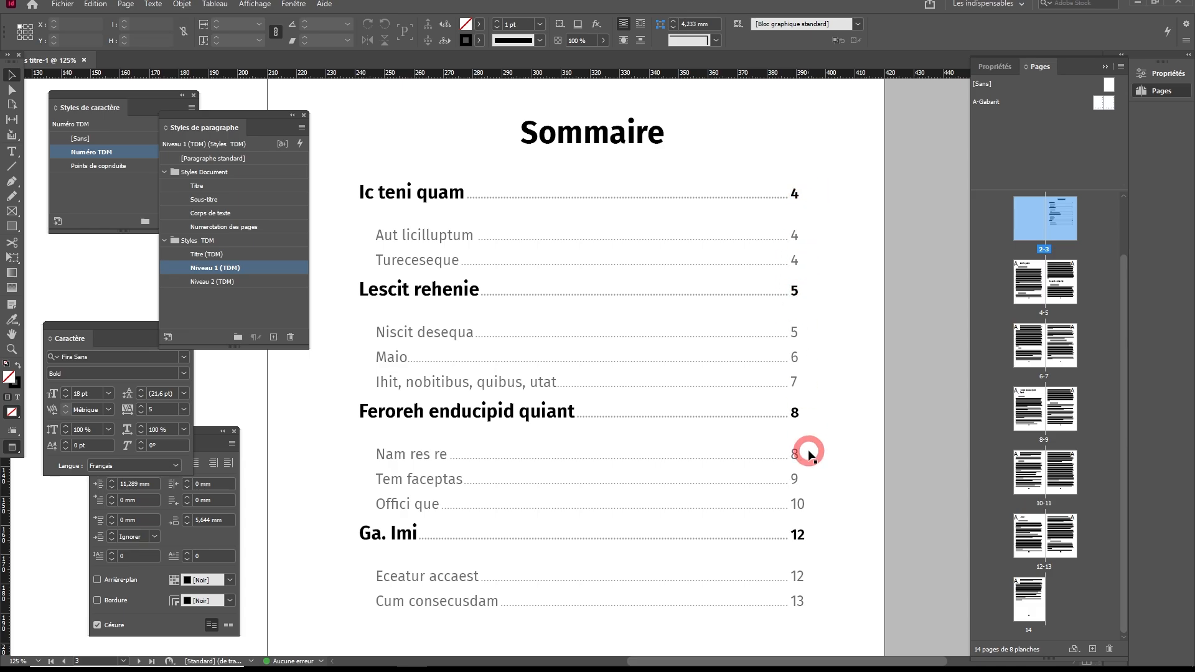
# Step: Set the font style of the Numéro TDM character style to Regular and enable the preview
pyautogui.click(114, 107)
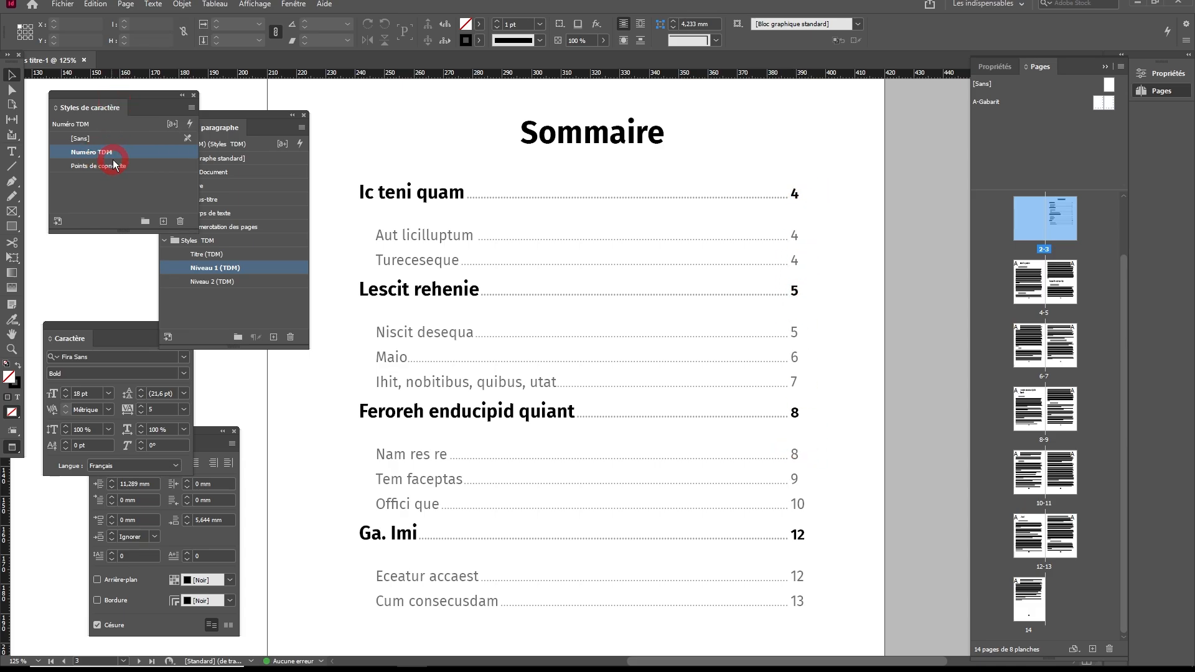
pyautogui.rightClick(133, 154)
pyautogui.click(169, 161)
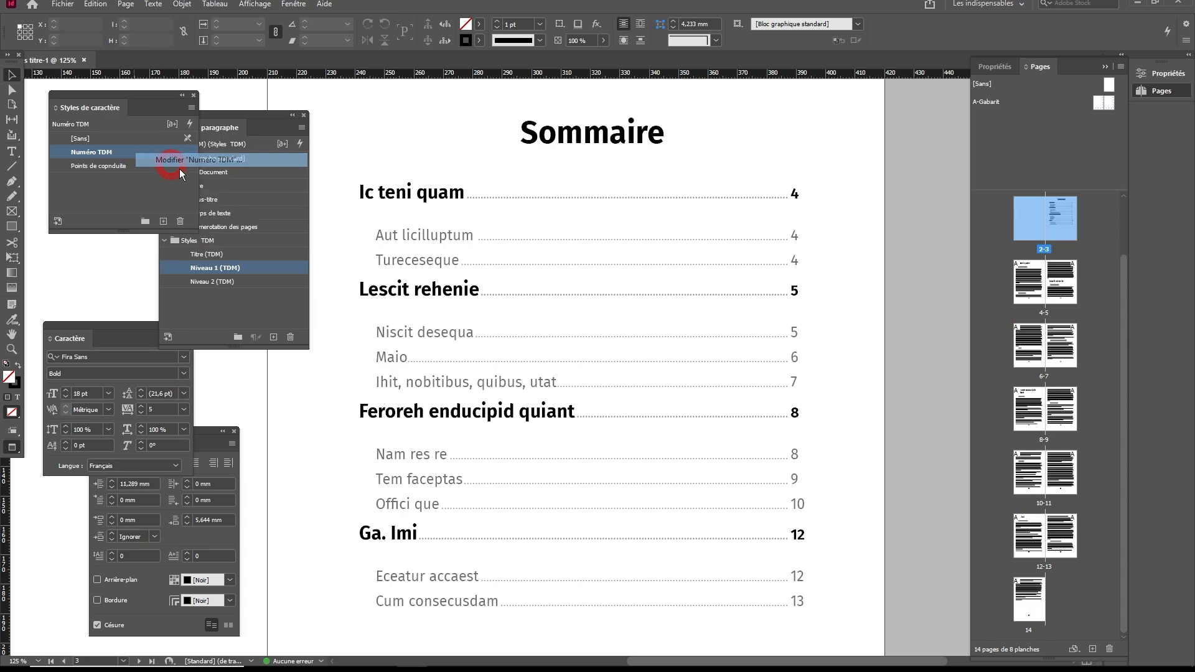
pyautogui.moveTo(627, 142); pyautogui.dragTo(830, 333)
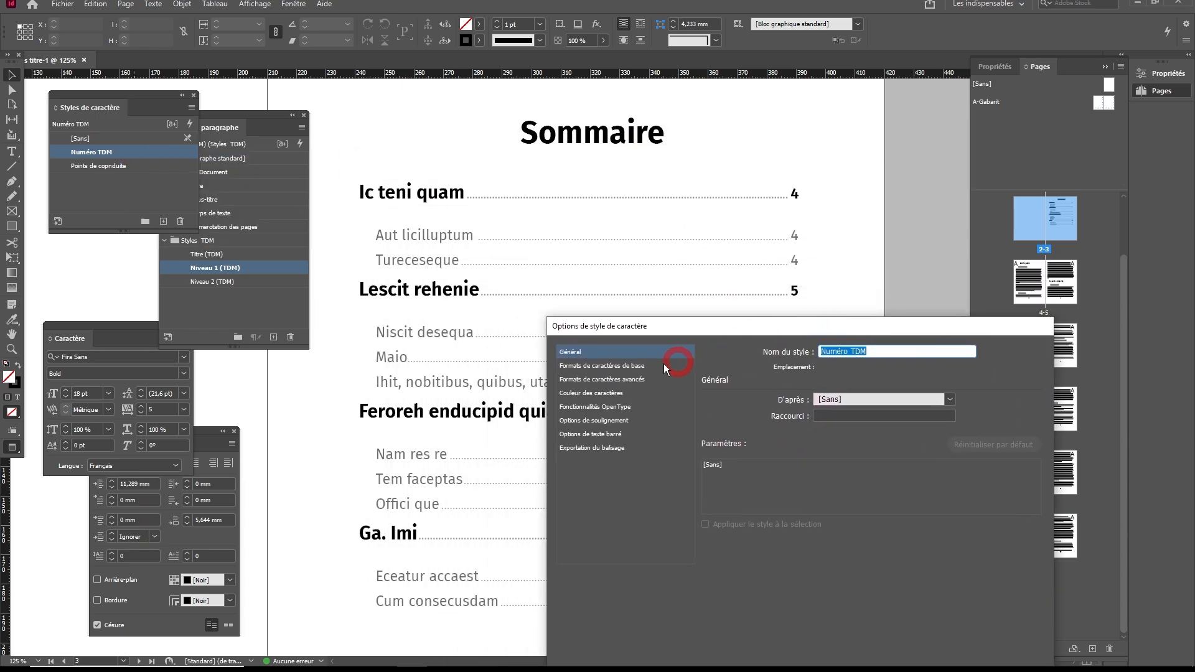
pyautogui.click(605, 366)
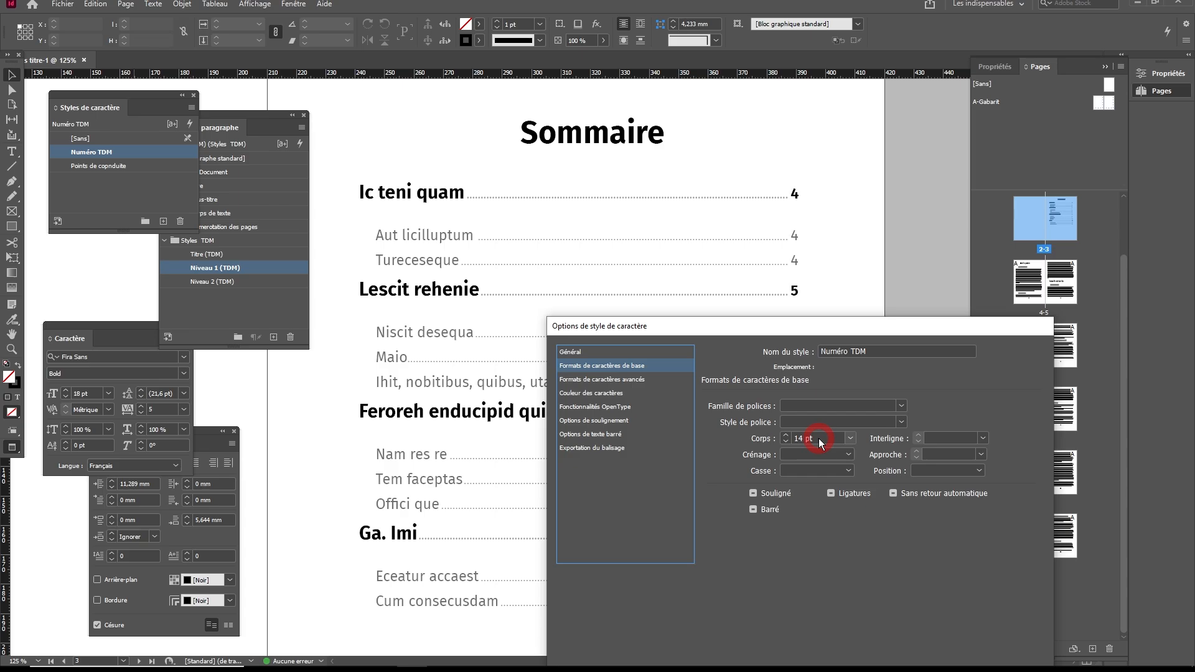
pyautogui.click(900, 422)
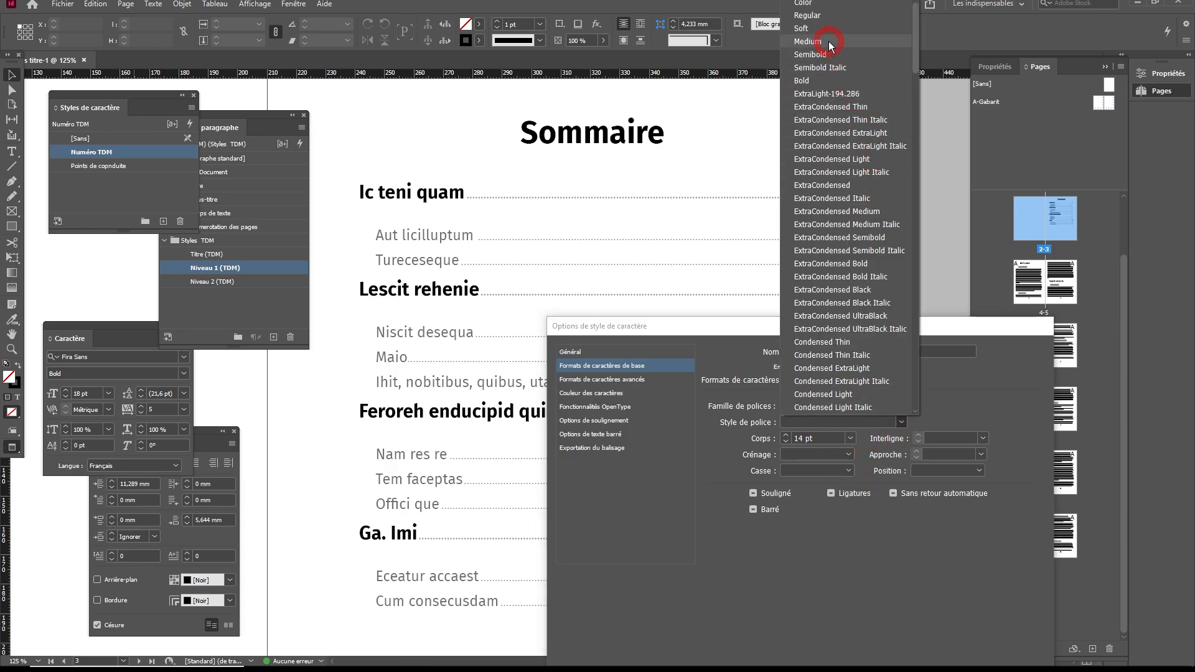
pyautogui.click(816, 15)
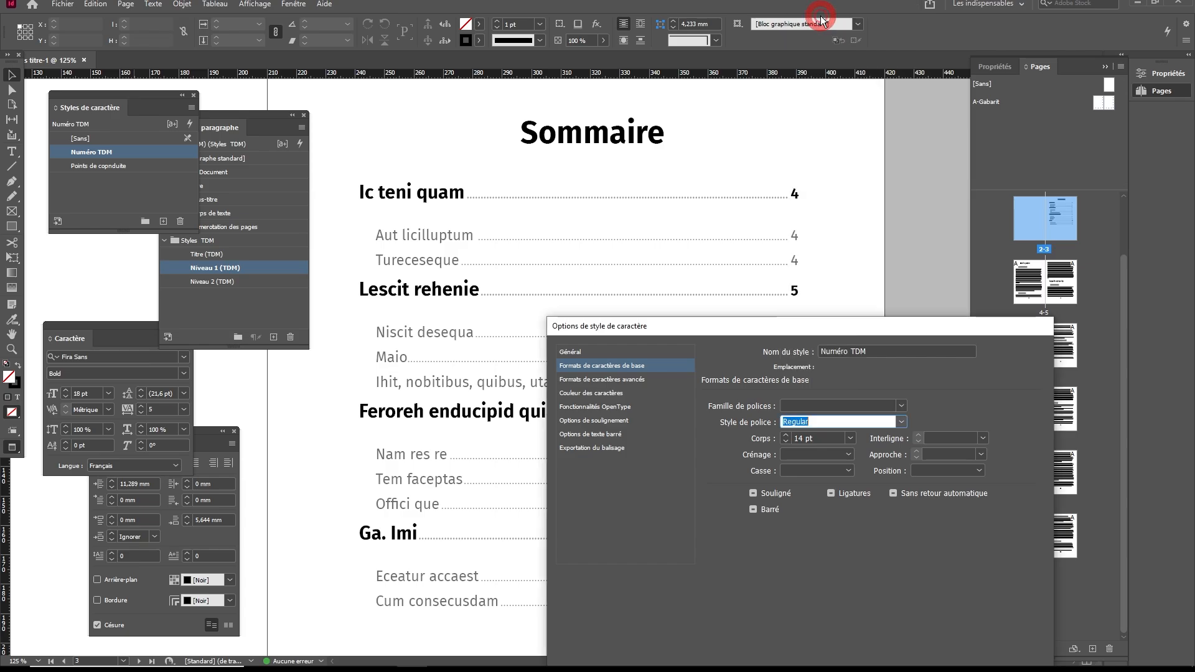
pyautogui.moveTo(771, 332); pyautogui.dragTo(423, 115)
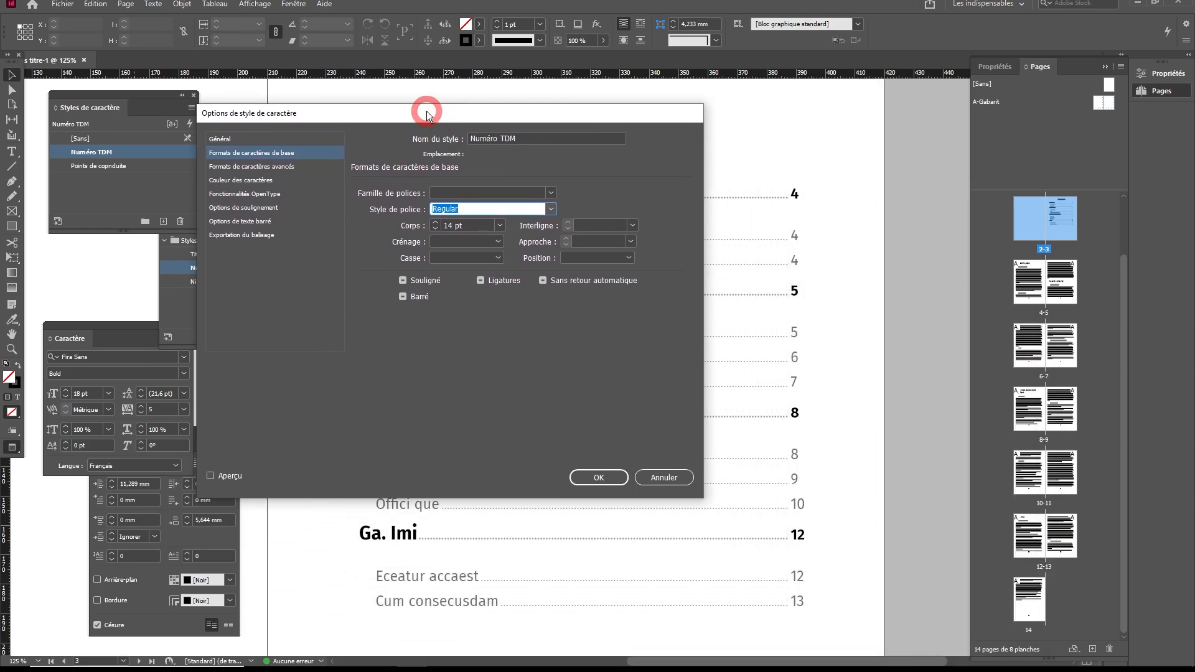
pyautogui.click(210, 476)
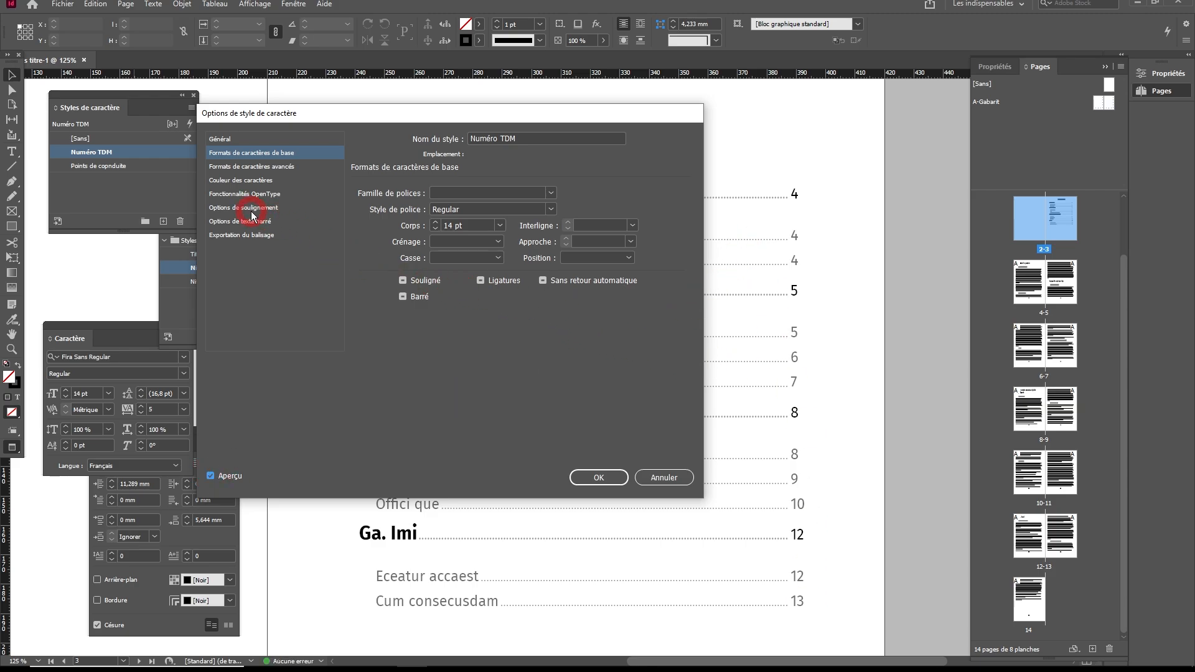
# Step: Set the character colour of the Numéro TDM style to [Noir] with a 100 % tint and save the style
pyautogui.click(235, 181)
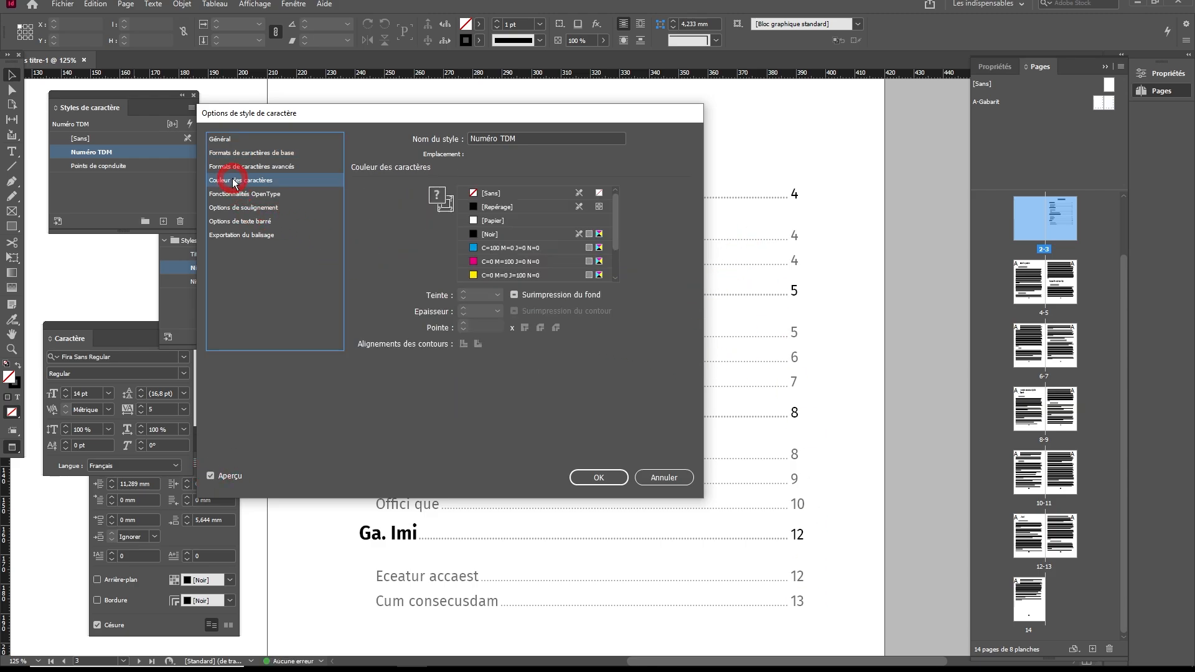
pyautogui.click(475, 235)
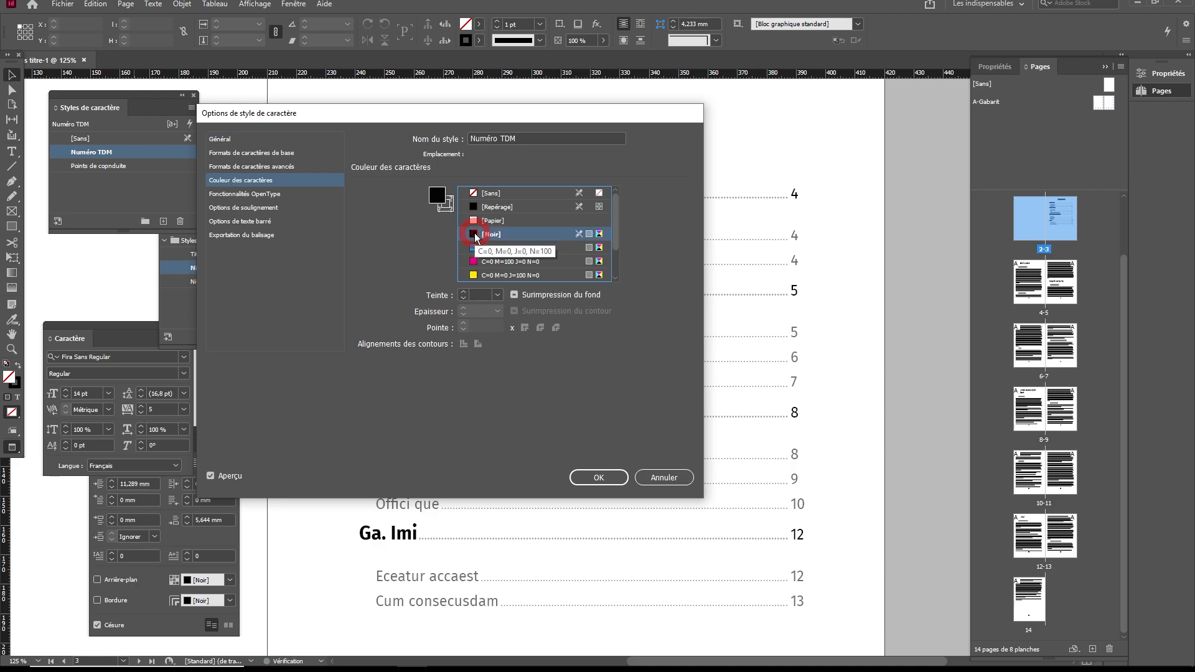
pyautogui.click(497, 295)
pyautogui.click(491, 438)
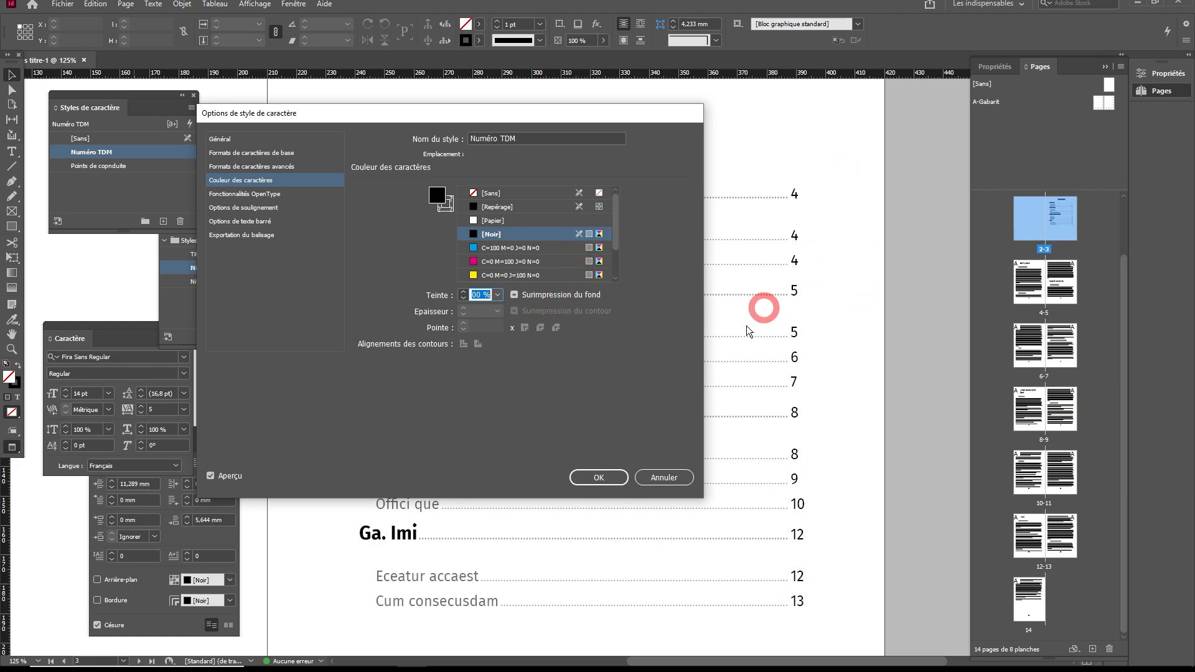
pyautogui.click(593, 475)
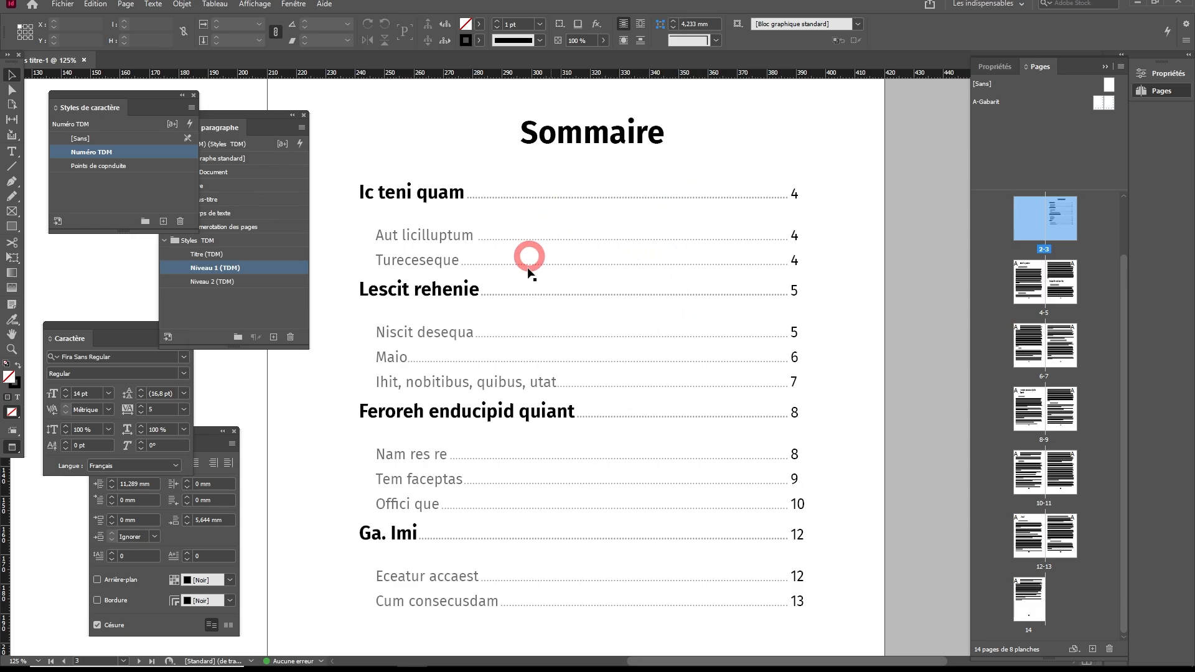
# Step: Edit the leader dots character style (Points de copnduite) and set its font style to Regular
pyautogui.rightClick(128, 166)
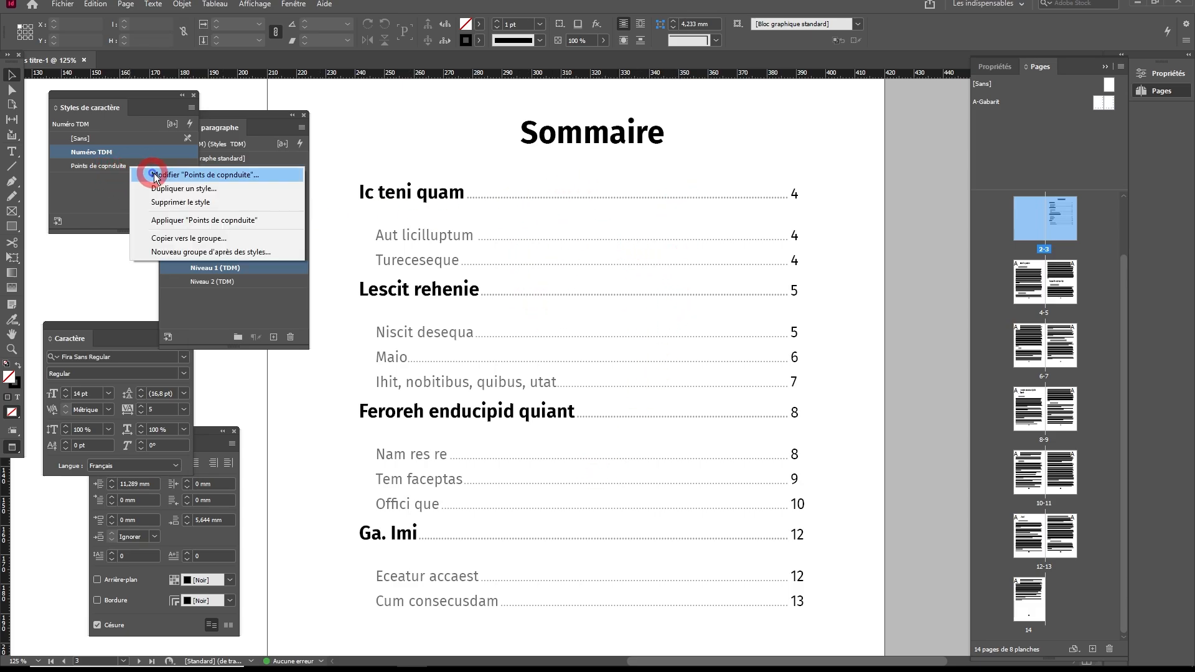
pyautogui.click(156, 175)
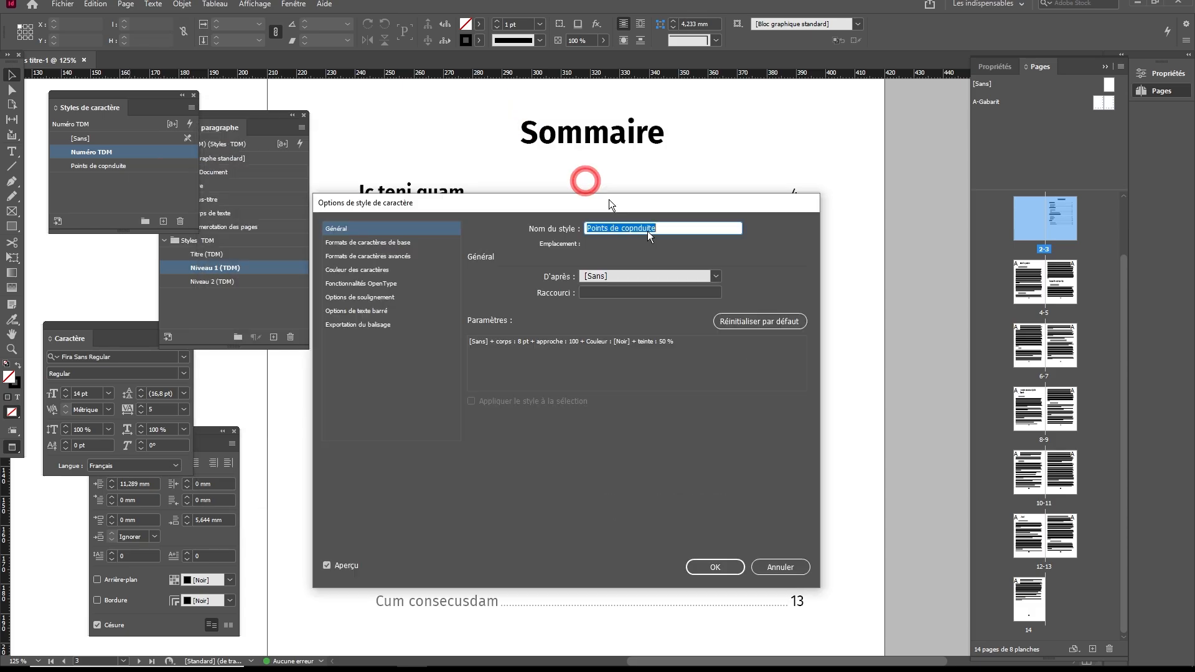
pyautogui.moveTo(608, 199); pyautogui.dragTo(827, 352)
pyautogui.click(585, 395)
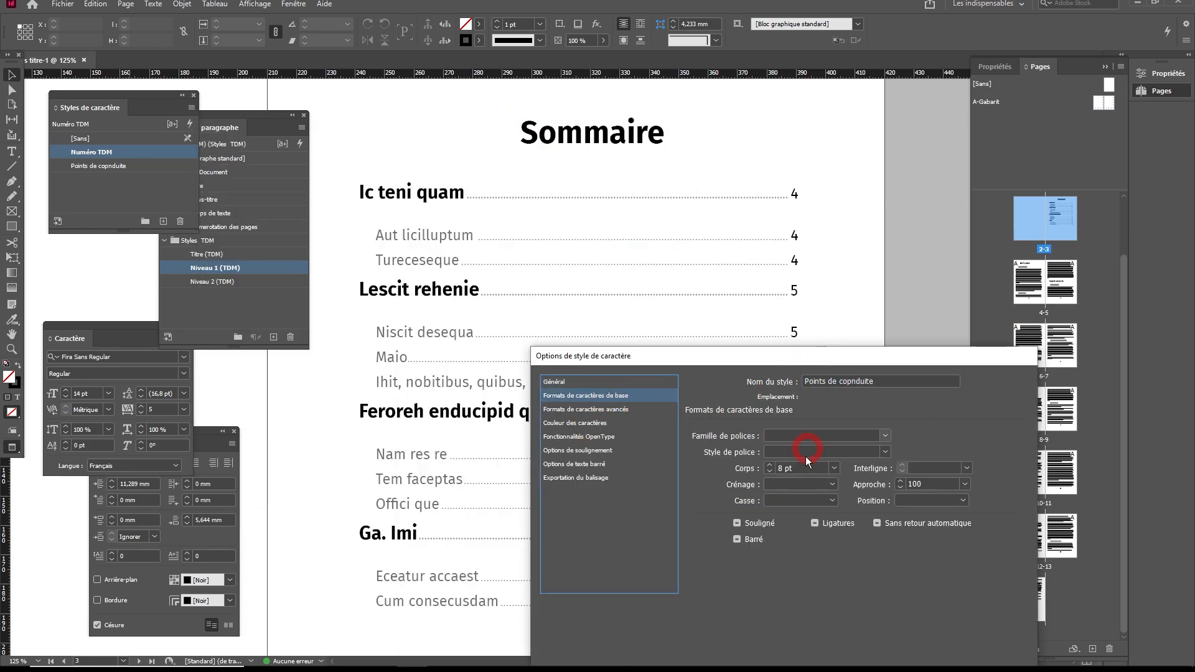
pyautogui.click(890, 450)
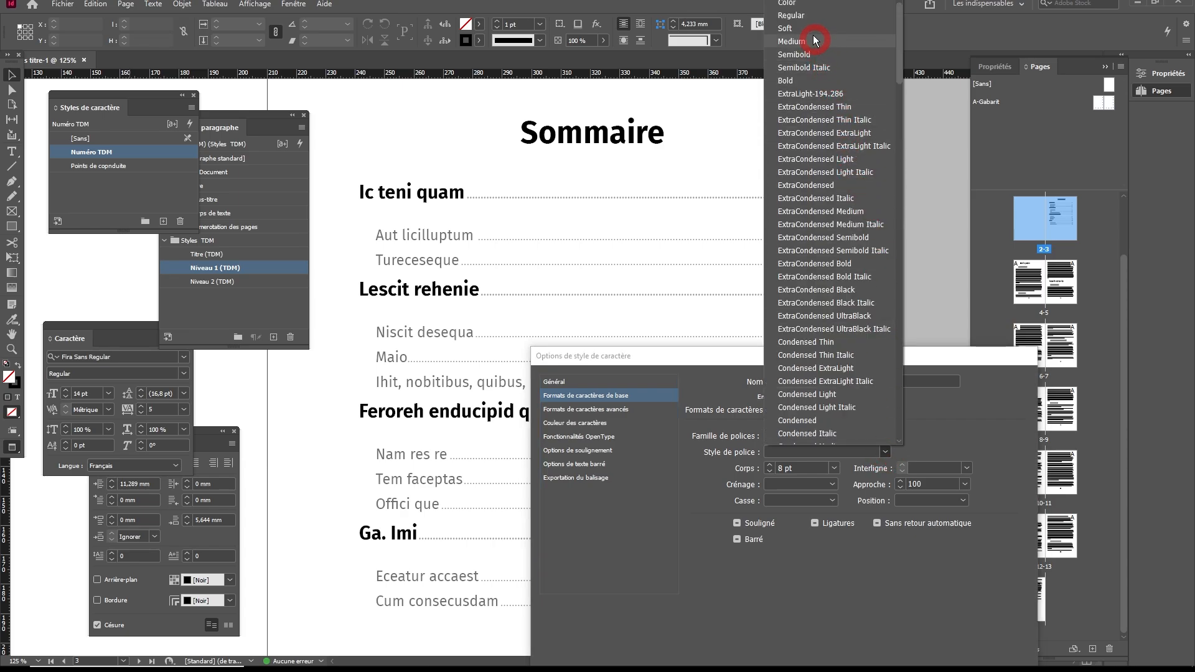
pyautogui.click(809, 15)
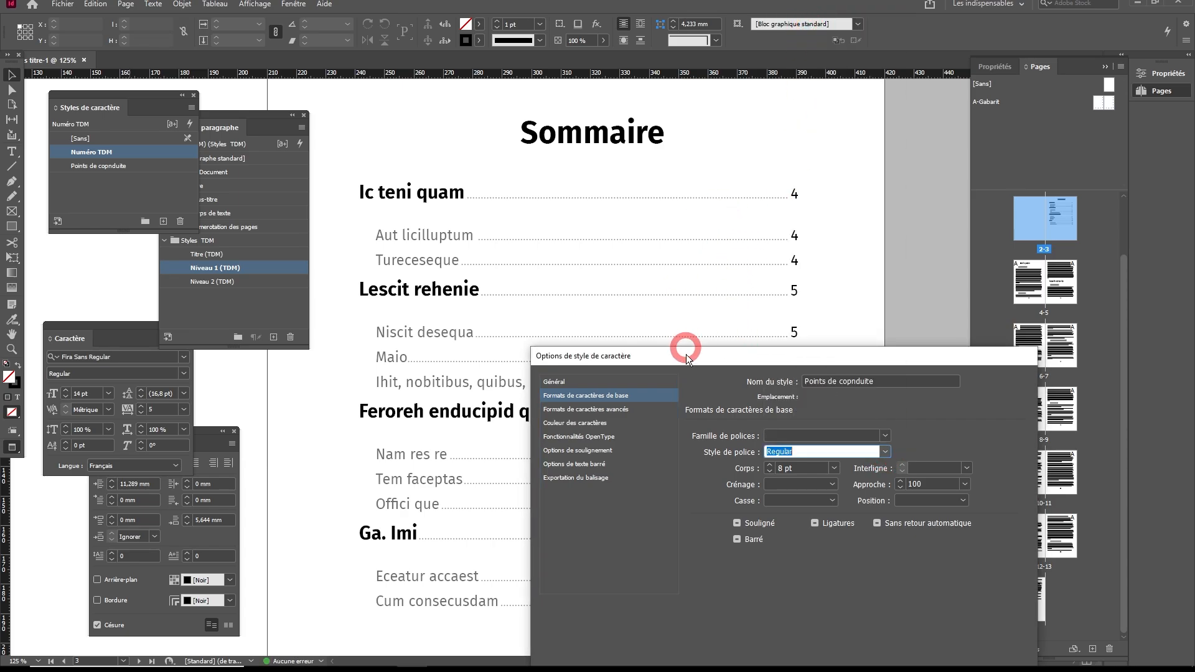
# Step: Increase the tracking of the leader dots character style and save it
pyautogui.click(902, 485)
pyautogui.click(902, 482)
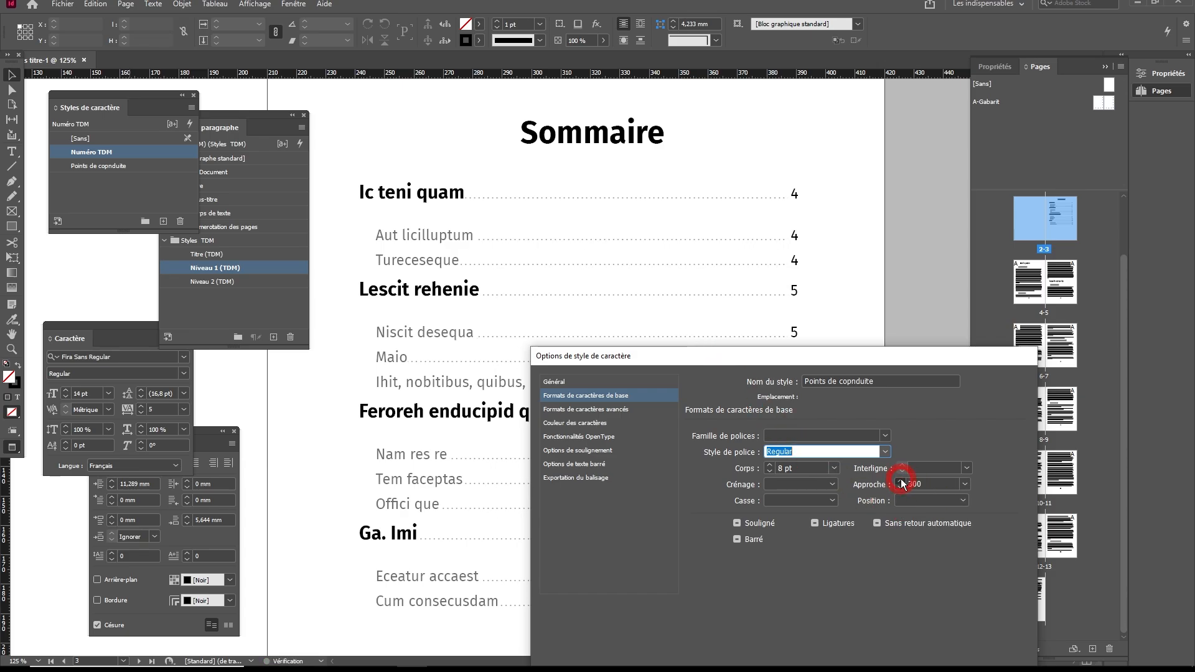
pyautogui.click(902, 483)
pyautogui.moveTo(853, 360); pyautogui.dragTo(804, 146)
pyautogui.click(888, 505)
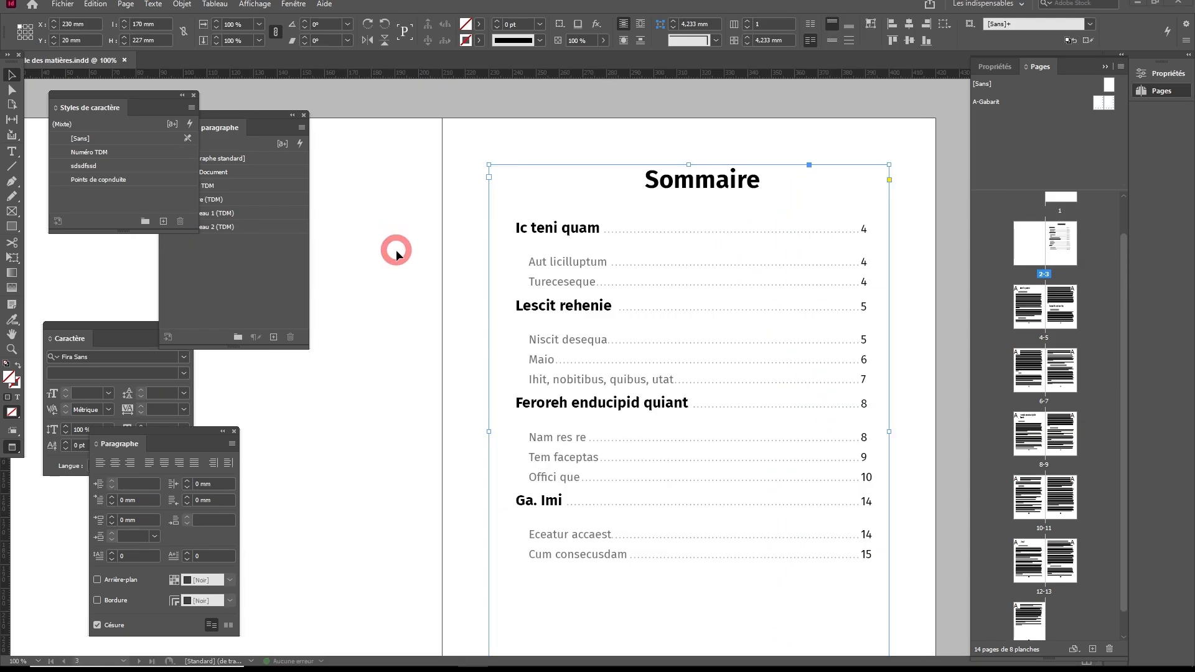
# Step: In the table of contents settings, insert an em space (^m) before the tab between entry and number for the Sous-titre style
pyautogui.click(405, 246)
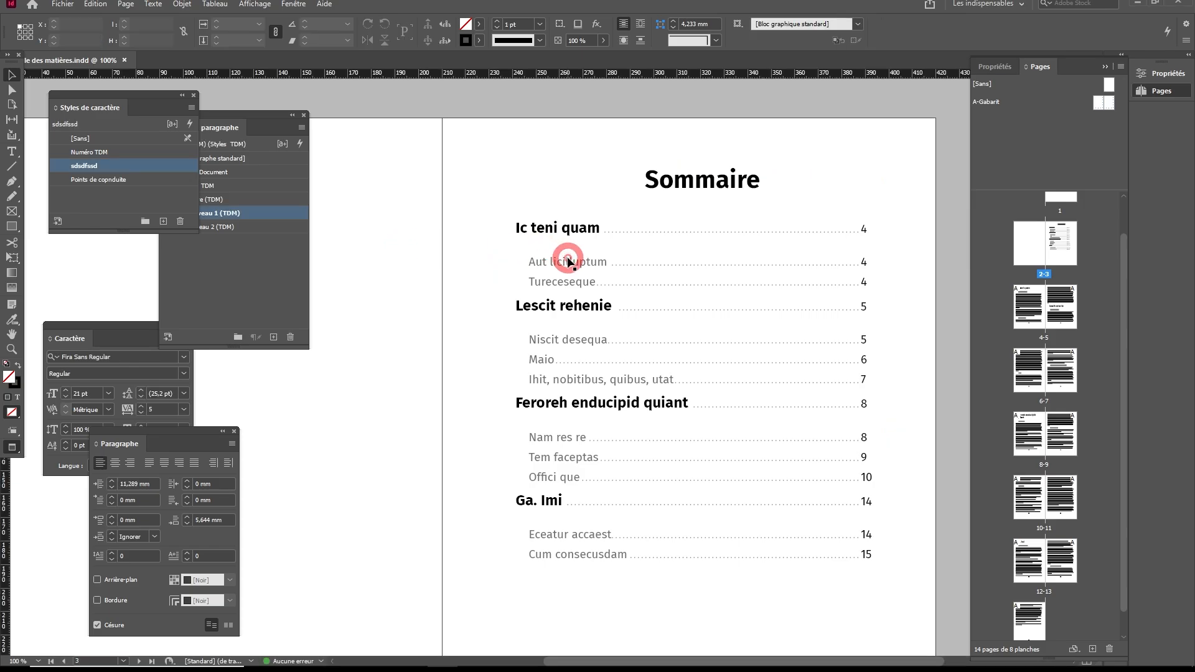
pyautogui.click(130, 5)
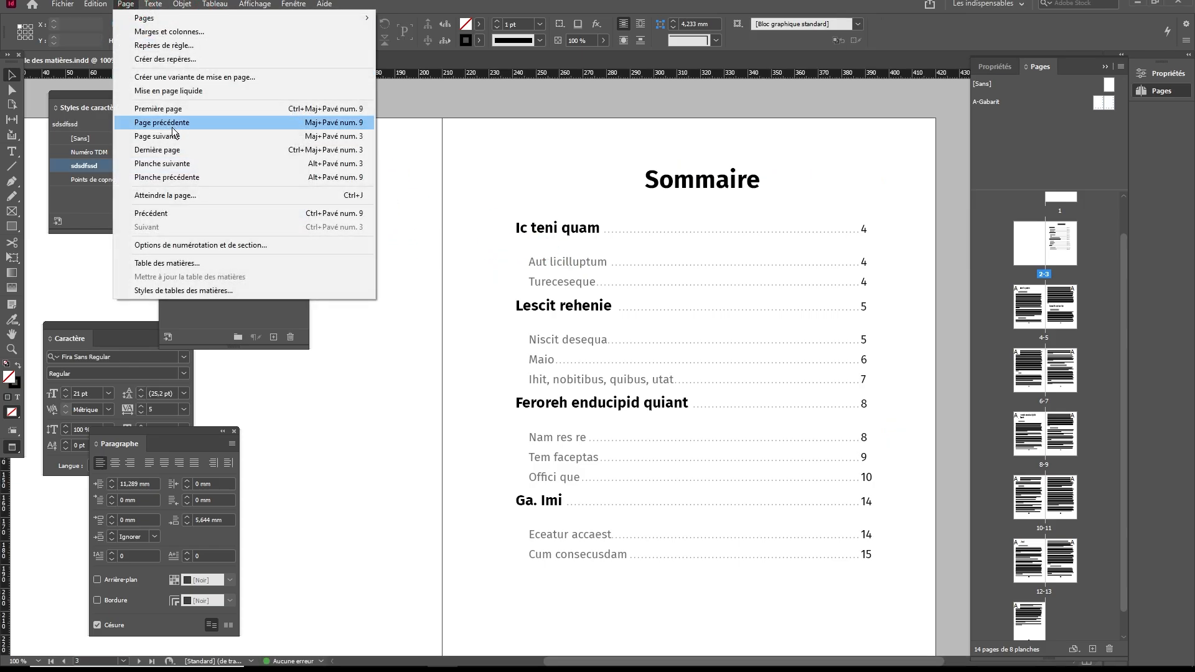
pyautogui.click(193, 268)
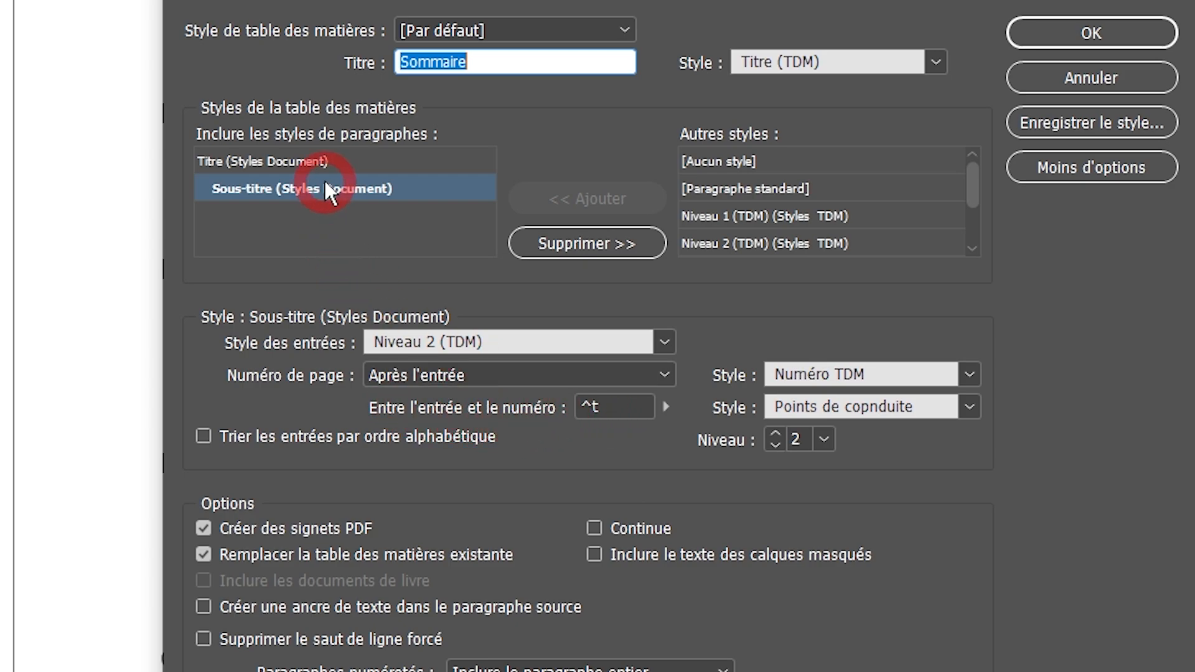
pyautogui.click(584, 406)
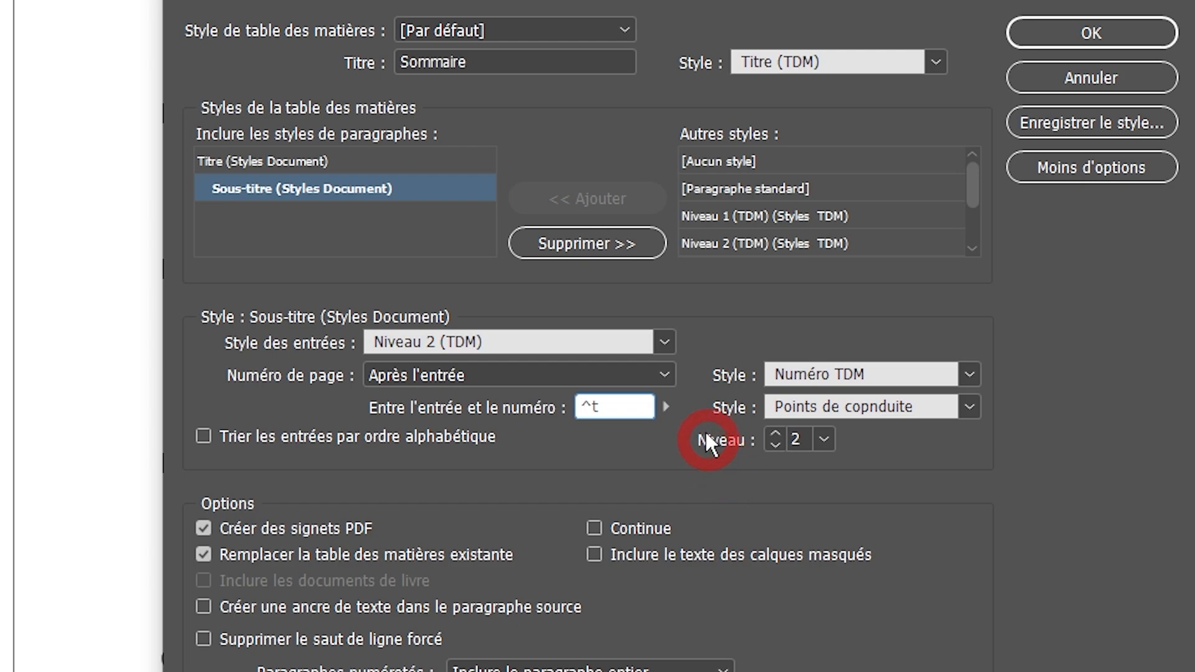
pyautogui.click(664, 406)
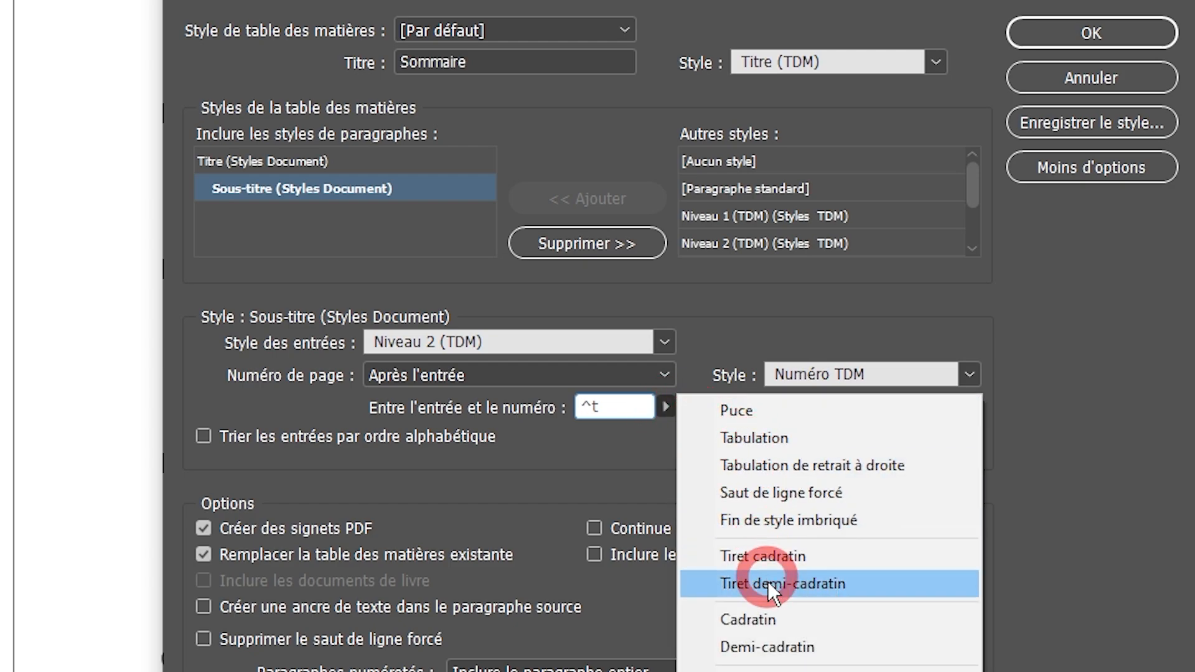
pyautogui.click(768, 583)
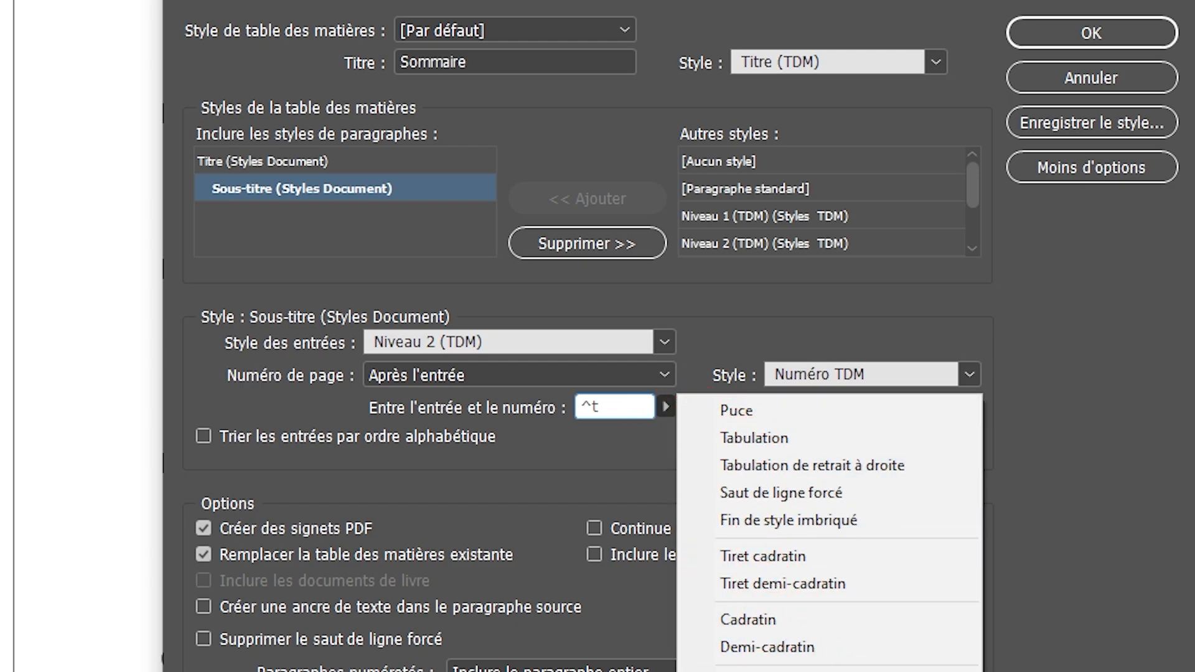
pyautogui.click(788, 621)
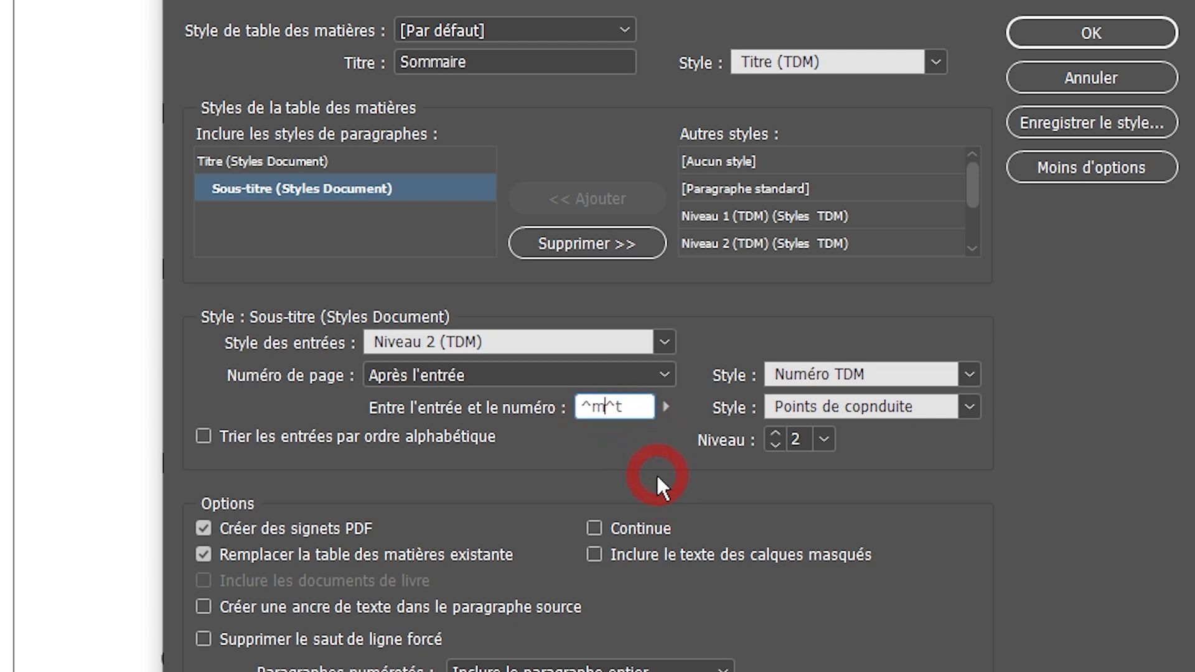
# Step: Append an en space, the word "Page" and another en space after the tab in the Sous-titre separator
pyautogui.click(631, 405)
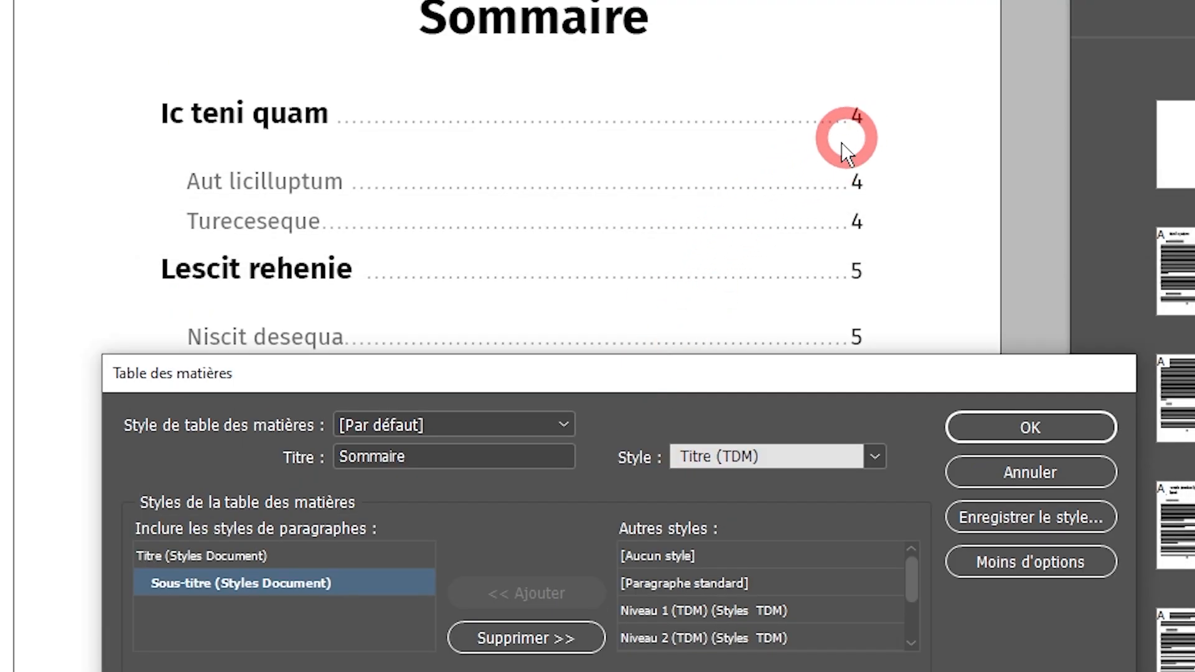
pyautogui.moveTo(783, 388); pyautogui.dragTo(726, 0)
pyautogui.moveTo(551, 380); pyautogui.dragTo(667, 622)
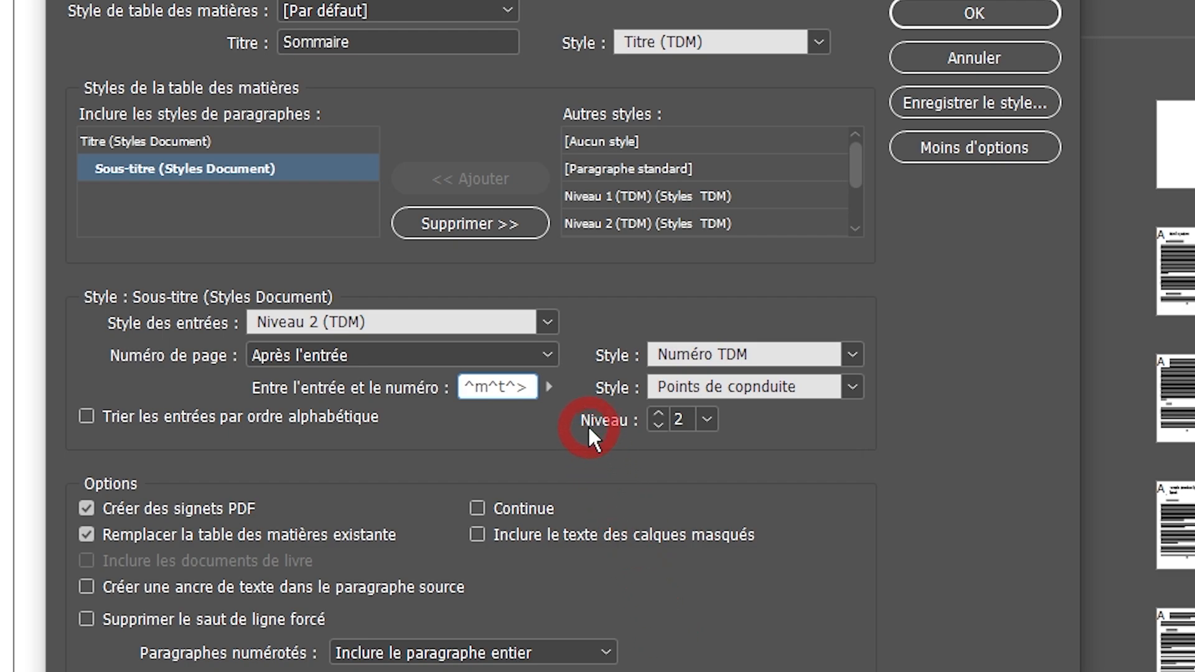
pyautogui.write('Page')
pyautogui.click(548, 386)
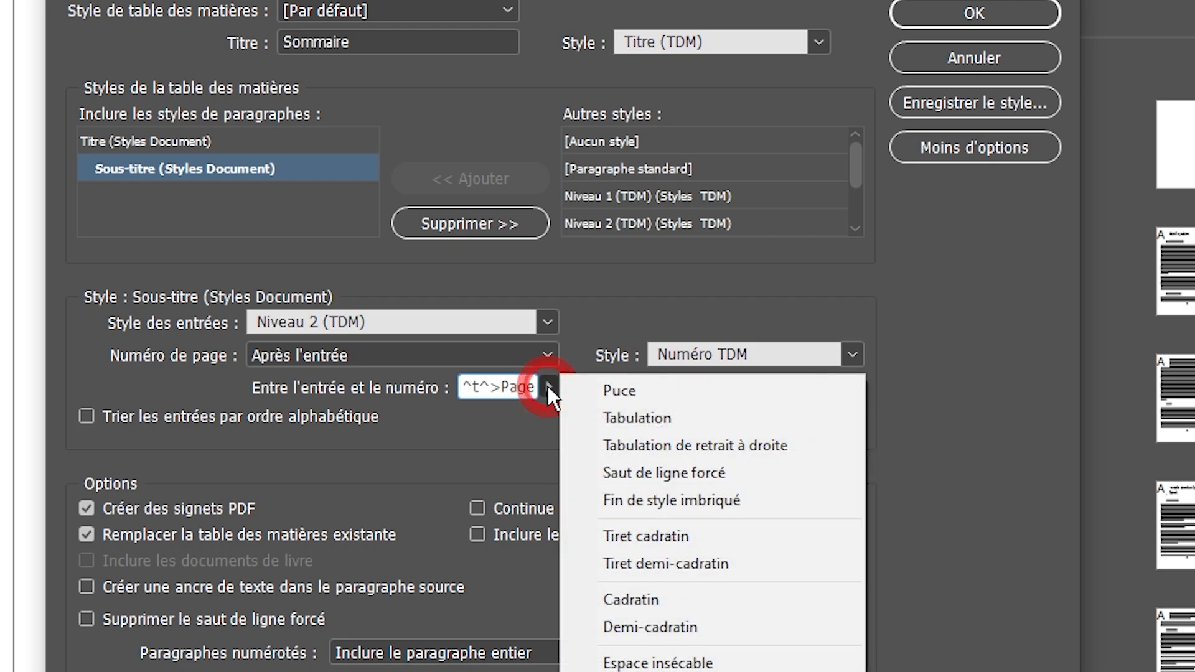
pyautogui.click(673, 625)
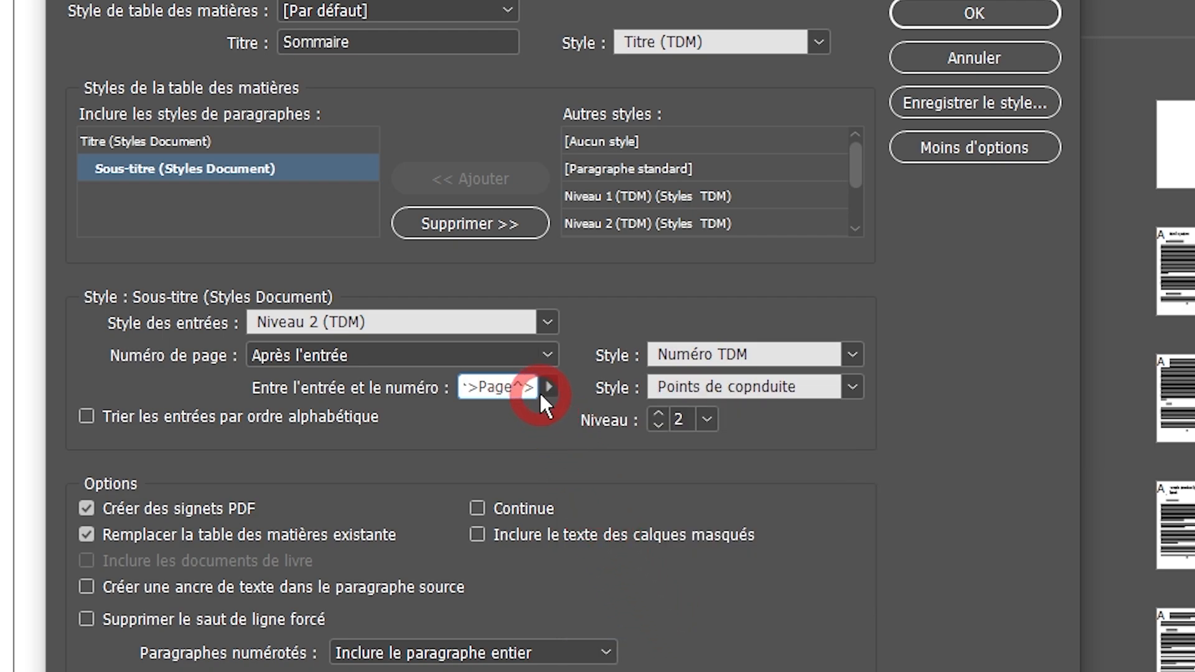
# Step: Copy the Sous-titre separator into the Titre style's space between entry and number, and update the table of contents
pyautogui.moveTo(534, 387); pyautogui.dragTo(484, 411)
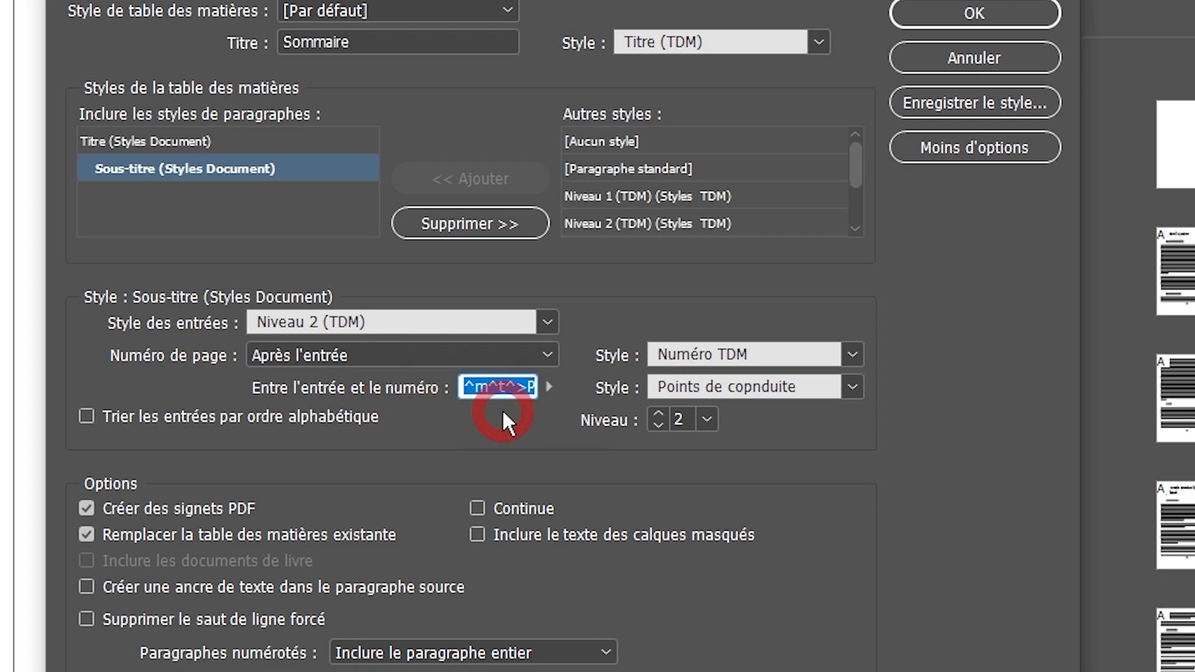
pyautogui.click(158, 141)
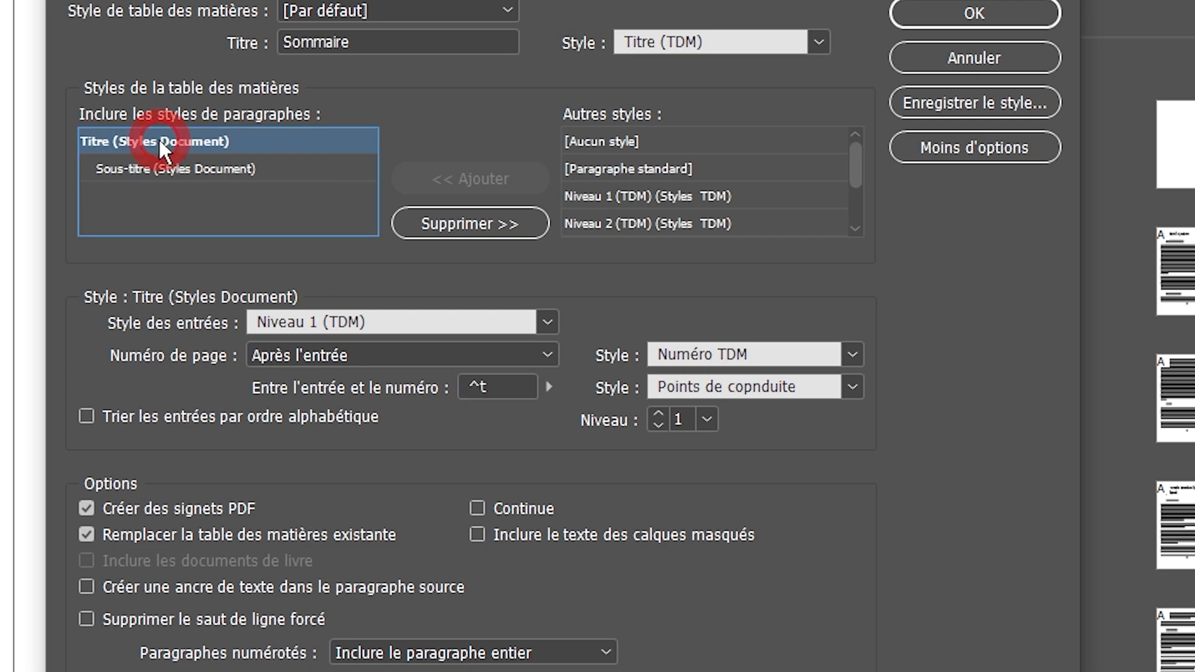
pyautogui.moveTo(491, 382); pyautogui.dragTo(429, 398)
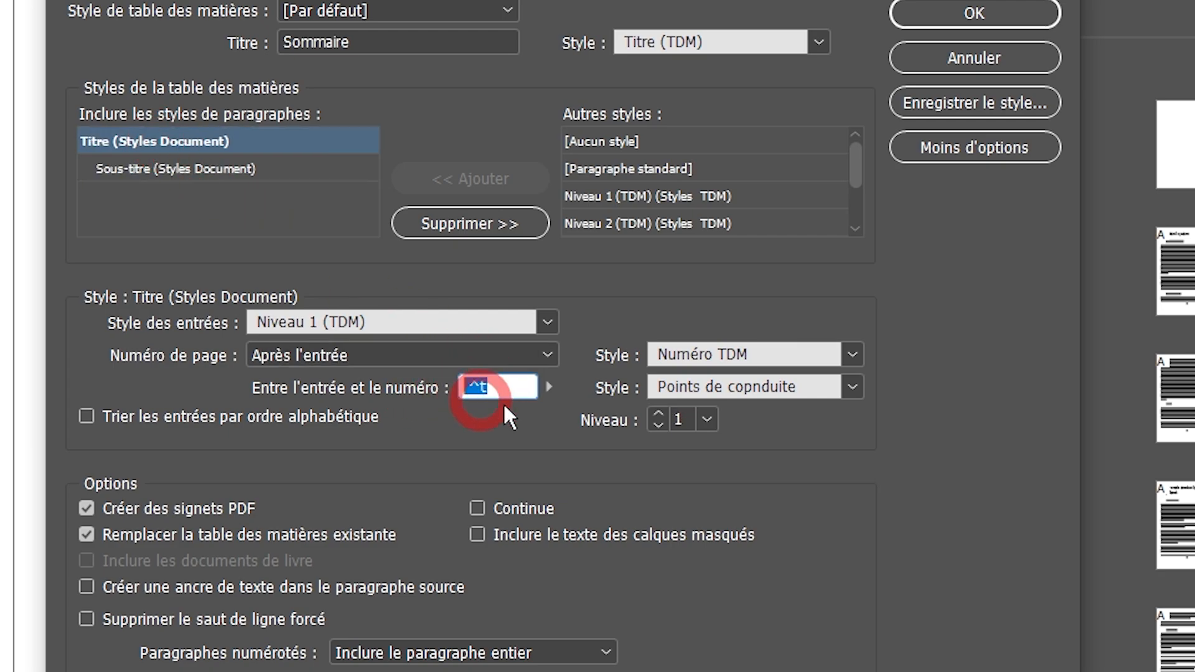
pyautogui.hotkey('ctrl', 'v')
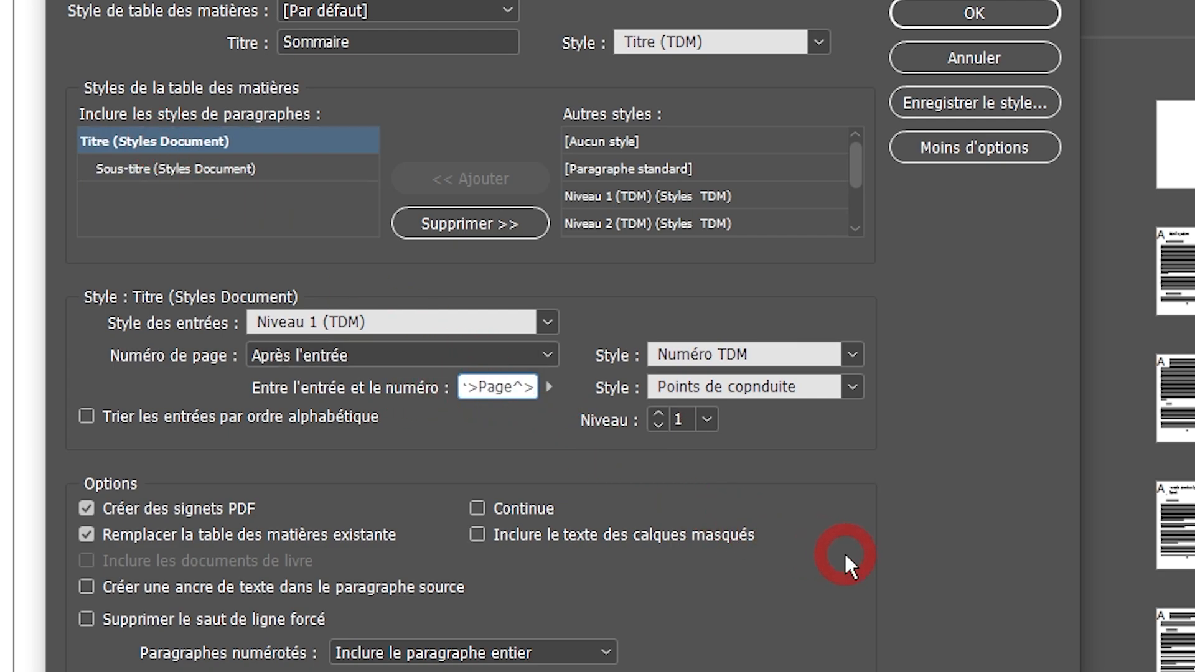
pyautogui.click(959, 24)
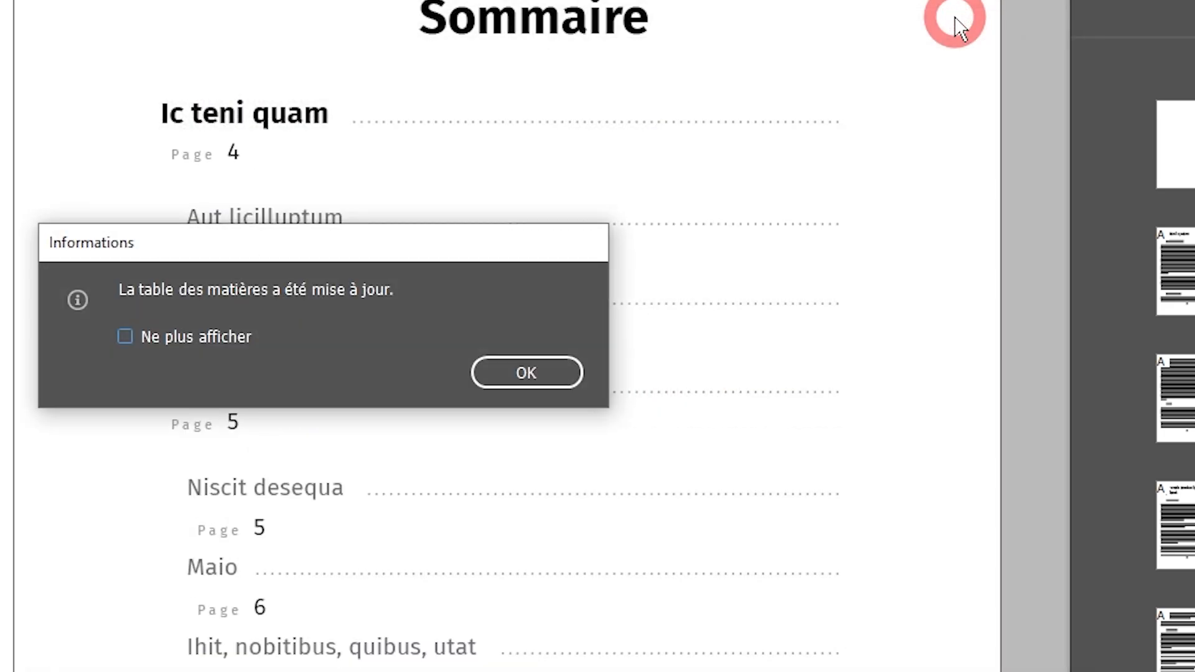
# Step: Widen the table of contents text frame to about 186 mm so each page number fits on its entry's line
pyautogui.click(522, 374)
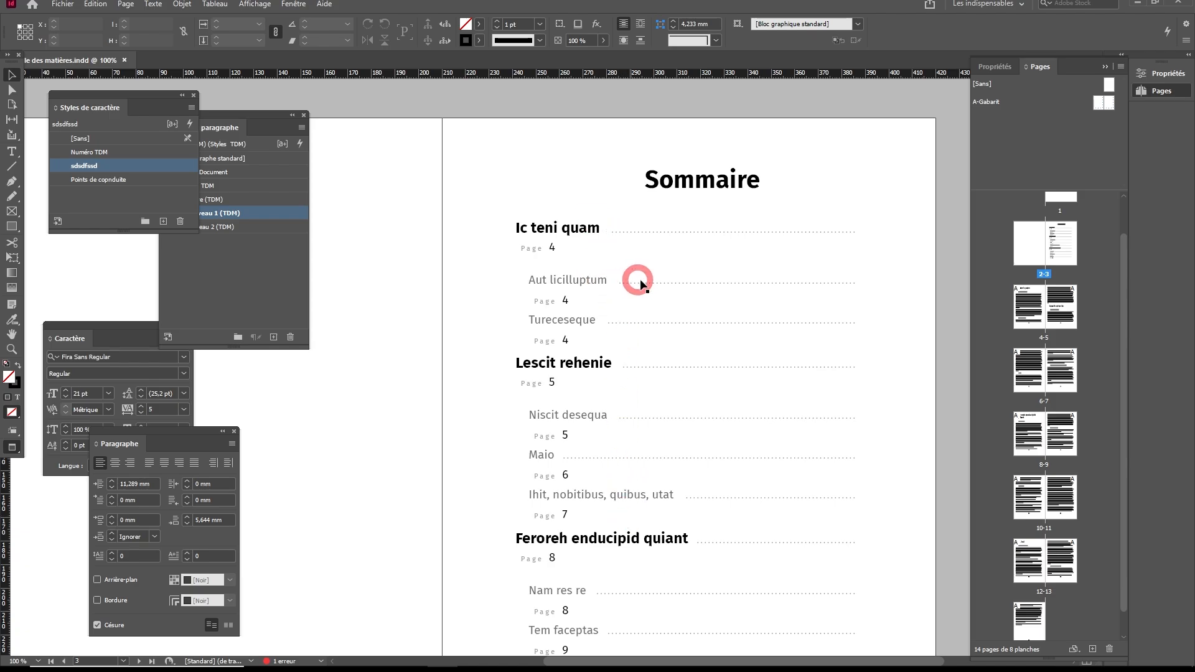
pyautogui.scroll(-3, 716, 395)
pyautogui.scroll(2, 707, 388)
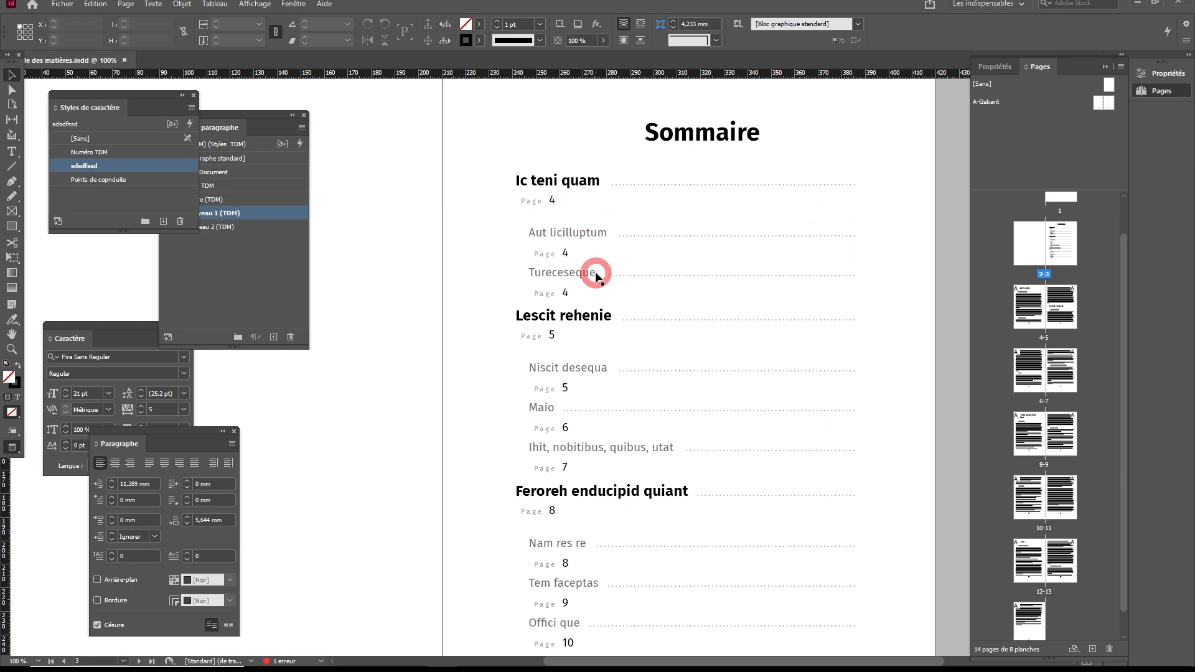
pyautogui.click(558, 278)
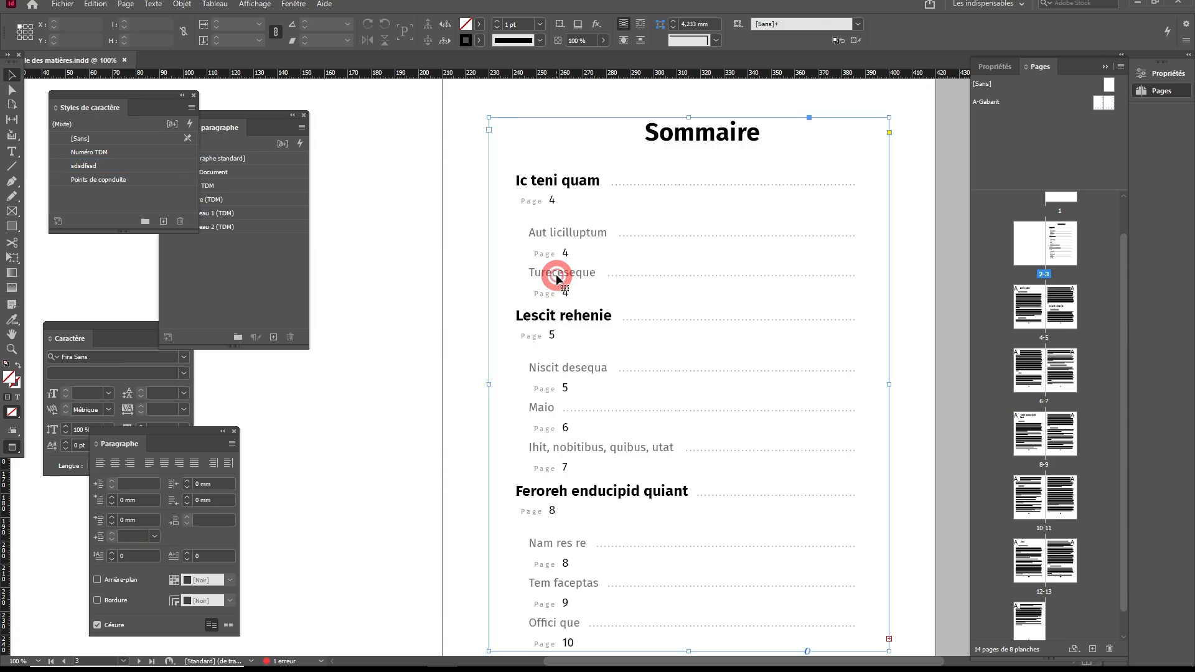
pyautogui.moveTo(895, 381); pyautogui.dragTo(927, 382)
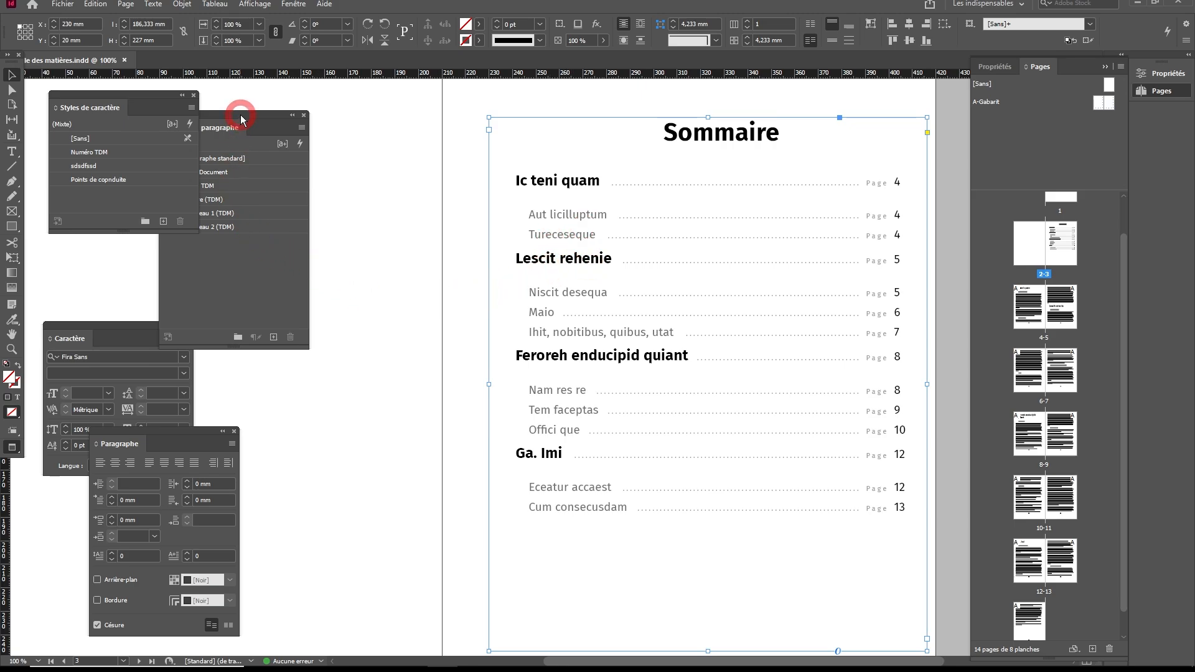
# Step: Move the paragraph styles panel clear of the character styles and delete the unused character style sdsdfssd
pyautogui.moveTo(240, 117); pyautogui.dragTo(320, 118)
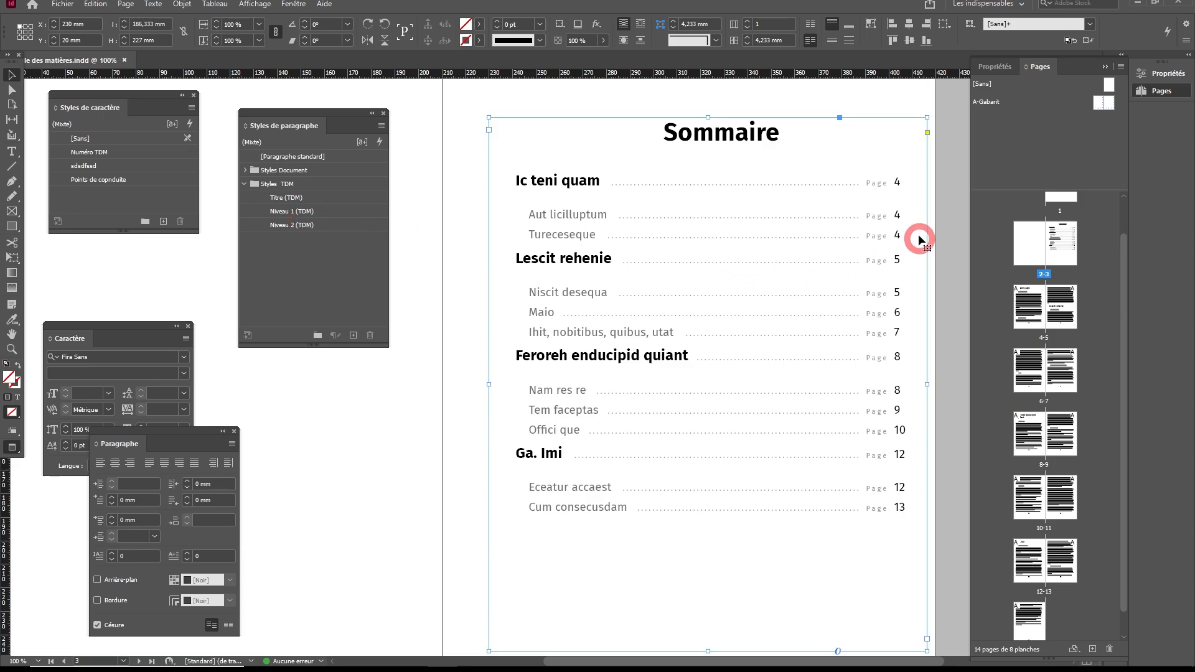
pyautogui.scroll(3, 919, 240)
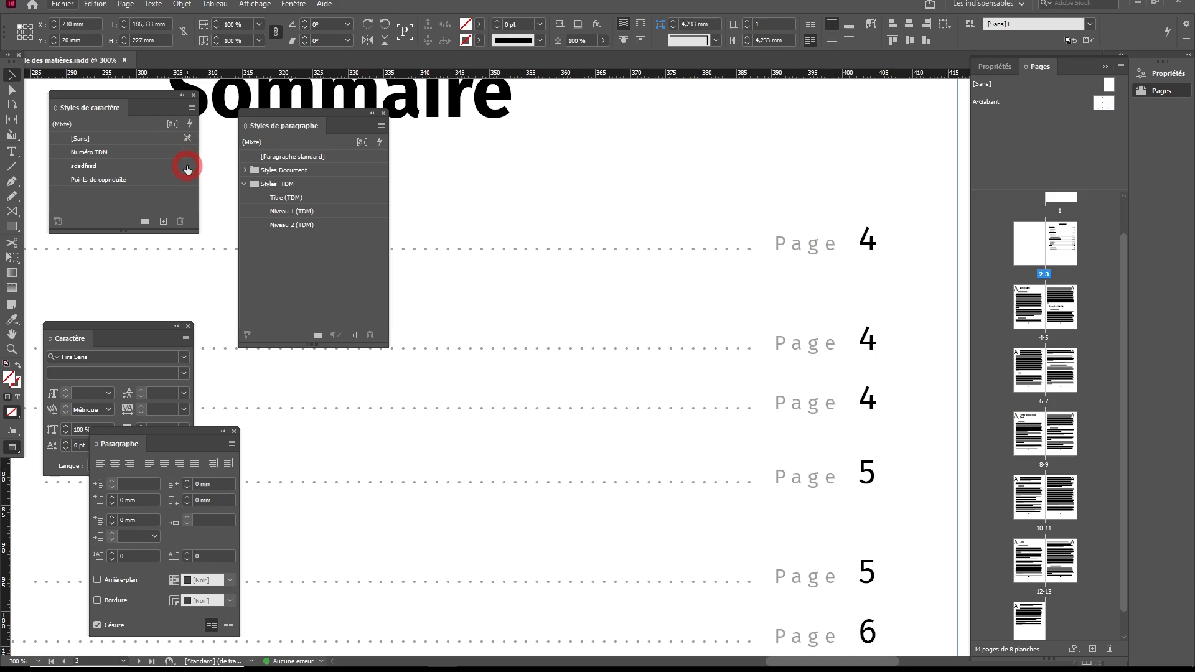
pyautogui.click(121, 165)
pyautogui.click(180, 221)
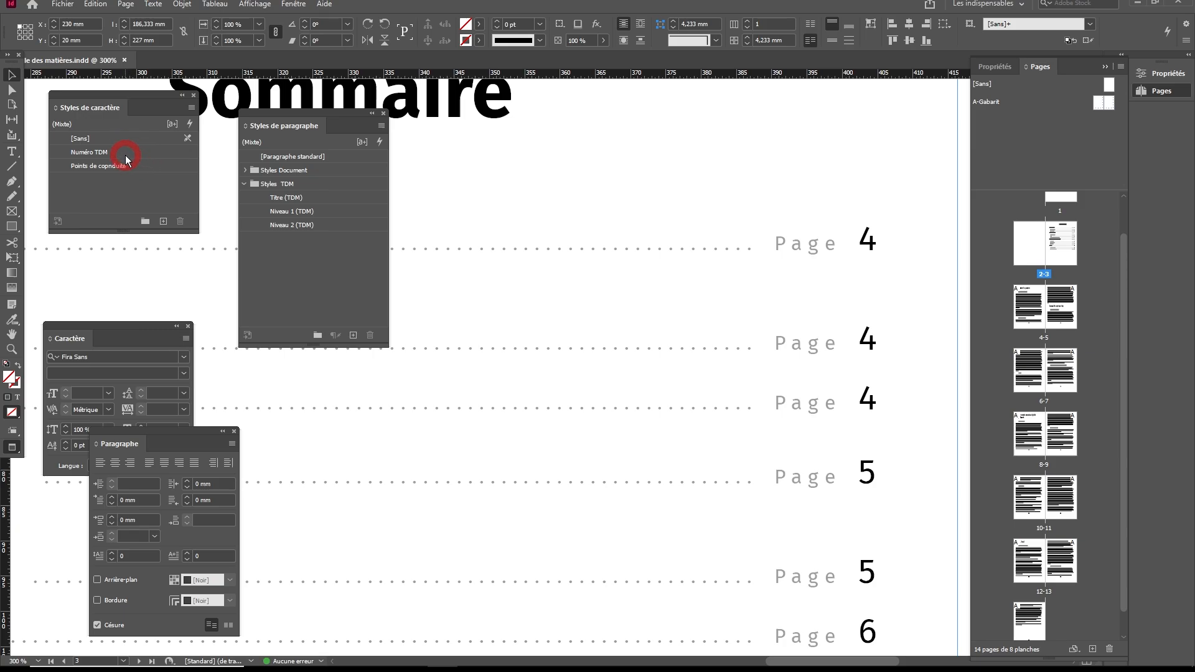
# Step: Edit the Numéro TDM character style and set its font size to 8 pt
pyautogui.rightClick(127, 159)
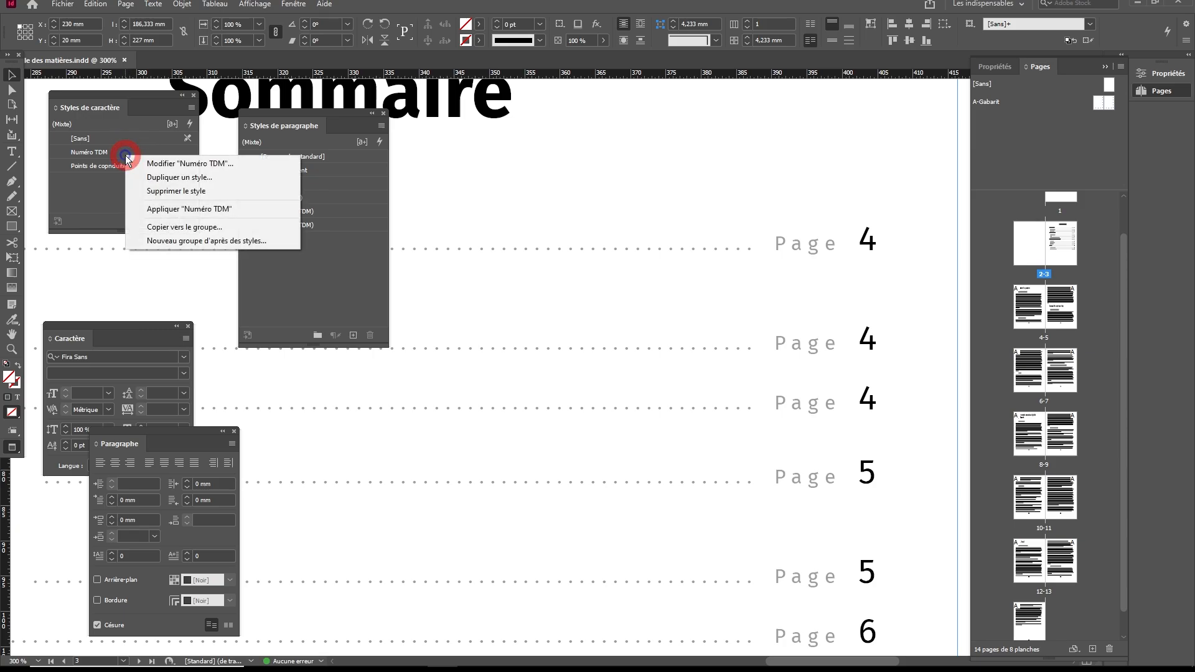
pyautogui.click(167, 166)
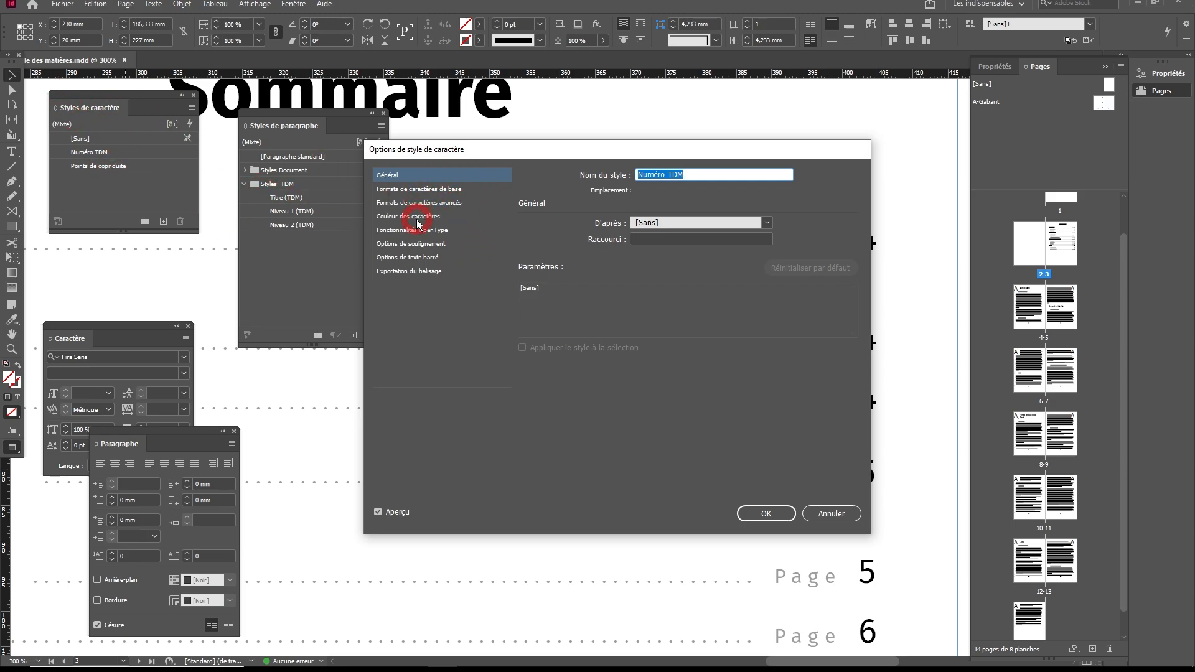
pyautogui.click(403, 189)
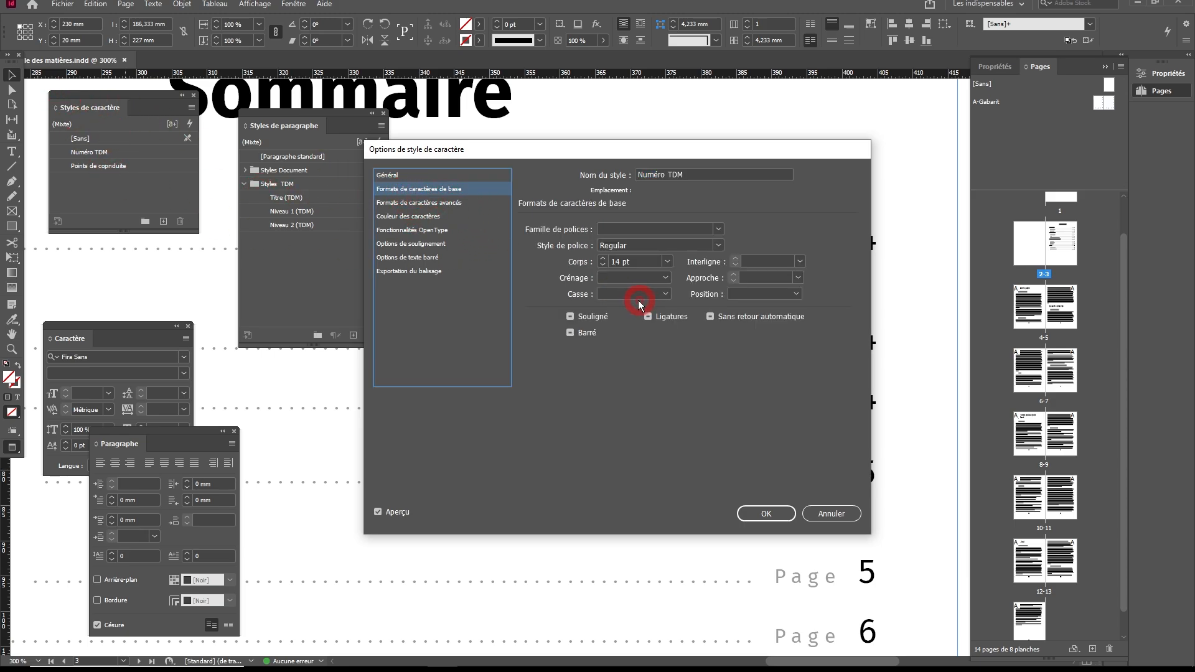
pyautogui.click(602, 265)
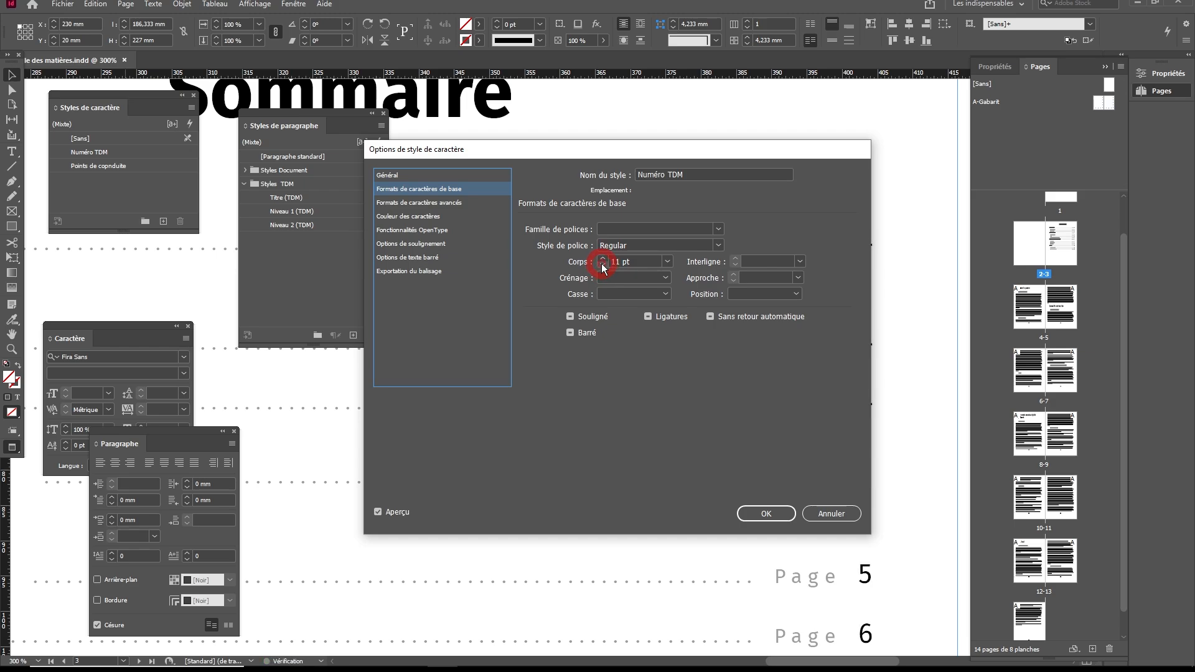
pyautogui.click(603, 266)
pyautogui.click(602, 265)
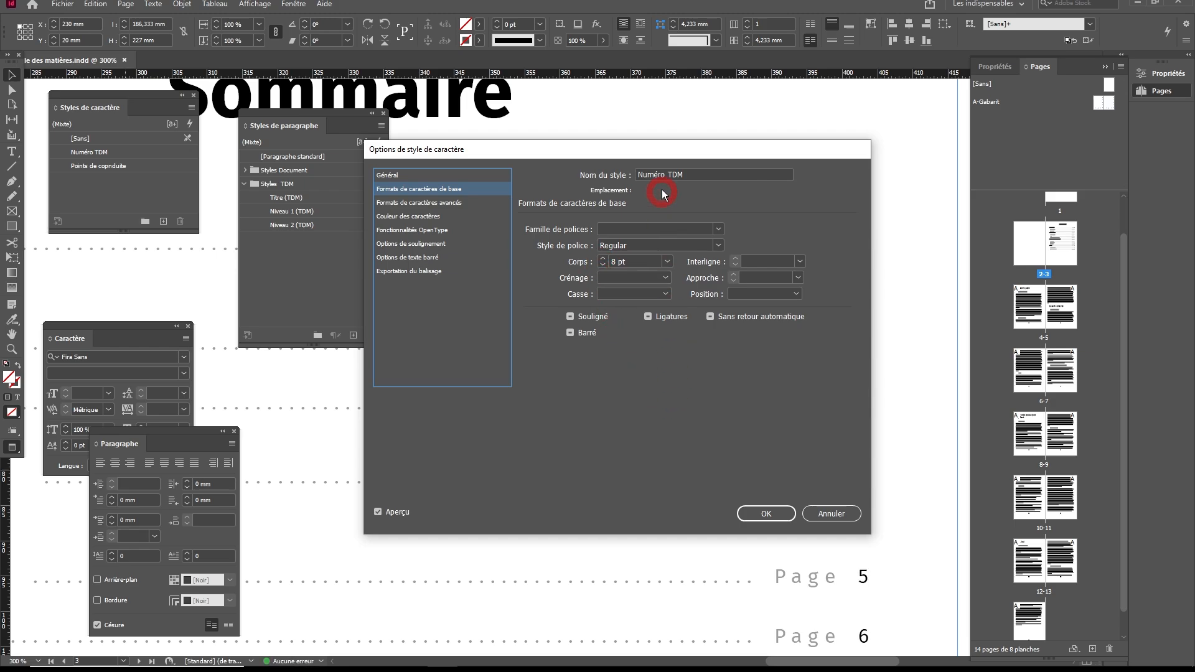
pyautogui.moveTo(650, 154); pyautogui.dragTo(389, 281)
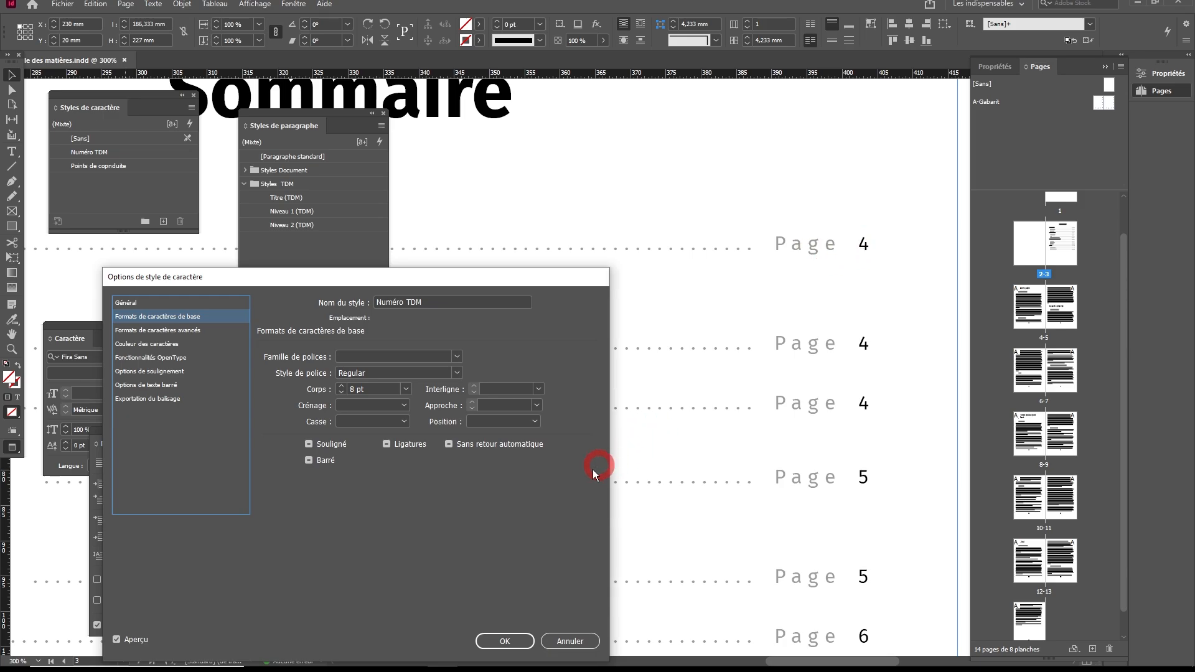
pyautogui.click(505, 641)
# Step: Insert two blank pages using the A-Gabarit master directly after page 7
pyautogui.hotkey('ctrl', '-')
pyautogui.hotkey('ctrl', '-')
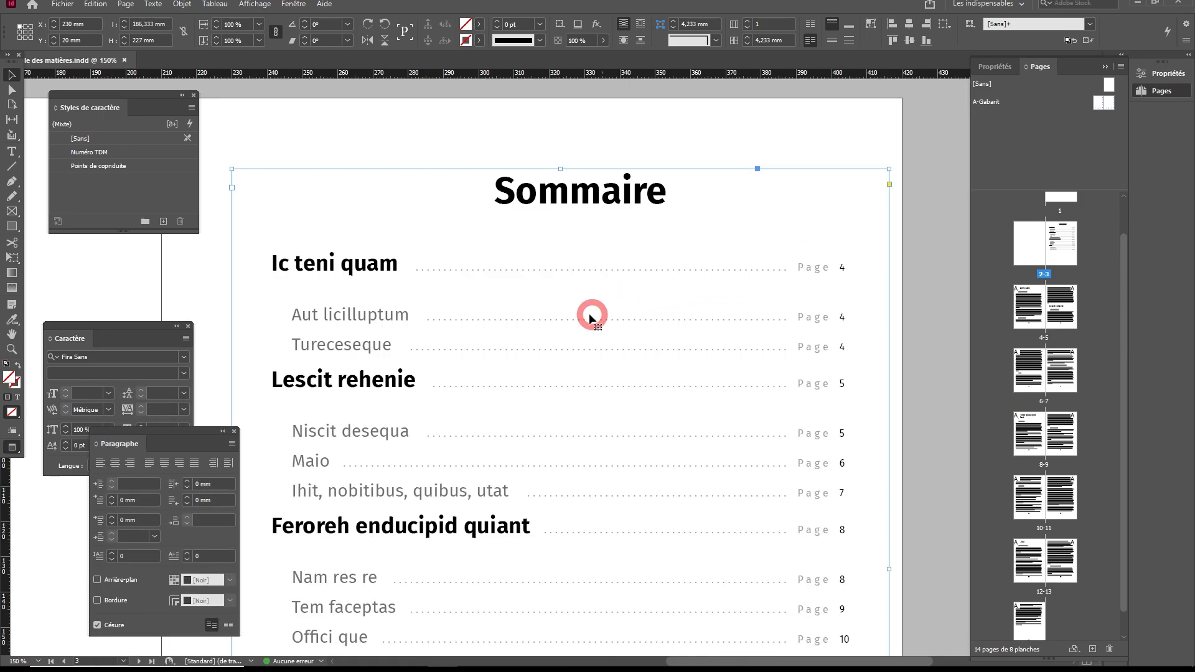
pyautogui.hotkey('ctrl', '-')
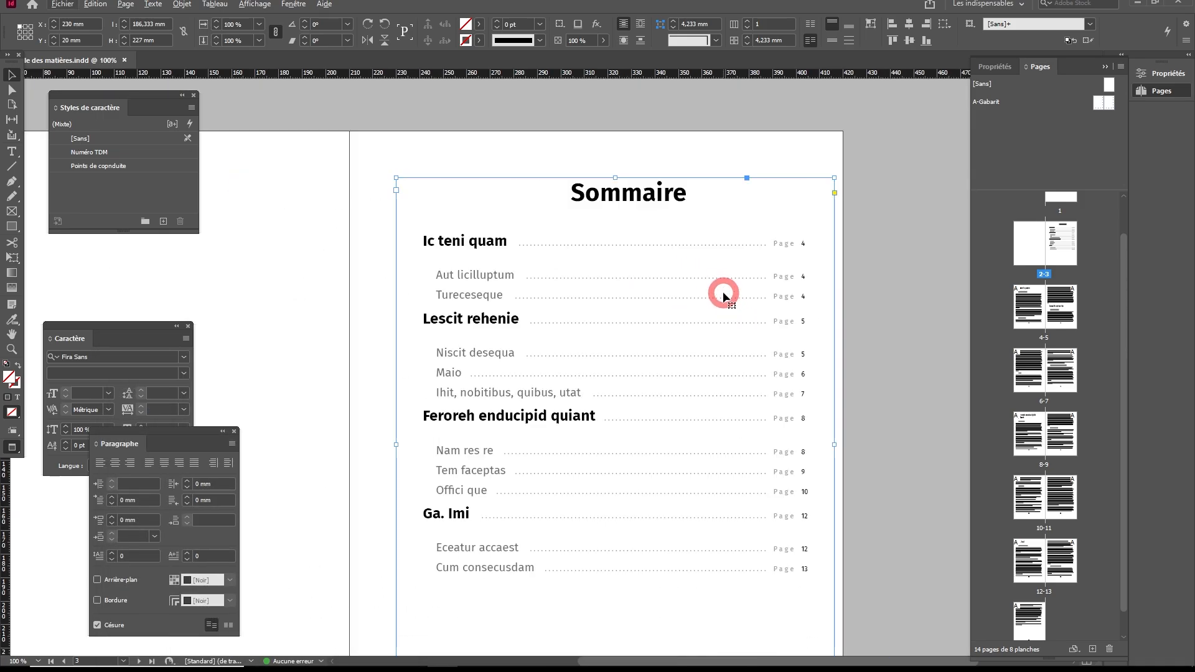
pyautogui.scroll(-2, 711, 282)
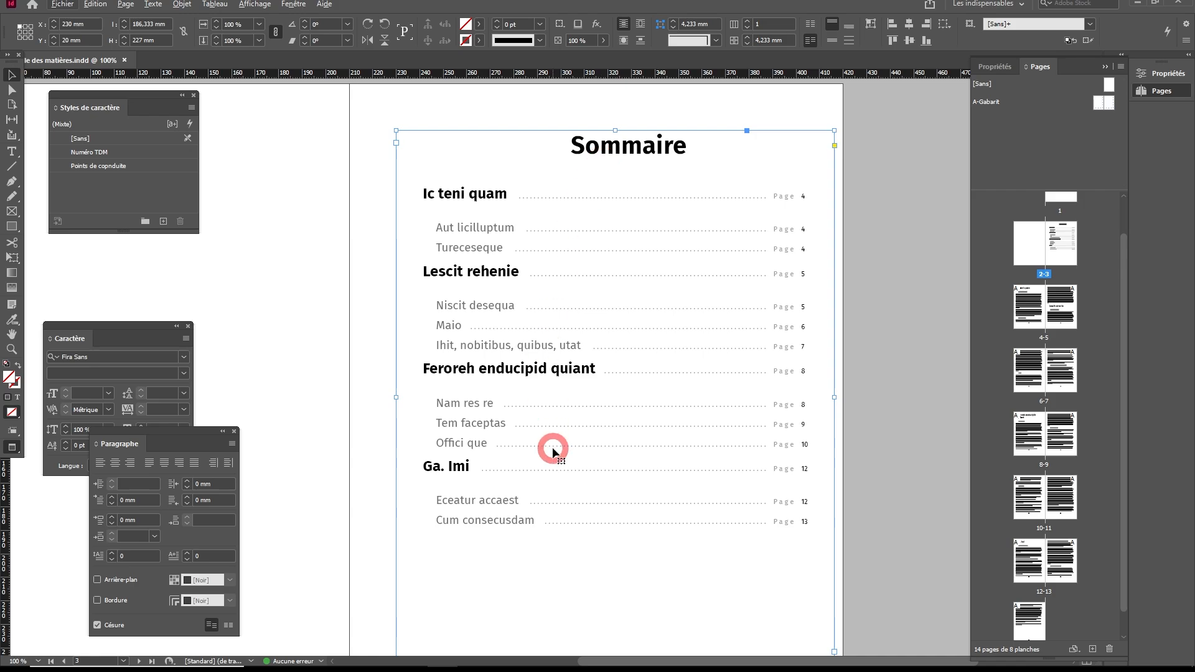
pyautogui.moveTo(1110, 381); pyautogui.dragTo(1069, 387)
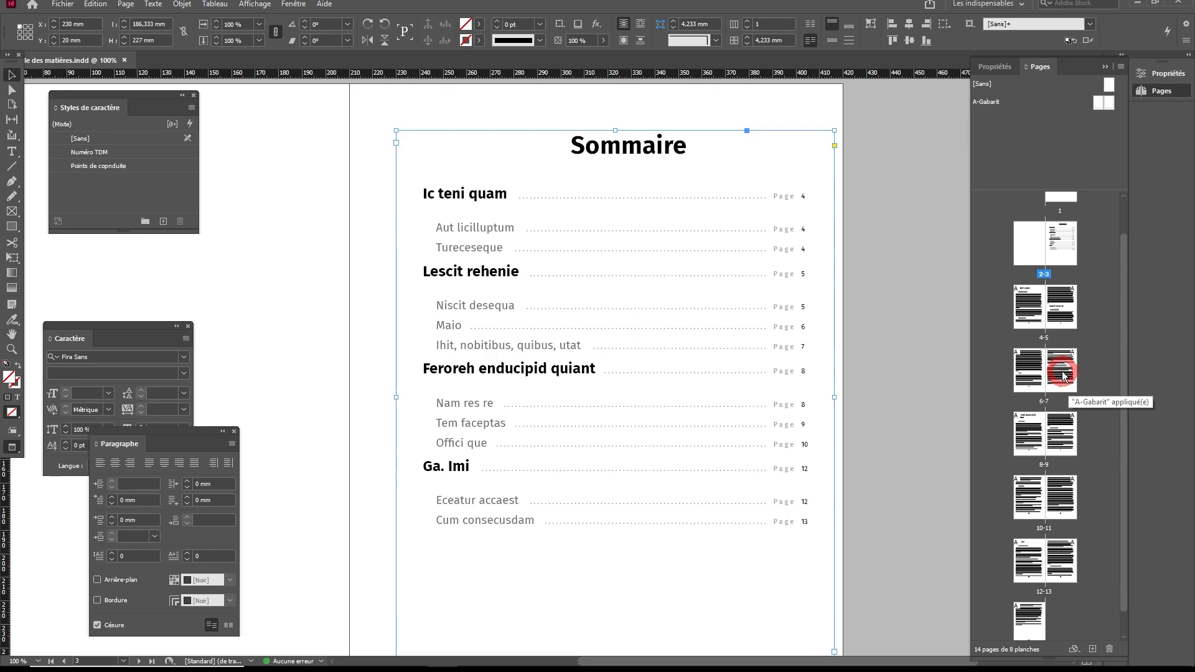
pyautogui.doubleClick(1063, 375)
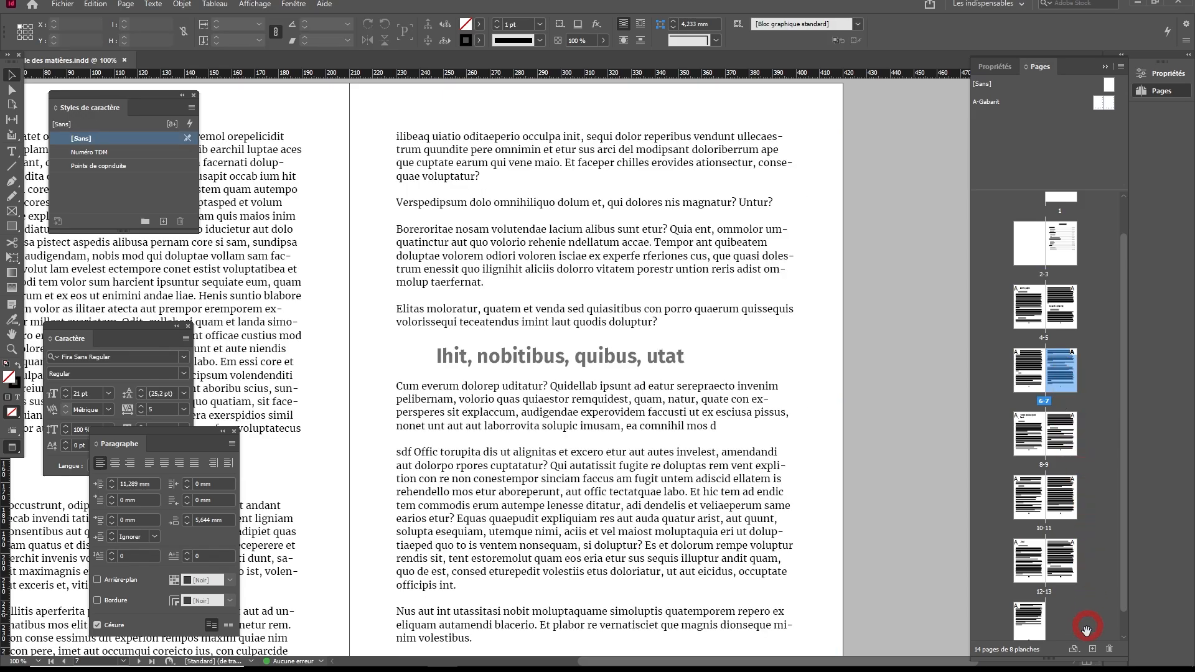
pyautogui.click(1094, 650)
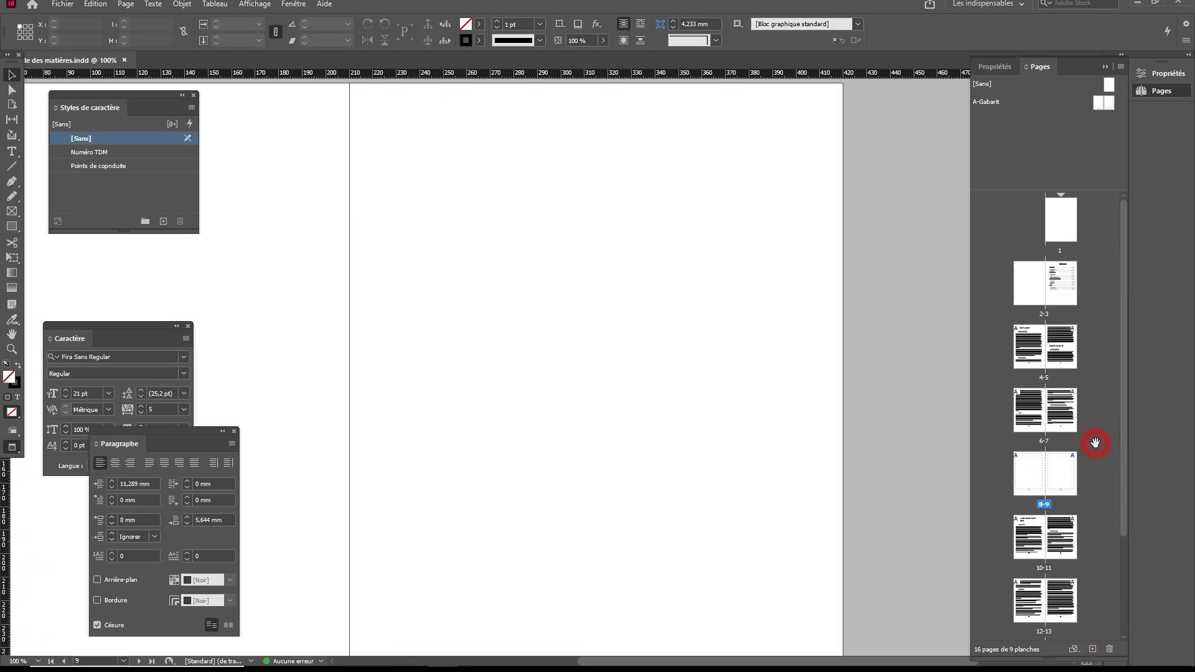
# Step: Return to the Sommaire page, update the table of contents for the shifted page numbers, and deselect its frame
pyautogui.scroll(12, 686, 347)
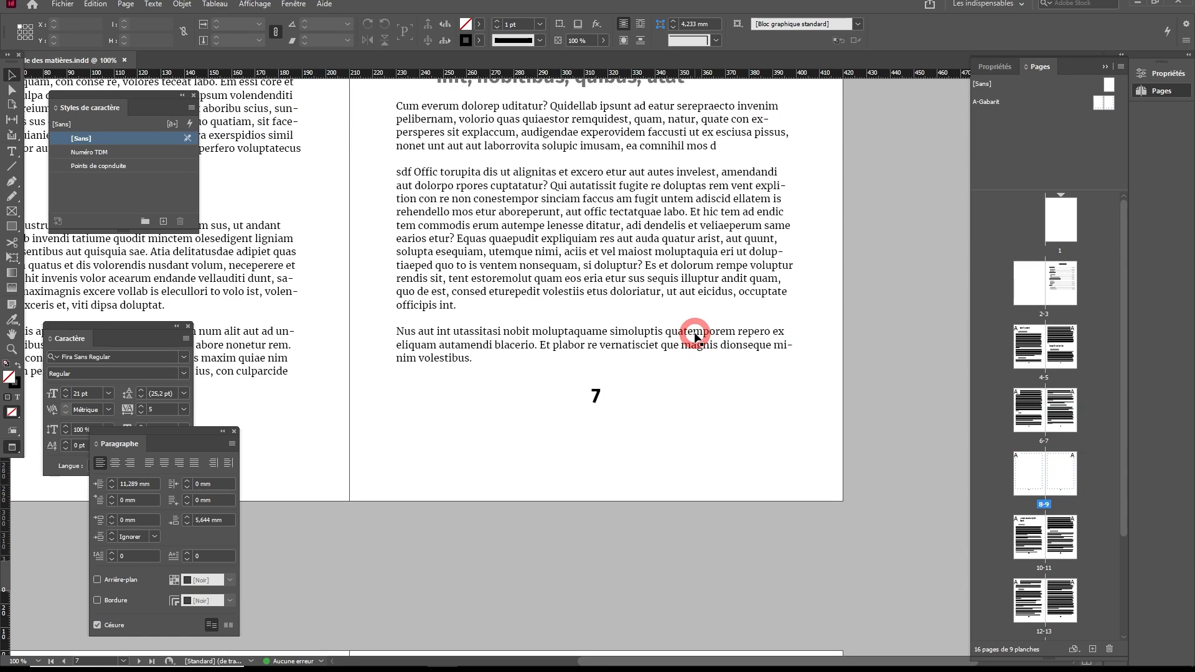
pyautogui.scroll(-2, 697, 324)
pyautogui.scroll(-2, 697, 324)
pyautogui.scroll(3, 639, 265)
pyautogui.scroll(5, 631, 237)
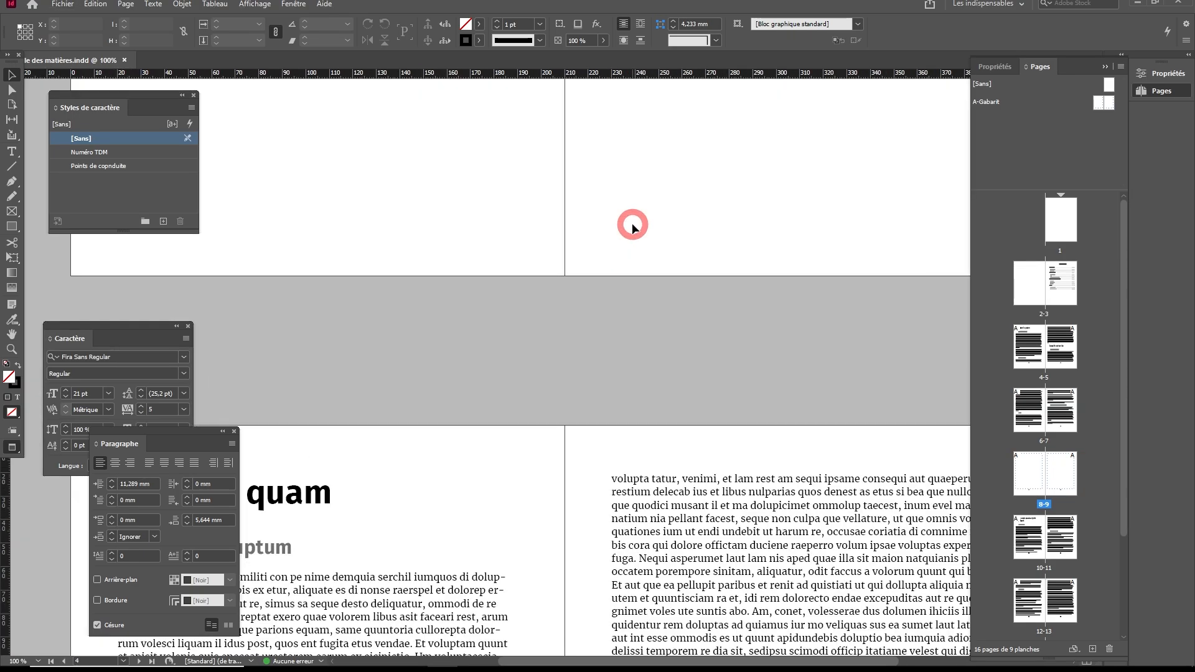
pyautogui.moveTo(695, 252); pyautogui.dragTo(583, 558)
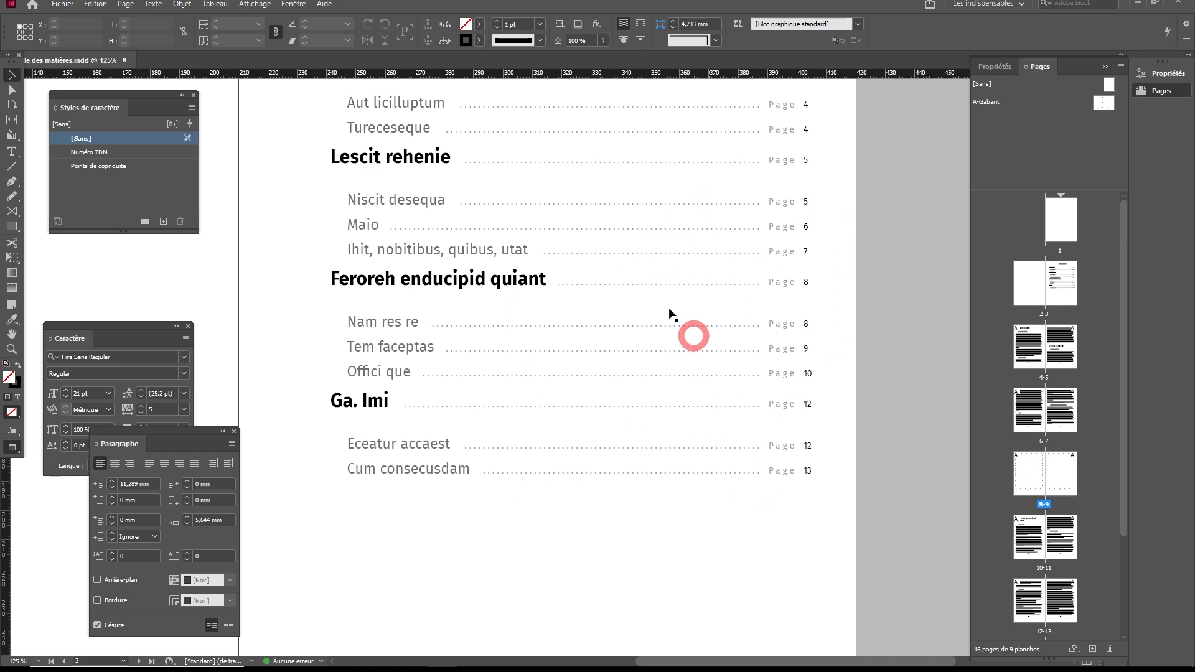
pyautogui.moveTo(560, 213); pyautogui.dragTo(562, 281)
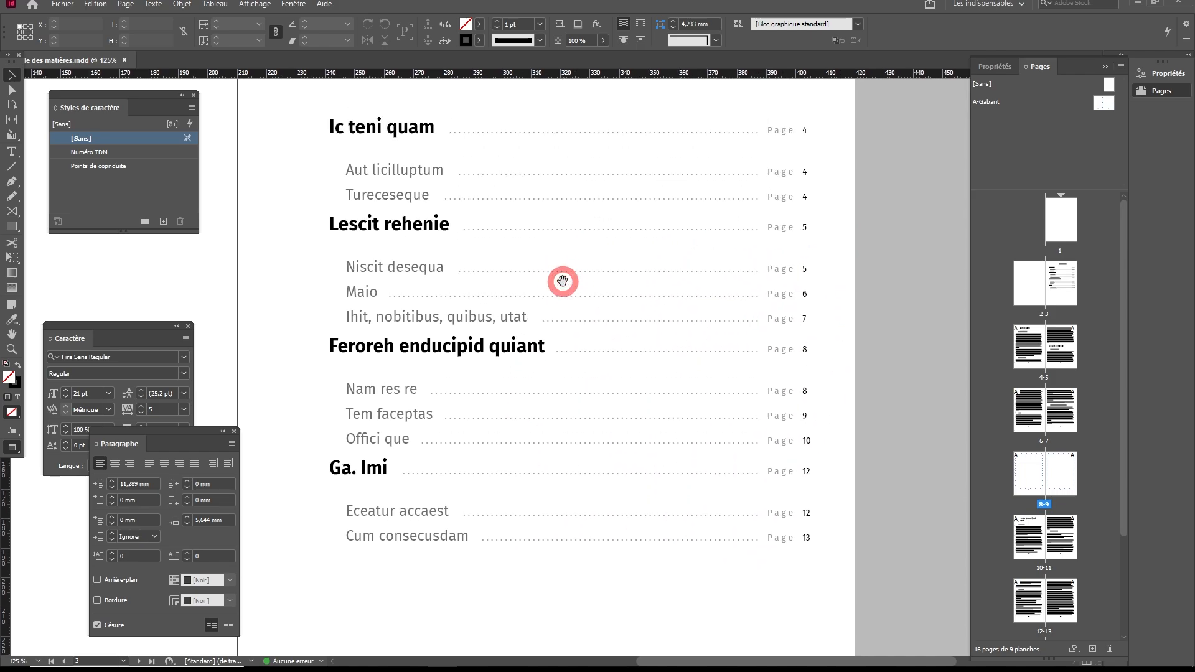
pyautogui.click(456, 273)
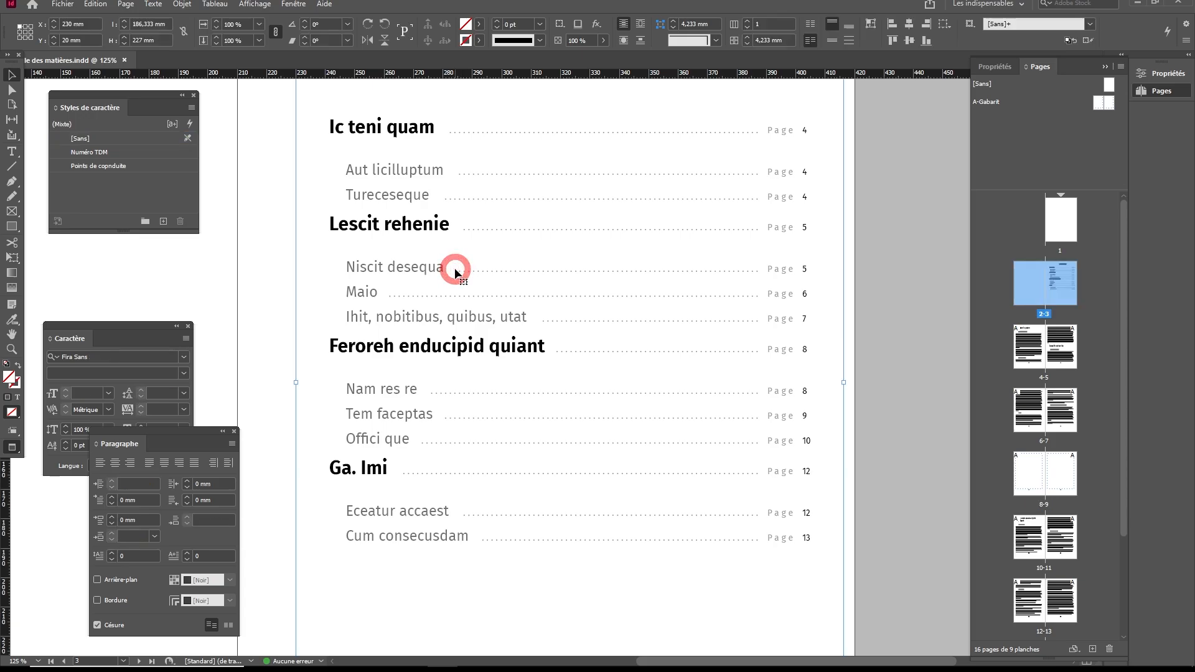
pyautogui.click(184, 52)
pyautogui.click(131, 8)
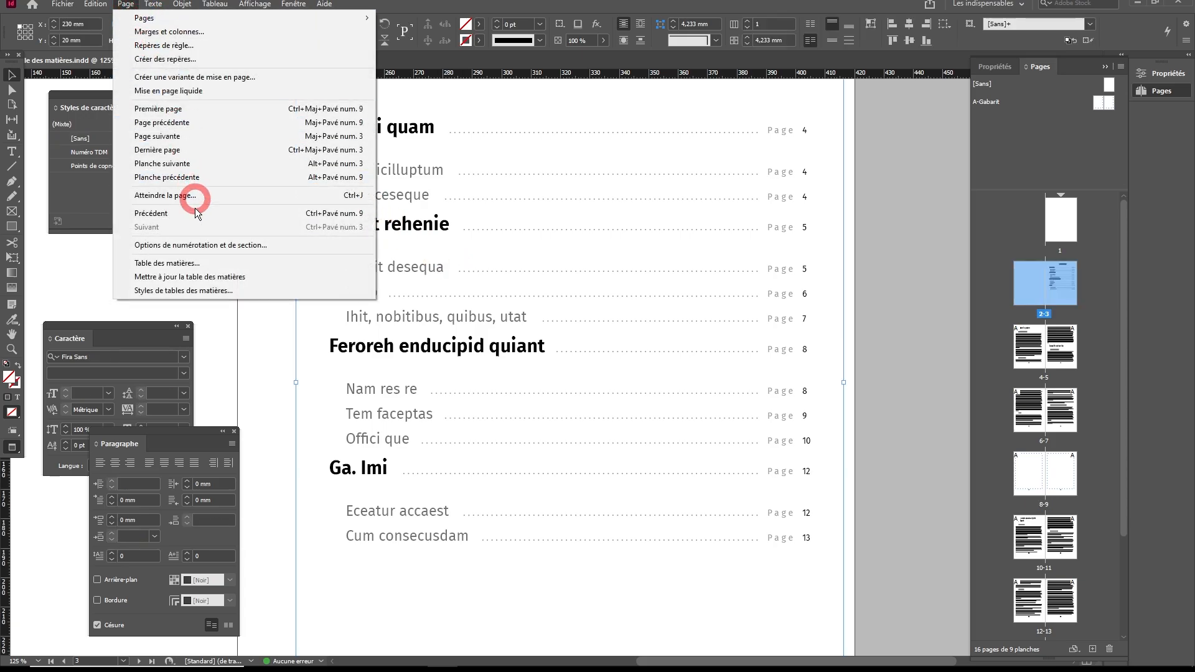
pyautogui.click(195, 280)
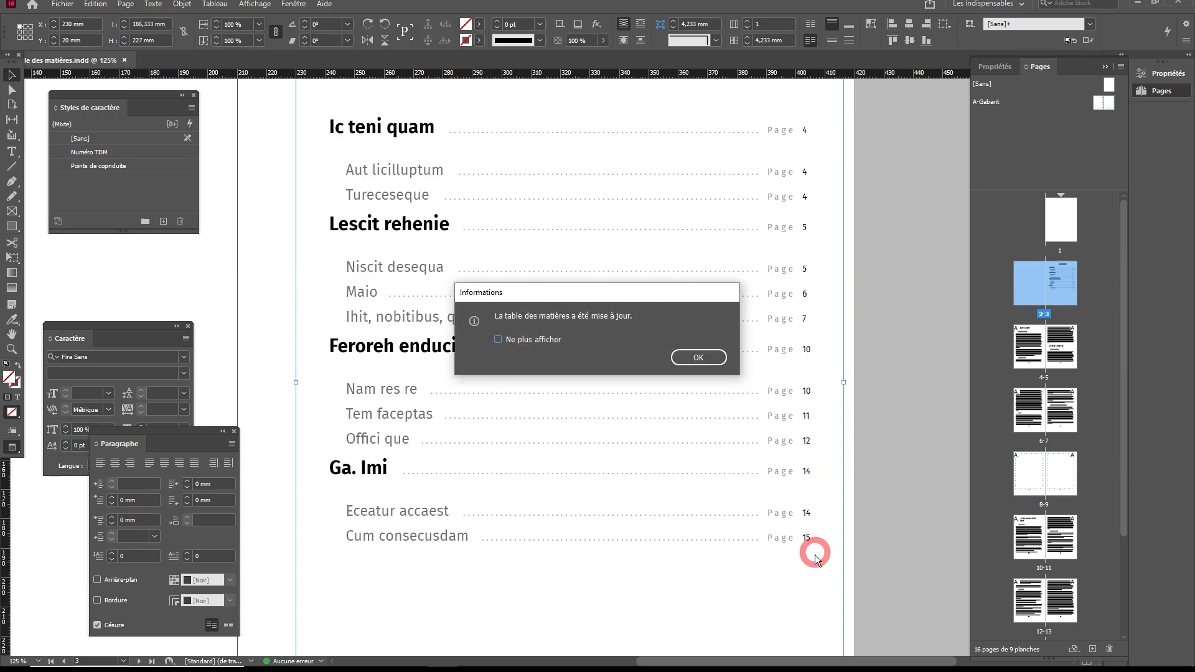
pyautogui.click(698, 357)
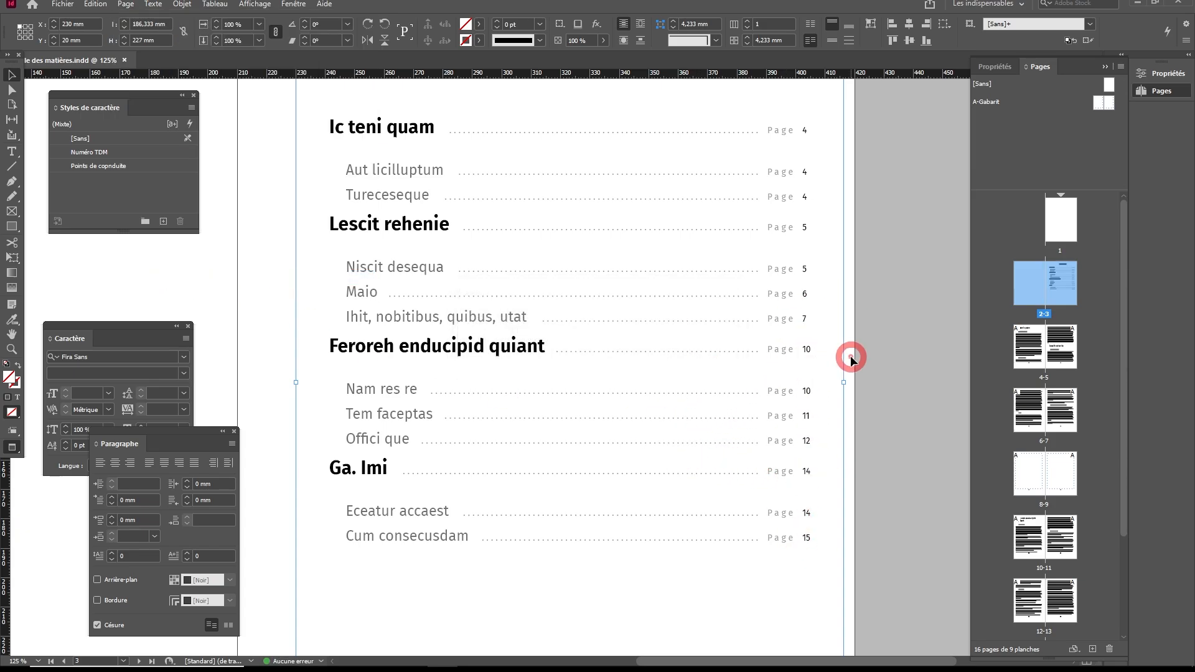
pyautogui.click(918, 386)
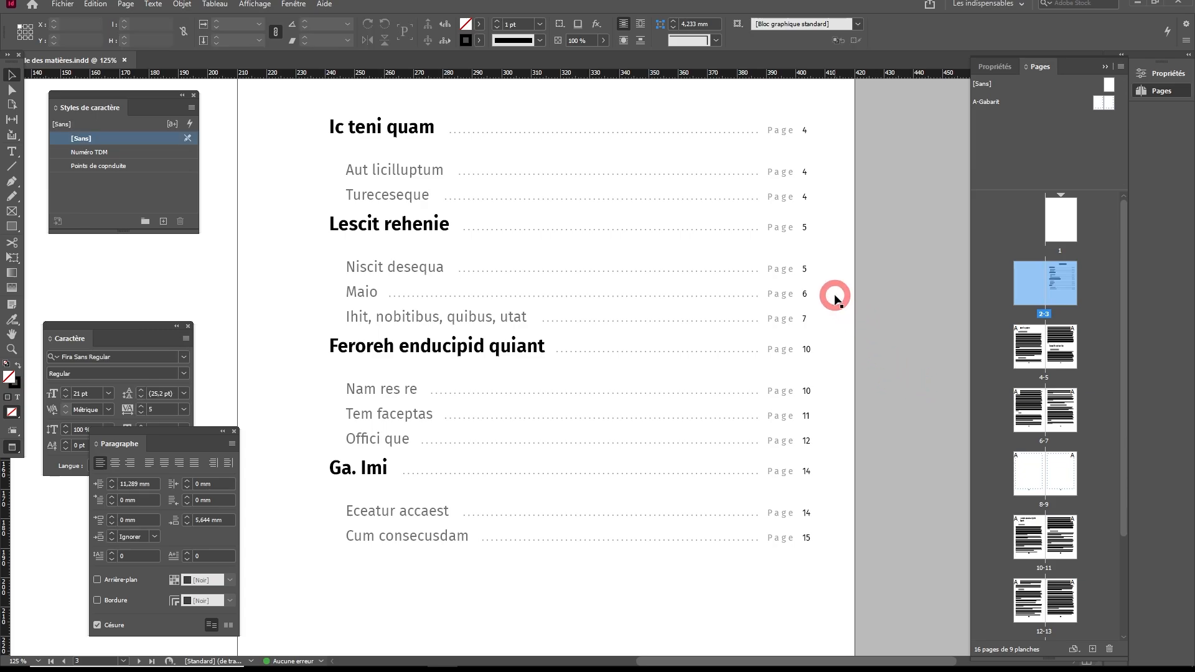
pyautogui.scroll(-1, 834, 293)
pyautogui.scroll(3, 785, 291)
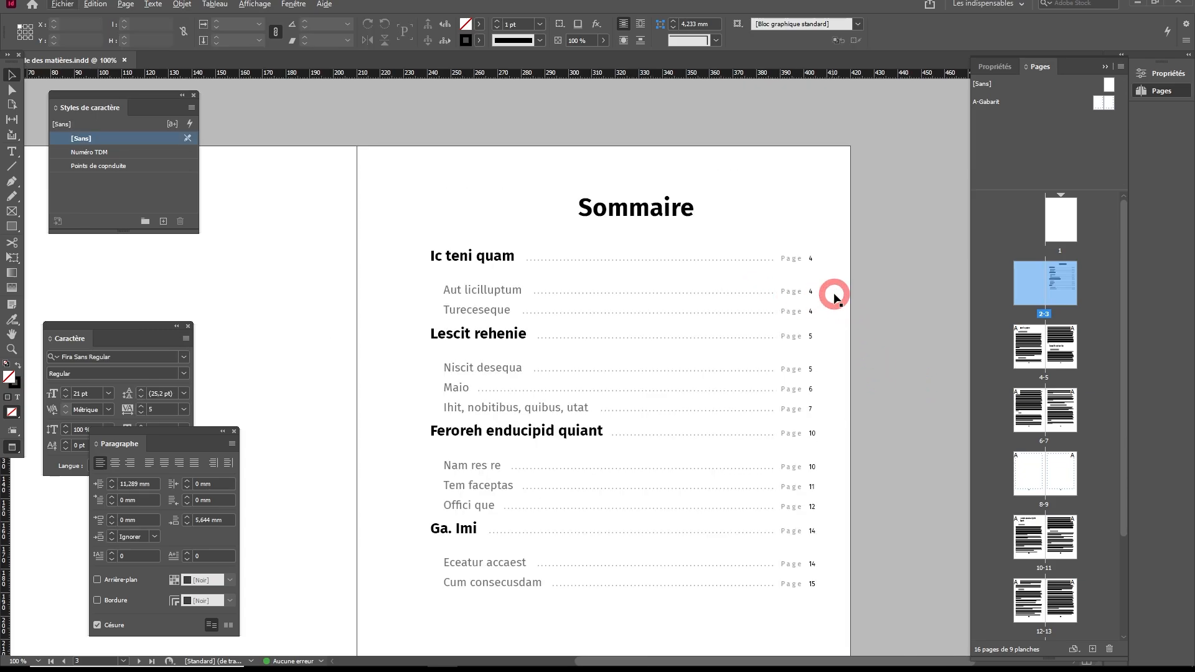